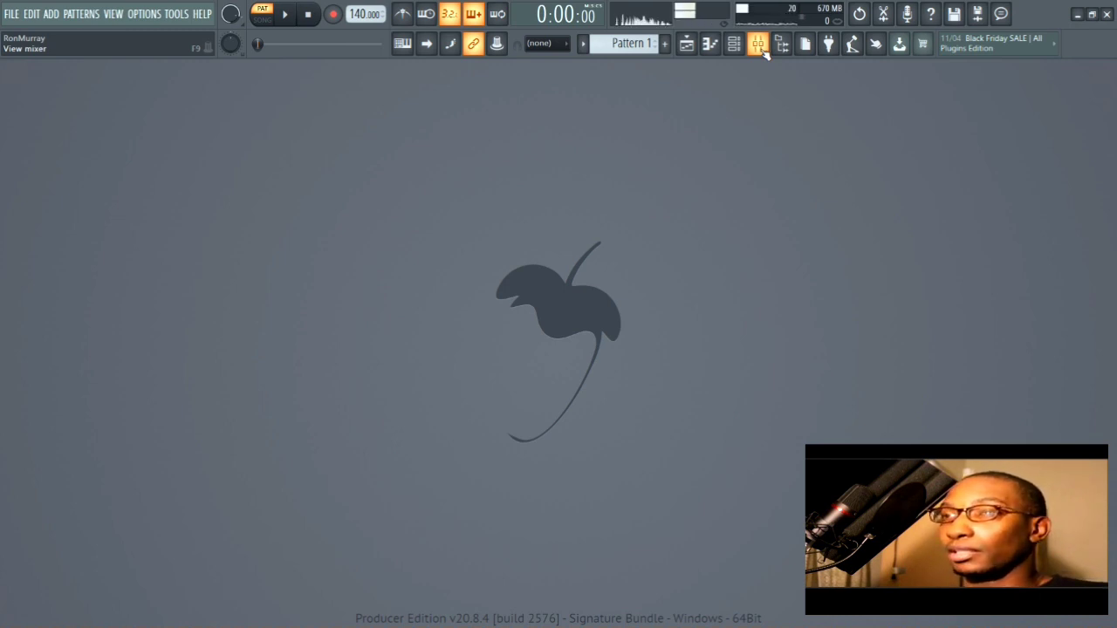
# - View the mixer and the channel rack, and close both windows
pyautogui.click(759, 48)
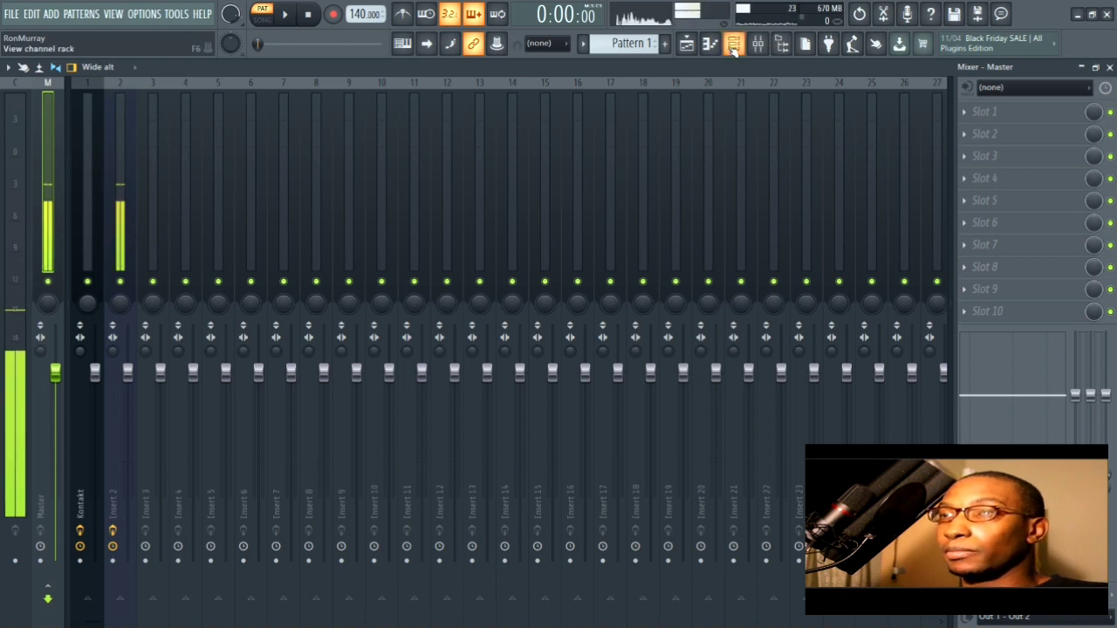
pyautogui.click(734, 48)
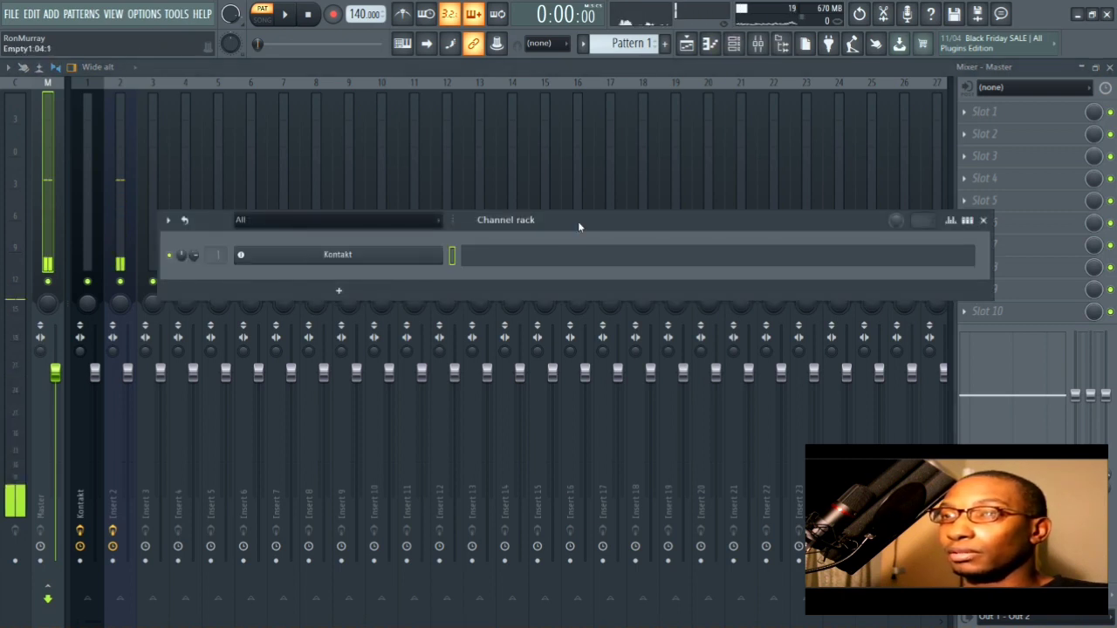
pyautogui.click(712, 44)
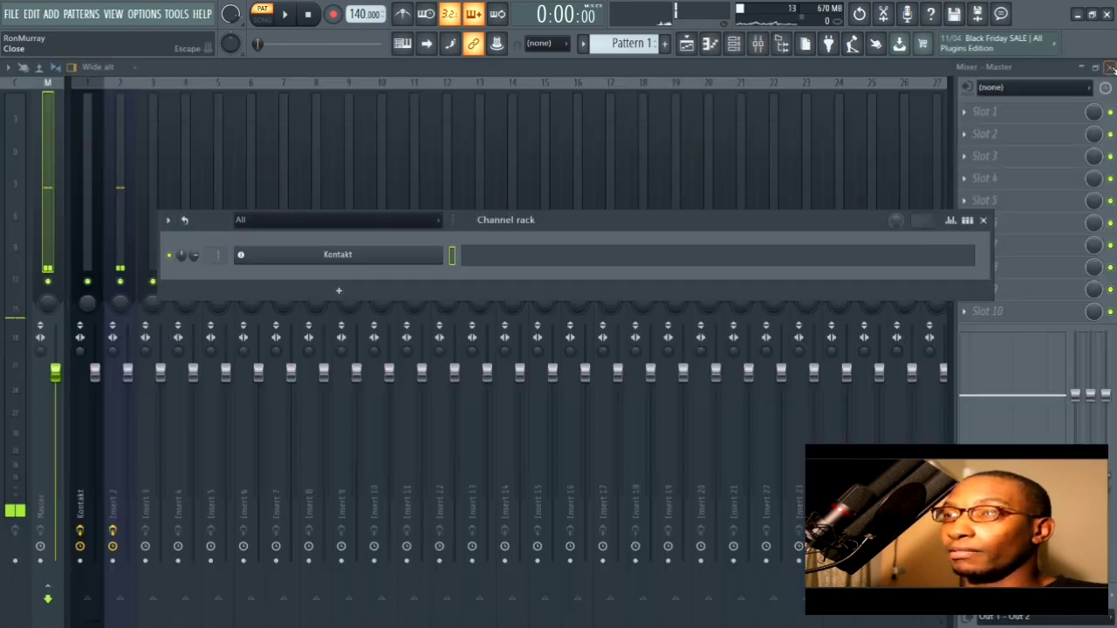
pyautogui.click(1109, 67)
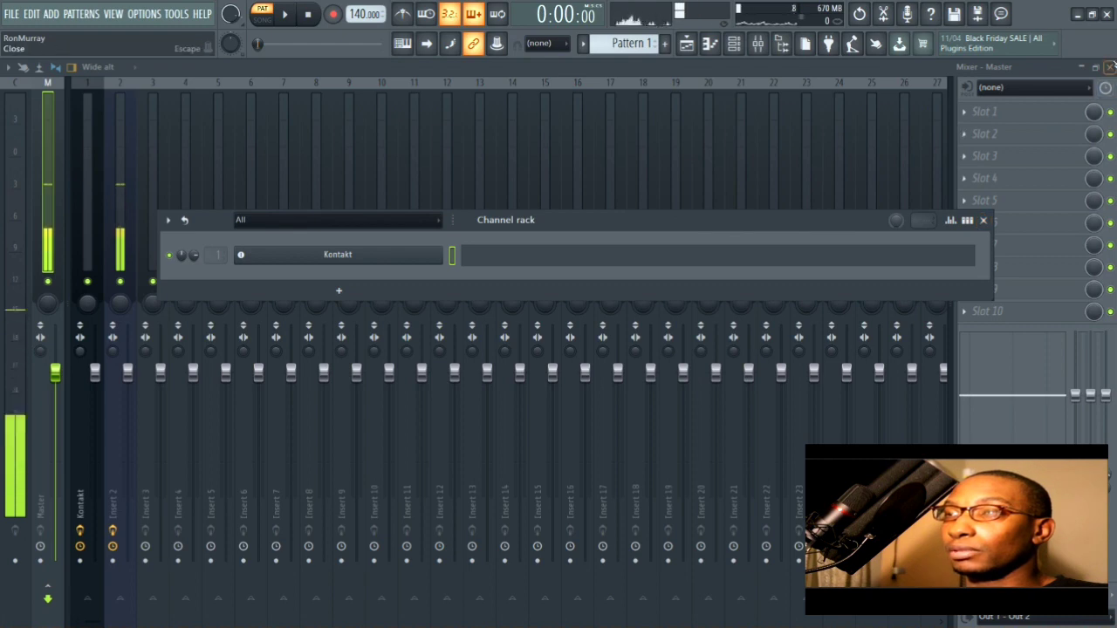
pyautogui.click(1109, 68)
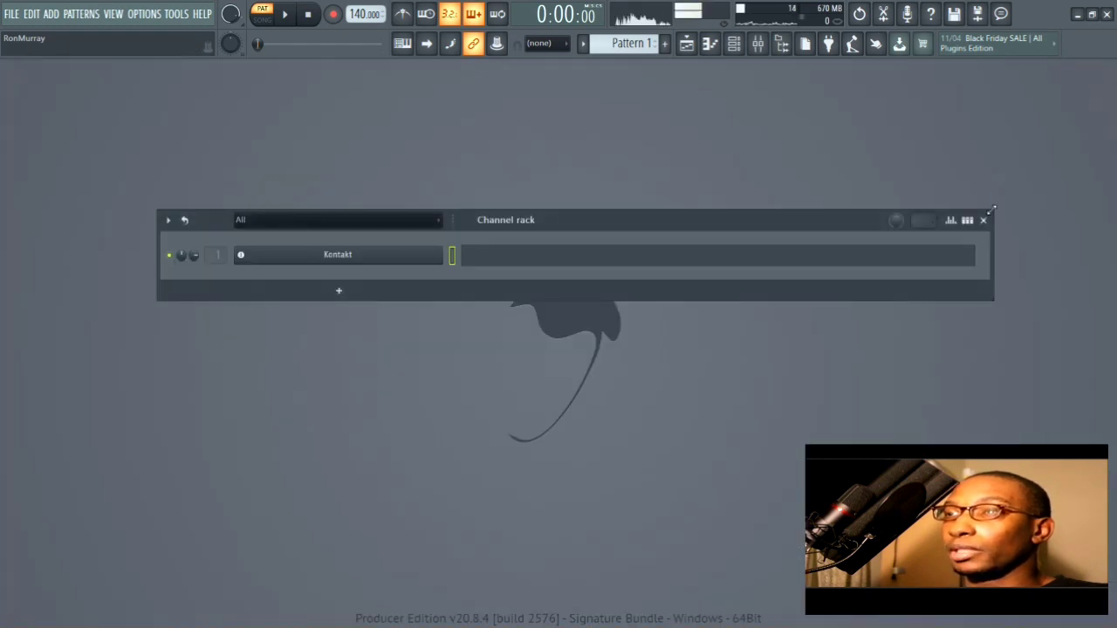
pyautogui.click(984, 220)
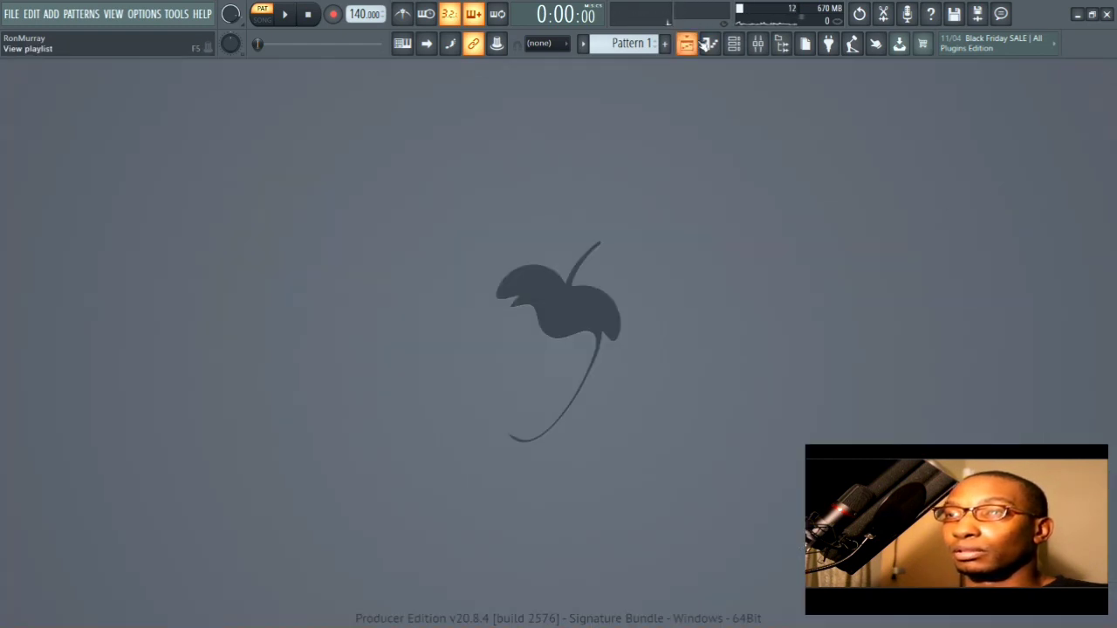
# - Arrange the workspace with the playlist reduced to a small window and a narrower channel rack moved toward the centre
pyautogui.click(689, 44)
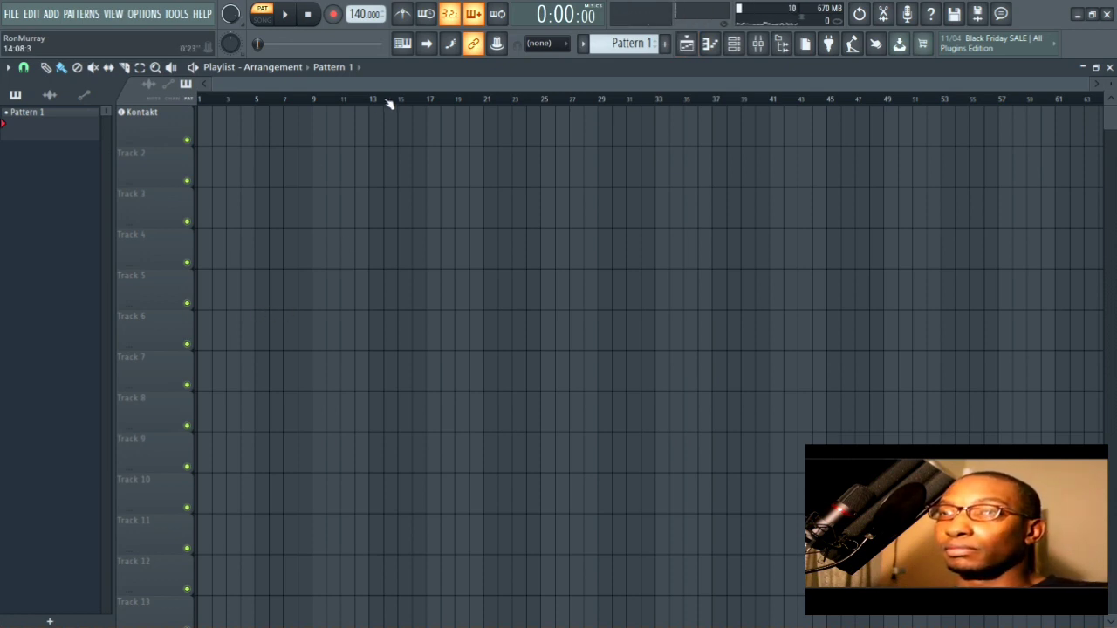
pyautogui.click(734, 45)
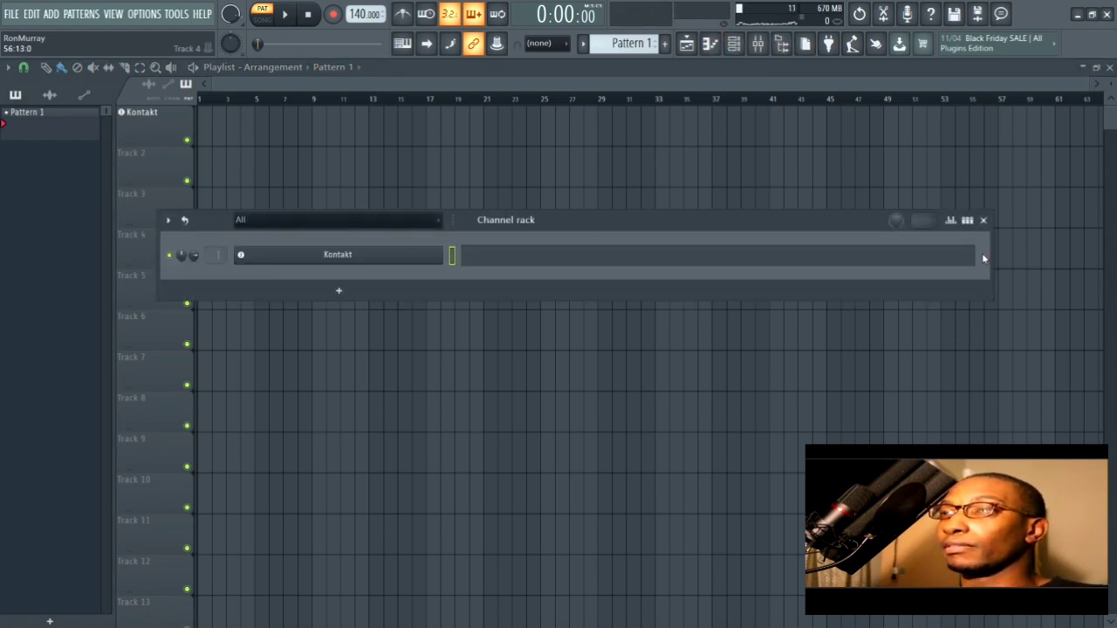
pyautogui.moveTo(991, 251); pyautogui.dragTo(679, 262)
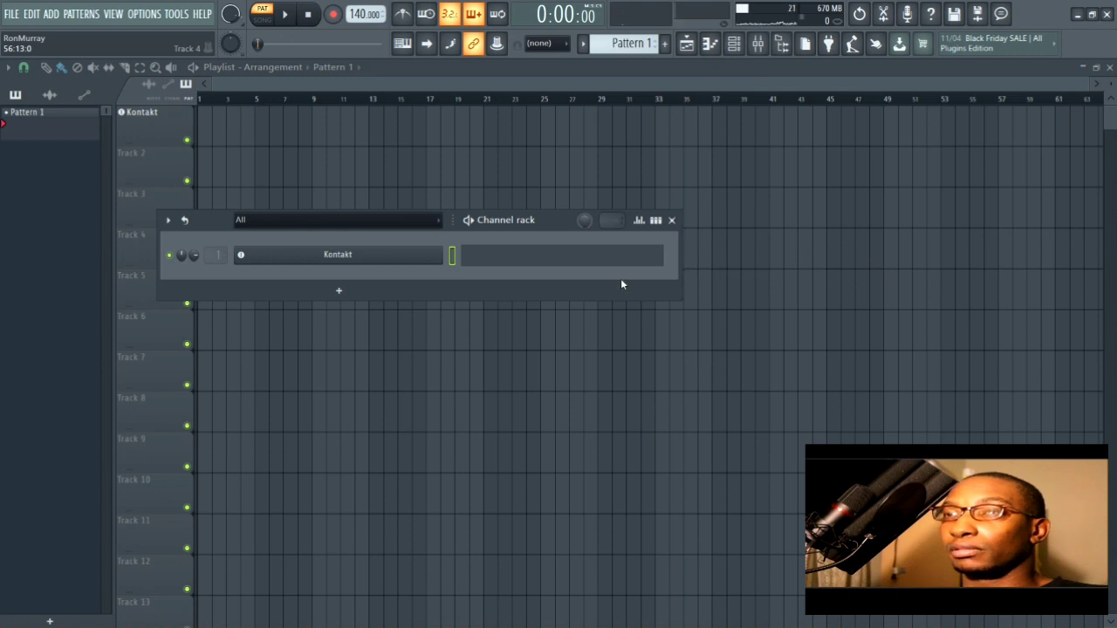
pyautogui.moveTo(566, 219); pyautogui.dragTo(697, 214)
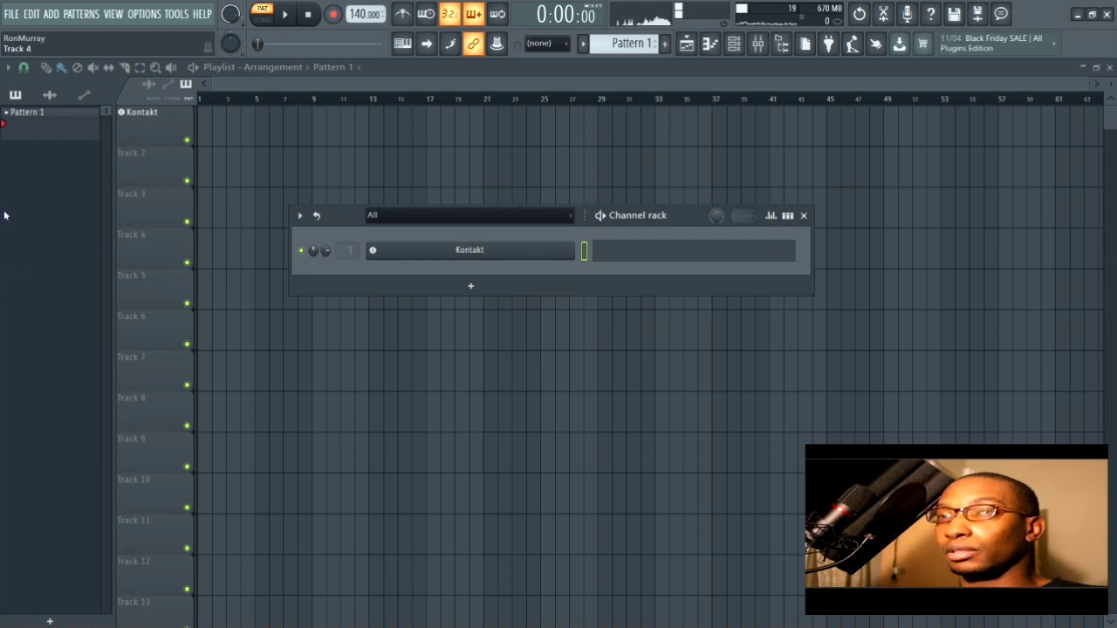
pyautogui.click(1098, 71)
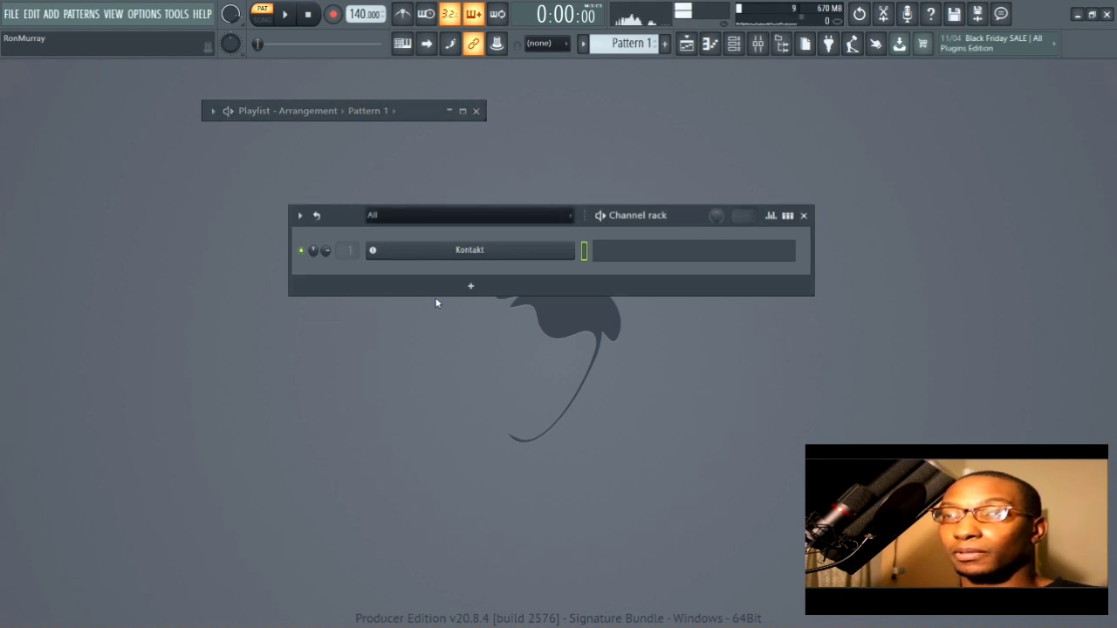
# - Add a Sytrus channel from the Synth classic category to the channel rack and close its plugin window
pyautogui.click(474, 290)
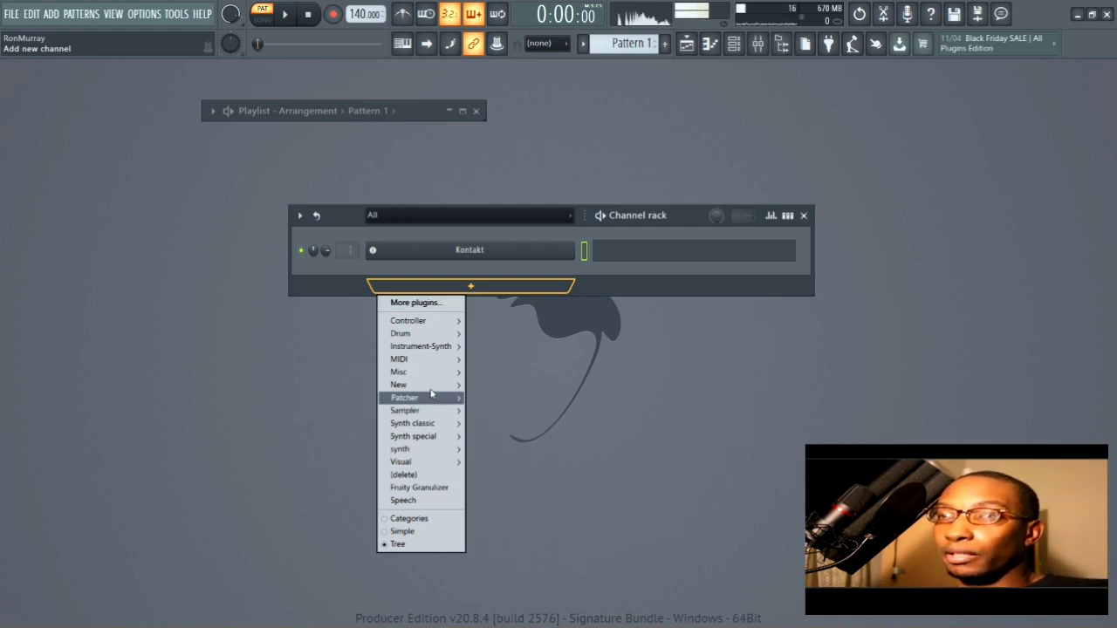
pyautogui.moveTo(436, 365)
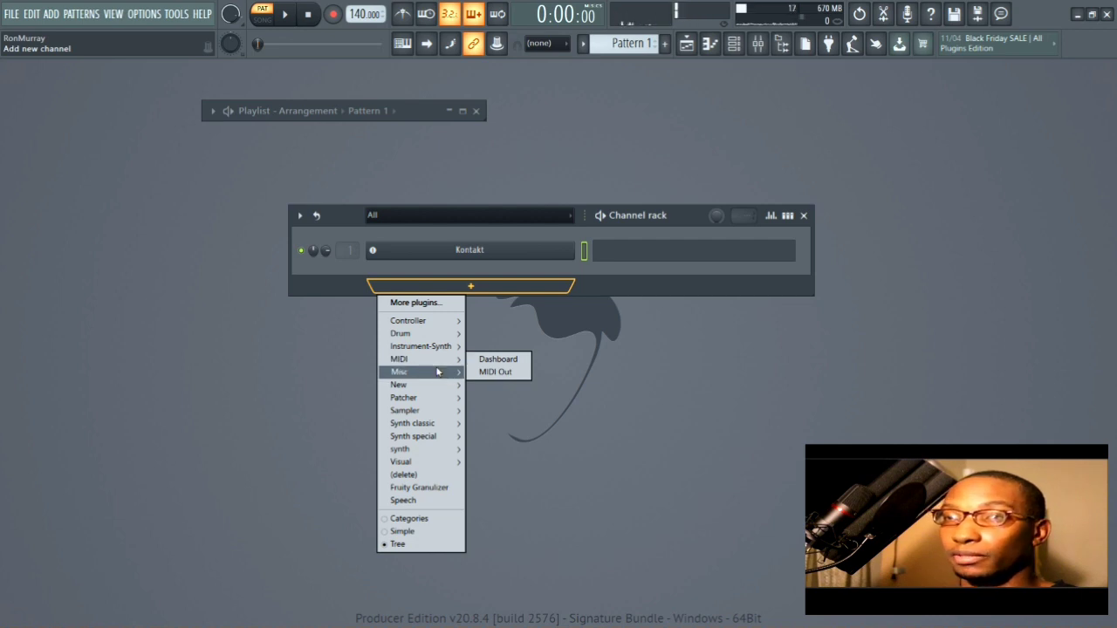
pyautogui.moveTo(440, 423)
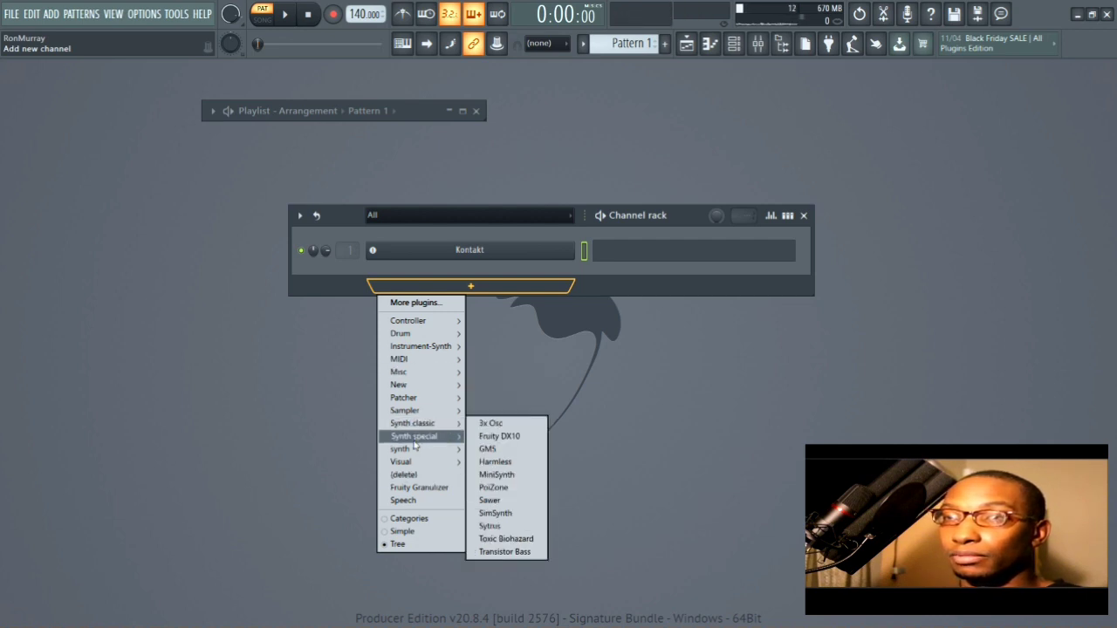
pyautogui.moveTo(422, 440)
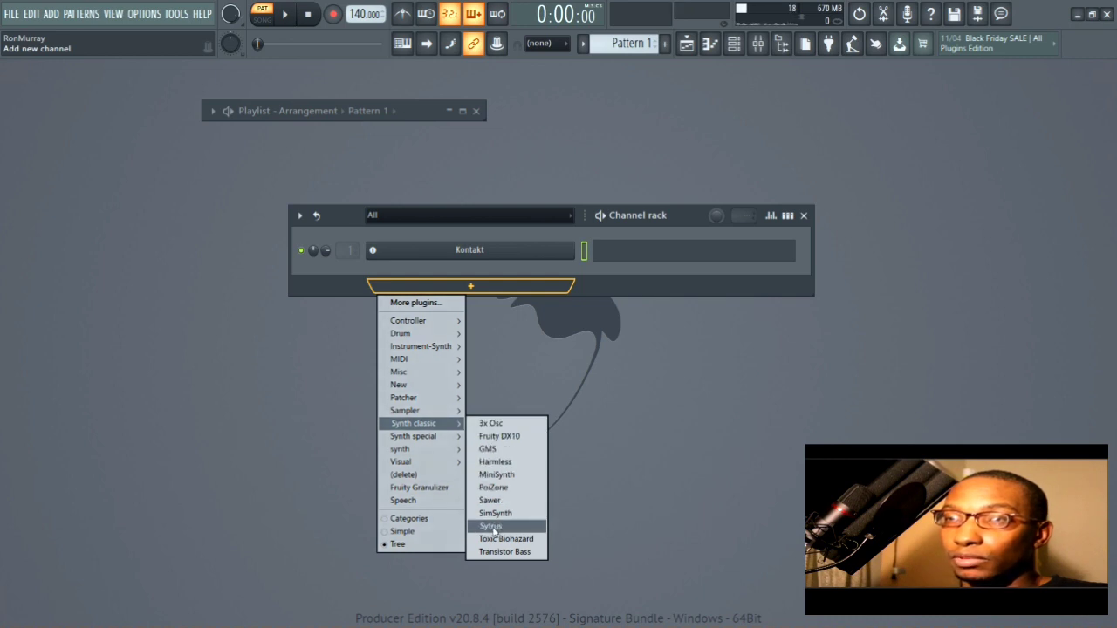
pyautogui.click(491, 526)
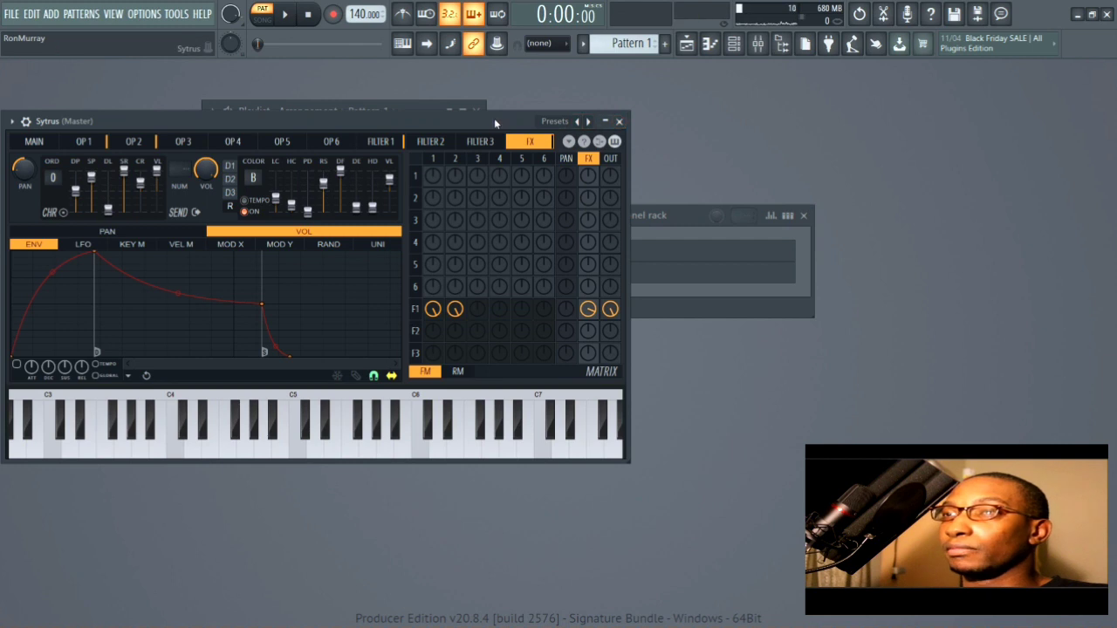
pyautogui.moveTo(494, 118); pyautogui.dragTo(817, 204)
pyautogui.click(944, 209)
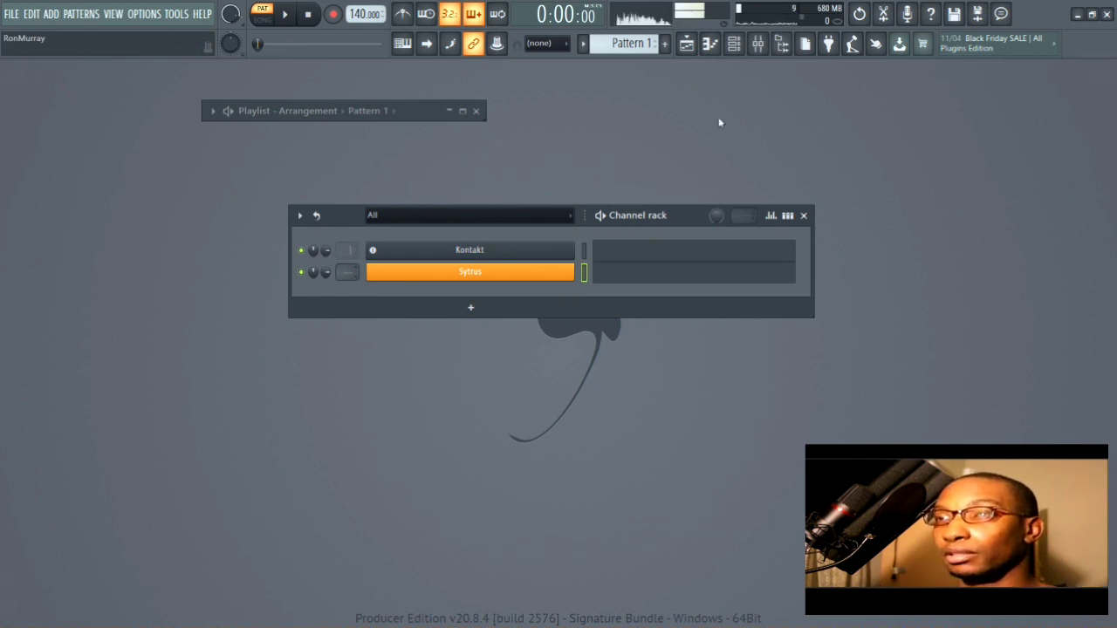
# - Examine the effect slots of the Insert 2 and Kontakt mixer tracks, and close the mixer
pyautogui.click(757, 43)
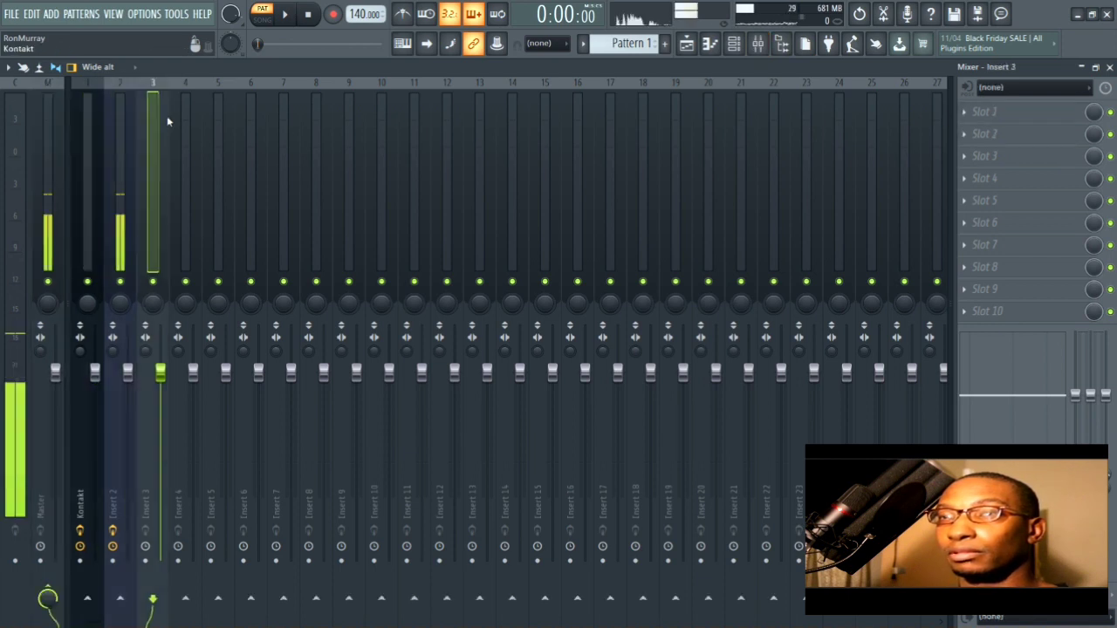
pyautogui.click(98, 136)
pyautogui.click(114, 129)
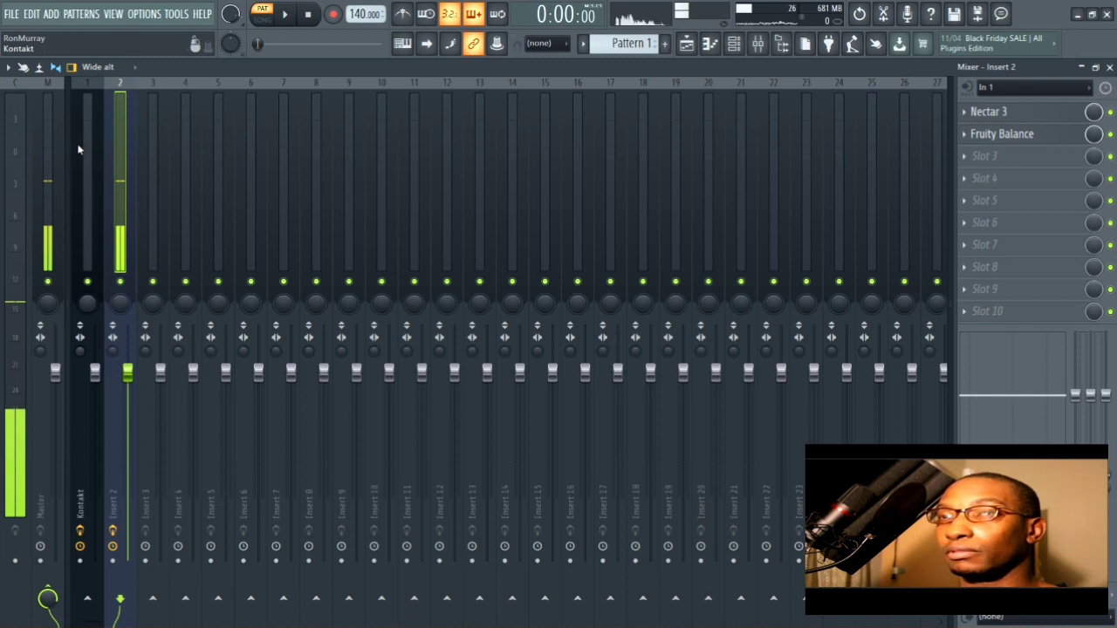
pyautogui.click(82, 144)
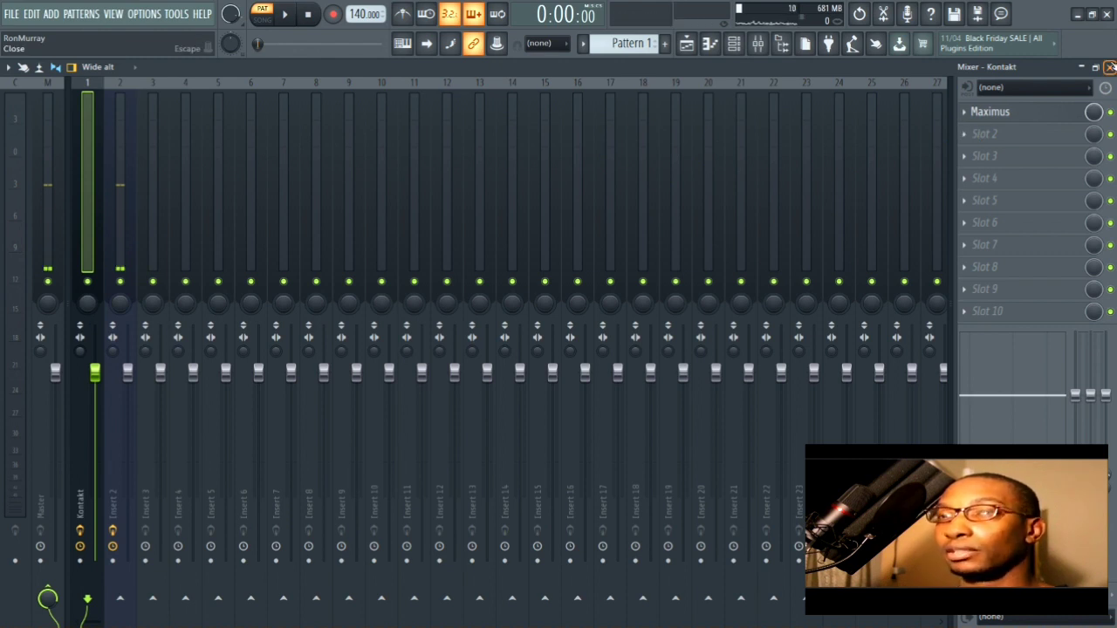
pyautogui.click(1109, 67)
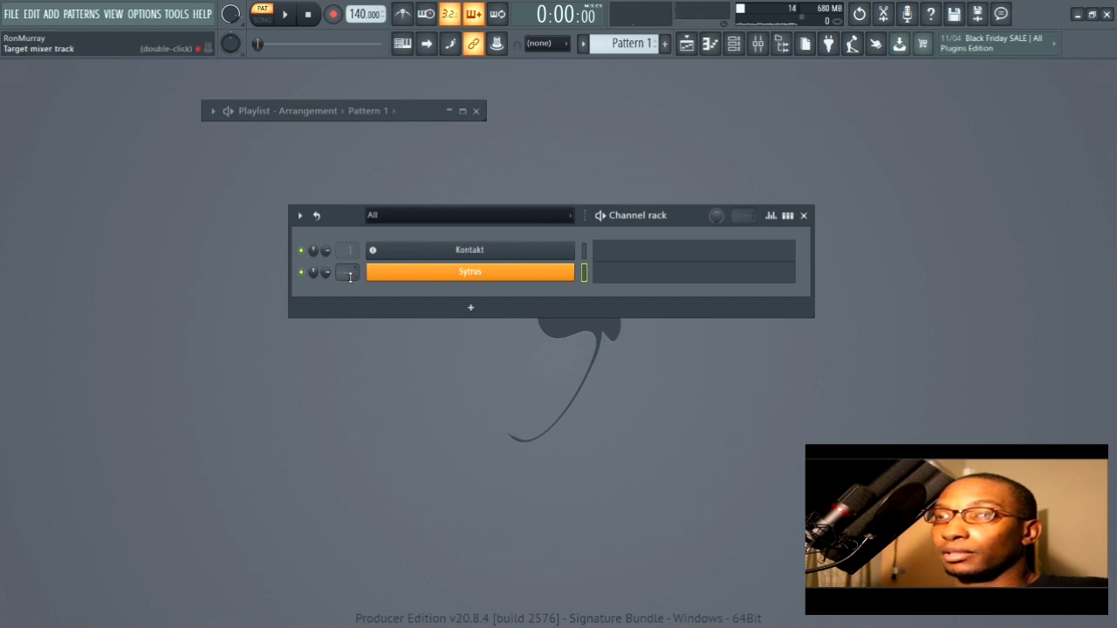
# - Route the Sytrus channel to mixer track 3 and show the mixer
pyautogui.rightClick(528, 274)
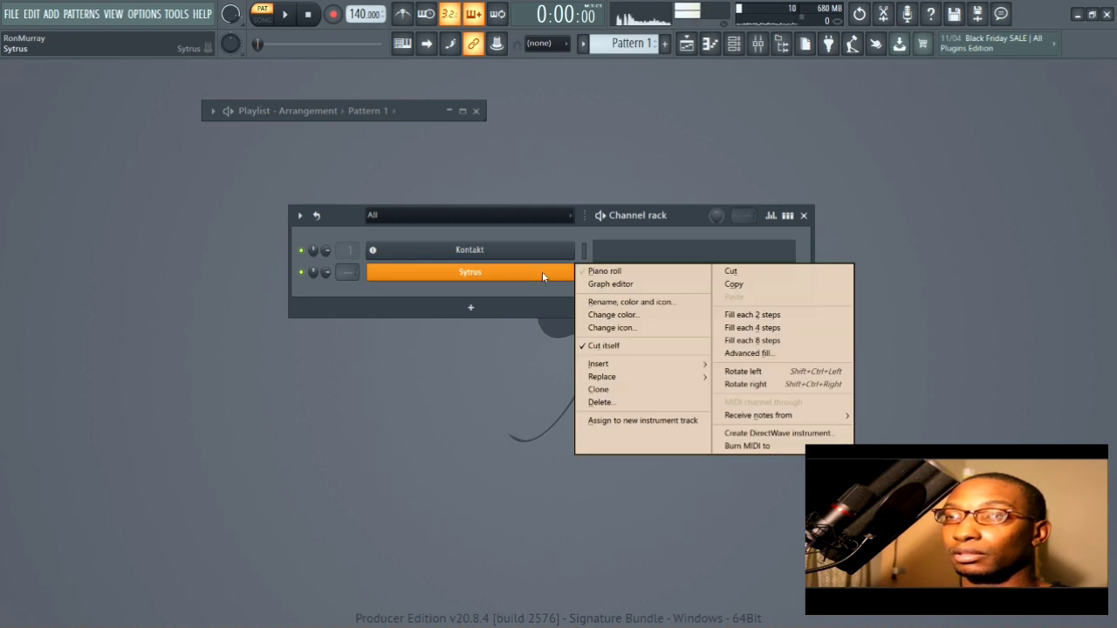
pyautogui.click(631, 422)
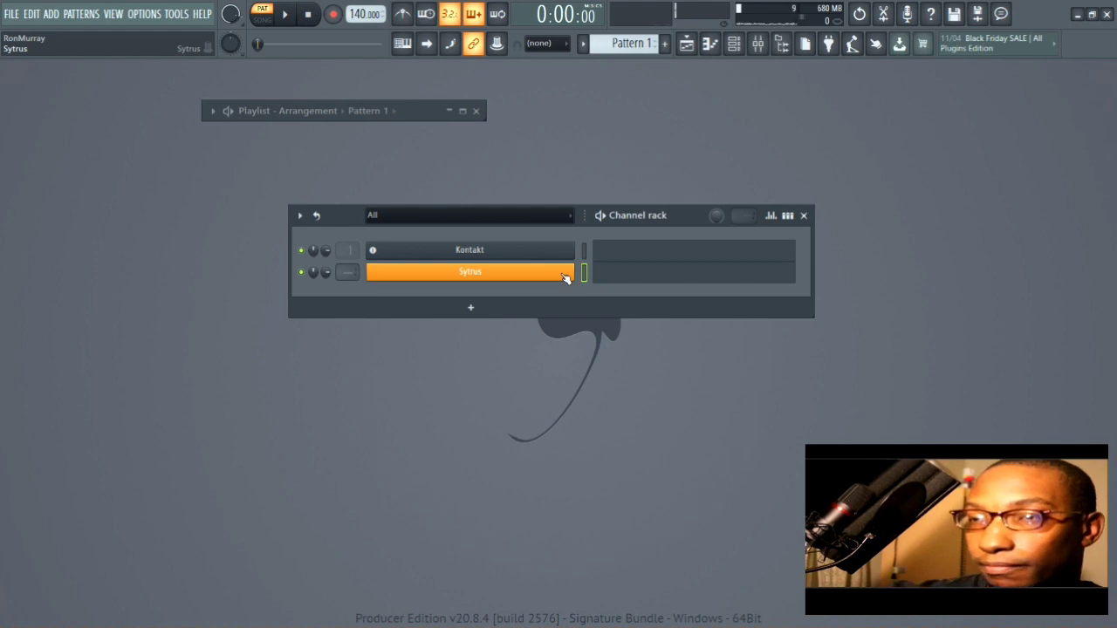
pyautogui.press('F9')
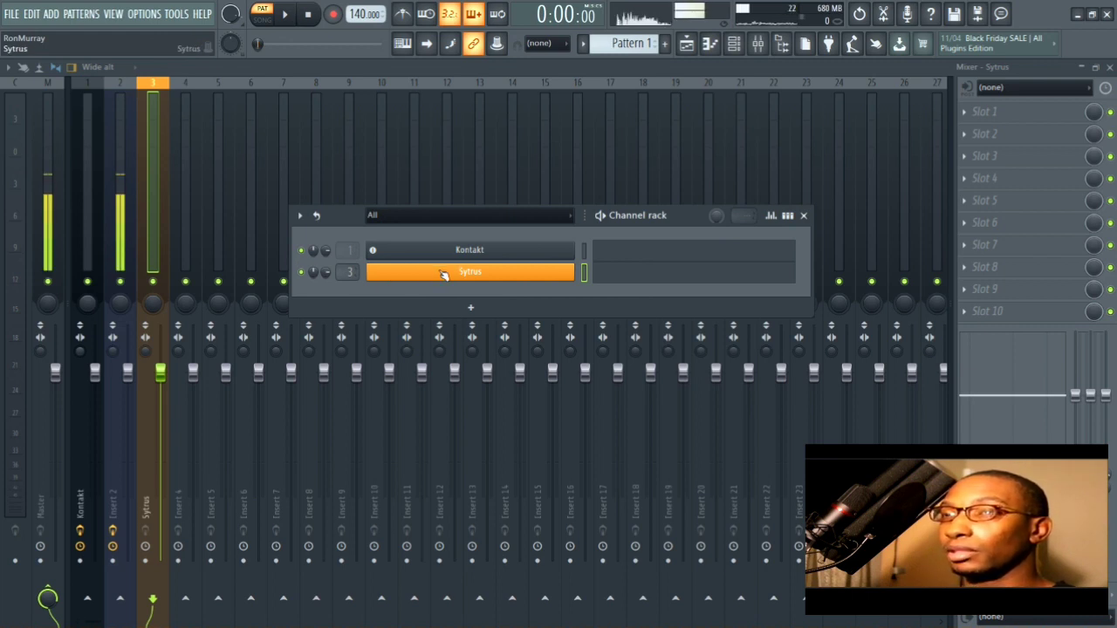
# - Examine the track list in the maximized playlist for the Kontakt and Sytrus instruments, and close the playlist
pyautogui.click(686, 43)
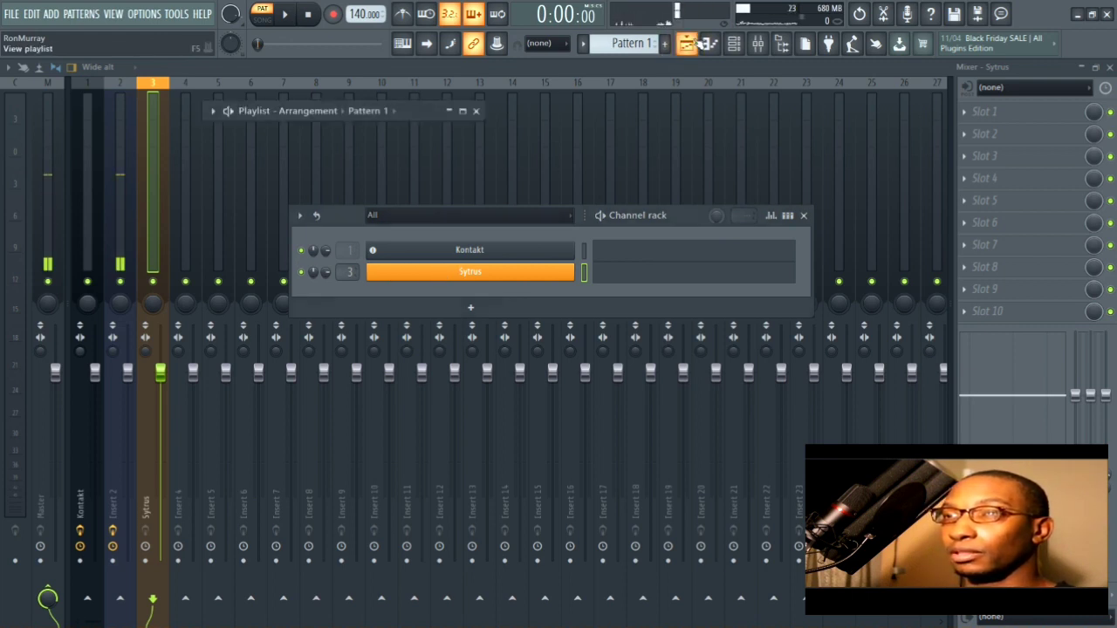
pyautogui.click(462, 110)
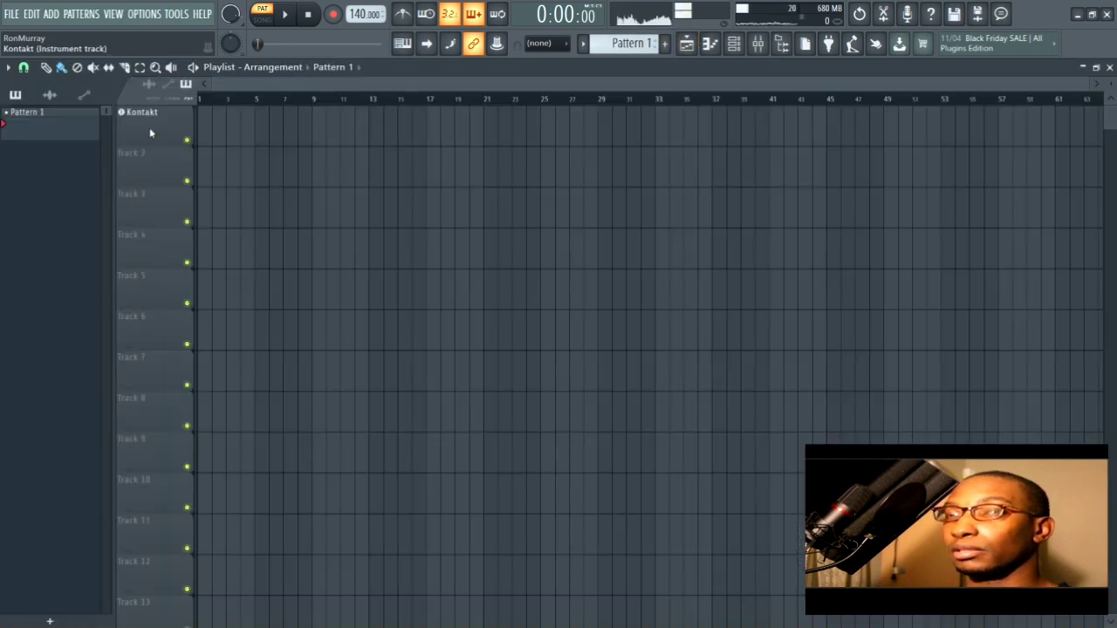
pyautogui.click(1109, 67)
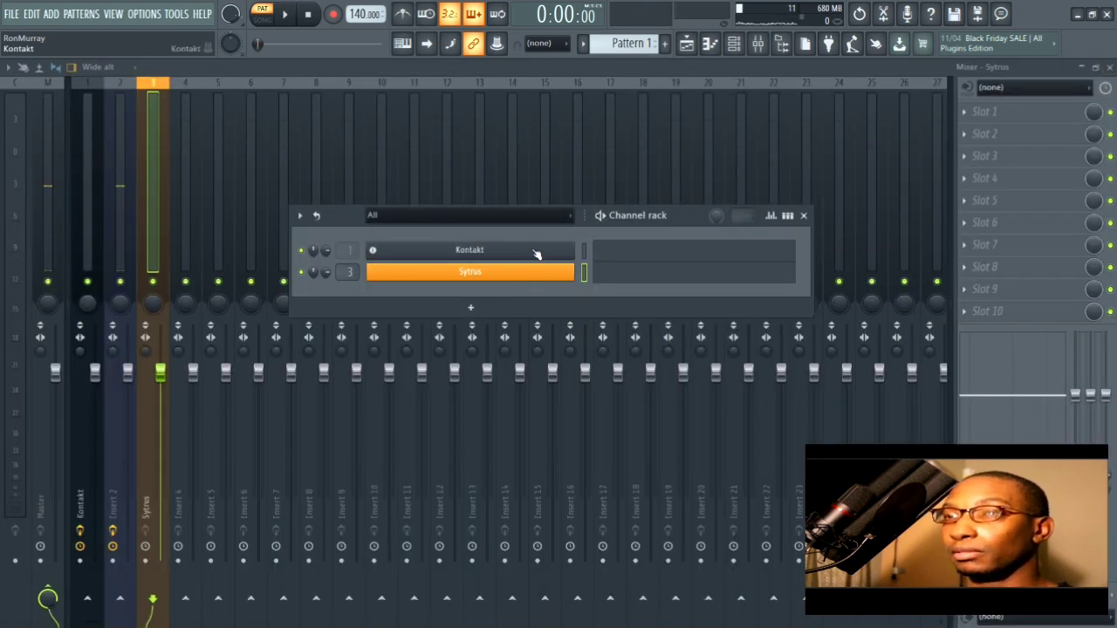
# - Recolour the Kontakt channel Light magenta and check the colour of its track in the playlist
pyautogui.press('F2')
pyautogui.click(678, 259)
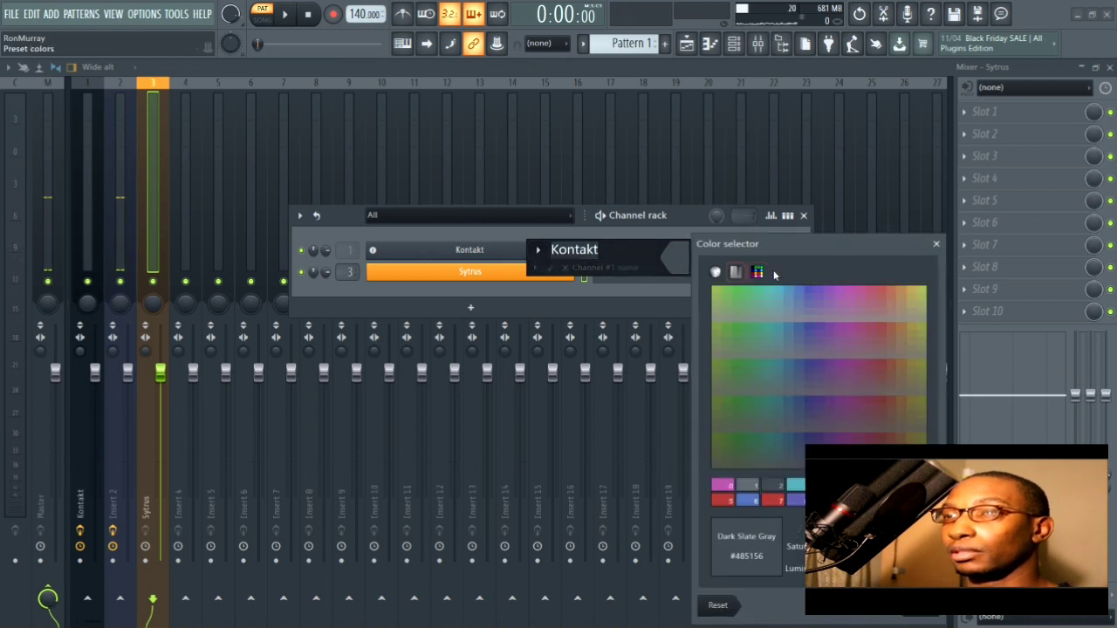
pyautogui.click(722, 485)
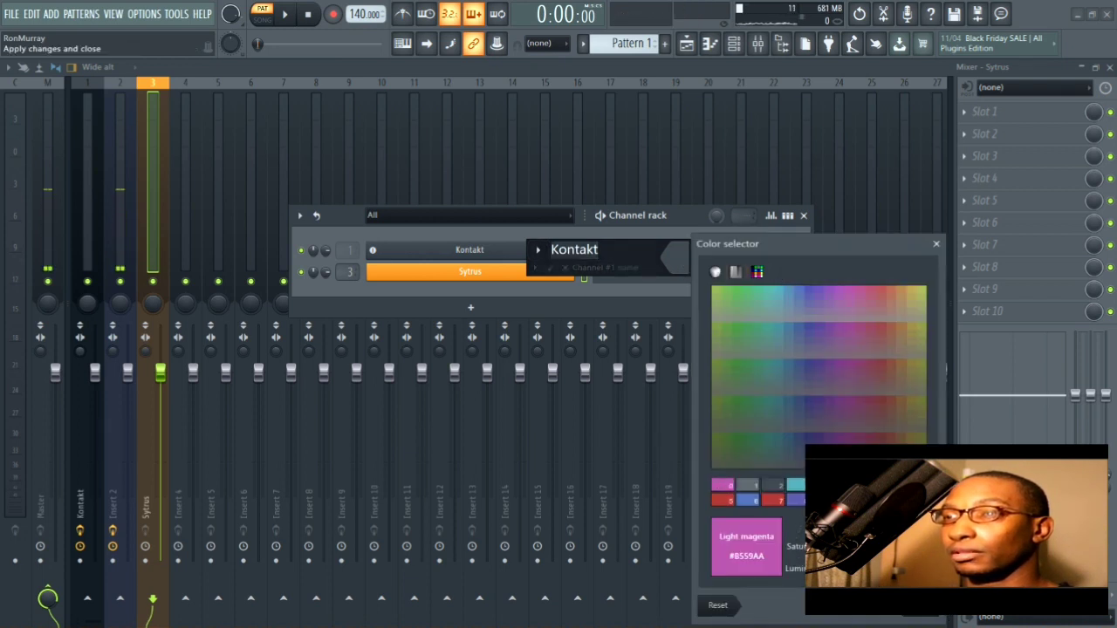
pyautogui.click(921, 606)
pyautogui.press('Return')
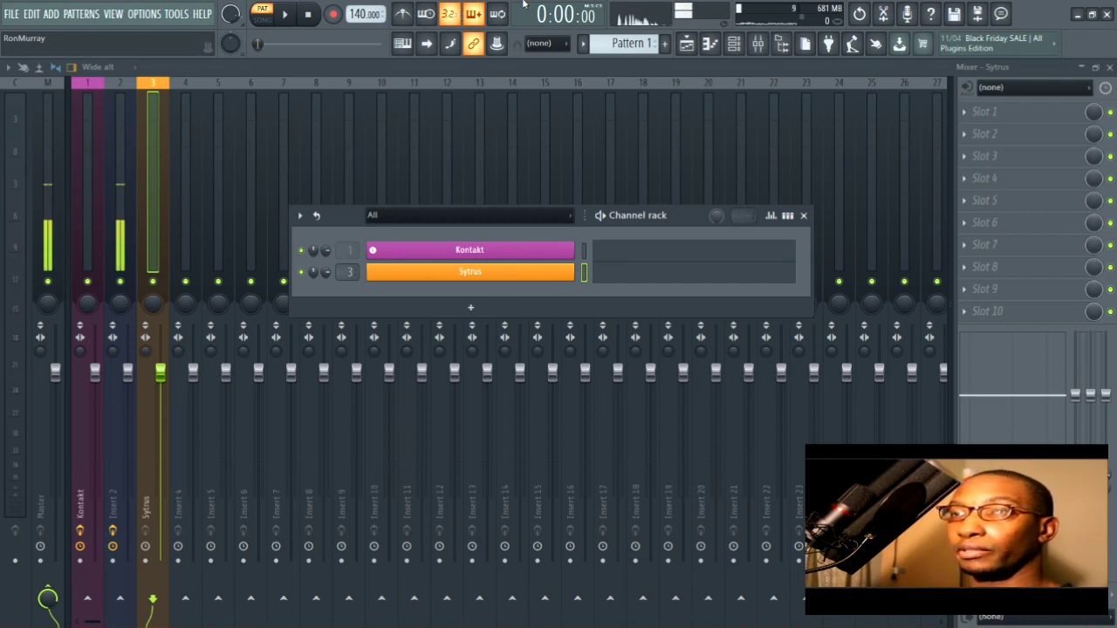
pyautogui.click(688, 45)
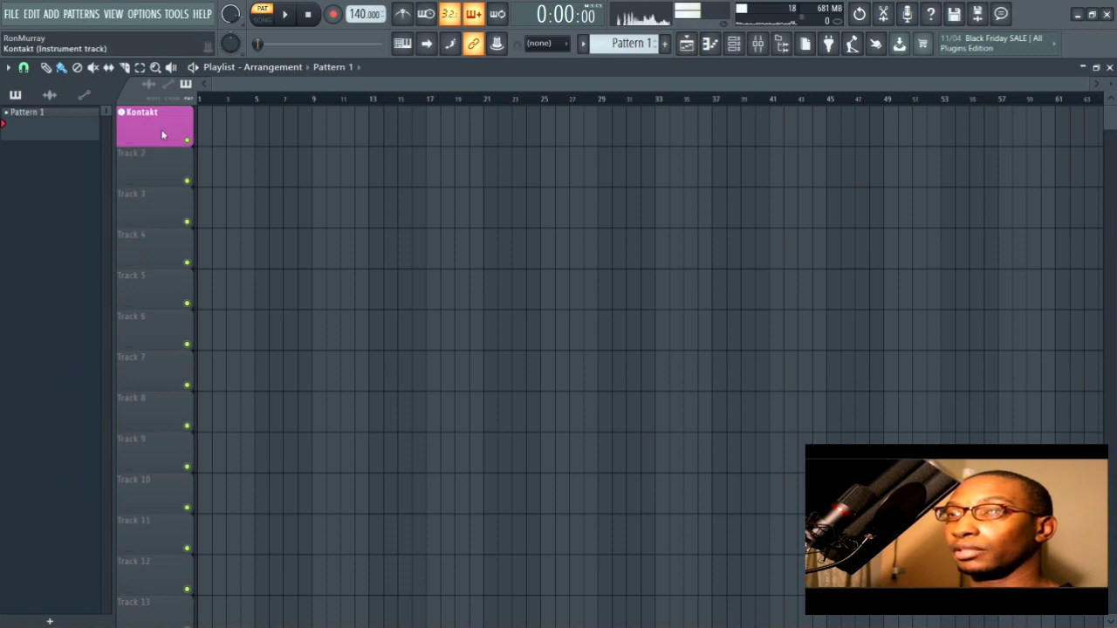
pyautogui.click(1108, 66)
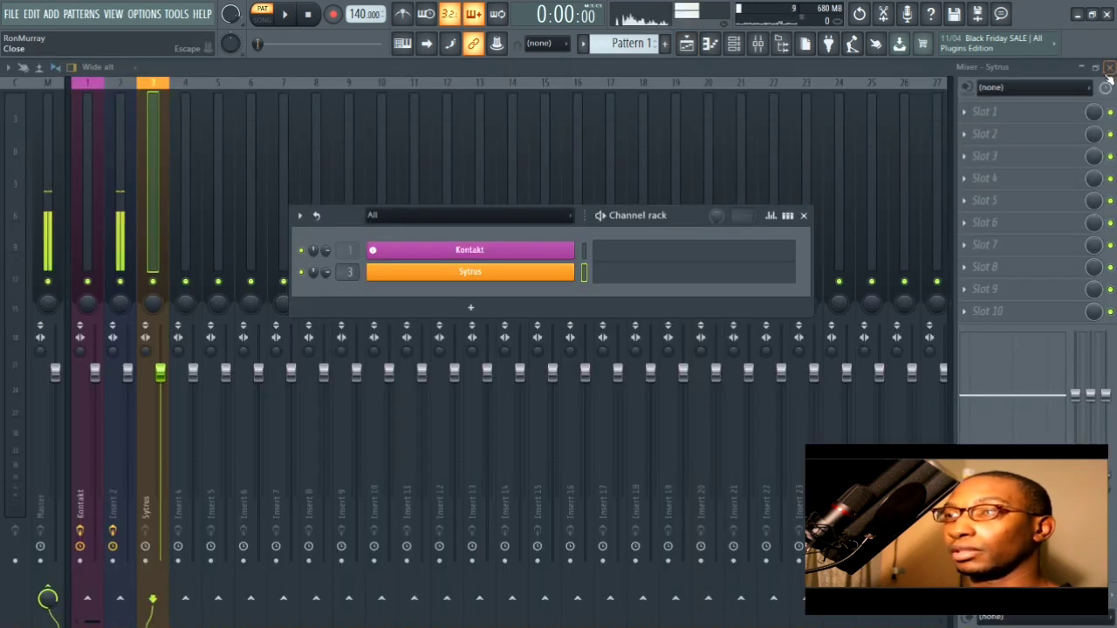
# - Recolour the Sytrus channel Medium Purple and check the playlist for a matching track
pyautogui.rightClick(450, 276)
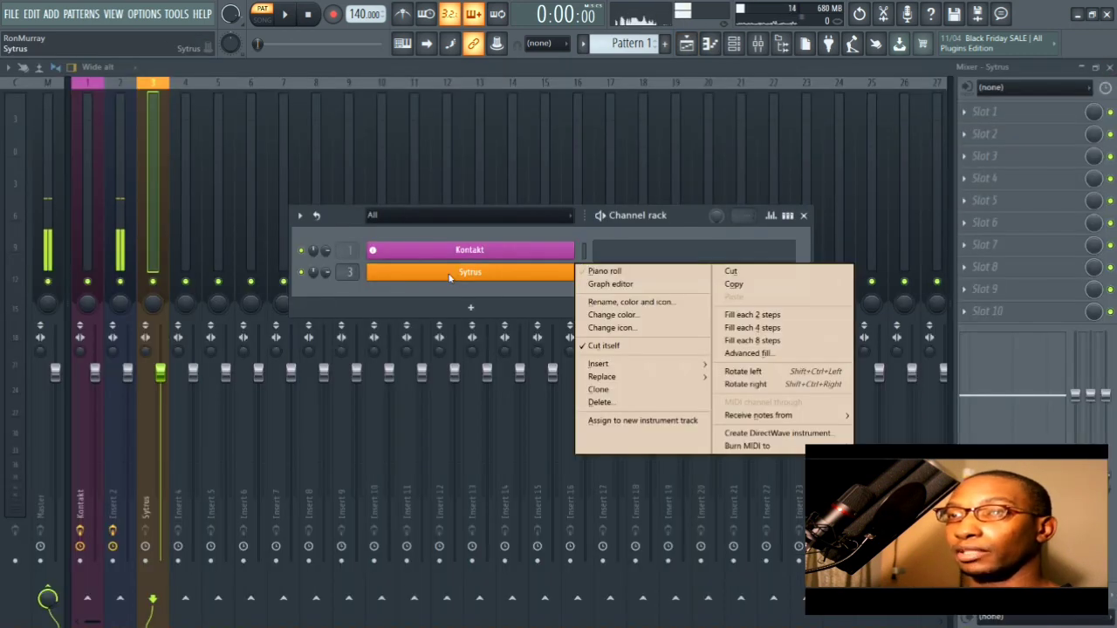
pyautogui.click(596, 229)
pyautogui.press('F2')
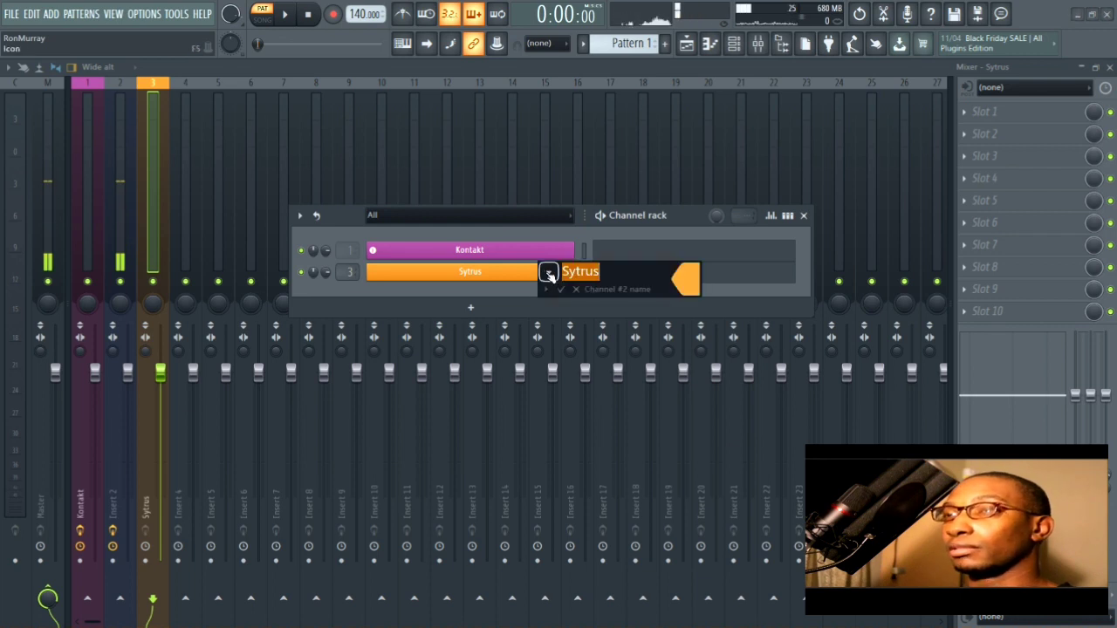
pyautogui.click(690, 283)
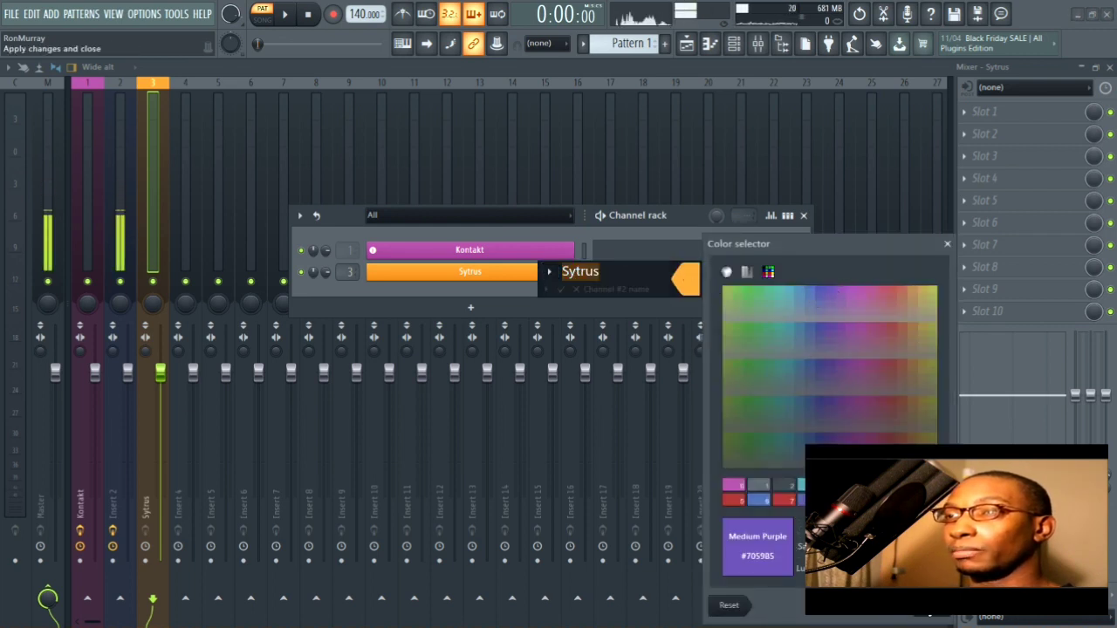
pyautogui.click(930, 605)
pyautogui.press('Return')
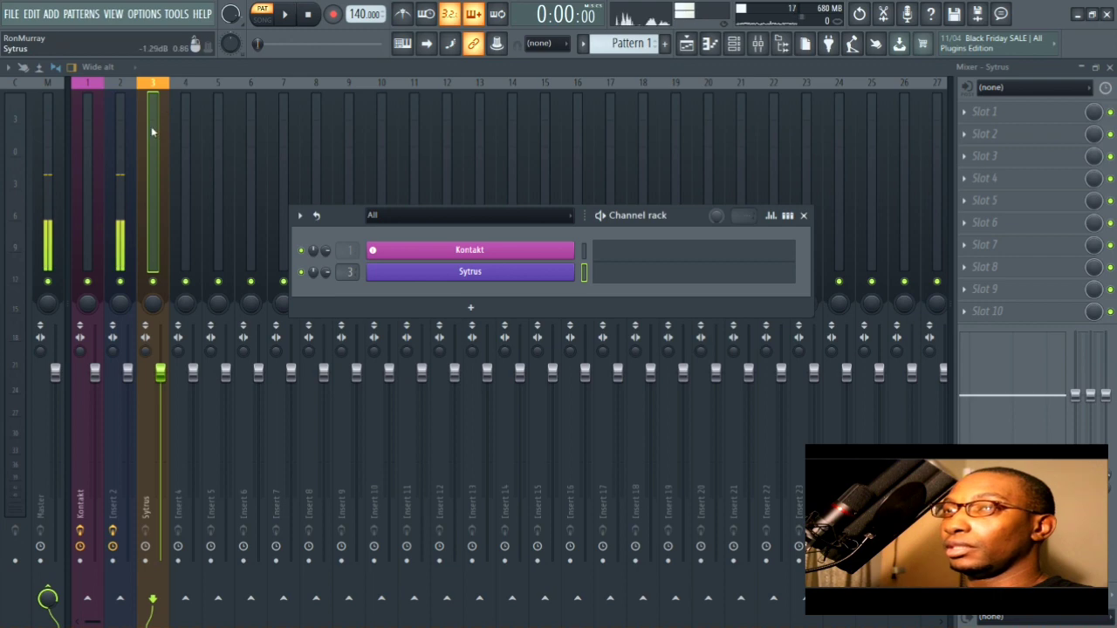
pyautogui.click(687, 44)
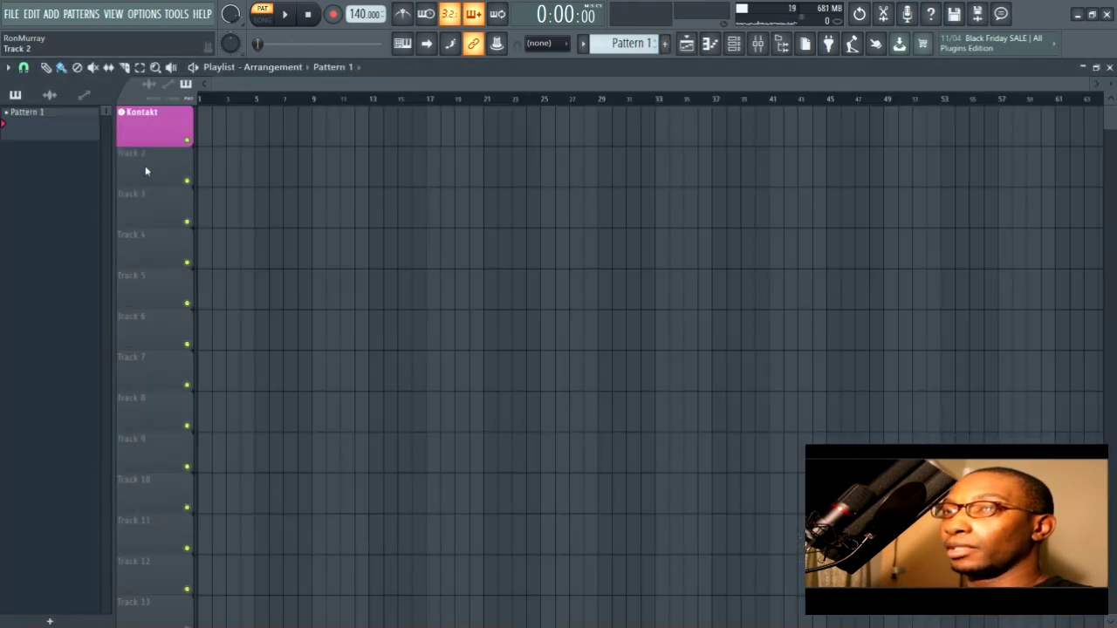
pyautogui.click(687, 44)
# - Assign the Sytrus channel to a new instrument track and show the playlist
pyautogui.rightClick(534, 271)
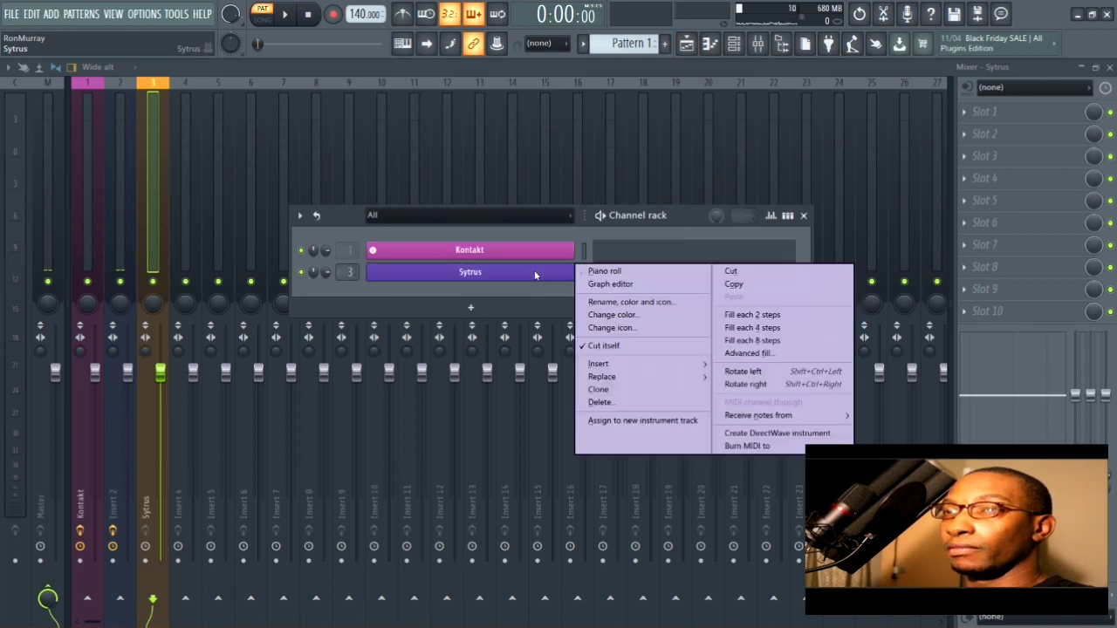
pyautogui.click(599, 422)
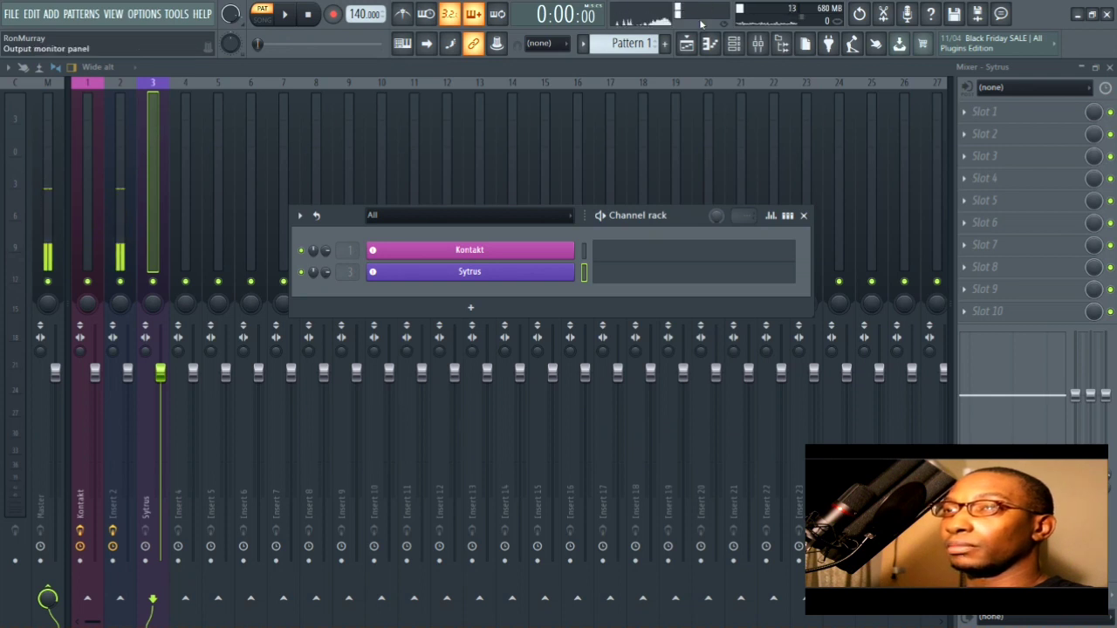
pyautogui.press('F5')
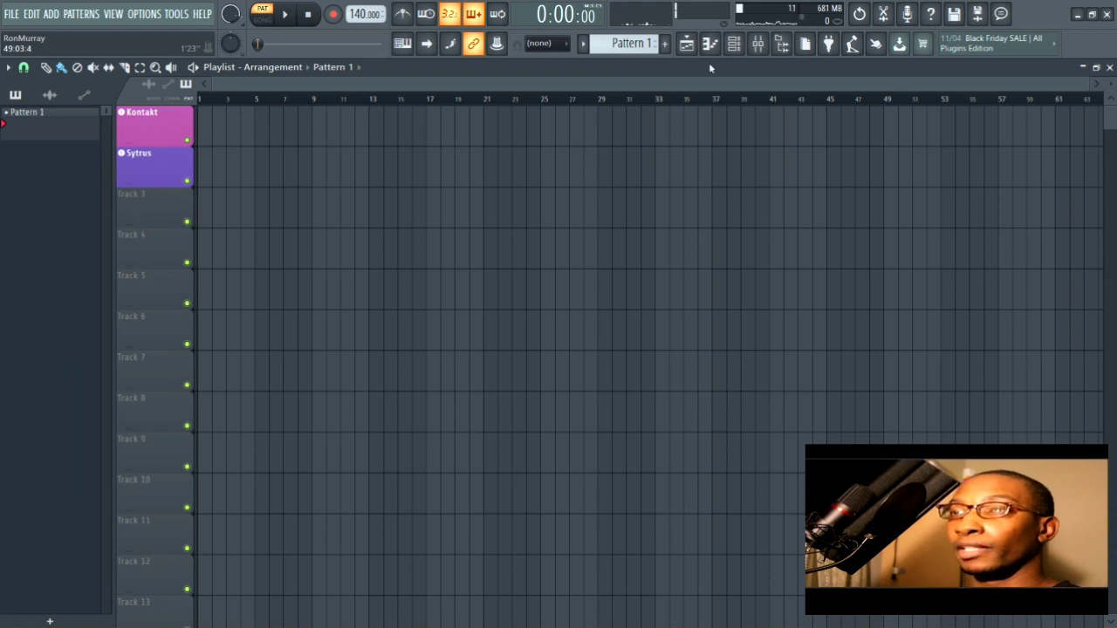
# - Check the name of the Sytrus playlist track and rename Pattern 1 as Sytrus
pyautogui.doubleClick(137, 170)
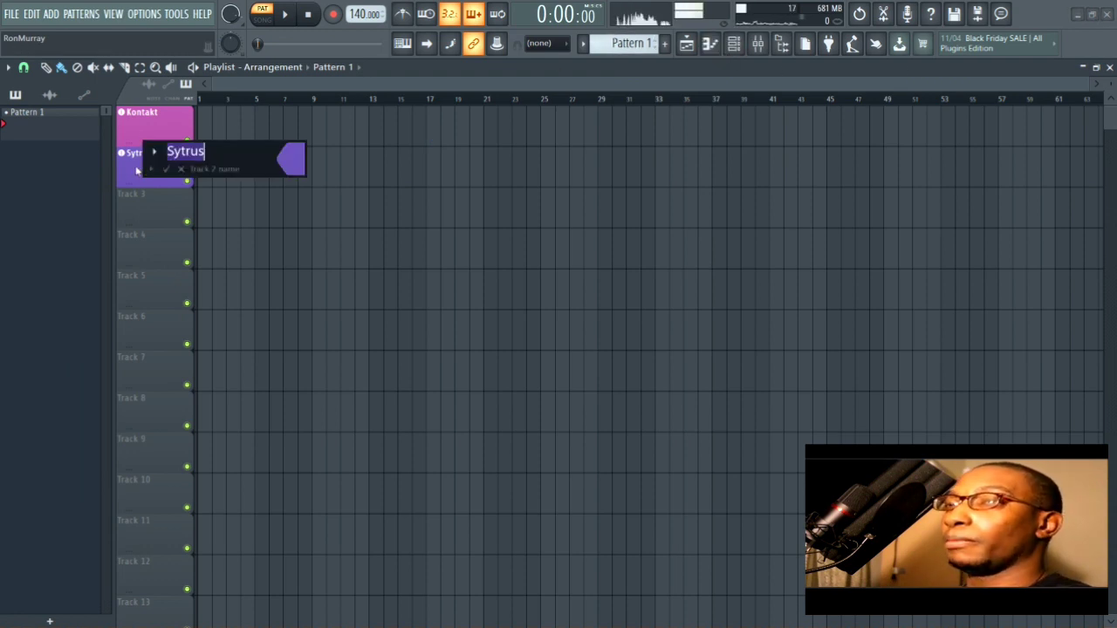
pyautogui.press('Return')
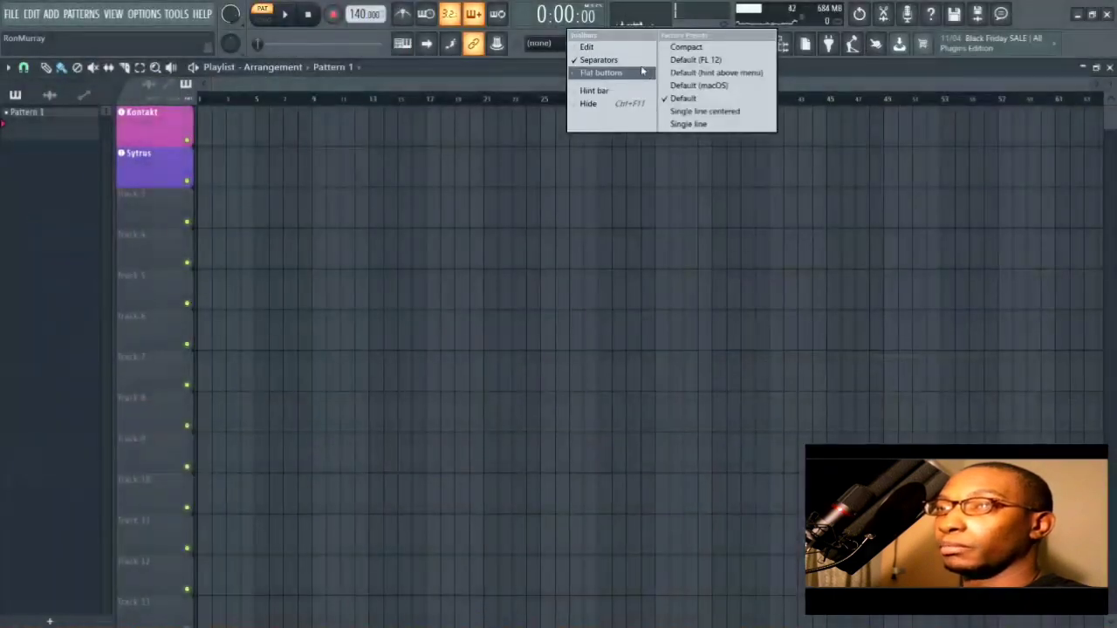
pyautogui.middleClick(630, 48)
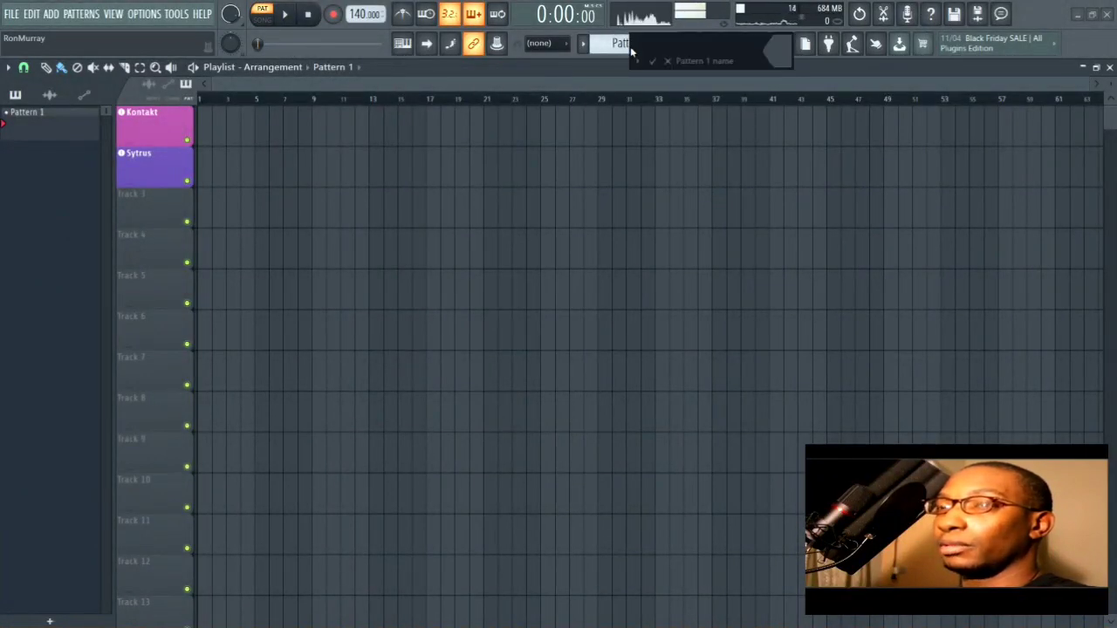
pyautogui.press('Return')
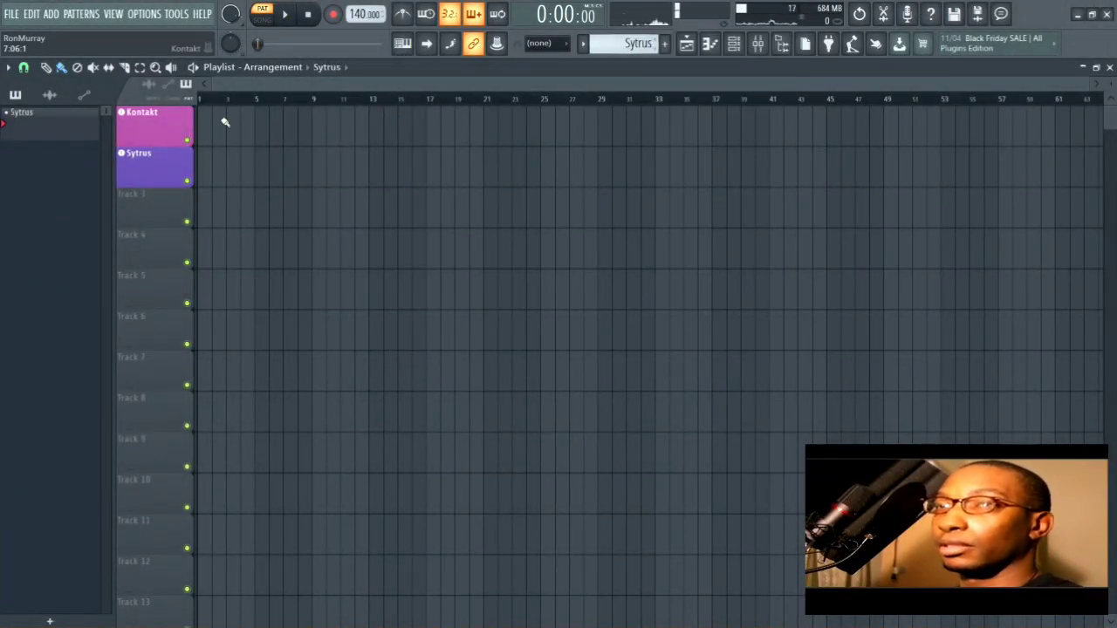
# - Place a clip of the Sytrus pattern at bar 1 of the Sytrus playlist track
pyautogui.click(32, 120)
pyautogui.click(217, 157)
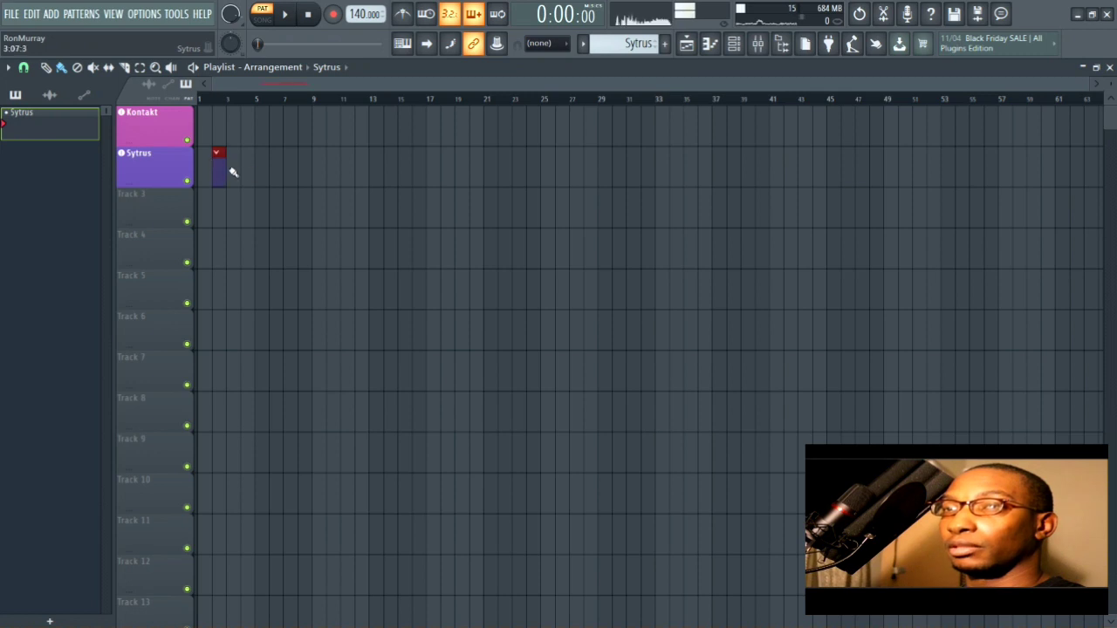
pyautogui.moveTo(213, 160); pyautogui.dragTo(200, 162)
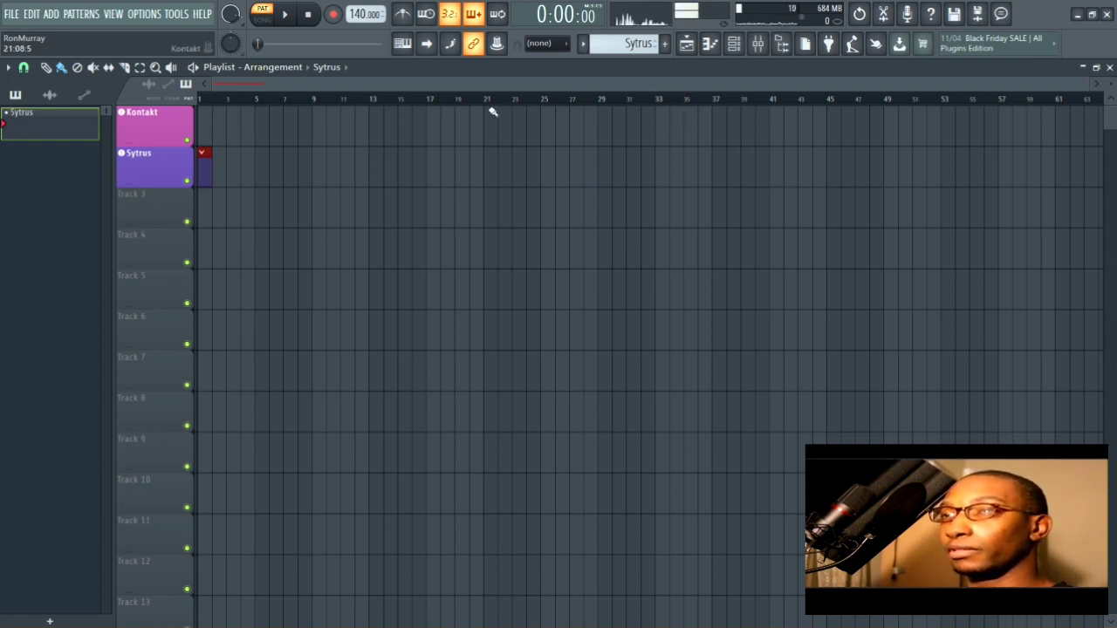
# - Examine the audio and instrument track mode options for playlist track 3, and close the playlist and mixer
pyautogui.rightClick(161, 221)
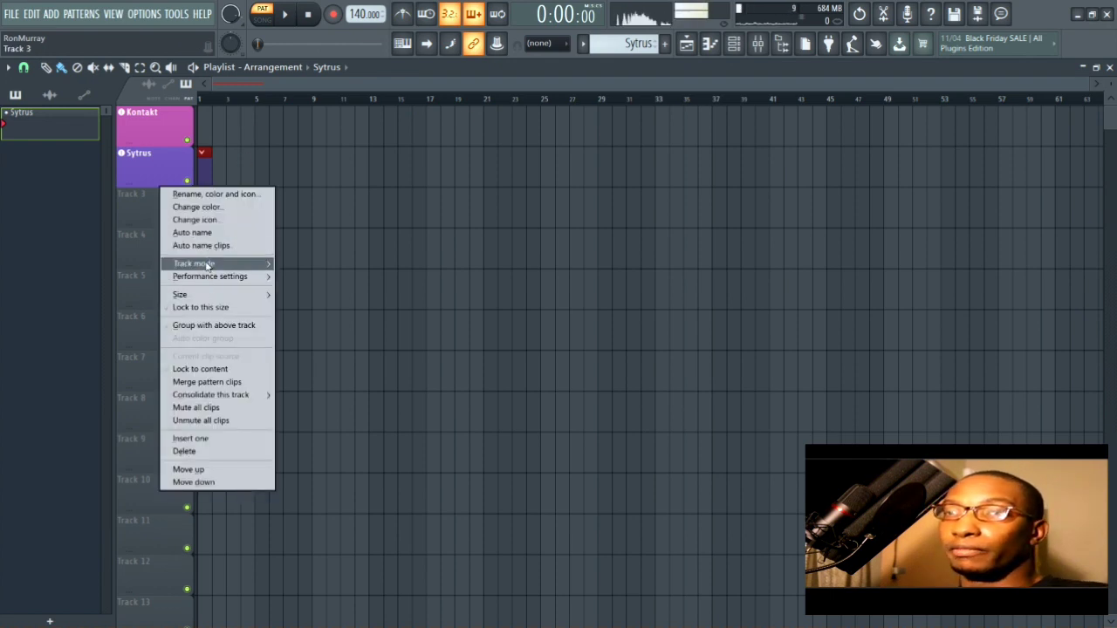
pyautogui.moveTo(211, 262)
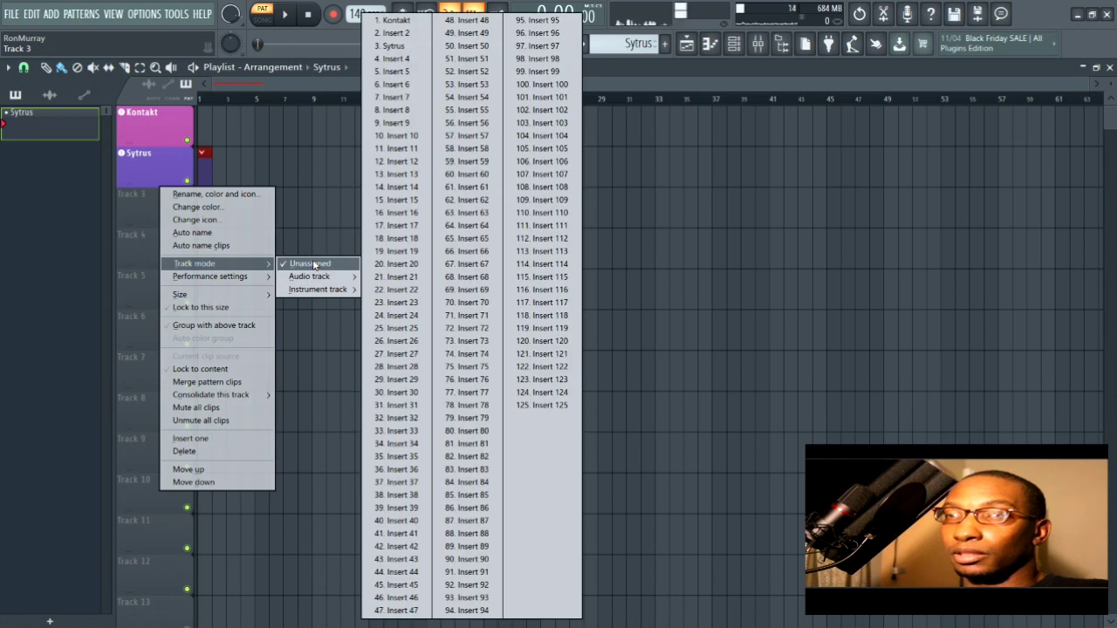
pyautogui.moveTo(309, 276)
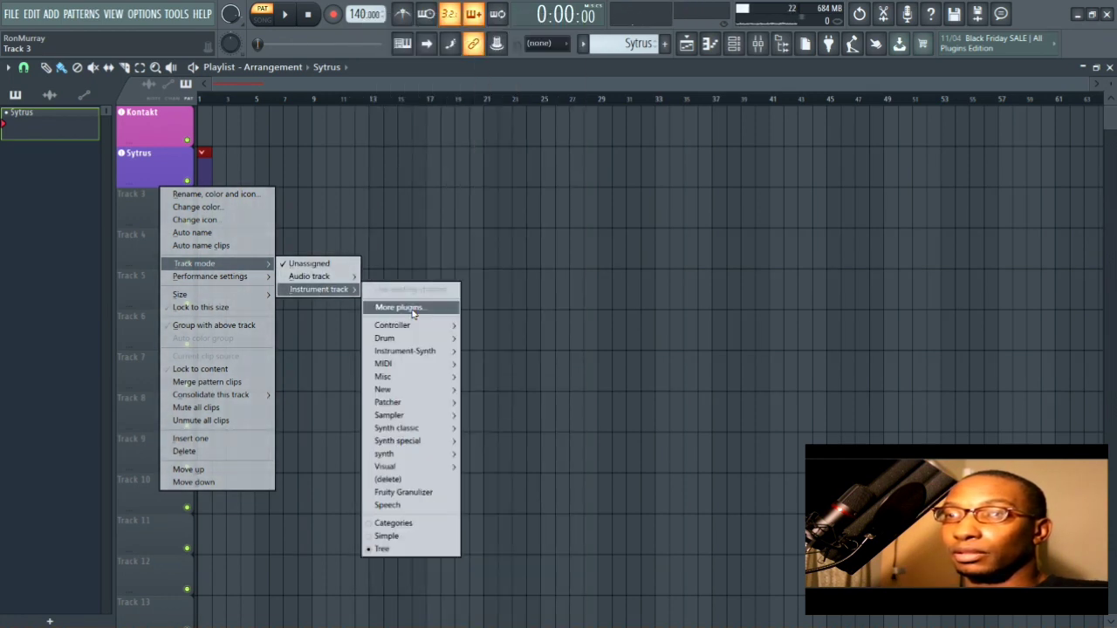
pyautogui.moveTo(399, 328)
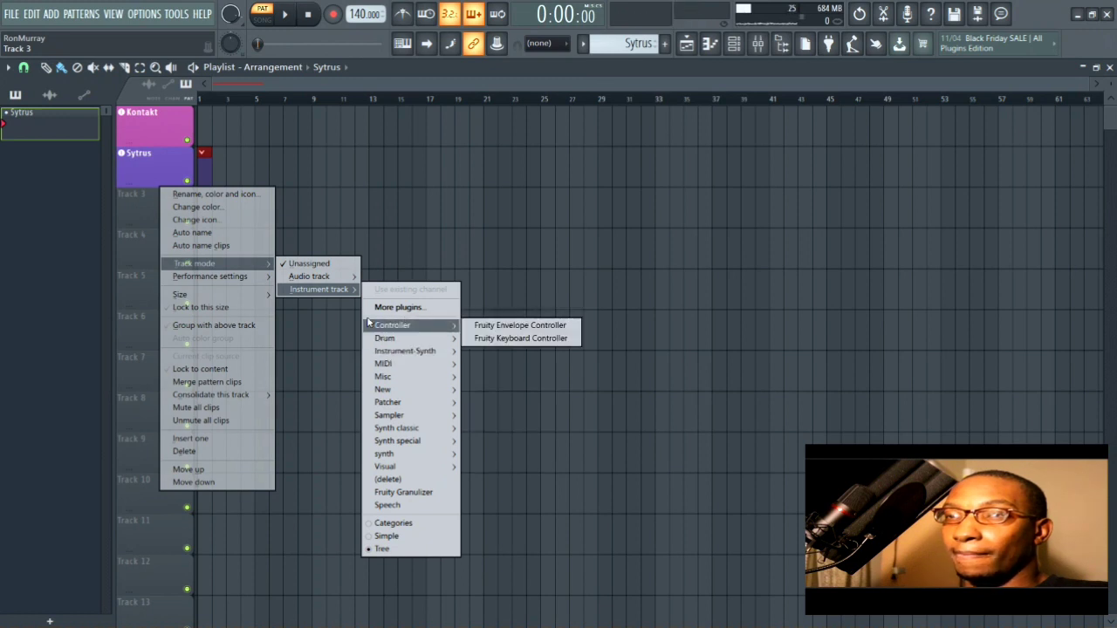
pyautogui.click(366, 190)
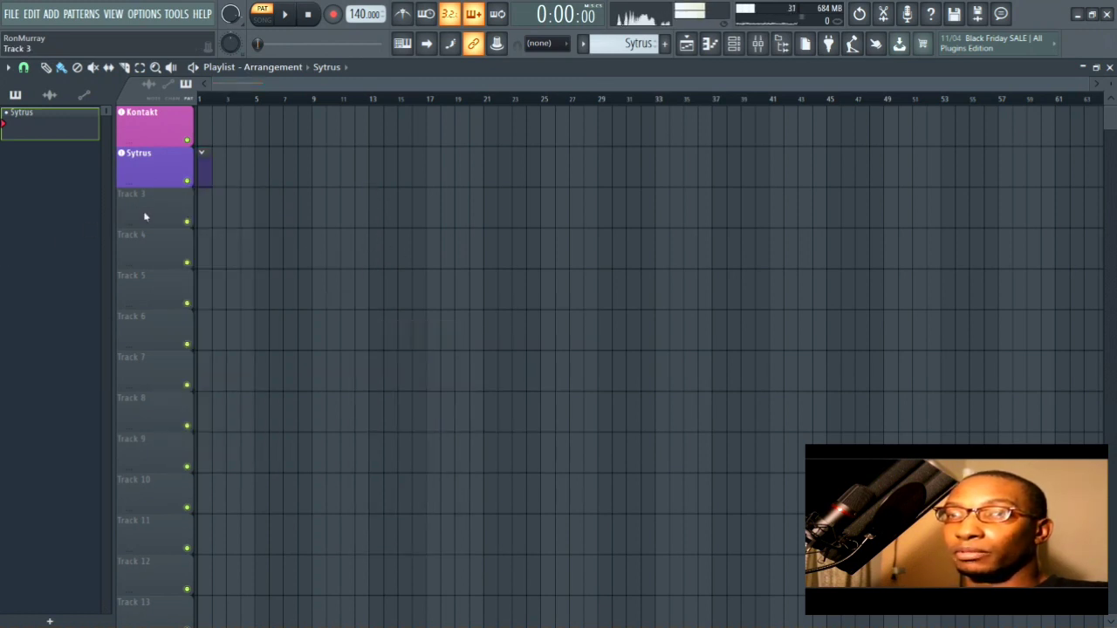
pyautogui.click(1109, 67)
pyautogui.click(1110, 68)
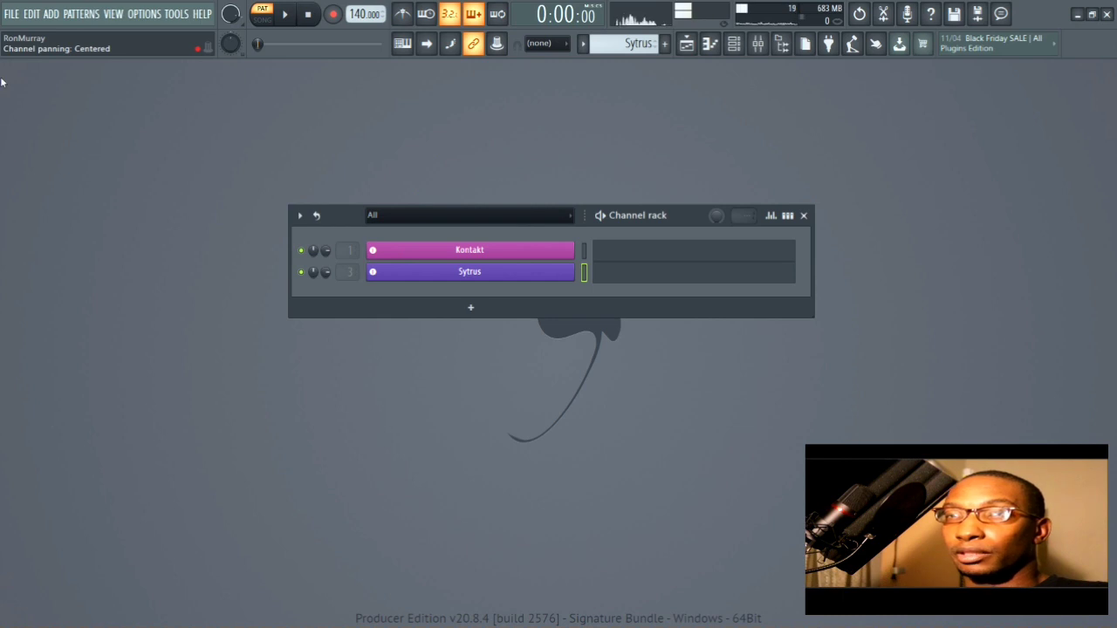
pyautogui.click(1091, 14)
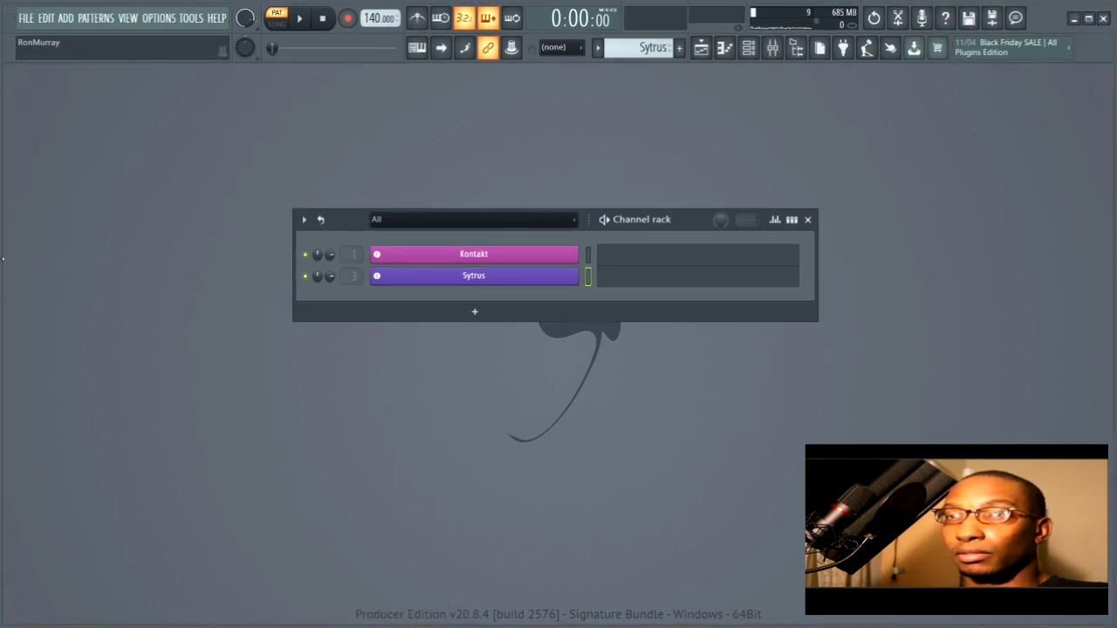
pyautogui.moveTo(3, 258)
pyautogui.mouseDown()
pyautogui.moveTo(40, 253)
pyautogui.moveTo(1, 246)
pyautogui.mouseUp()
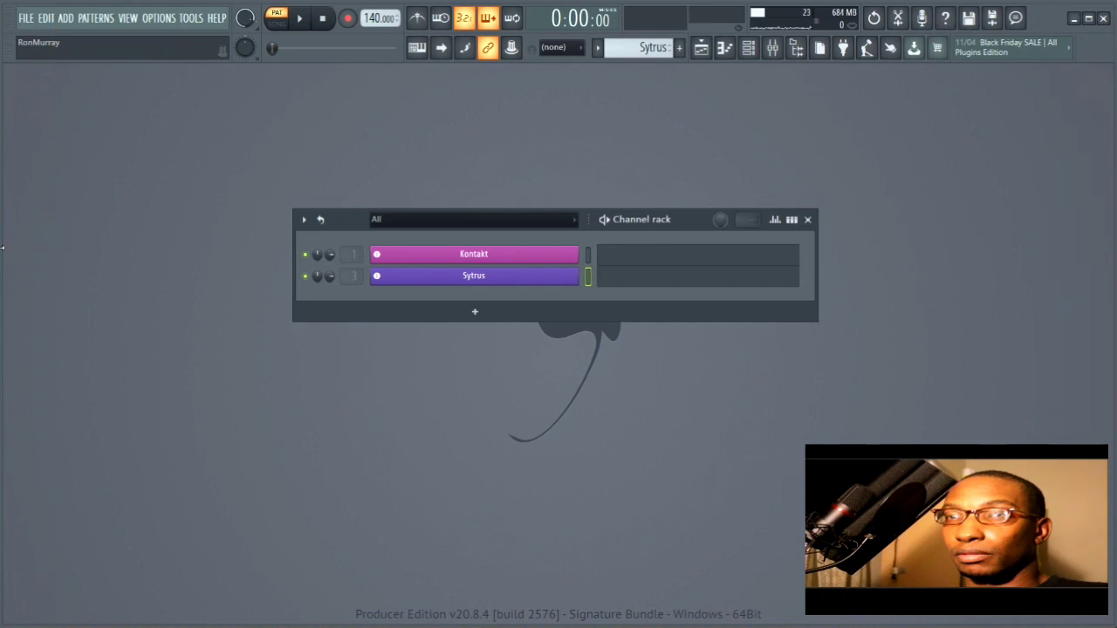
pyautogui.click(1088, 17)
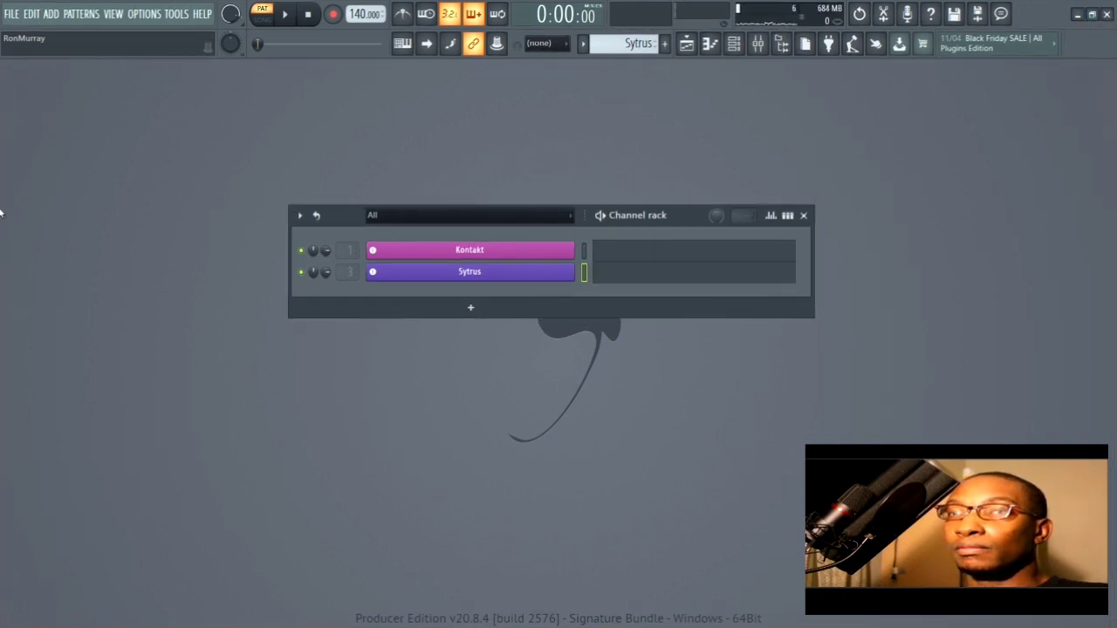
# - Browse the instrument categories in the plugin picker without adding anything, and review the tracks in the playlist
pyautogui.press('F8')
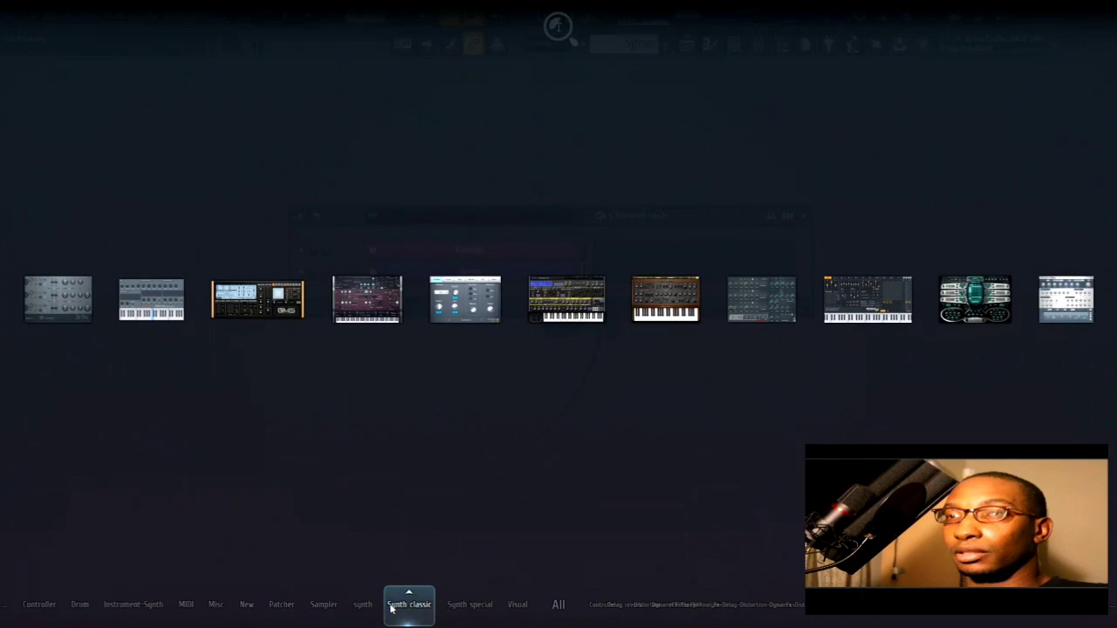
pyautogui.moveTo(281, 607)
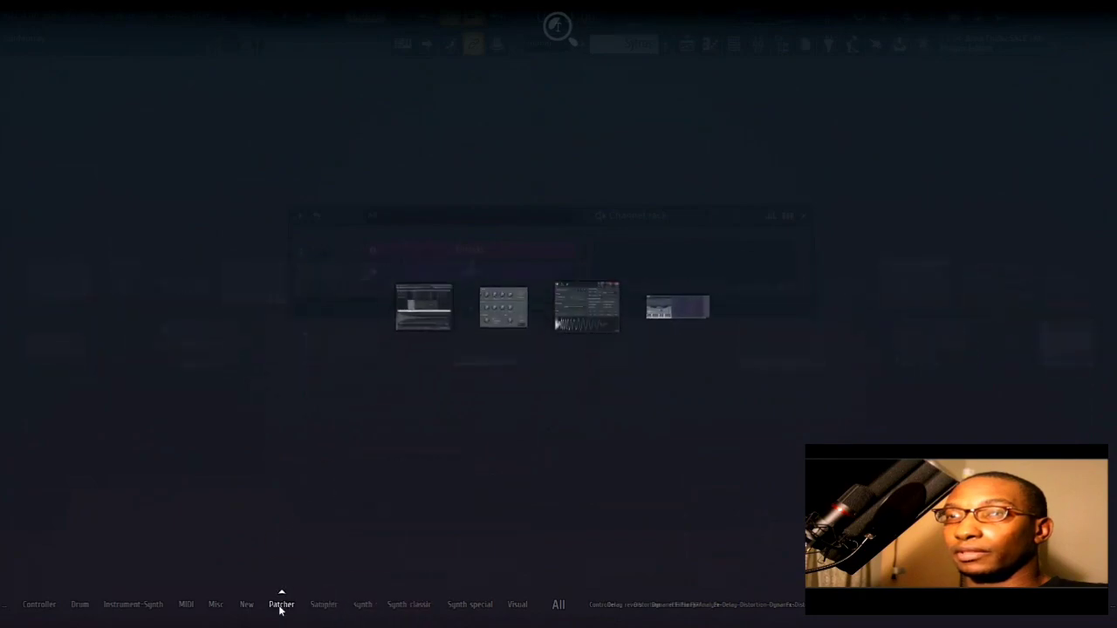
pyautogui.moveTo(514, 604)
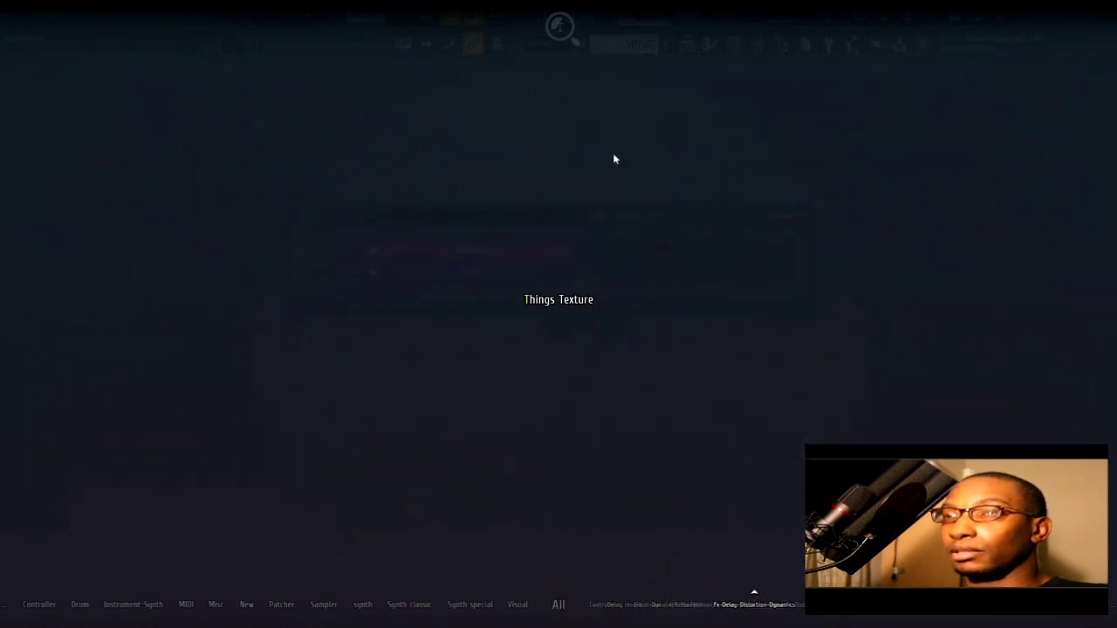
pyautogui.click(614, 154)
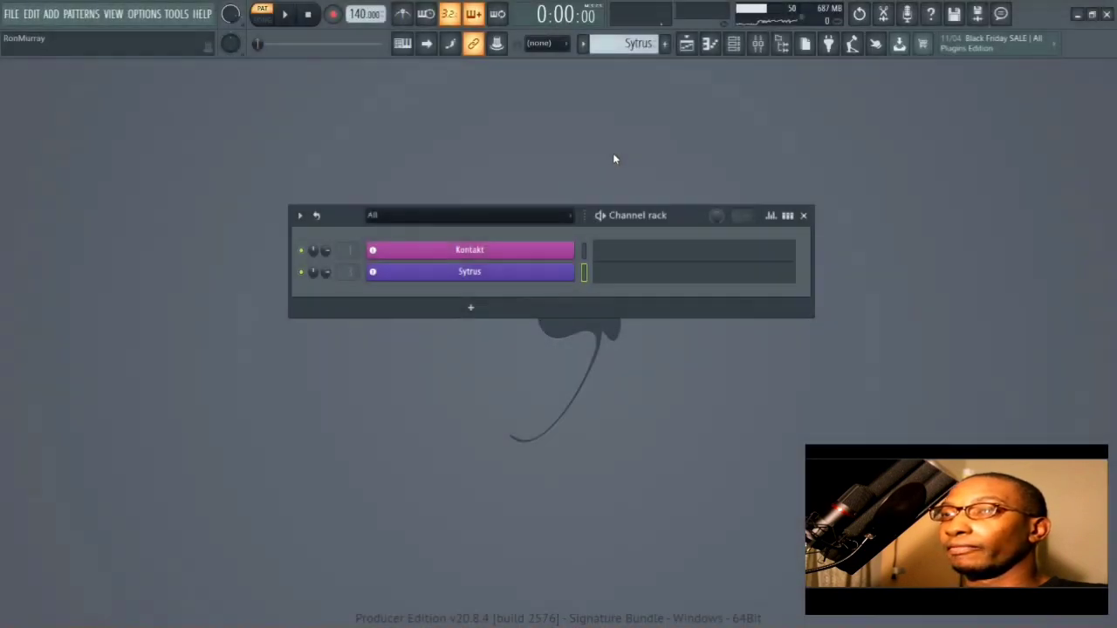
pyautogui.click(686, 43)
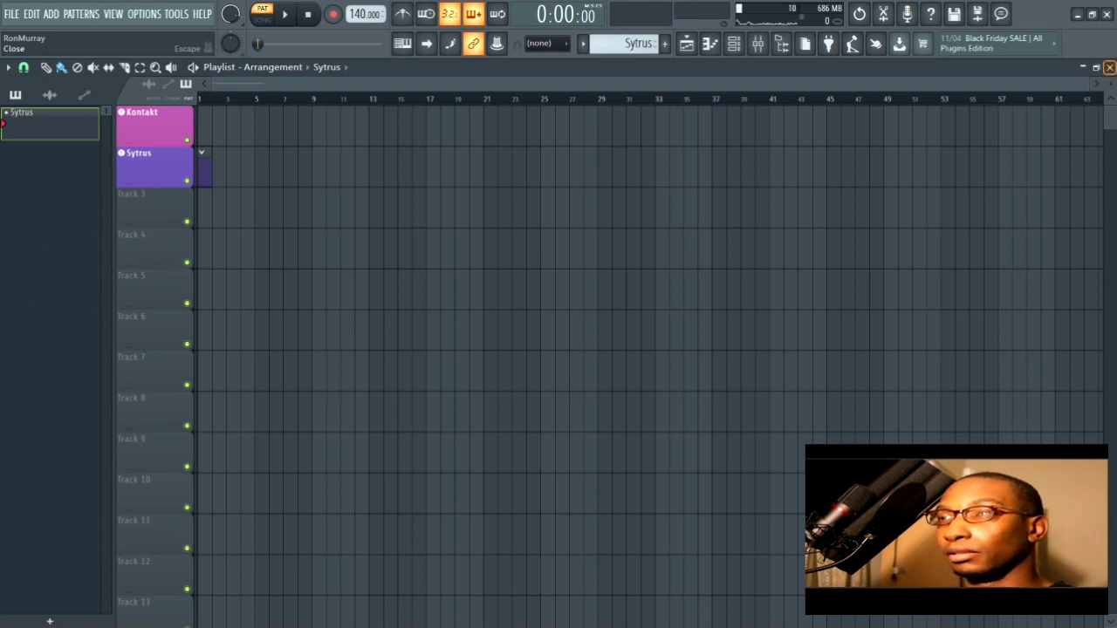
pyautogui.click(1109, 67)
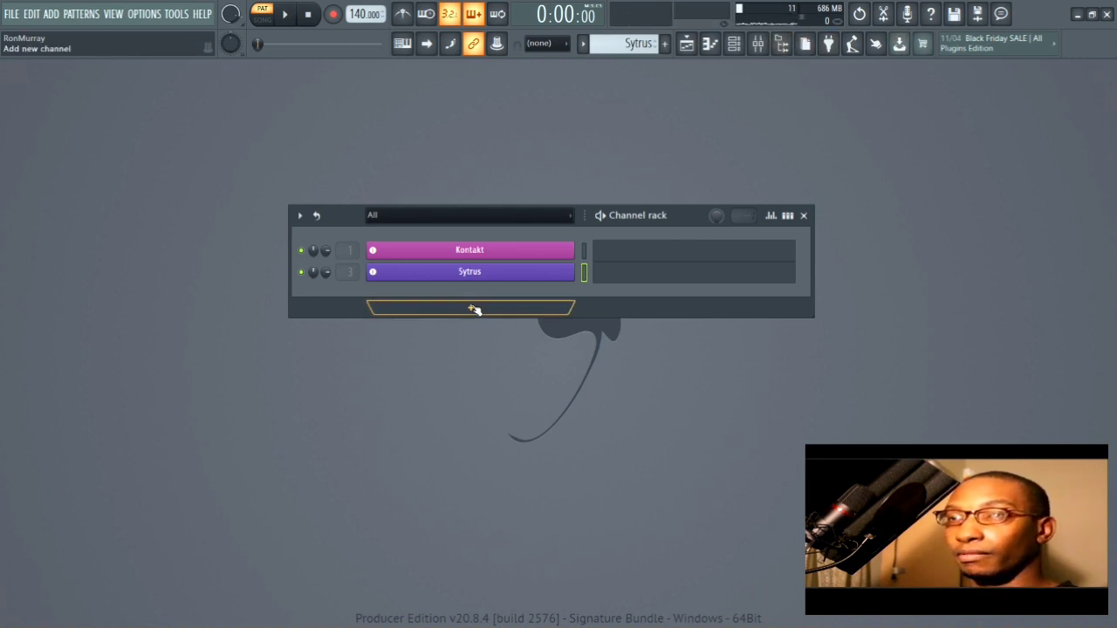
# - Add a MiniSynth channel from the Synth classic category and close its plugin window
pyautogui.click(472, 308)
pyautogui.moveTo(444, 449)
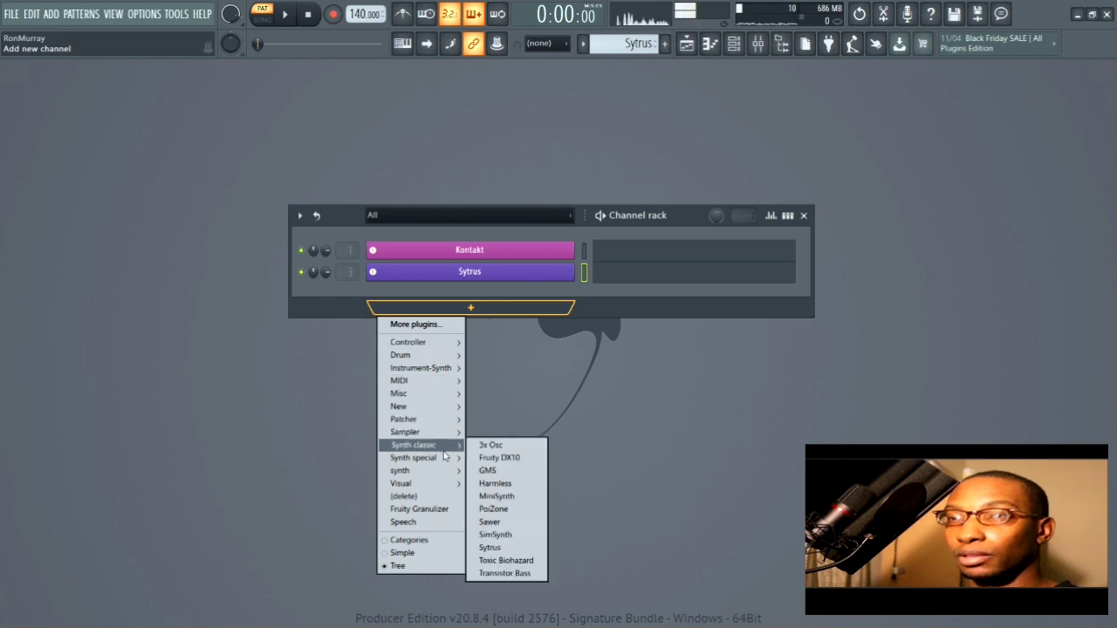
pyautogui.click(505, 496)
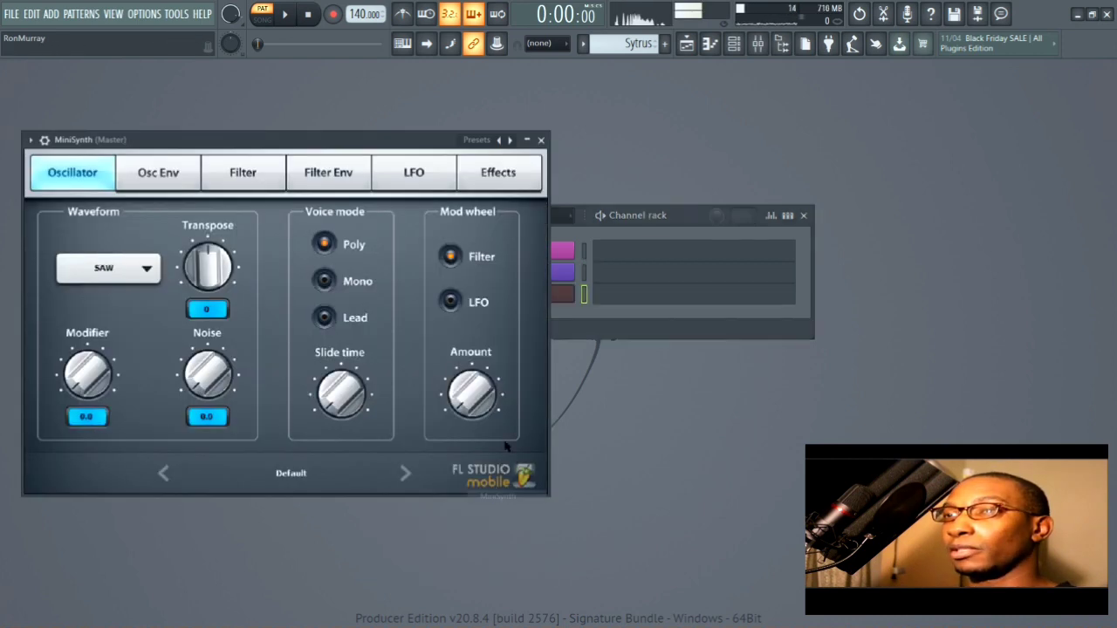
pyautogui.click(541, 141)
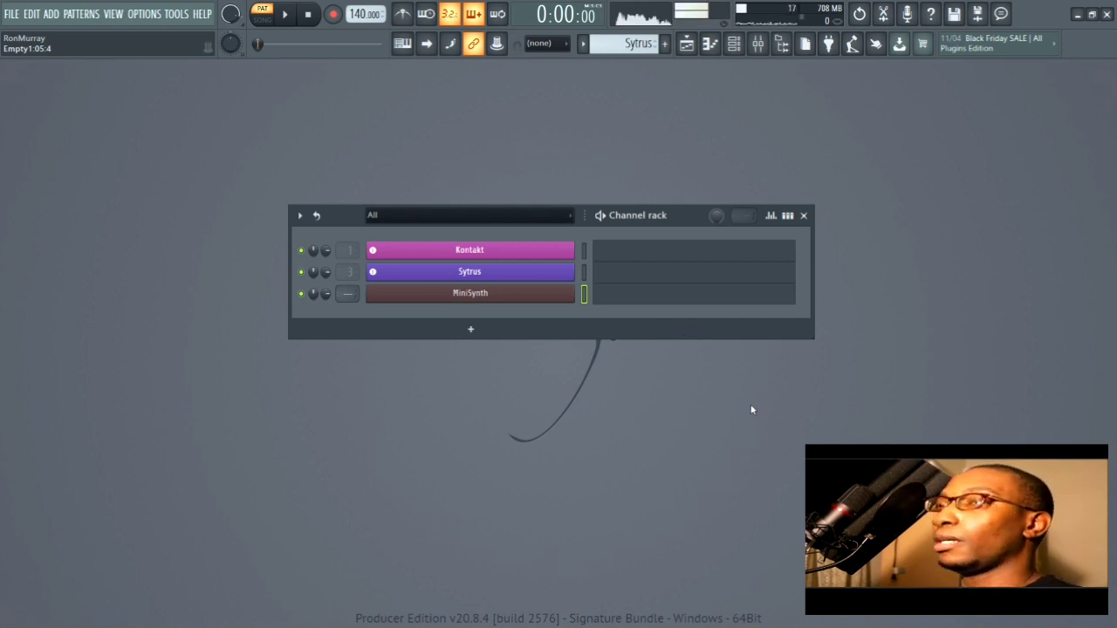
# - Clone the MiniSynth channel twice in the channel rack
pyautogui.hotkey('alt', 'c')
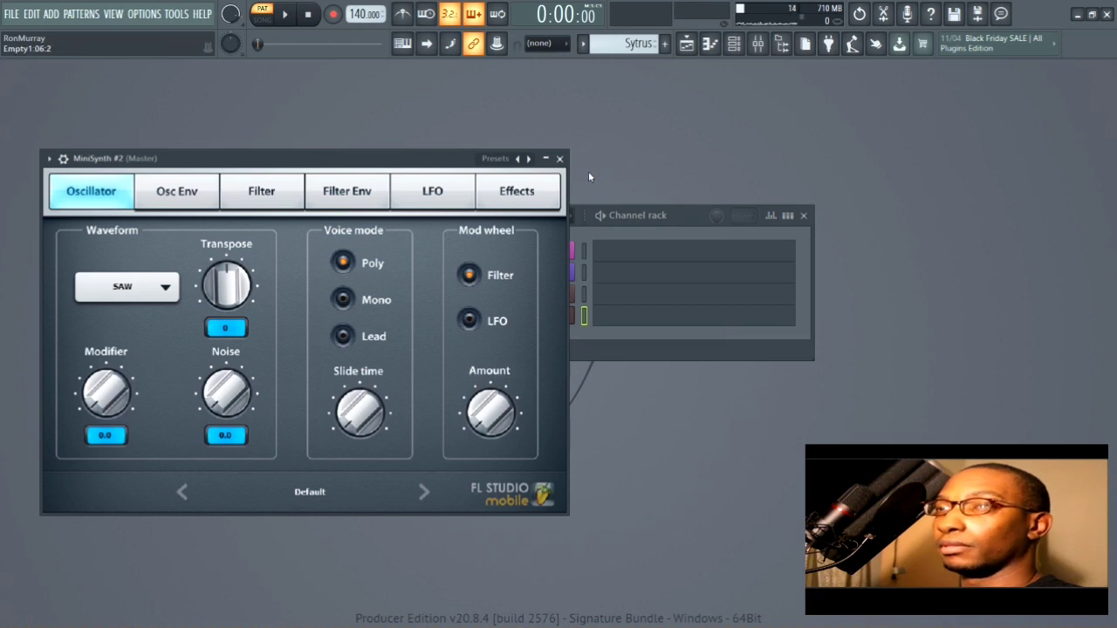
pyautogui.click(559, 158)
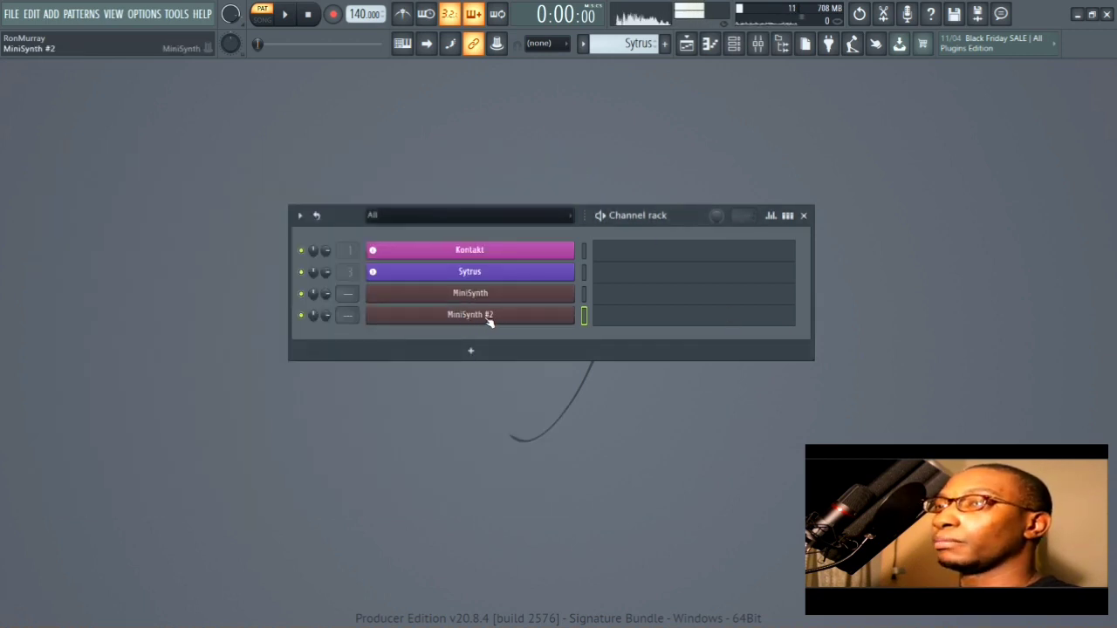
pyautogui.hotkey('alt', 'c')
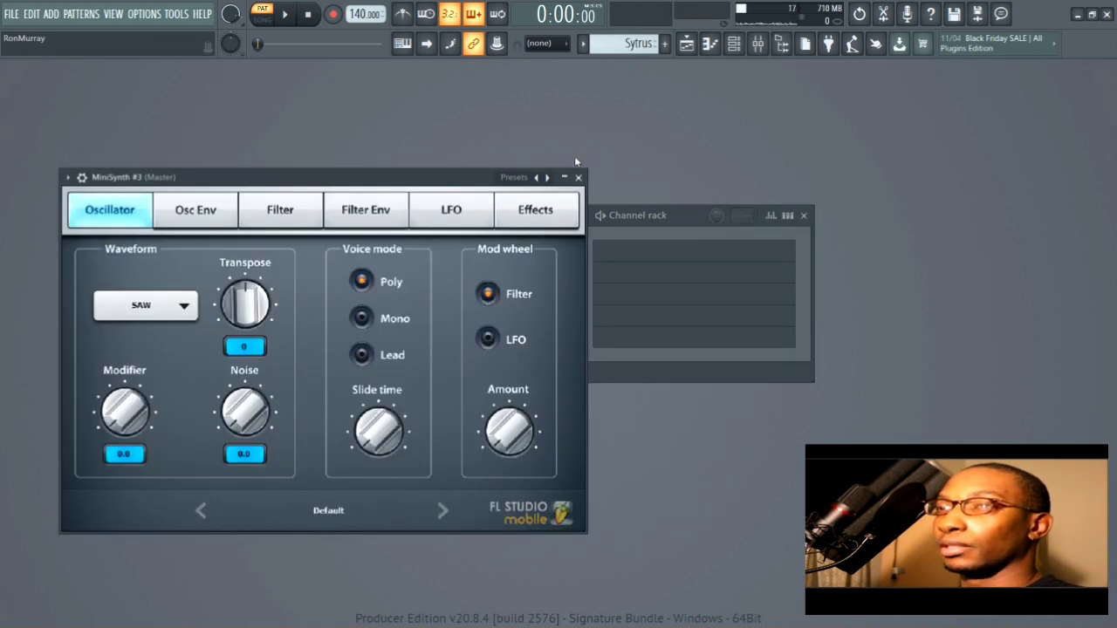
# - Clone the MiniSynth channel once more and close the plugin windows of the copies
pyautogui.click(580, 178)
pyautogui.hotkey('alt', 'c')
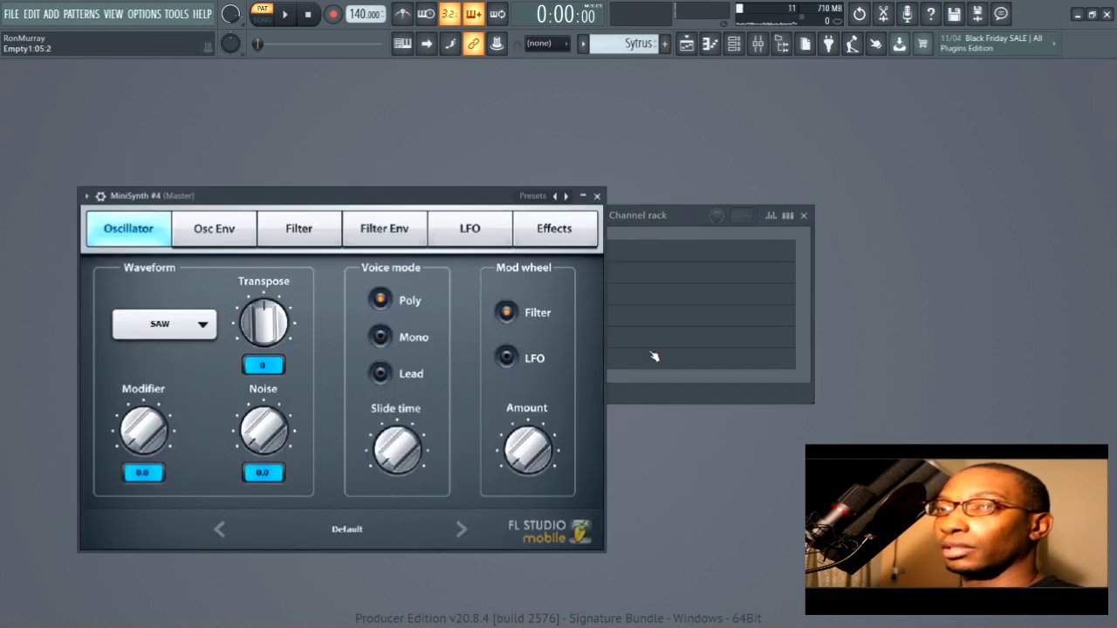
pyautogui.click(597, 195)
# - Assign MiniSynth, MiniSynth #2, MiniSynth #3 and MiniSynth #4 each to a new instrument track, and close the channel rack
pyautogui.rightClick(487, 293)
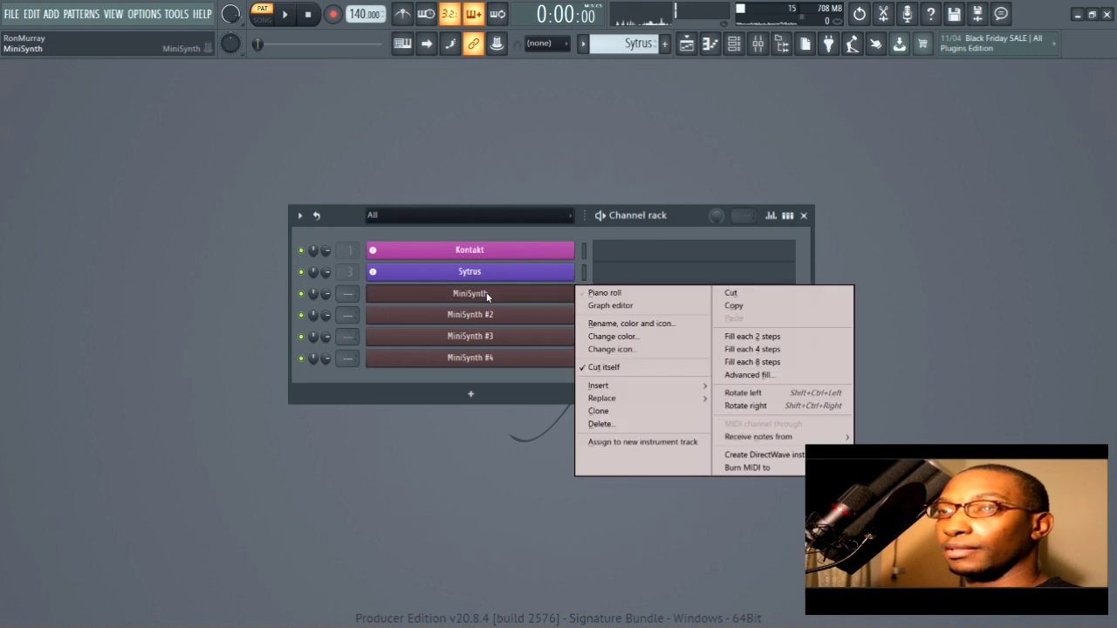
pyautogui.click(650, 443)
pyautogui.rightClick(538, 313)
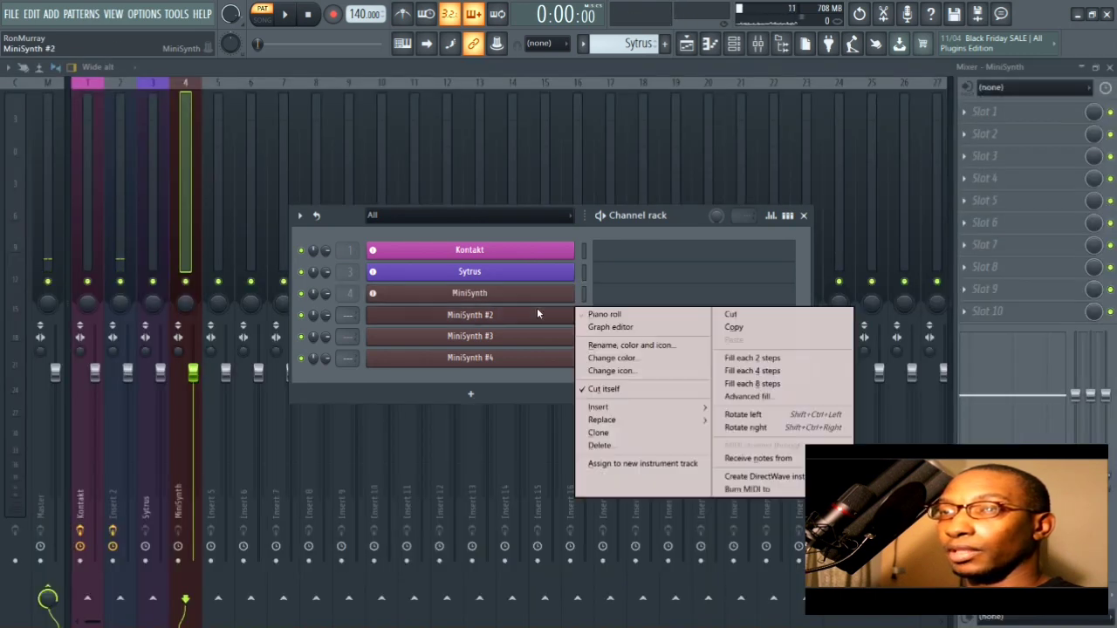
pyautogui.click(613, 465)
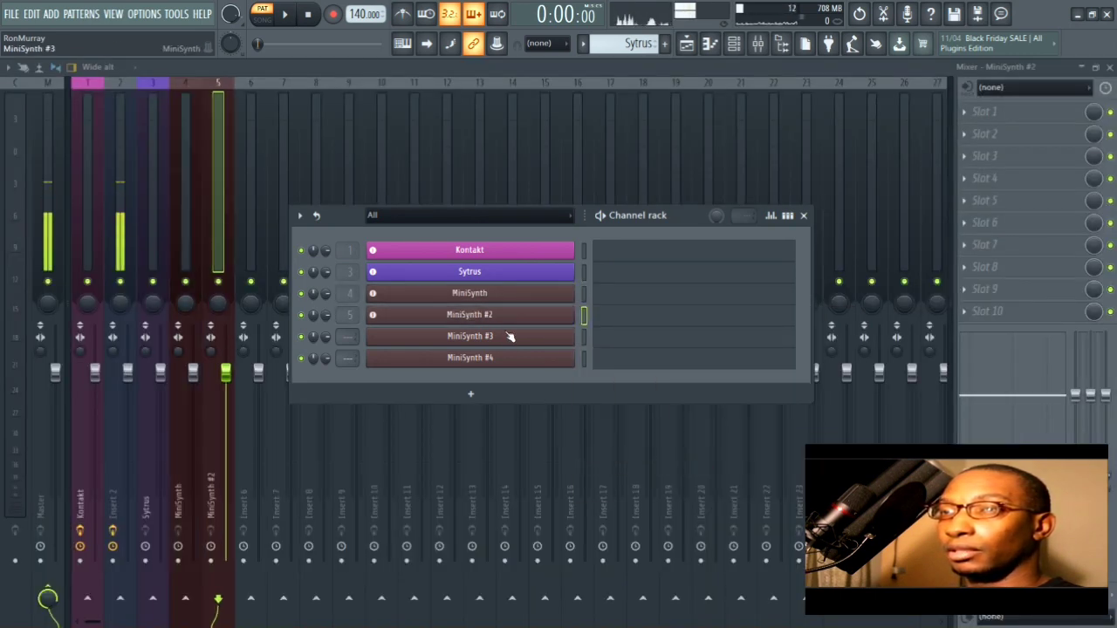
pyautogui.rightClick(508, 336)
pyautogui.click(592, 493)
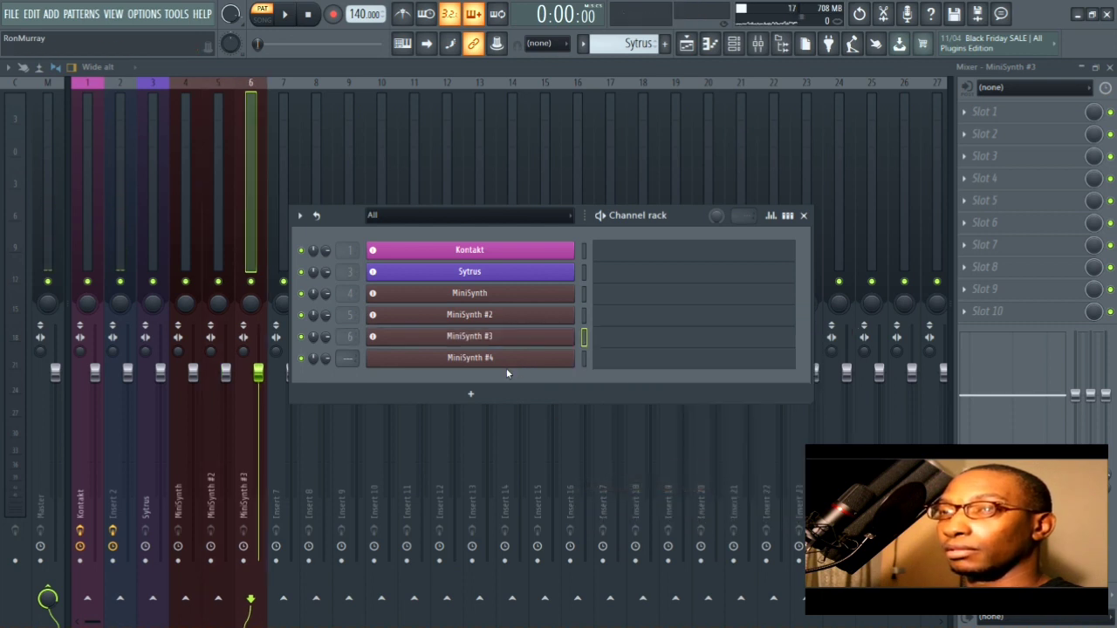
pyautogui.rightClick(519, 359)
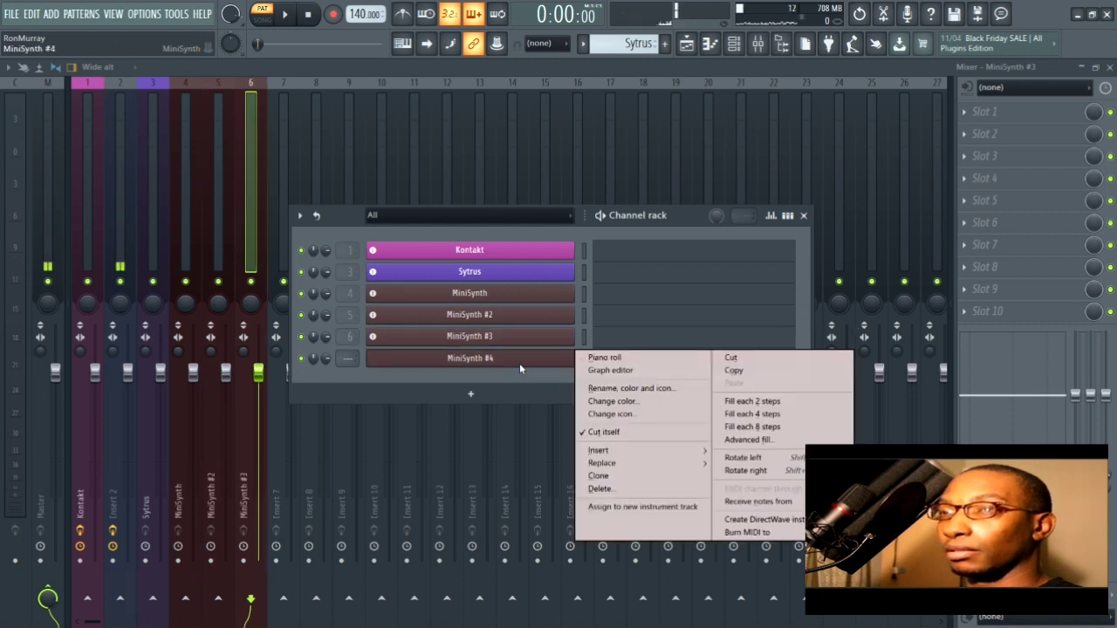
pyautogui.click(646, 507)
pyautogui.click(803, 215)
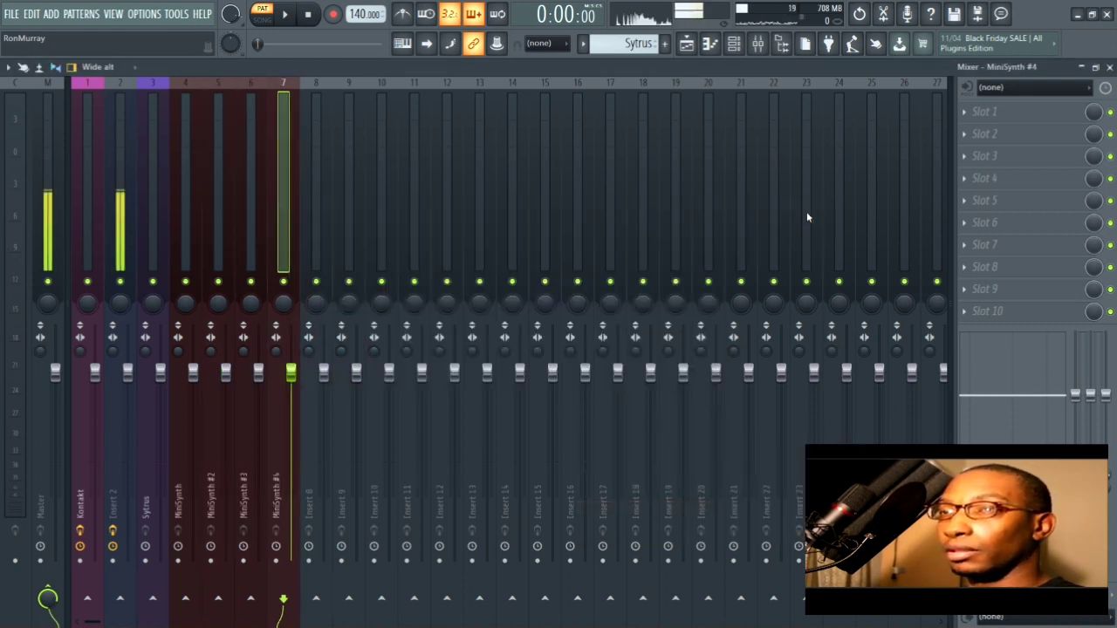
# - In the playlist, rename the Sytrus track to Bell and the Kontakt track to Drums
pyautogui.click(688, 45)
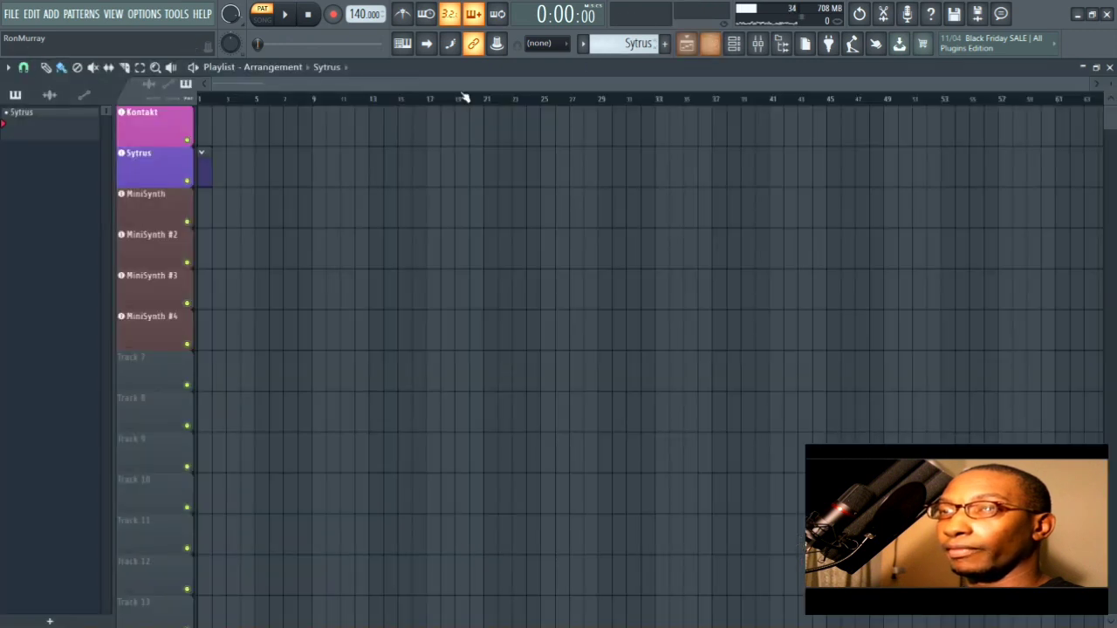
pyautogui.doubleClick(154, 166)
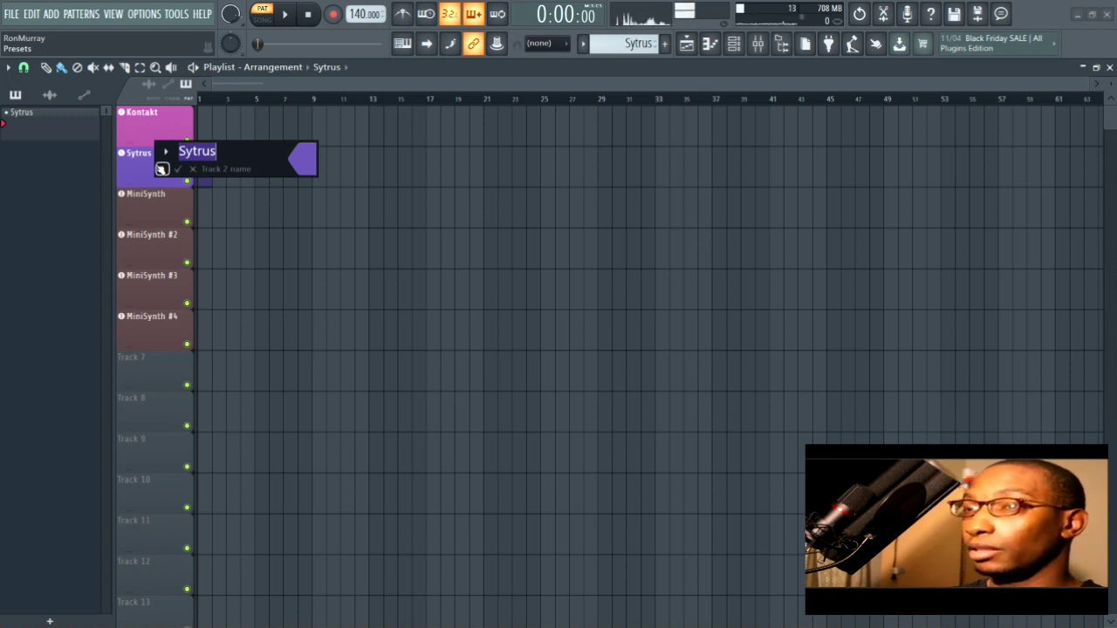
pyautogui.write('Dr')
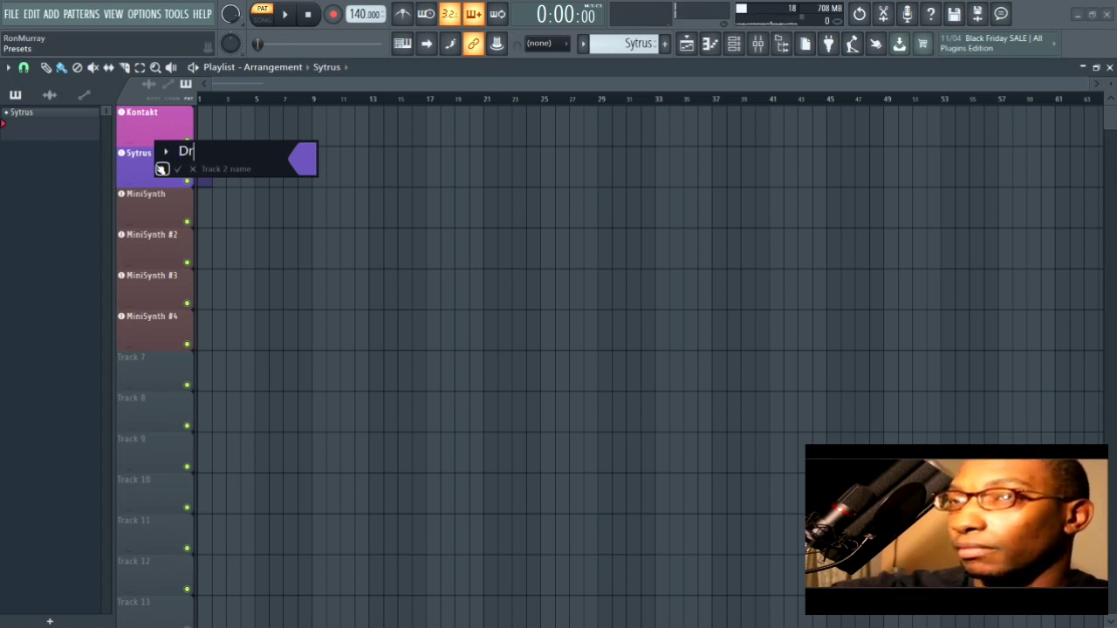
pyautogui.write('ell')
pyautogui.press('Return')
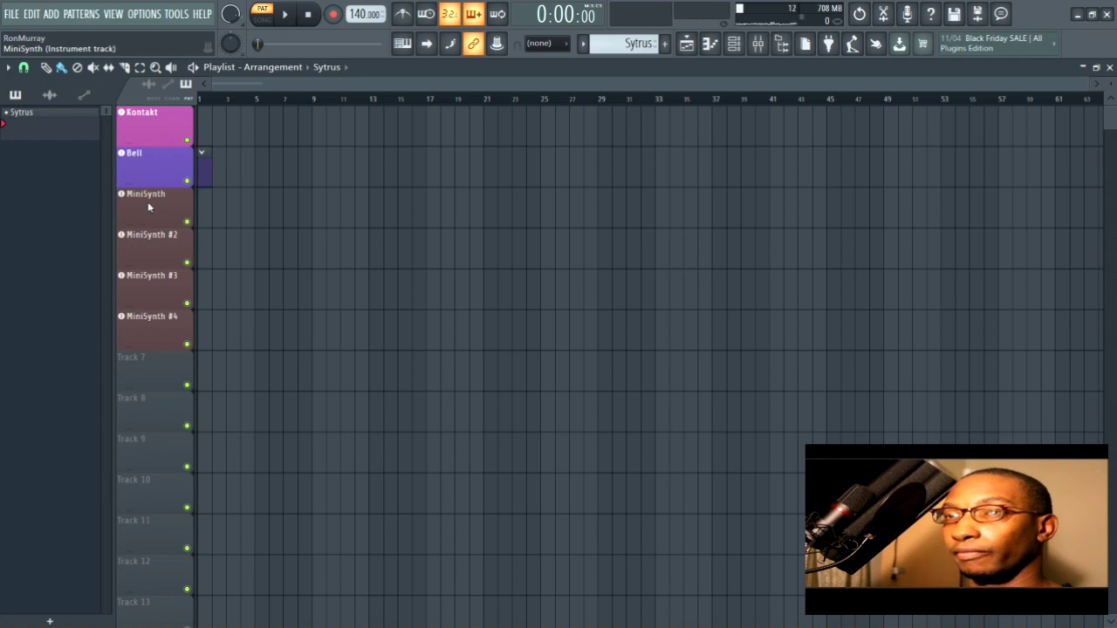
pyautogui.doubleClick(161, 115)
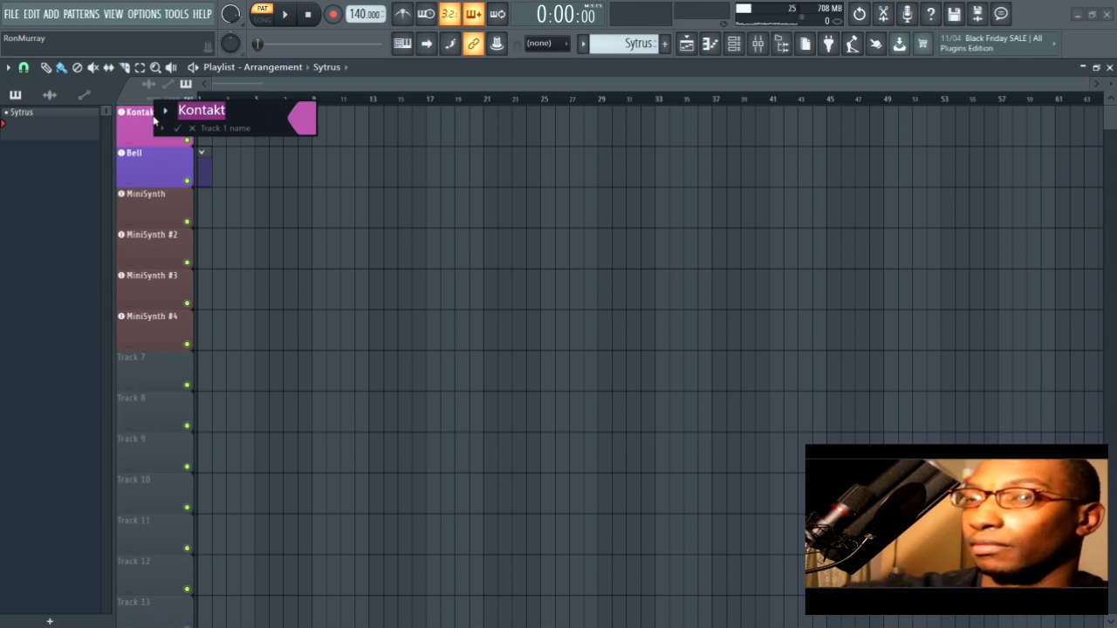
pyautogui.write('Drums')
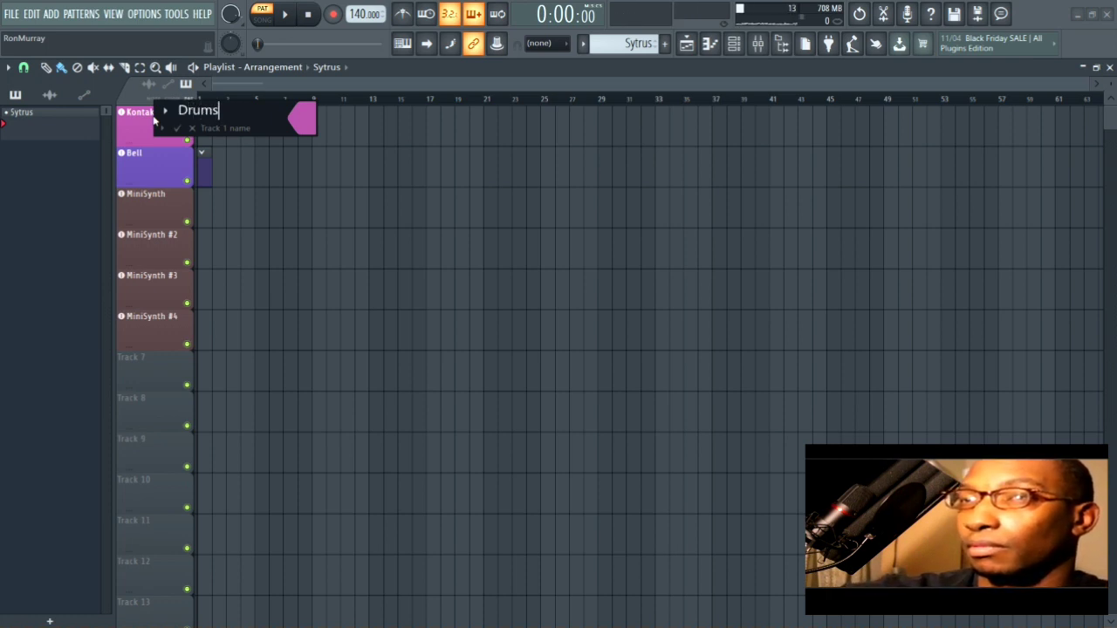
pyautogui.press('Return')
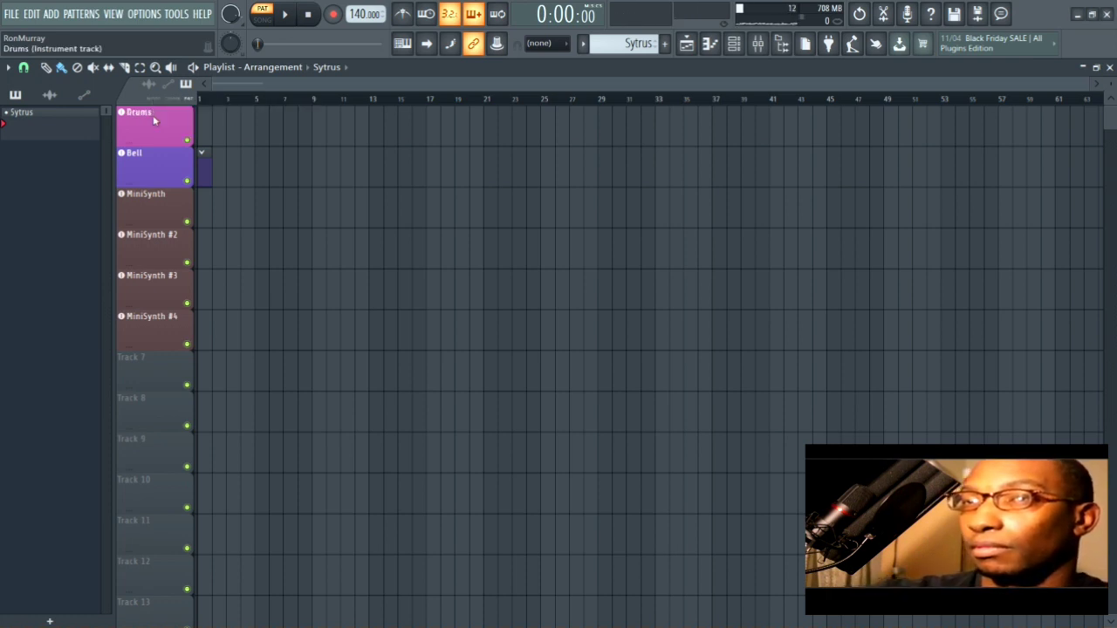
# - Rename the MiniSynth playlist track to Viola and the MiniSynth #2 track to Violin
pyautogui.doubleClick(154, 205)
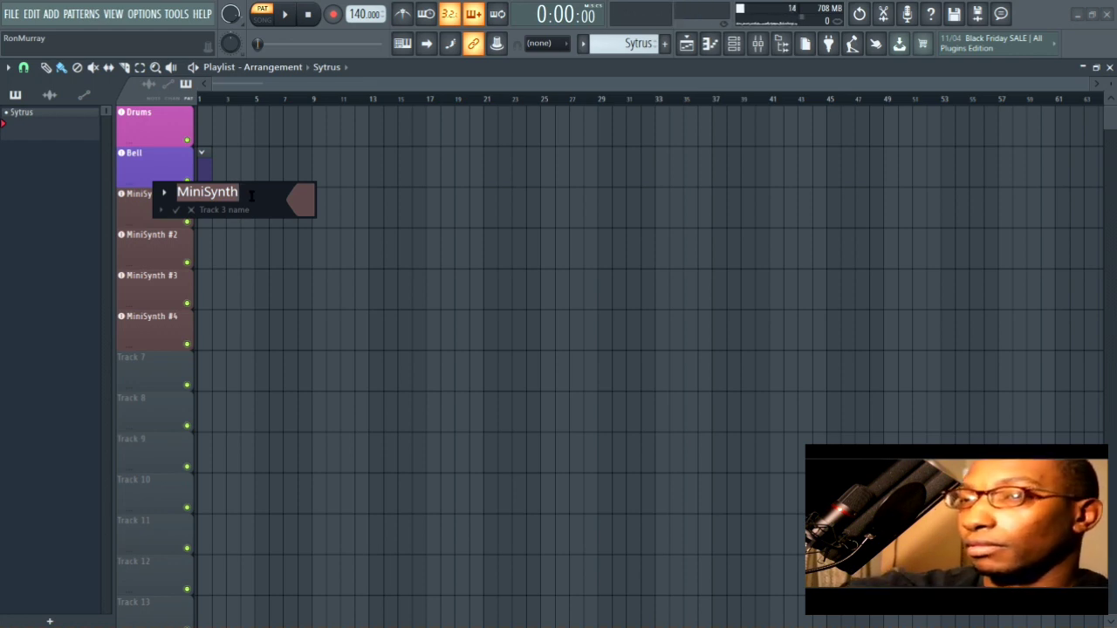
pyautogui.write('Viola')
pyautogui.press('Return')
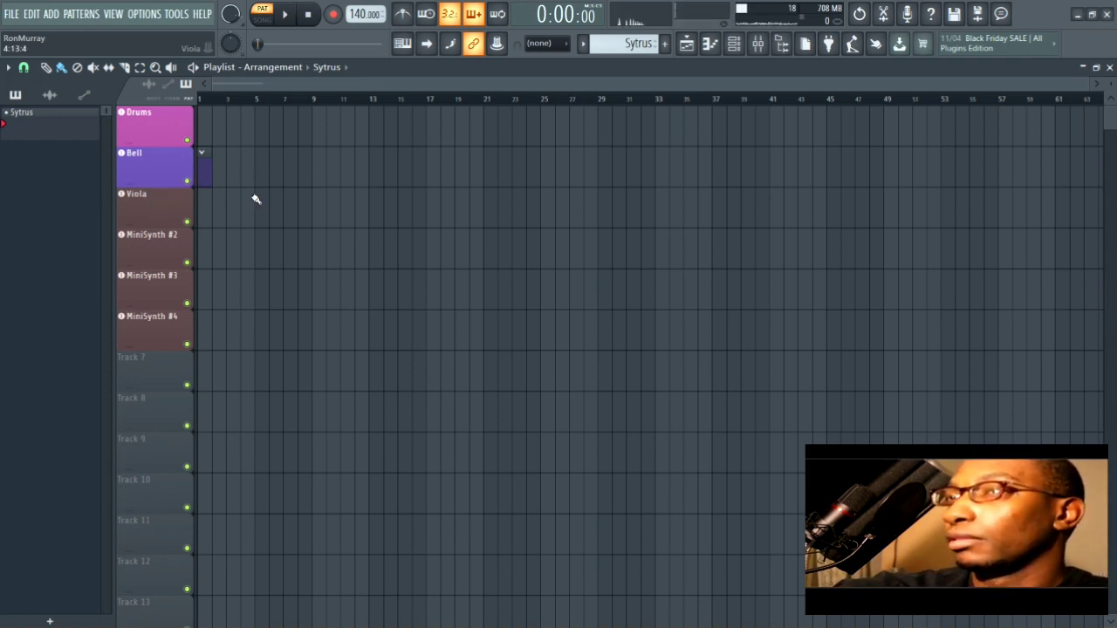
pyautogui.middleClick(179, 246)
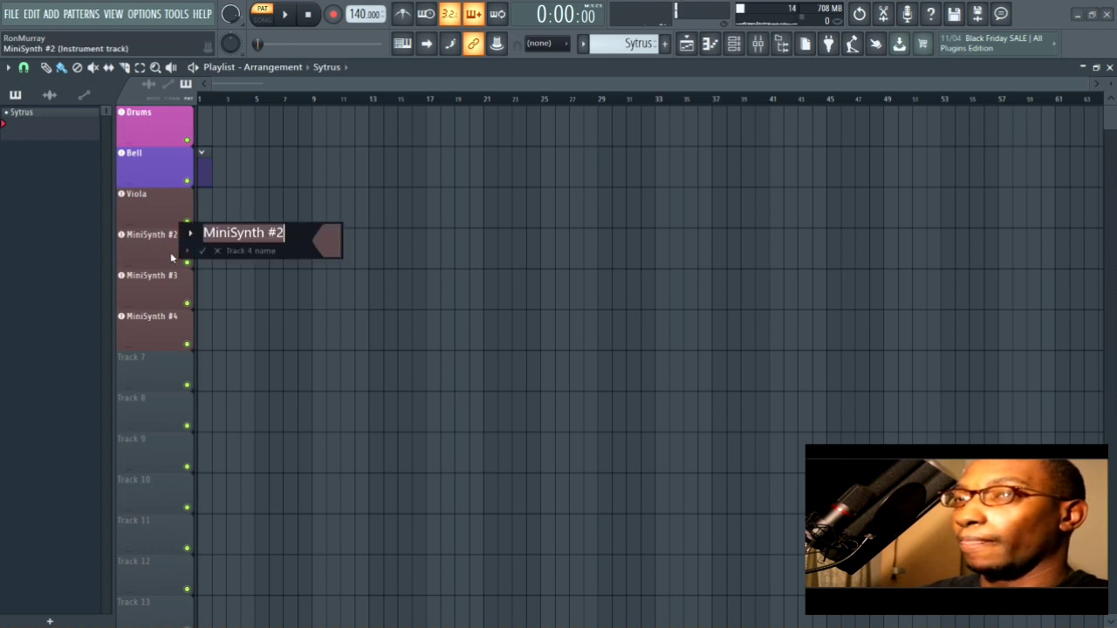
pyautogui.write('V')
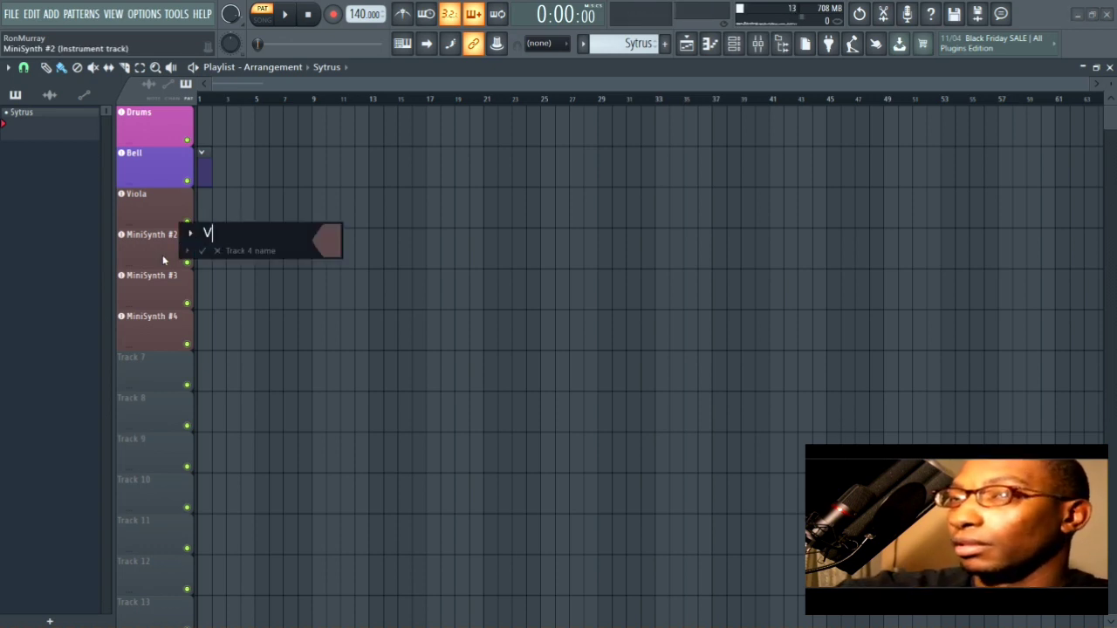
pyautogui.write('iolin')
pyautogui.press('Return')
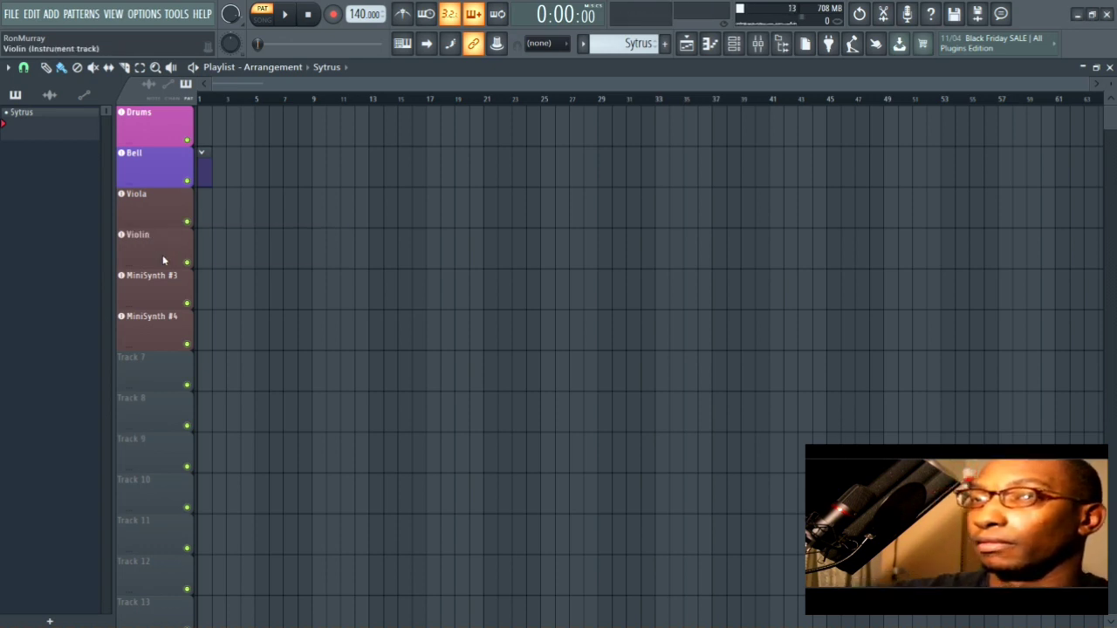
# - Rename the MiniSynth #3 playlist track to Cello and the MiniSynth #4 track to Bass
pyautogui.middleClick(130, 279)
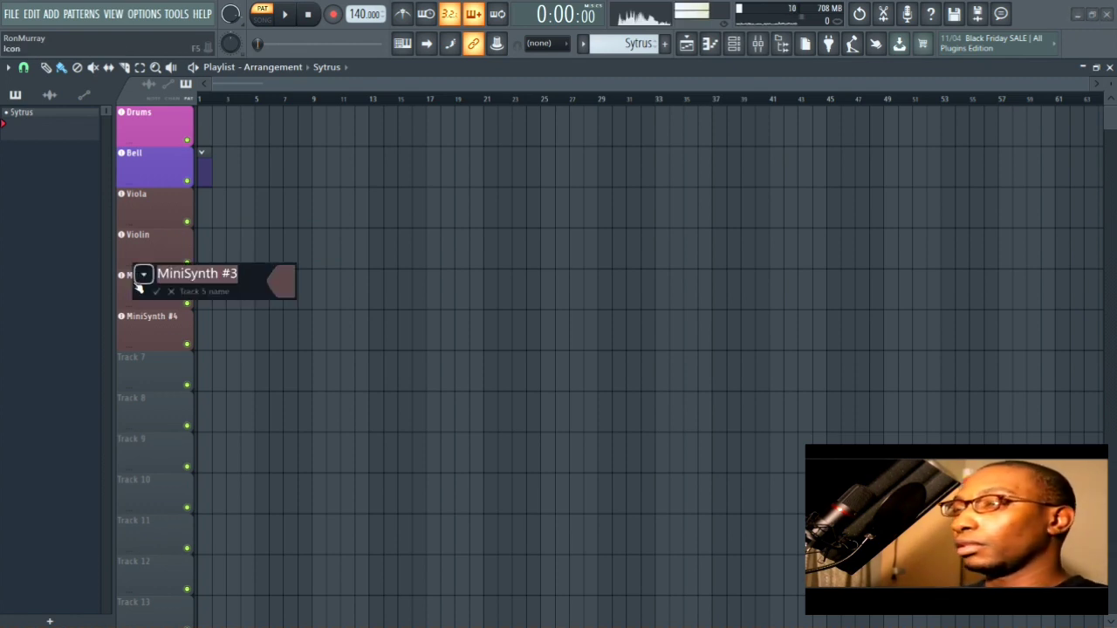
pyautogui.write('Ce')
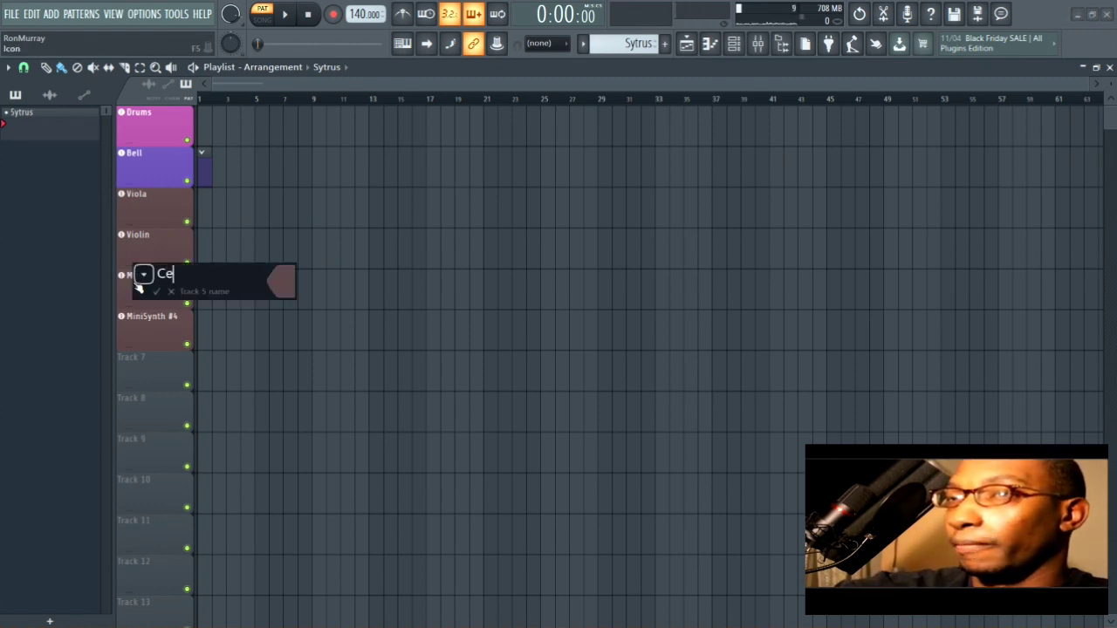
pyautogui.write('llo')
pyautogui.press('Return')
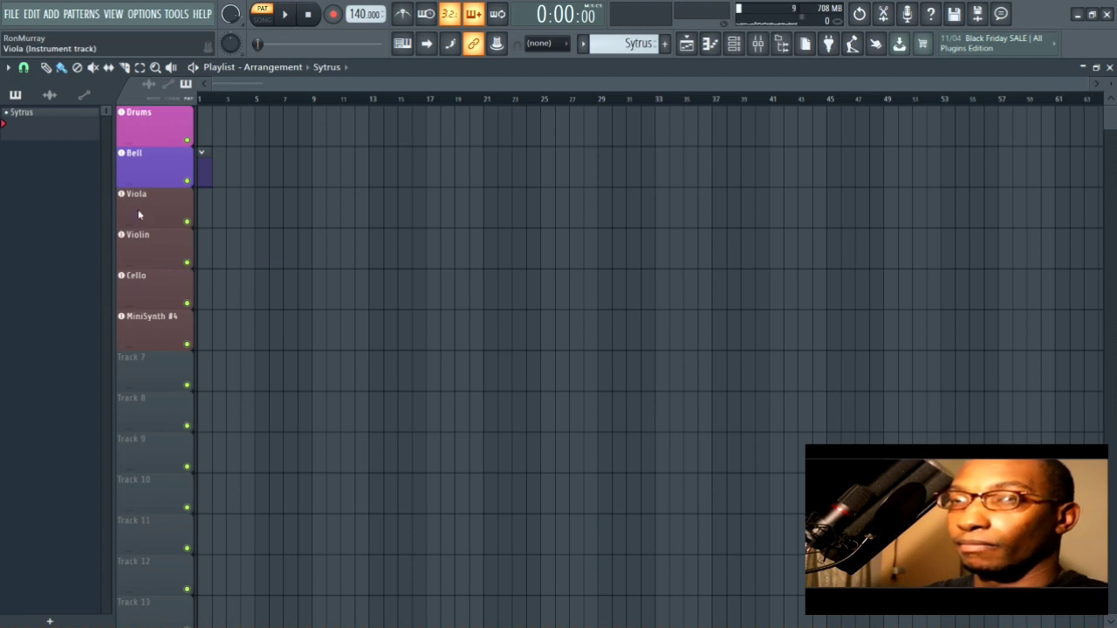
pyautogui.middleClick(158, 335)
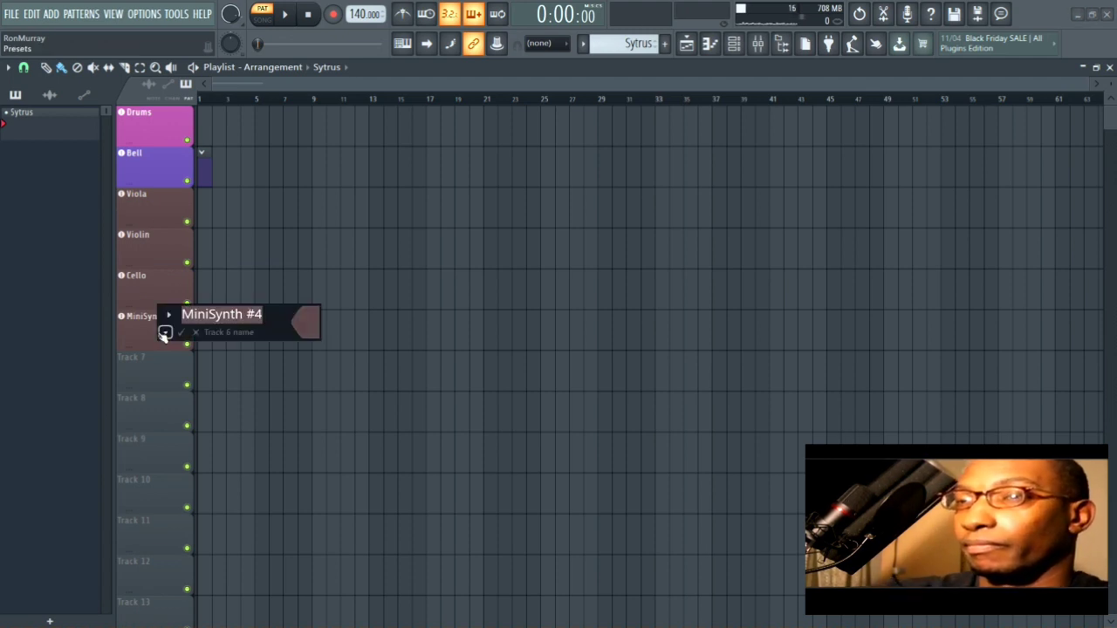
pyautogui.write('Bass')
pyautogui.press('Return')
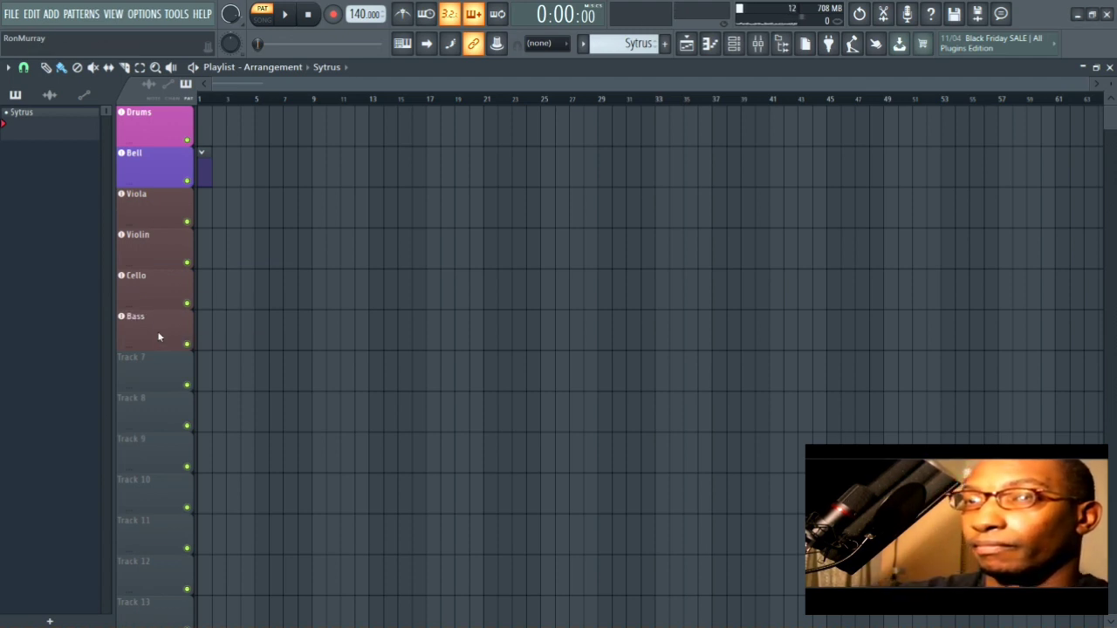
# - In the mixer, recolour the Violin insert with the orange-tan shade from the previously used colours
pyautogui.click(765, 51)
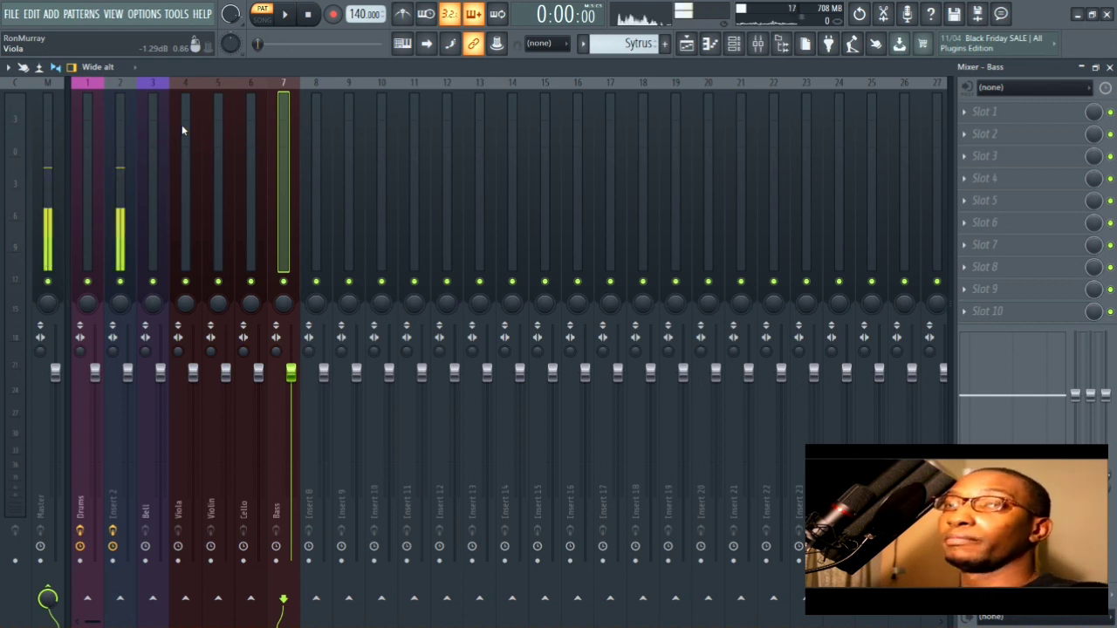
pyautogui.moveTo(182, 130); pyautogui.dragTo(274, 126)
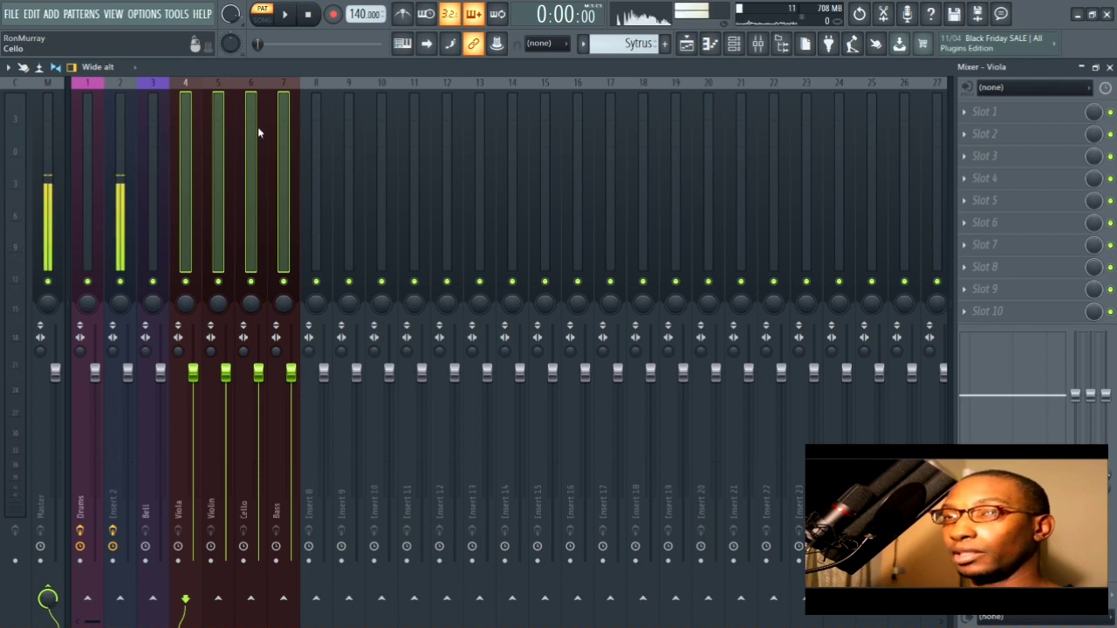
pyautogui.click(222, 130)
pyautogui.press('F2')
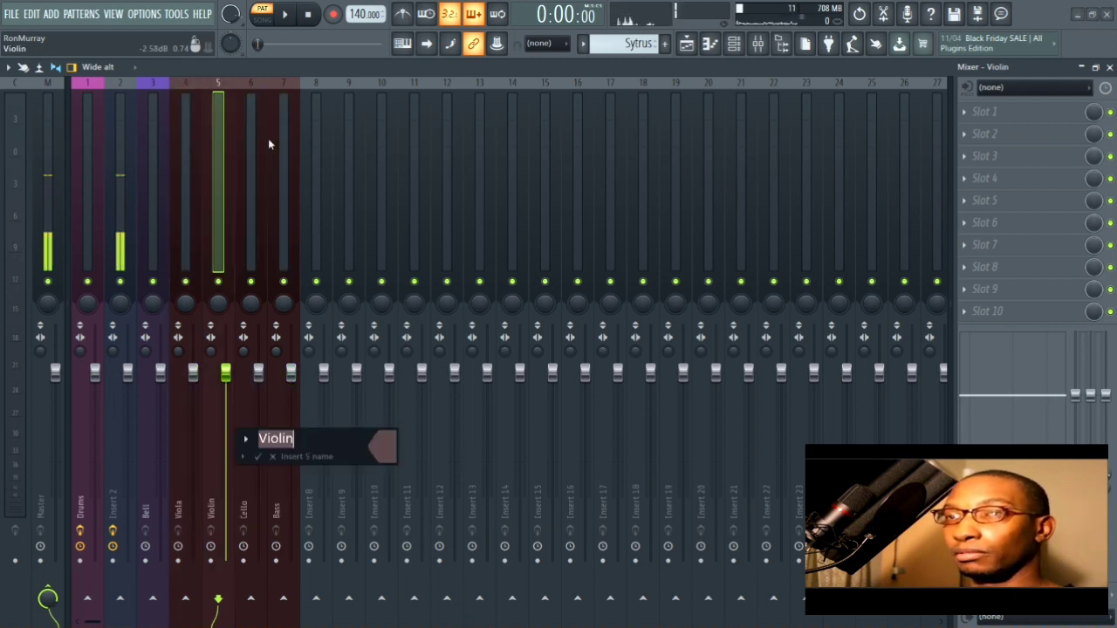
pyautogui.click(380, 450)
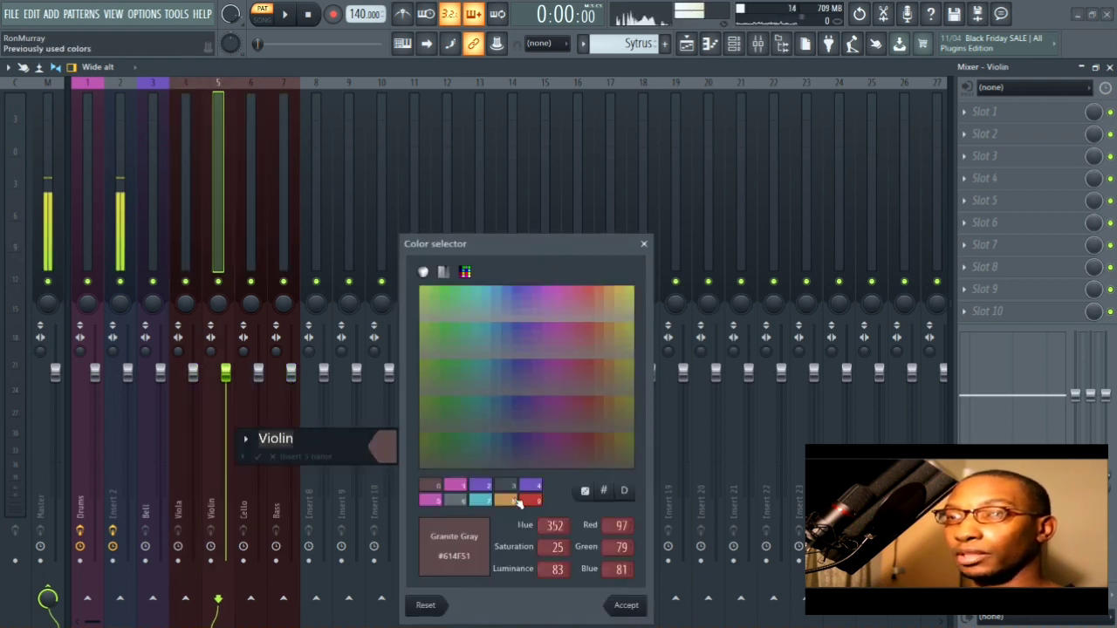
pyautogui.click(506, 500)
pyautogui.click(609, 604)
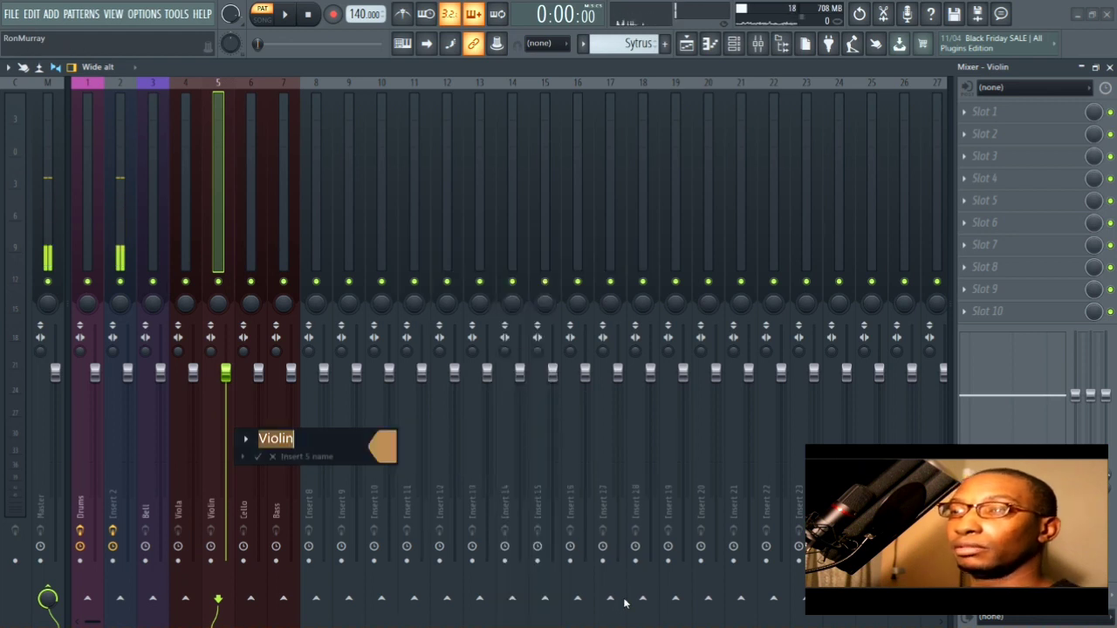
pyautogui.press('Return')
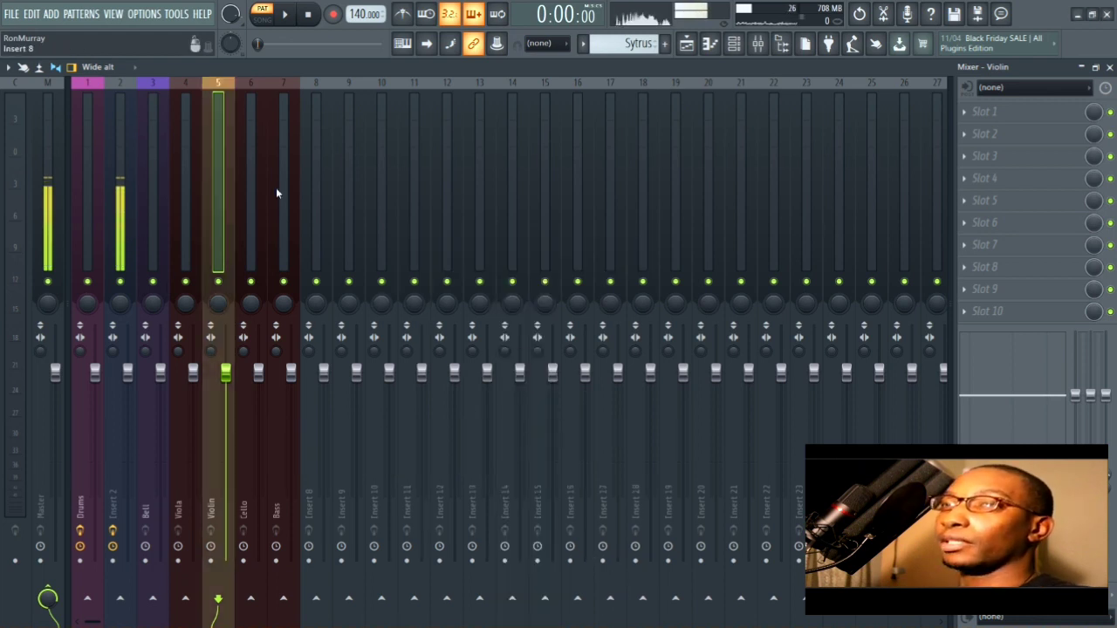
# - Recolour the Bass mixer insert green
pyautogui.click(278, 135)
pyautogui.press('F2')
pyautogui.click(445, 454)
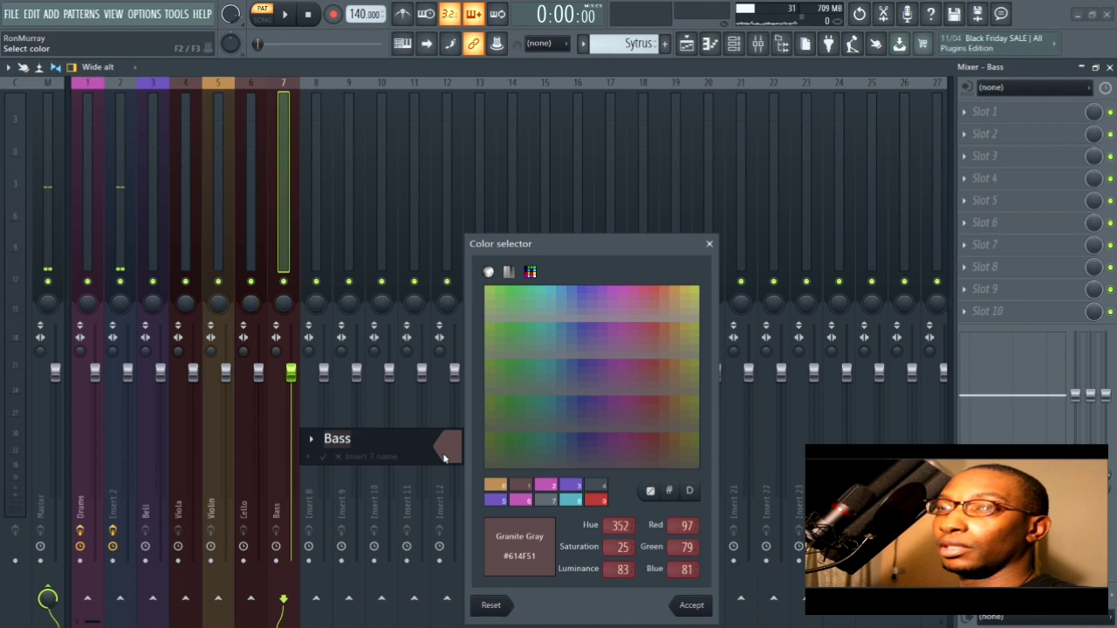
pyautogui.click(536, 371)
pyautogui.click(686, 607)
pyautogui.press('Return')
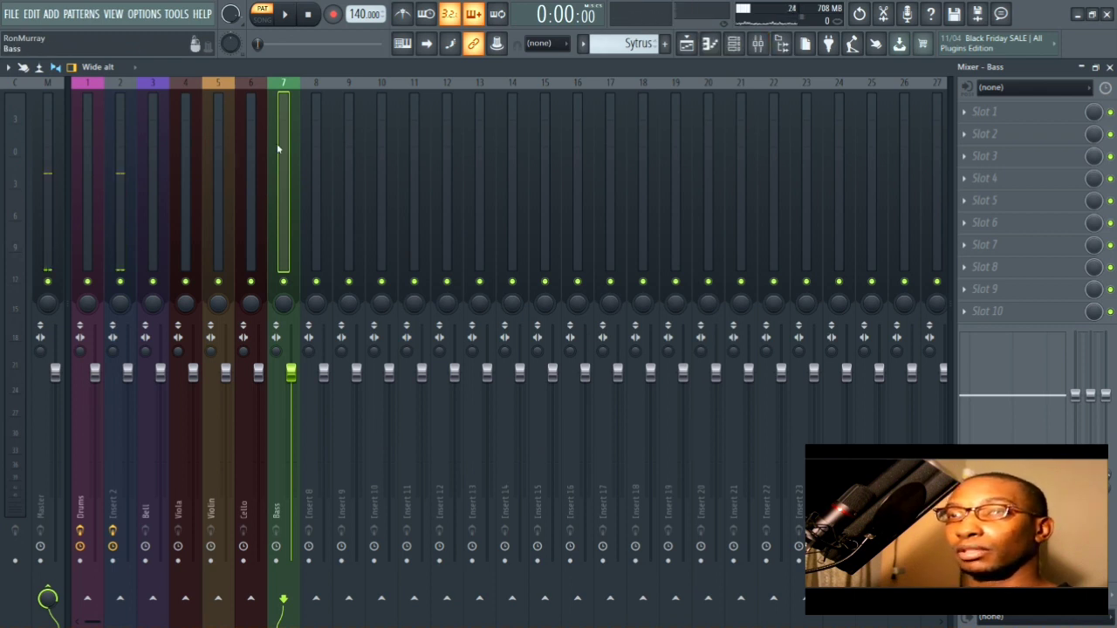
# - In the playlist, group the Bass, Cello and Violin tracks with the tracks above them, under Viola
pyautogui.click(686, 44)
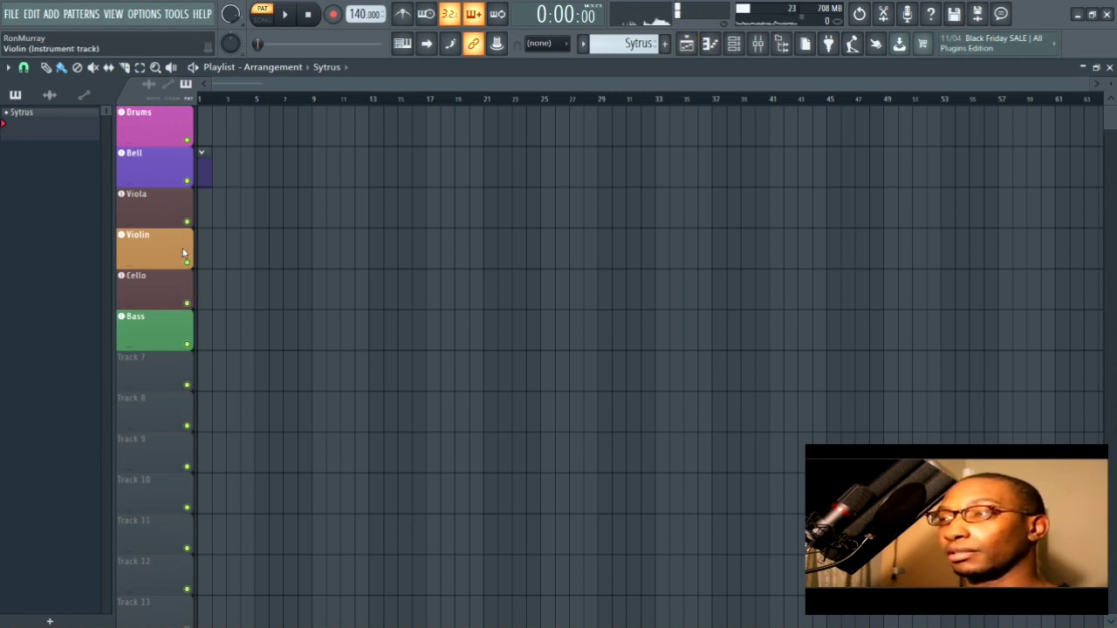
pyautogui.rightClick(153, 333)
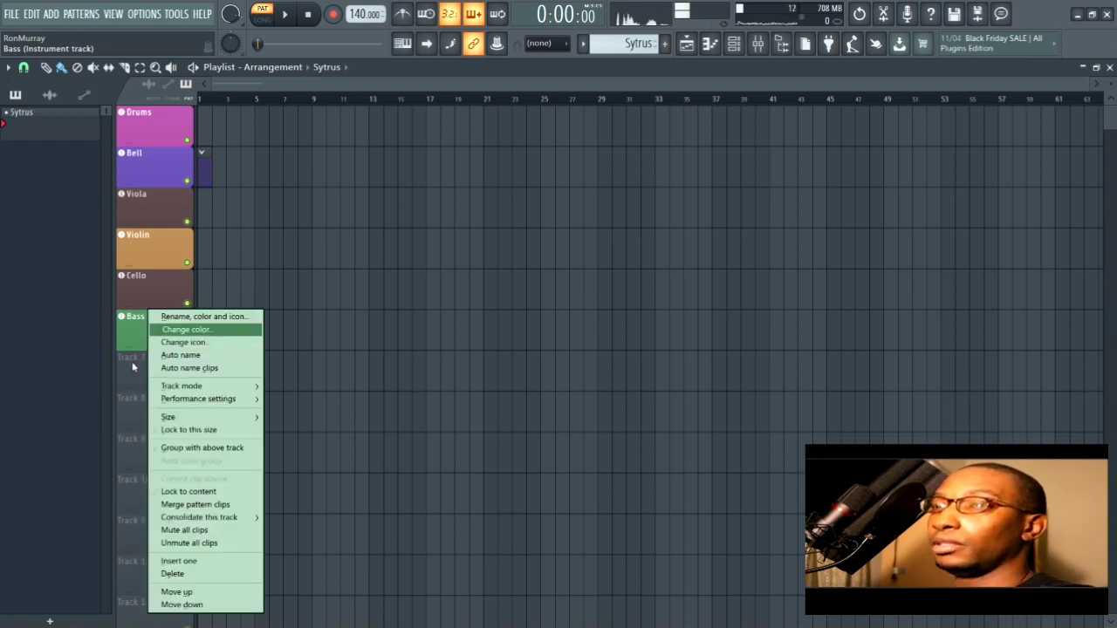
pyautogui.click(137, 342)
pyautogui.rightClick(138, 340)
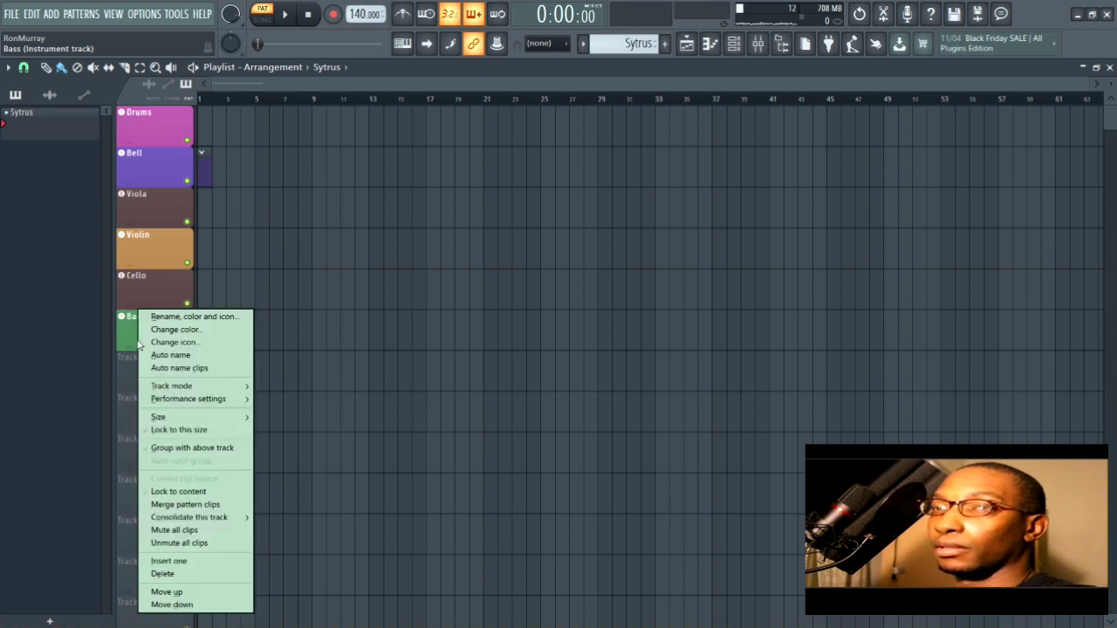
pyautogui.press('g')
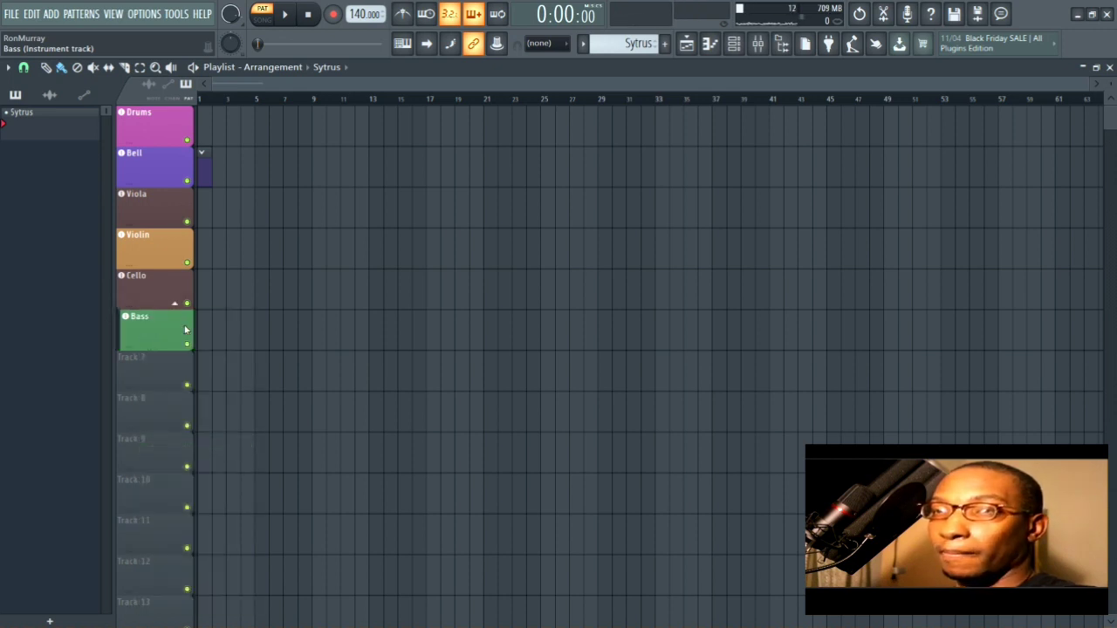
pyautogui.rightClick(150, 291)
pyautogui.press('g')
pyautogui.rightClick(151, 250)
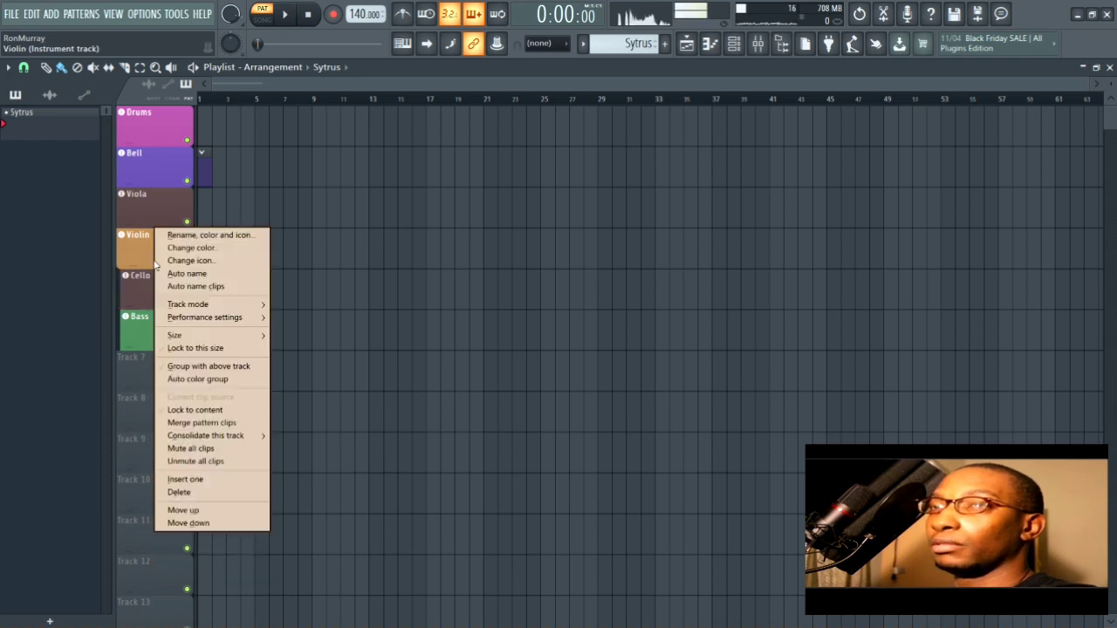
pyautogui.press('g')
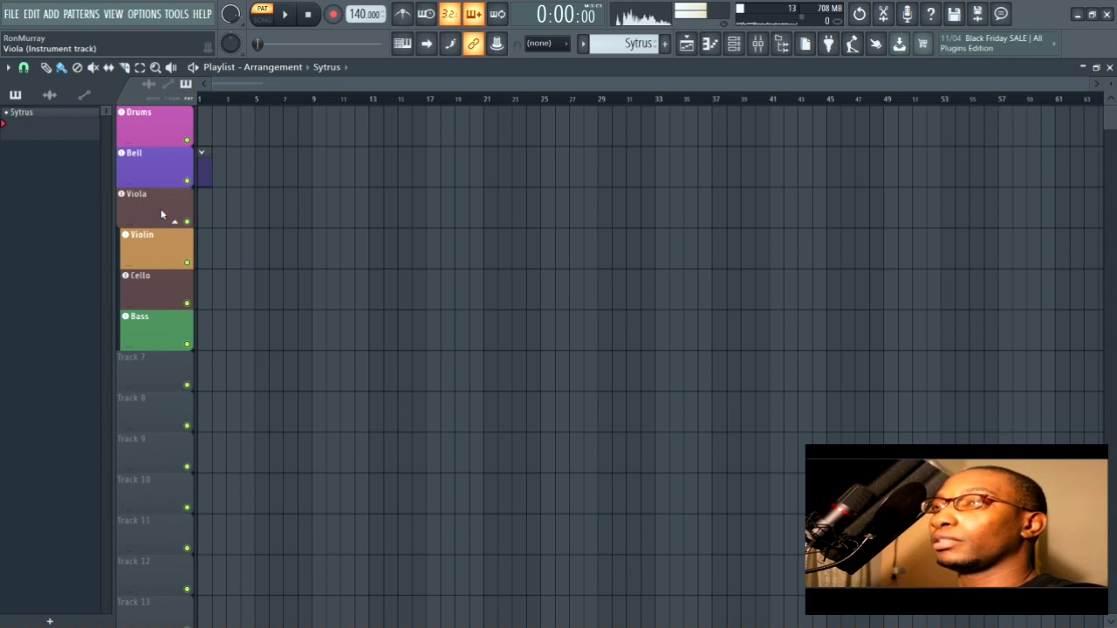
pyautogui.moveTo(160, 214)
pyautogui.mouseDown()
pyautogui.moveTo(159, 289)
pyautogui.moveTo(158, 206)
pyautogui.mouseUp()
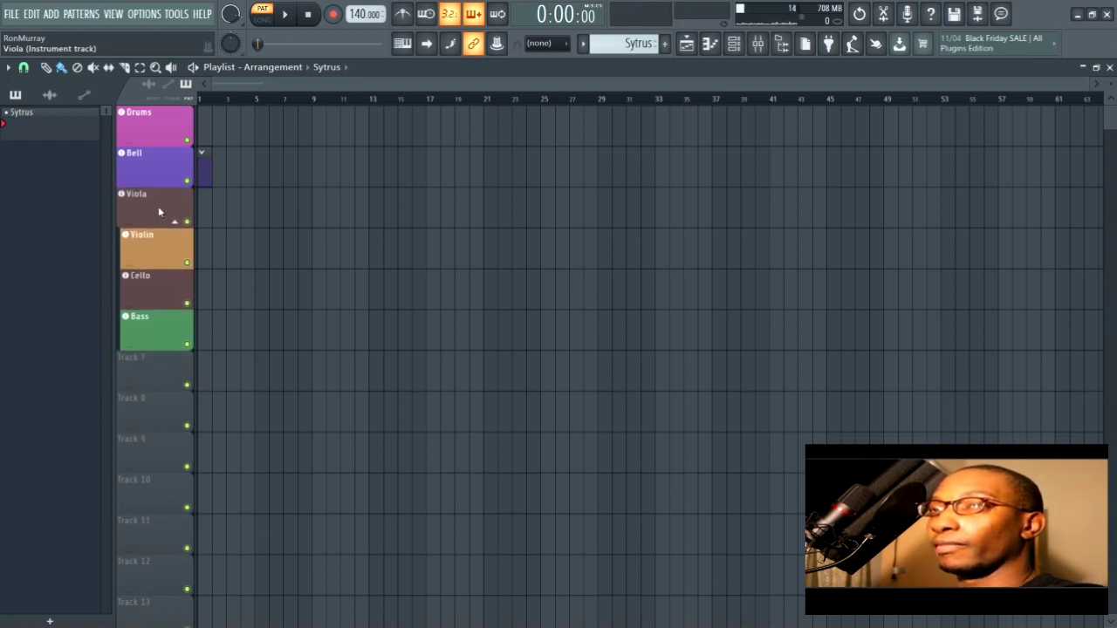
# - Load the Lovely Bell preset in the Bell track's synth plugin and close the plugin window
pyautogui.moveTo(161, 158)
pyautogui.mouseDown()
pyautogui.moveTo(166, 456)
pyautogui.moveTo(163, 171)
pyautogui.mouseUp()
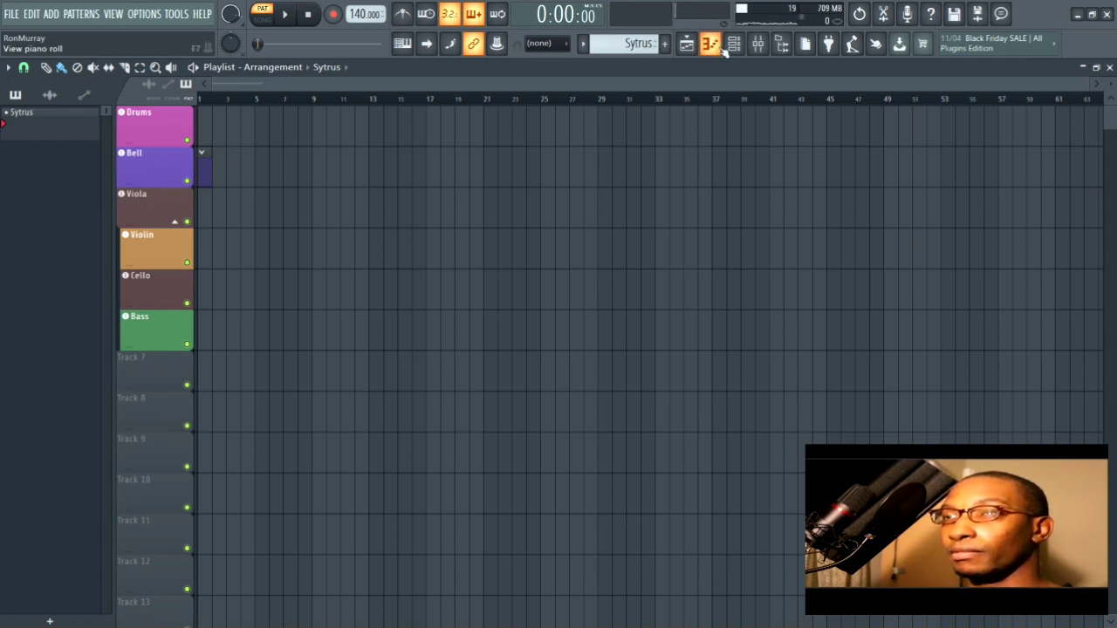
pyautogui.click(147, 165)
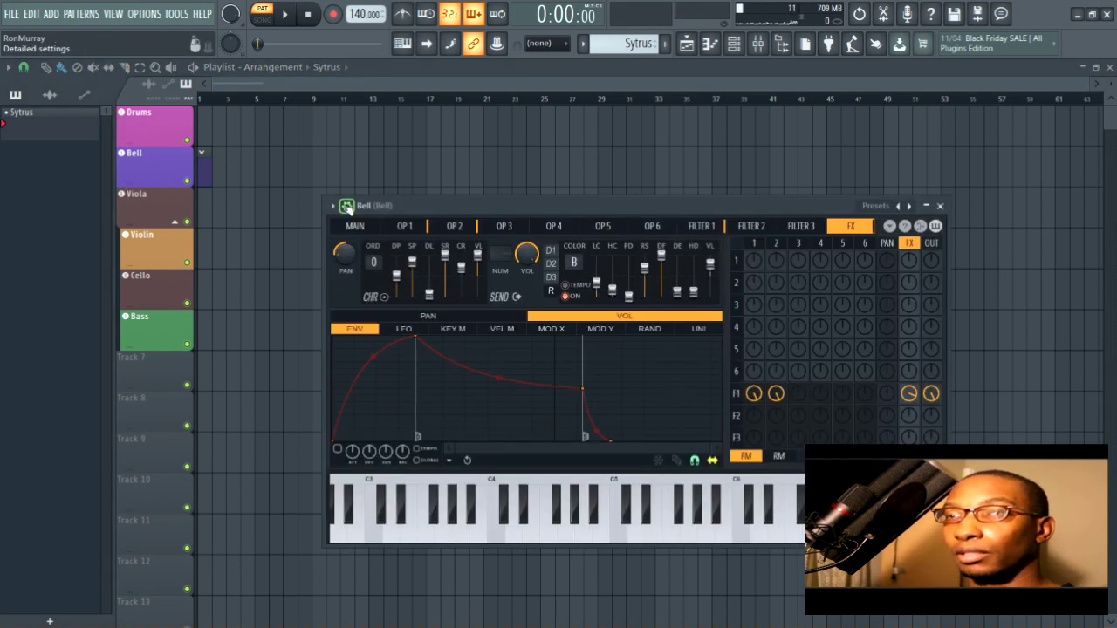
pyautogui.click(332, 212)
pyautogui.click(364, 251)
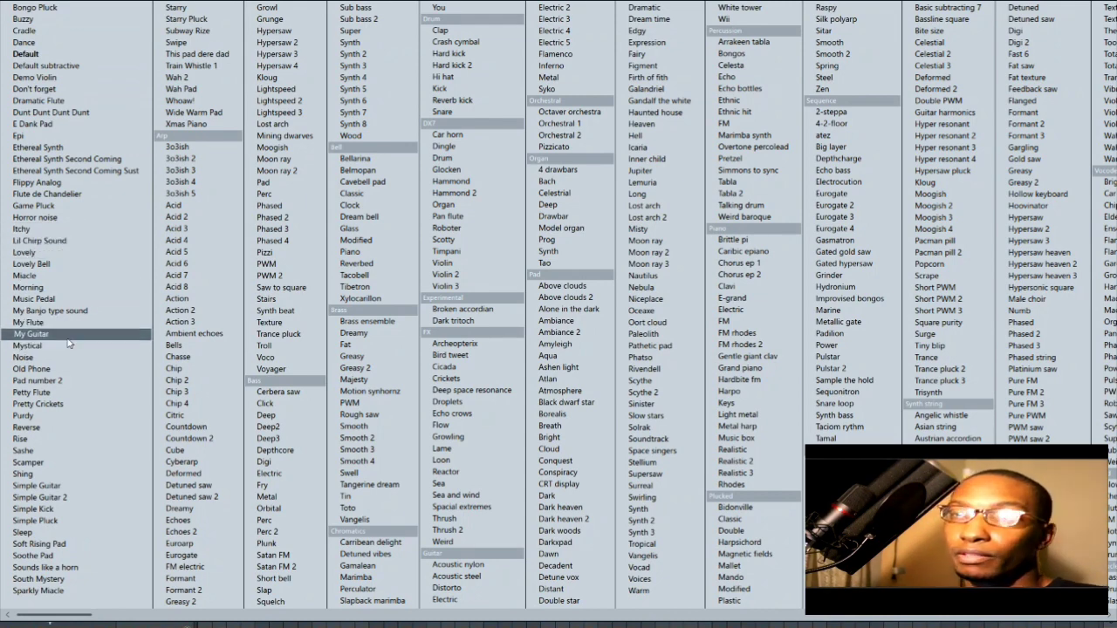
pyautogui.click(82, 263)
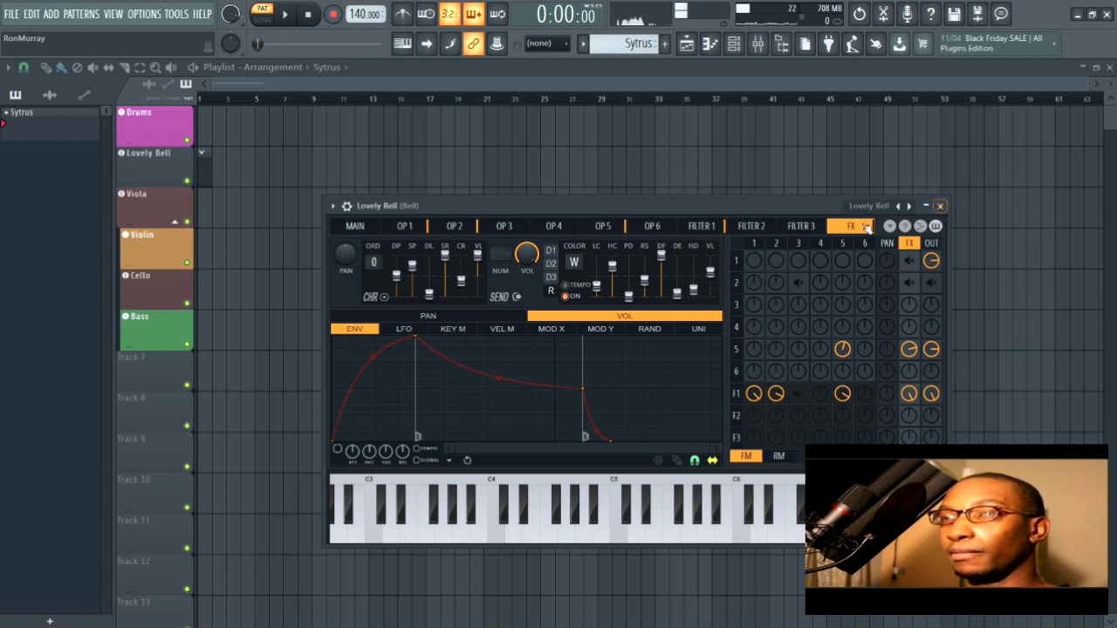
pyautogui.moveTo(500, 208); pyautogui.dragTo(497, 167)
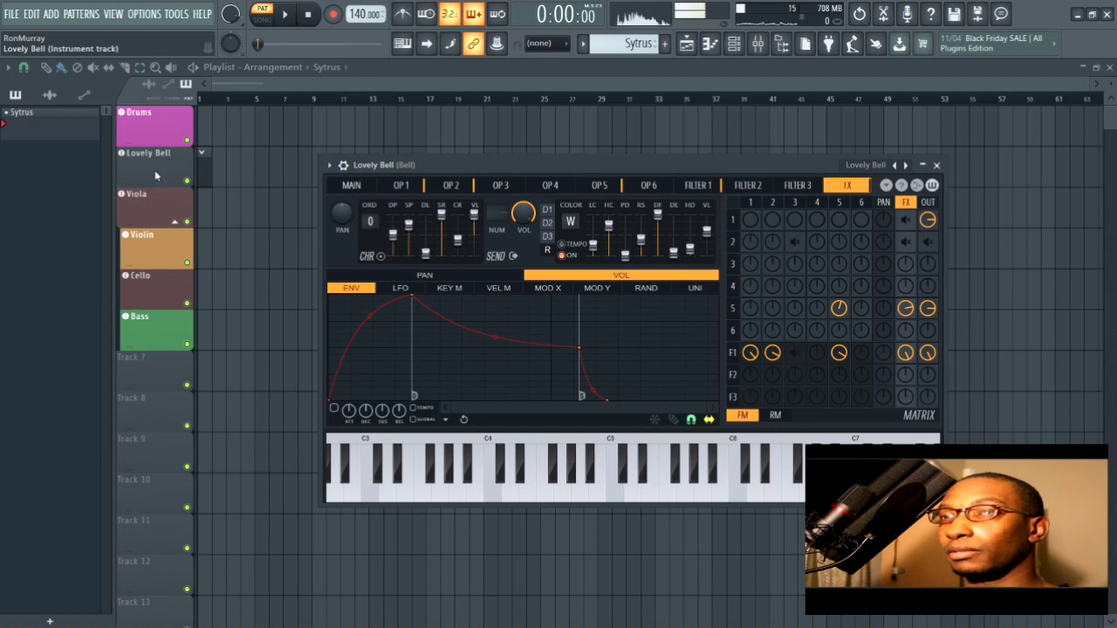
pyautogui.click(936, 165)
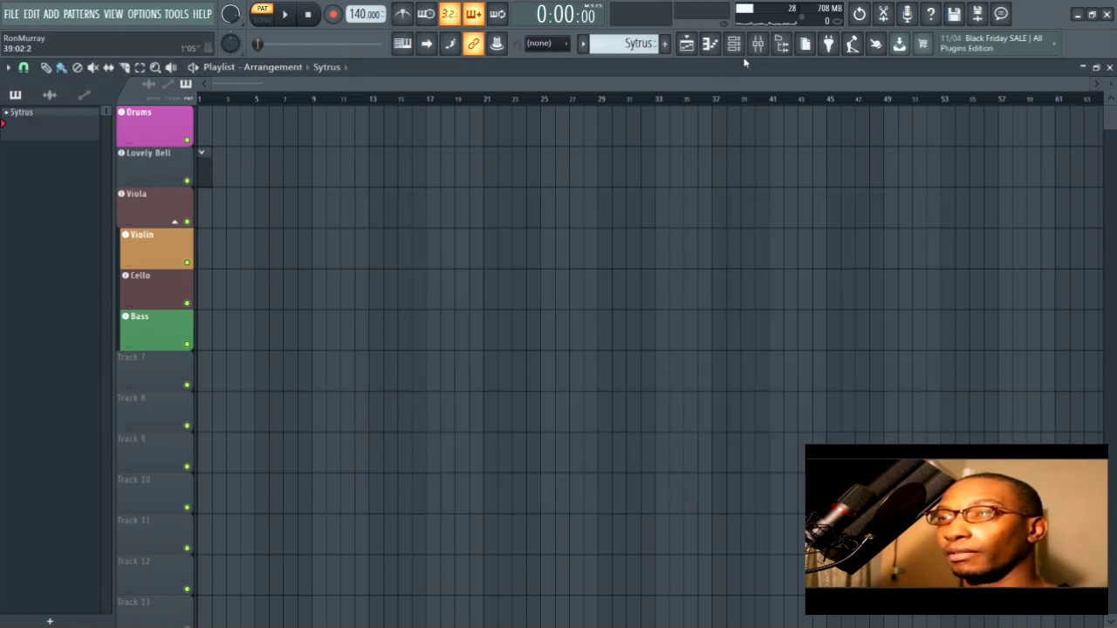
# - Check the Bell track's insert name and colour in the mixer, and return to the playlist
pyautogui.press('F9')
pyautogui.click(145, 118)
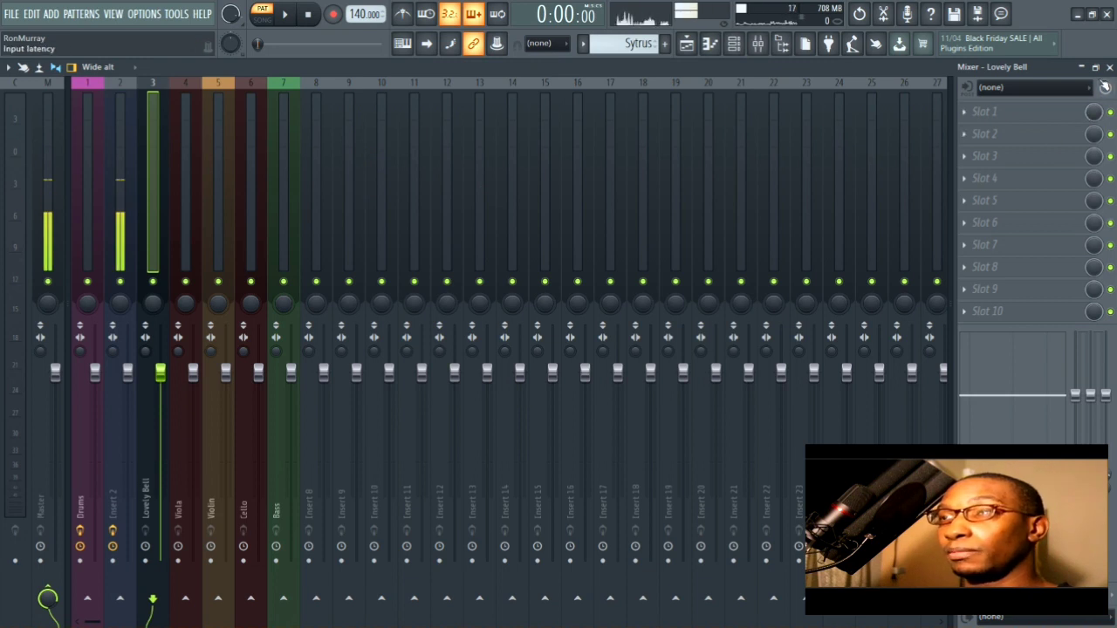
pyautogui.click(1109, 67)
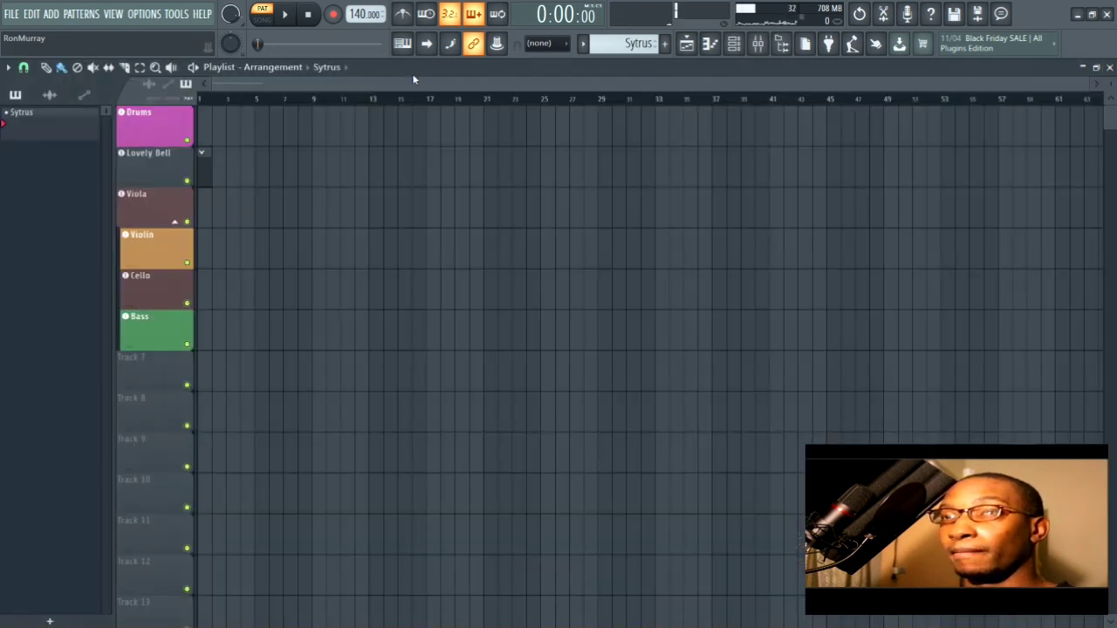
# - Apply the Viola track's brown colour to its whole group with Auto color group
pyautogui.rightClick(148, 202)
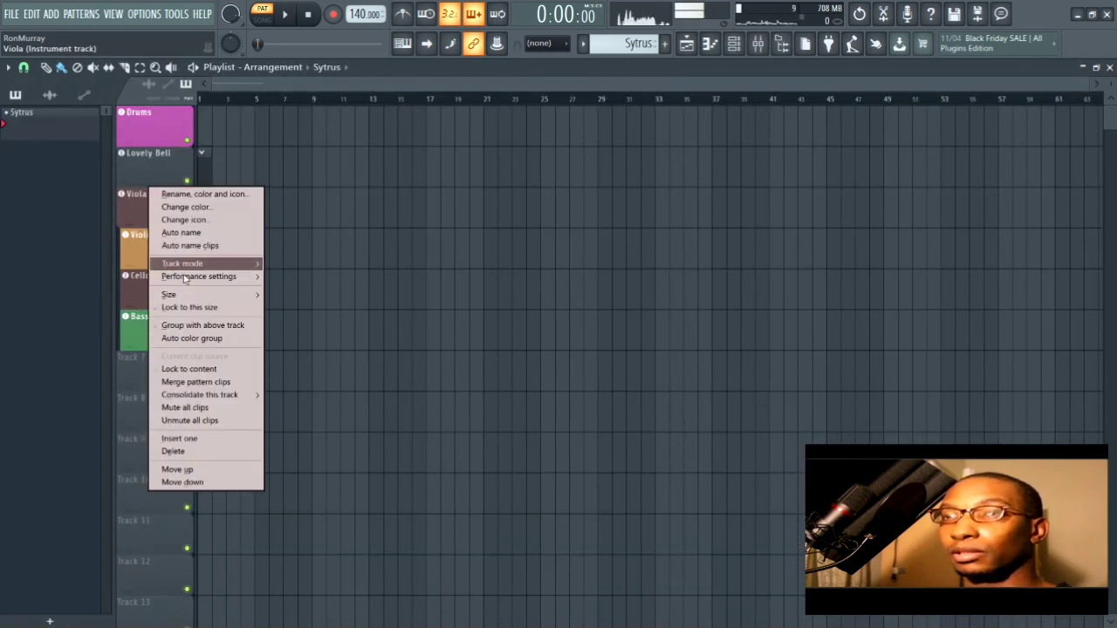
pyautogui.click(192, 338)
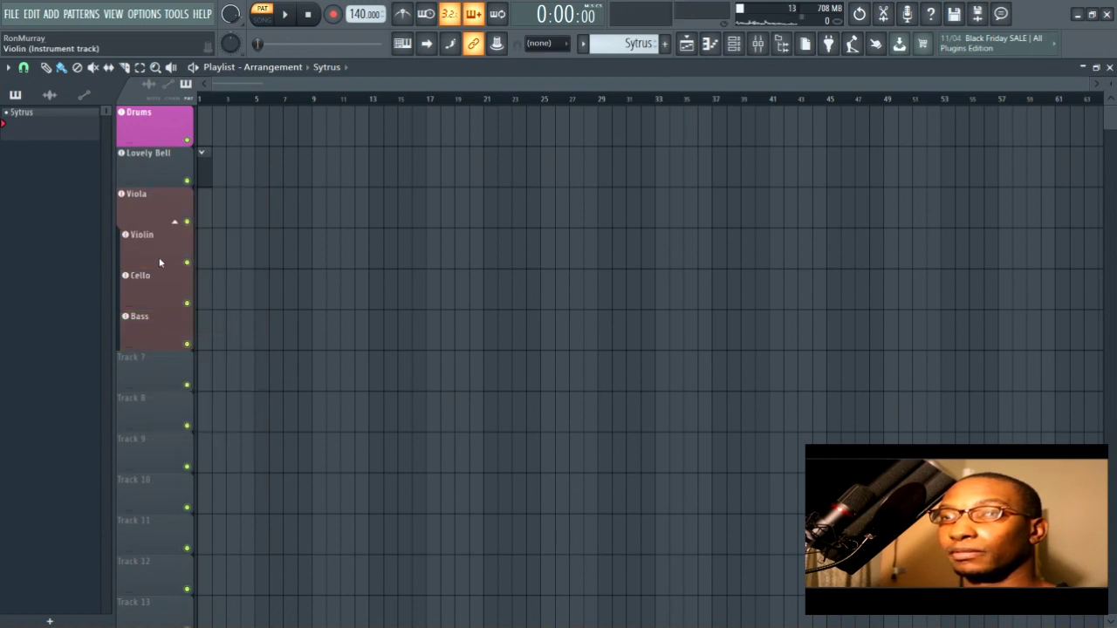
# - Recolour the Viola playlist track Cadet Blue (#59AAB5) and apply that colour to its whole group
pyautogui.doubleClick(159, 212)
pyautogui.click(304, 209)
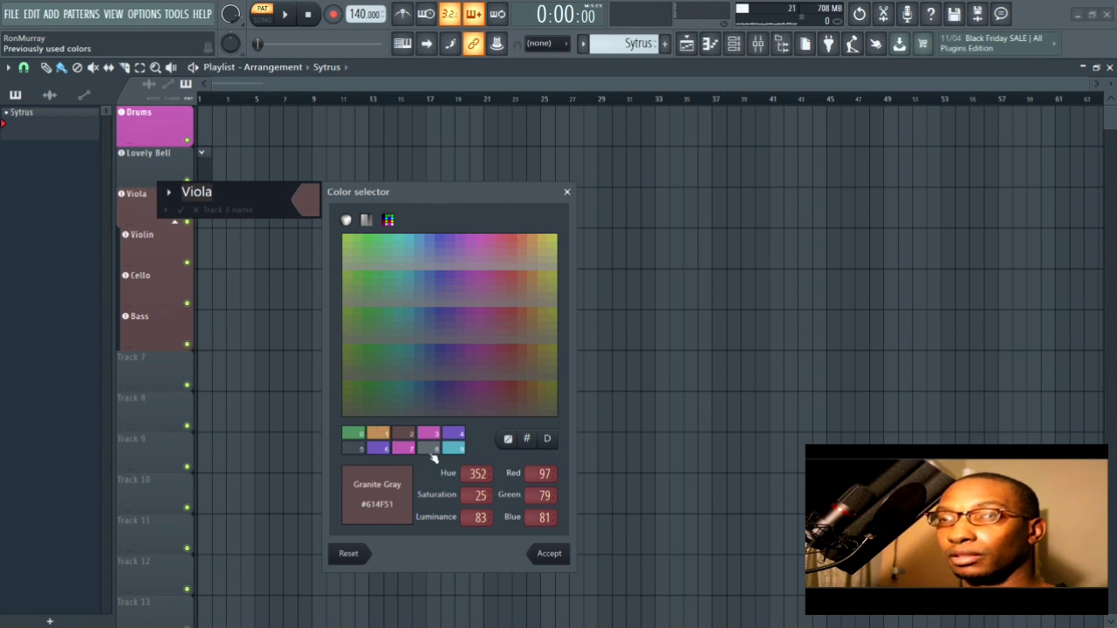
pyautogui.click(455, 448)
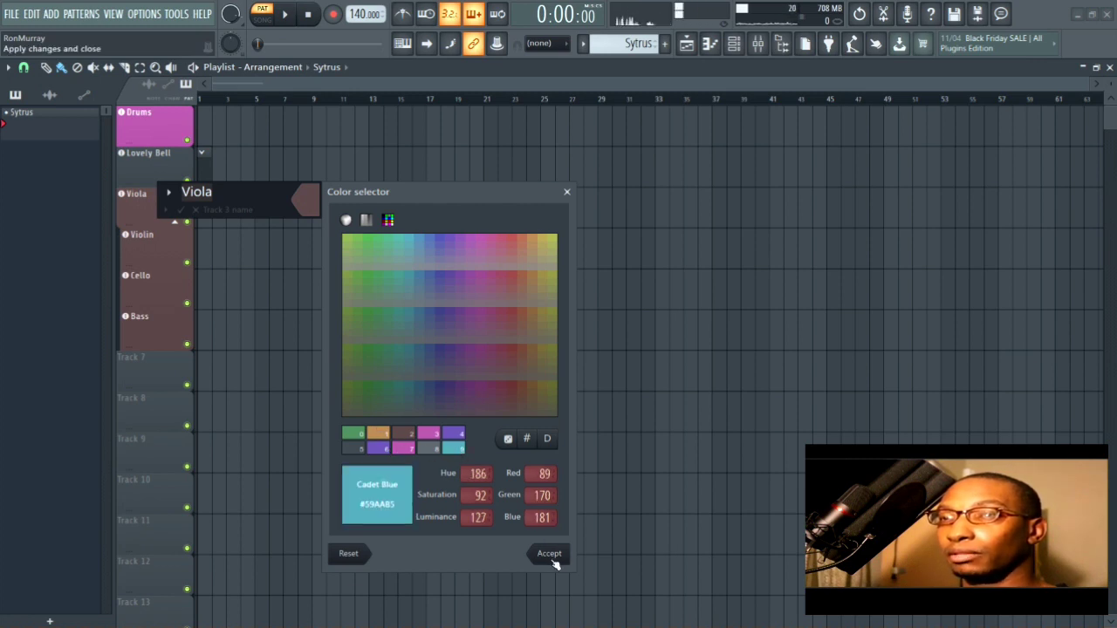
pyautogui.click(551, 557)
pyautogui.press('Return')
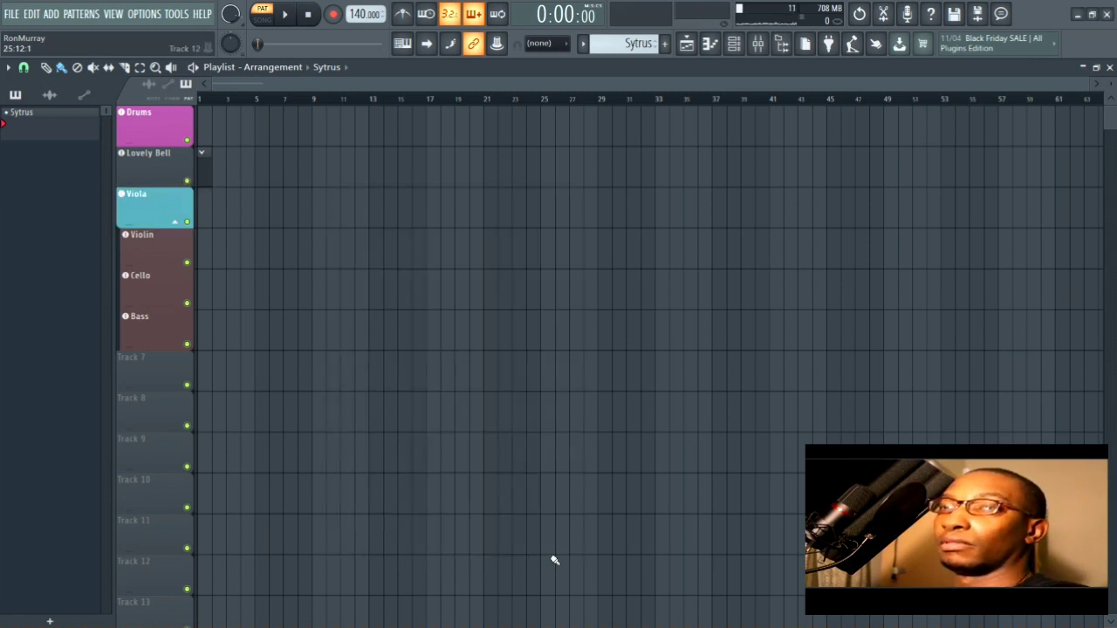
pyautogui.rightClick(157, 213)
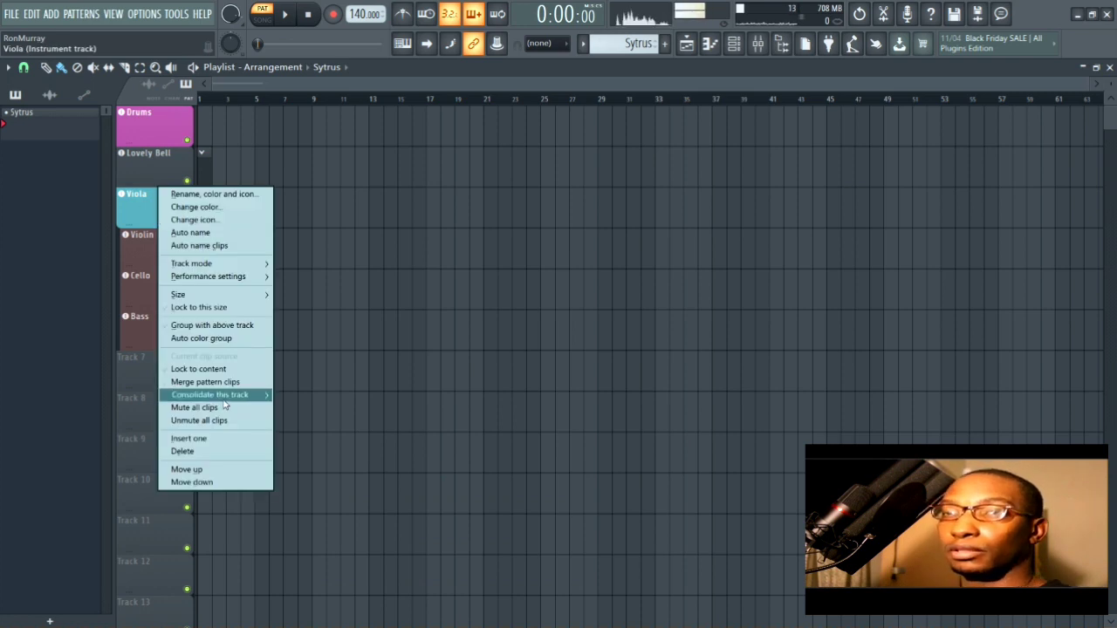
pyautogui.click(209, 338)
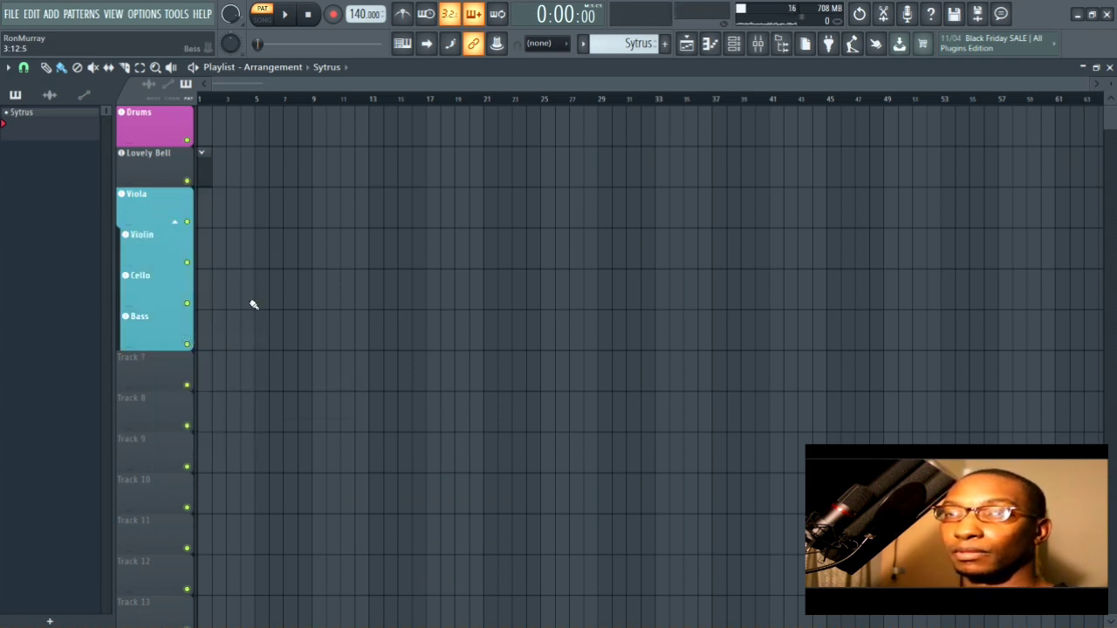
# - Examine the mixer insert colours of the Viola group and return to the playlist
pyautogui.click(686, 44)
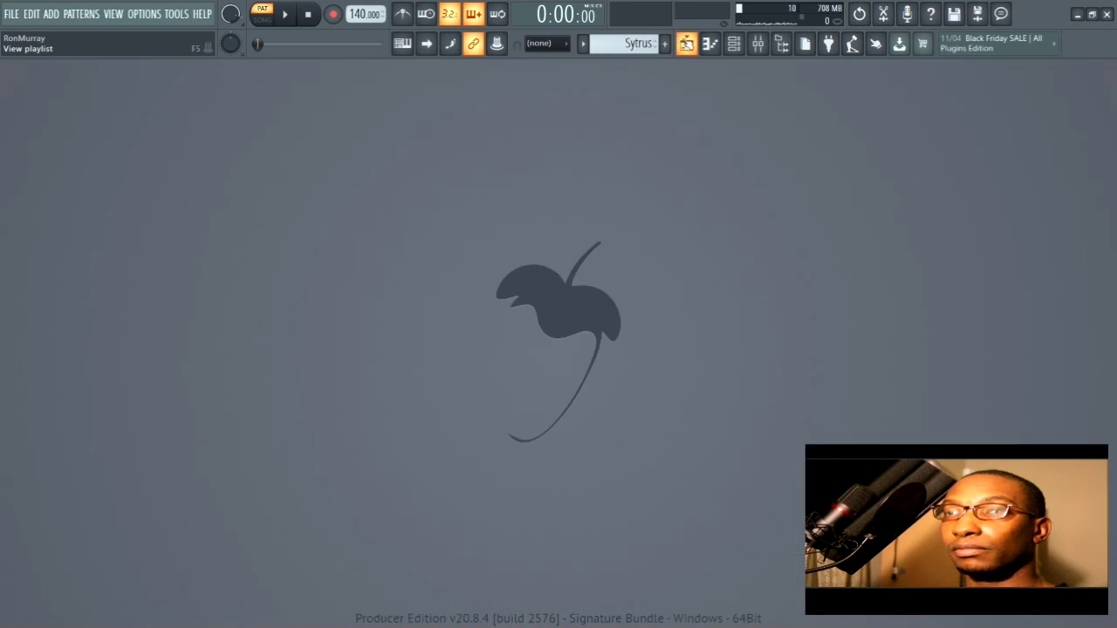
pyautogui.click(758, 44)
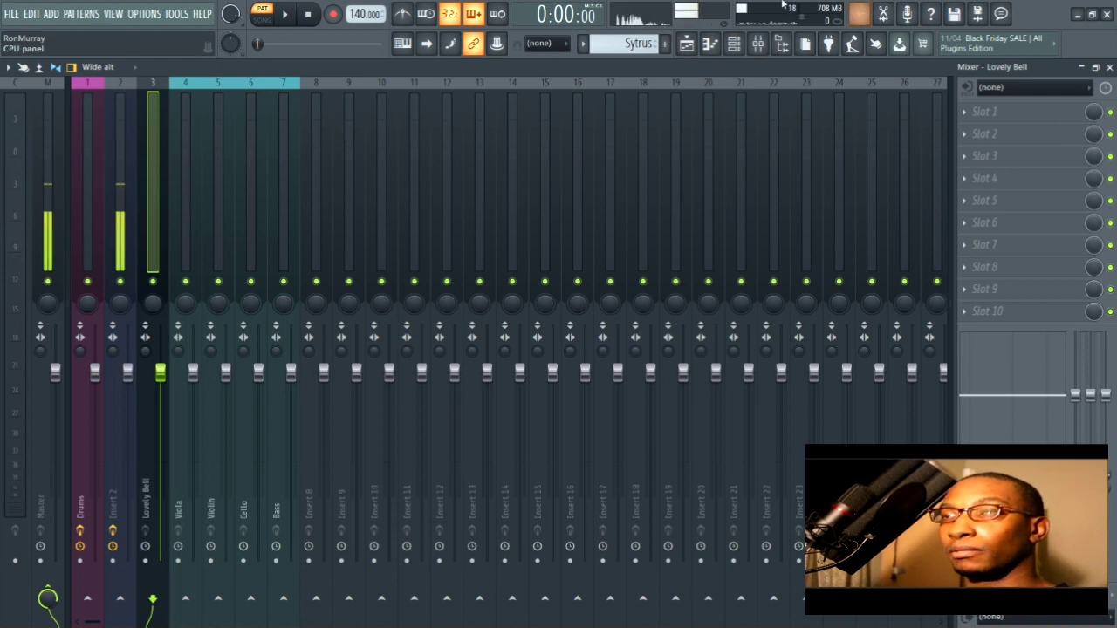
pyautogui.click(686, 43)
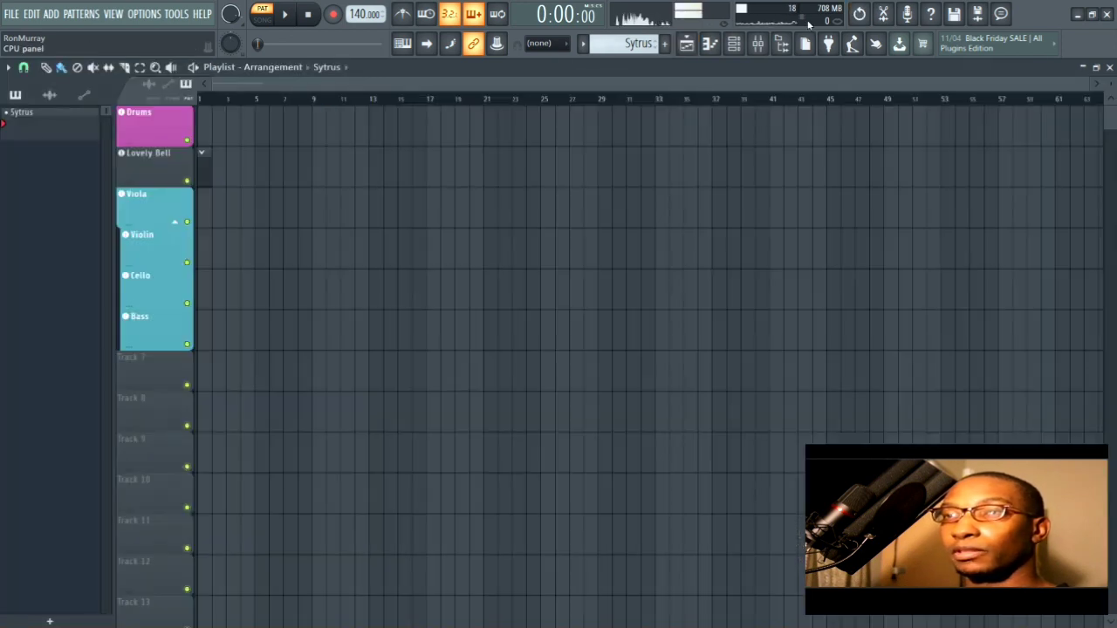
# - Add a FLEX instrument channel in the channel rack and move its plugin window fully into view
pyautogui.click(734, 44)
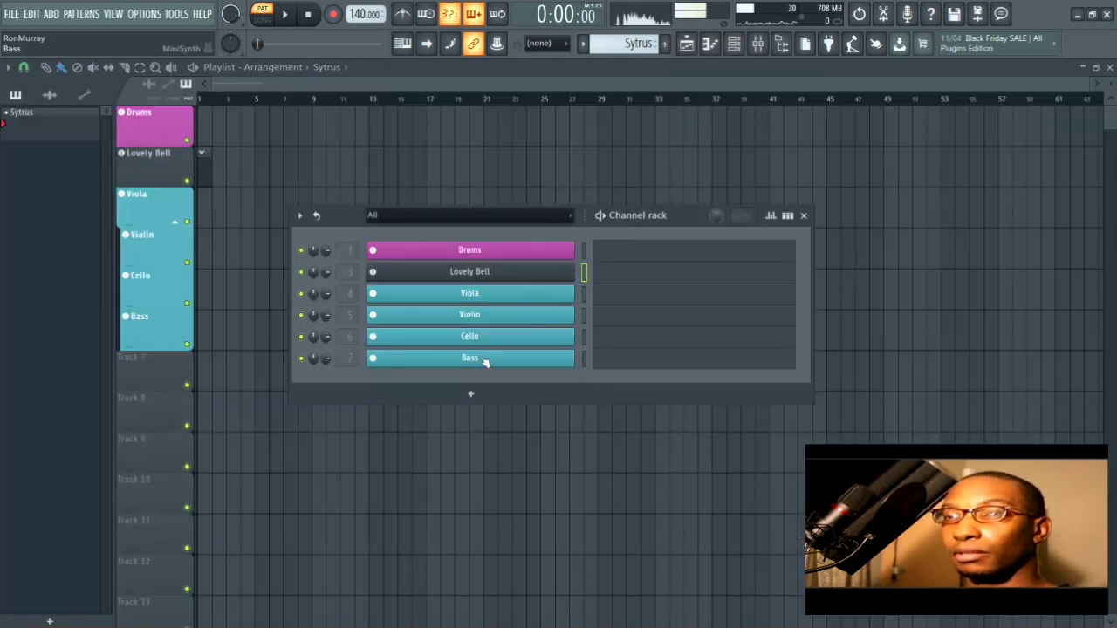
pyautogui.click(470, 394)
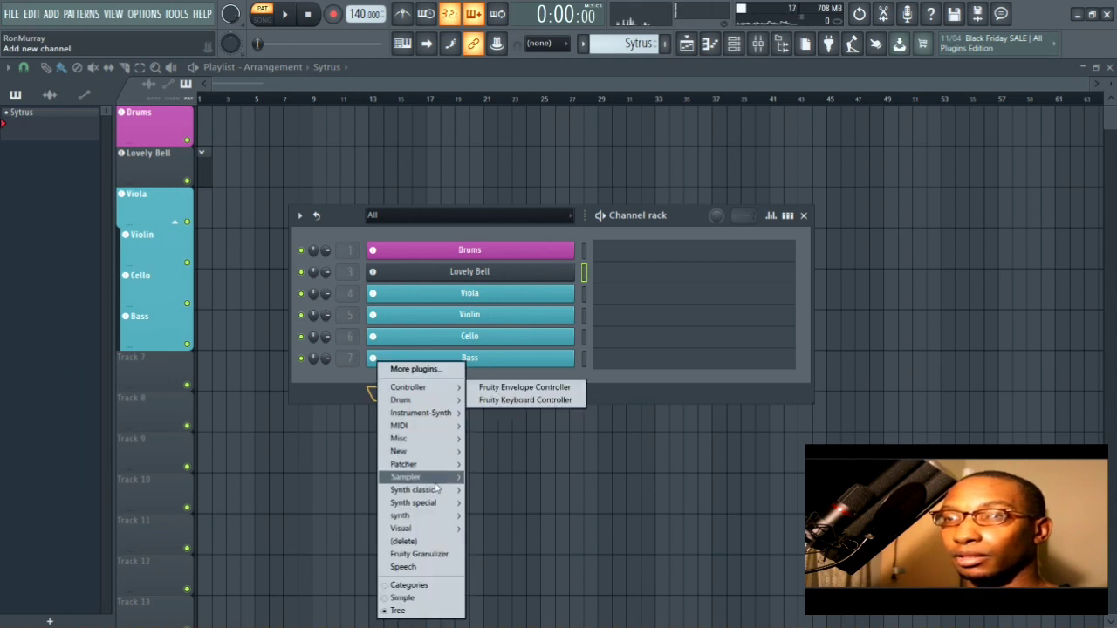
pyautogui.moveTo(431, 471)
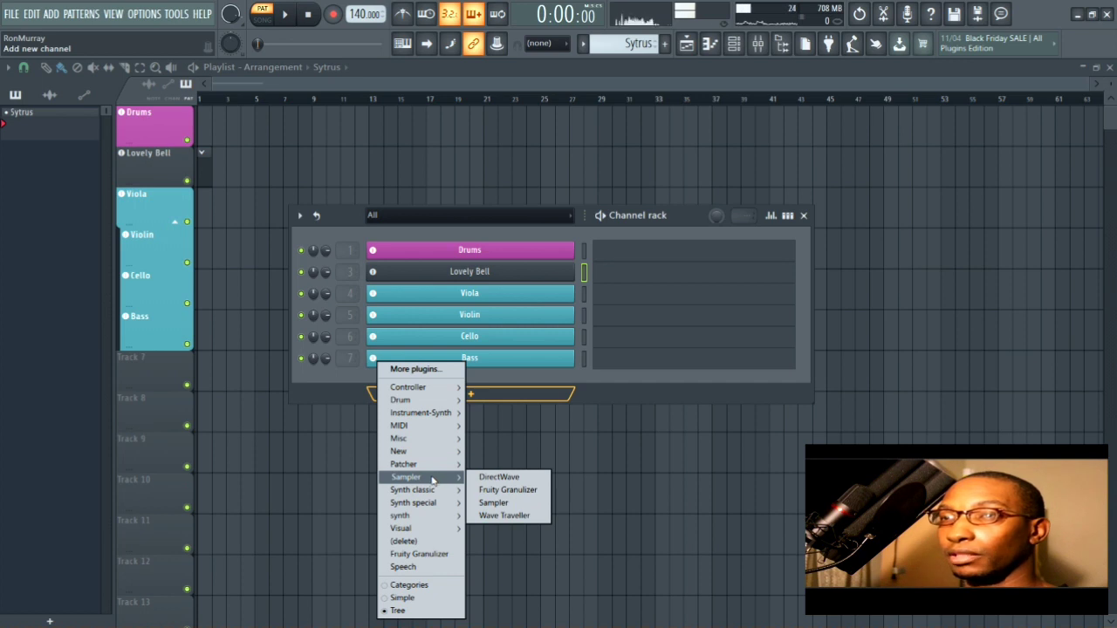
pyautogui.moveTo(444, 446)
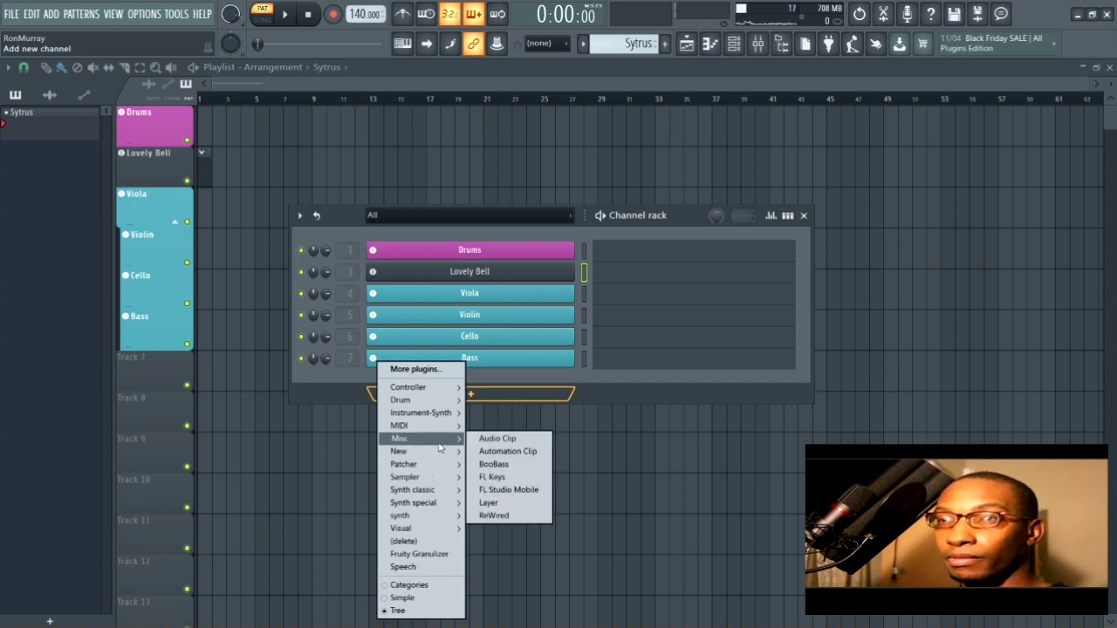
pyautogui.click(488, 451)
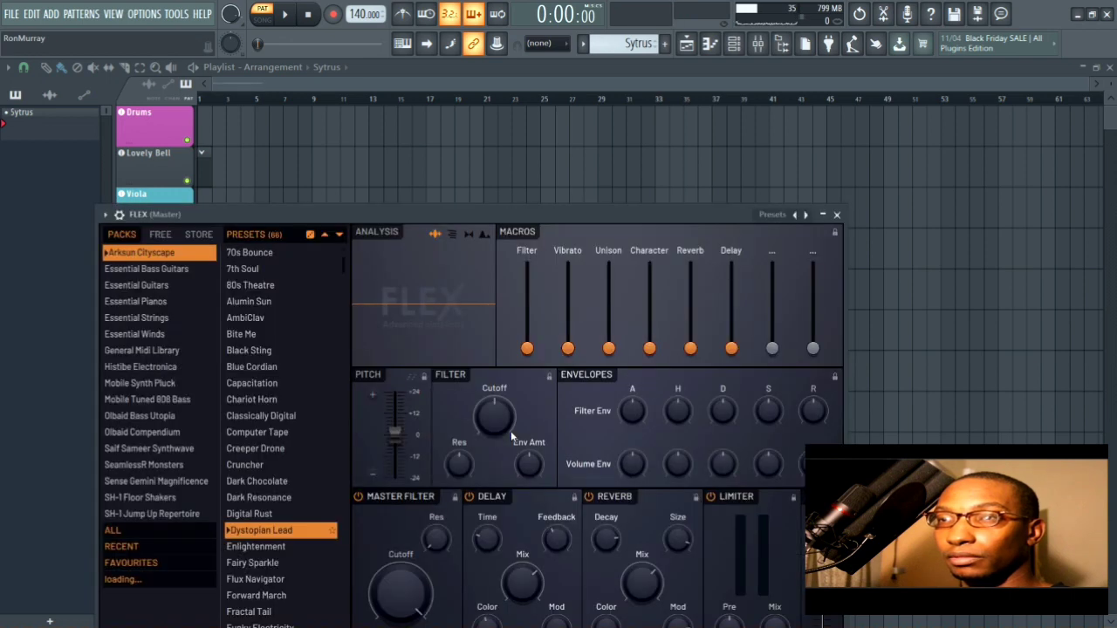
pyautogui.moveTo(606, 210); pyautogui.dragTo(721, 54)
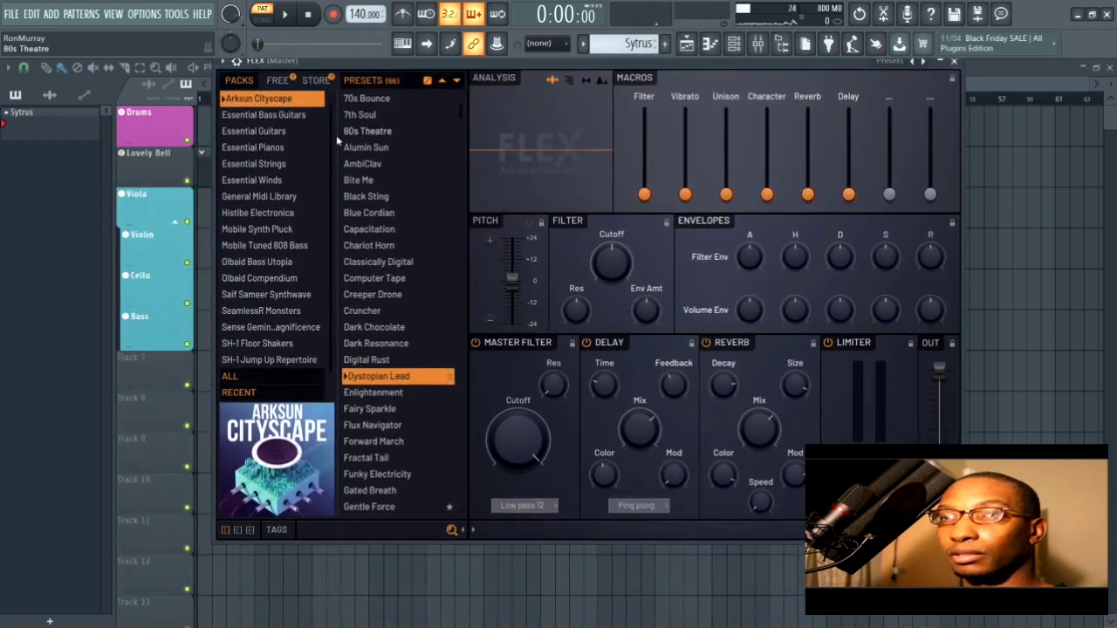
# - Load the Celeste preset from the FLEX favourites and close the plugin window
pyautogui.click(249, 394)
pyautogui.click(248, 408)
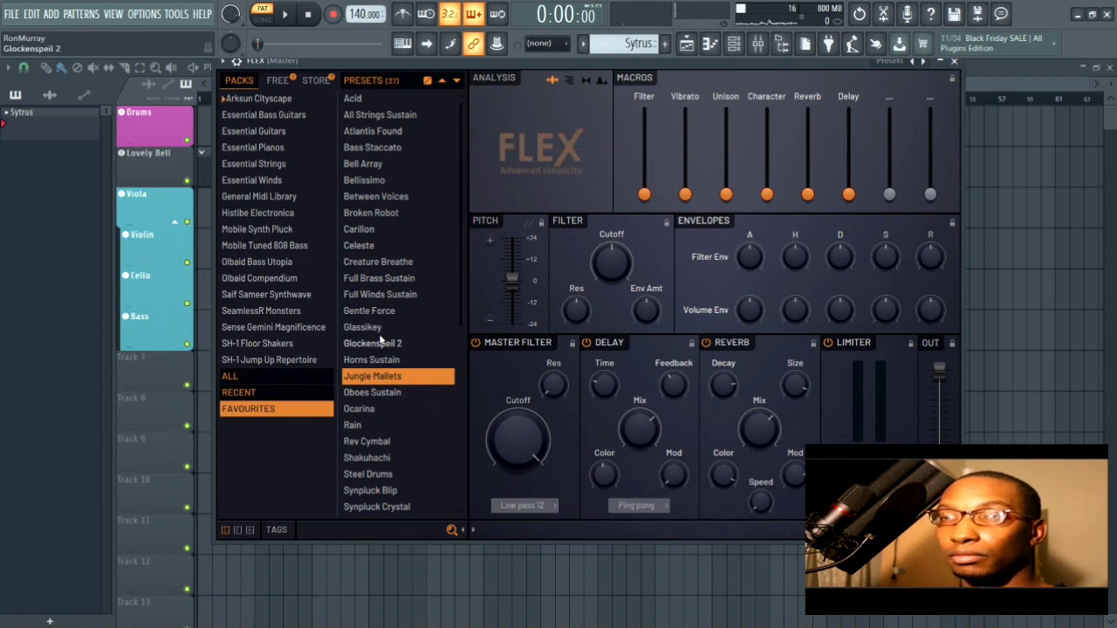
pyautogui.click(370, 248)
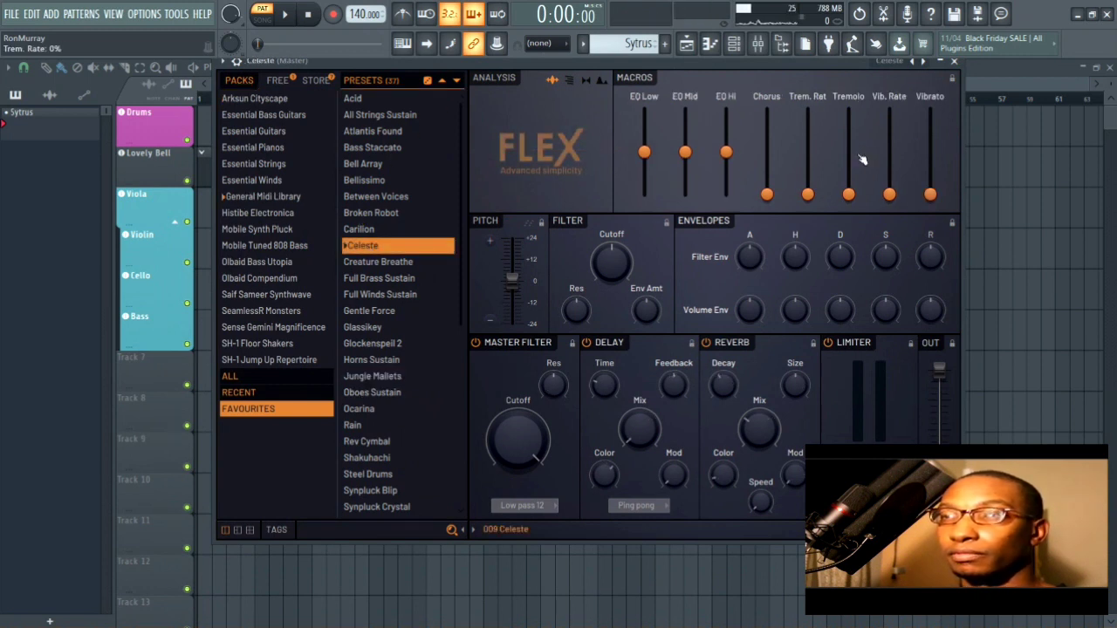
pyautogui.click(954, 64)
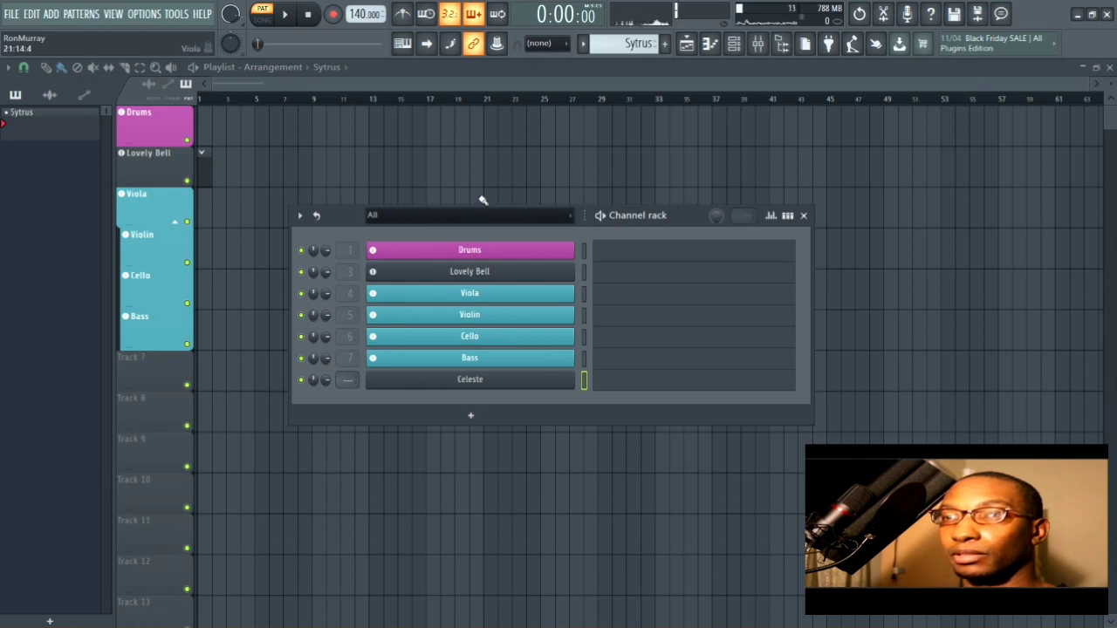
# - Assign the Celeste channel to a new instrument track and return to the playlist
pyautogui.rightClick(567, 378)
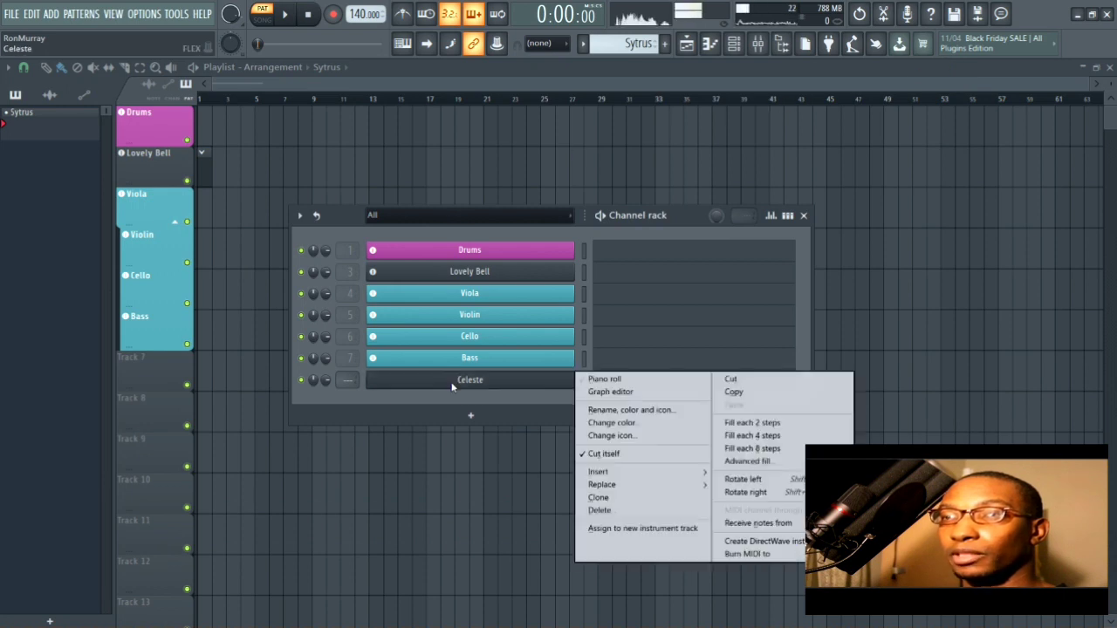
pyautogui.click(643, 529)
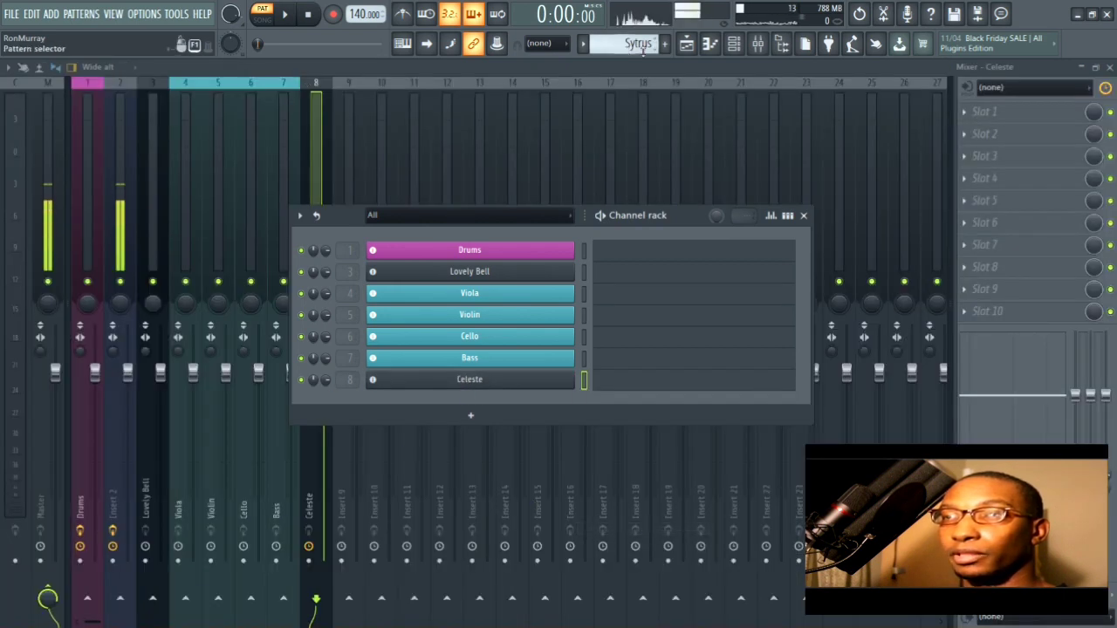
pyautogui.click(686, 43)
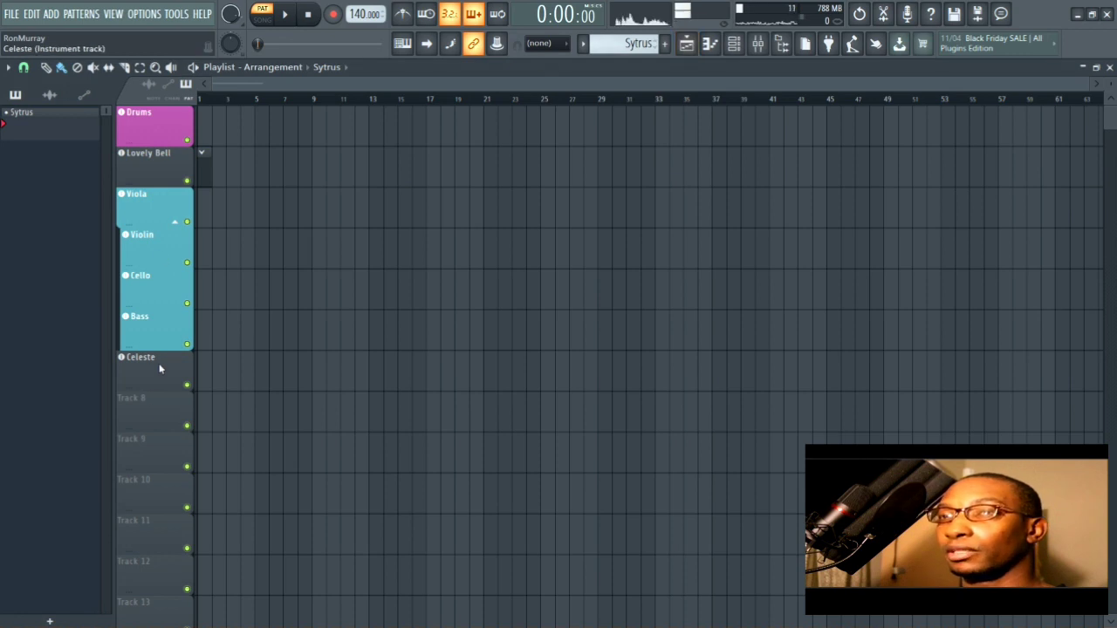
# - Move the Celeste playlist track directly below Lovely Bell and group it with that track
pyautogui.moveTo(159, 368); pyautogui.dragTo(160, 211)
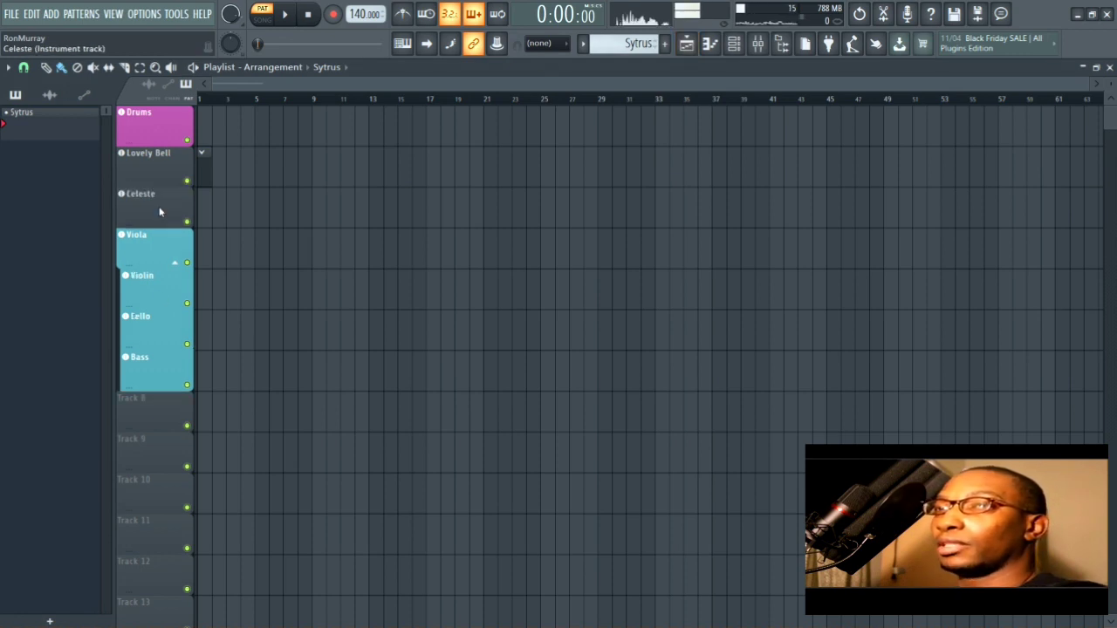
pyautogui.rightClick(159, 211)
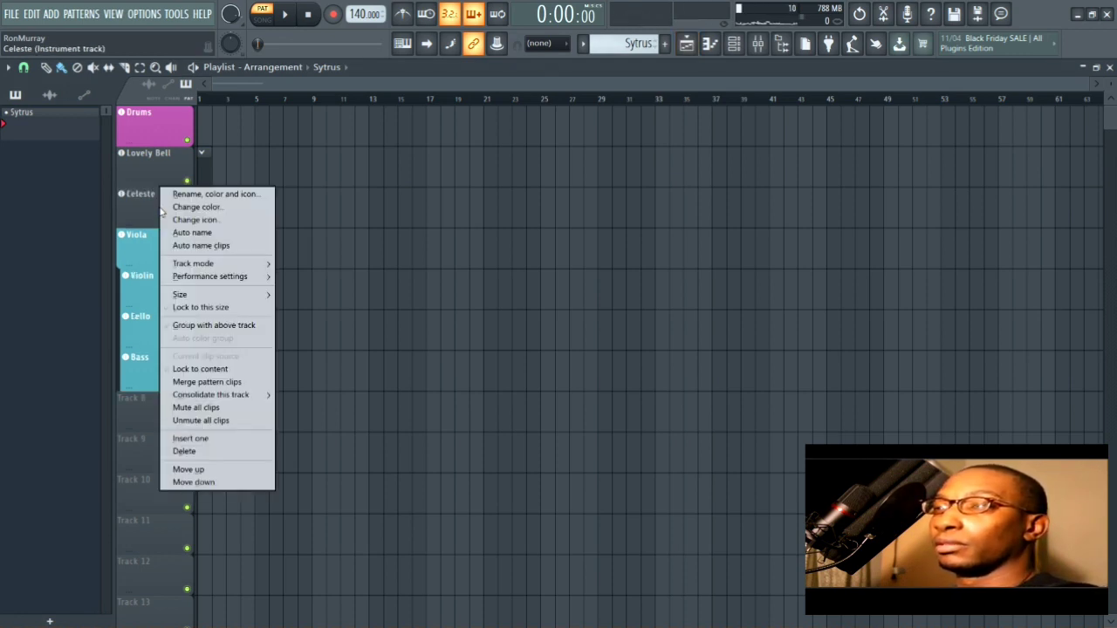
pyautogui.press('g')
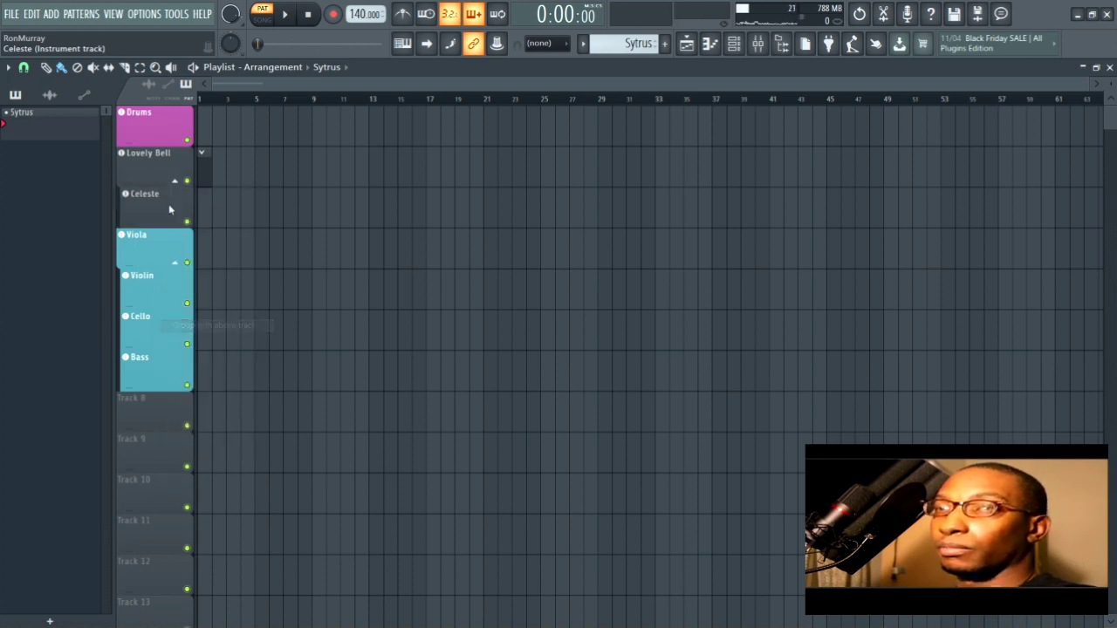
# - Recolour the Lovely Bell playlist track Earth Red (#B5595B) and apply that colour to its whole group
pyautogui.doubleClick(138, 162)
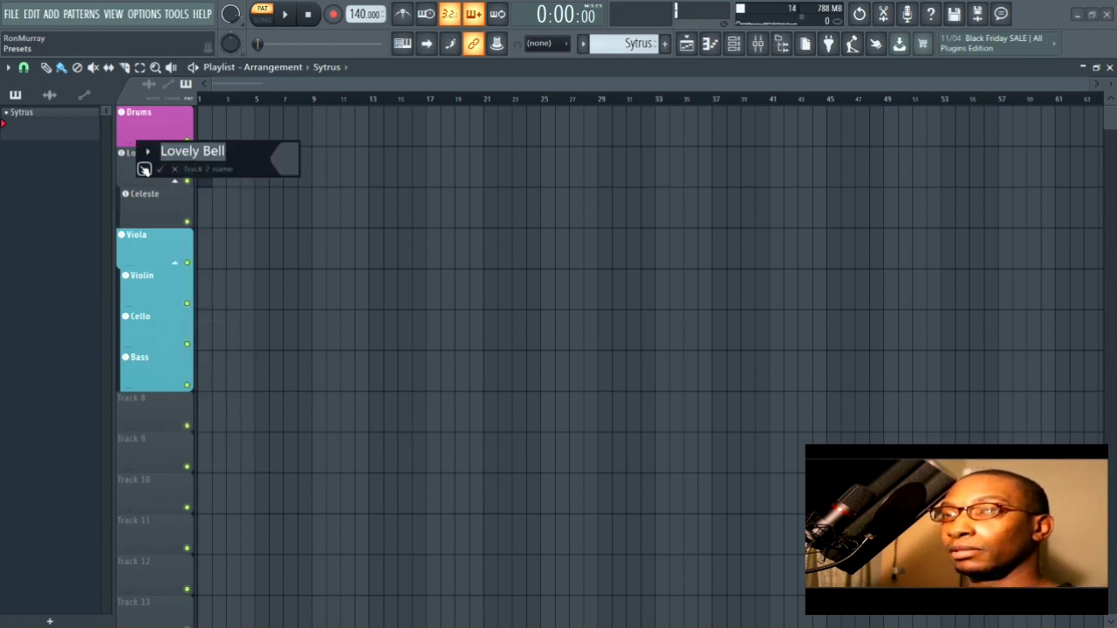
pyautogui.click(287, 165)
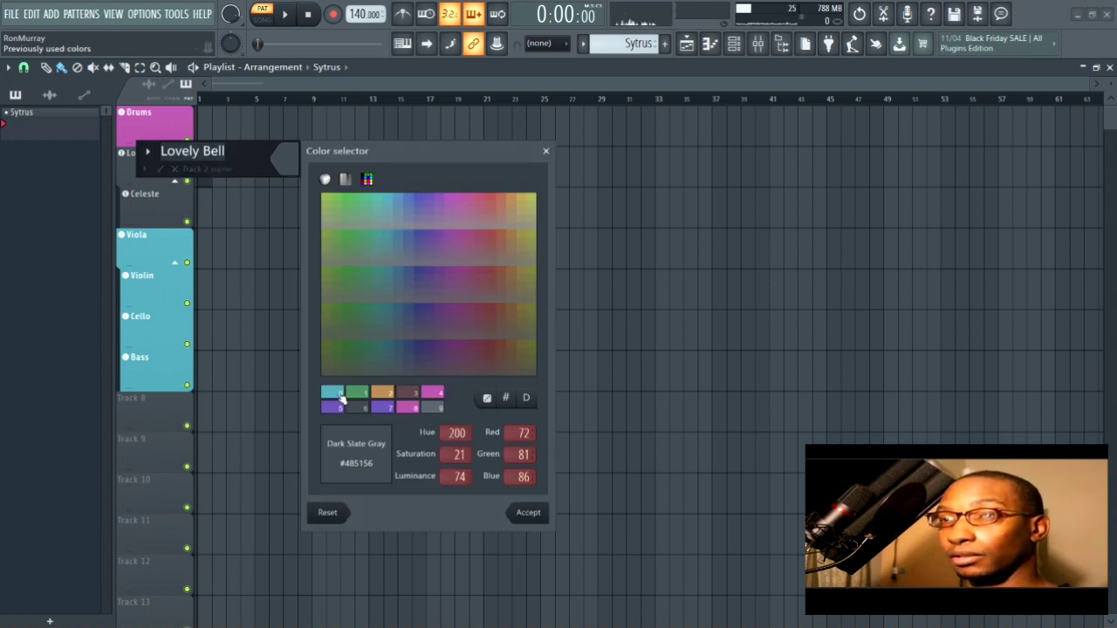
pyautogui.click(494, 204)
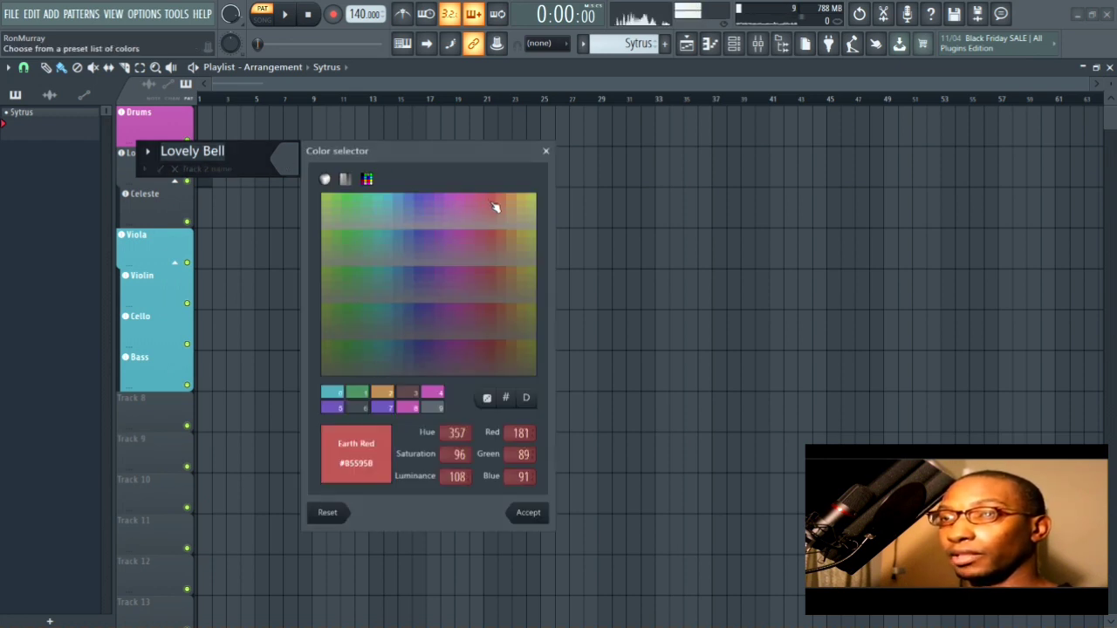
pyautogui.press('Return')
pyautogui.press('Return')
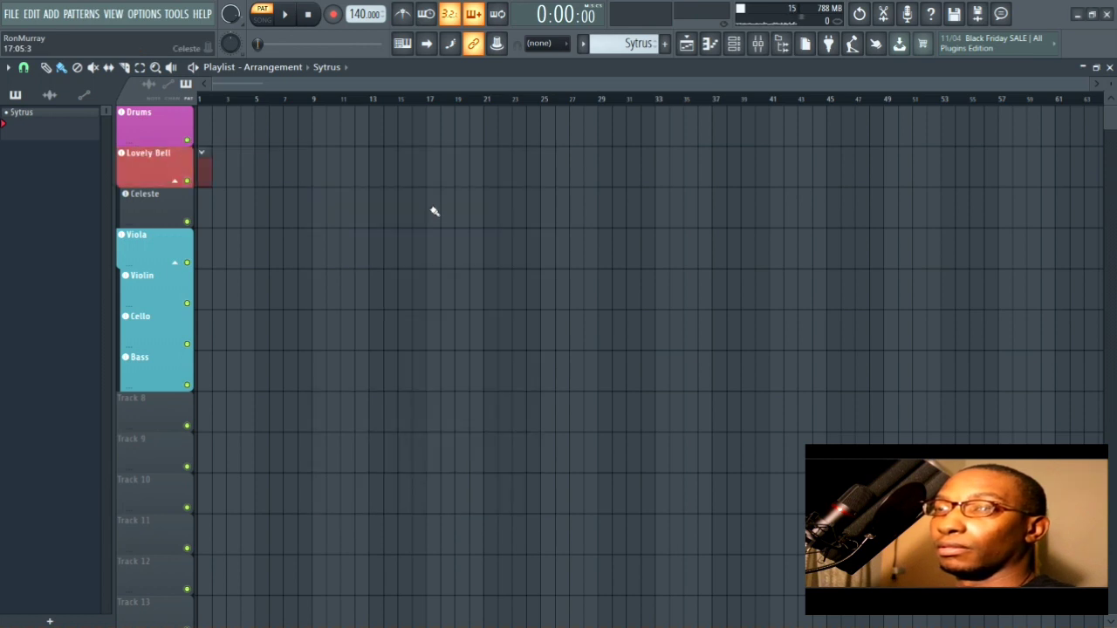
pyautogui.rightClick(147, 179)
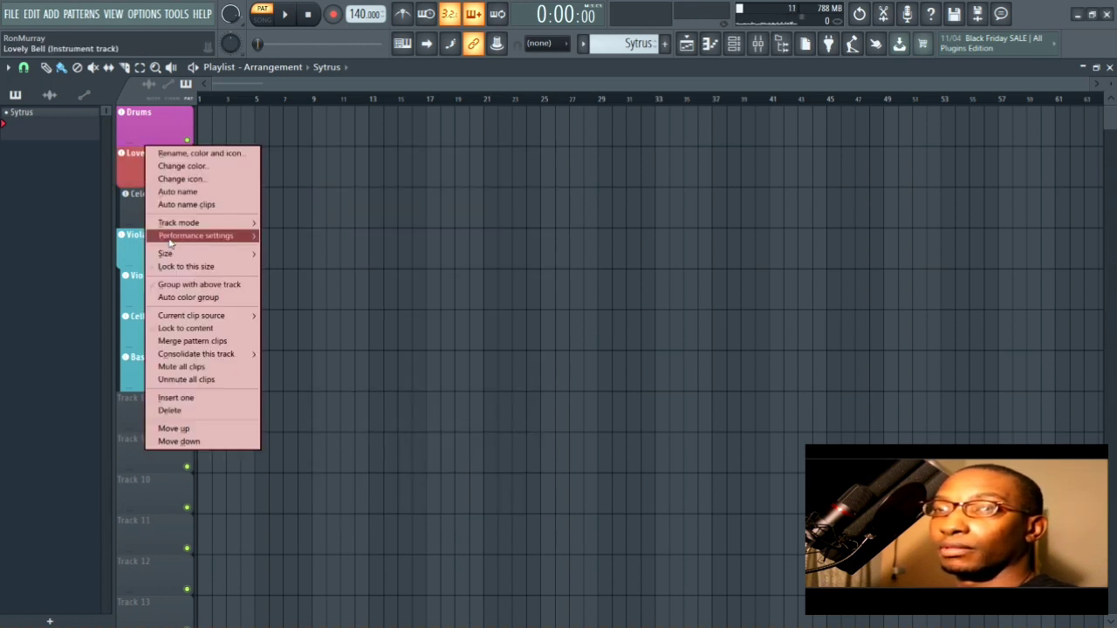
pyautogui.moveTo(184, 244)
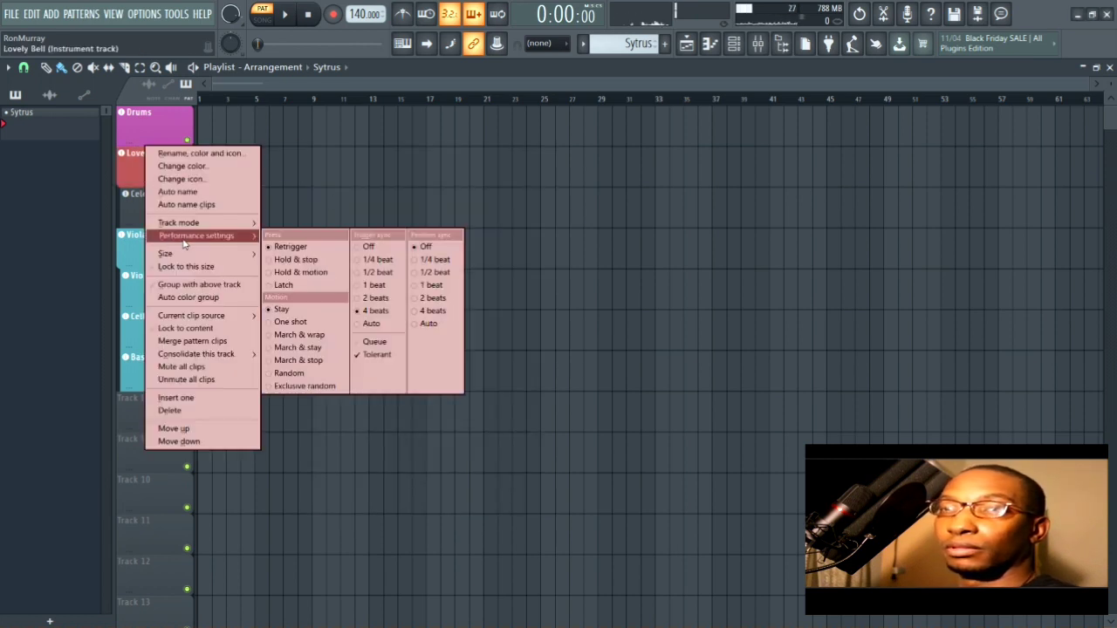
pyautogui.click(213, 297)
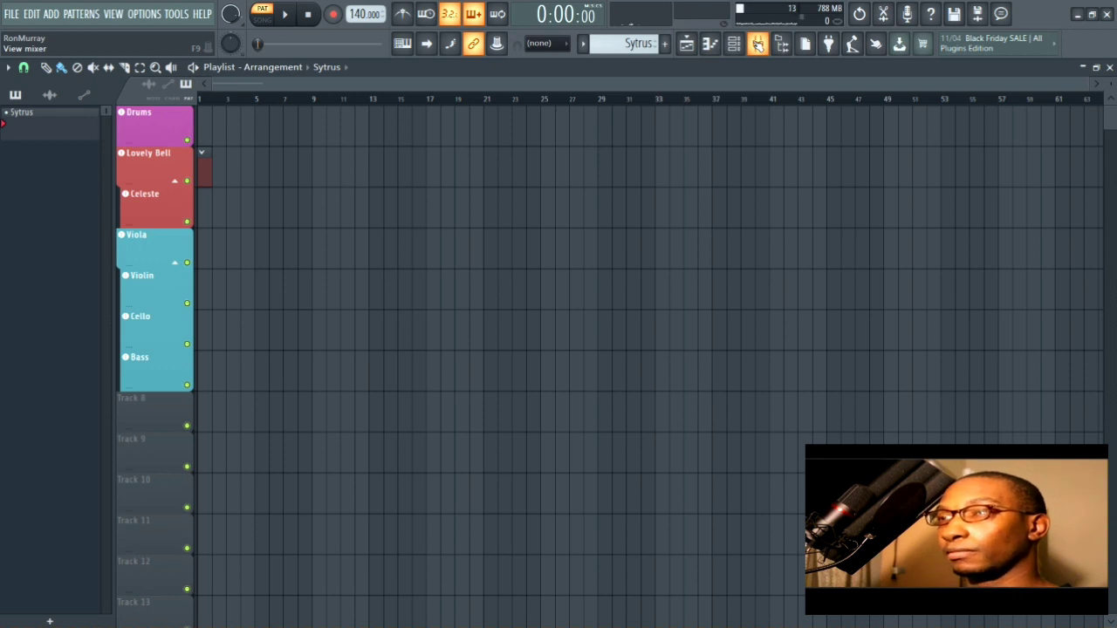
# - Remove the Twenty Five instrument from the Drums channel's Kontakt and bring its full library browser into view
pyautogui.click(757, 44)
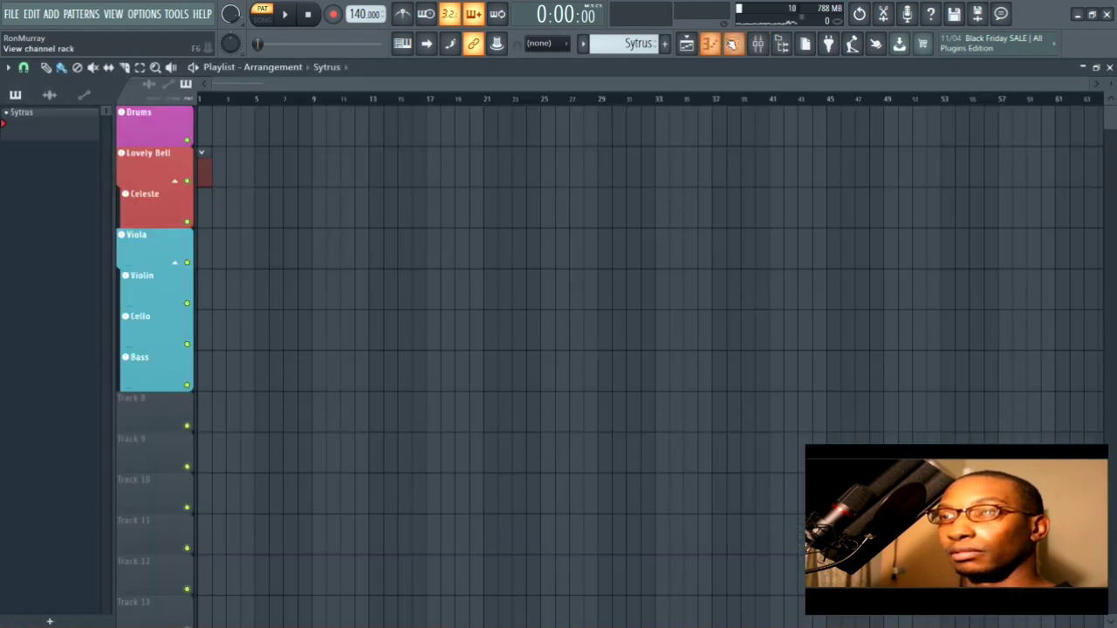
pyautogui.click(734, 43)
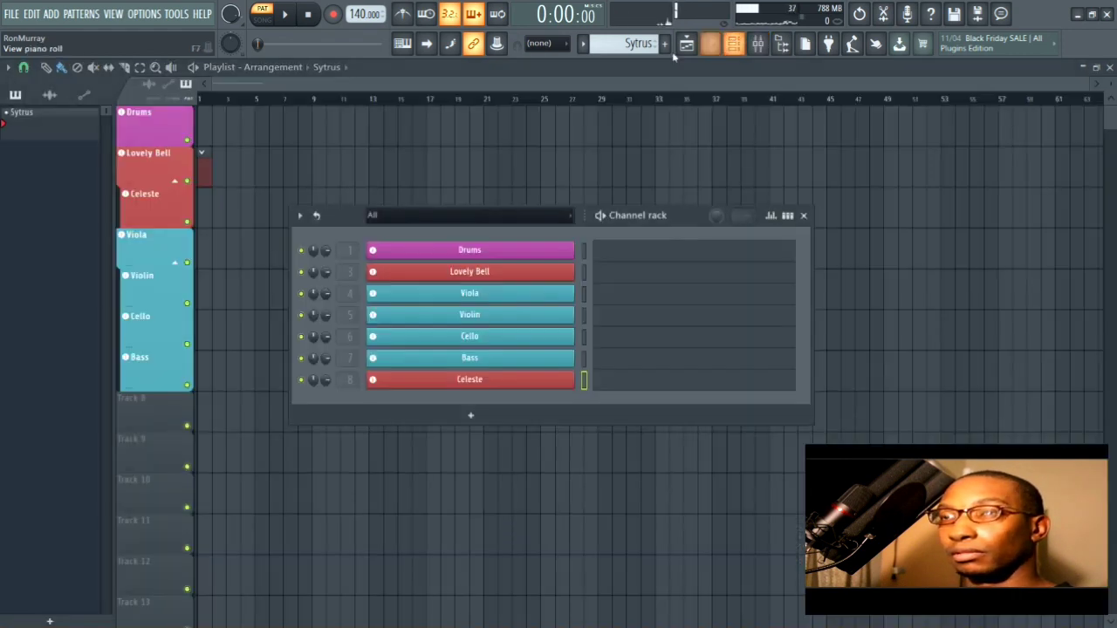
pyautogui.click(486, 249)
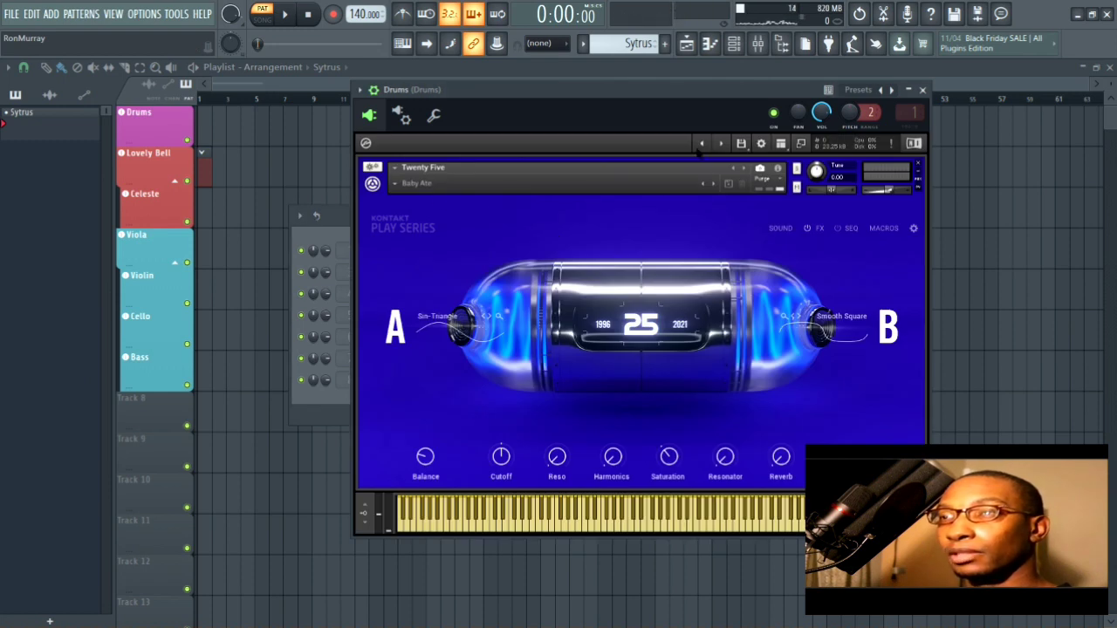
pyautogui.click(914, 143)
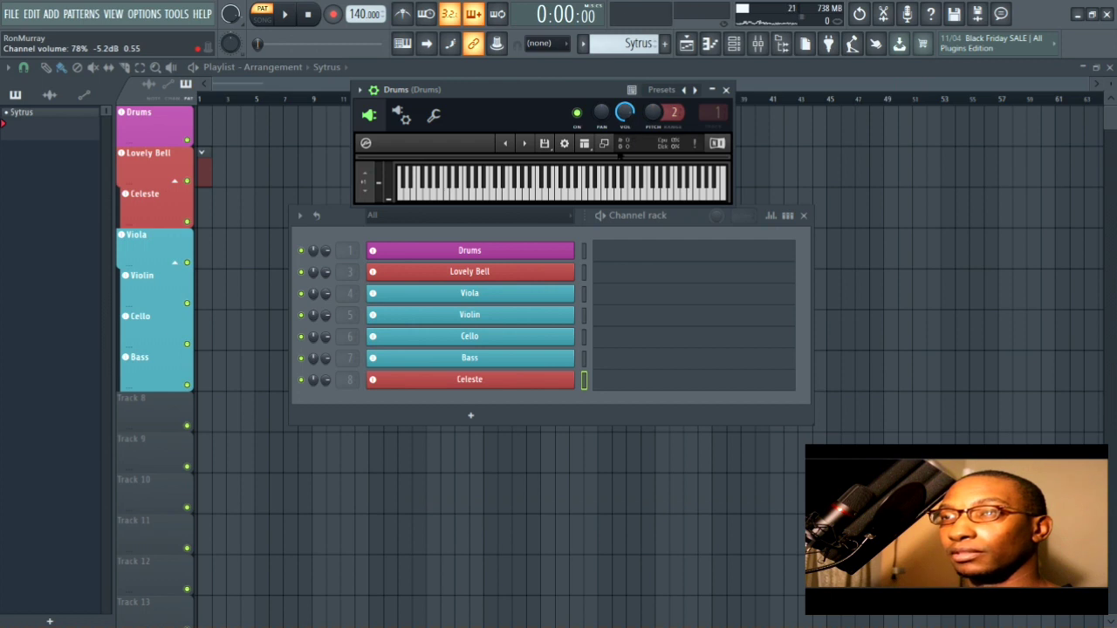
pyautogui.click(605, 144)
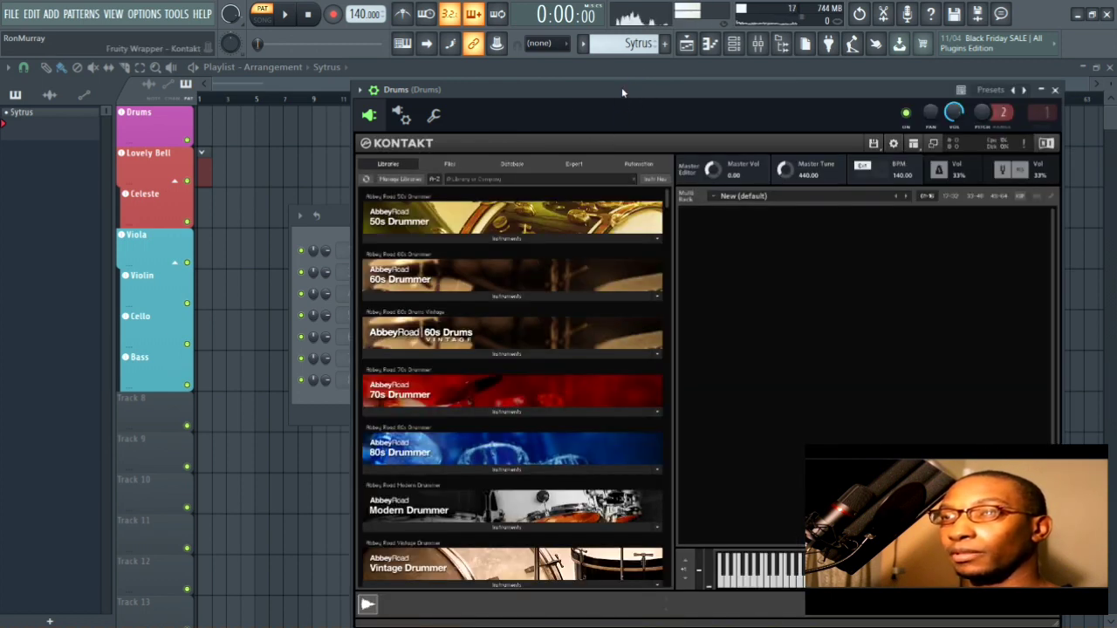
pyautogui.moveTo(622, 87); pyautogui.dragTo(509, 57)
# - Load AR50s Autumn Kit - Full from the Abbey Road 50s Drummer library into the empty Kontakt rack
pyautogui.click(345, 208)
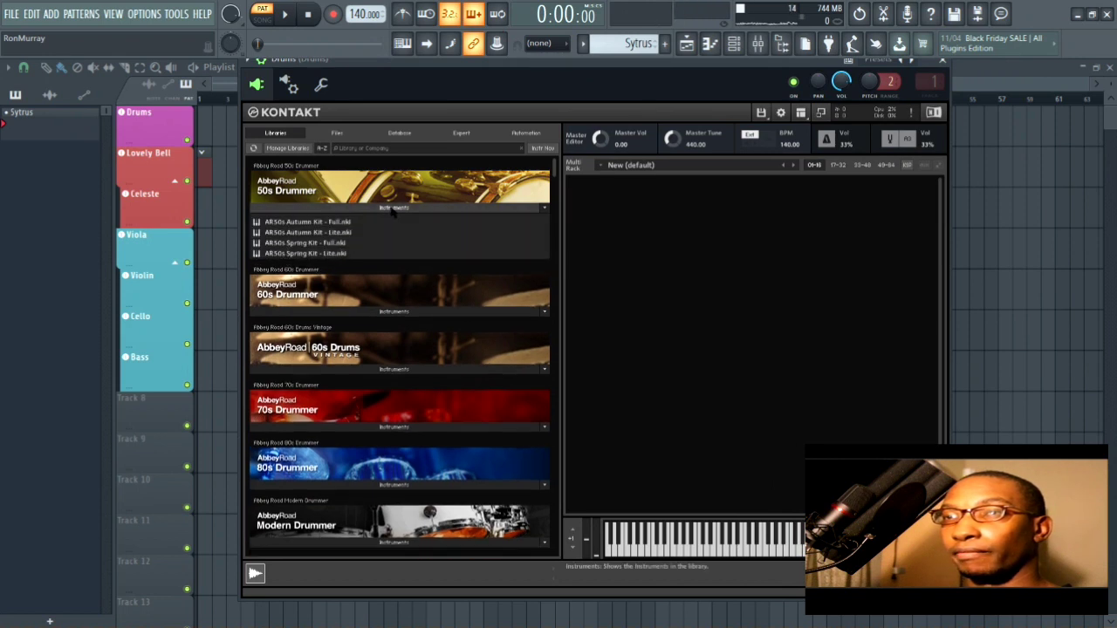
pyautogui.click(333, 223)
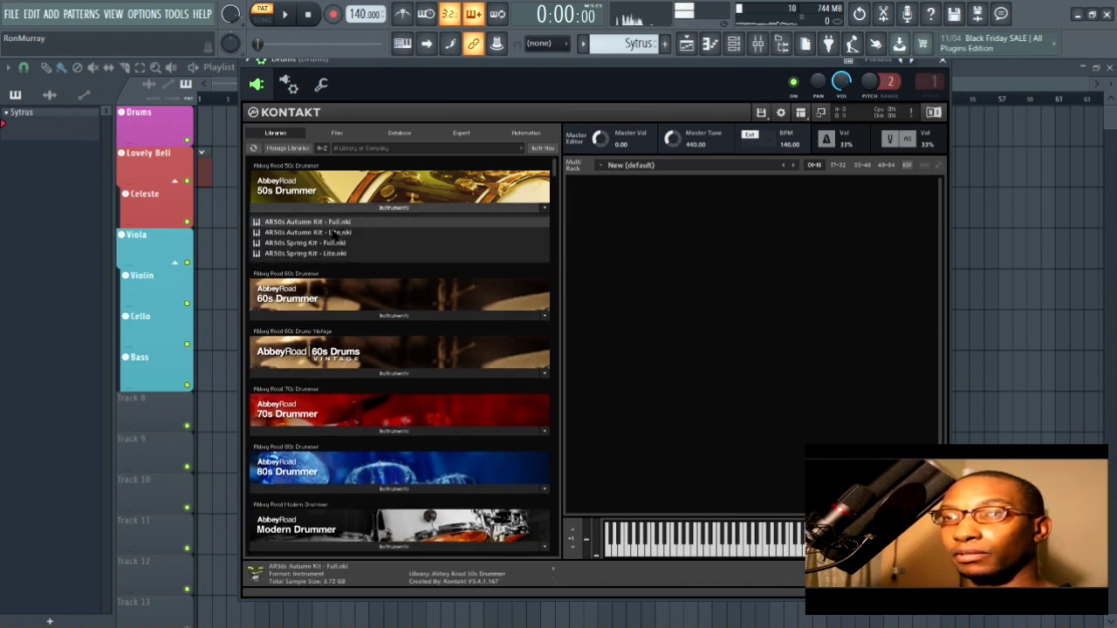
pyautogui.moveTo(384, 224); pyautogui.dragTo(655, 307)
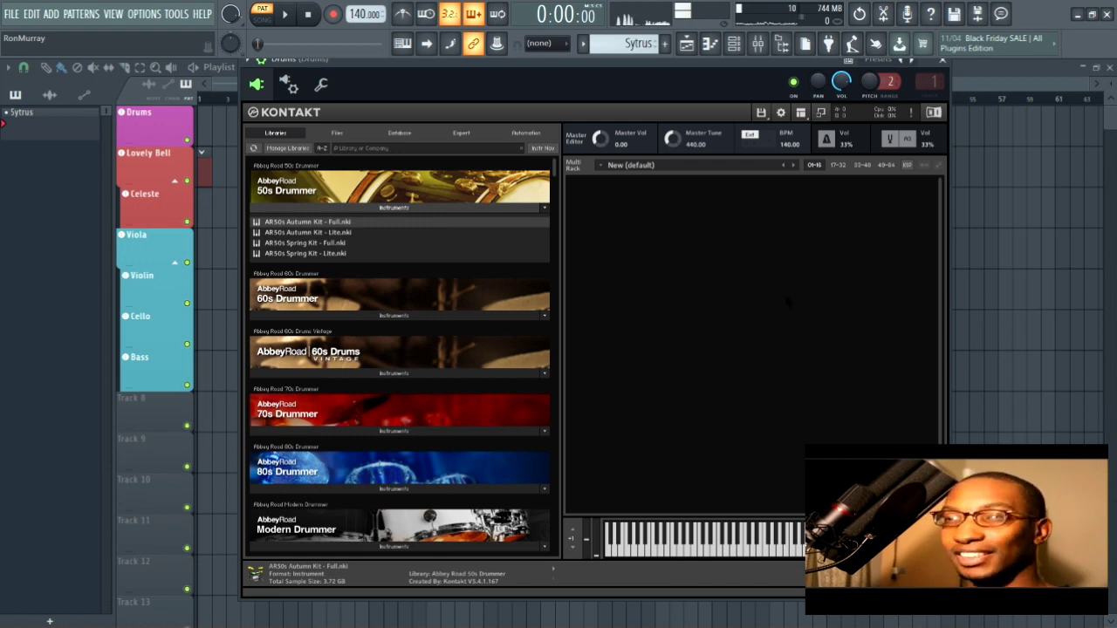
pyautogui.moveTo(786, 302); pyautogui.dragTo(789, 300)
# - Audition several sounds of the drum kit on the Kontakt keyboard and close the plugin window
pyautogui.click(705, 543)
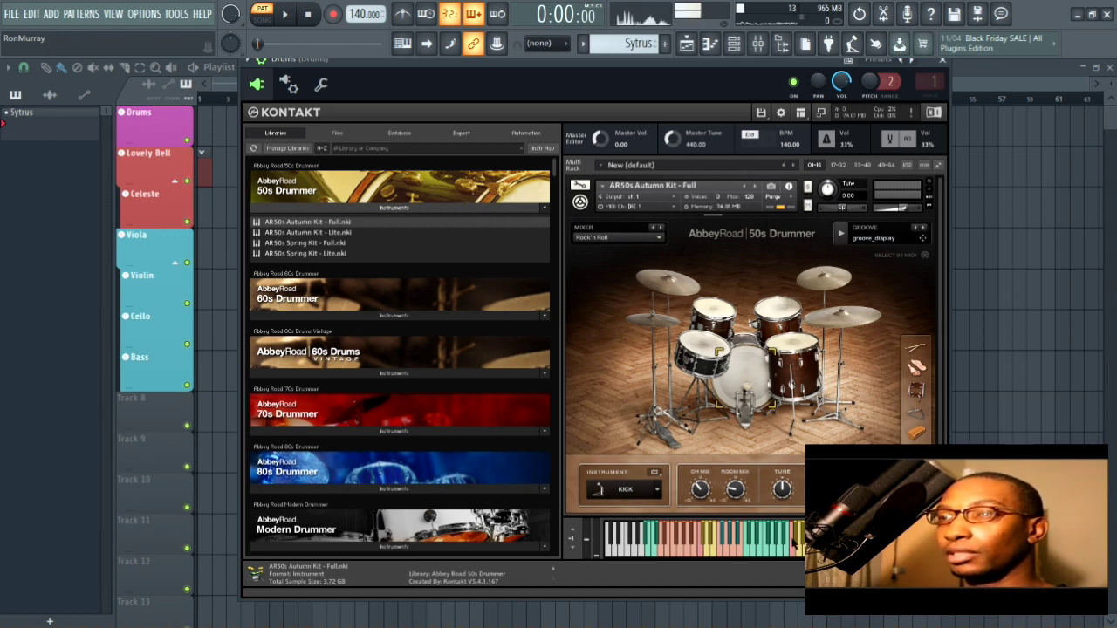
pyautogui.click(796, 541)
pyautogui.click(677, 536)
pyautogui.click(668, 537)
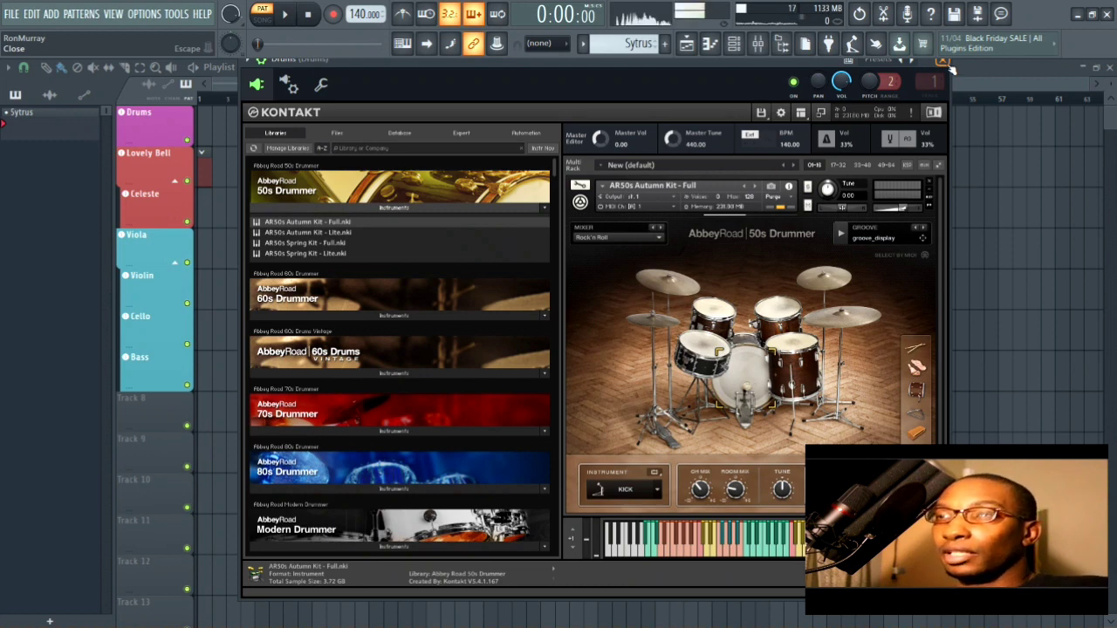
pyautogui.click(941, 67)
# - Move the Drums mixer track to position 8, directly after Celeste, and put a separator before it
pyautogui.press('F9')
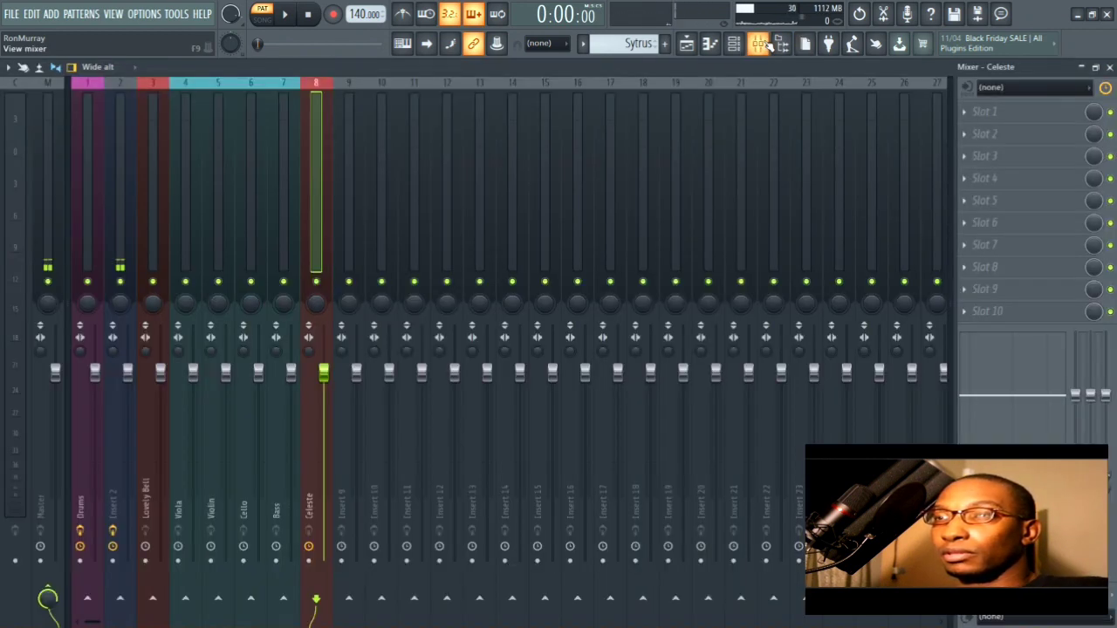
pyautogui.click(91, 129)
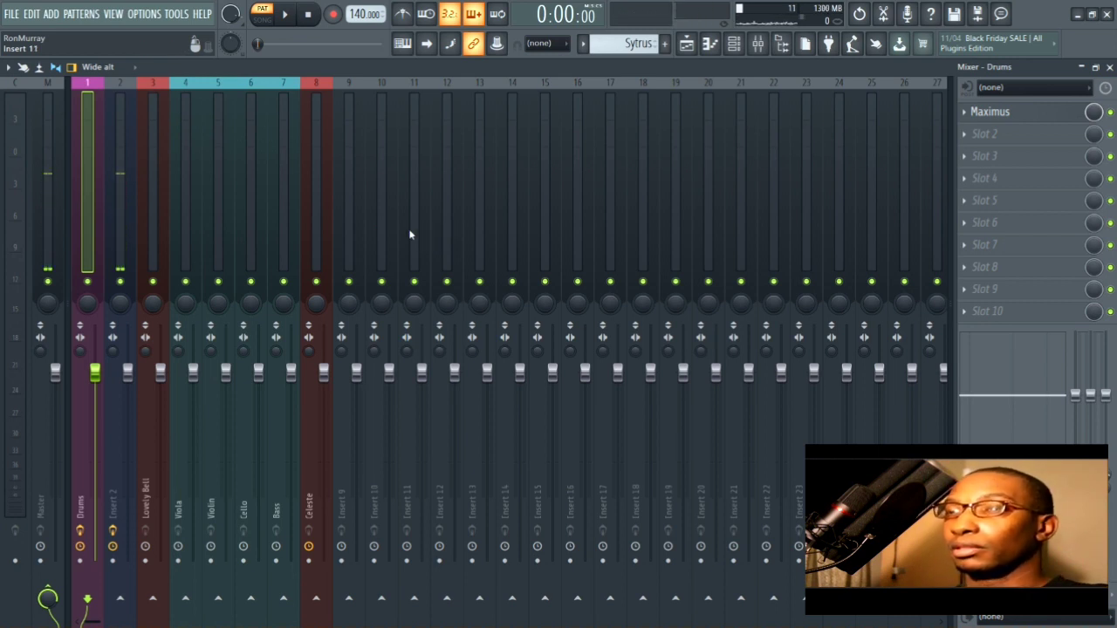
pyautogui.hotkey('alt', 'Right')
pyautogui.hotkey('alt', 'Right')
pyautogui.hotkey('alt', 'Right')
pyautogui.hotkey('alt', 'Right')
pyautogui.hotkey('alt', 'Right')
pyautogui.hotkey('alt', 'Right')
pyautogui.hotkey('alt', 'Right')
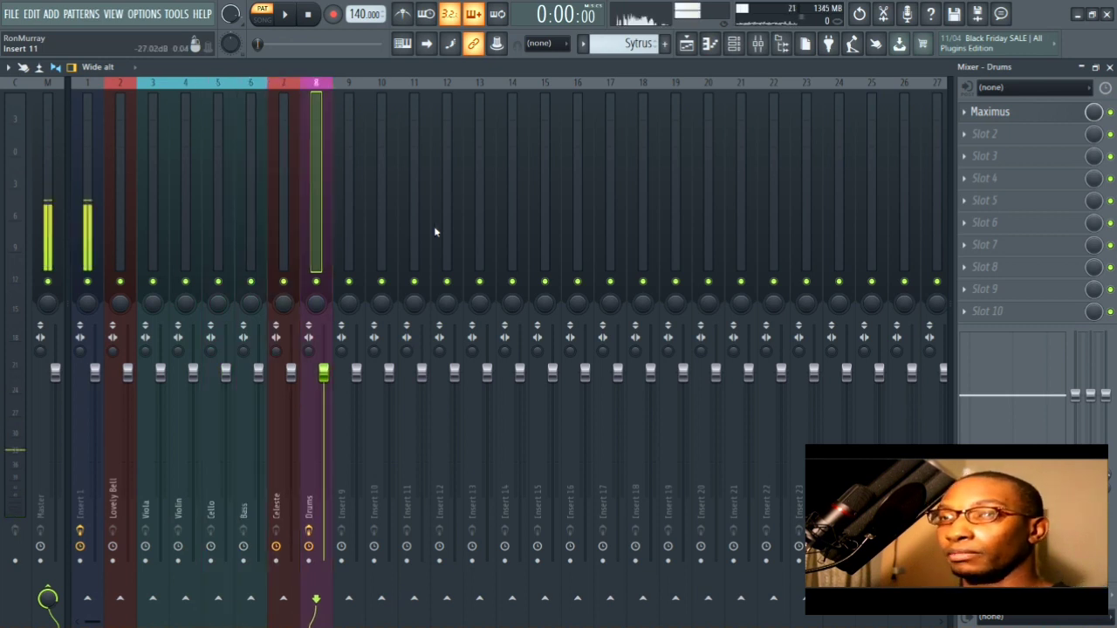
pyautogui.rightClick(318, 135)
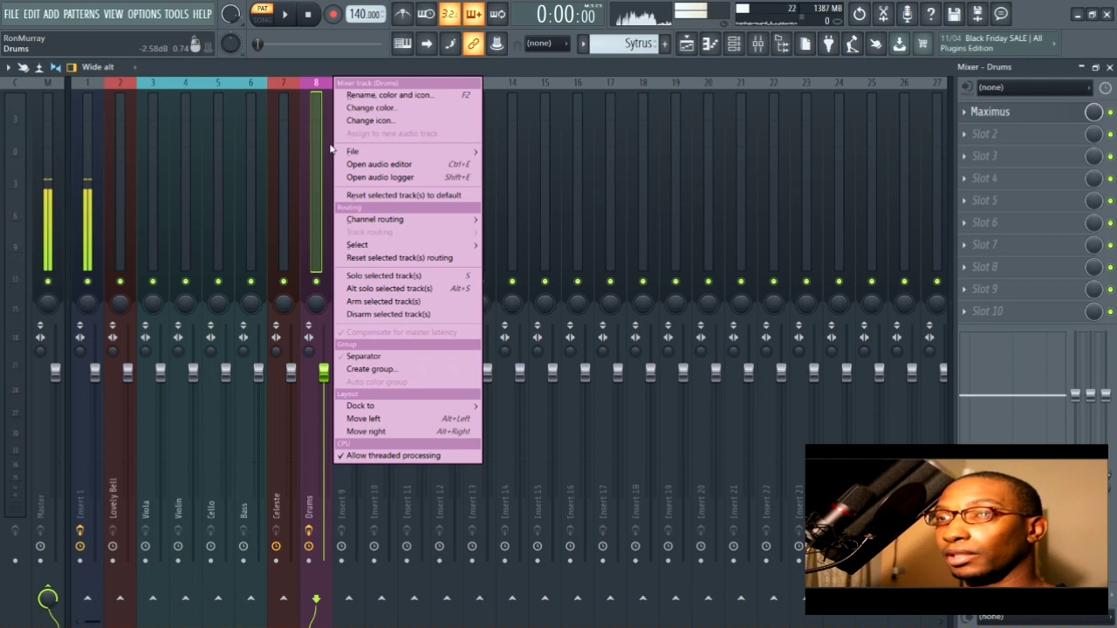
pyautogui.click(369, 358)
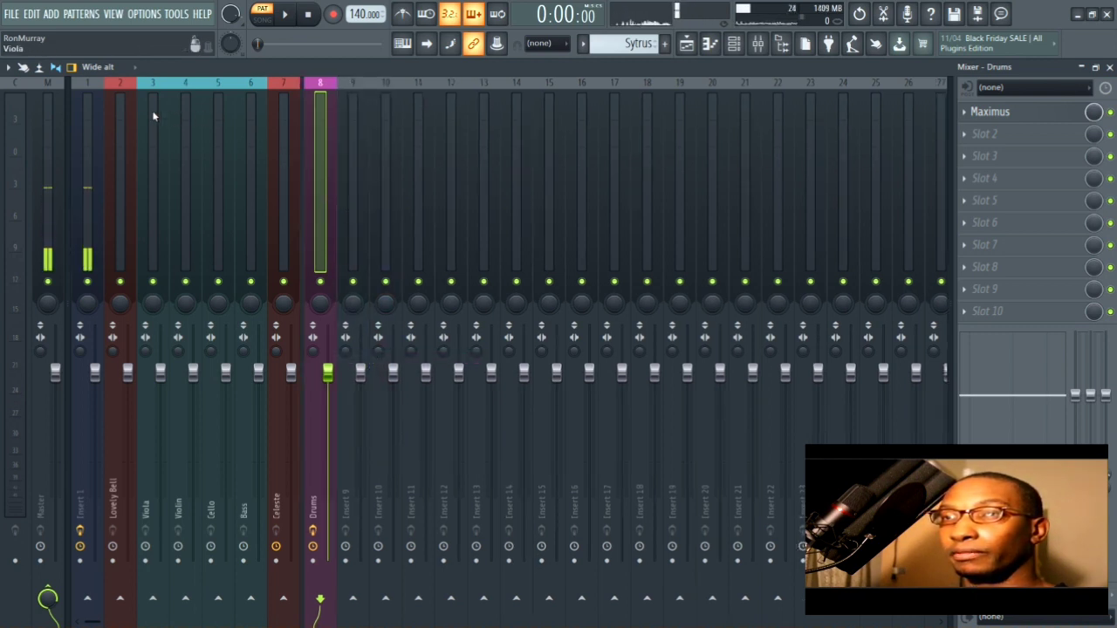
# - Select the mixer tracks from Insert 1 through Celeste in turn to examine their order and effect slots
pyautogui.click(87, 96)
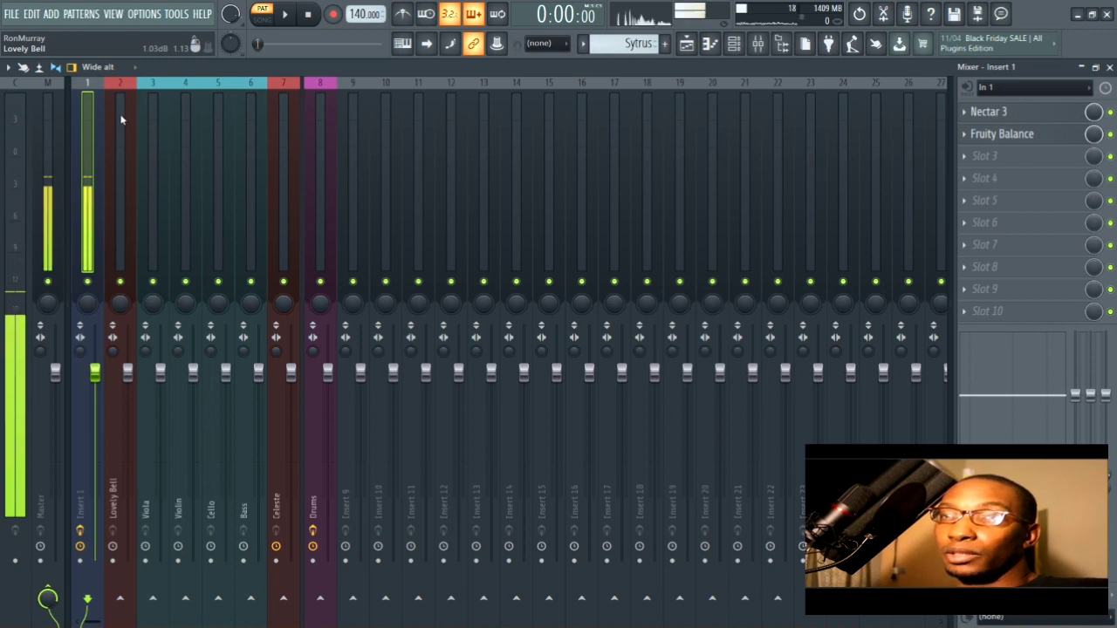
pyautogui.click(129, 175)
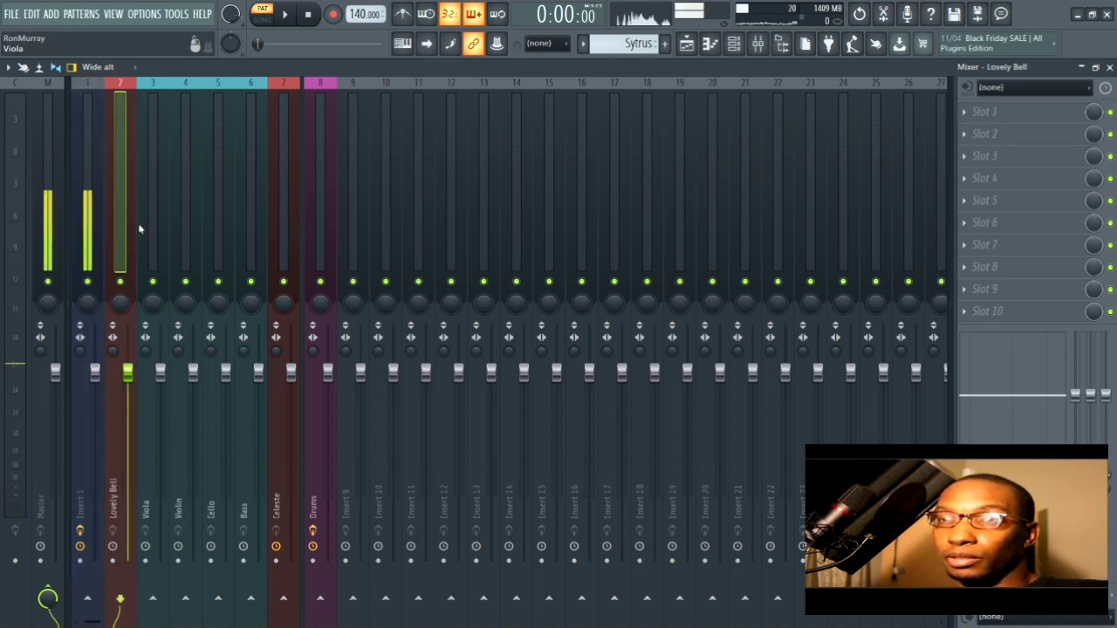
pyautogui.click(155, 174)
pyautogui.click(185, 175)
pyautogui.click(240, 176)
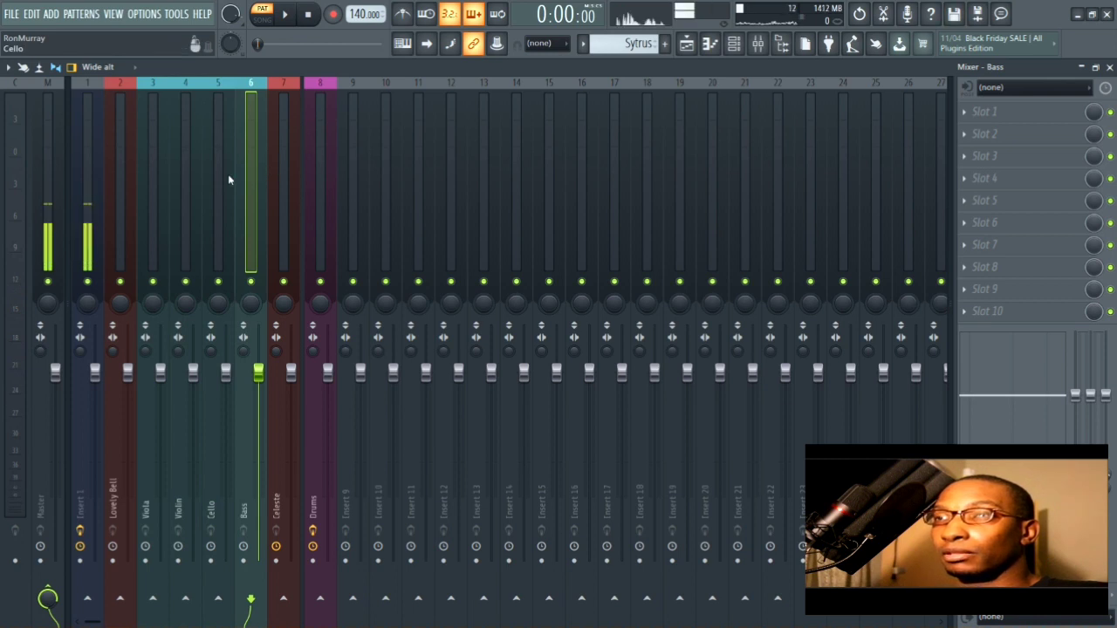
pyautogui.click(272, 132)
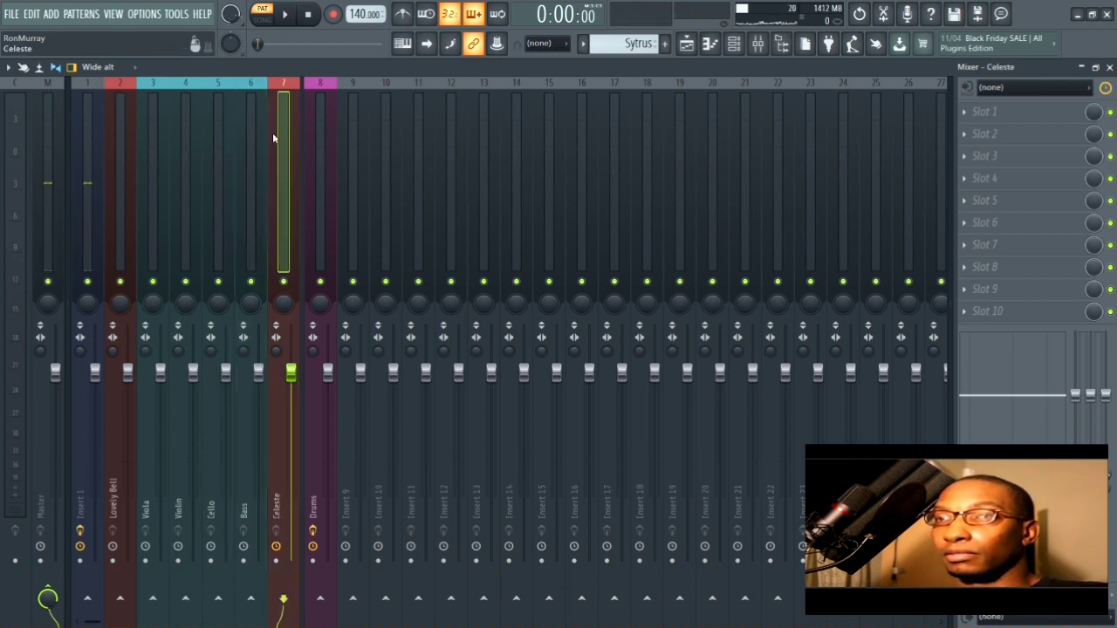
# - Move the Drums mixer track to position 2, between Insert 1 and Lovely Bell
pyautogui.click(320, 149)
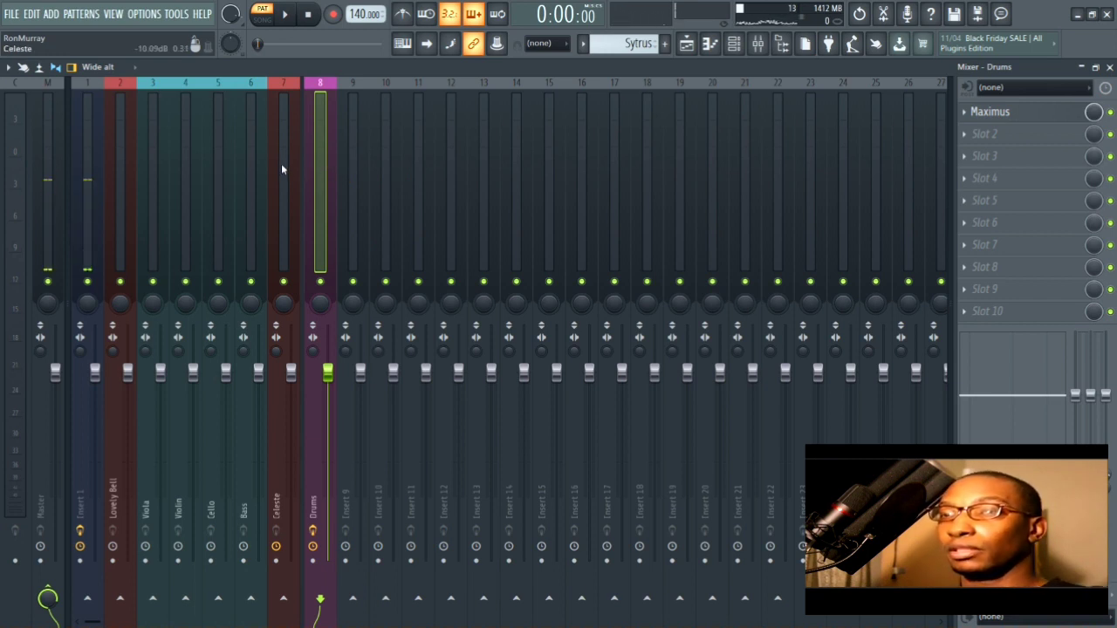
pyautogui.hotkey('alt', 'Left')
pyautogui.hotkey('alt', 'Left')
pyautogui.hotkey('alt', 'Left')
pyautogui.hotkey('alt', 'Left')
pyautogui.hotkey('alt', 'Left')
pyautogui.hotkey('alt', 'Left')
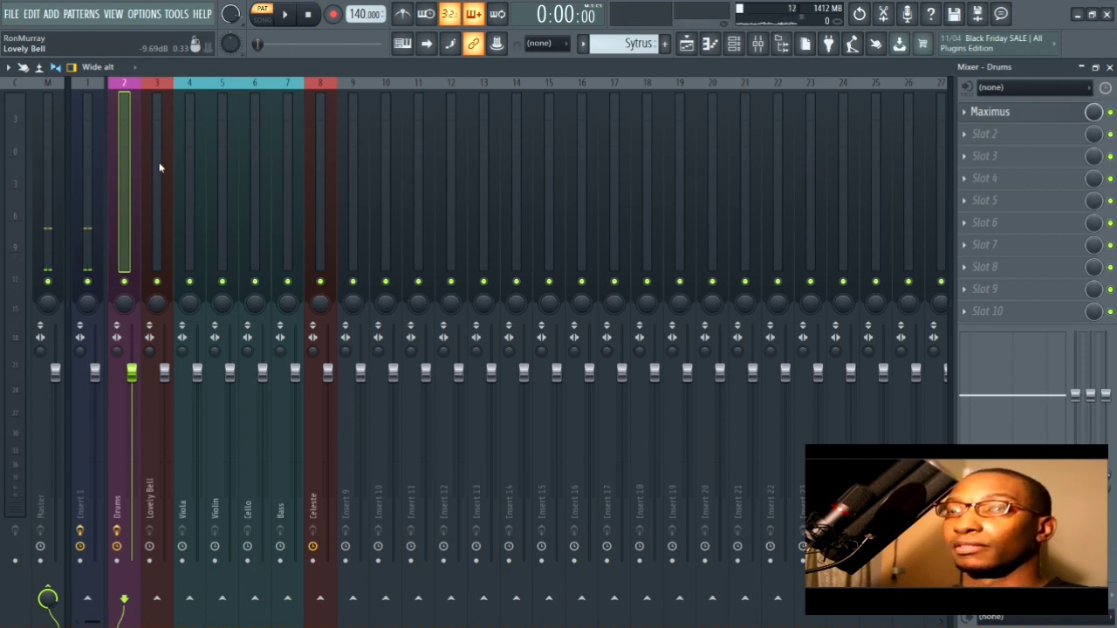
# - Return the Drums mixer track to position 8, after Celeste
pyautogui.hotkey('alt', 'Right')
pyautogui.hotkey('alt', 'Right')
pyautogui.hotkey('alt', 'Right')
pyautogui.hotkey('alt', 'Right')
pyautogui.hotkey('alt', 'Right')
pyautogui.hotkey('alt', 'Right')
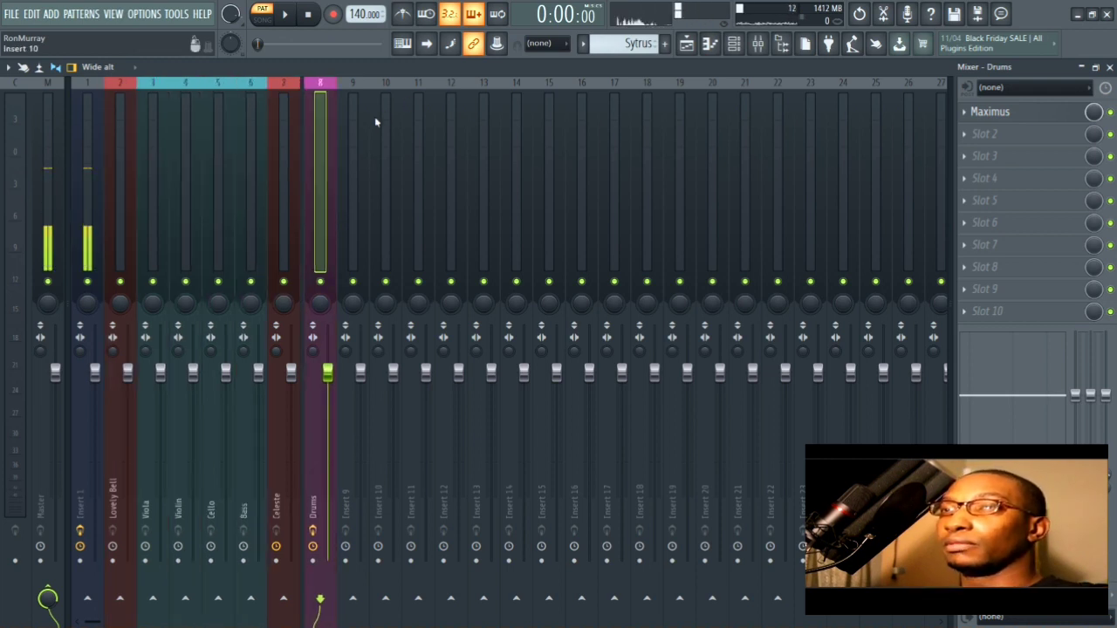
# - Compare the position of the Celeste track in the mixer with its place in the playlist
pyautogui.click(285, 157)
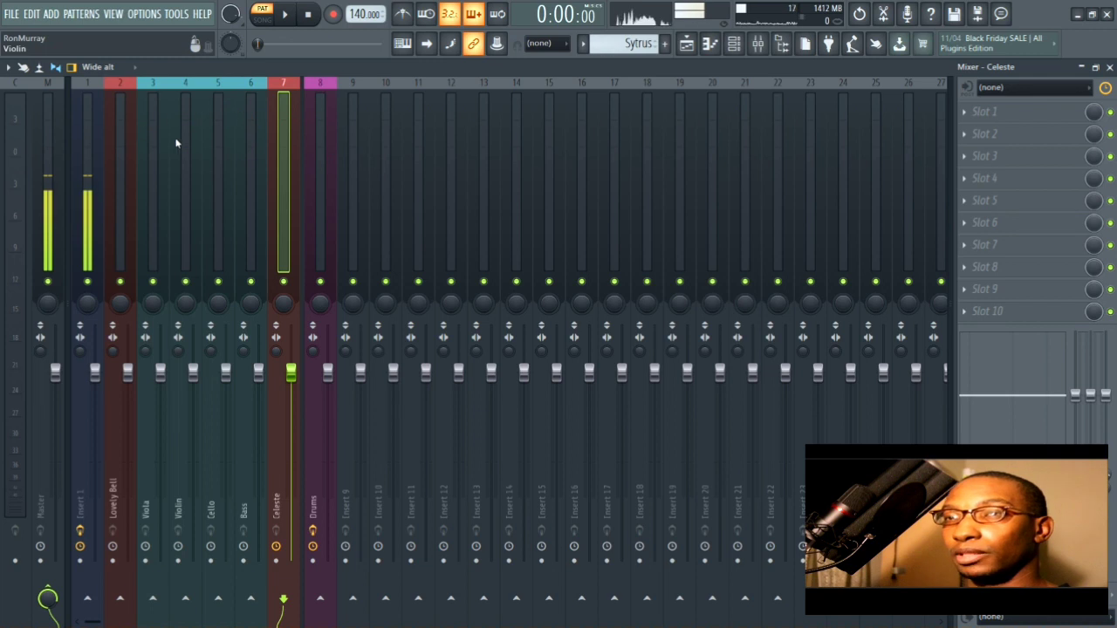
pyautogui.click(686, 44)
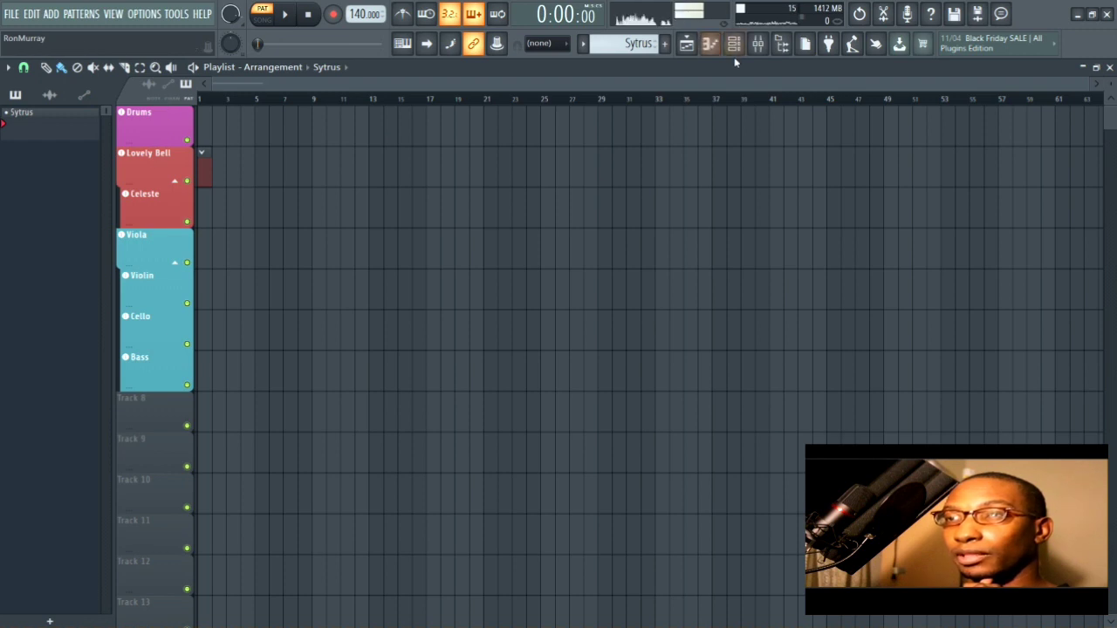
pyautogui.click(687, 43)
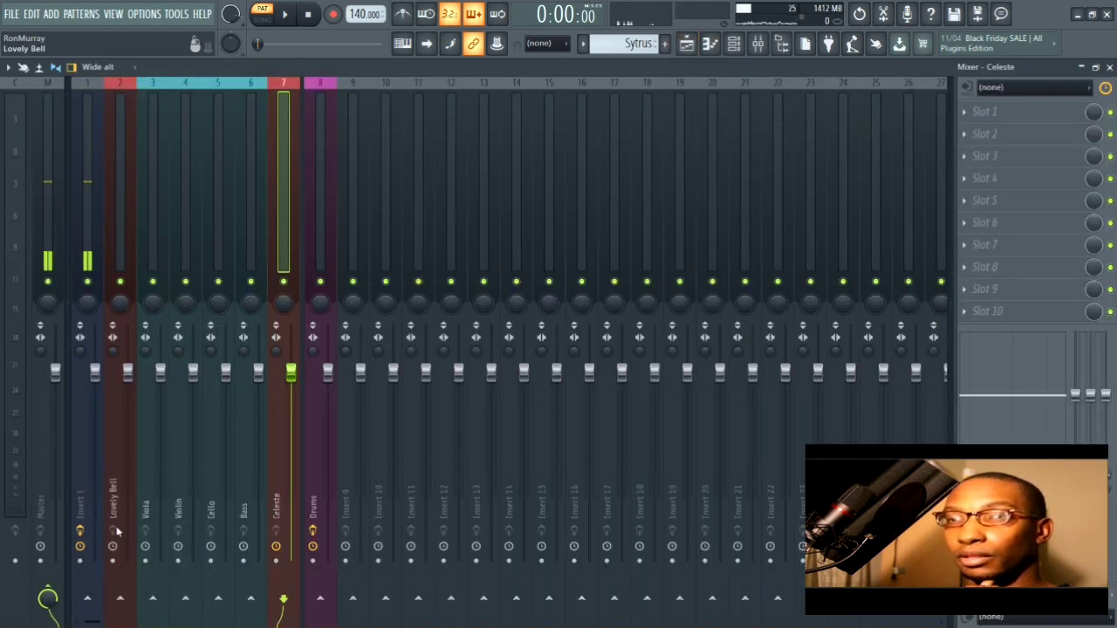
# - Add a FLEX instrument channel and load the Ace Nylon MK I preset from the Essential Guitars pack
pyautogui.click(736, 44)
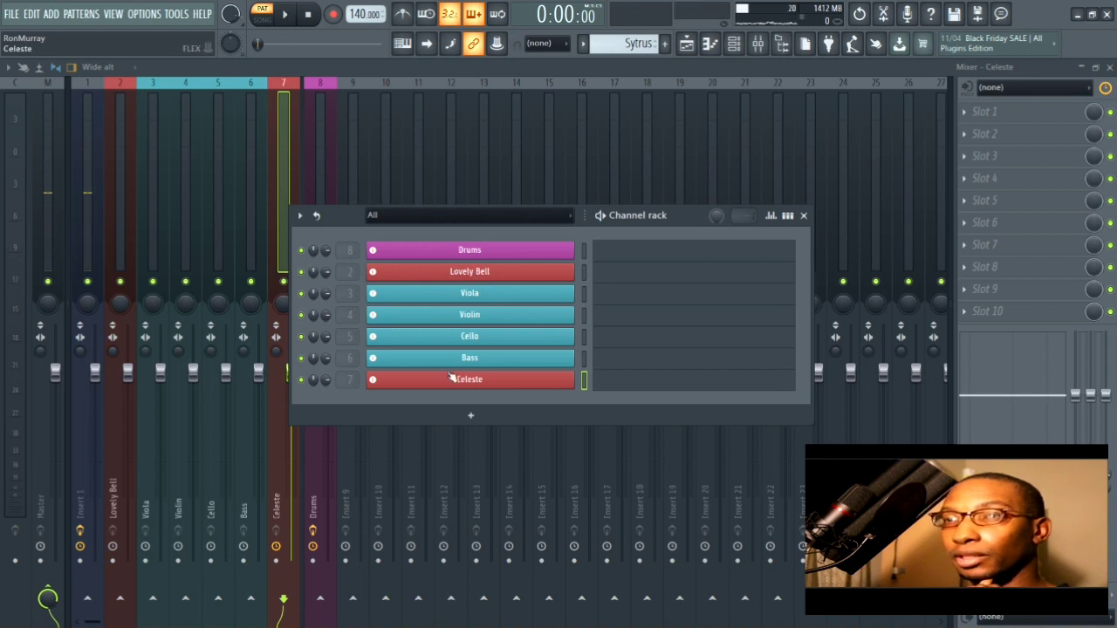
pyautogui.click(468, 418)
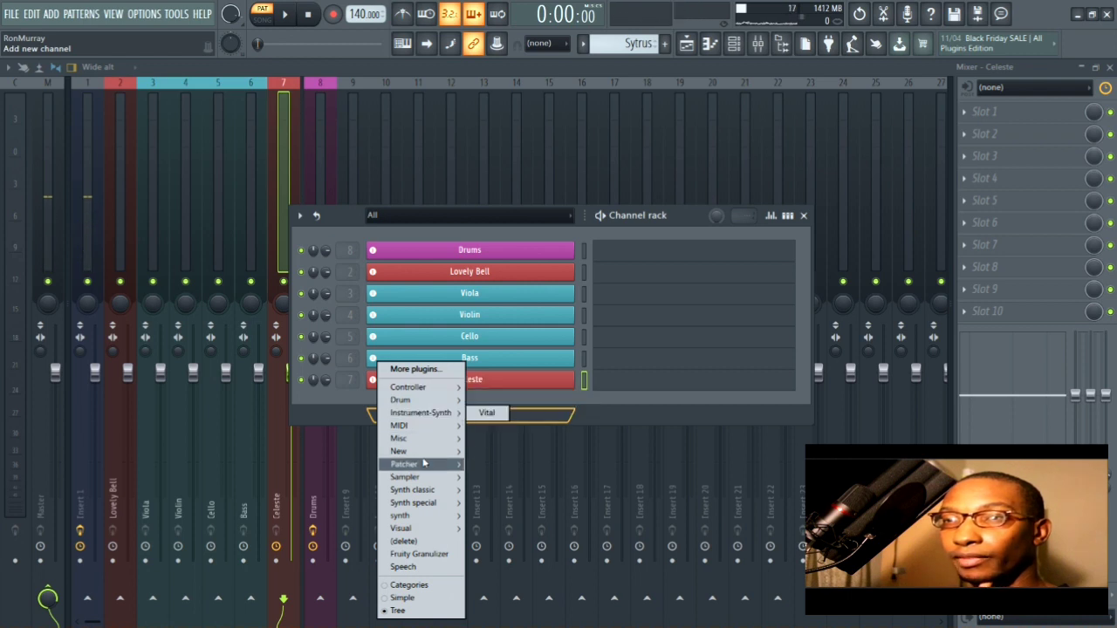
pyautogui.moveTo(444, 453)
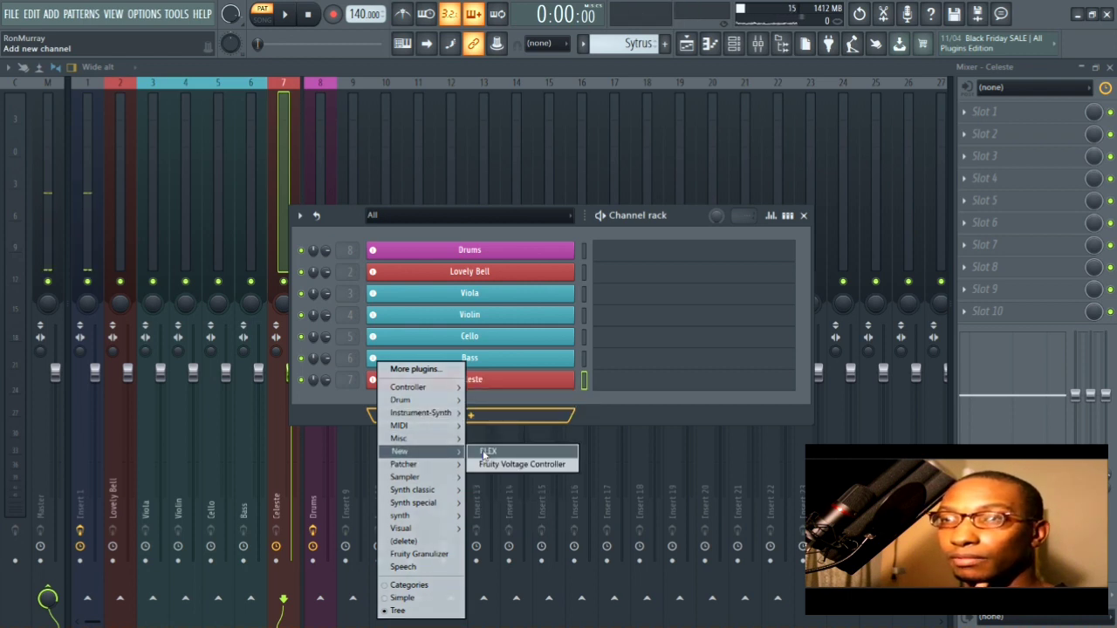
pyautogui.click(486, 451)
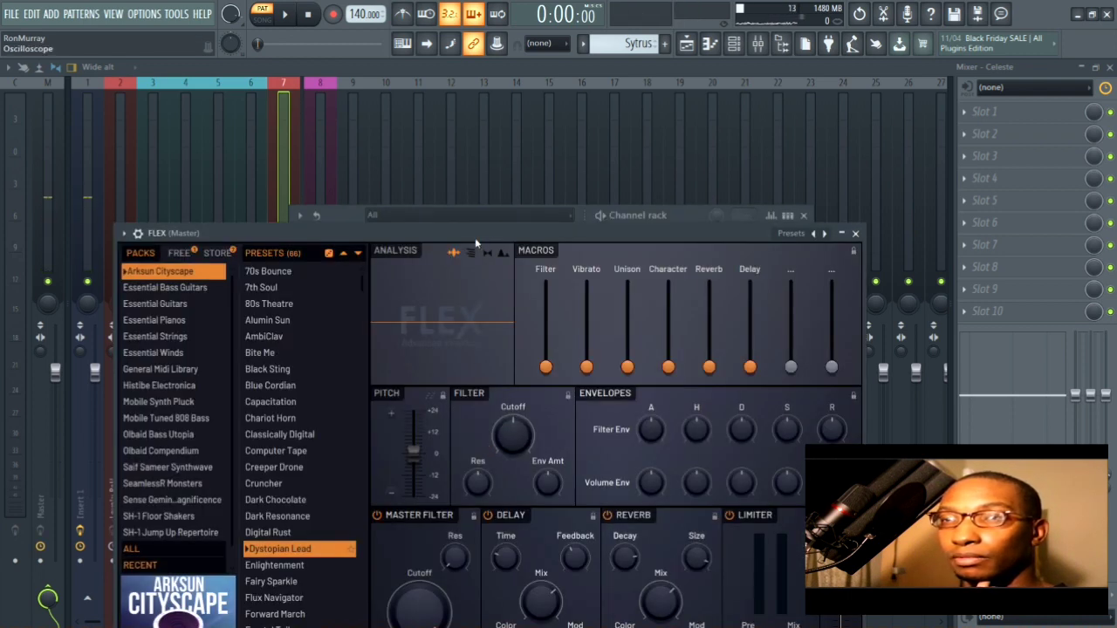
pyautogui.moveTo(527, 242); pyautogui.dragTo(633, 69)
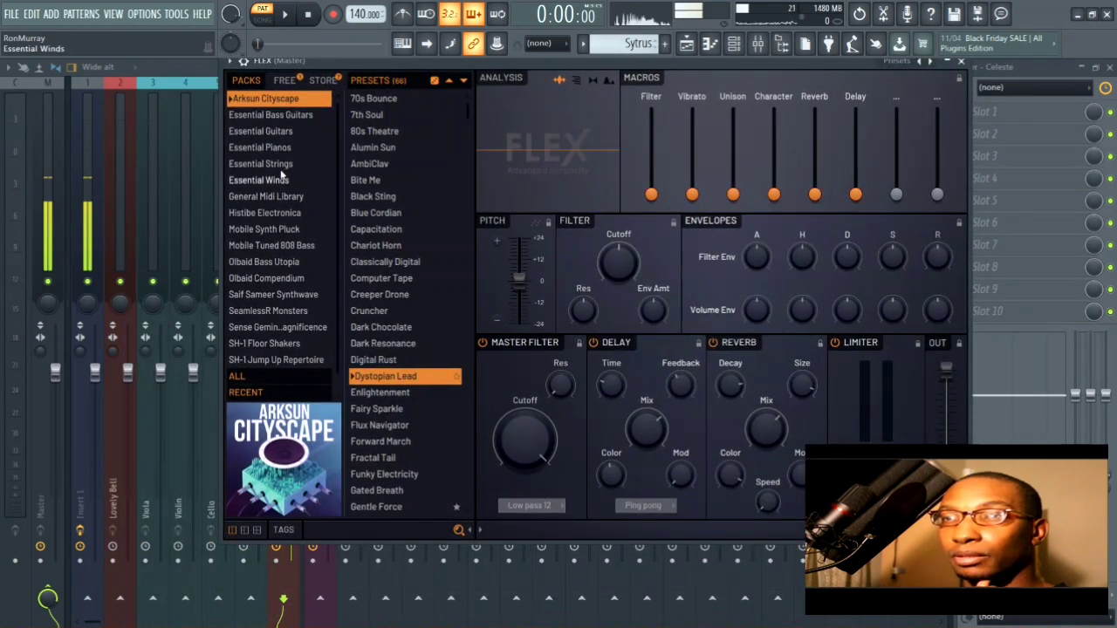
pyautogui.click(291, 131)
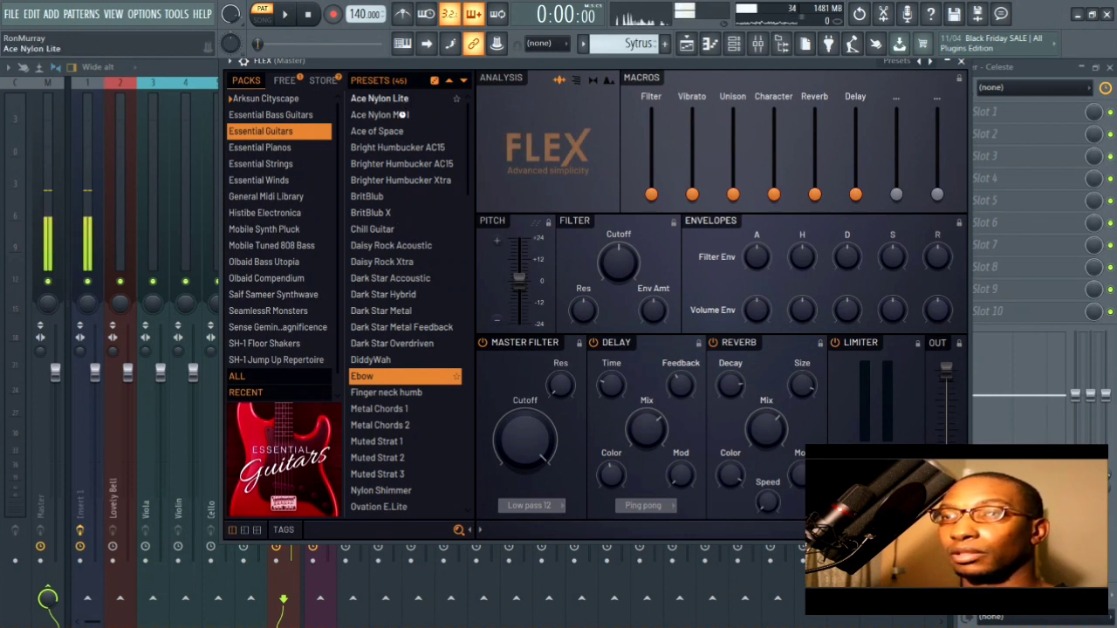
pyautogui.click(402, 105)
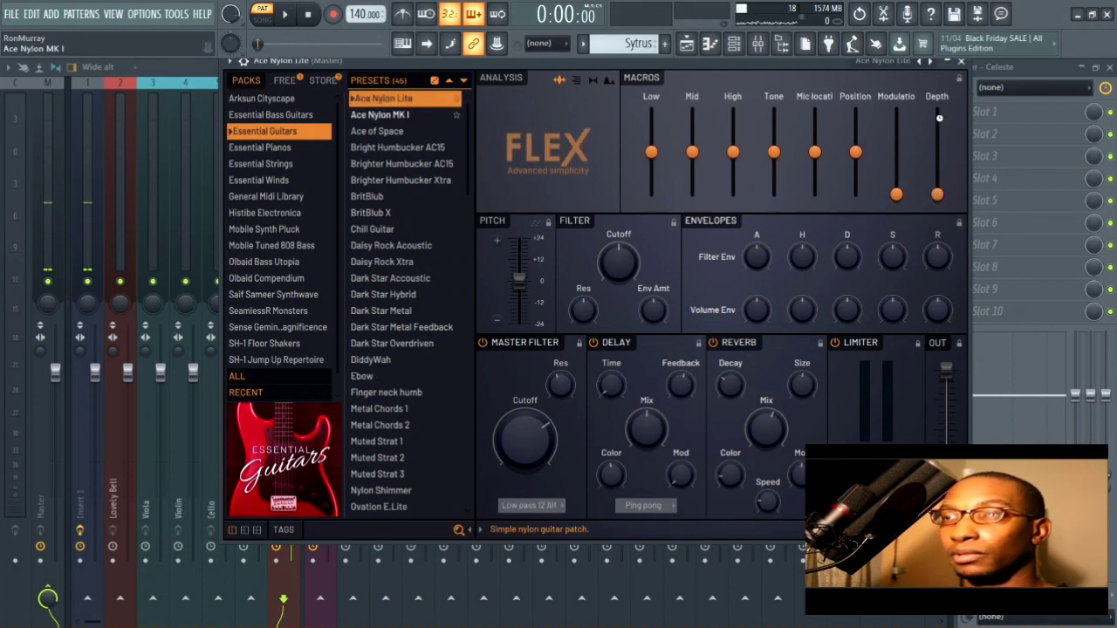
pyautogui.click(961, 64)
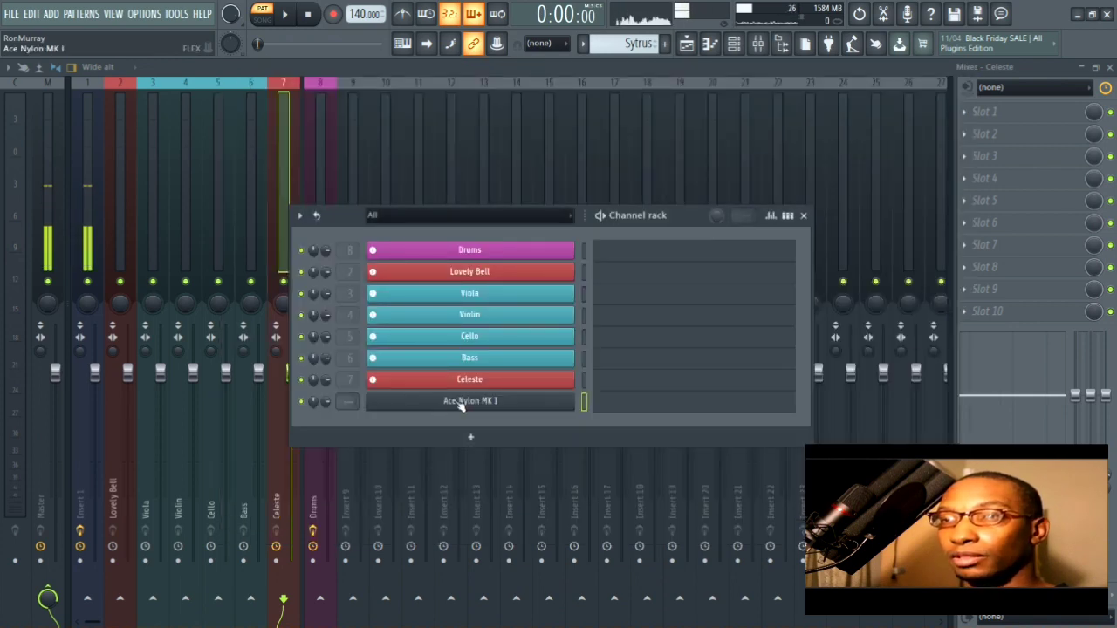
# - Assign the Ace Nylon MK I channel to a new instrument track
pyautogui.rightClick(517, 402)
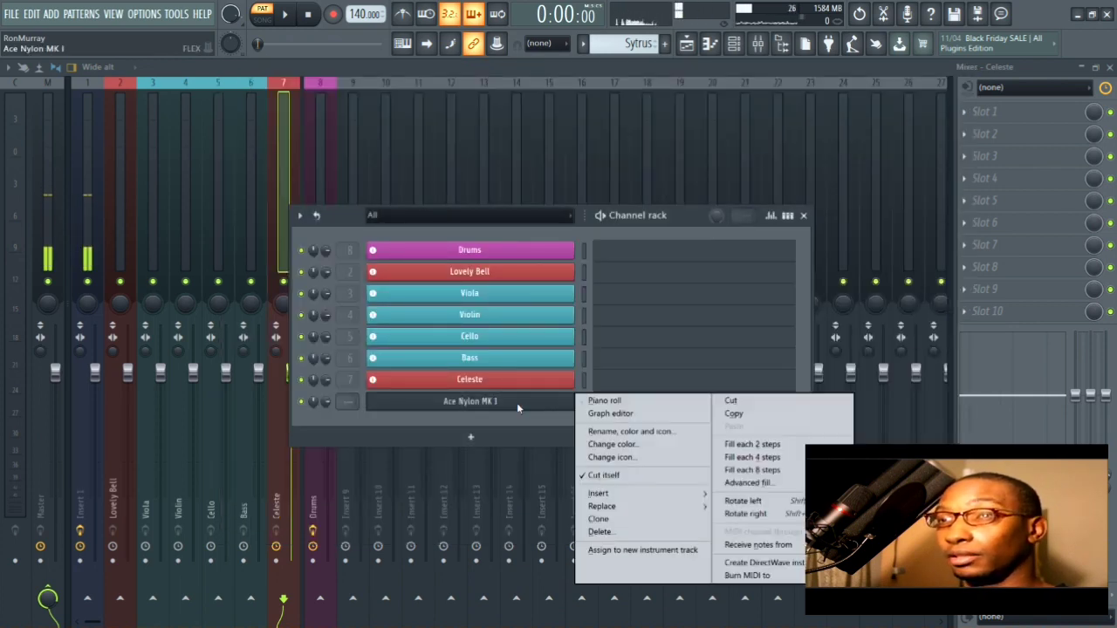
pyautogui.click(601, 549)
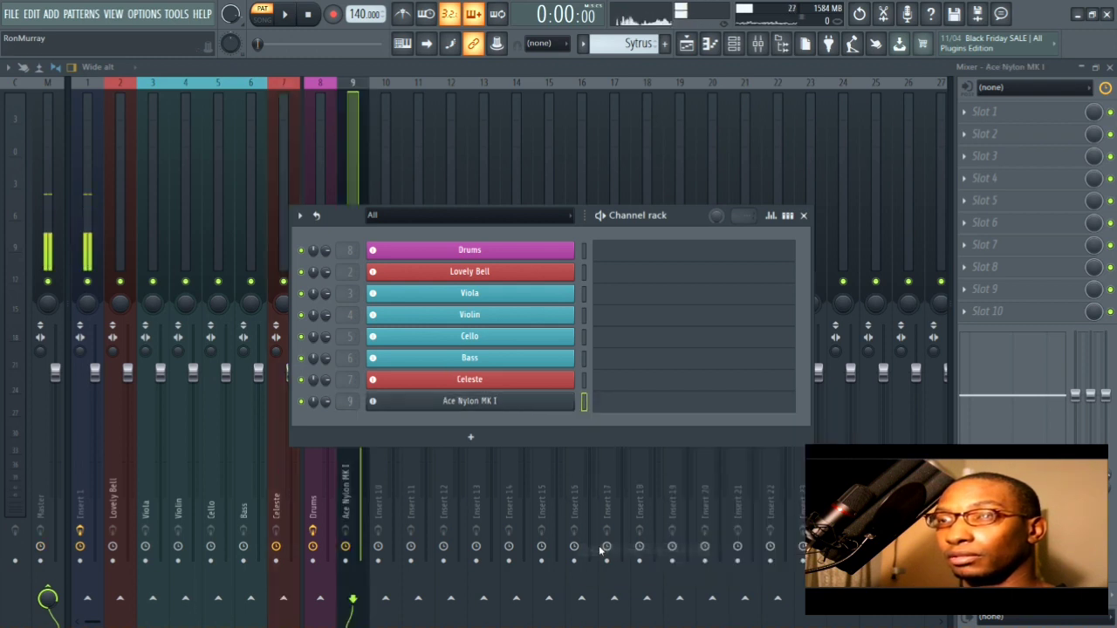
pyautogui.moveTo(672, 237); pyautogui.dragTo(885, 229)
# - Move the Ace Nylon MK I playlist track directly below Celeste and group it with the track above
pyautogui.click(687, 45)
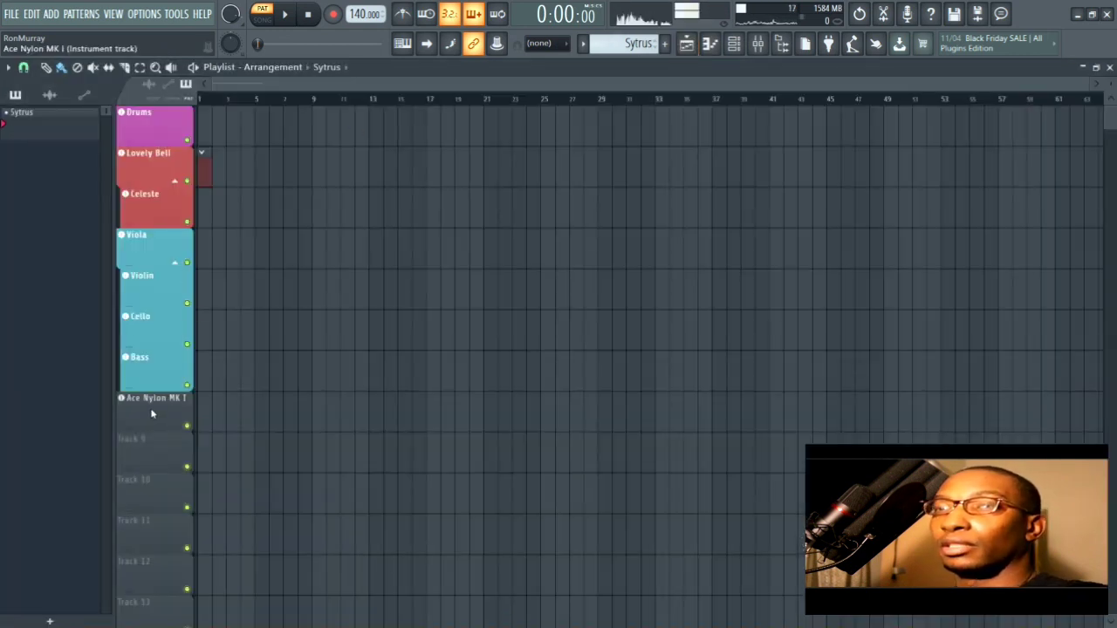
pyautogui.moveTo(151, 413); pyautogui.dragTo(150, 253)
pyautogui.rightClick(151, 251)
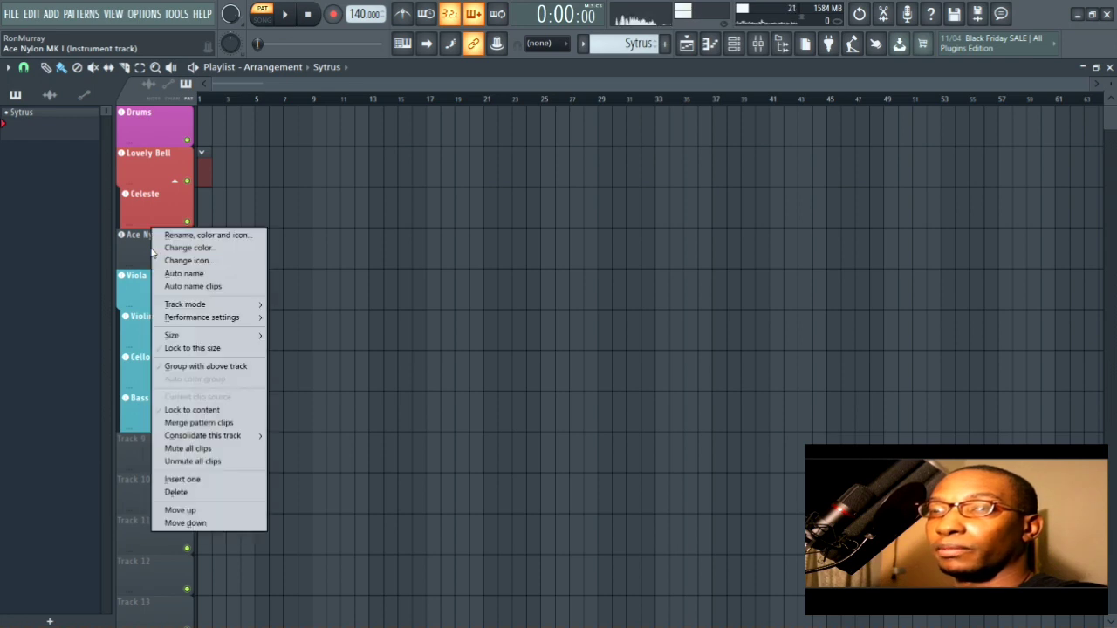
pyautogui.click(183, 366)
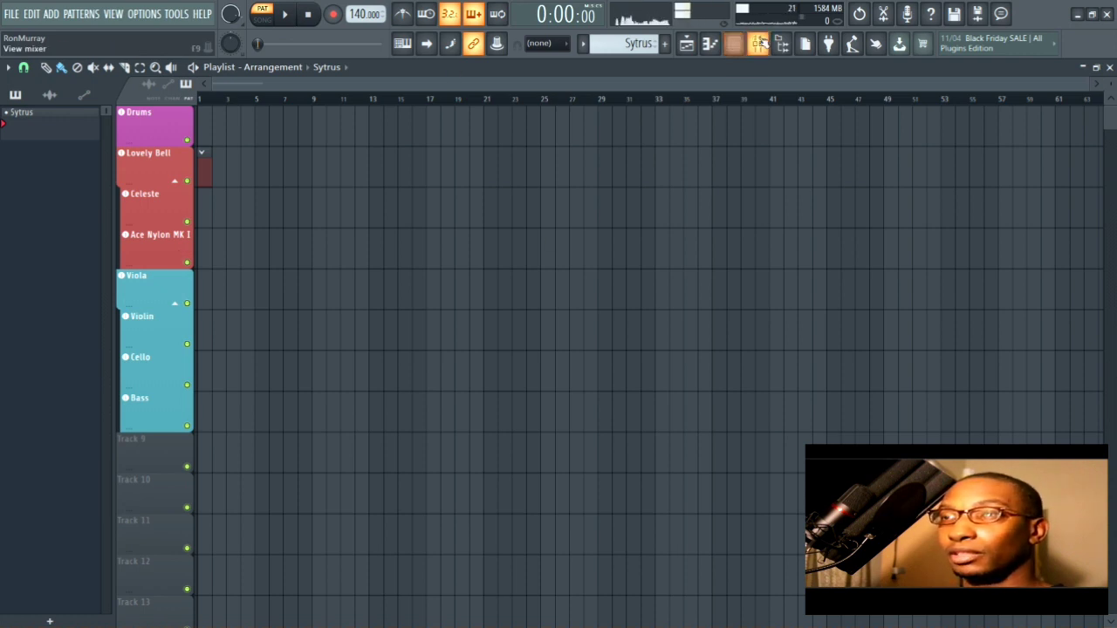
# - Move the Drums mixer track to position 9, directly after Ace Nylon MK I
pyautogui.press('F9')
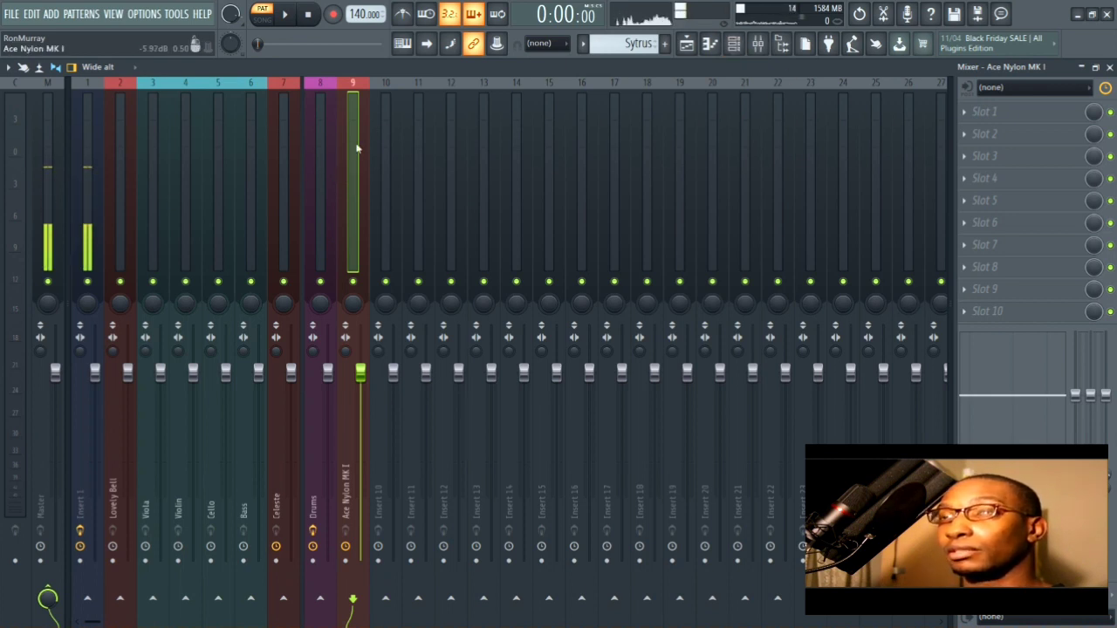
pyautogui.moveTo(382, 134); pyautogui.dragTo(477, 121)
pyautogui.click(85, 120)
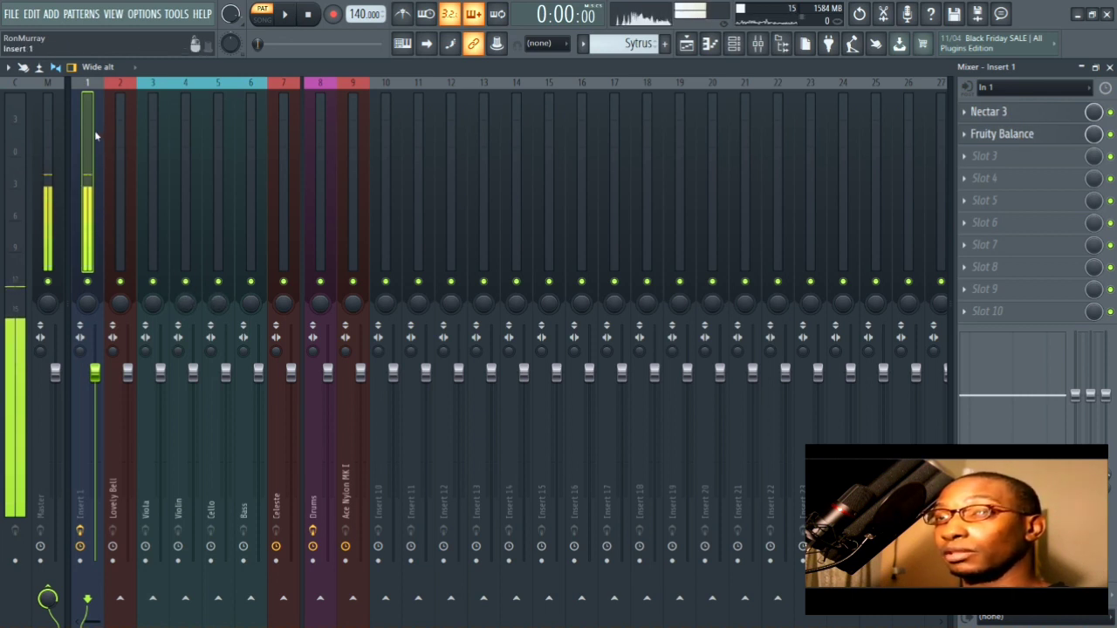
pyautogui.click(131, 150)
pyautogui.click(321, 144)
pyautogui.click(338, 142)
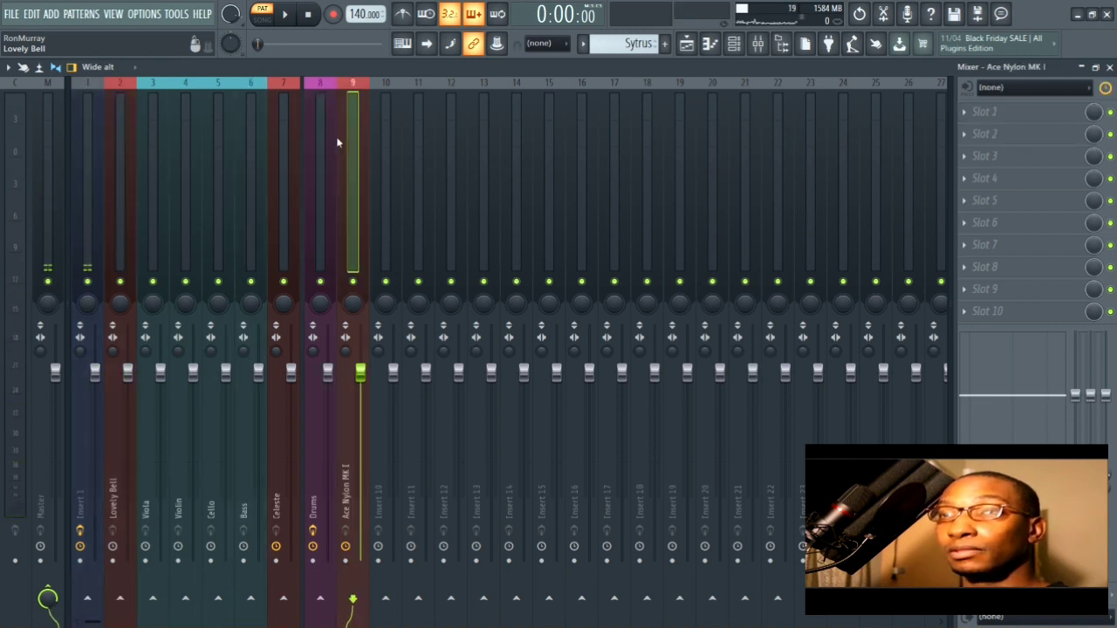
pyautogui.click(323, 142)
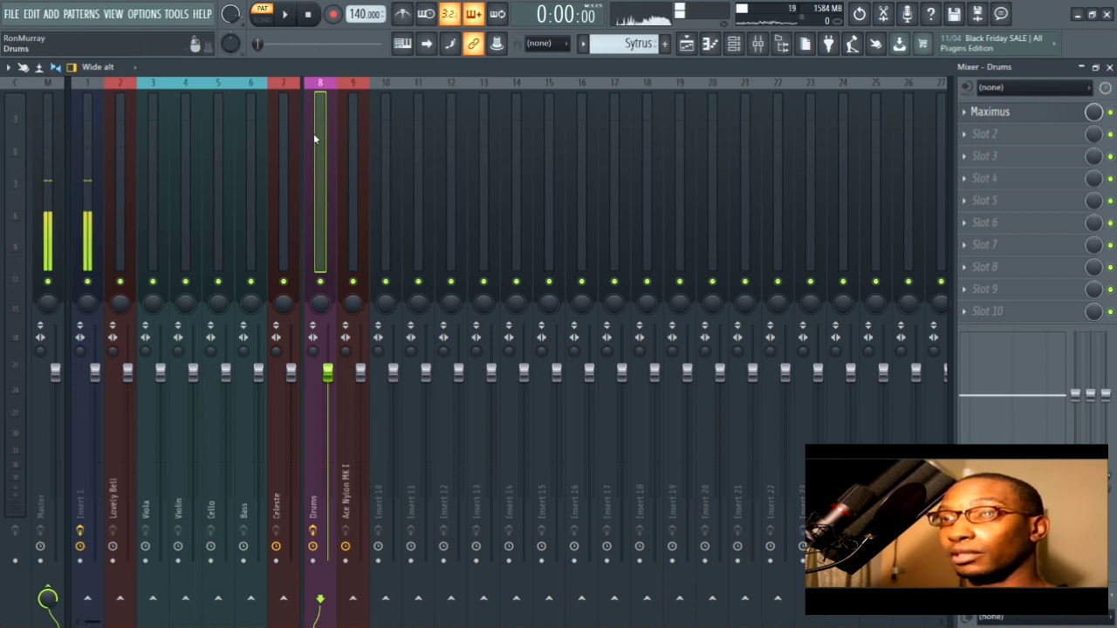
pyautogui.hotkey('alt', 'Right')
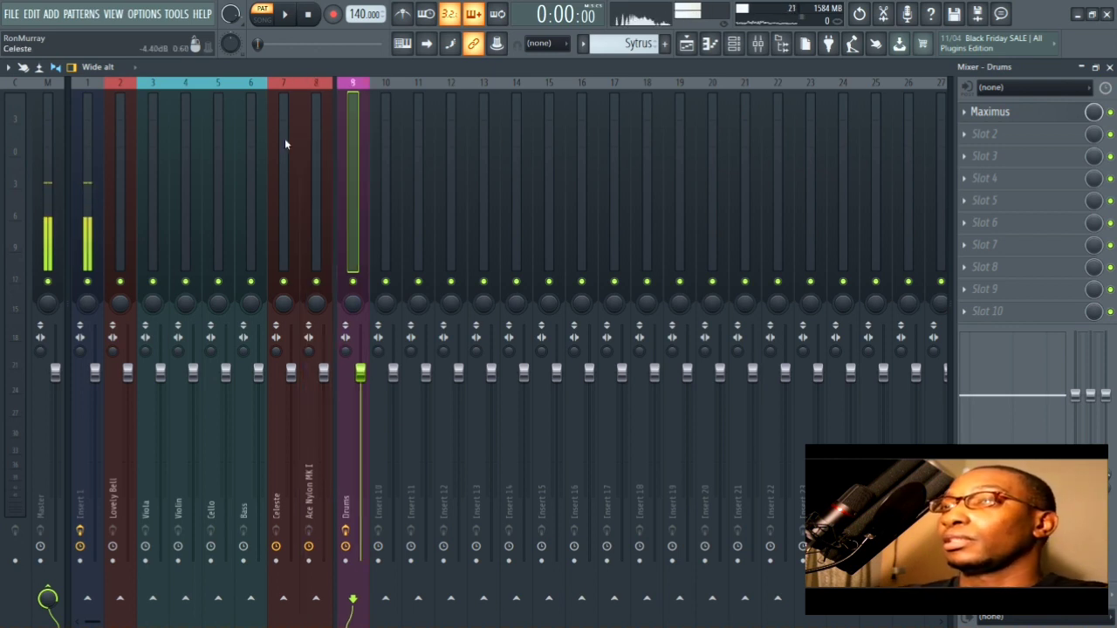
# - Apply the Drums track's purple colour to the mixer tracks from Drums through Insert 16
pyautogui.click(394, 130)
pyautogui.moveTo(547, 123); pyautogui.dragTo(392, 142)
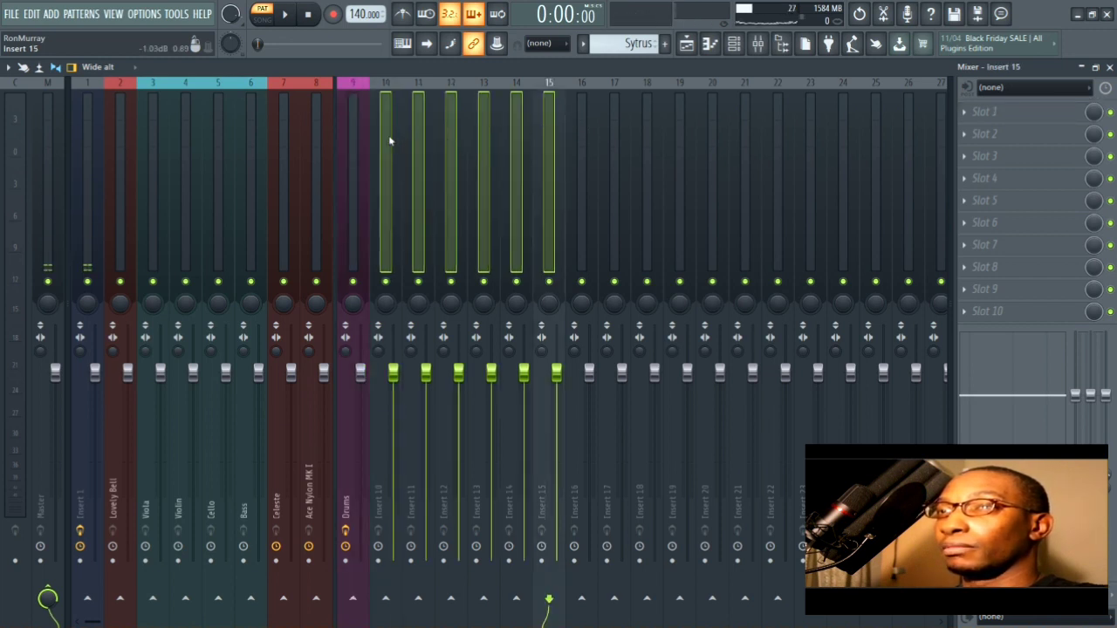
pyautogui.moveTo(580, 127); pyautogui.dragTo(357, 149)
pyautogui.press('F2')
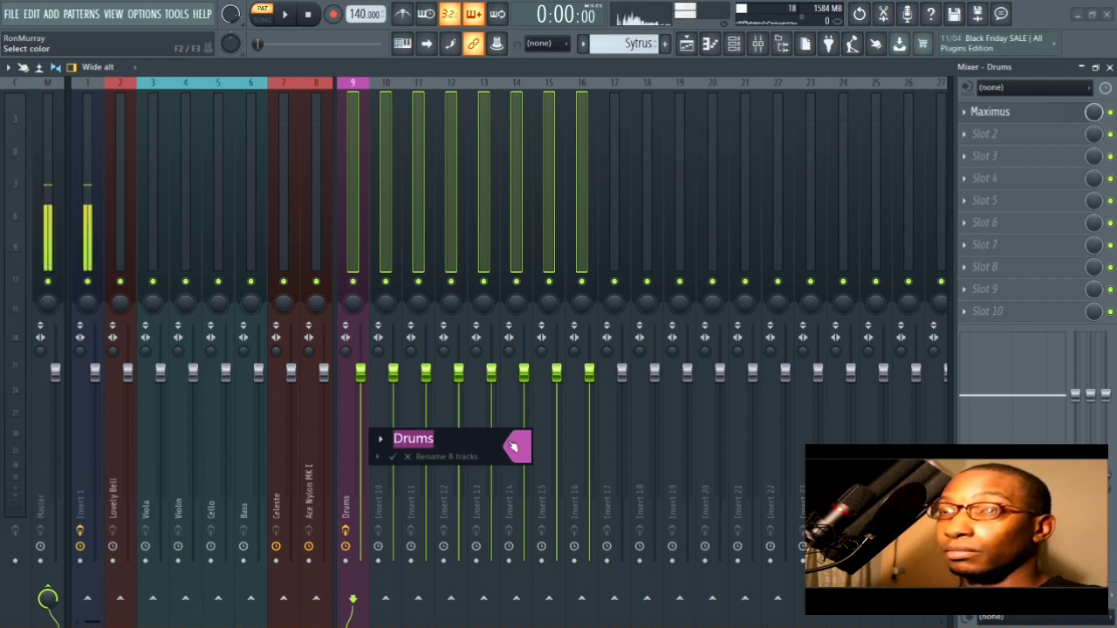
pyautogui.press('Return')
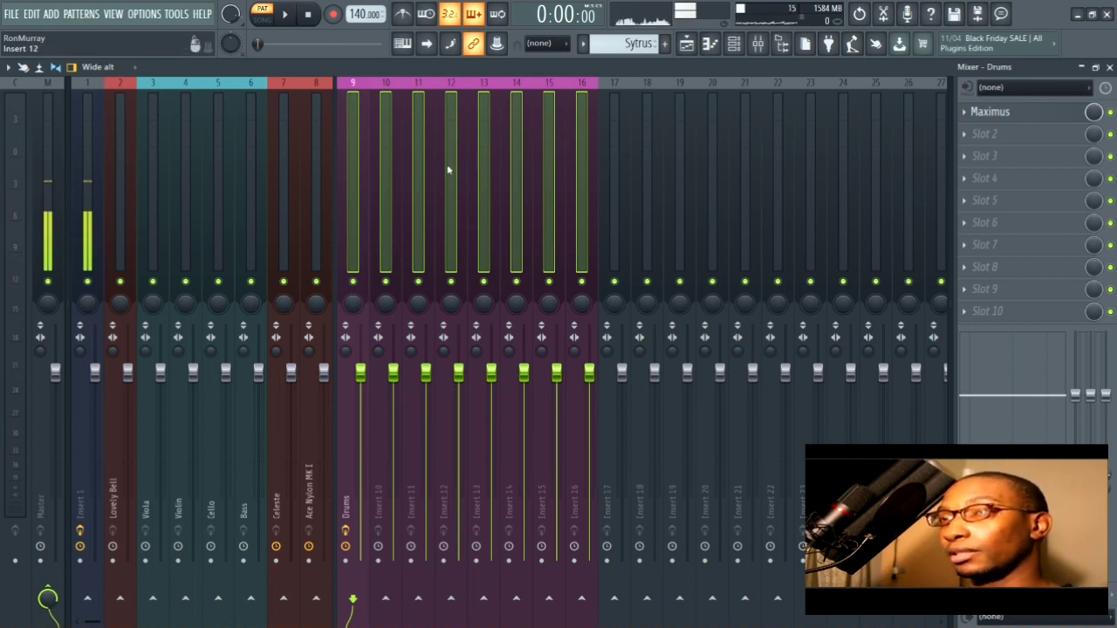
# - Put a separator before the Insert 17 mixer track, directly after the purple drum tracks
pyautogui.click(583, 118)
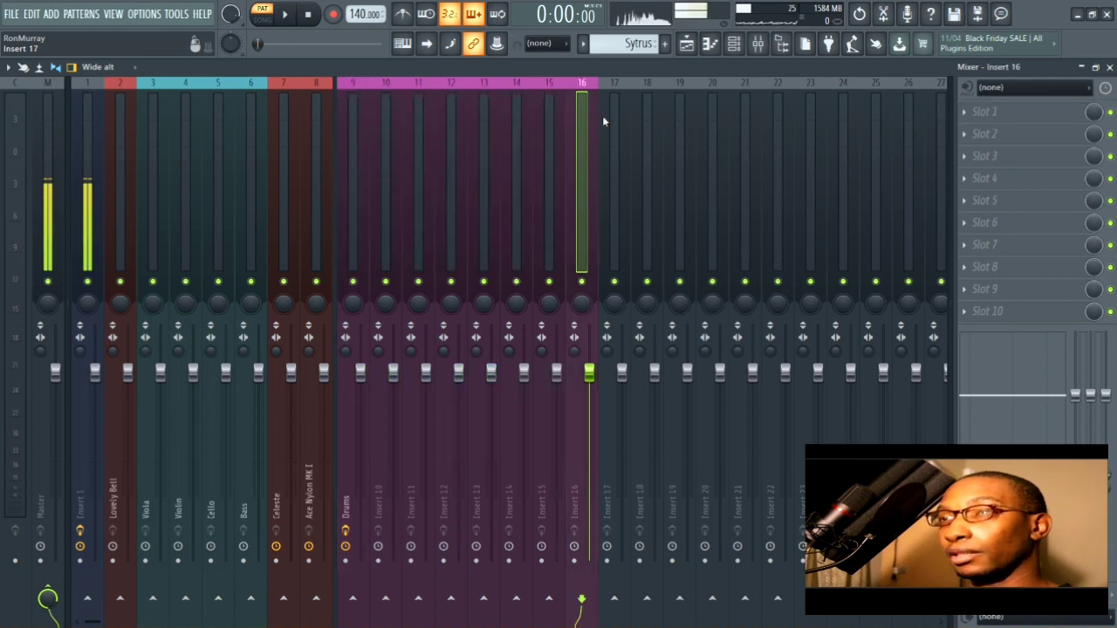
pyautogui.click(609, 117)
pyautogui.rightClick(609, 117)
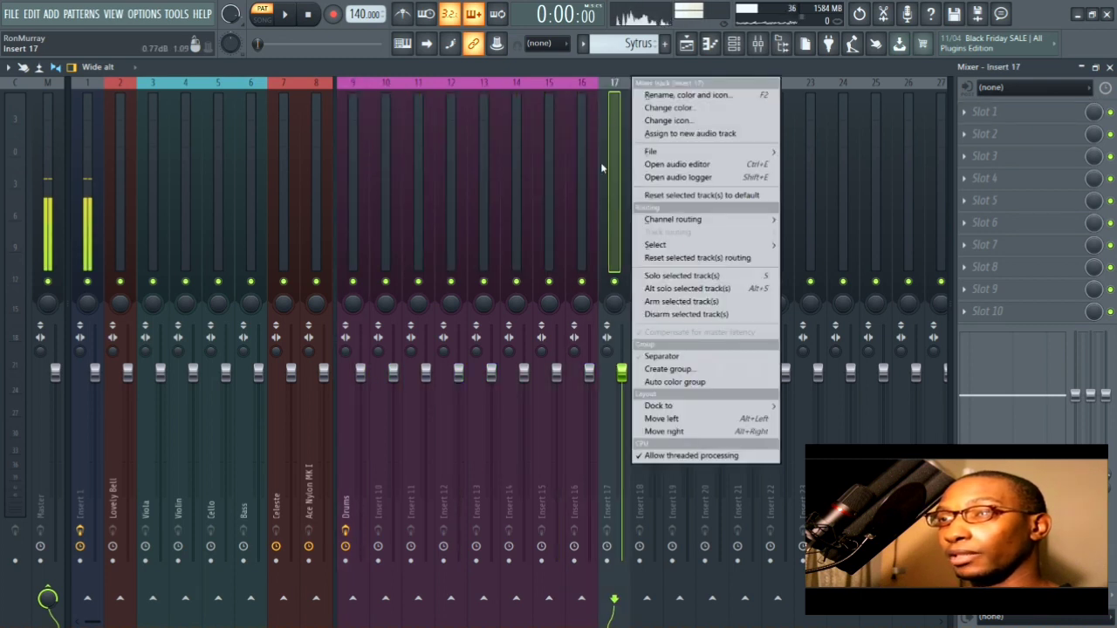
pyautogui.click(662, 356)
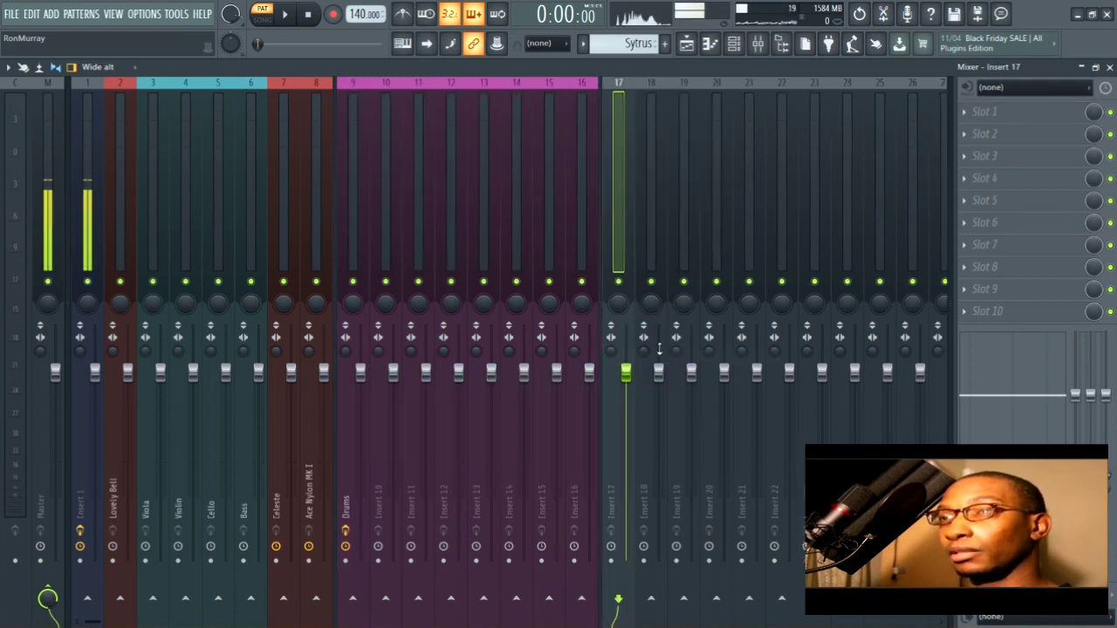
# - Compare the Celeste, Ace Nylon MK I and purple drum tracks in the mixer with the playlist track order
pyautogui.click(283, 131)
pyautogui.click(316, 131)
pyautogui.click(291, 128)
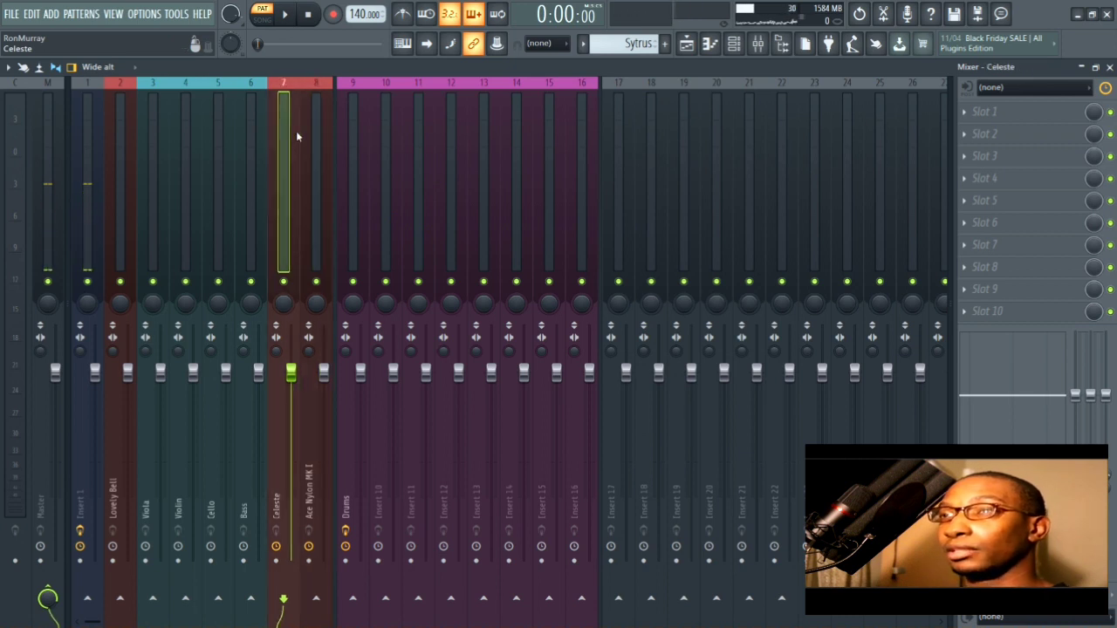
pyautogui.click(306, 132)
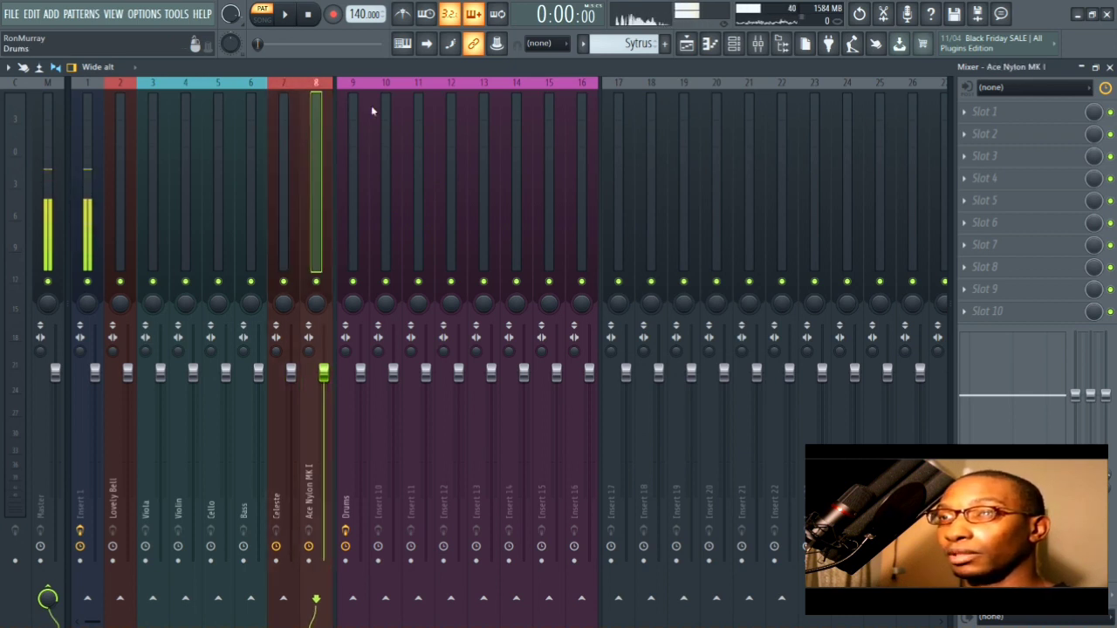
pyautogui.press('F5')
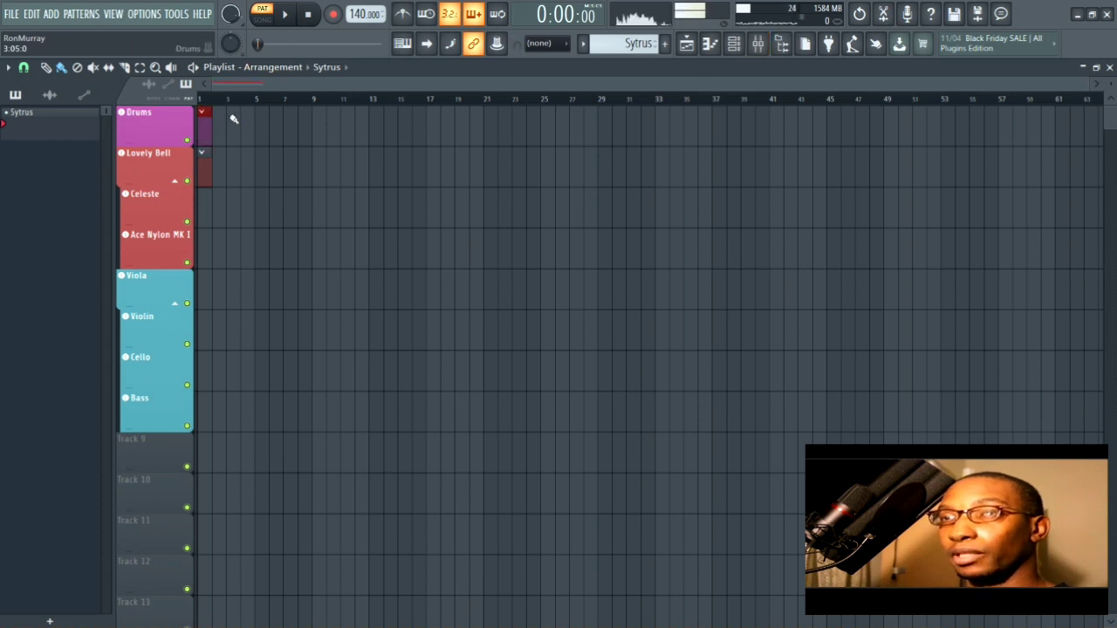
pyautogui.click(758, 42)
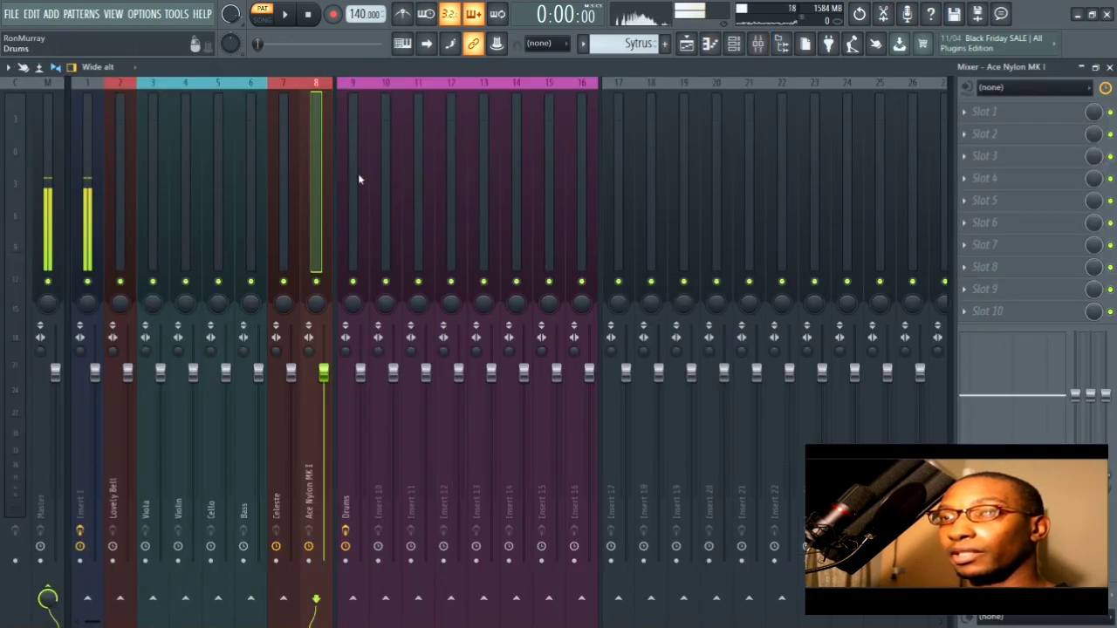
pyautogui.moveTo(356, 175); pyautogui.dragTo(567, 143)
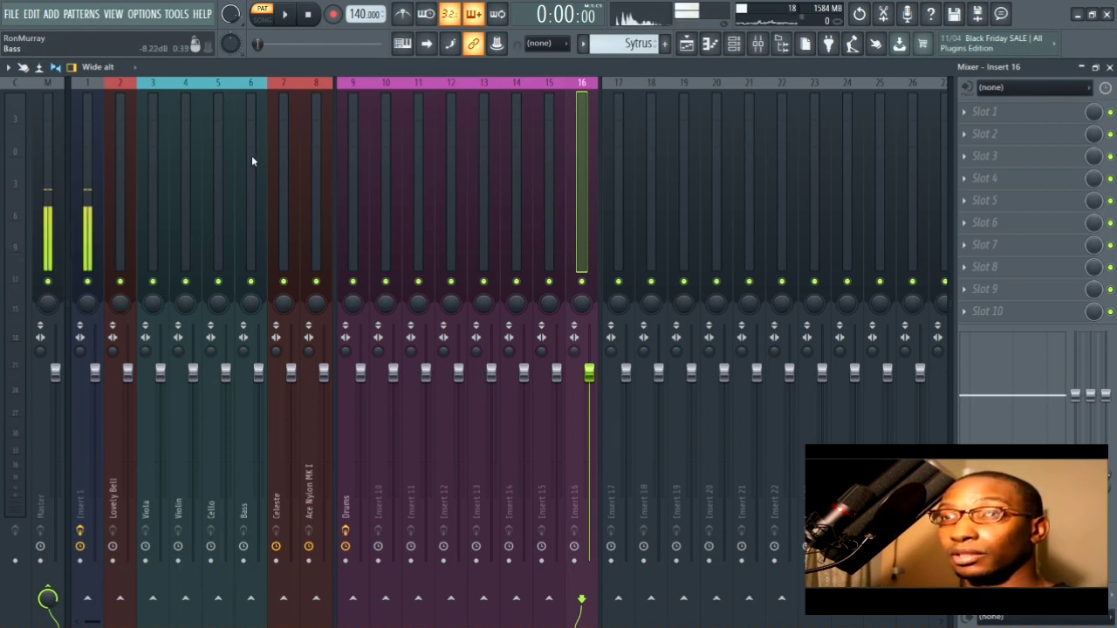
# - Move the Lovely Bell mixer track to position 6, between Bass and Celeste
pyautogui.click(129, 159)
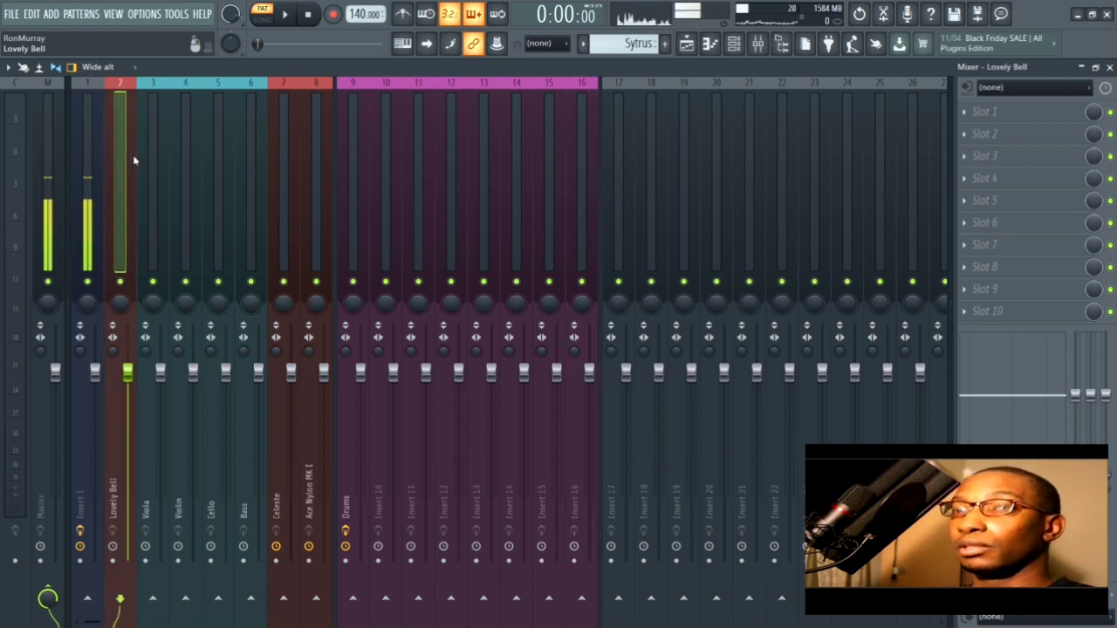
pyautogui.hotkey('alt', 'Right')
pyautogui.hotkey('alt', 'Right')
pyautogui.hotkey('alt', 'Right')
pyautogui.hotkey('alt', 'Right')
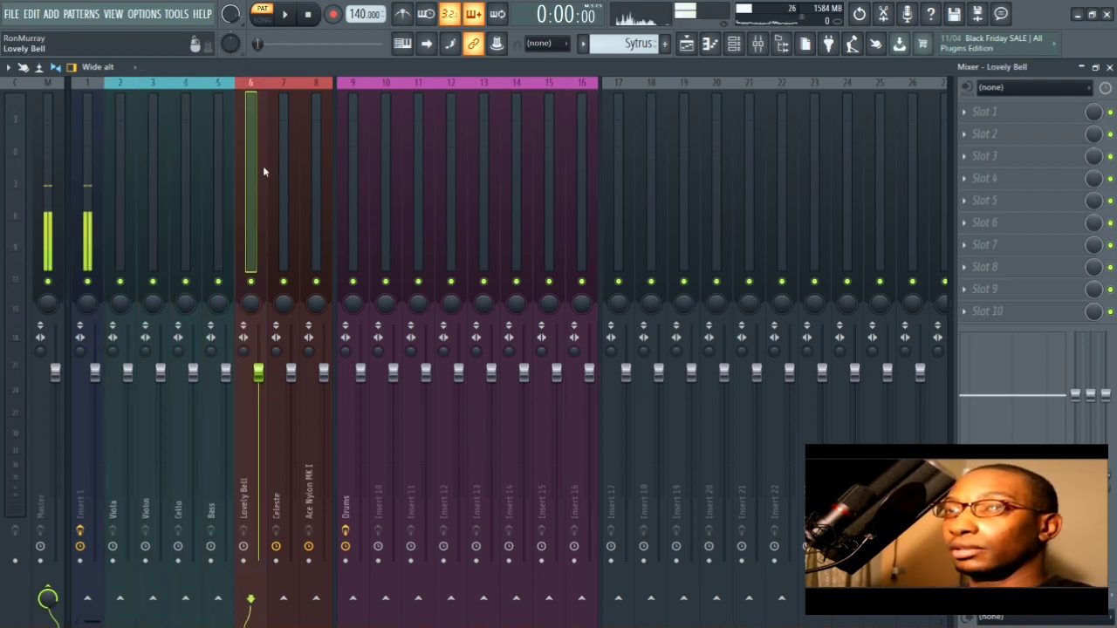
# - Move the Lovely Bell, Celeste and Ace Nylon MK I mixer tracks together to positions 2 to 4, ahead of Viola
pyautogui.click(307, 140)
pyautogui.moveTo(303, 137); pyautogui.dragTo(259, 145)
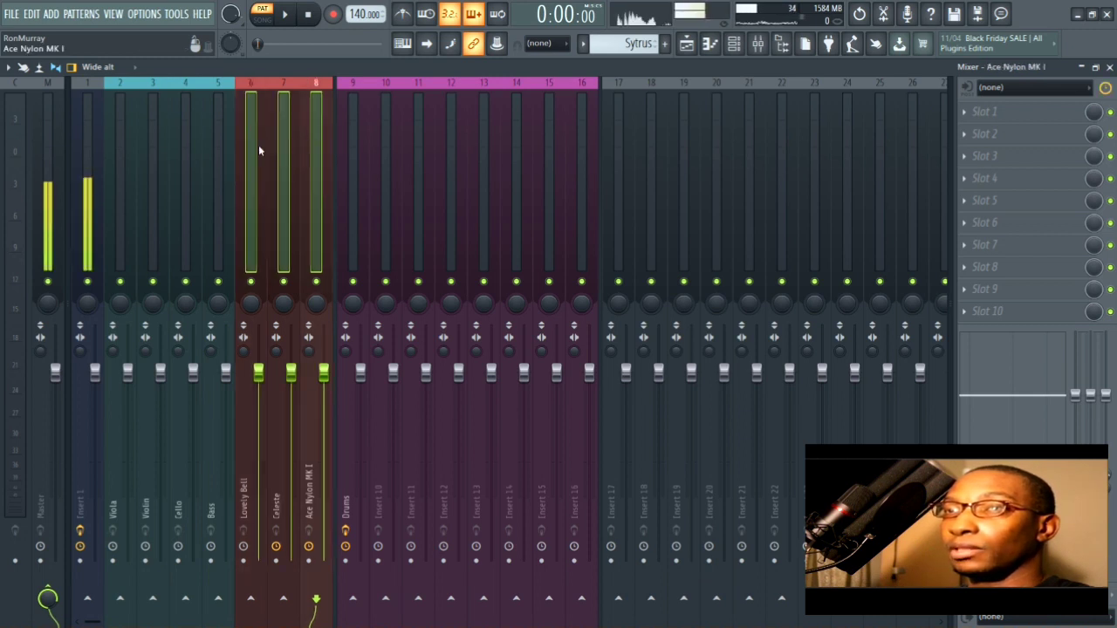
pyautogui.hotkey('alt', 'Left')
pyautogui.hotkey('alt', 'Left')
pyautogui.hotkey('alt', 'Left')
pyautogui.hotkey('alt', 'Left')
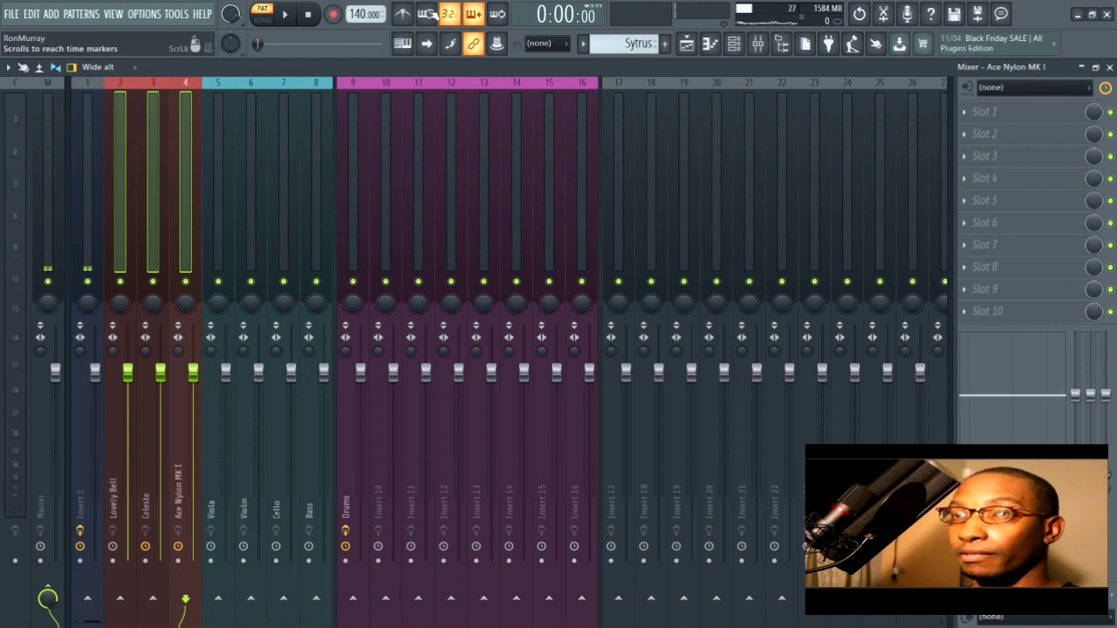
# - Sort the channels in the channel rack by track number
pyautogui.click(759, 44)
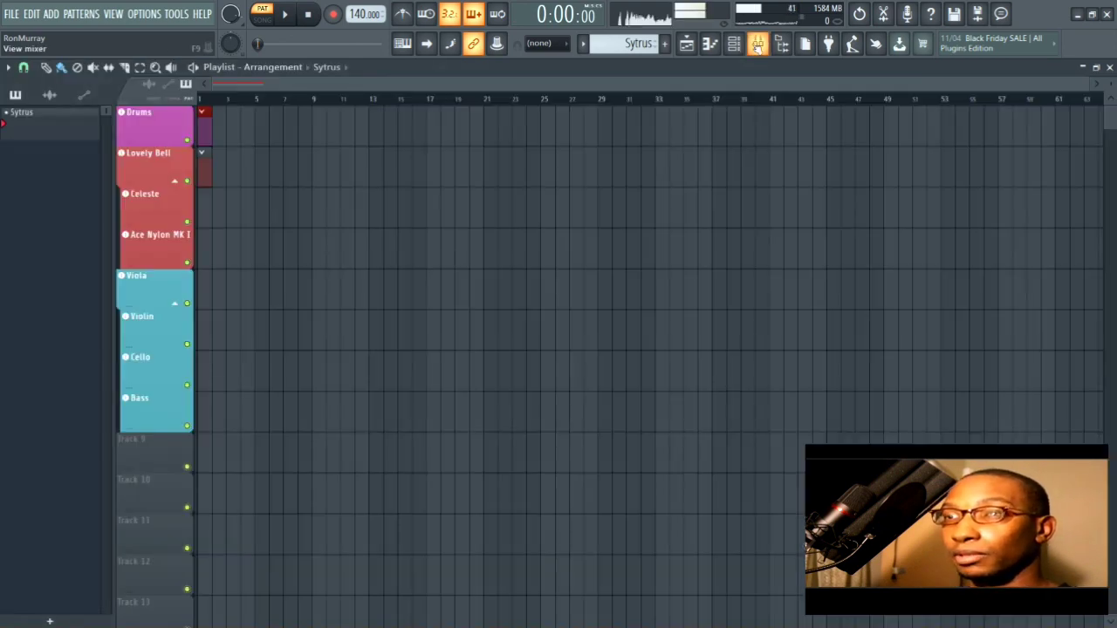
pyautogui.click(734, 44)
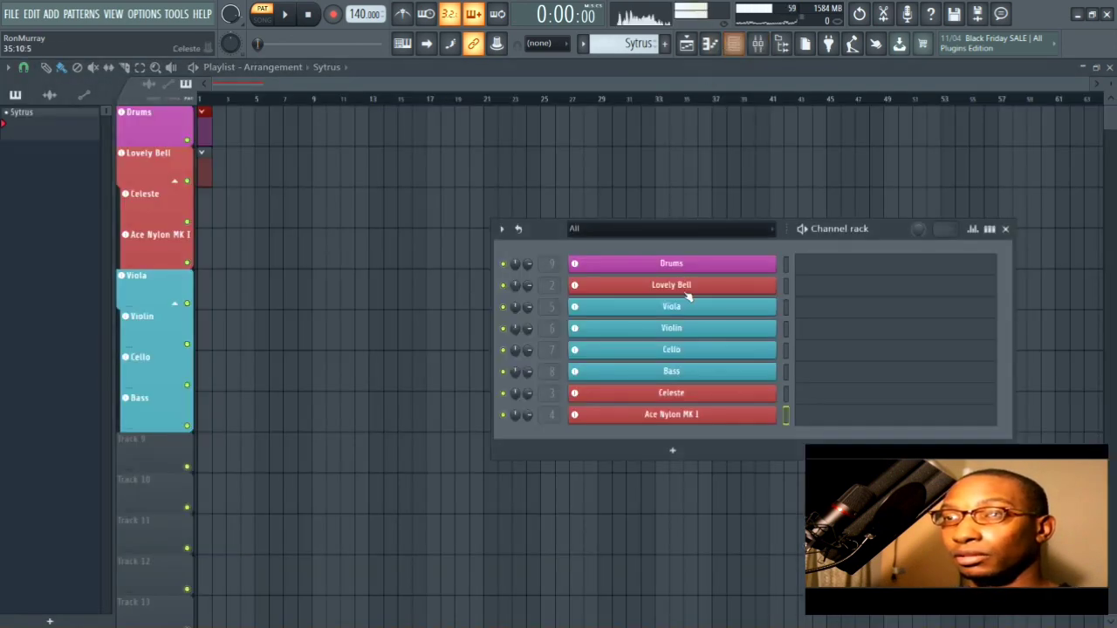
pyautogui.click(501, 228)
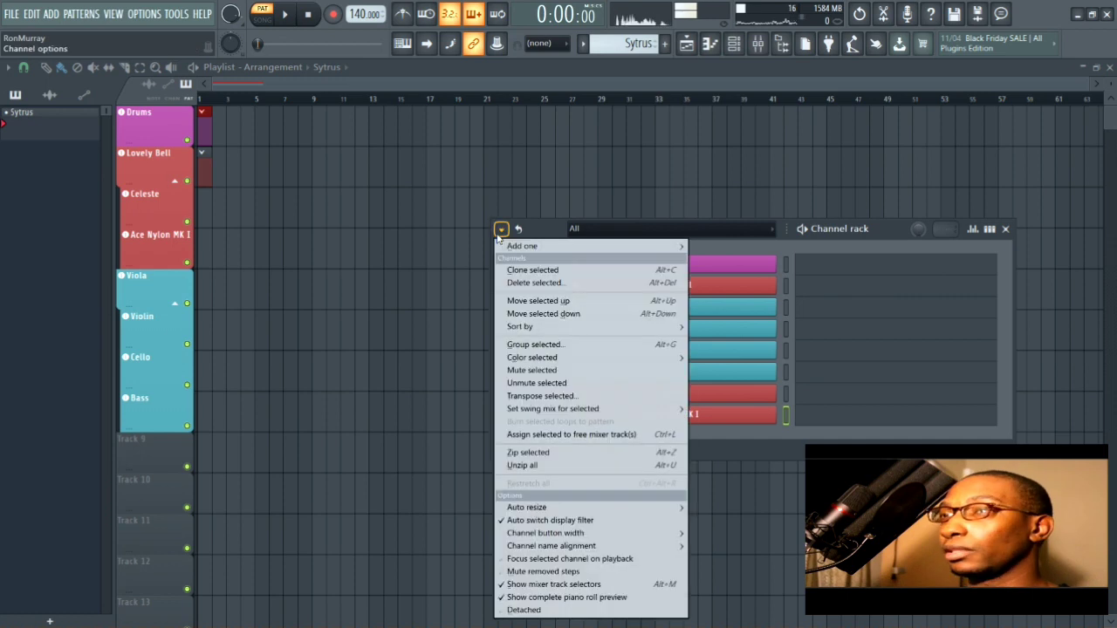
pyautogui.moveTo(556, 329)
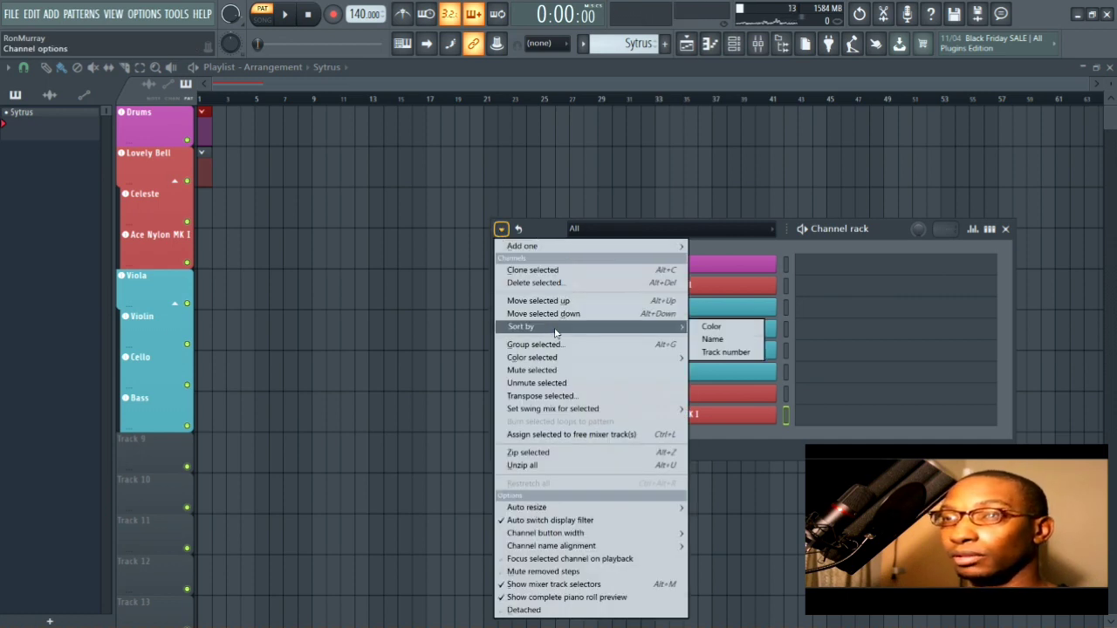
pyautogui.click(703, 352)
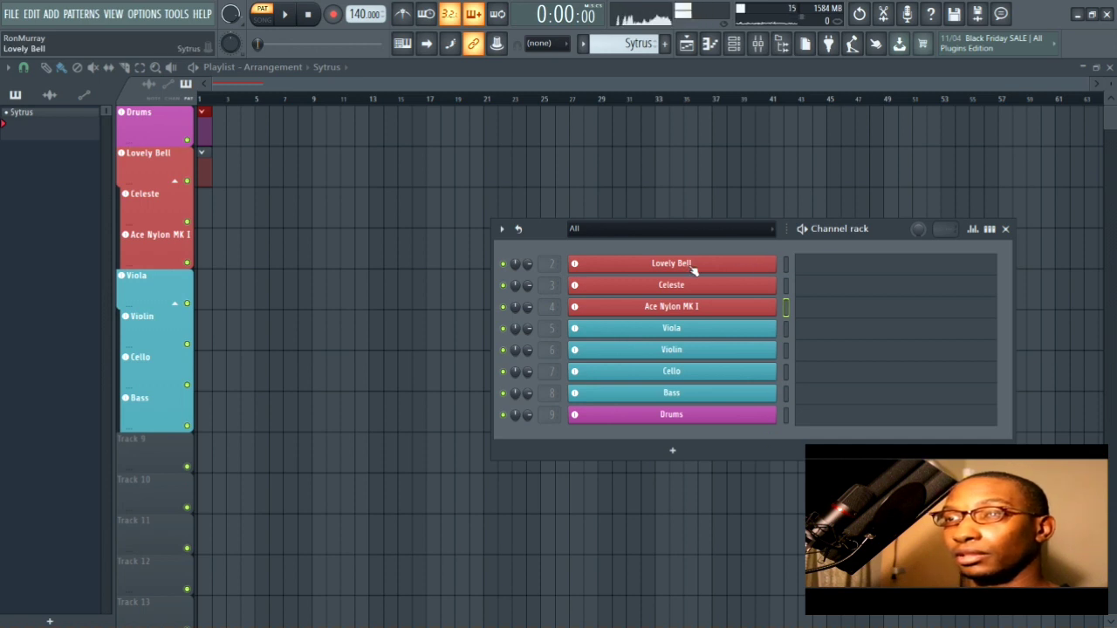
# - Compare the Lovely Bell, Celeste and Ace Nylon MK I mixer tracks with the channel order in the channel rack
pyautogui.press('F9')
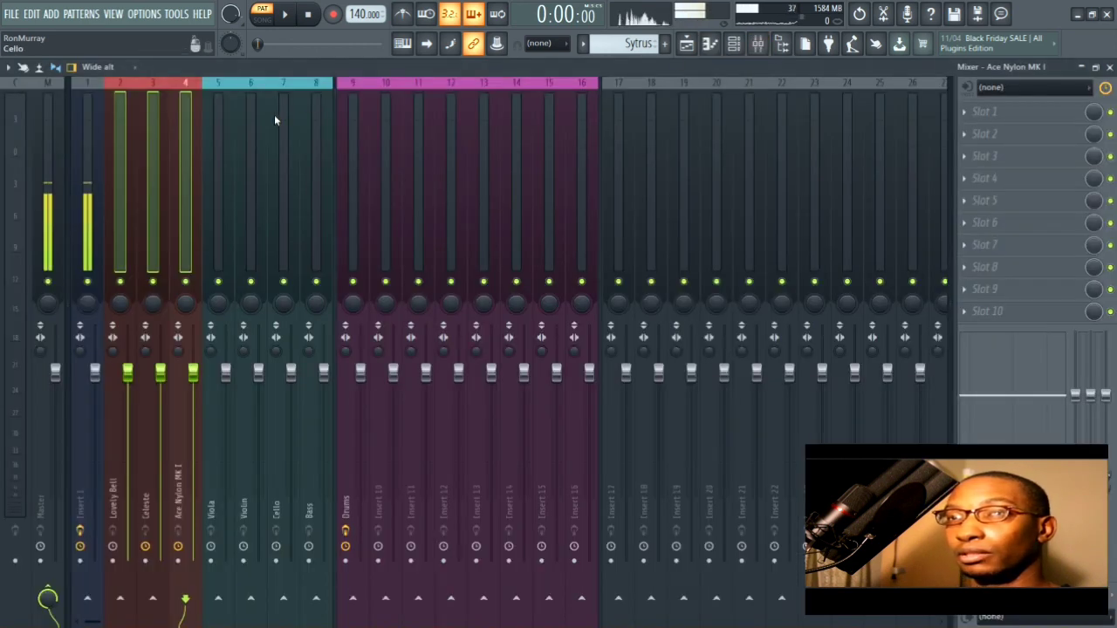
pyautogui.click(121, 118)
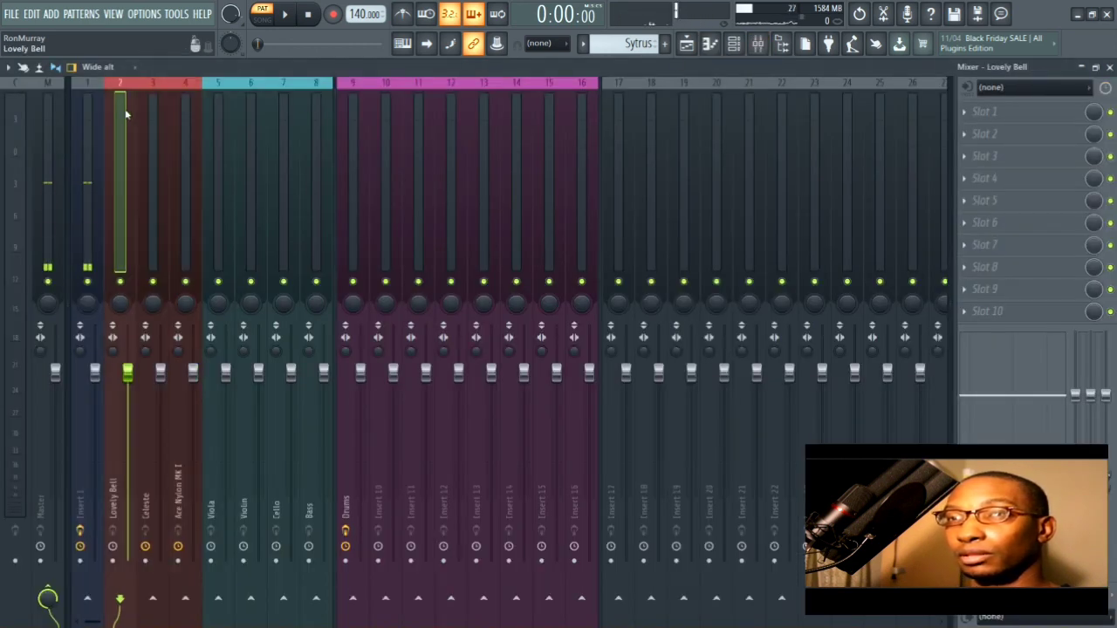
pyautogui.click(1109, 68)
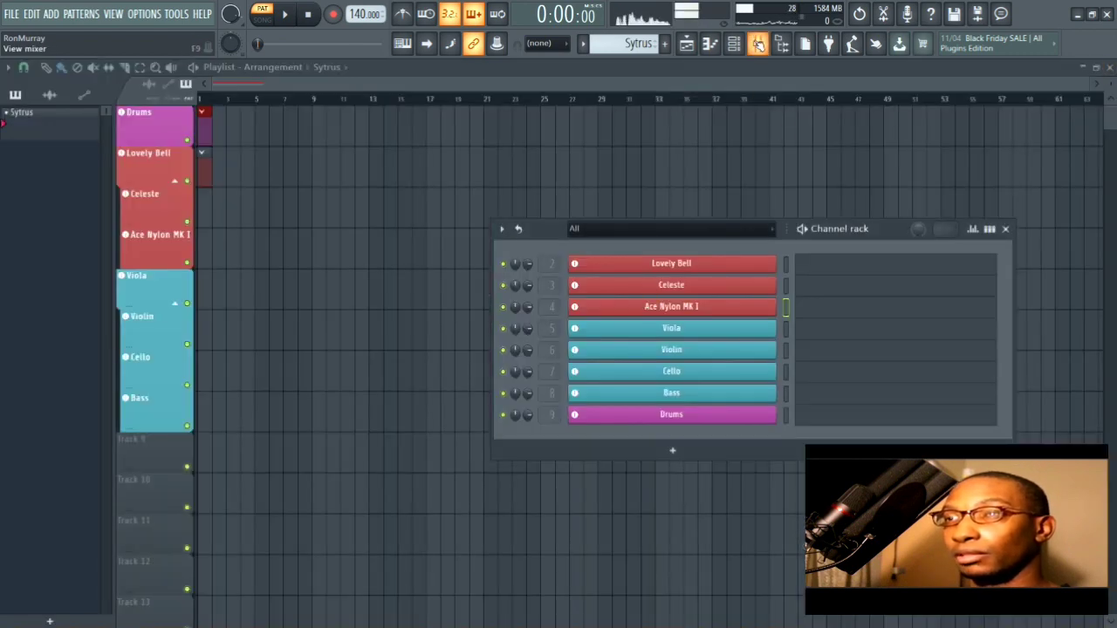
pyautogui.click(757, 43)
pyautogui.click(158, 154)
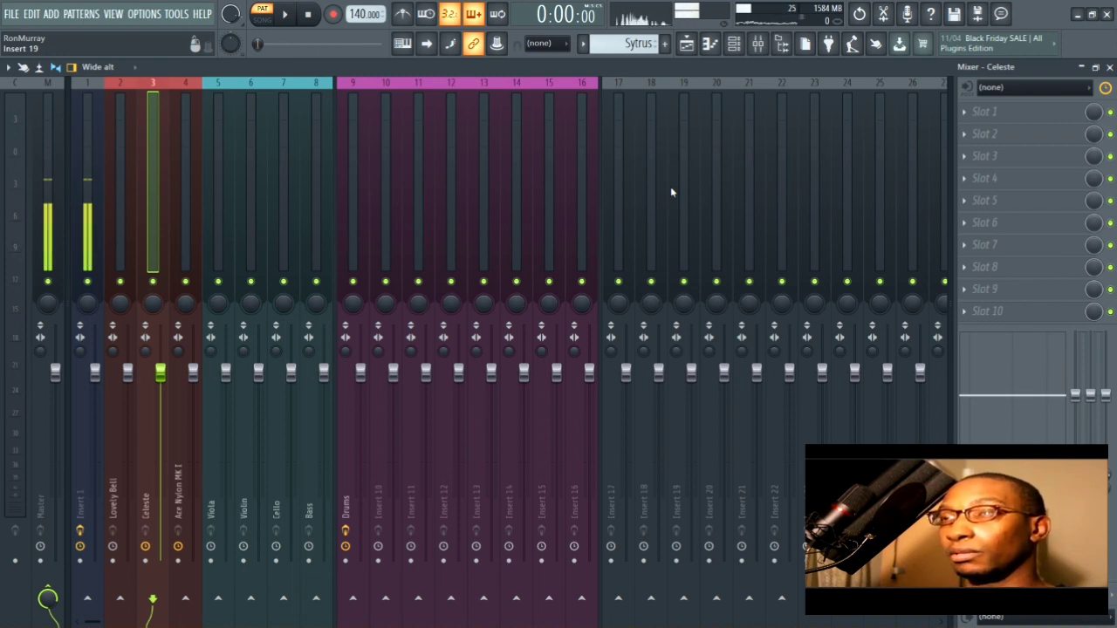
pyautogui.click(120, 137)
pyautogui.click(191, 130)
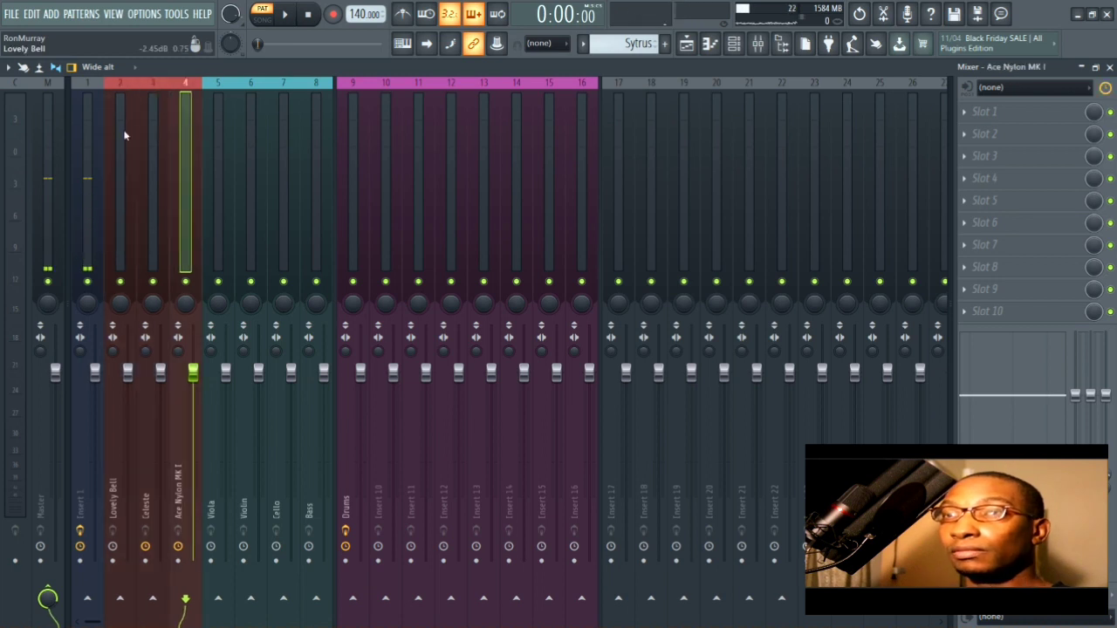
pyautogui.moveTo(113, 137); pyautogui.dragTo(169, 125)
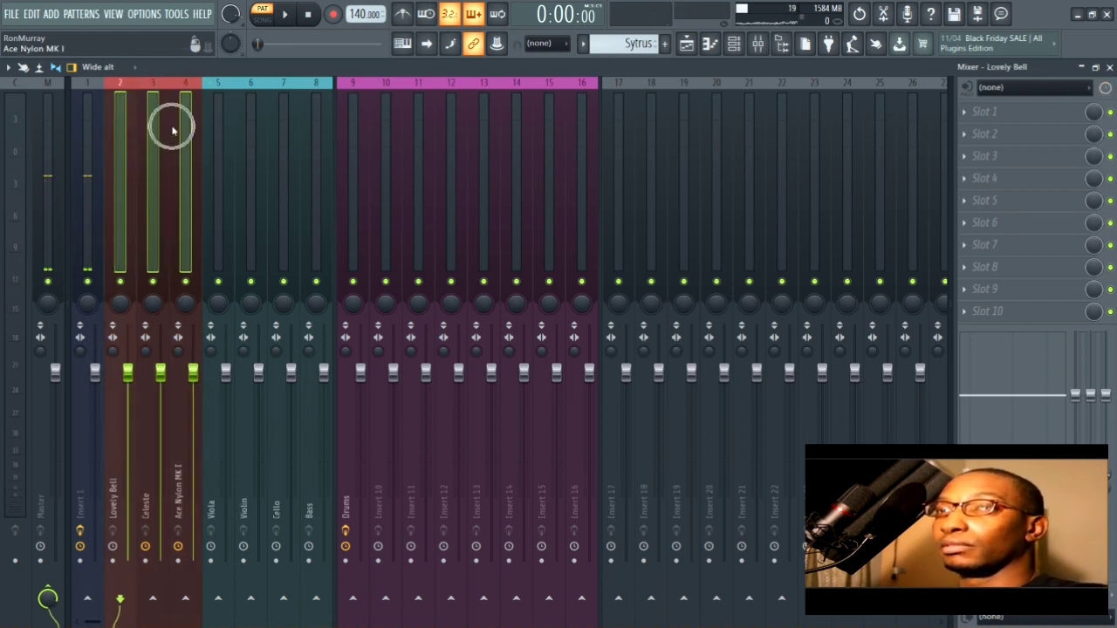
# - Dock the Insert 1 mixer track to the right side of the mixer
pyautogui.click(86, 148)
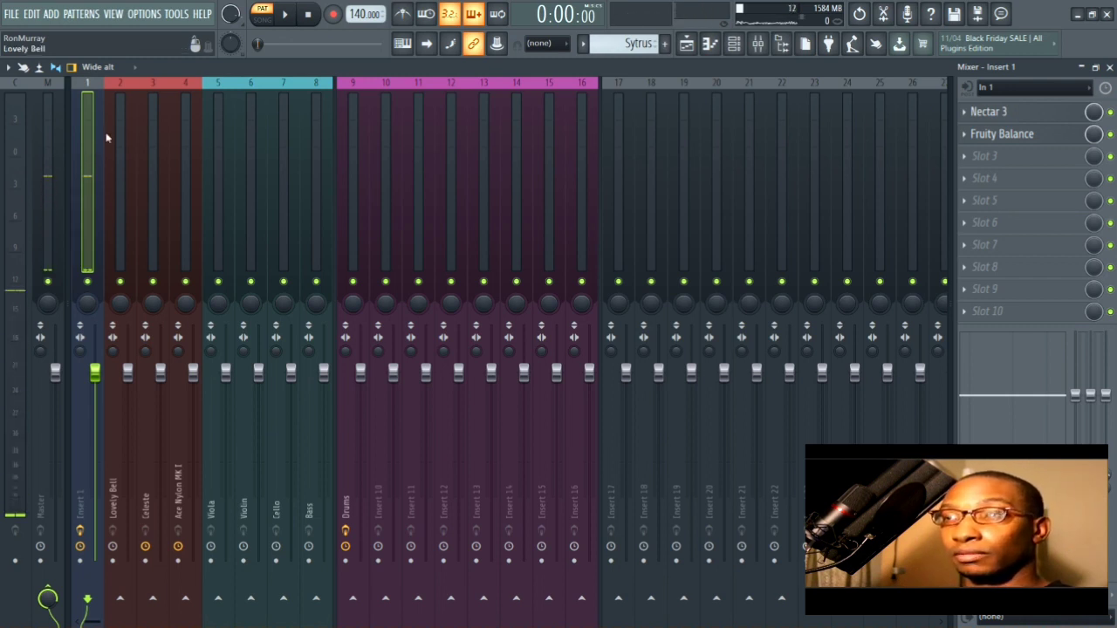
pyautogui.rightClick(91, 137)
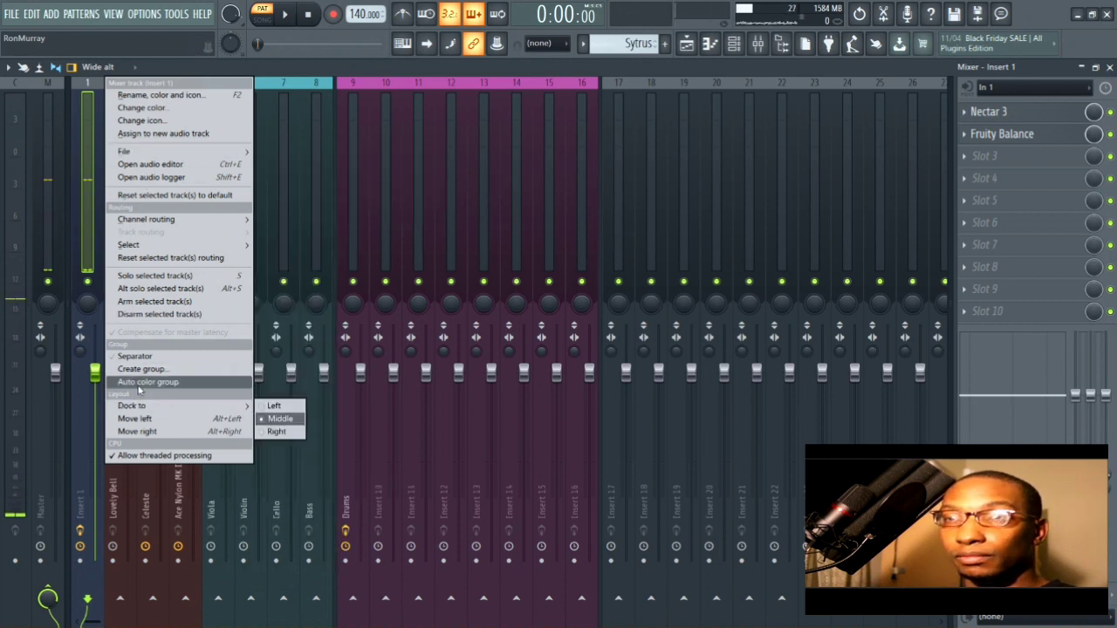
pyautogui.click(278, 432)
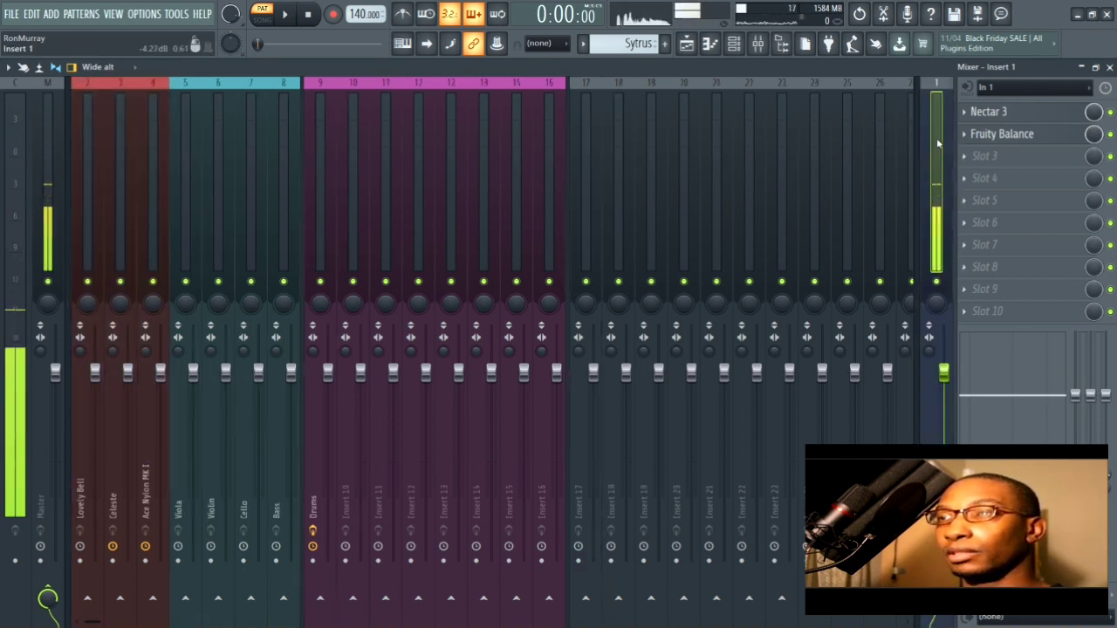
# - Review the mixer tracks from Lovely Bell to Insert 16 and the docked Insert 1 against the channel rack order
pyautogui.click(83, 122)
pyautogui.click(530, 122)
pyautogui.click(549, 122)
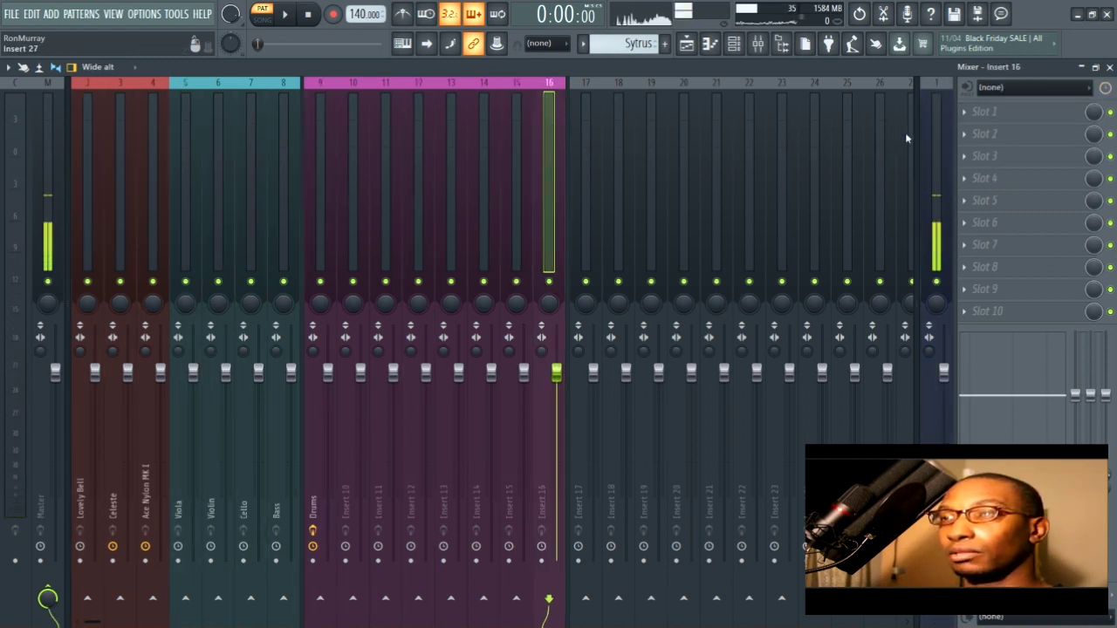
pyautogui.click(936, 170)
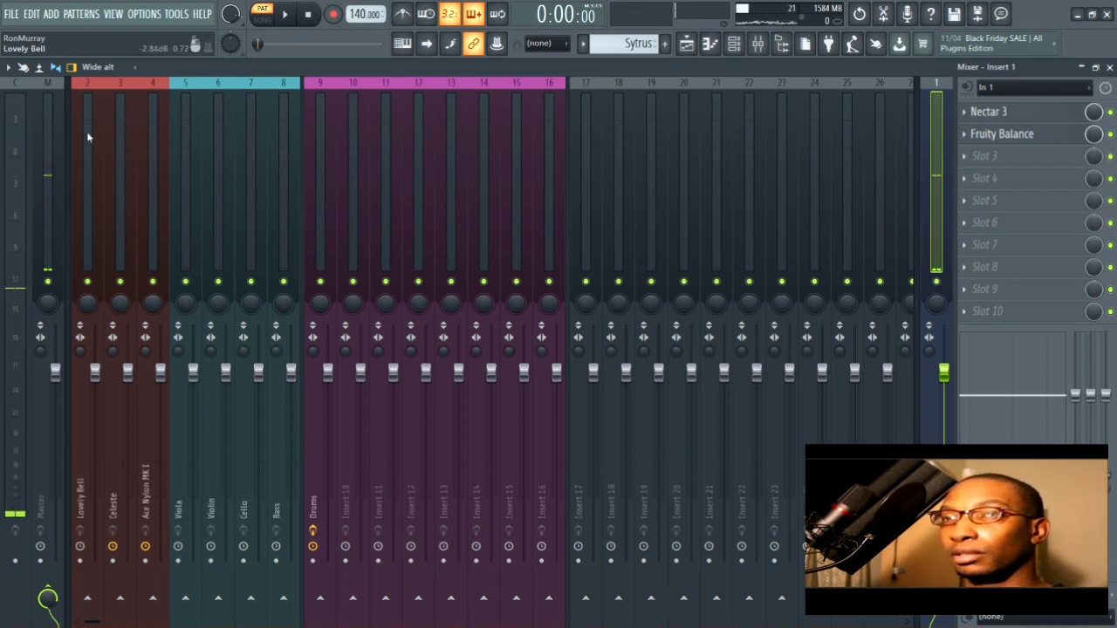
pyautogui.click(219, 131)
pyautogui.click(516, 133)
pyautogui.click(542, 131)
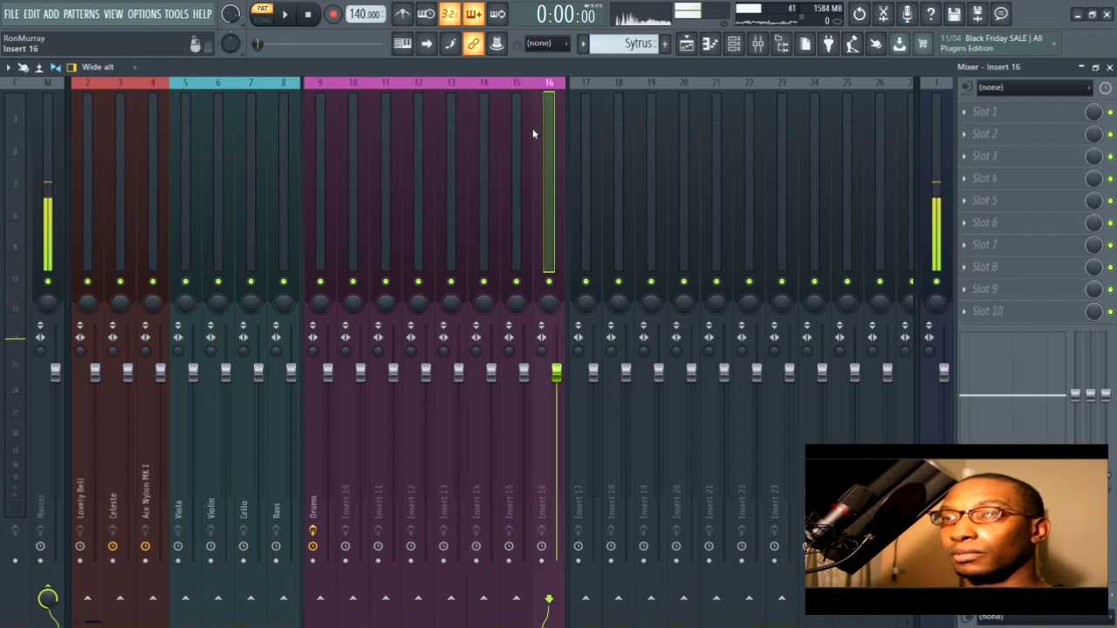
pyautogui.click(91, 137)
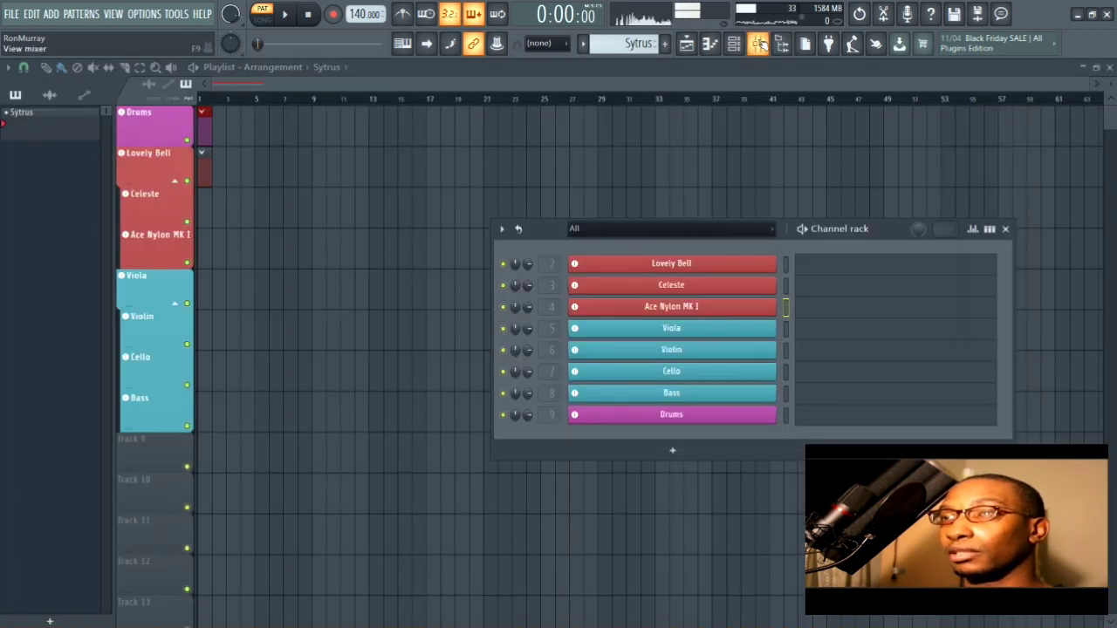
pyautogui.click(713, 41)
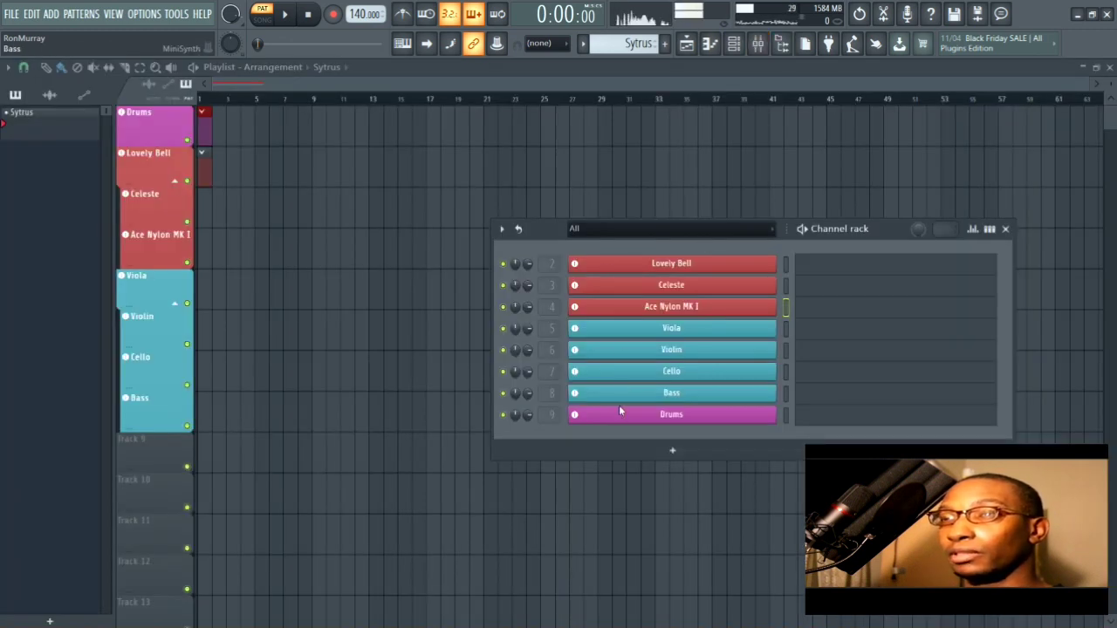
pyautogui.click(758, 44)
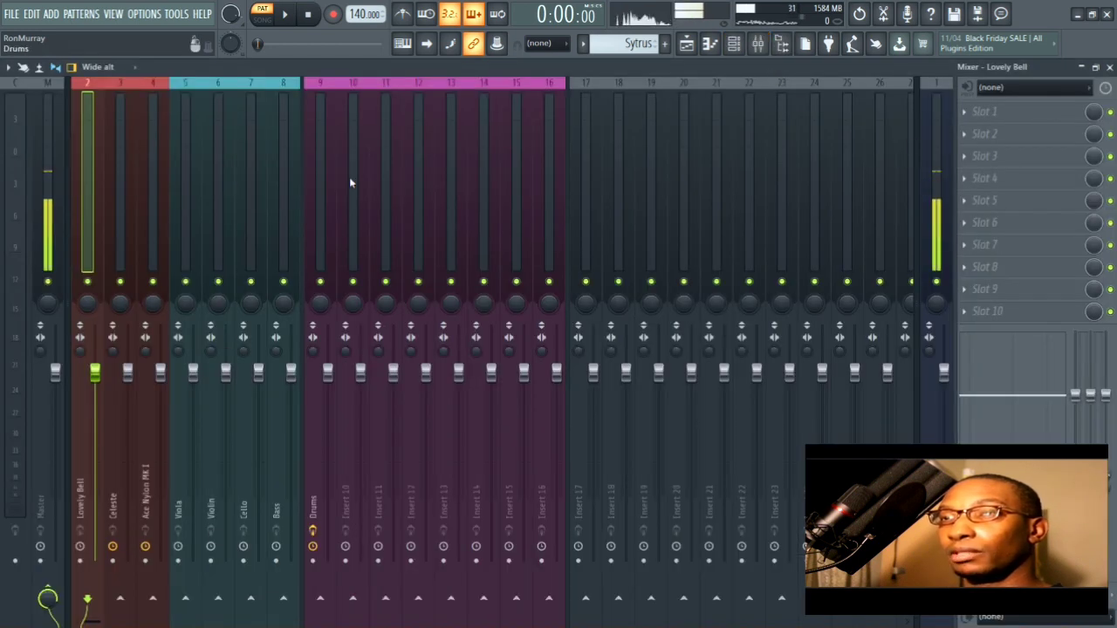
# - Dock the mixer tracks Insert 120 through Insert 125 to the right side, beside Insert 1
pyautogui.moveTo(74, 181); pyautogui.dragTo(75, 228)
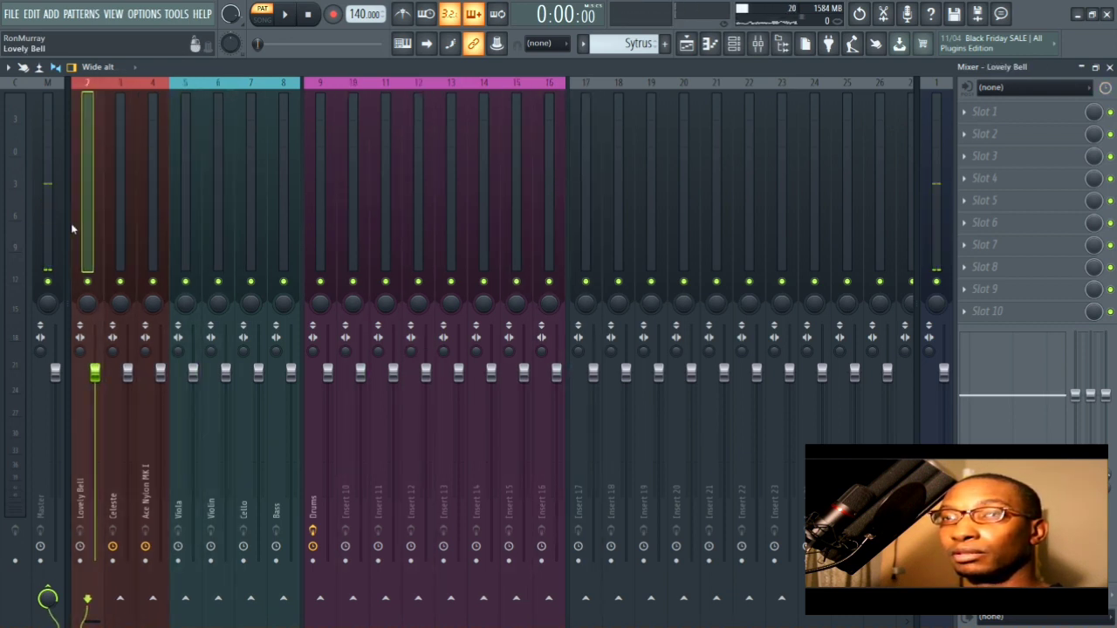
pyautogui.press('Left')
pyautogui.press('Left')
pyautogui.press('Left')
pyautogui.press('Left')
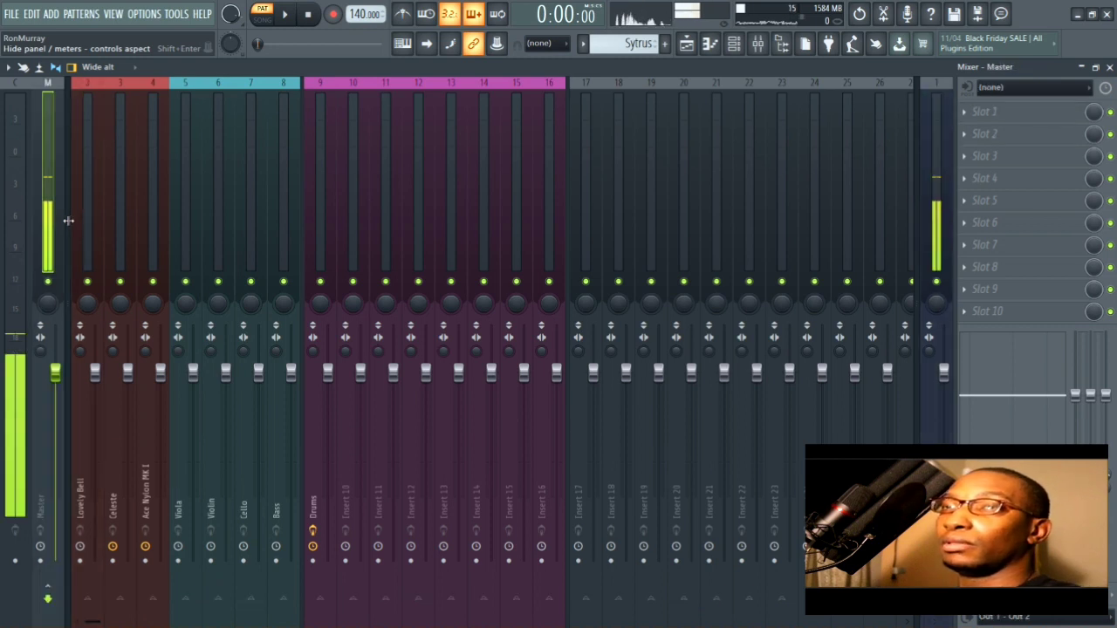
pyautogui.press('Left')
pyautogui.press('Left')
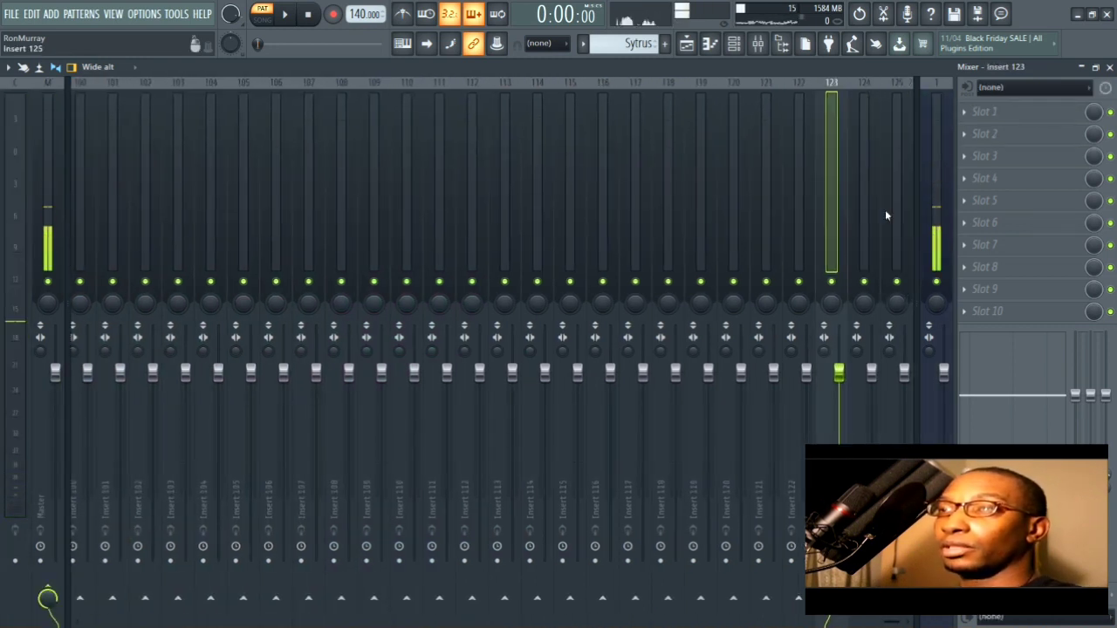
pyautogui.click(771, 129)
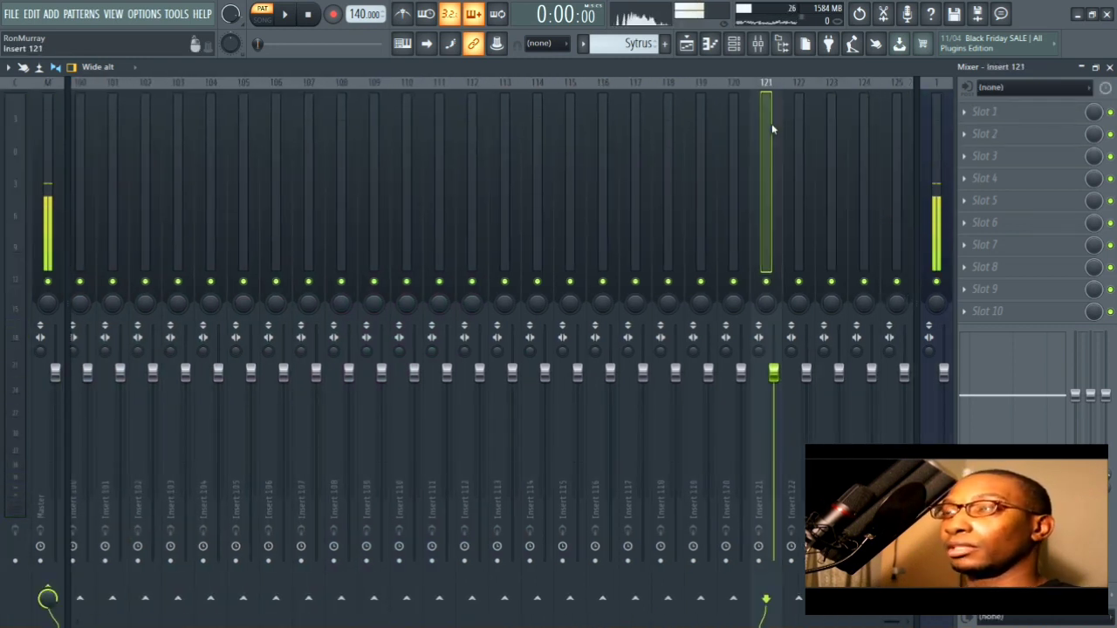
pyautogui.moveTo(736, 138); pyautogui.dragTo(904, 131)
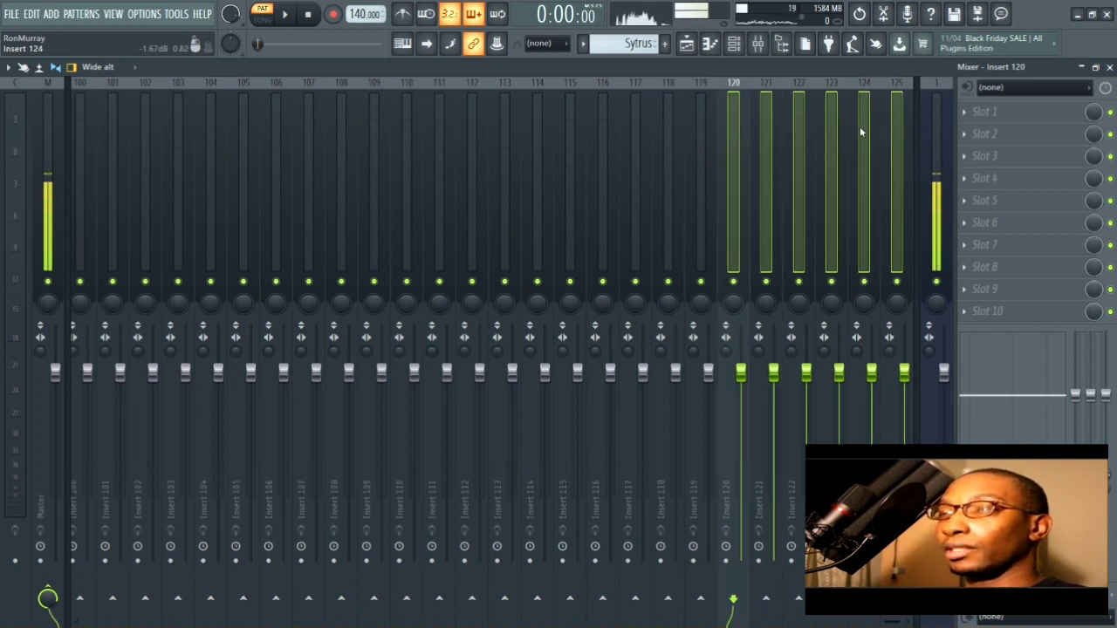
pyautogui.rightClick(827, 118)
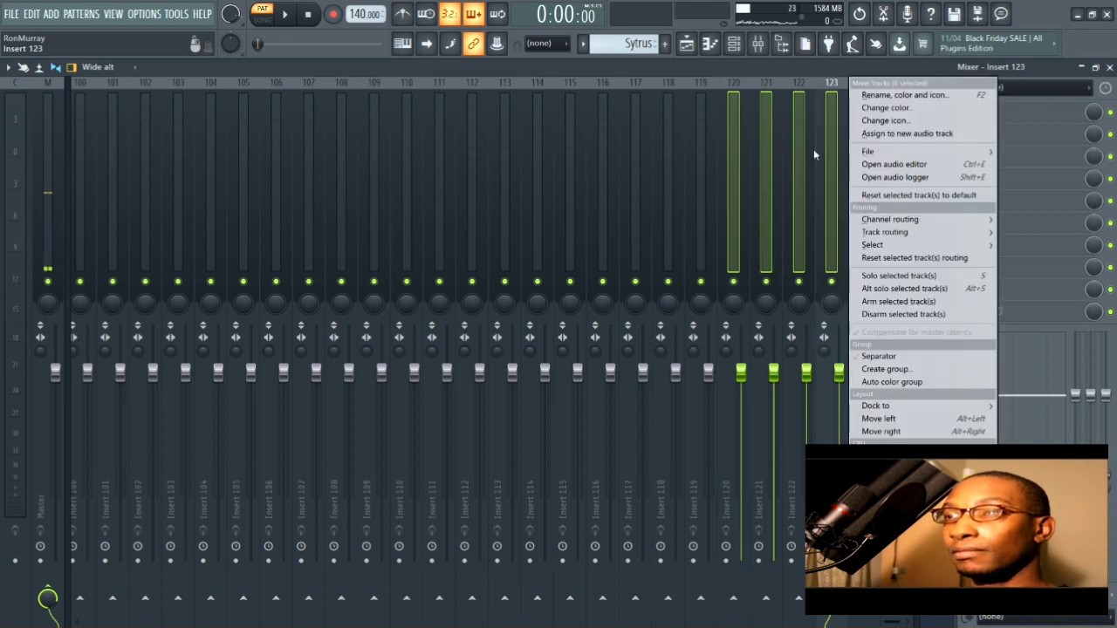
pyautogui.moveTo(881, 406)
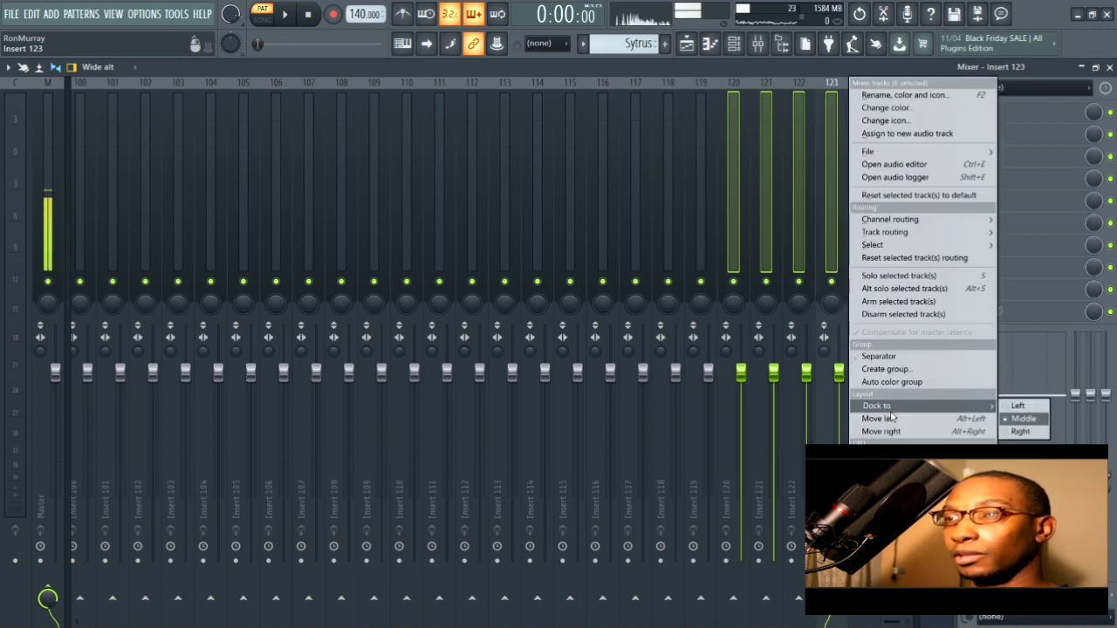
pyautogui.click(1028, 431)
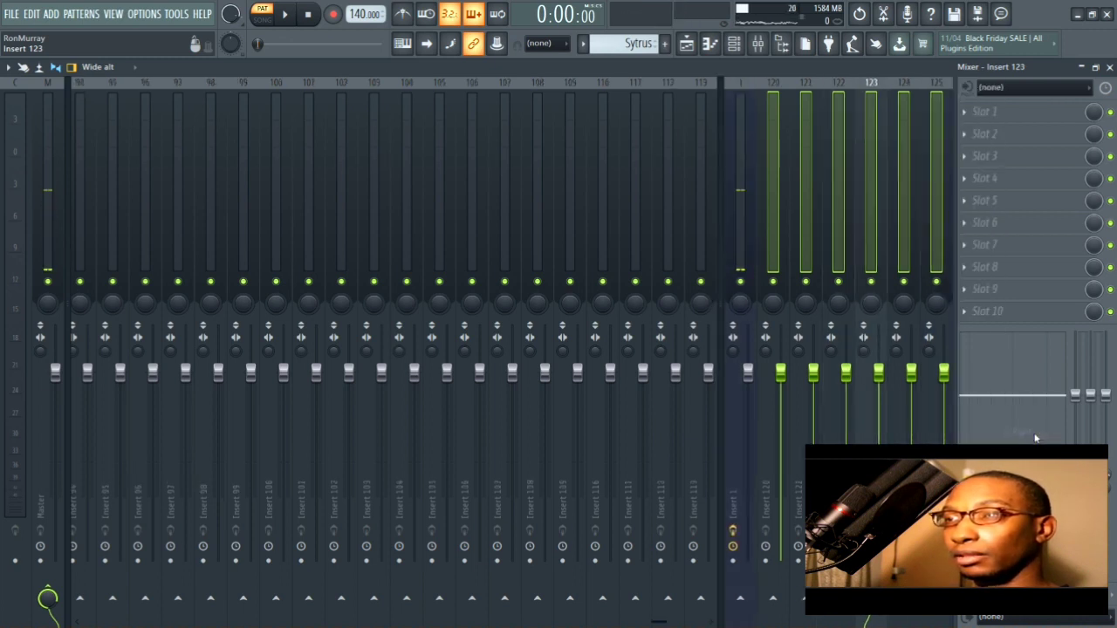
# - Examine the docked Insert 120 to Insert 125 tracks and the red Lovely Bell, Celeste and Ace Nylon MK I tracks
pyautogui.click(786, 138)
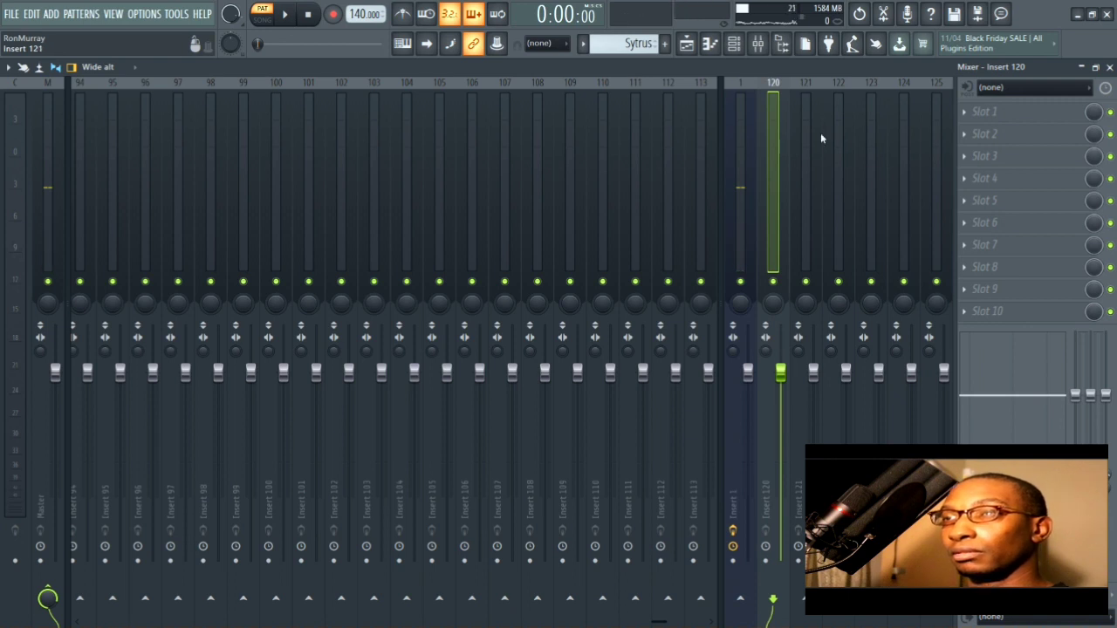
pyautogui.click(940, 126)
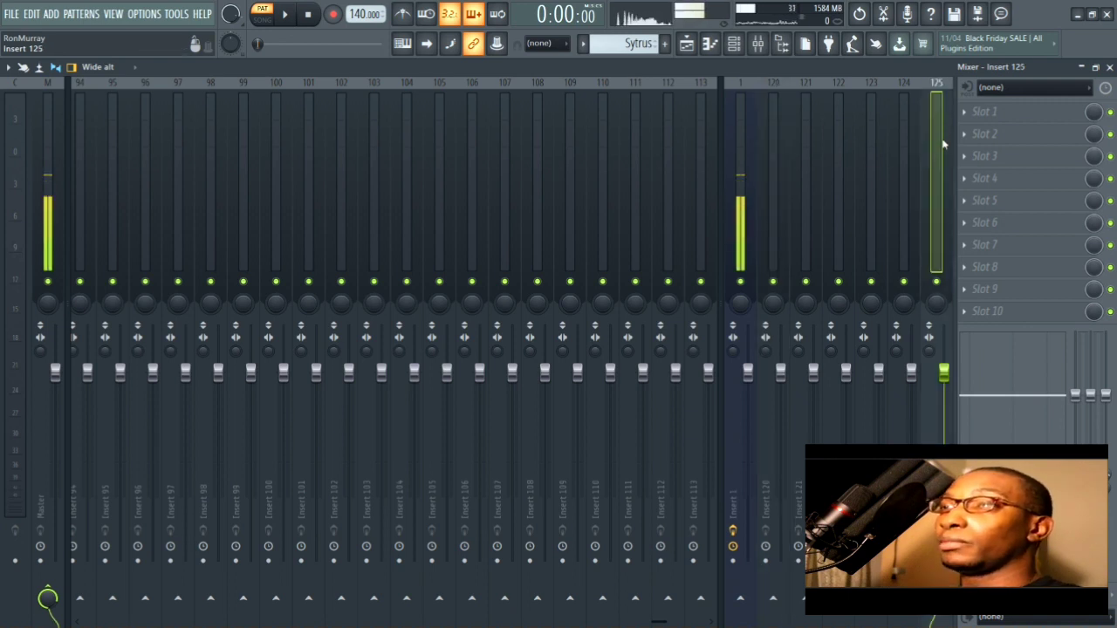
pyautogui.press('Right')
pyautogui.press('Right')
pyautogui.press('Right')
pyautogui.press('Right')
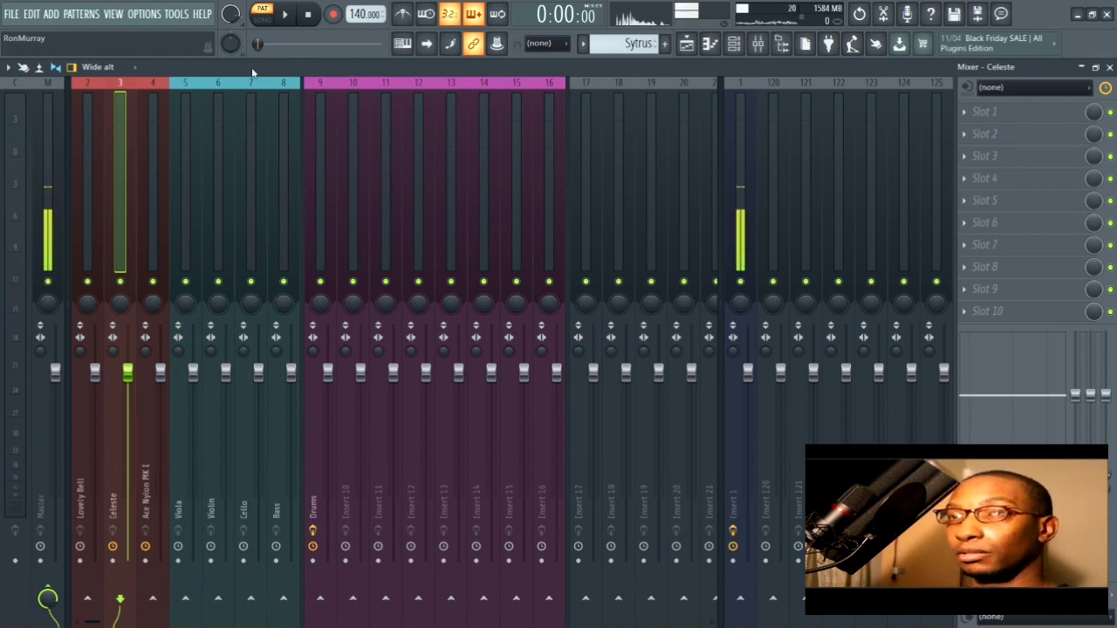
pyautogui.click(87, 138)
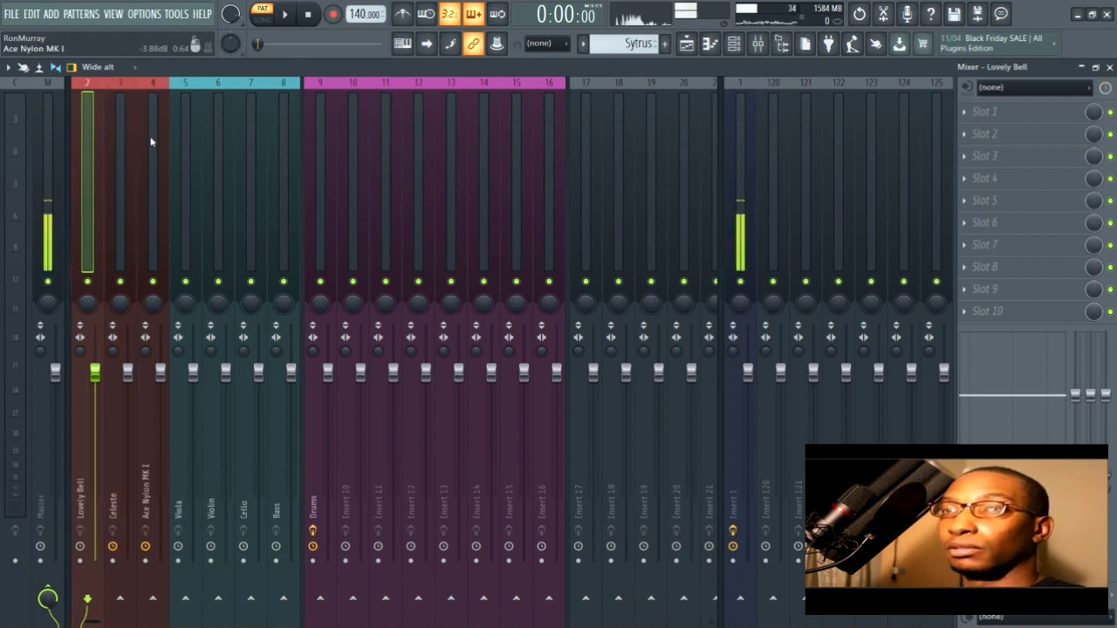
pyautogui.moveTo(152, 142); pyautogui.dragTo(81, 154)
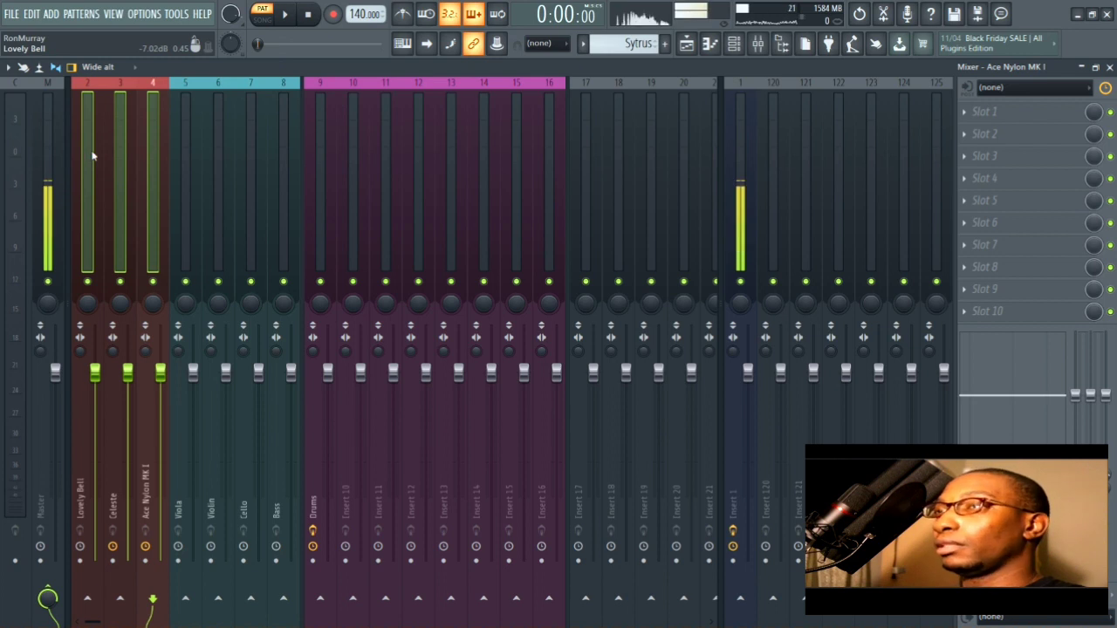
# - Try routing the Lovely Bell, Celeste and Ace Nylon MK I tracks together to the docked Insert 1 track only
pyautogui.rightClick(740, 600)
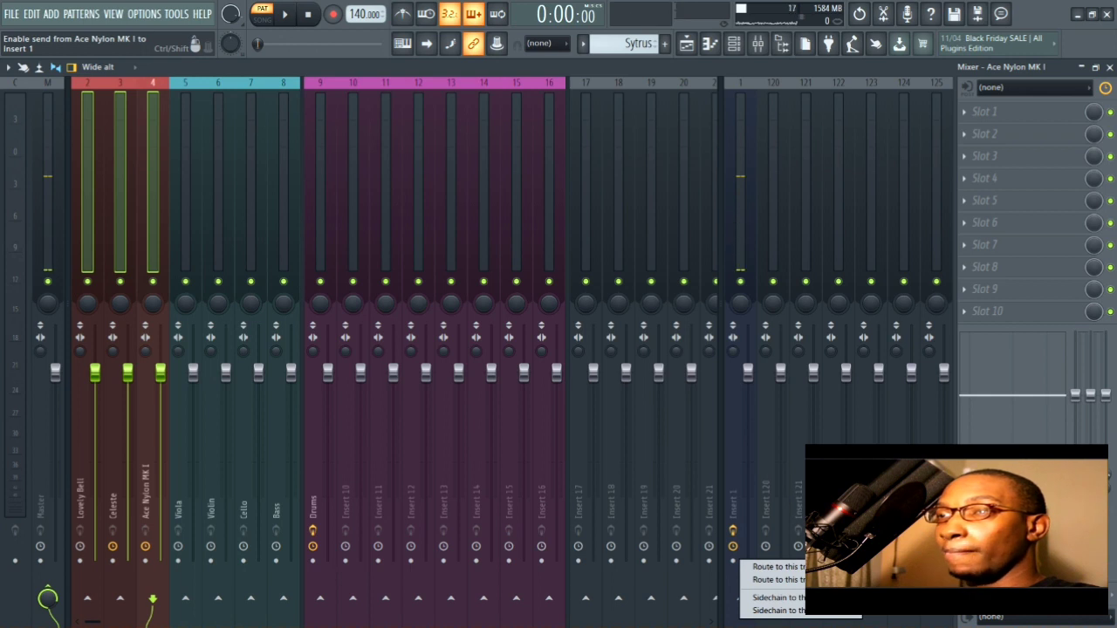
pyautogui.click(101, 177)
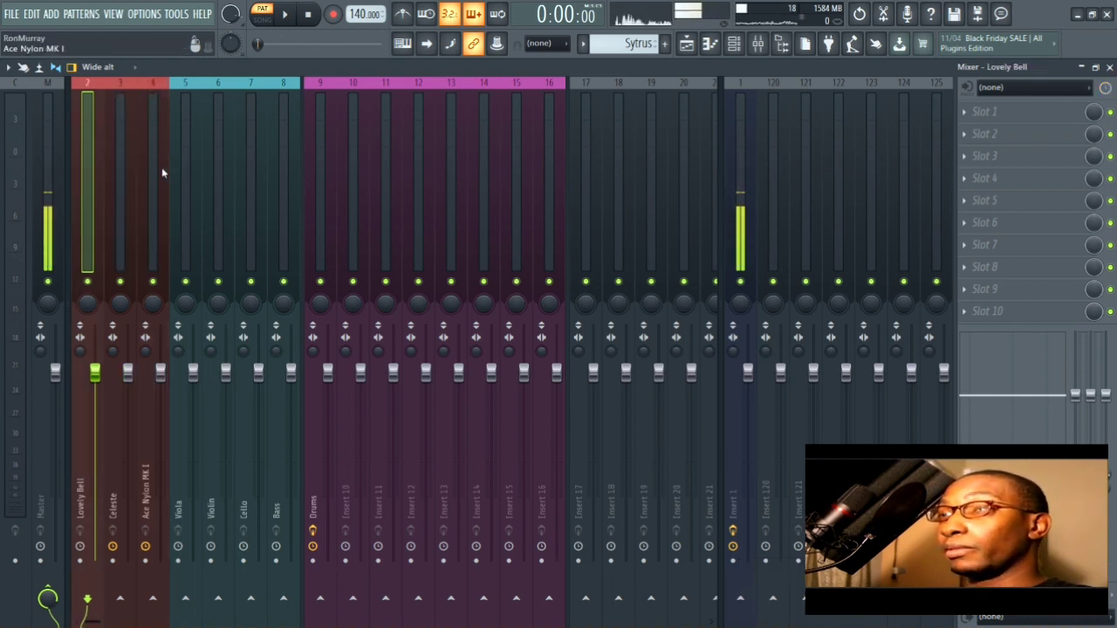
pyautogui.moveTo(149, 174); pyautogui.dragTo(96, 185)
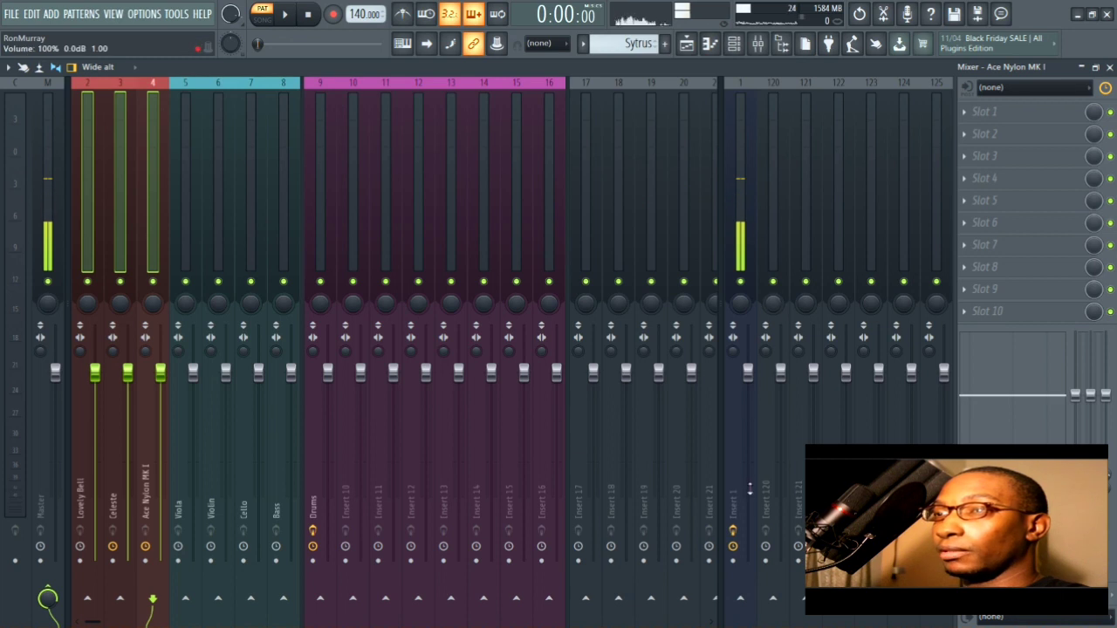
pyautogui.click(740, 599)
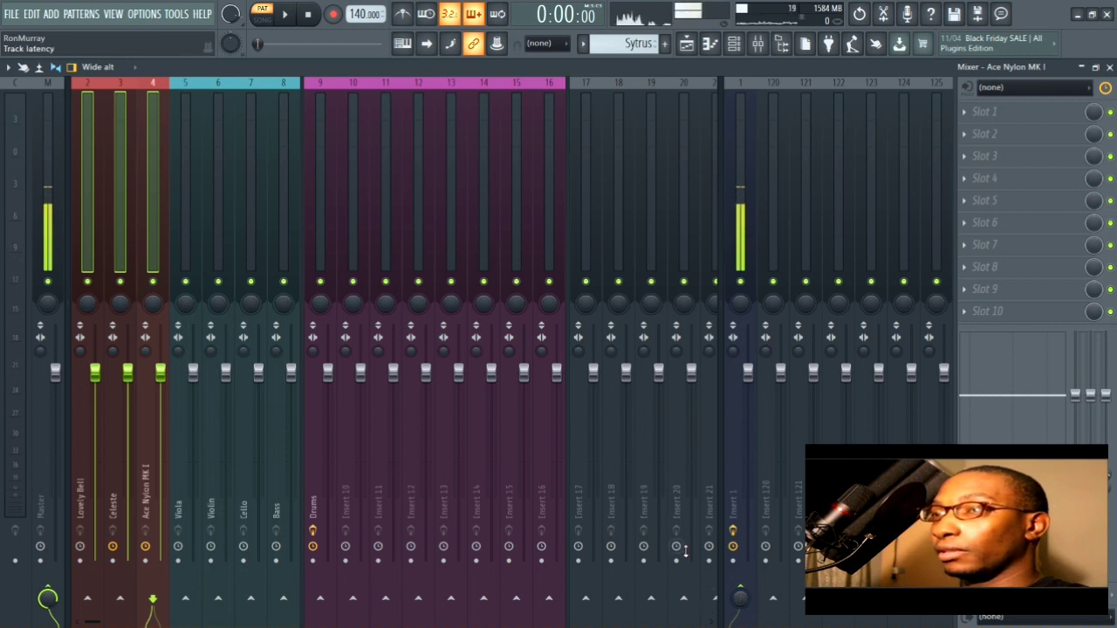
pyautogui.click(739, 596)
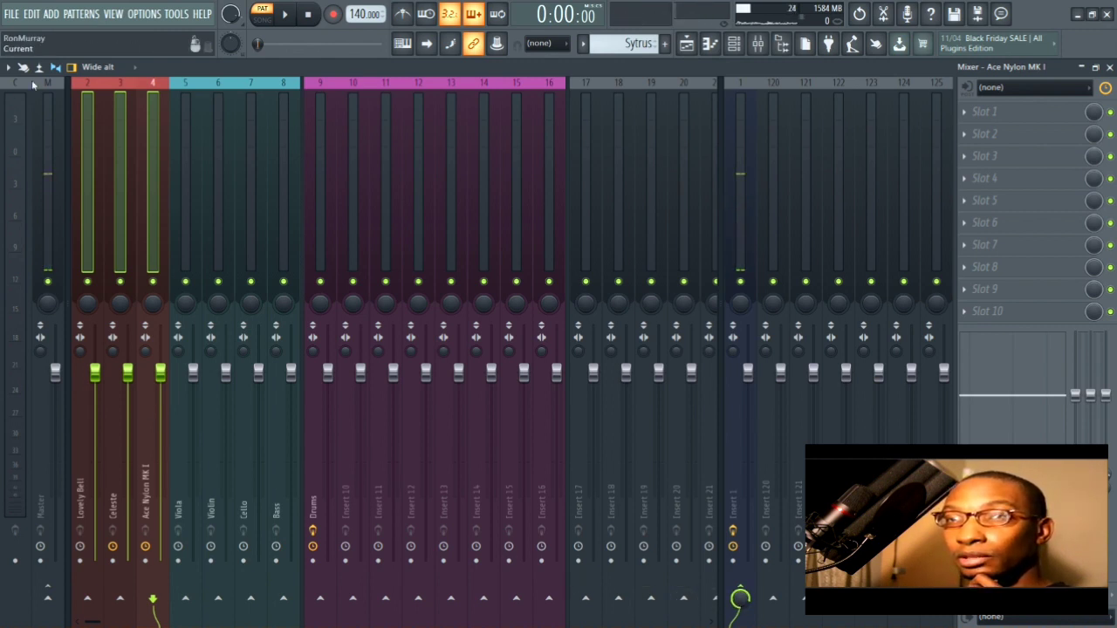
# - Check the sends of Lovely Bell, Celeste and Ace Nylon MK I, and route all three together to Insert 120 only
pyautogui.click(91, 135)
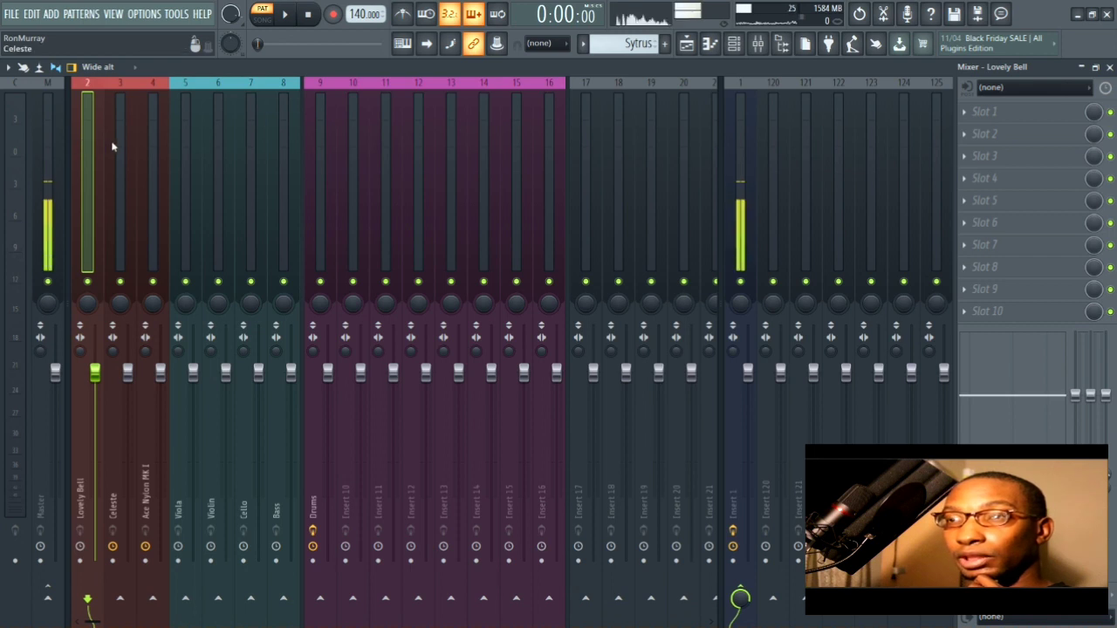
pyautogui.click(115, 146)
pyautogui.click(151, 161)
pyautogui.click(91, 184)
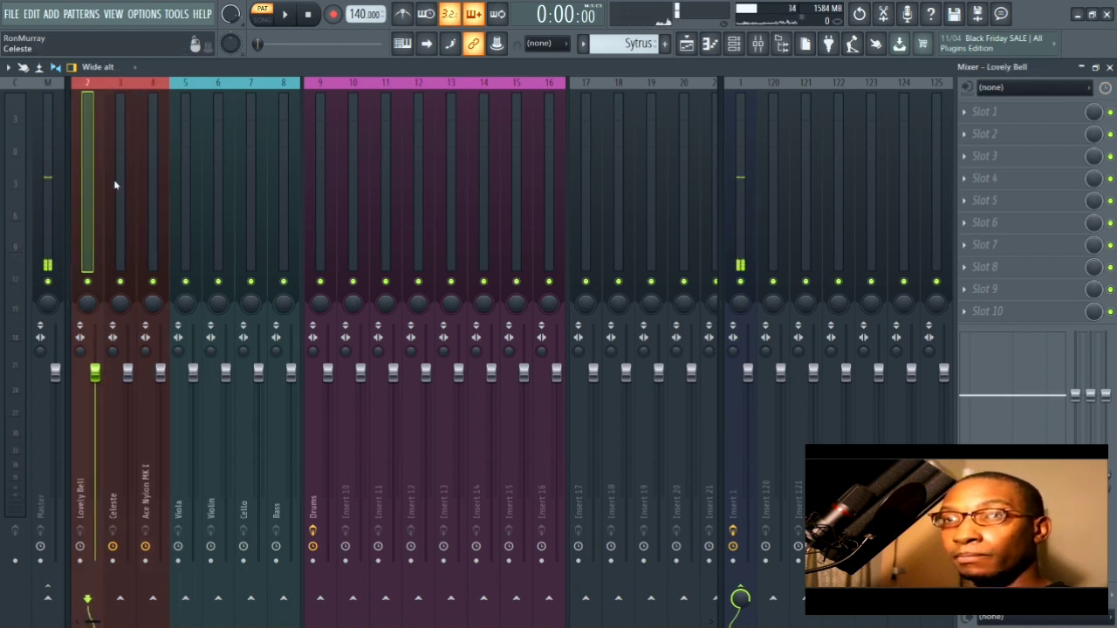
pyautogui.click(121, 184)
pyautogui.click(150, 183)
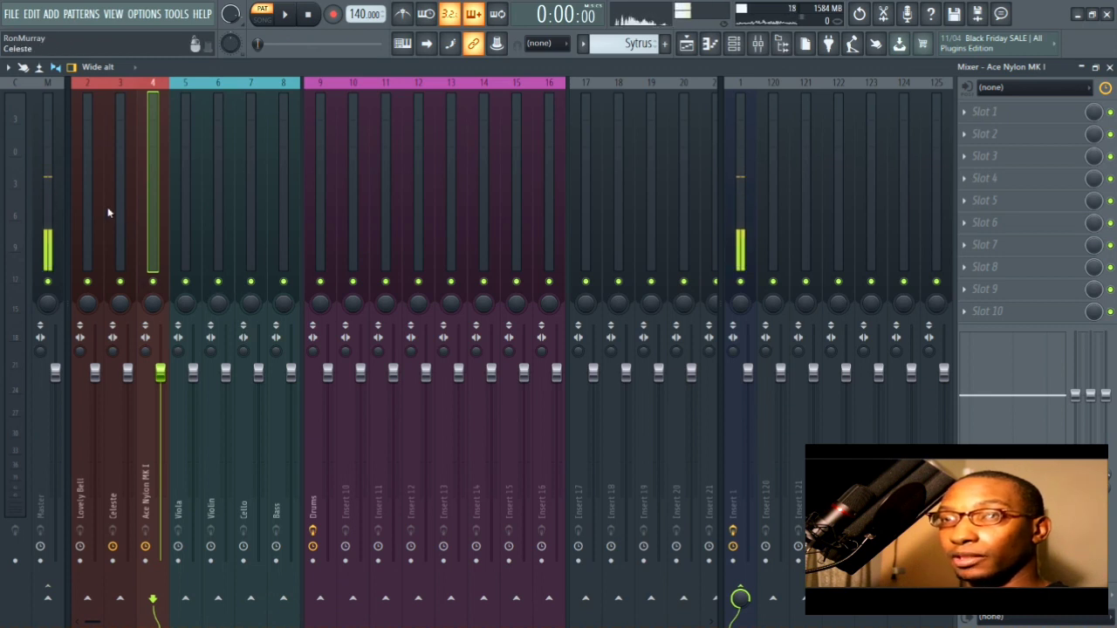
pyautogui.moveTo(88, 204); pyautogui.dragTo(140, 194)
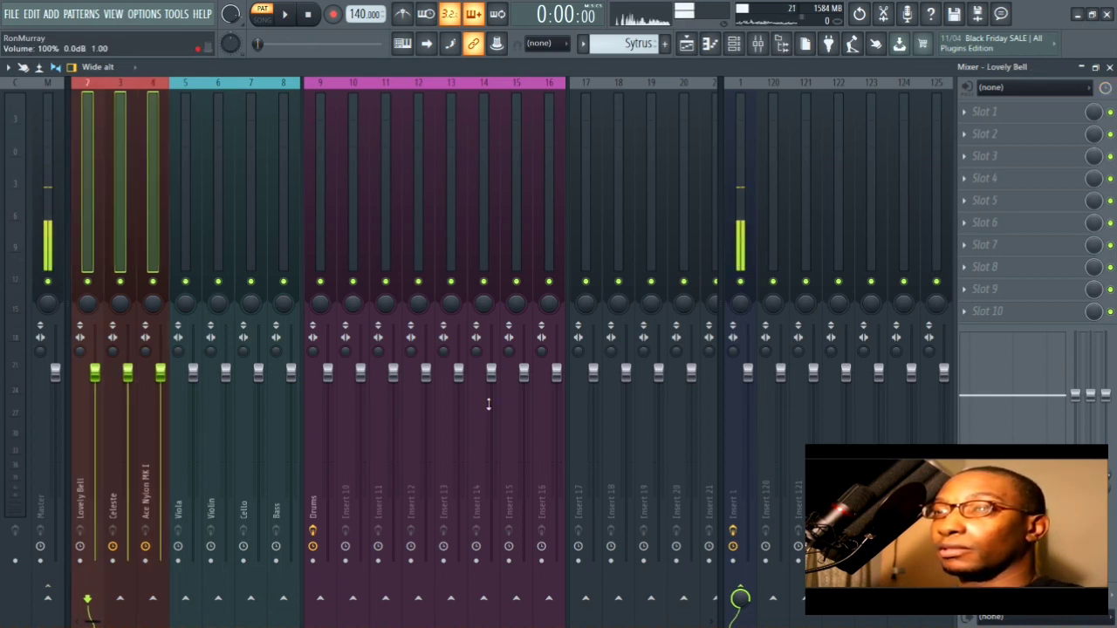
pyautogui.click(773, 598)
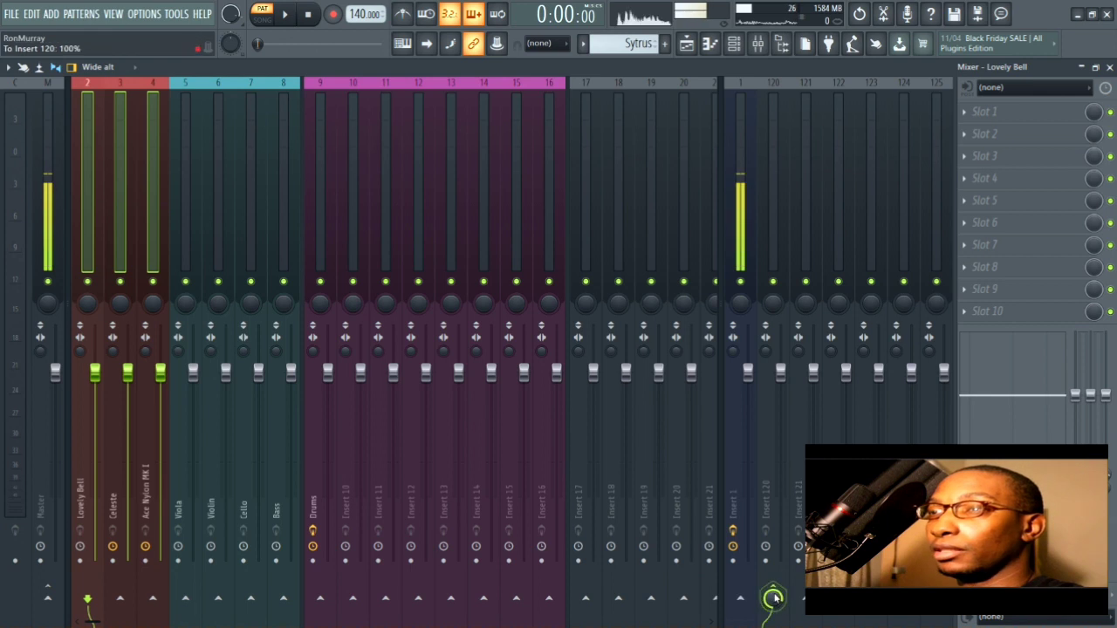
# - Rename the docked Insert 1 mixer track as My Voice and colour it yellow-green
pyautogui.middleClick(738, 150)
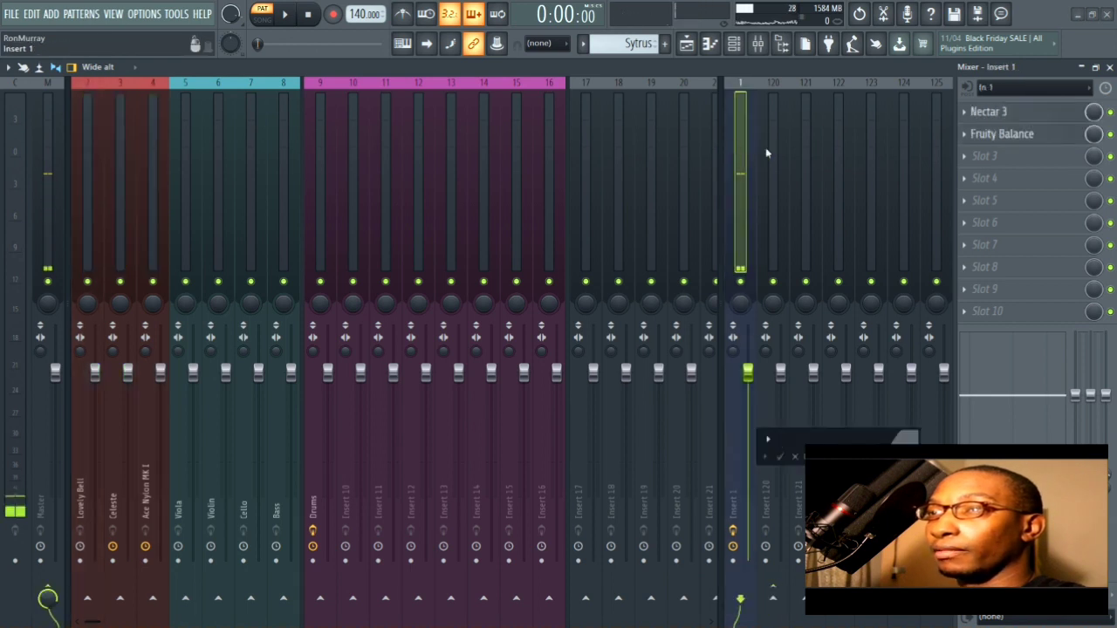
pyautogui.click(901, 457)
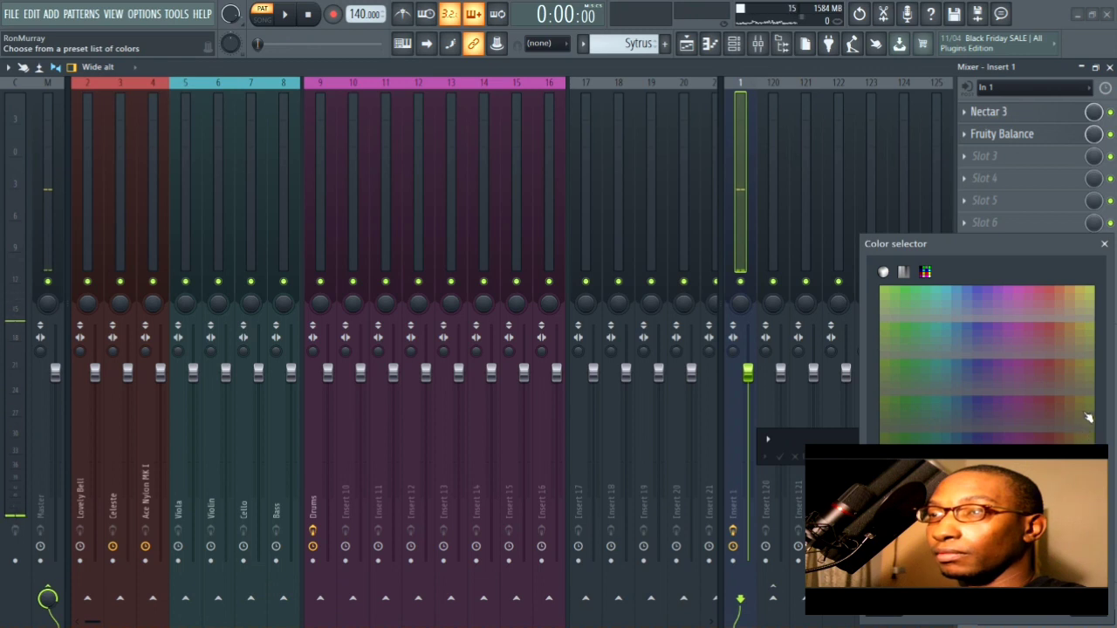
pyautogui.click(1088, 608)
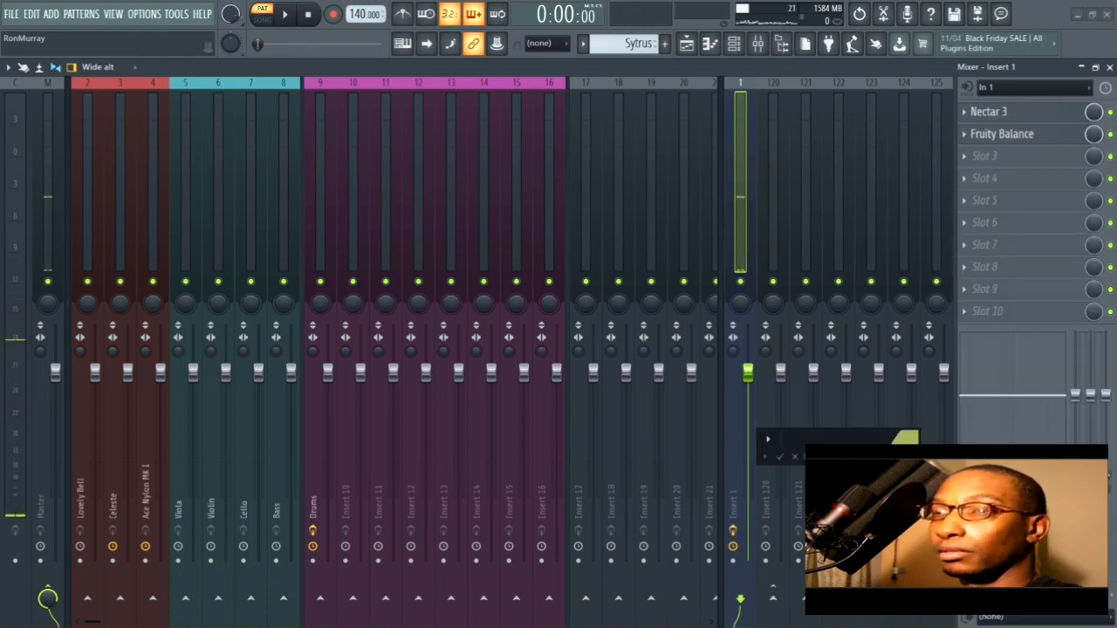
pyautogui.write('M')
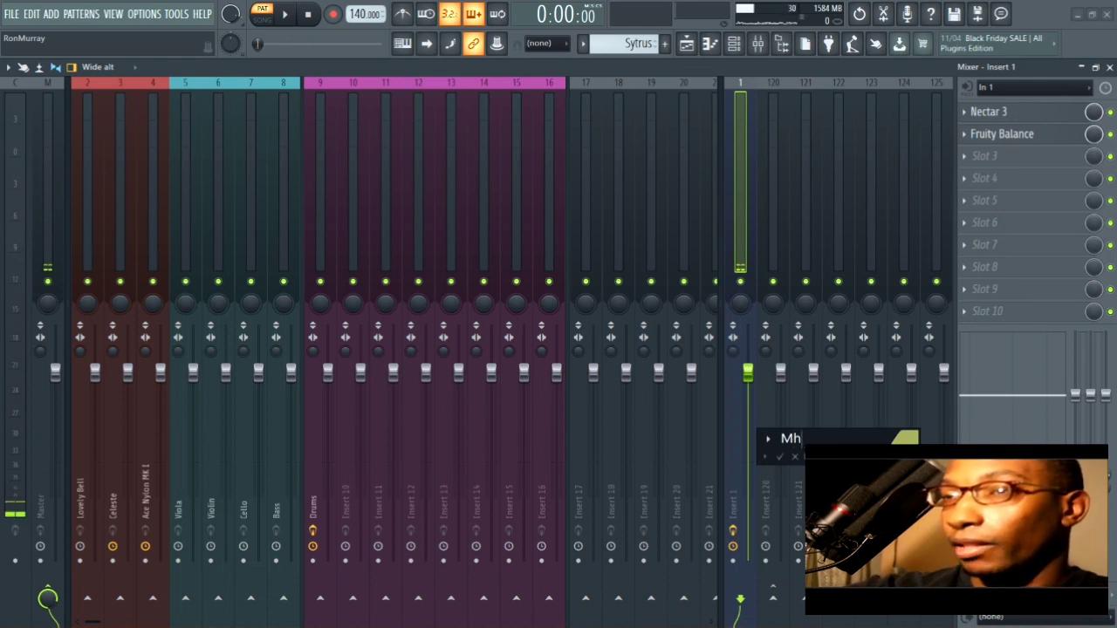
pyautogui.press('BackSpace')
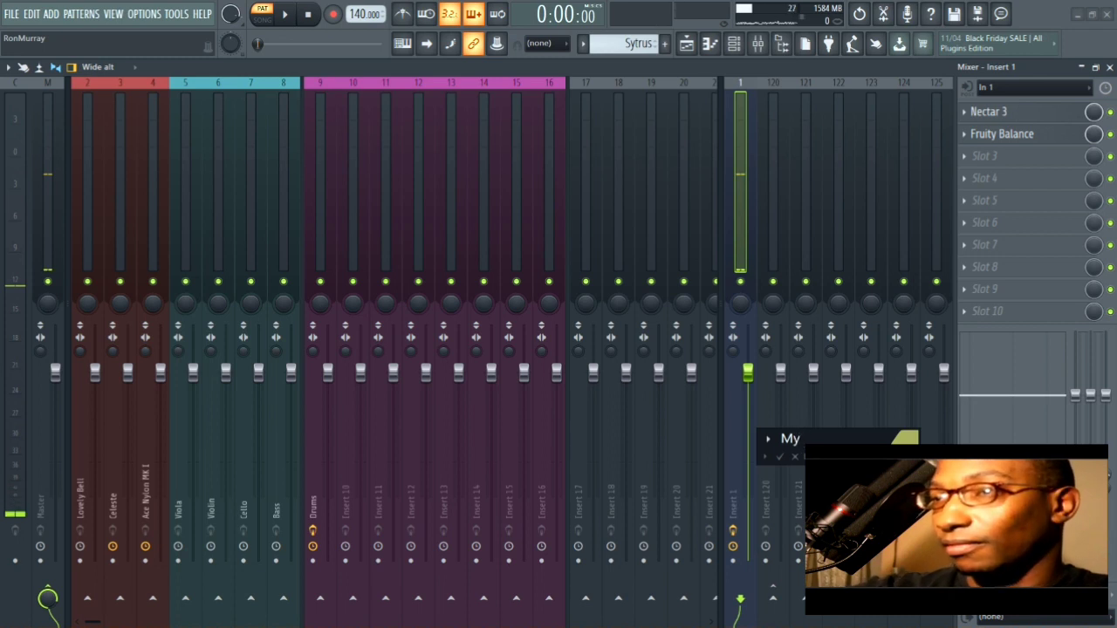
pyautogui.write('y Voice')
pyautogui.press('Return')
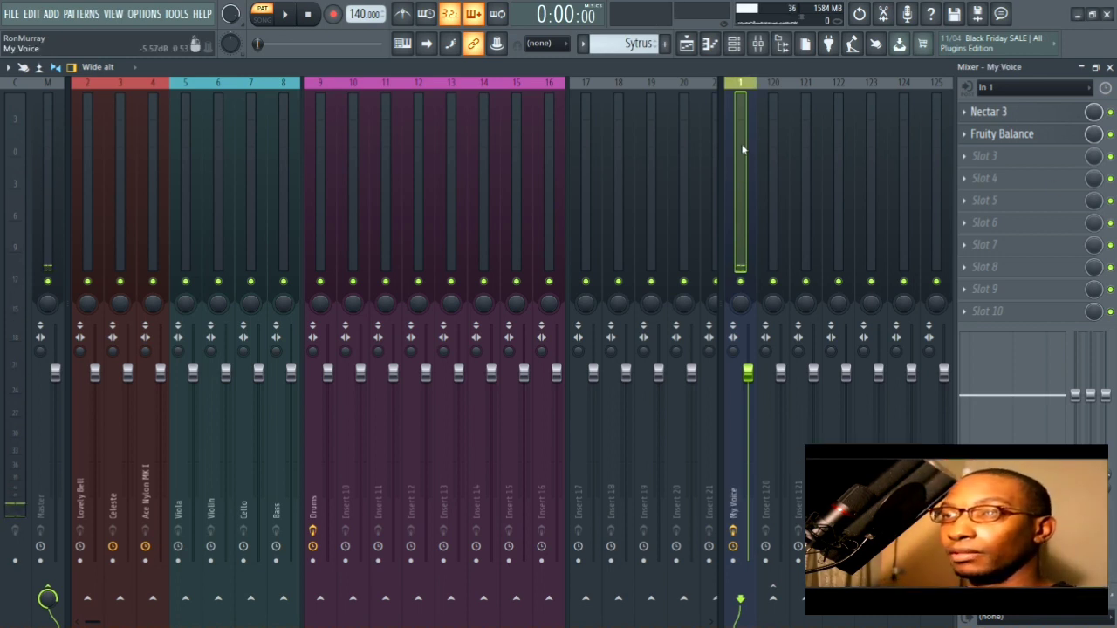
# - Check the three red tracks' routing to Insert 120, and rename that track as Bell Bus with a matching red colour
pyautogui.click(81, 172)
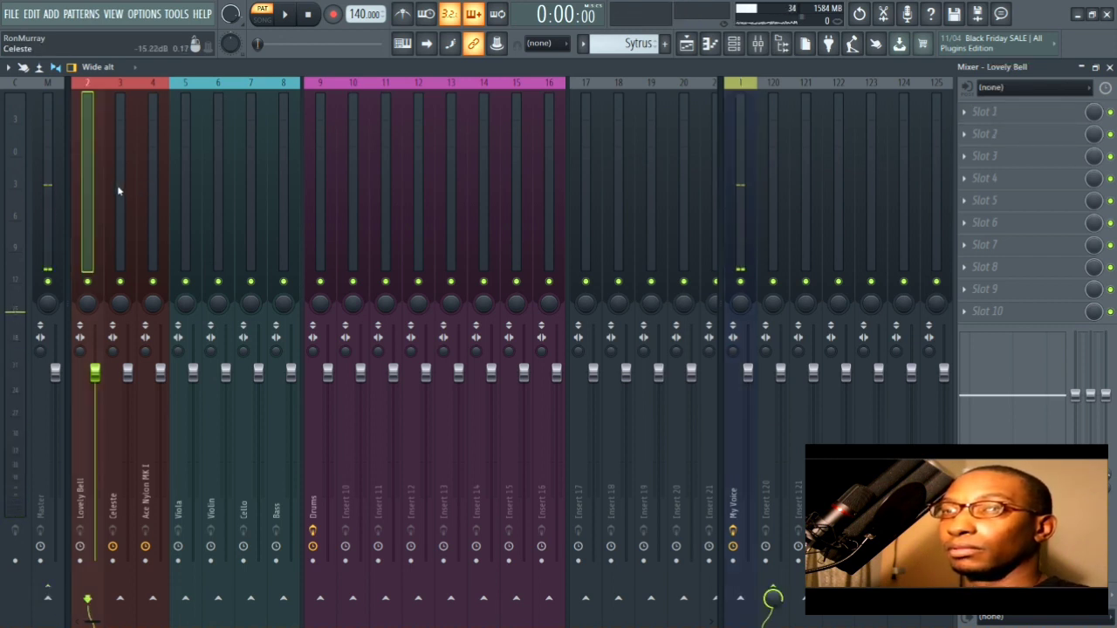
pyautogui.click(118, 188)
pyautogui.click(154, 183)
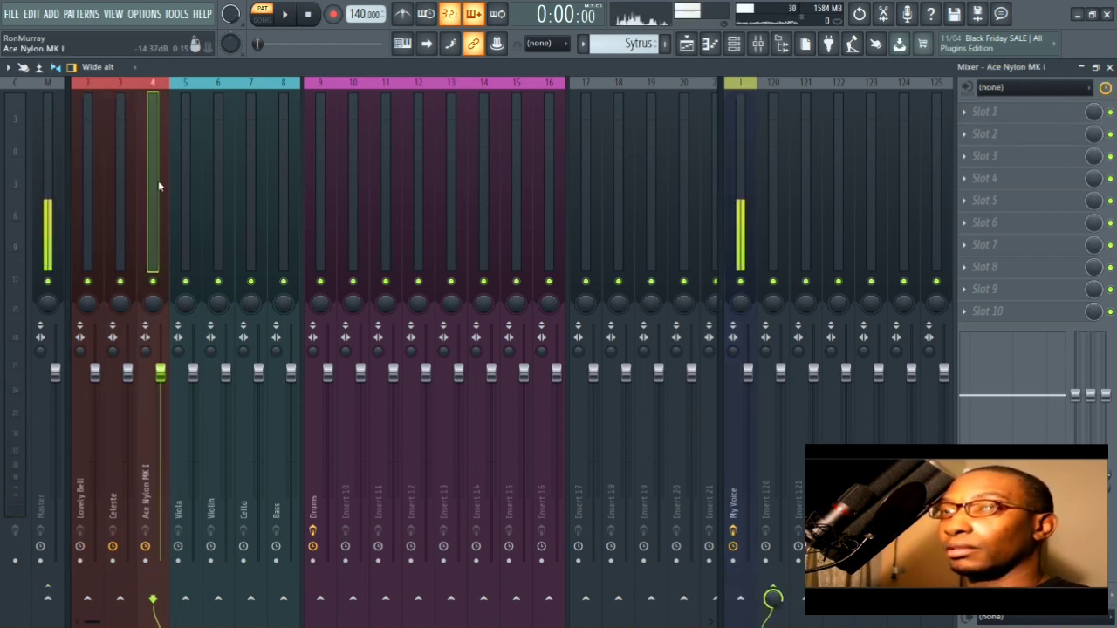
pyautogui.click(767, 125)
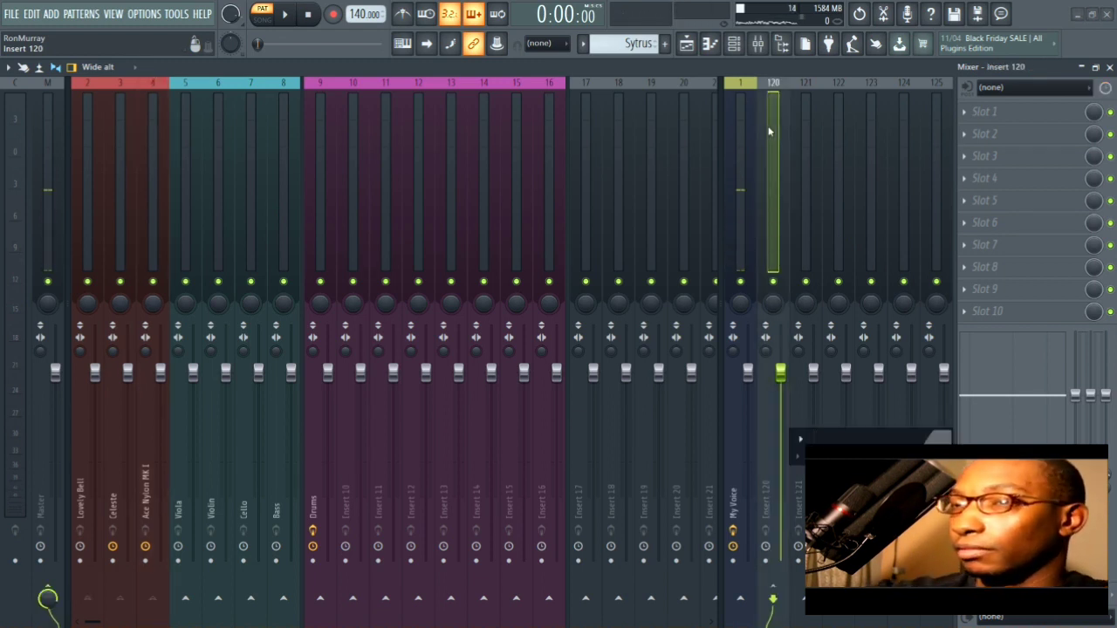
pyautogui.write('Bell Bus')
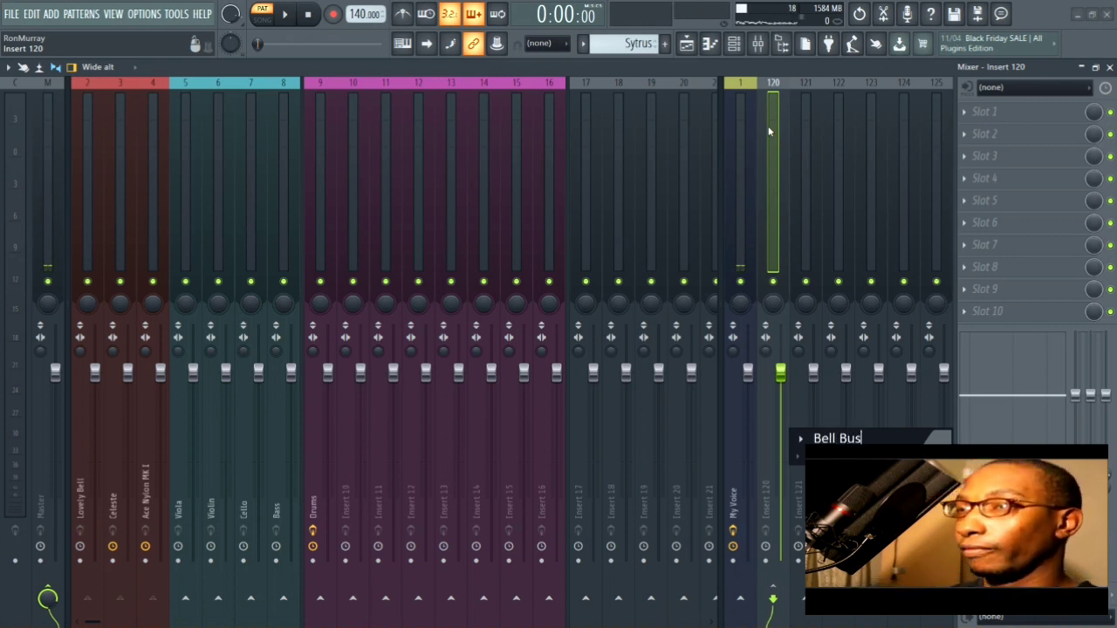
pyautogui.click(940, 438)
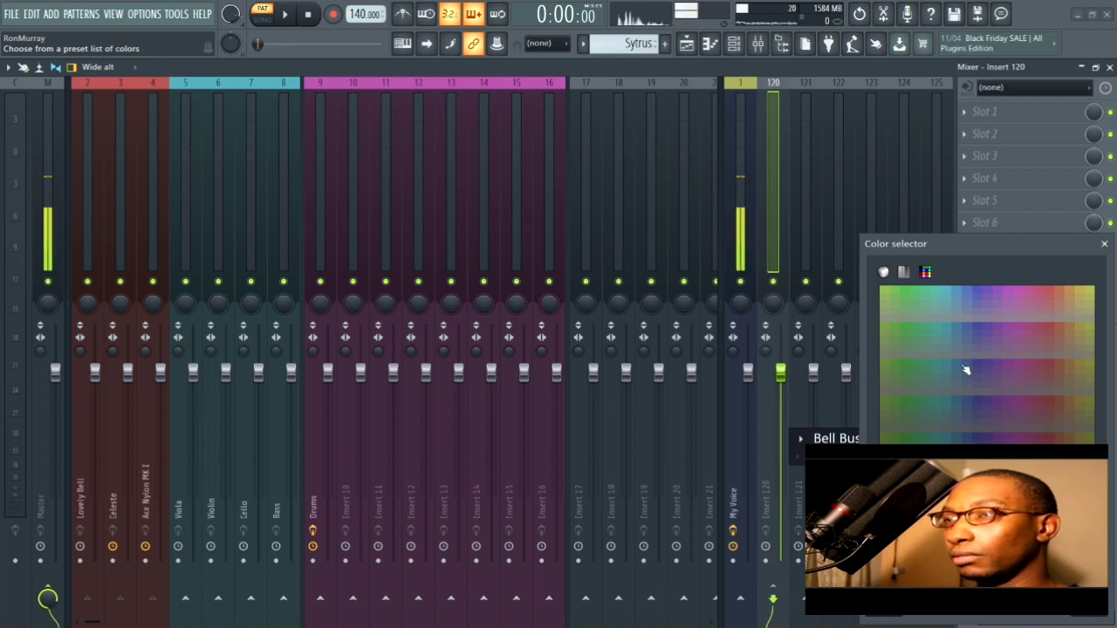
pyautogui.click(1089, 616)
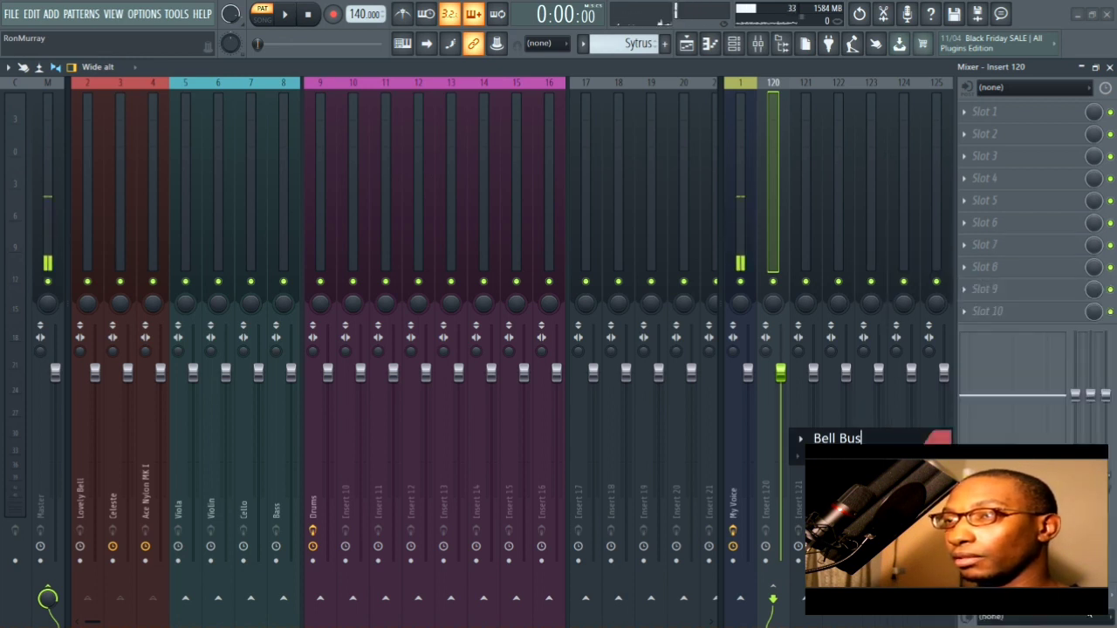
pyautogui.press('Return')
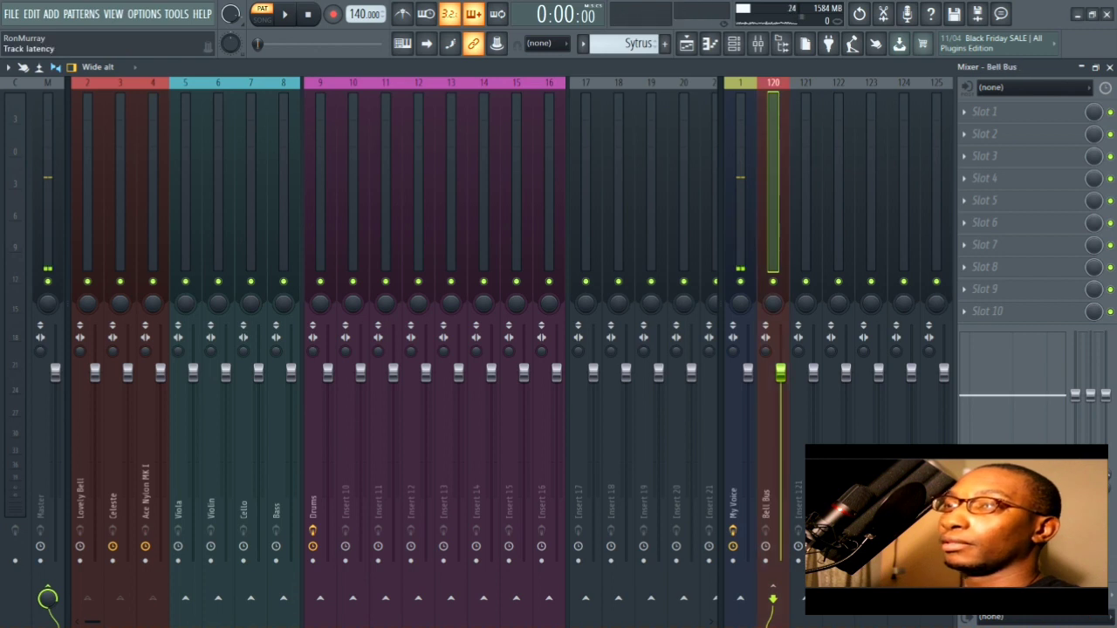
# - Route the Viola, Violin, Cello and Bass tracks only to Insert 121 and label it Orch Bus in matching light blue
pyautogui.click(180, 199)
pyautogui.moveTo(267, 172); pyautogui.dragTo(192, 171)
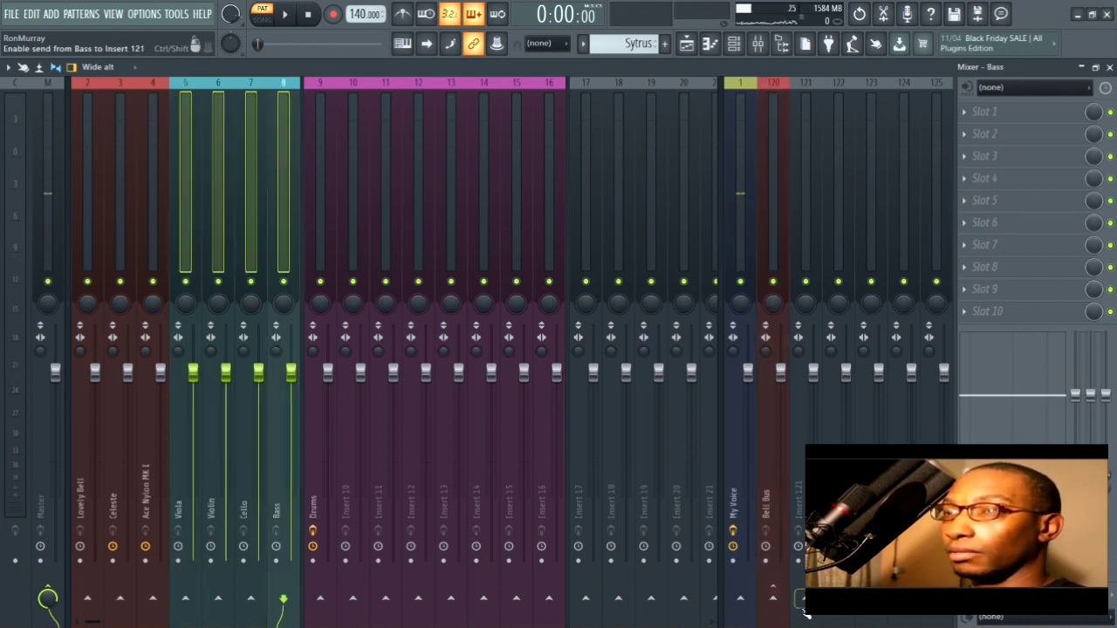
pyautogui.doubleClick(803, 234)
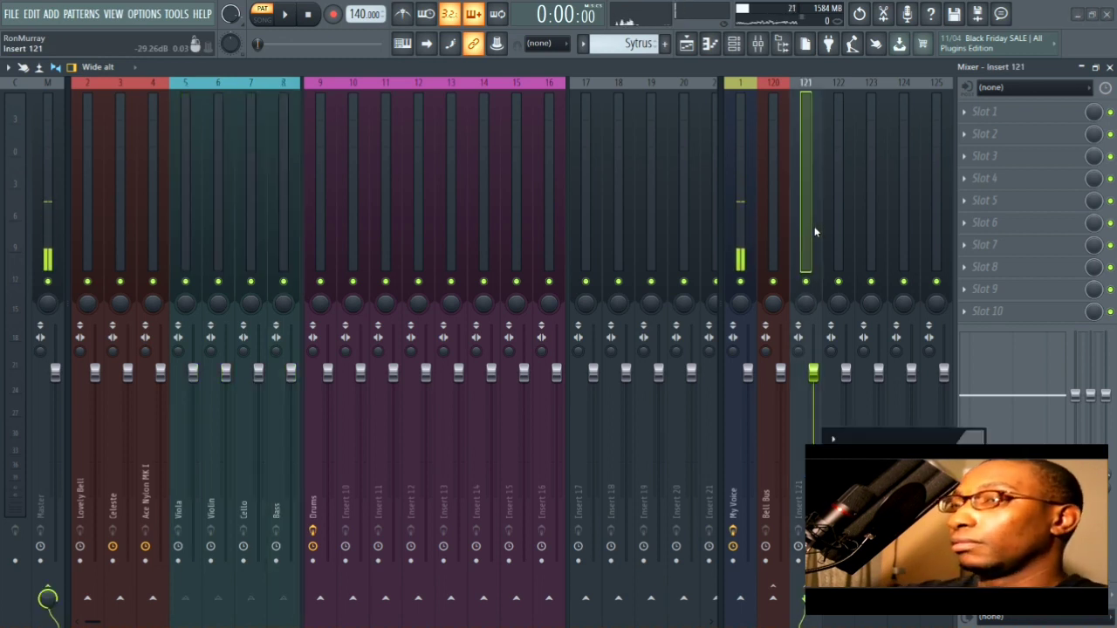
pyautogui.write('Orch Bus')
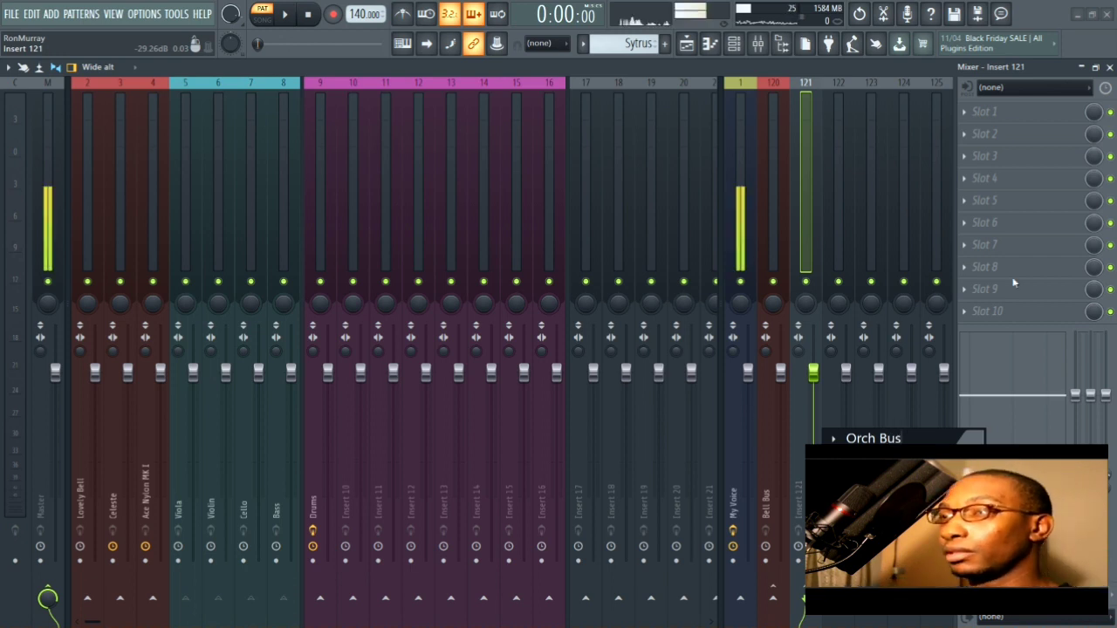
pyautogui.click(980, 444)
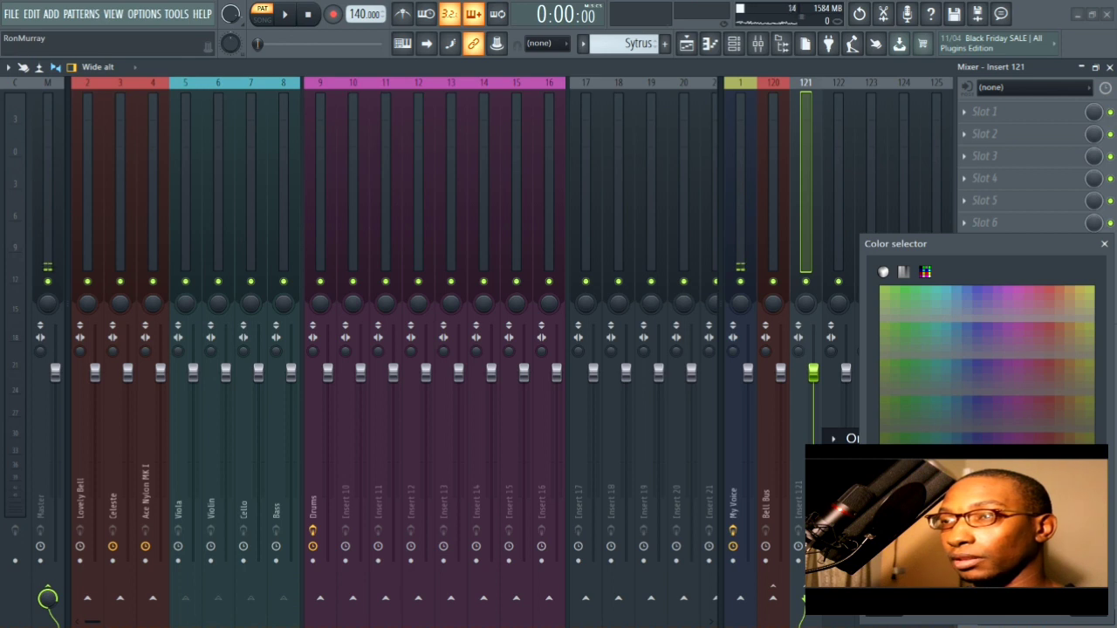
pyautogui.click(1088, 608)
pyautogui.press('Return')
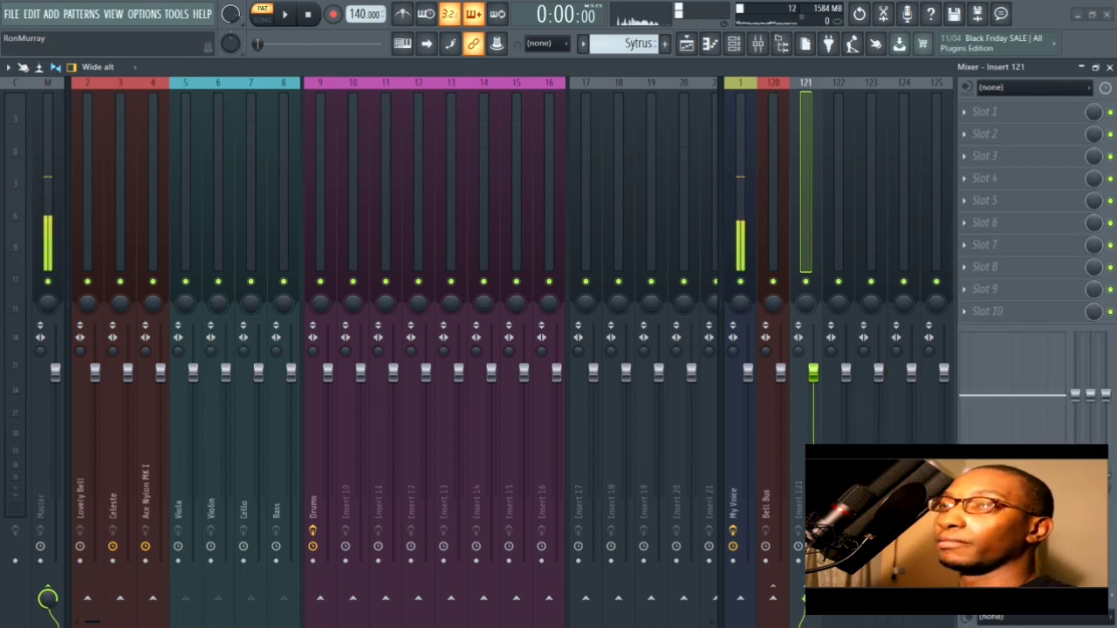
# - Route the tracks from Drums through Insert 16 only to Insert 122 and label it Drums in matching magenta
pyautogui.click(331, 185)
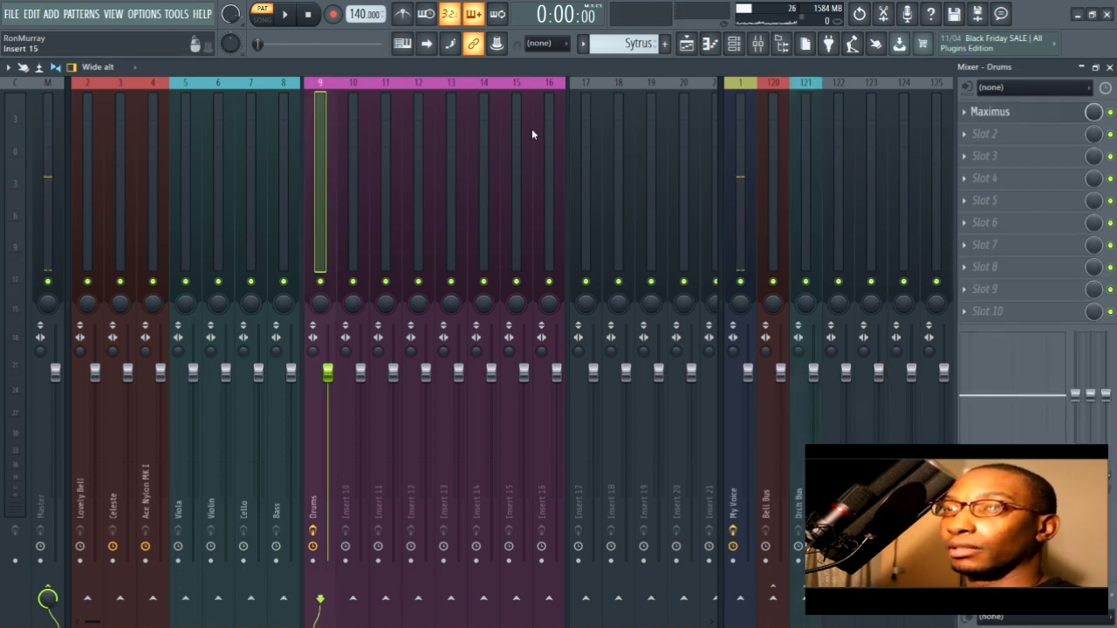
pyautogui.moveTo(531, 133); pyautogui.dragTo(324, 147)
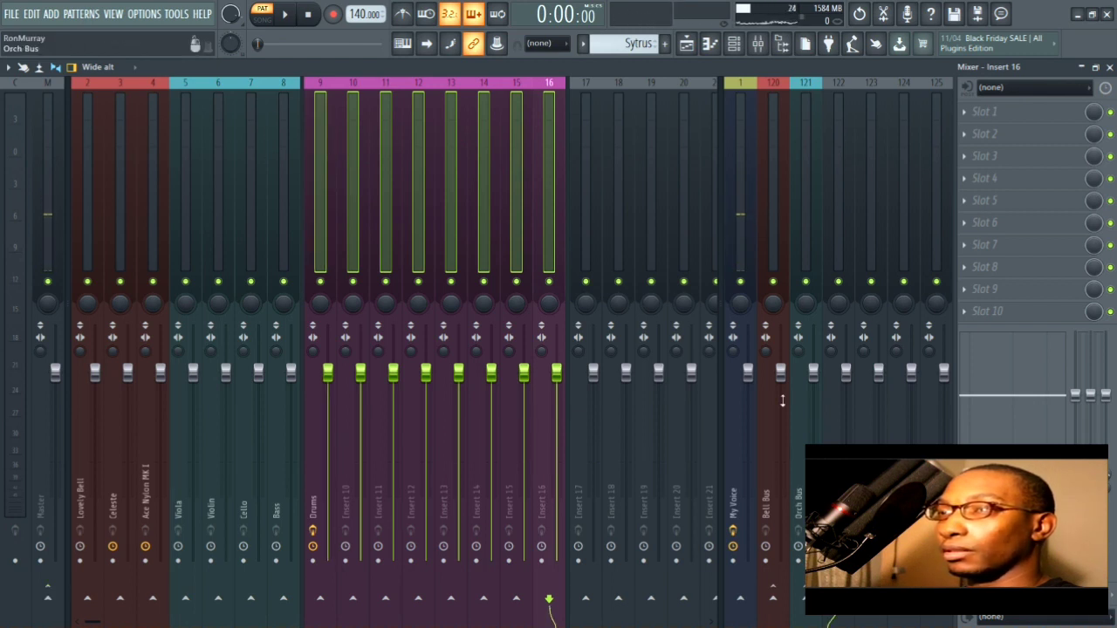
pyautogui.click(839, 156)
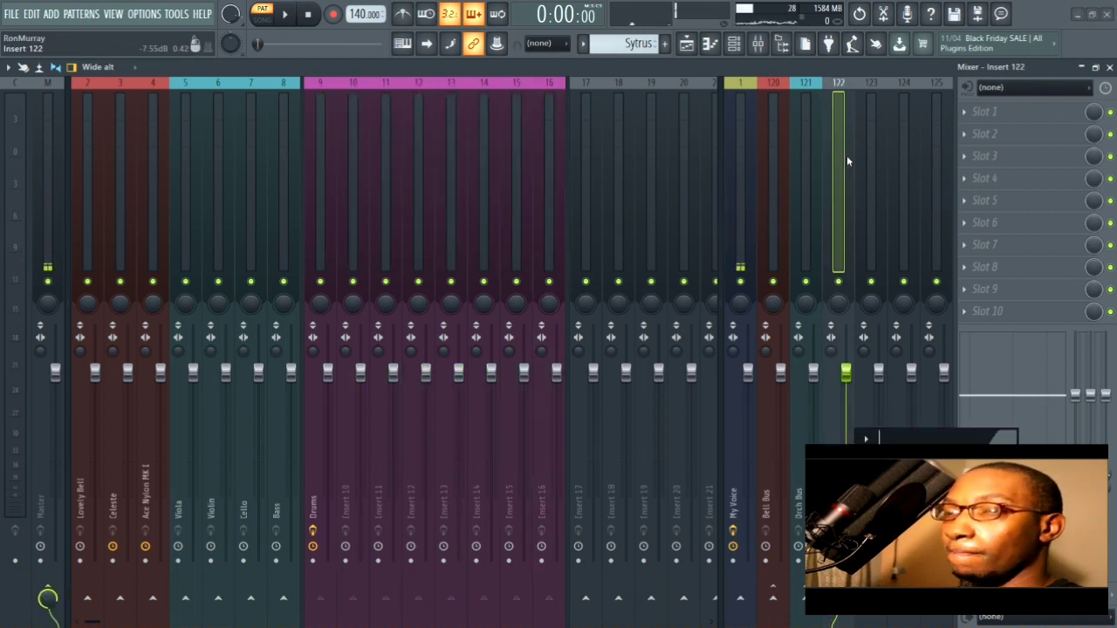
pyautogui.write('Drums')
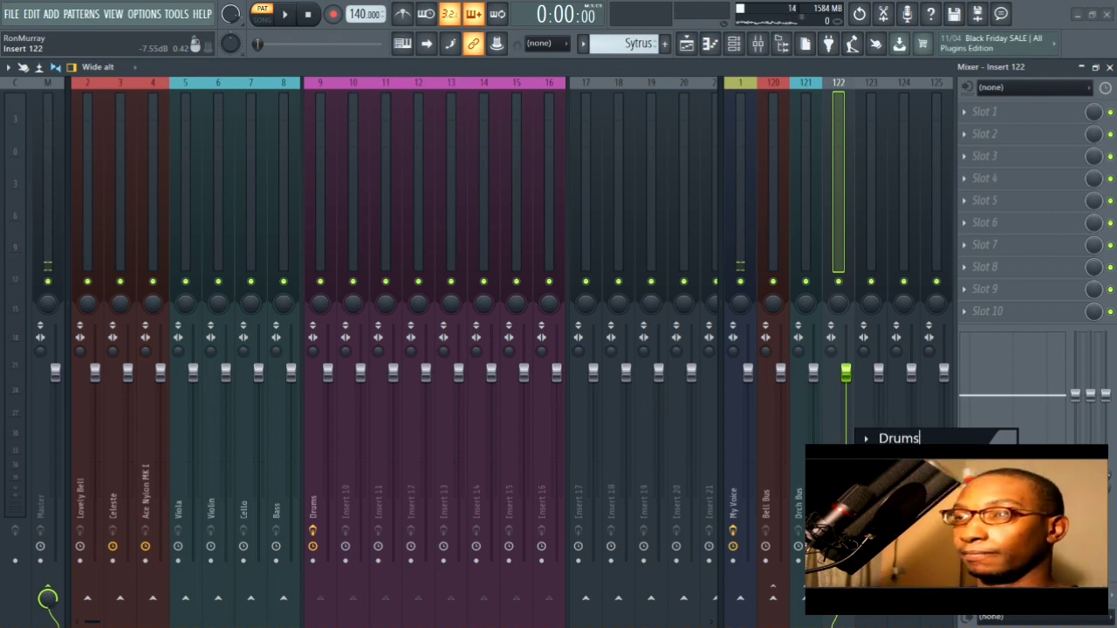
pyautogui.click(1003, 440)
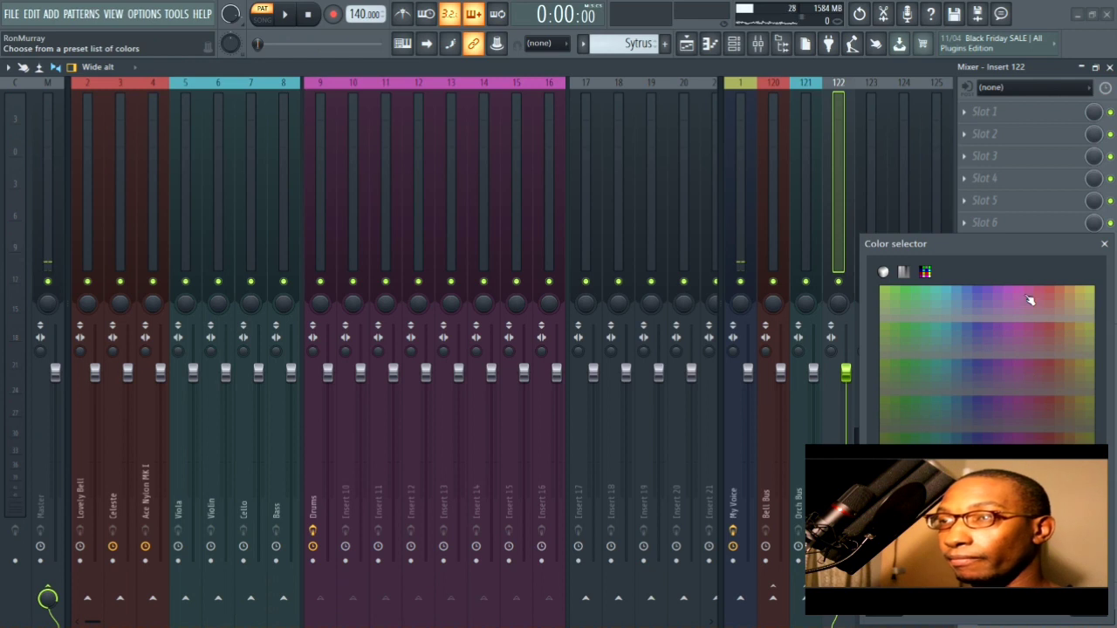
pyautogui.click(1087, 608)
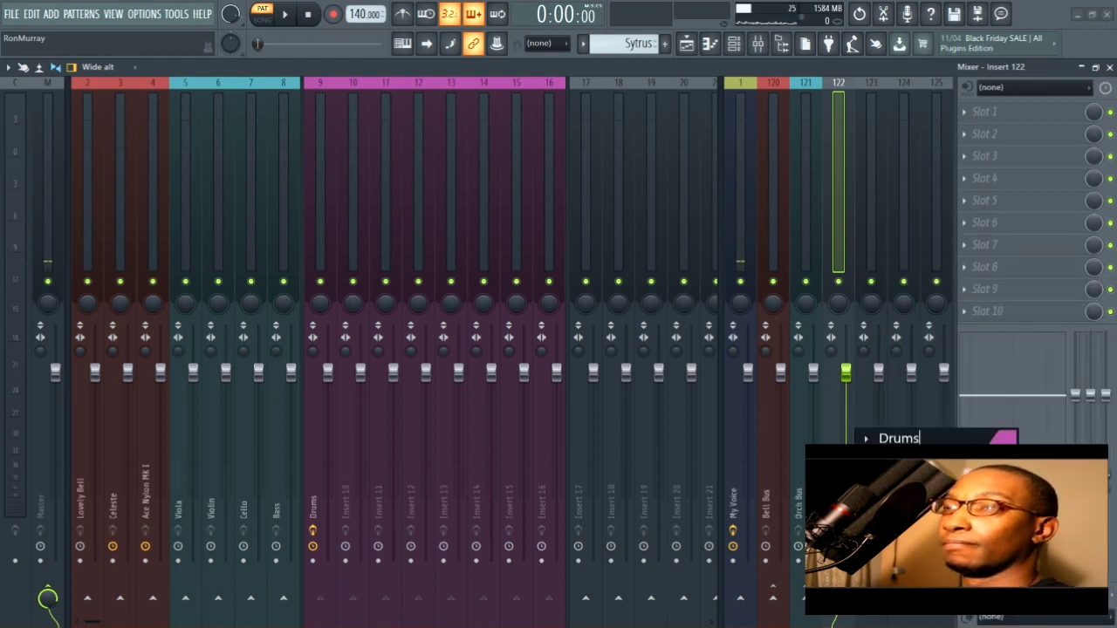
pyautogui.press('Return')
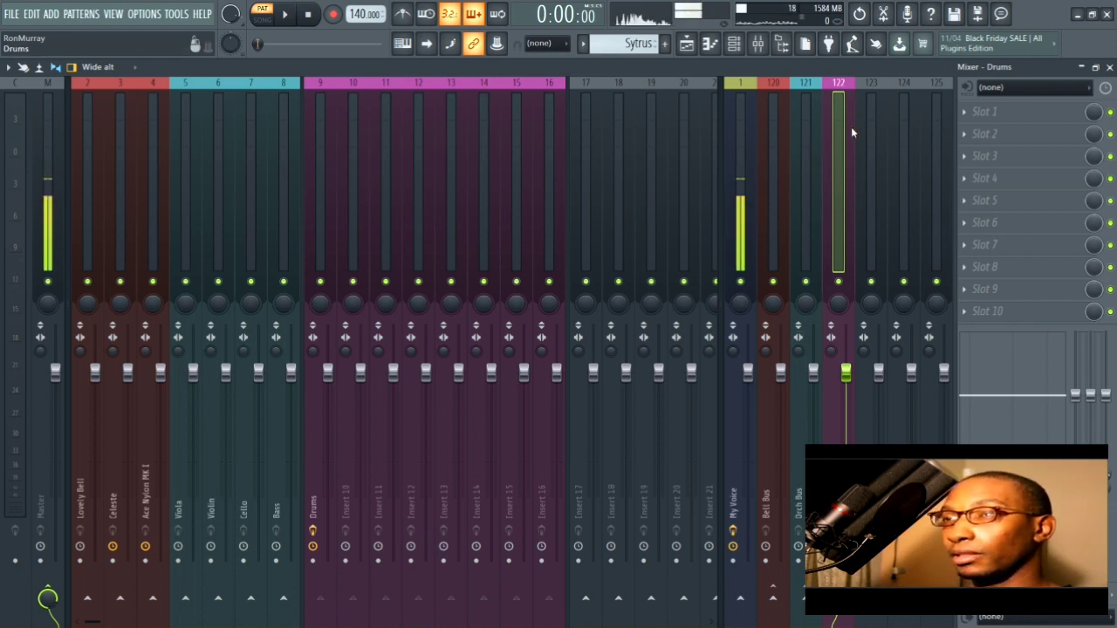
# - Rename the Insert 123 mixer track as Reverb and colour it blue-violet from the preset colours
pyautogui.click(803, 100)
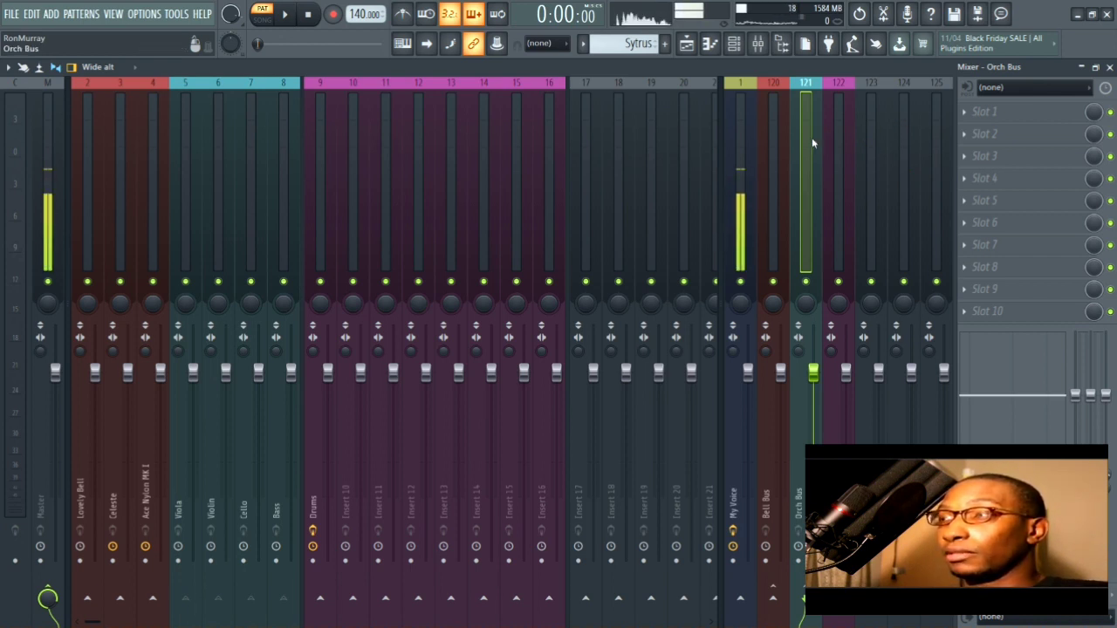
pyautogui.click(871, 121)
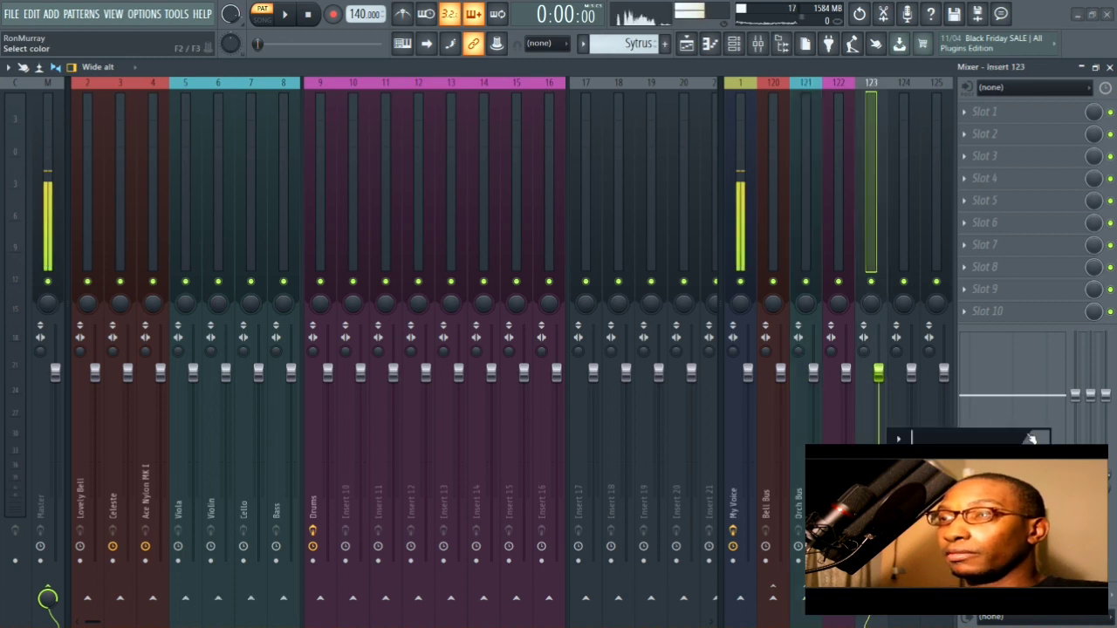
pyautogui.click(898, 439)
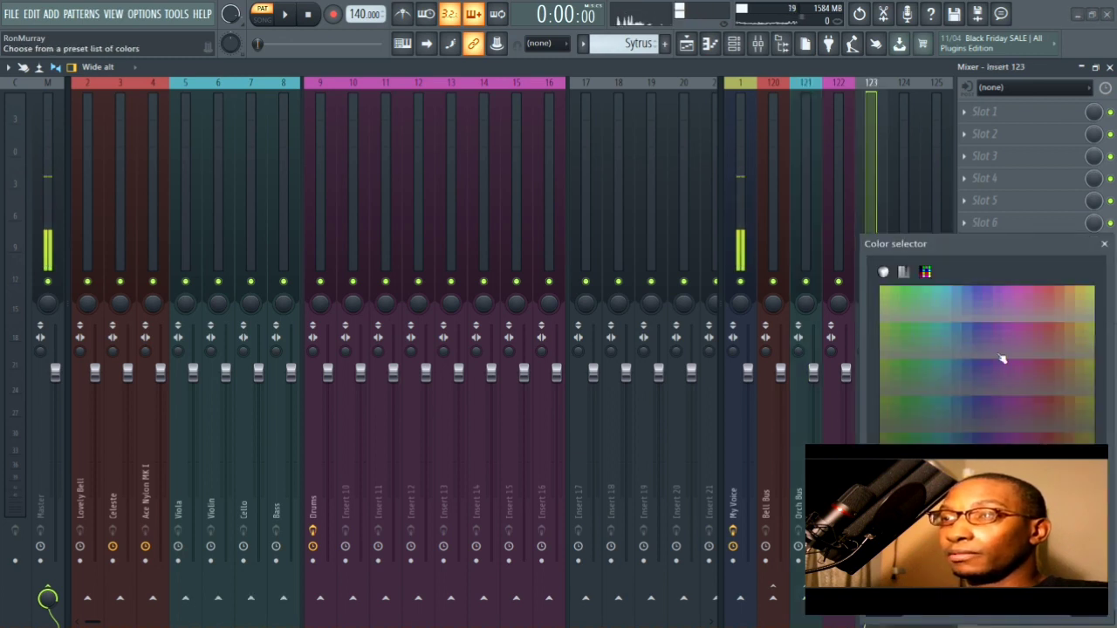
pyautogui.click(981, 294)
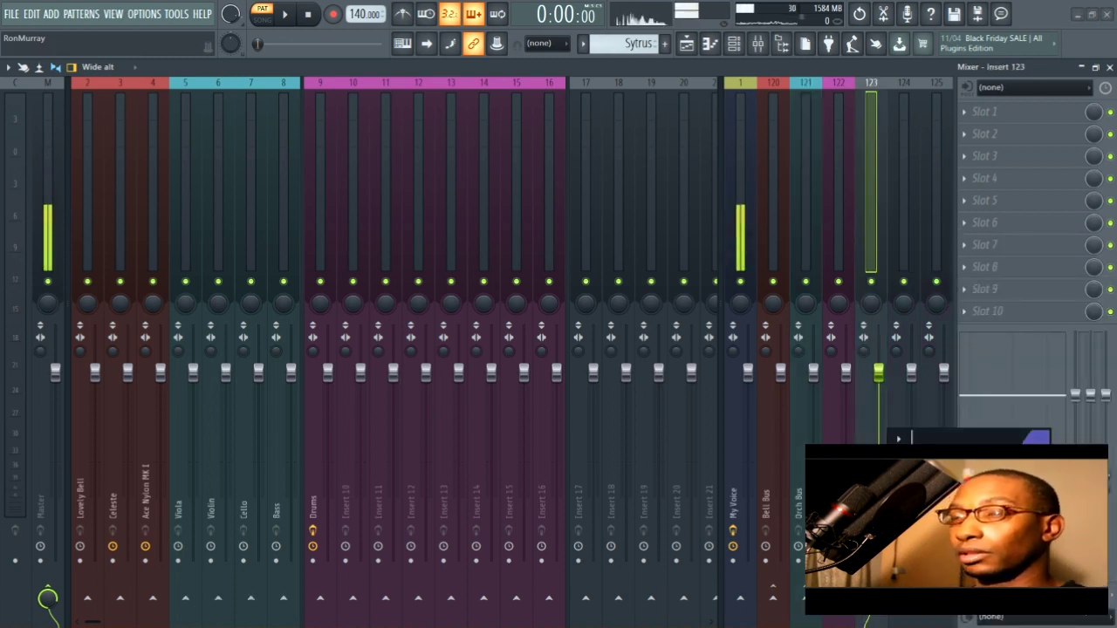
pyautogui.write('R')
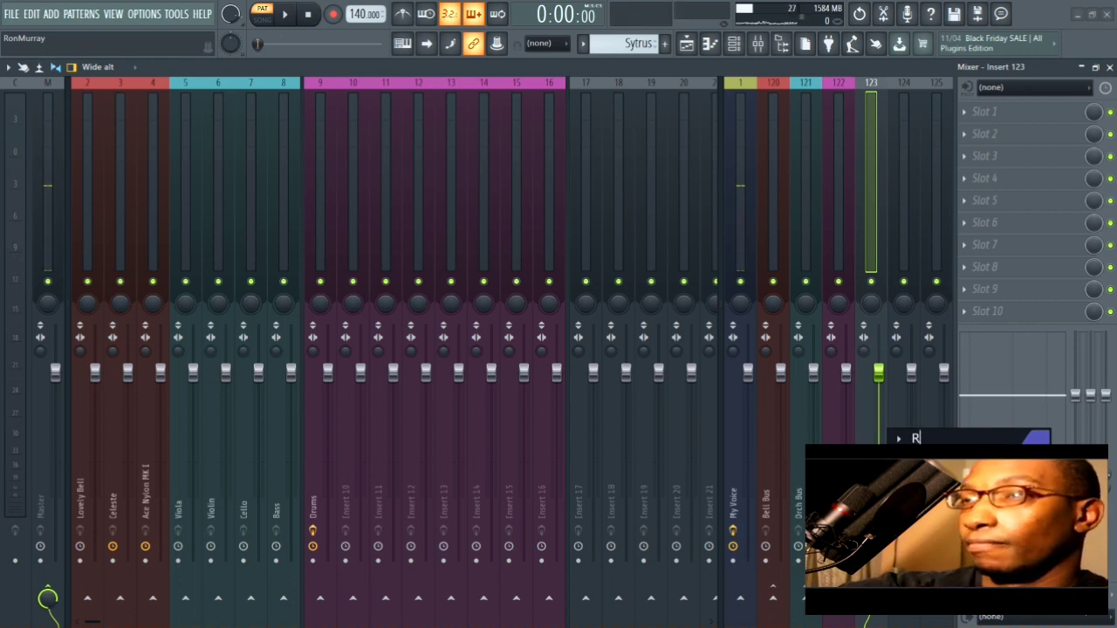
pyautogui.write('everb')
pyautogui.press('Return')
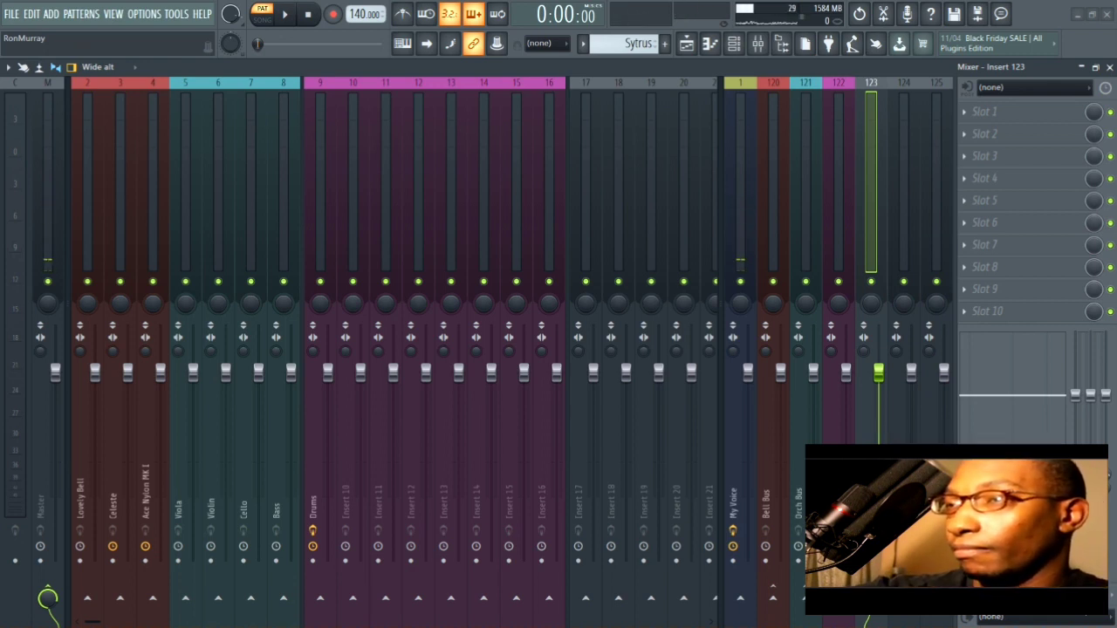
# - Rename the Insert 124 mixer track as Reverb 2 and give it the same blue-violet colour as Reverb
pyautogui.click(893, 230)
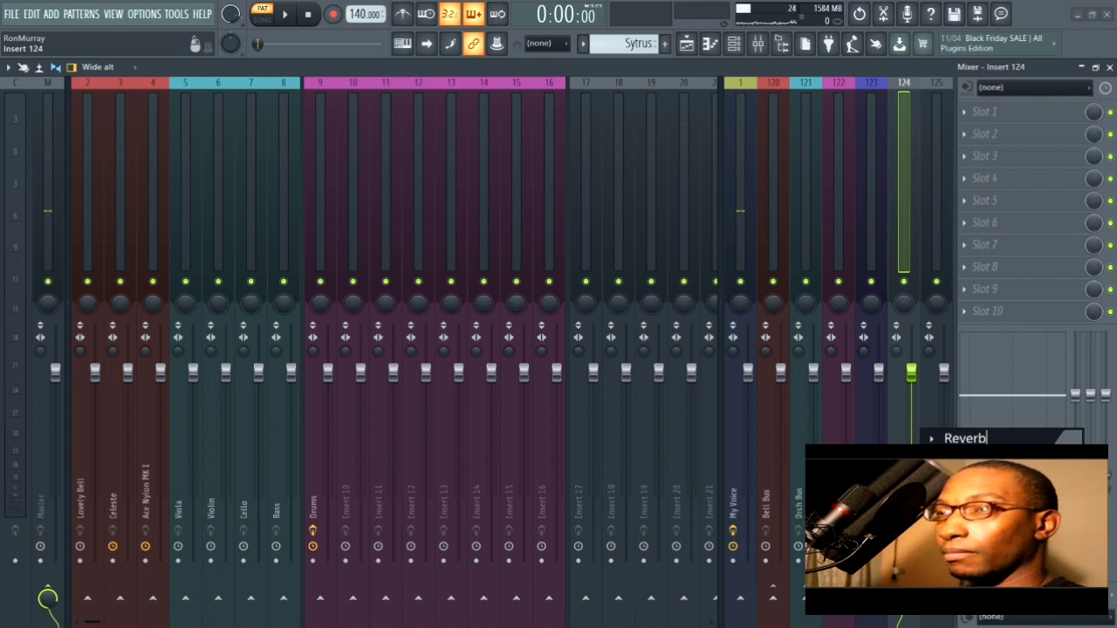
pyautogui.click(1069, 438)
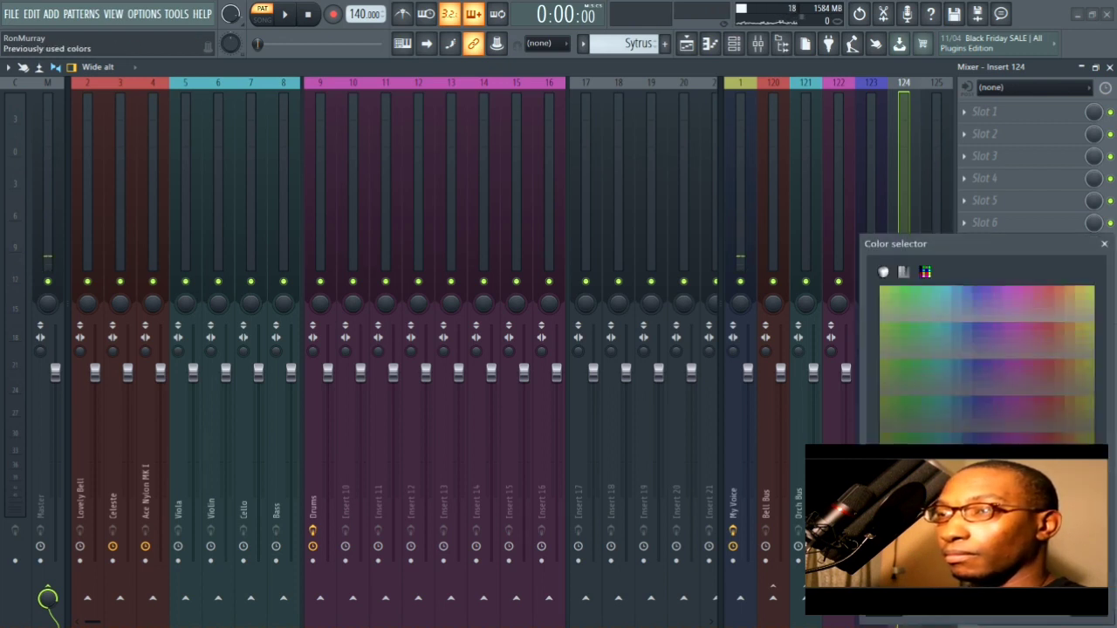
pyautogui.click(1087, 606)
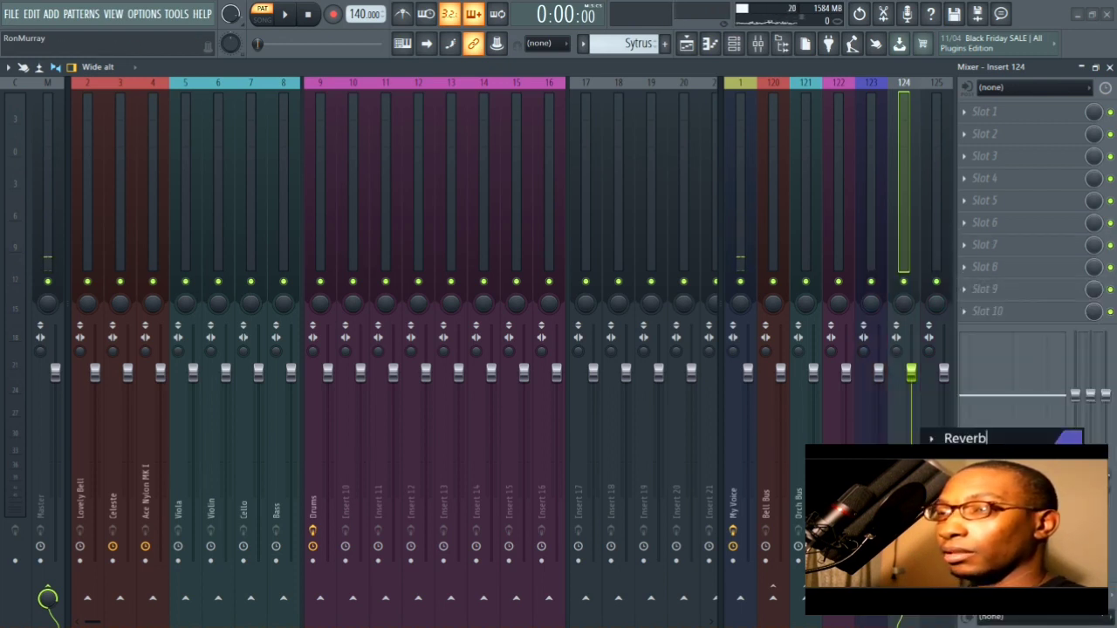
pyautogui.write('2')
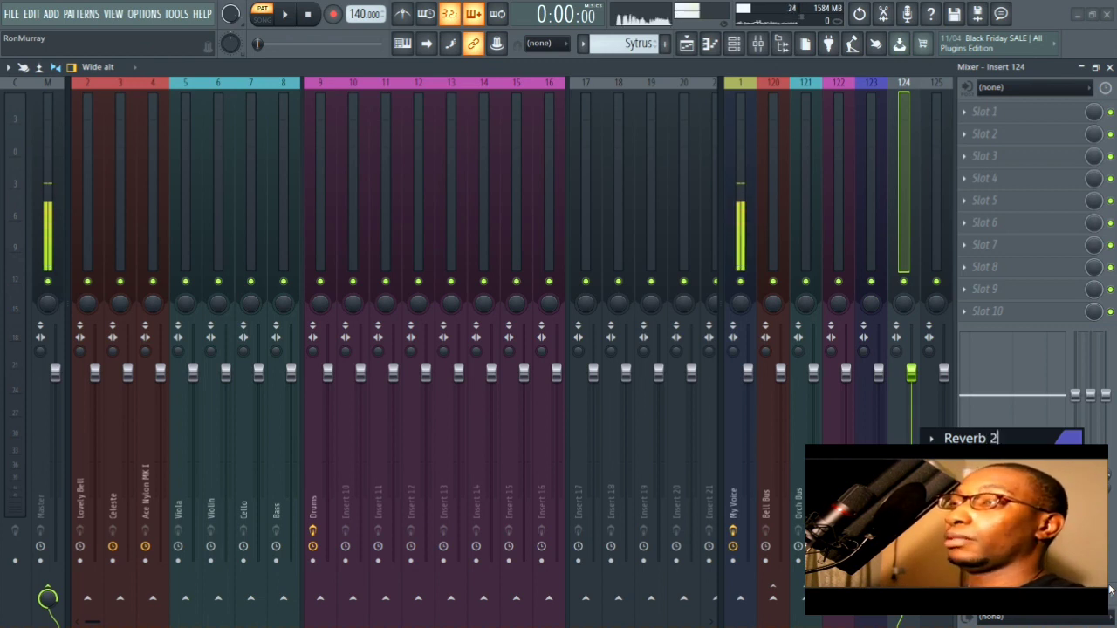
pyautogui.press('Return')
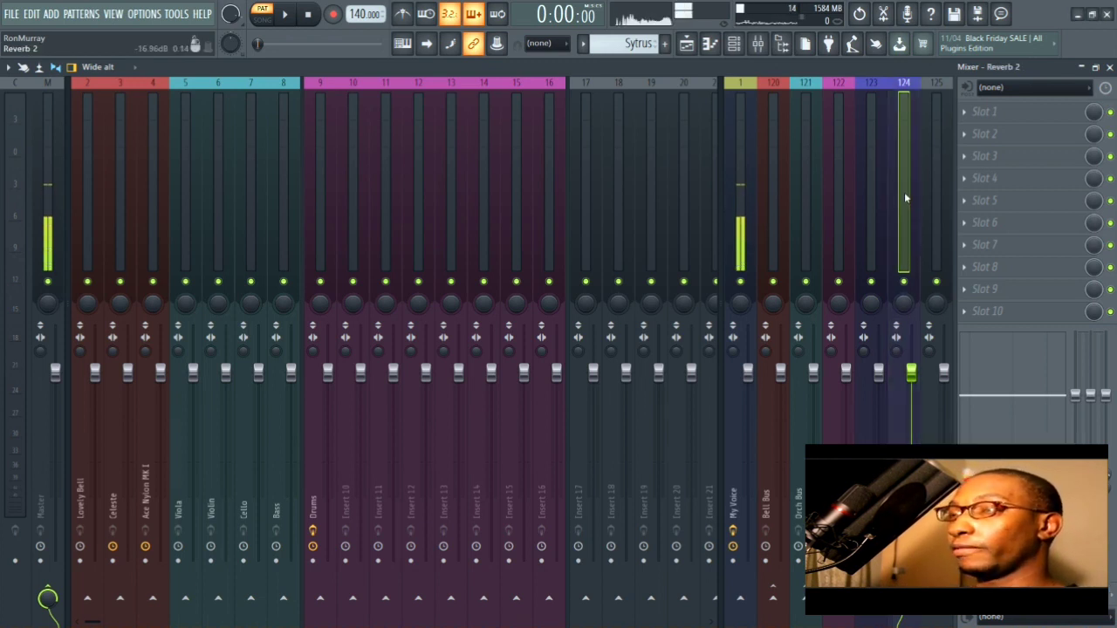
# - Go over the reverb and bus tracks back to Bell Bus, and lower the Lovely Bell, Celeste and Ace Nylon MK I faders to different levels
pyautogui.click(860, 165)
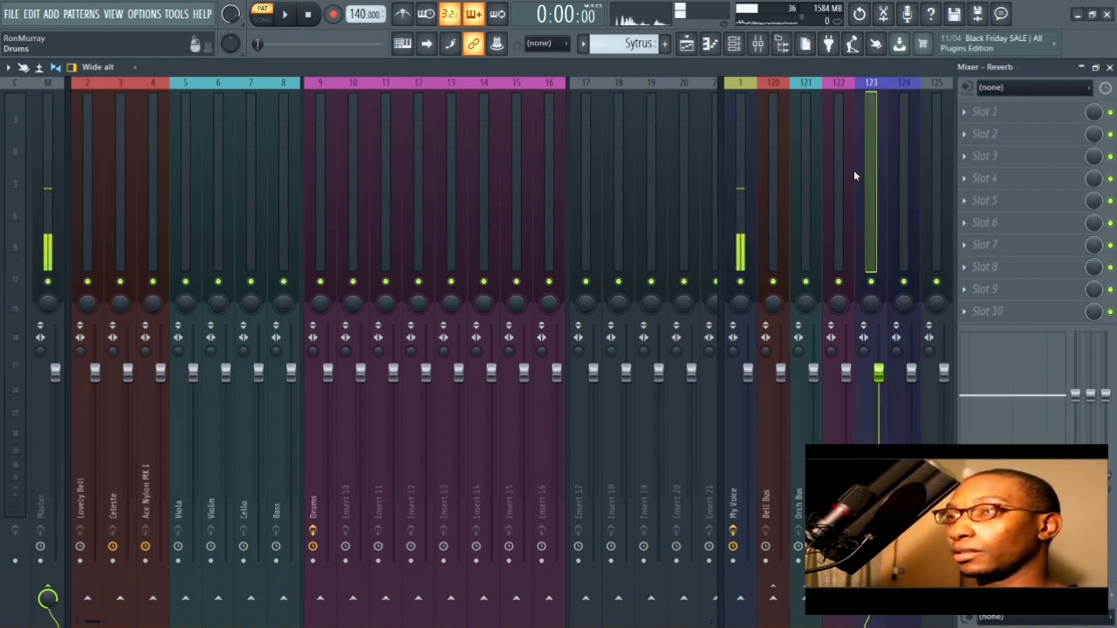
pyautogui.click(940, 144)
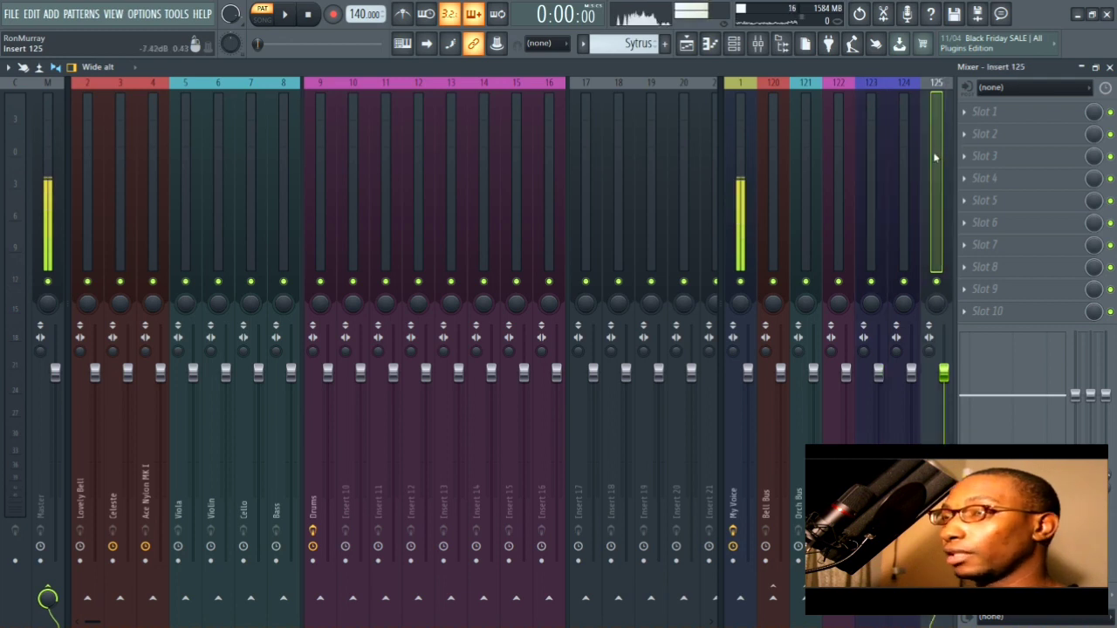
pyautogui.click(844, 186)
pyautogui.click(810, 177)
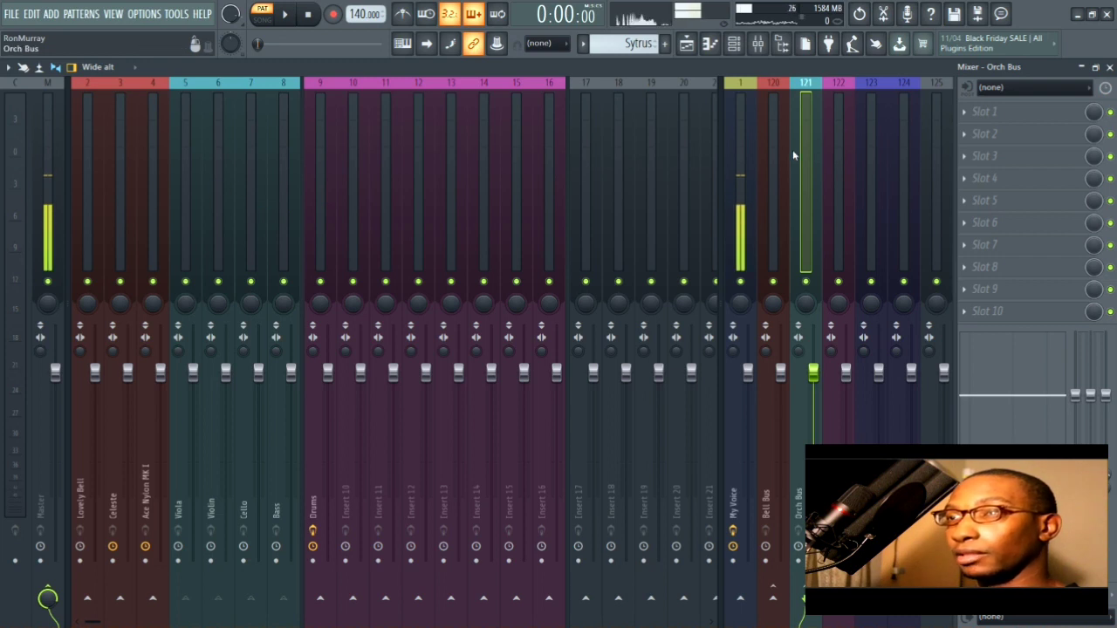
pyautogui.click(784, 153)
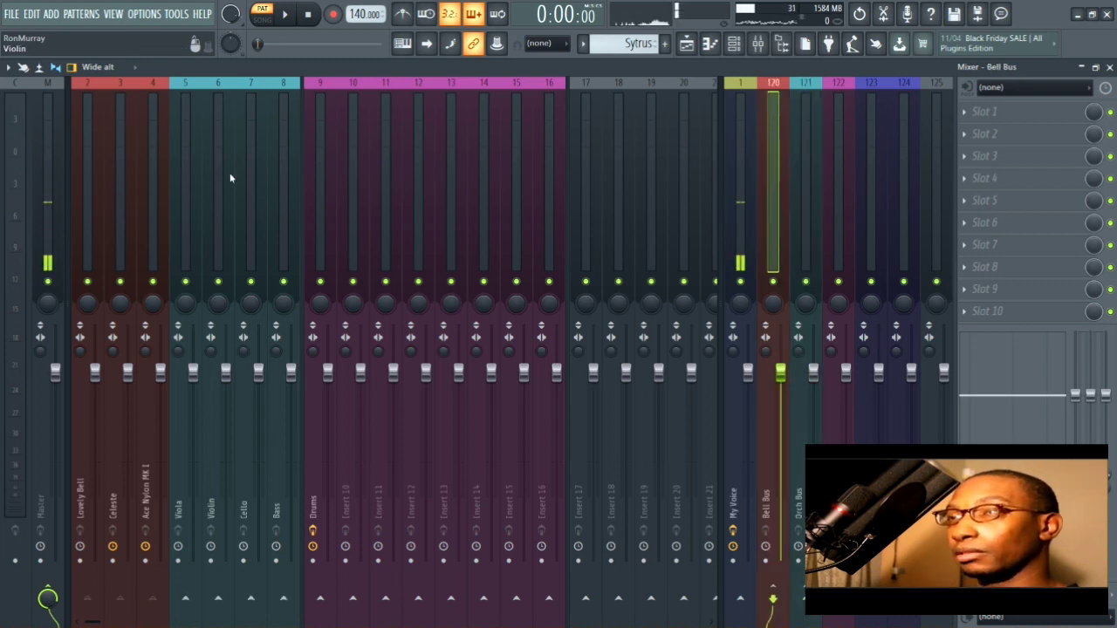
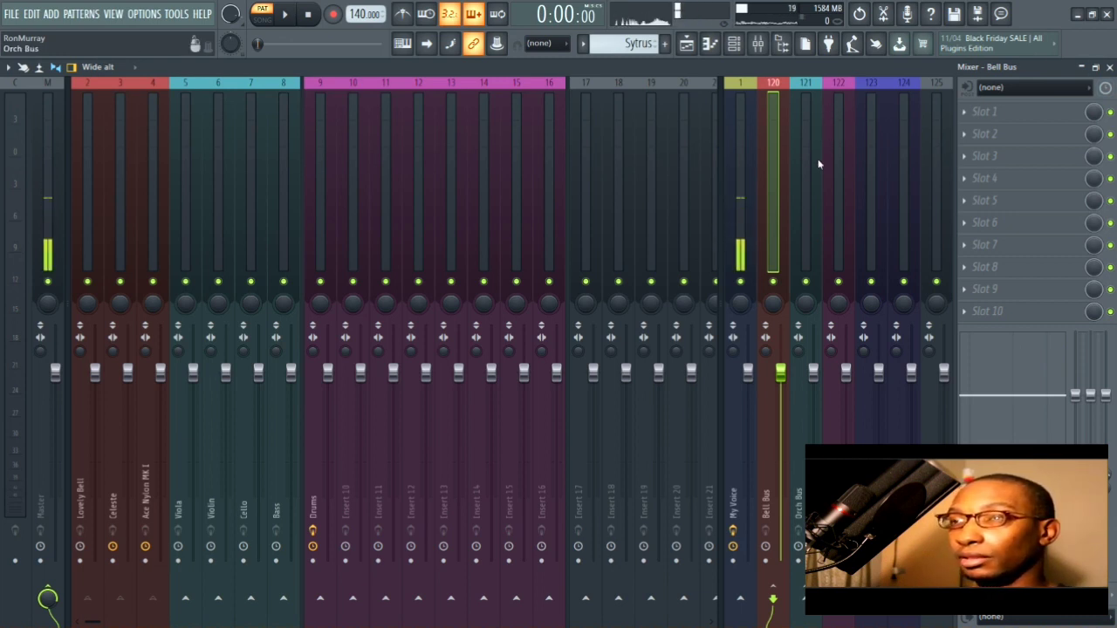
pyautogui.moveTo(94, 373); pyautogui.dragTo(159, 381)
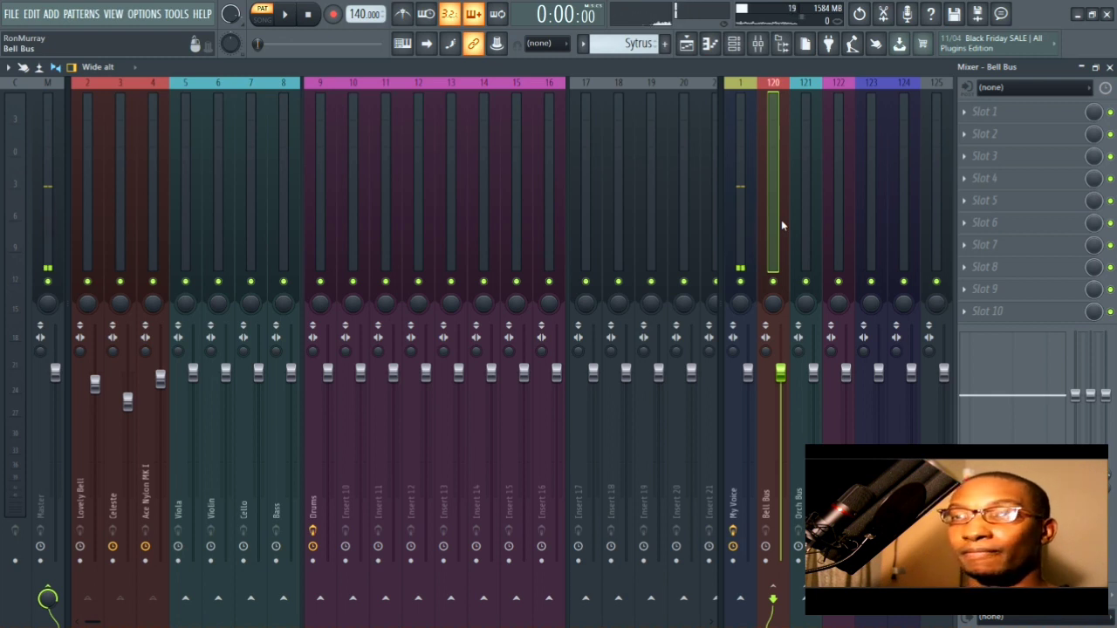
# - Check how the Bass track relates to Orch Bus and how the magenta drum tracks are routed
pyautogui.click(287, 108)
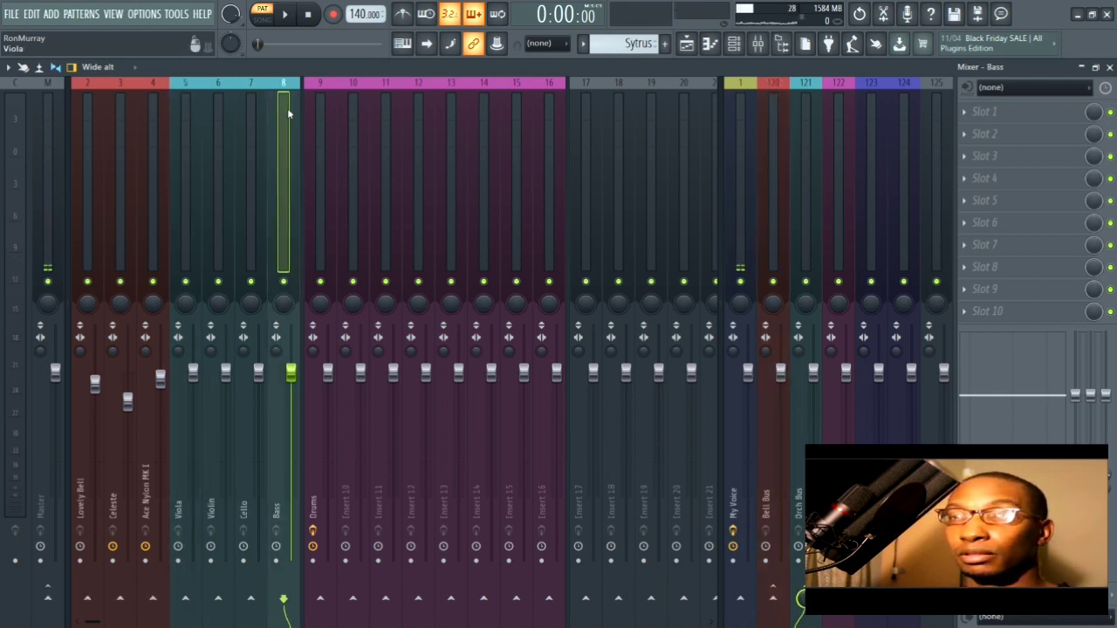
pyautogui.click(806, 103)
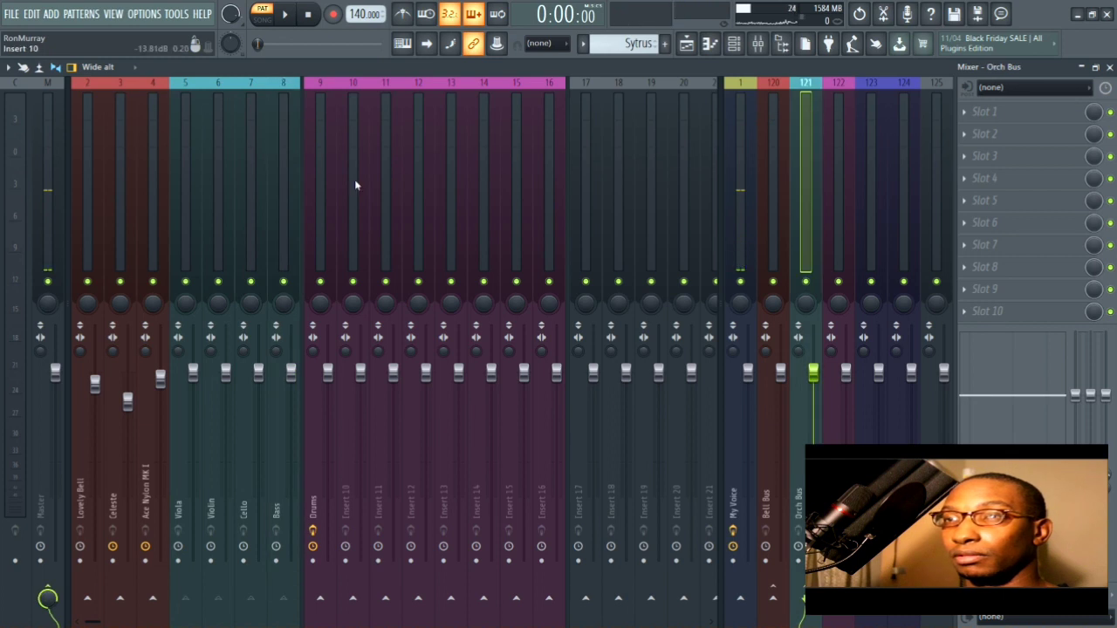
pyautogui.moveTo(349, 164); pyautogui.dragTo(543, 148)
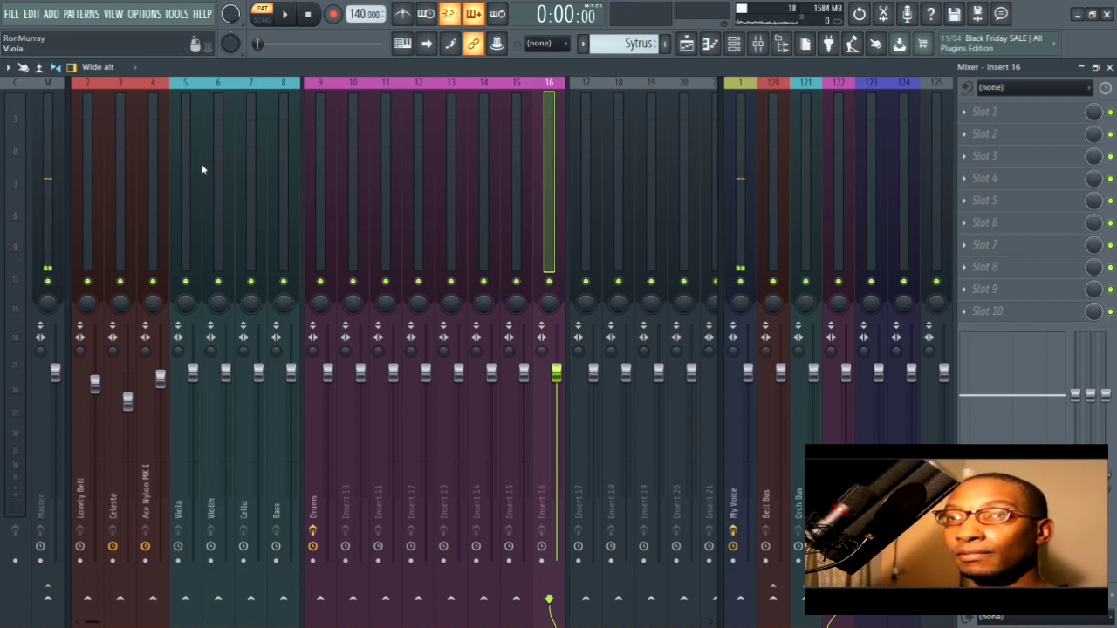
pyautogui.moveTo(199, 167); pyautogui.dragTo(549, 143)
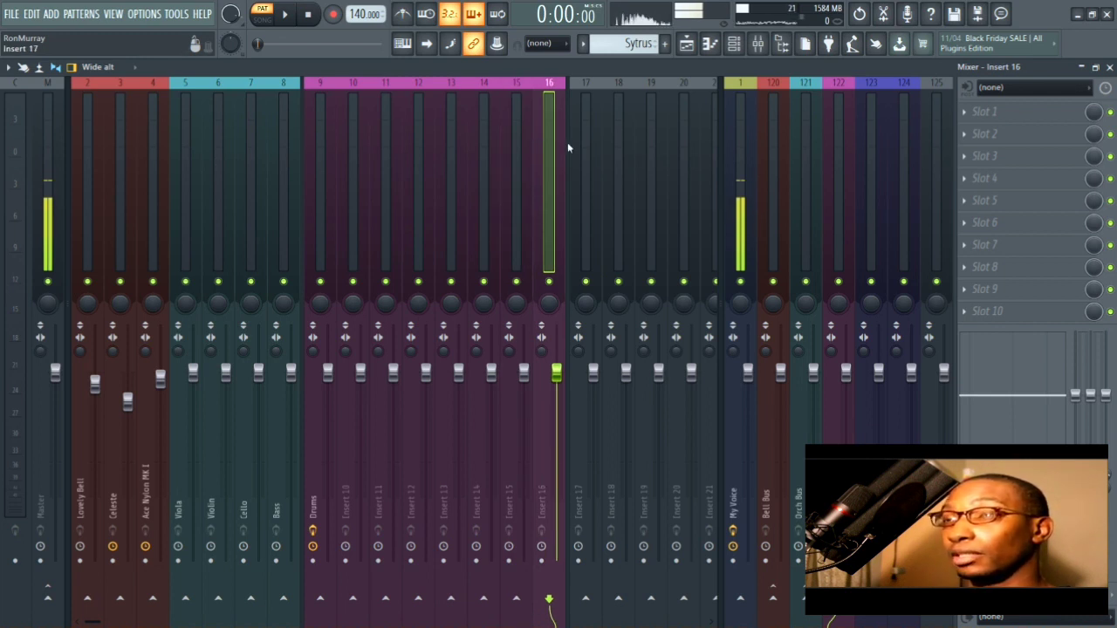
# - Enable sends from the Viola, Violin, Cello and Bass tracks to the Reverb track, keeping their Orch Bus routing
pyautogui.click(871, 161)
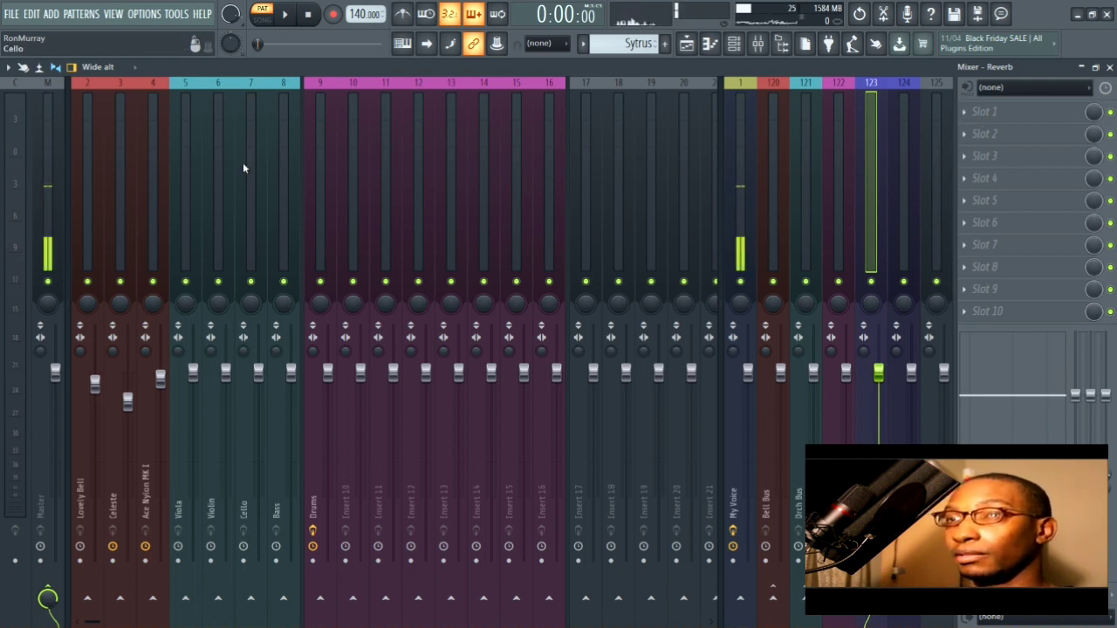
pyautogui.moveTo(188, 153)
pyautogui.mouseDown()
pyautogui.moveTo(315, 161)
pyautogui.moveTo(192, 171)
pyautogui.mouseUp()
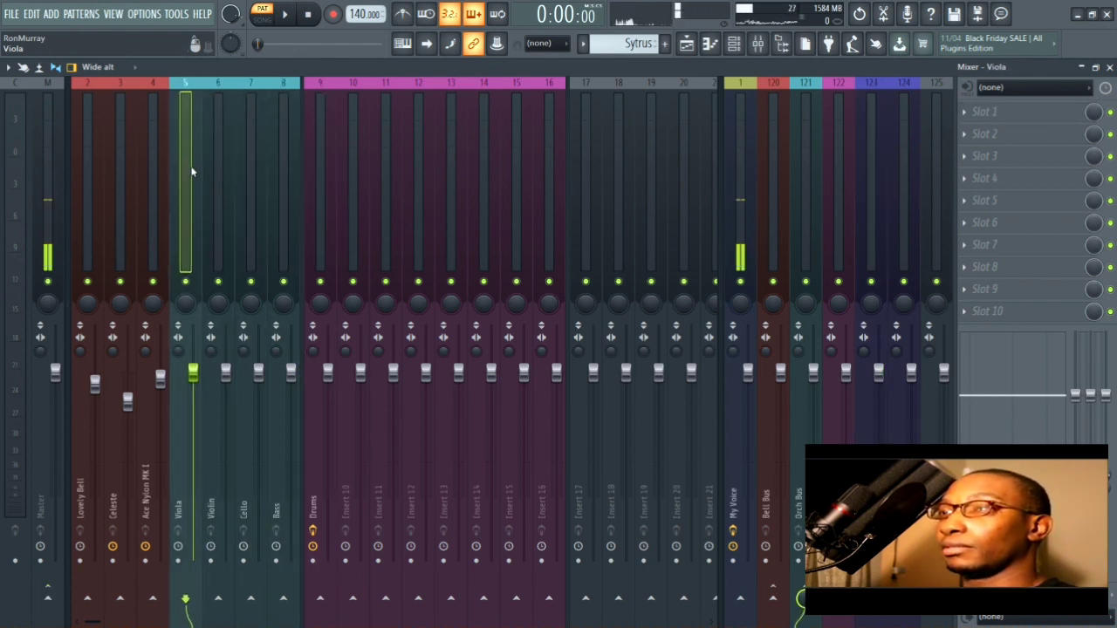
pyautogui.click(218, 231)
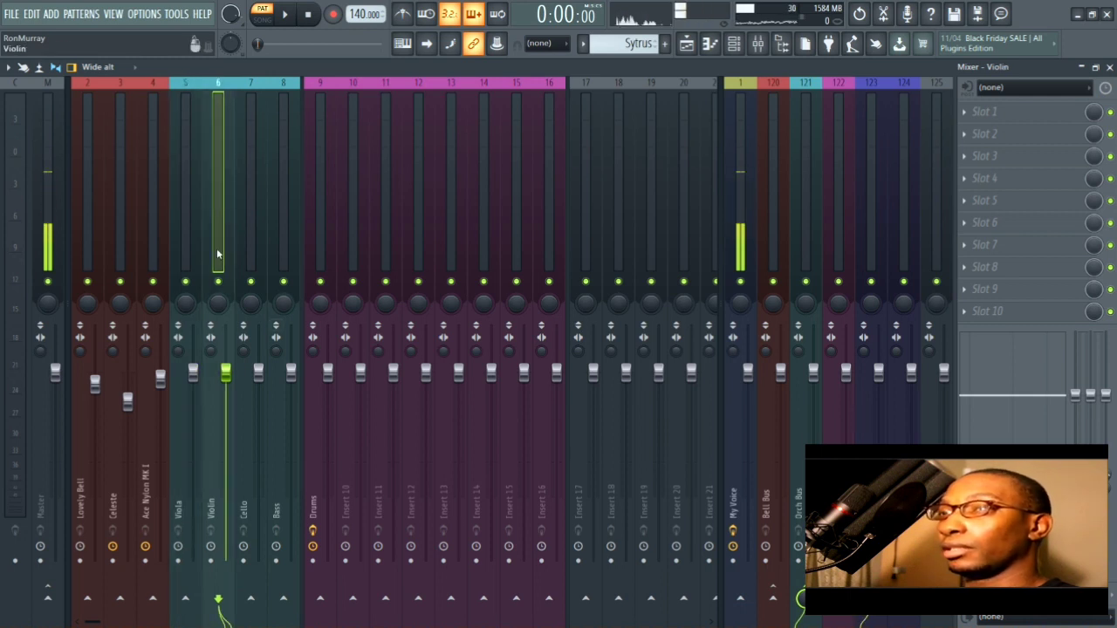
pyautogui.click(252, 173)
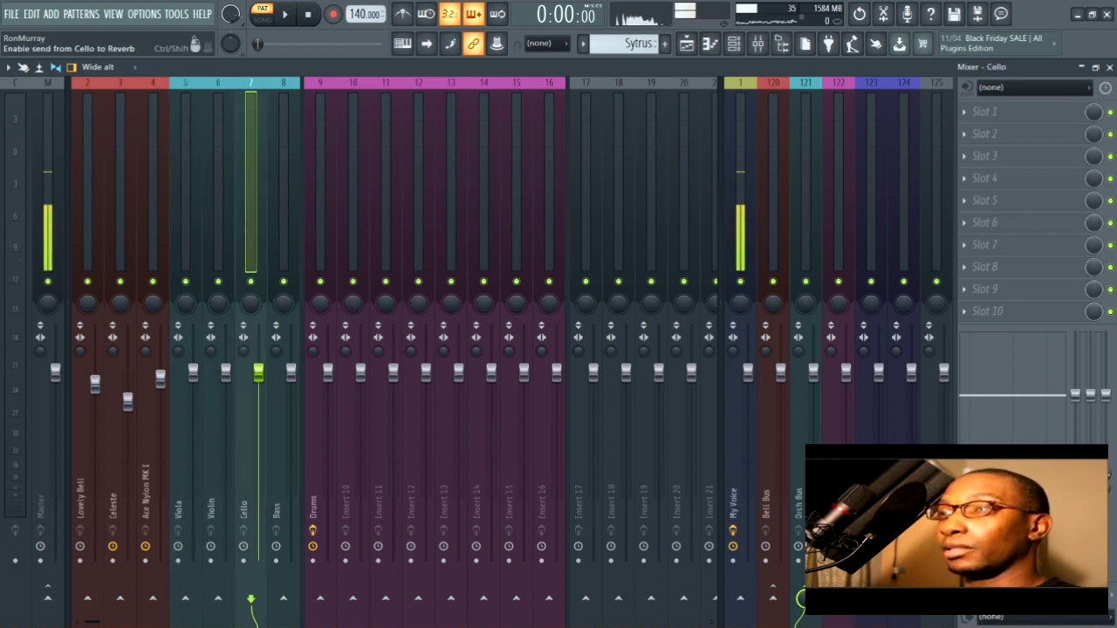
pyautogui.click(285, 177)
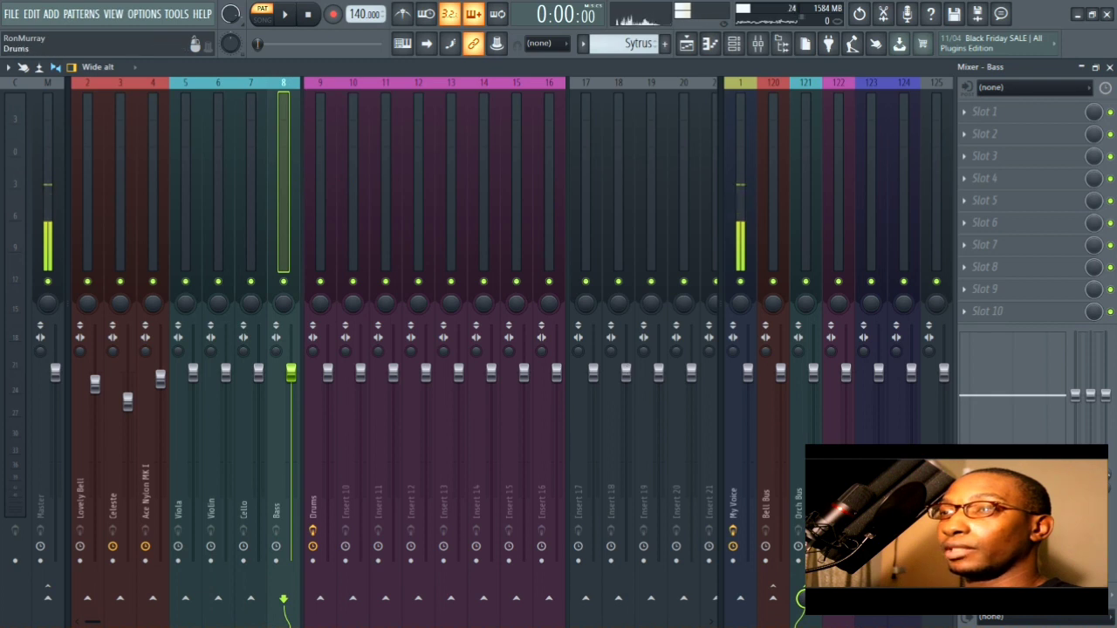
pyautogui.click(185, 203)
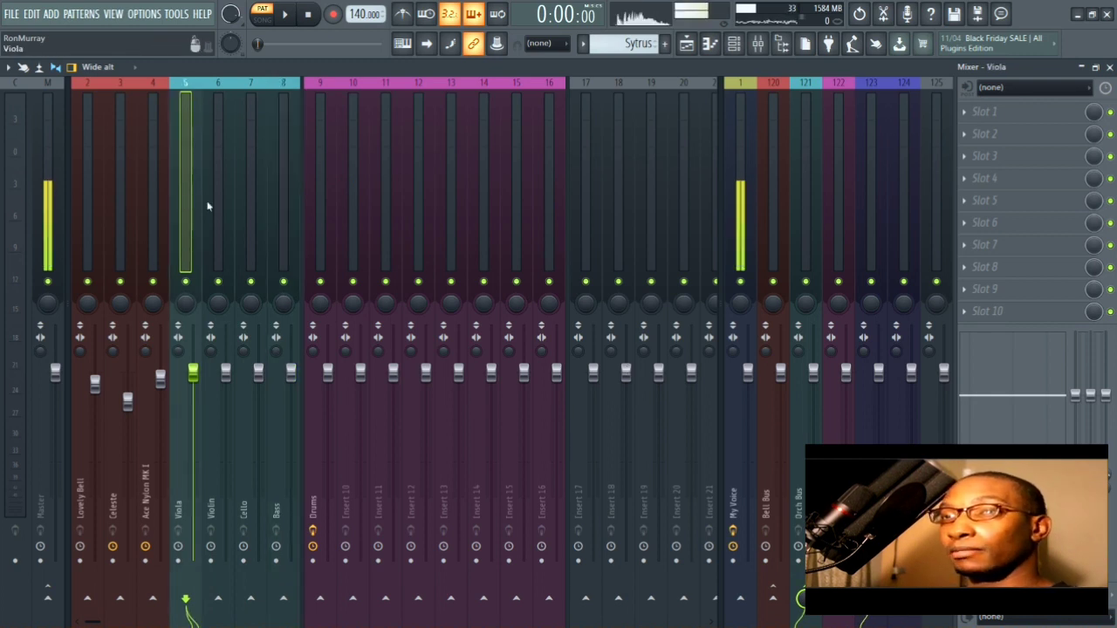
# - Lower the send levels to Reverb for the Viola, Violin, Cello and Bass tracks, with Viola at about 29%
pyautogui.moveTo(870, 598); pyautogui.dragTo(871, 623)
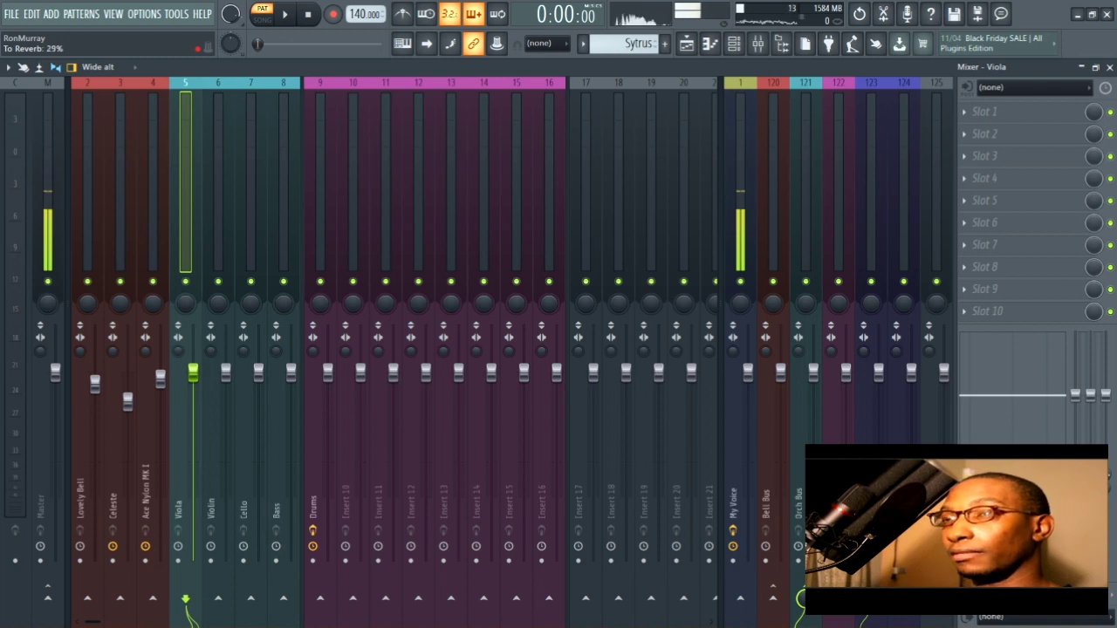
pyautogui.click(219, 133)
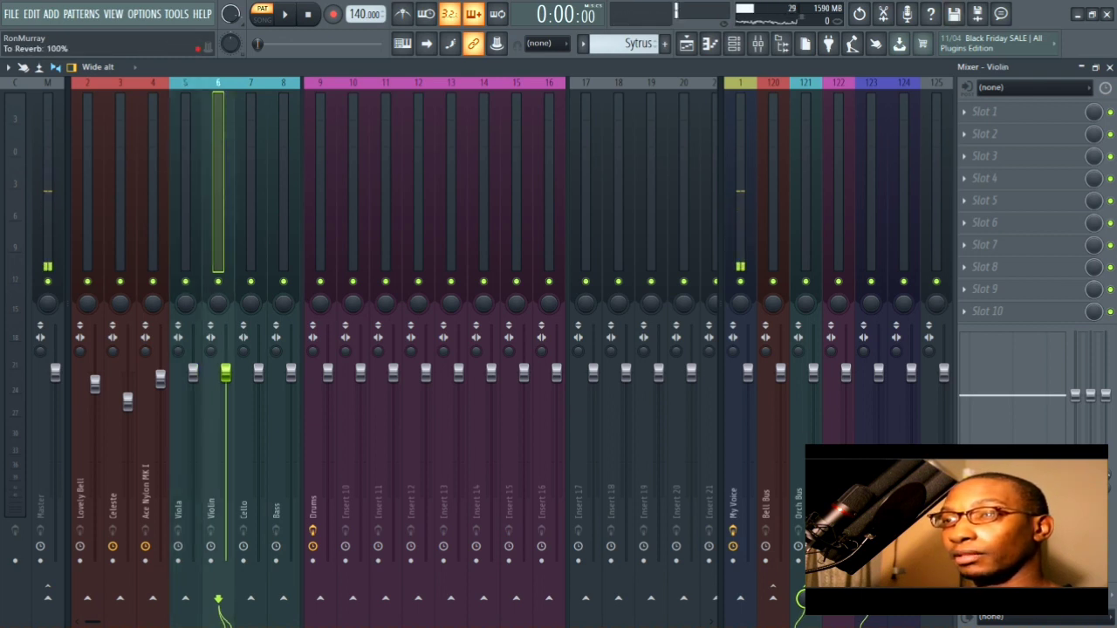
pyautogui.click(251, 149)
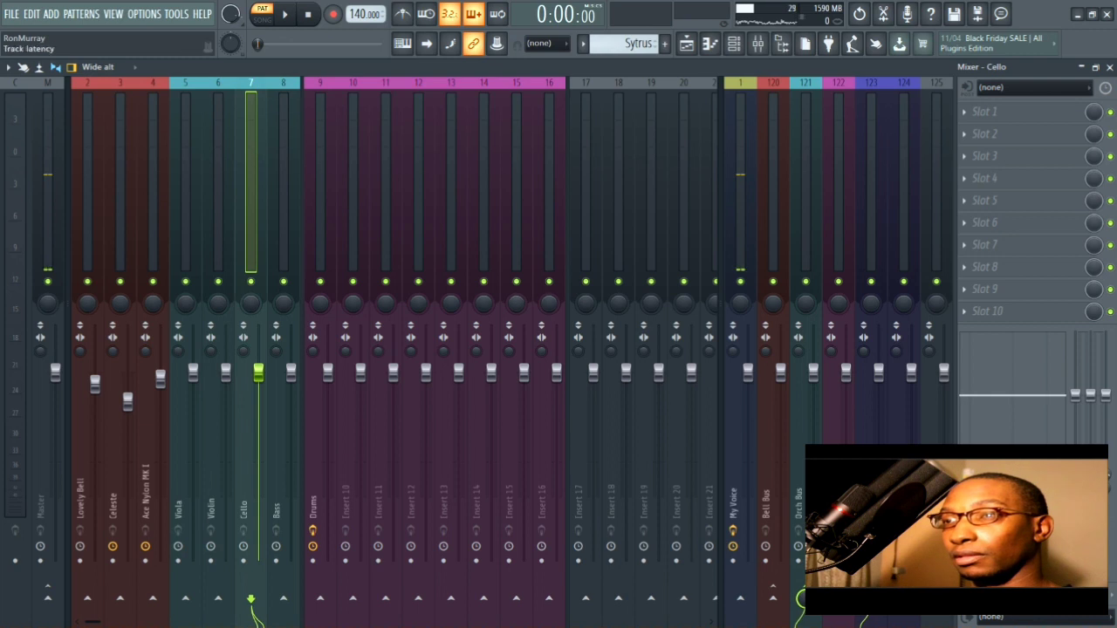
pyautogui.click(279, 159)
pyautogui.moveTo(870, 599); pyautogui.dragTo(871, 623)
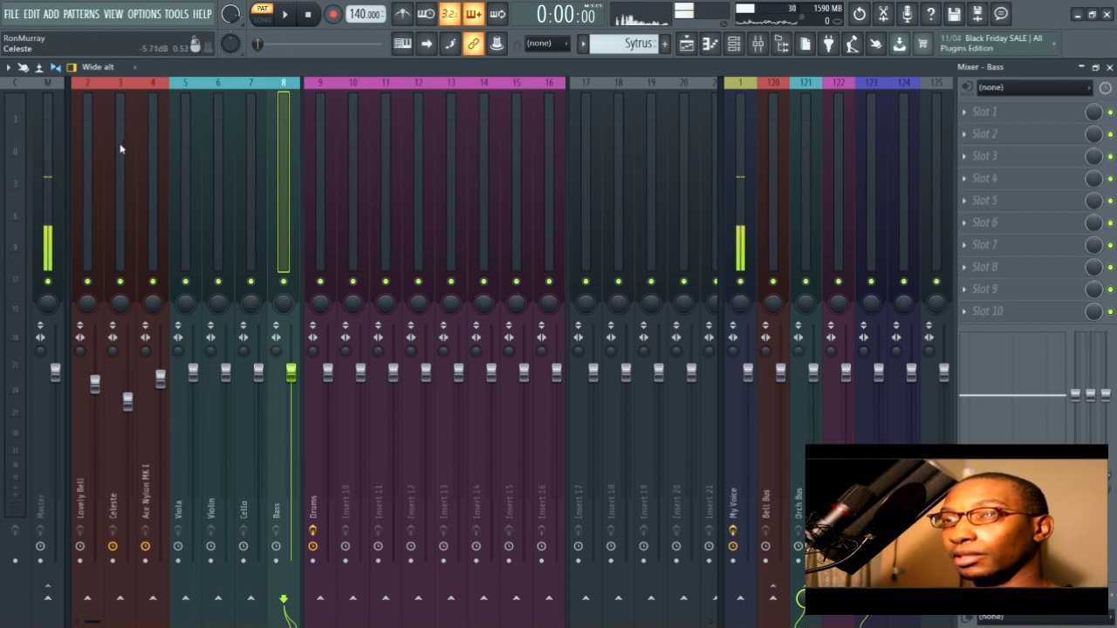
pyautogui.click(210, 157)
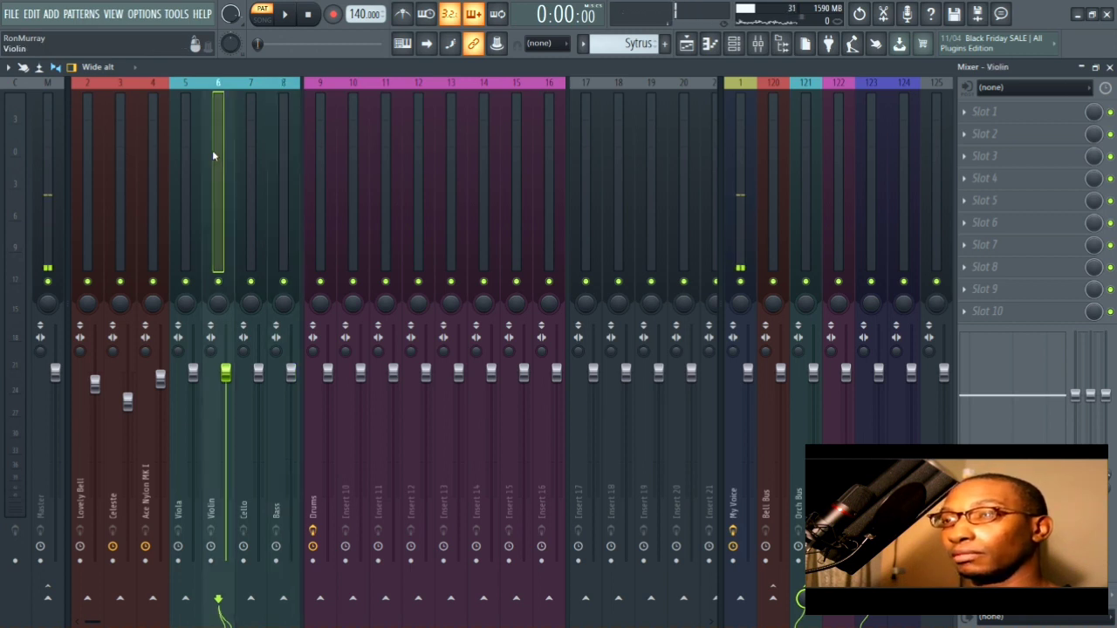
# - Lower the Orch Bus volume slightly in the mixer and select the bus to check its routing
pyautogui.click(290, 177)
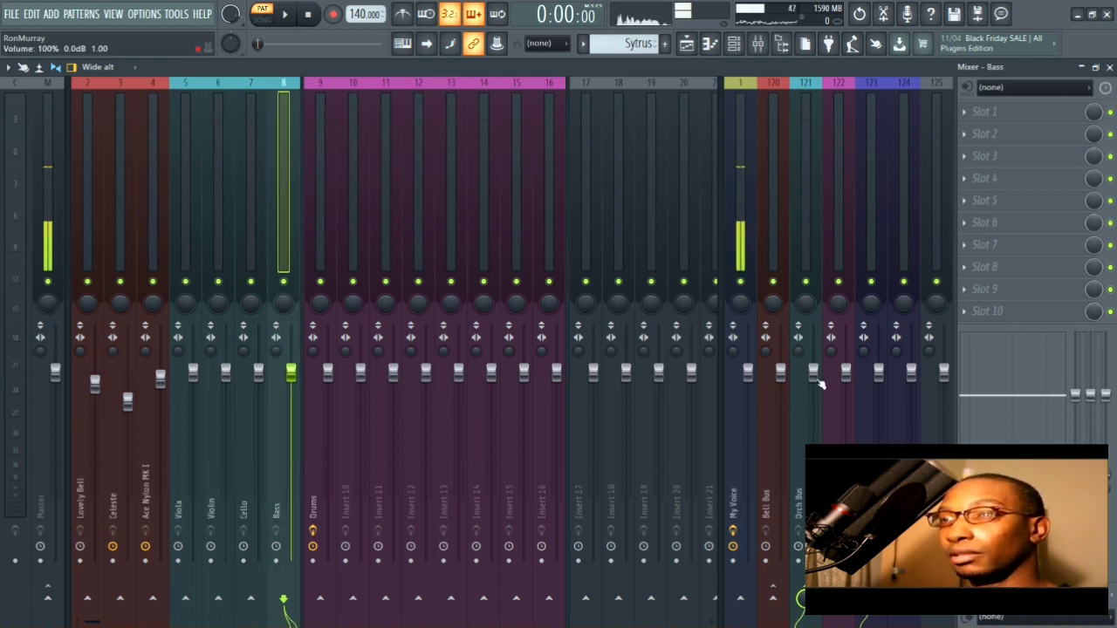
pyautogui.moveTo(812, 373); pyautogui.dragTo(812, 393)
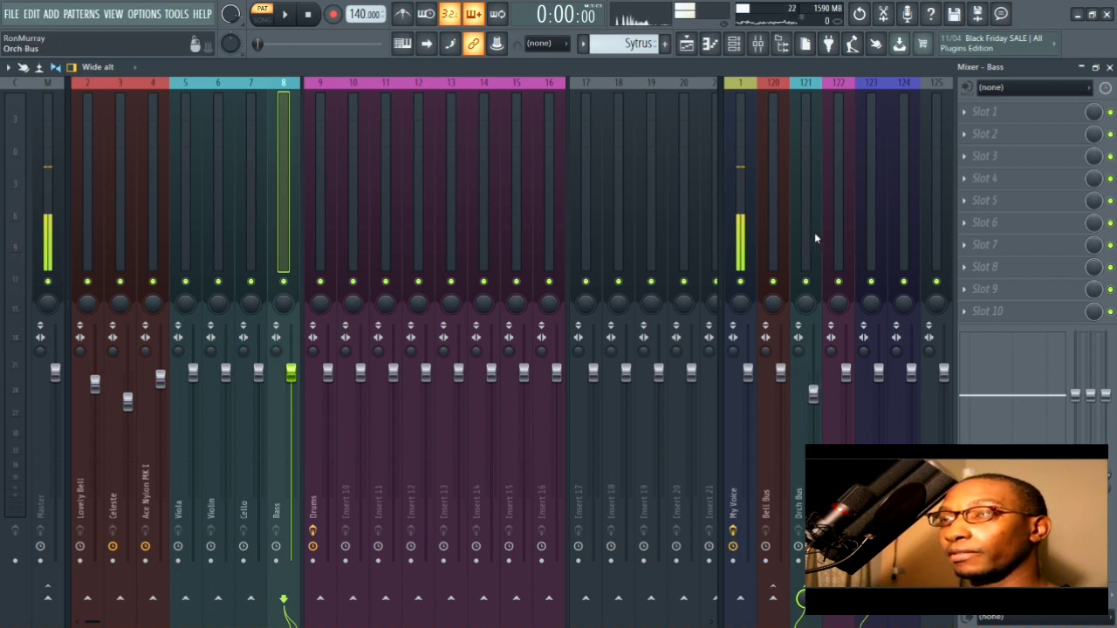
pyautogui.click(800, 183)
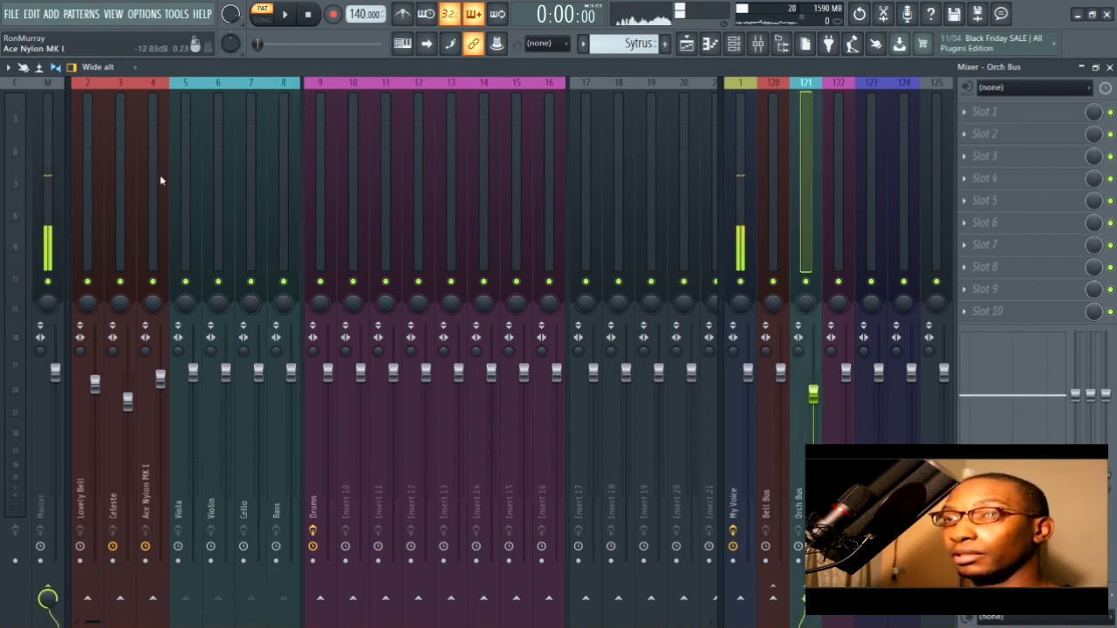
# - Mute the four orchestral tracks Cello, Bass, Violin and Viola individually in the mixer
pyautogui.moveTo(184, 171); pyautogui.dragTo(278, 160)
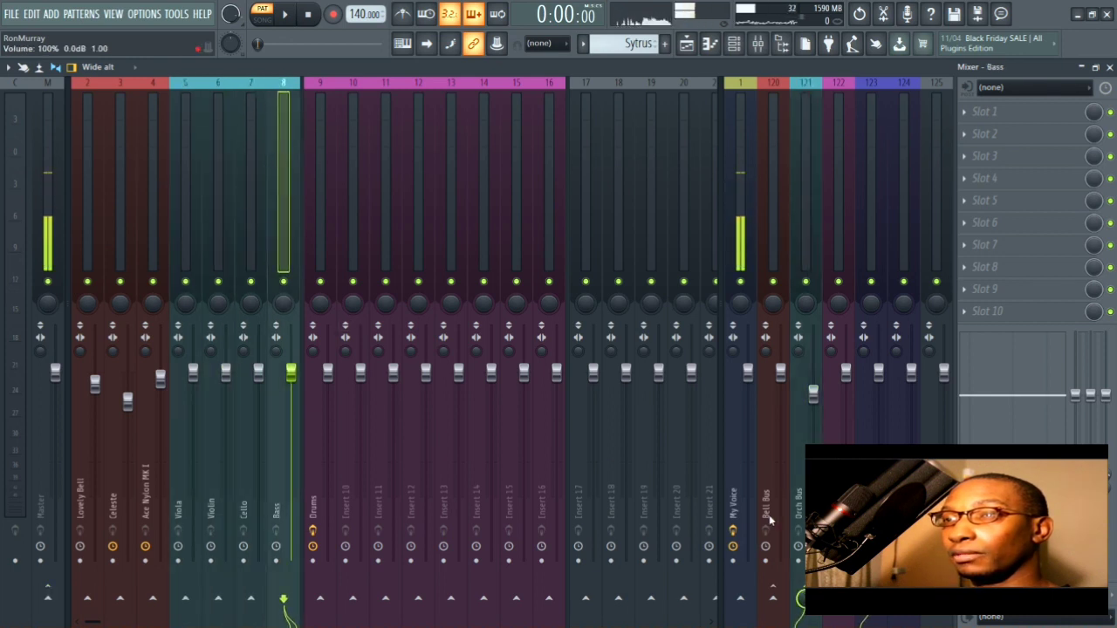
pyautogui.click(251, 282)
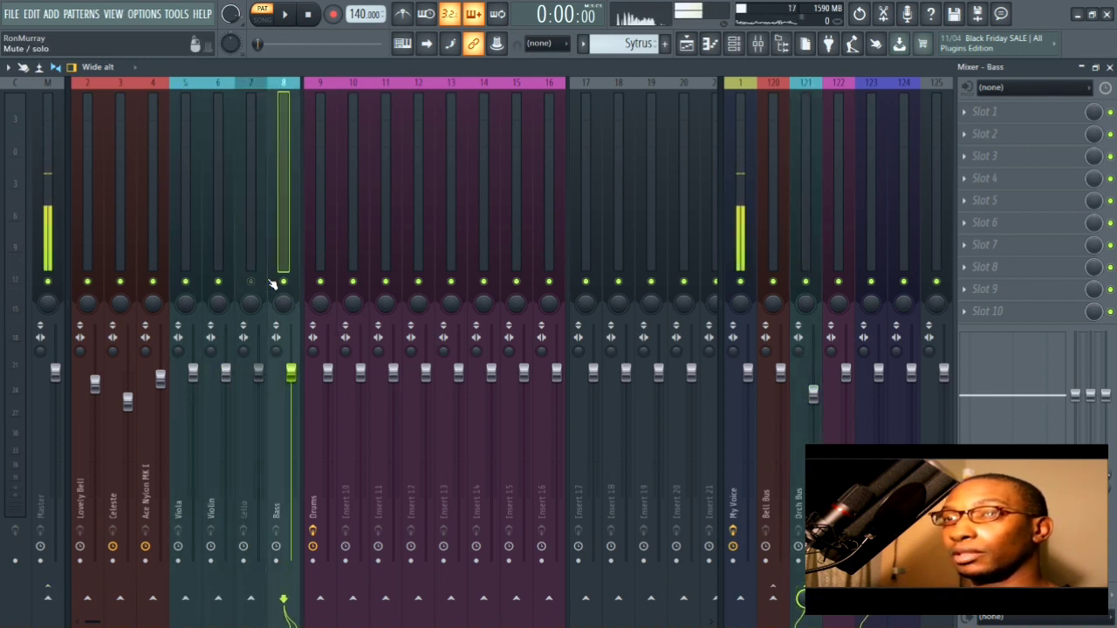
pyautogui.click(283, 282)
pyautogui.click(218, 282)
pyautogui.click(185, 282)
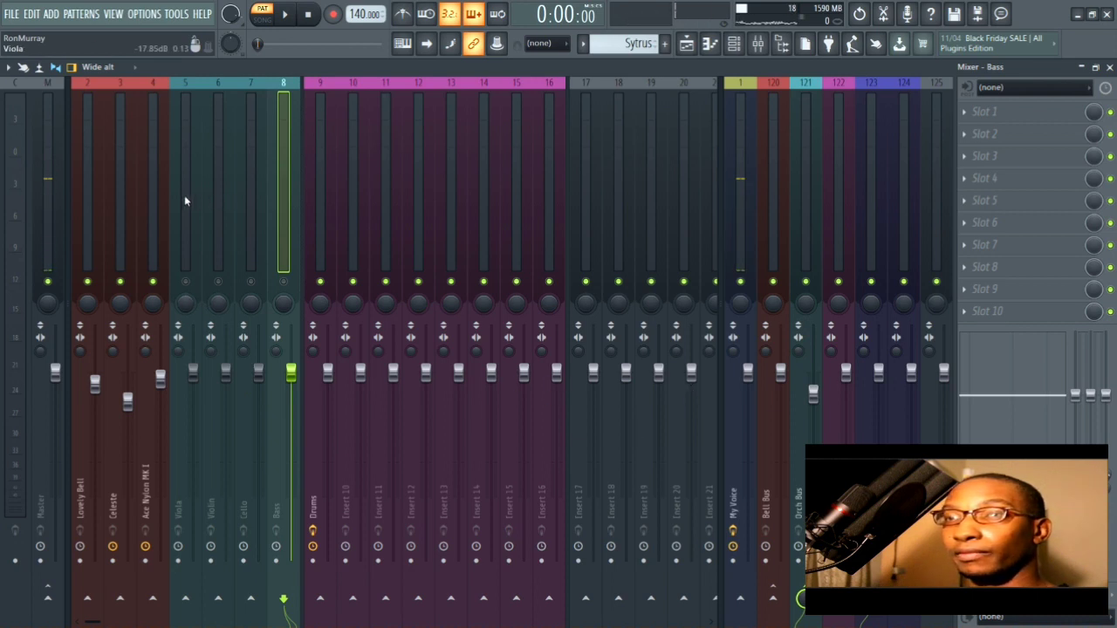
# - Check the Orch Bus and its string tracks, and toggle solo on the Violin track on and off
pyautogui.click(801, 253)
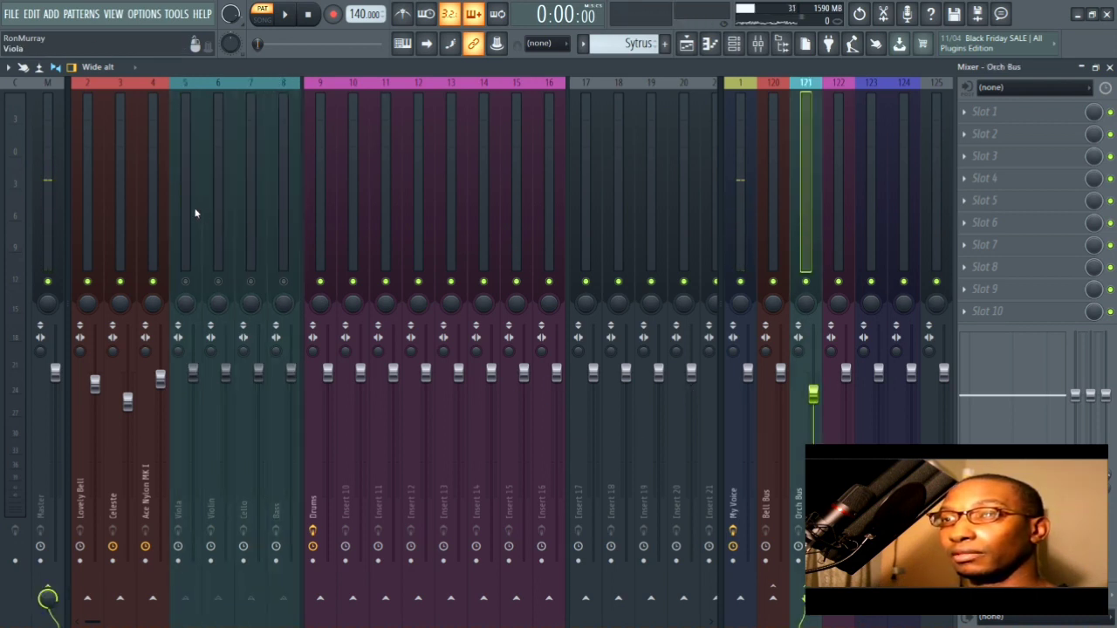
pyautogui.click(254, 208)
pyautogui.click(276, 206)
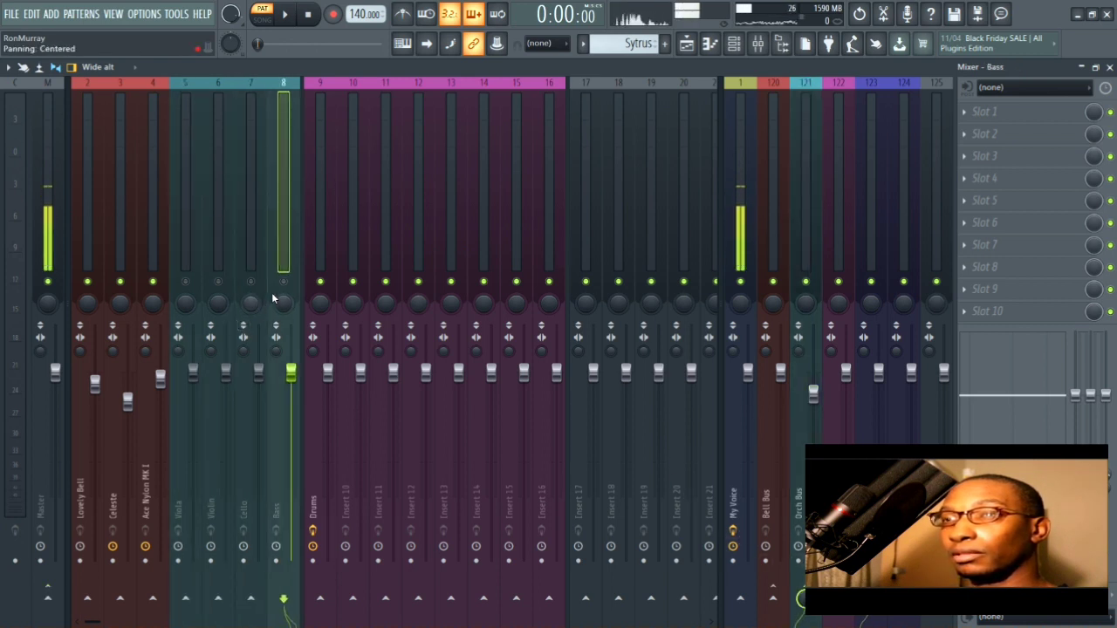
pyautogui.rightClick(219, 298)
pyautogui.click(211, 293)
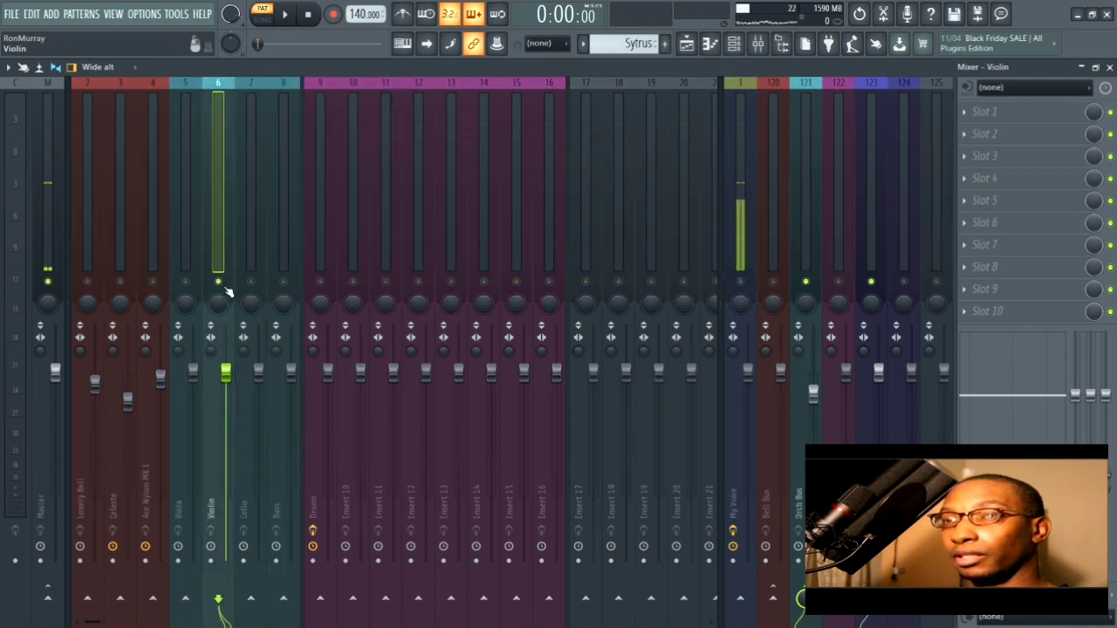
pyautogui.rightClick(220, 283)
# - Mute the whole Orch Bus, look at the Bass track feeding it, and unmute the bus
pyautogui.click(806, 282)
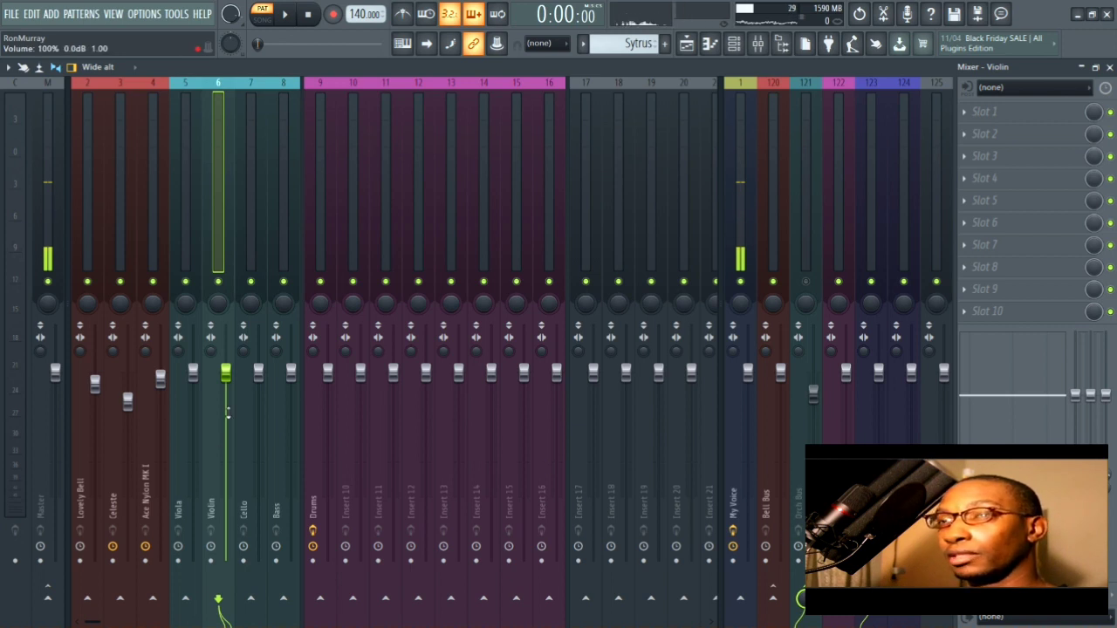
pyautogui.click(277, 181)
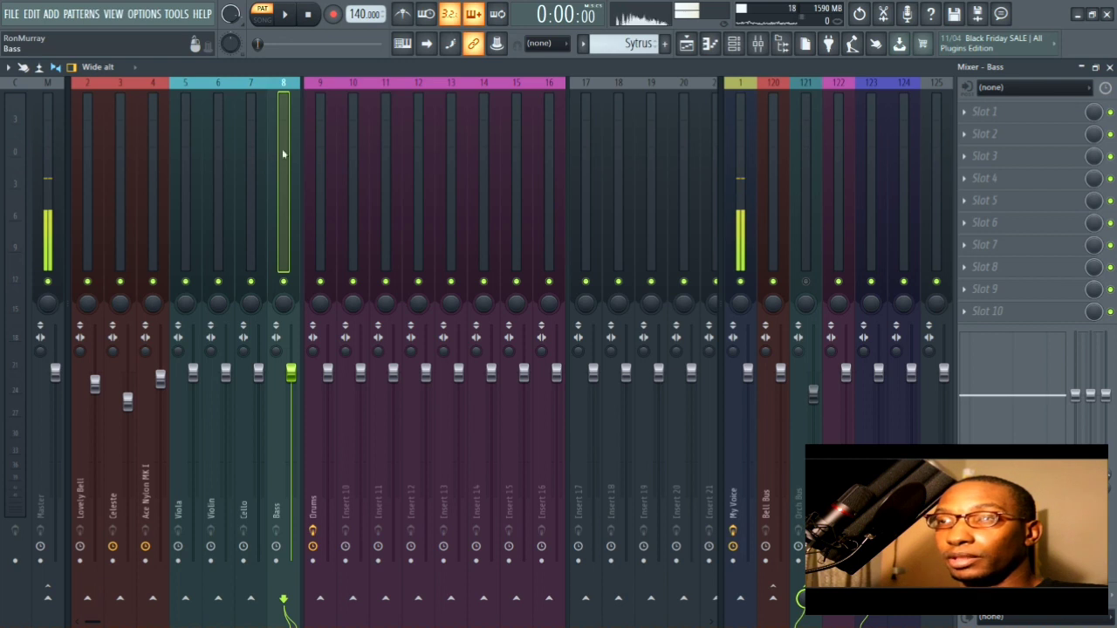
pyautogui.click(817, 141)
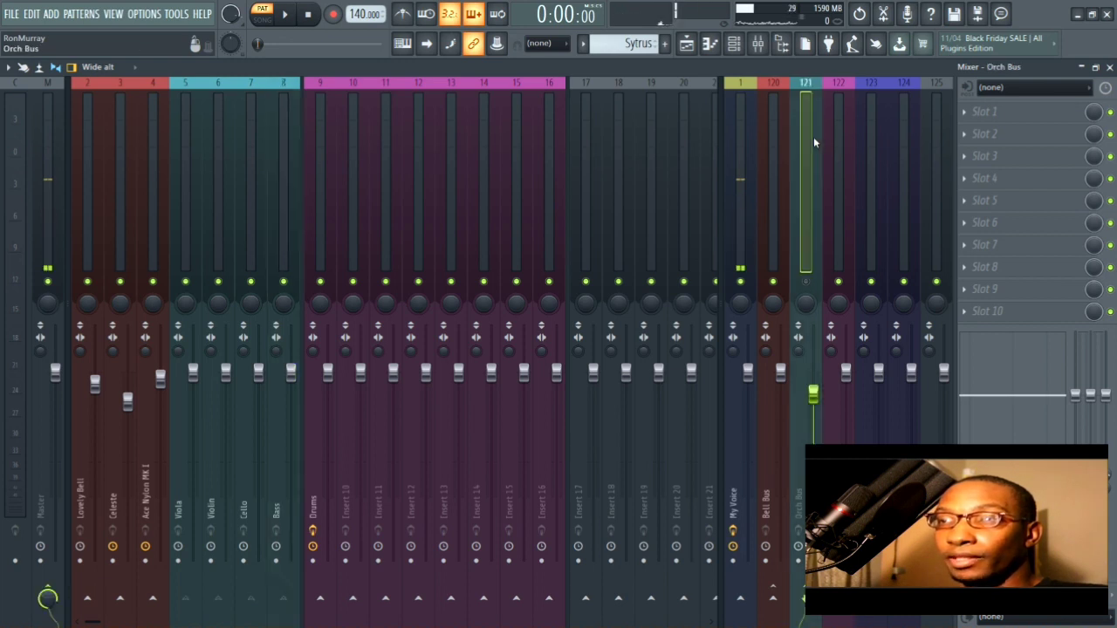
pyautogui.click(807, 282)
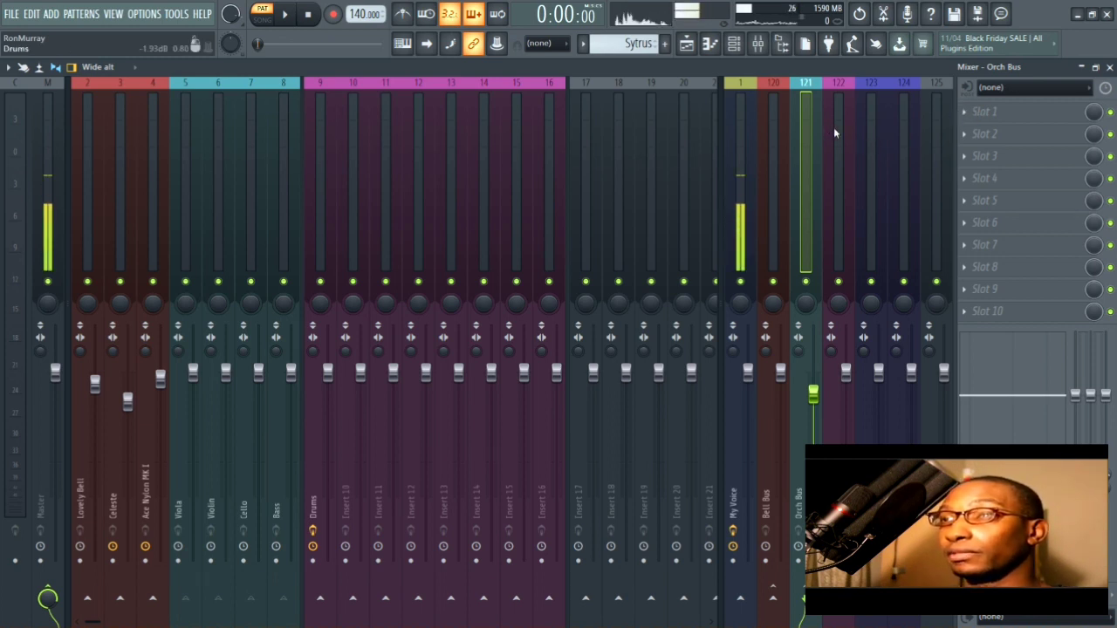
# - Select the Reverb 2 mixer track, and close the mixer and the channel rack to leave the playlist open
pyautogui.click(871, 131)
pyautogui.click(890, 131)
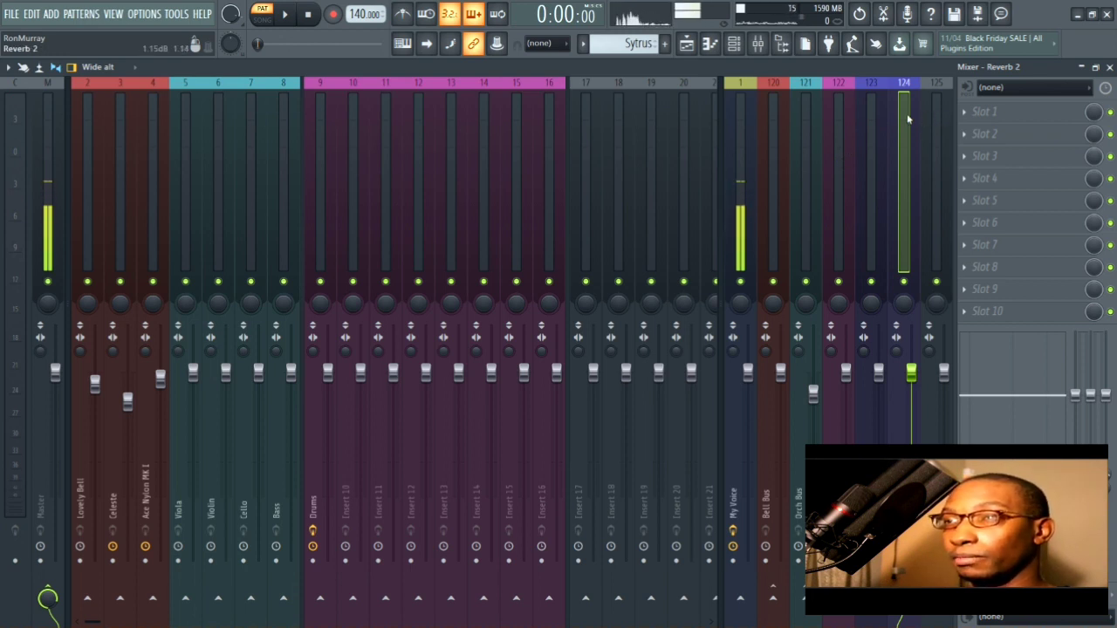
pyautogui.click(1108, 66)
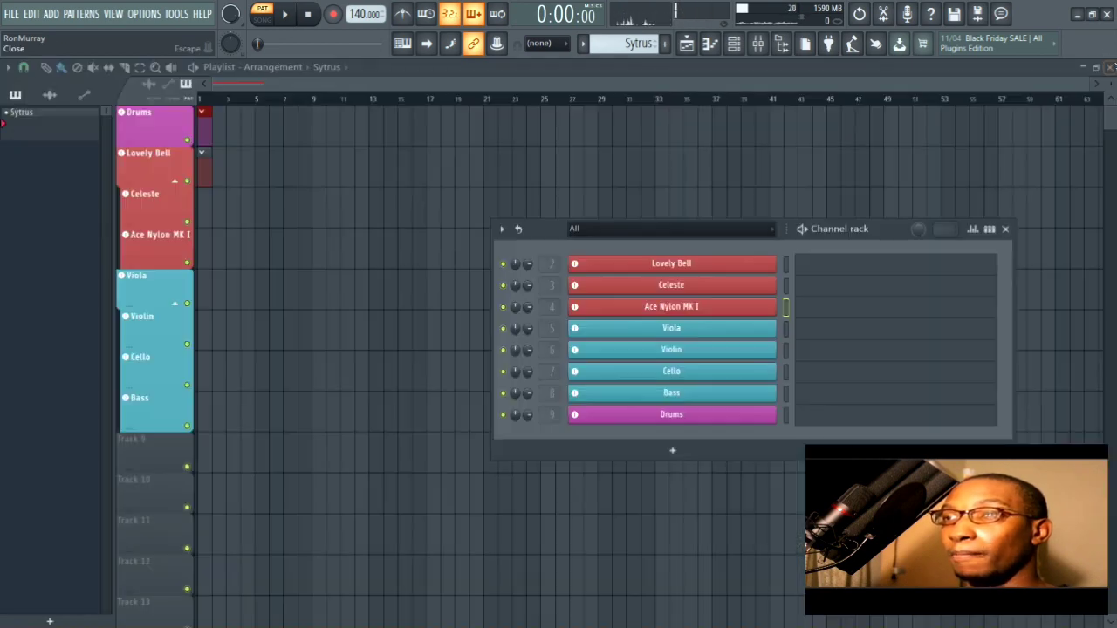
pyautogui.click(1005, 229)
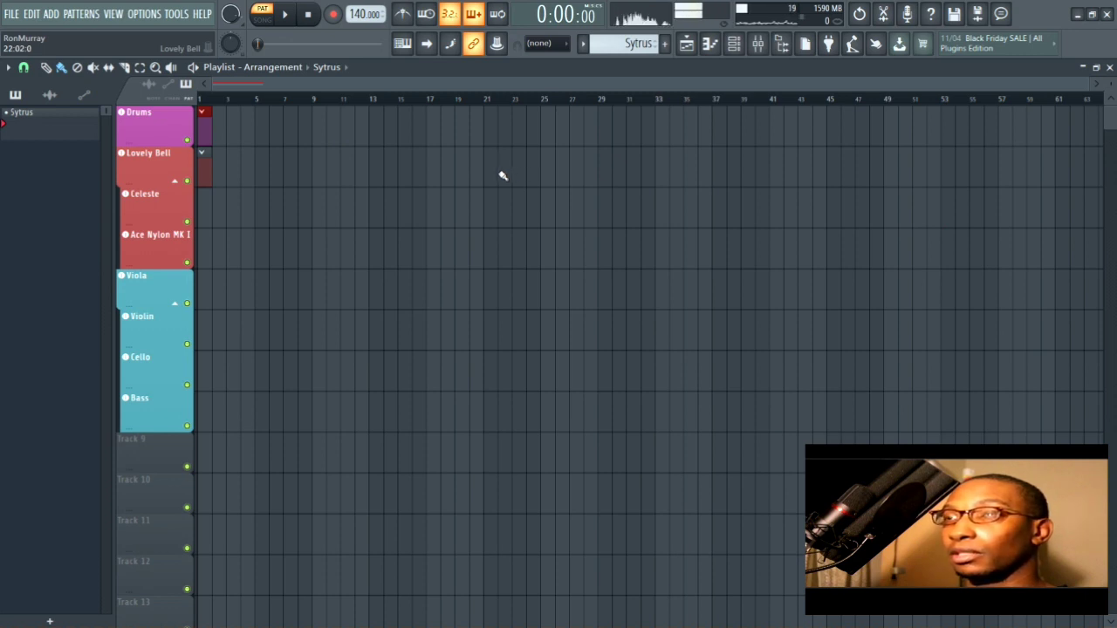
# - Examine the playlist's timeline and colored instrument tracks at several horizontal and vertical zoom levels
pyautogui.scroll(-5, 500, 177)
pyautogui.scroll(5, 501, 177)
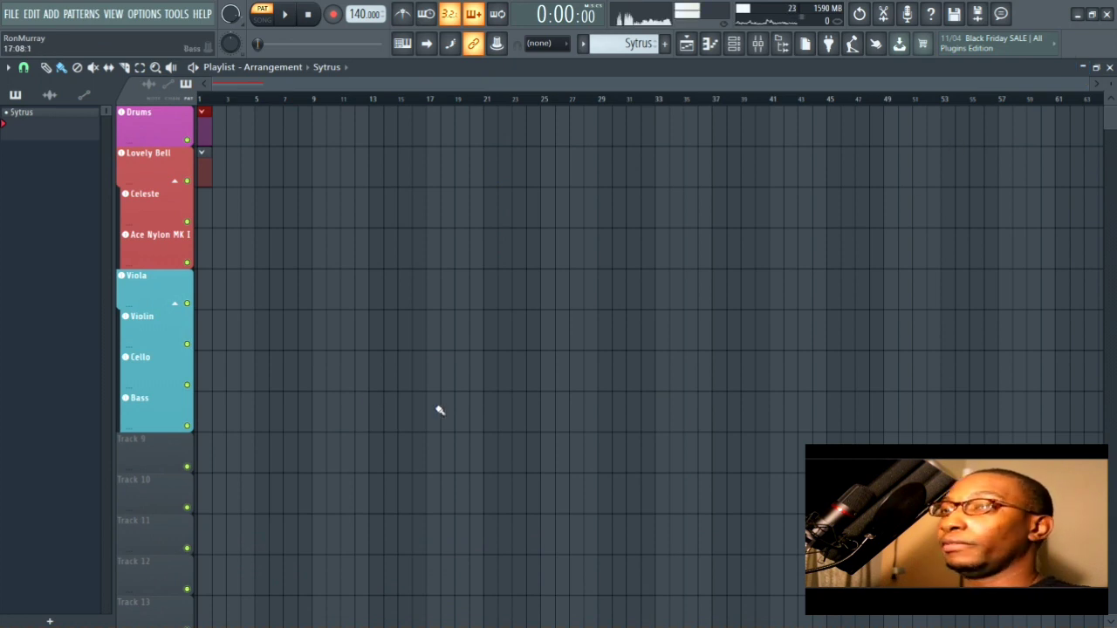
pyautogui.scroll(5, 453, 338)
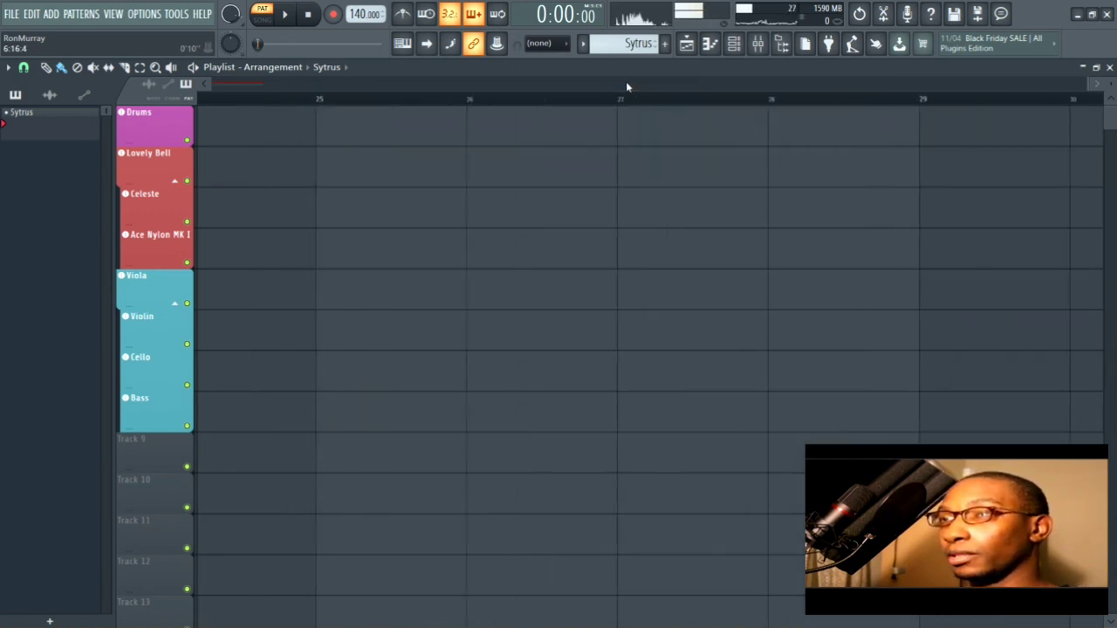
pyautogui.hscroll(-4, 626, 81)
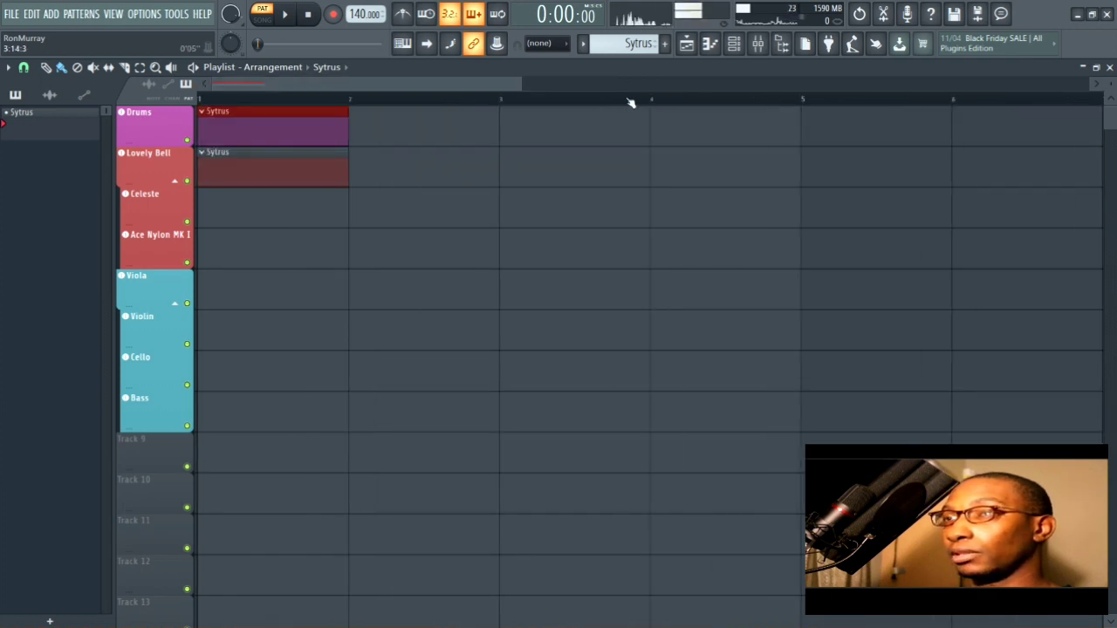
pyautogui.scroll(-6, 630, 103)
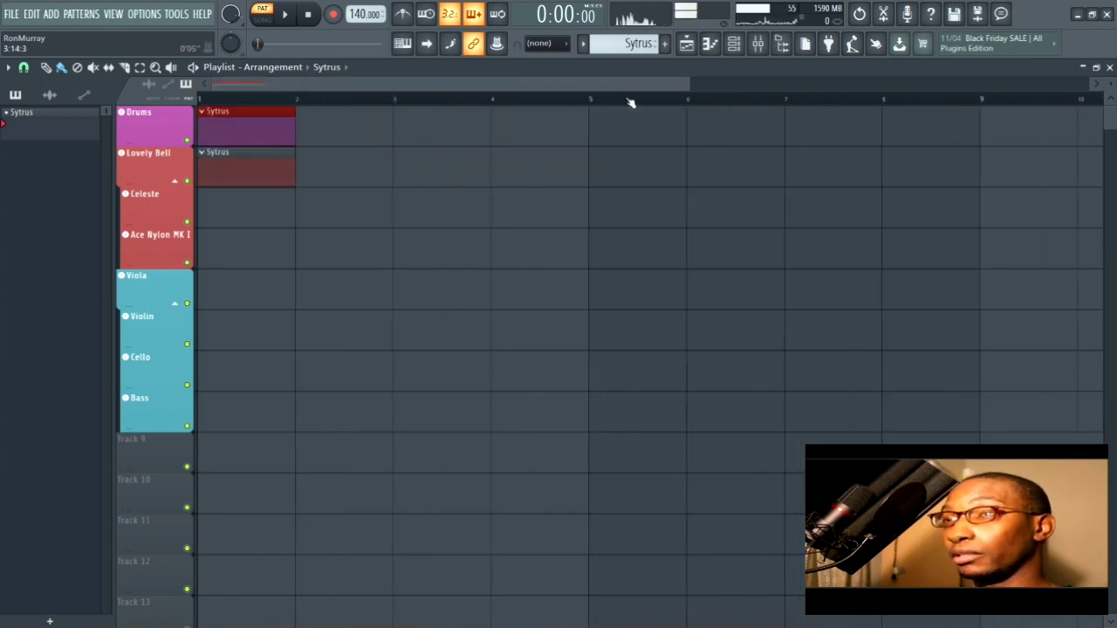
pyautogui.scroll(2, 632, 101)
pyautogui.scroll(4, 632, 101)
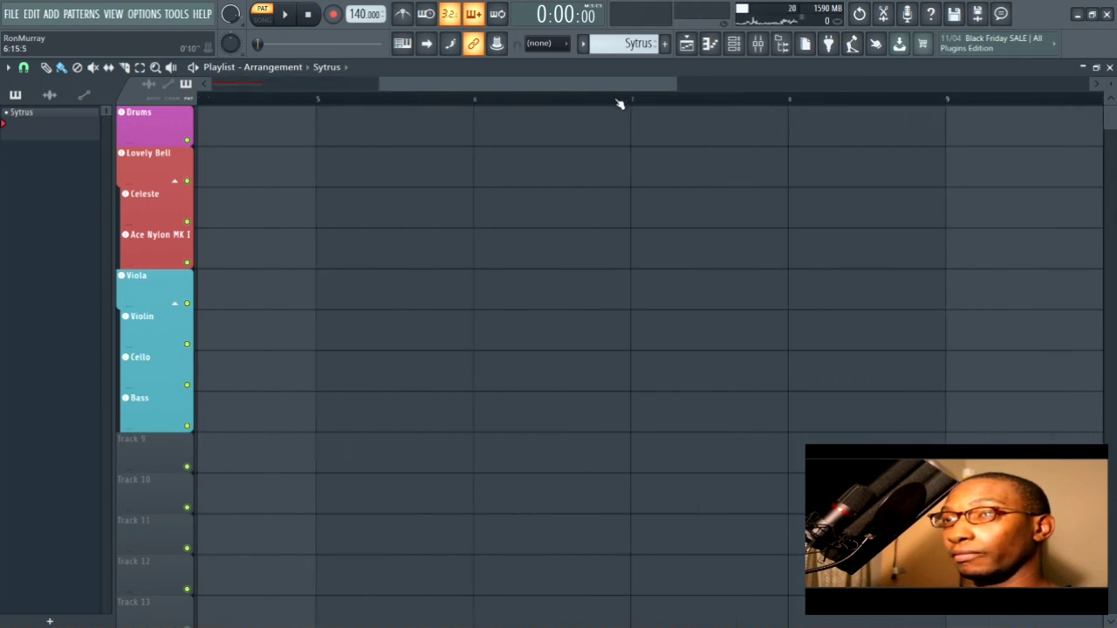
pyautogui.scroll(-7, 567, 101)
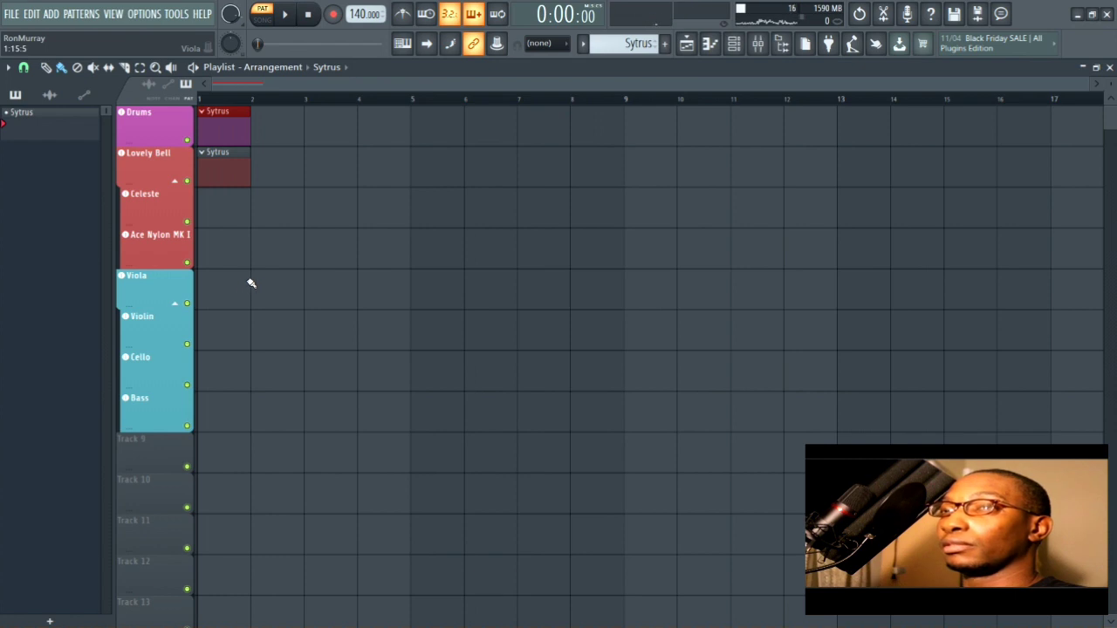
pyautogui.scroll(4, 251, 283)
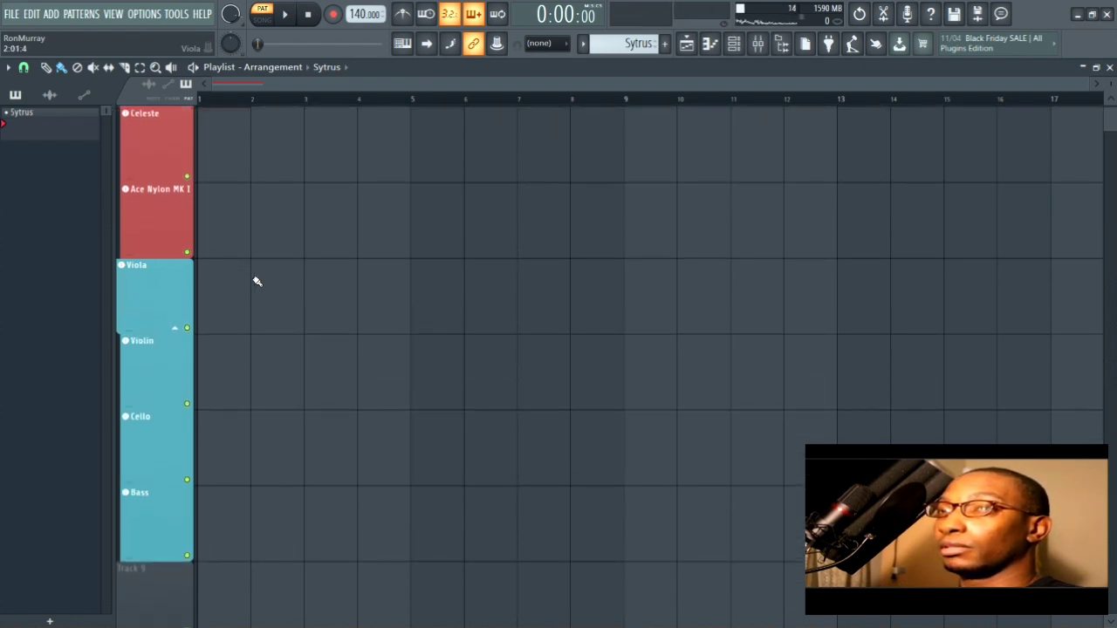
pyautogui.scroll(4, 257, 281)
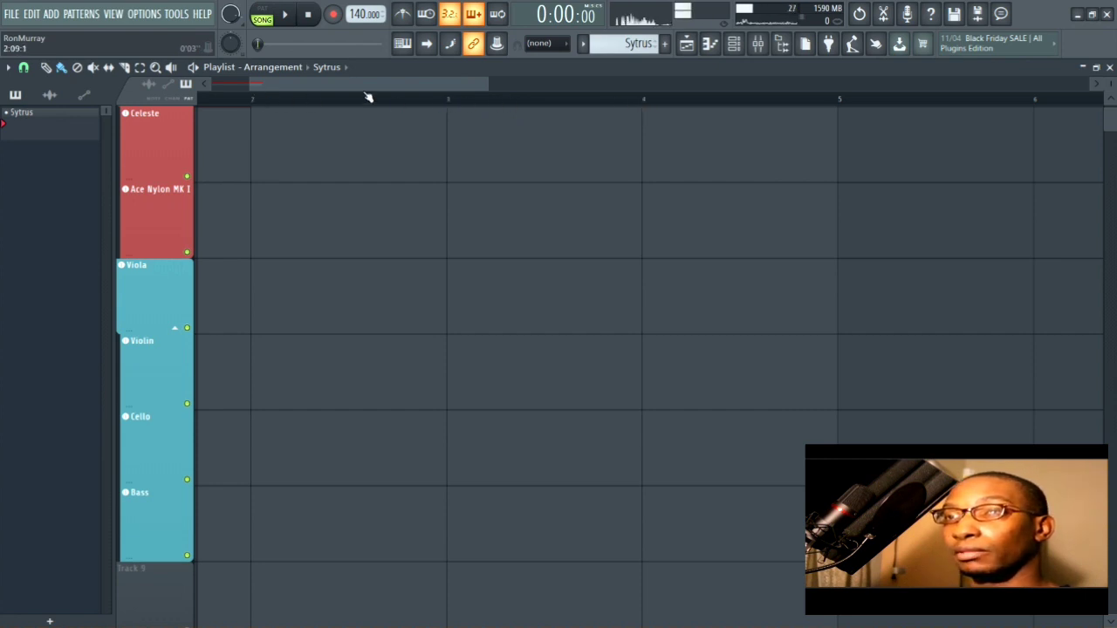
pyautogui.scroll(-6, 445, 104)
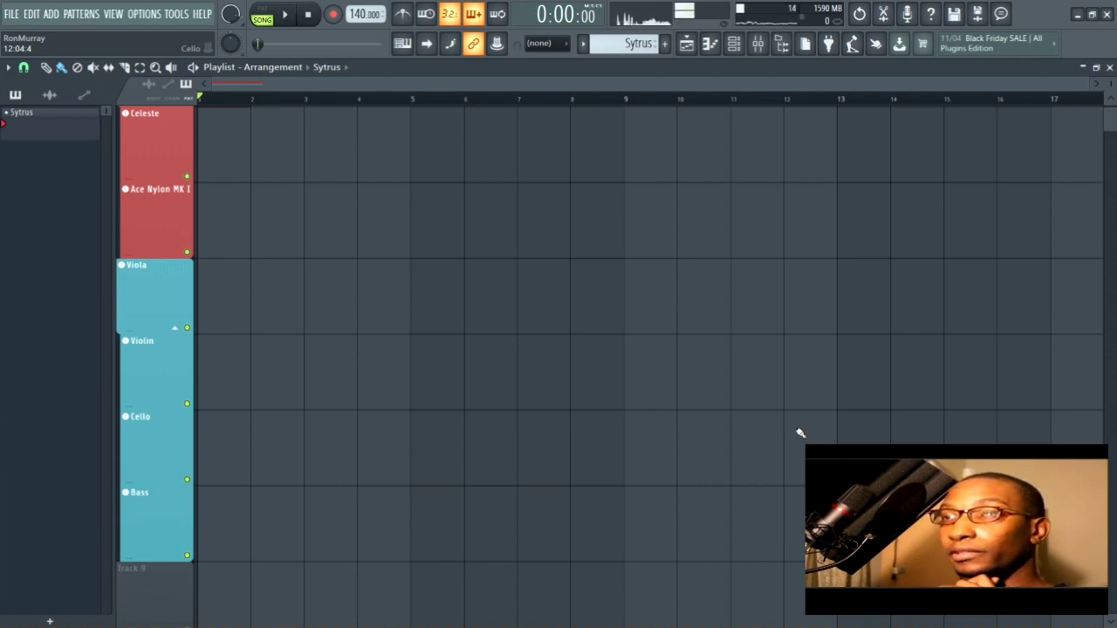
# - Close the playlist and open the mixer together with the channel rack
pyautogui.click(1109, 67)
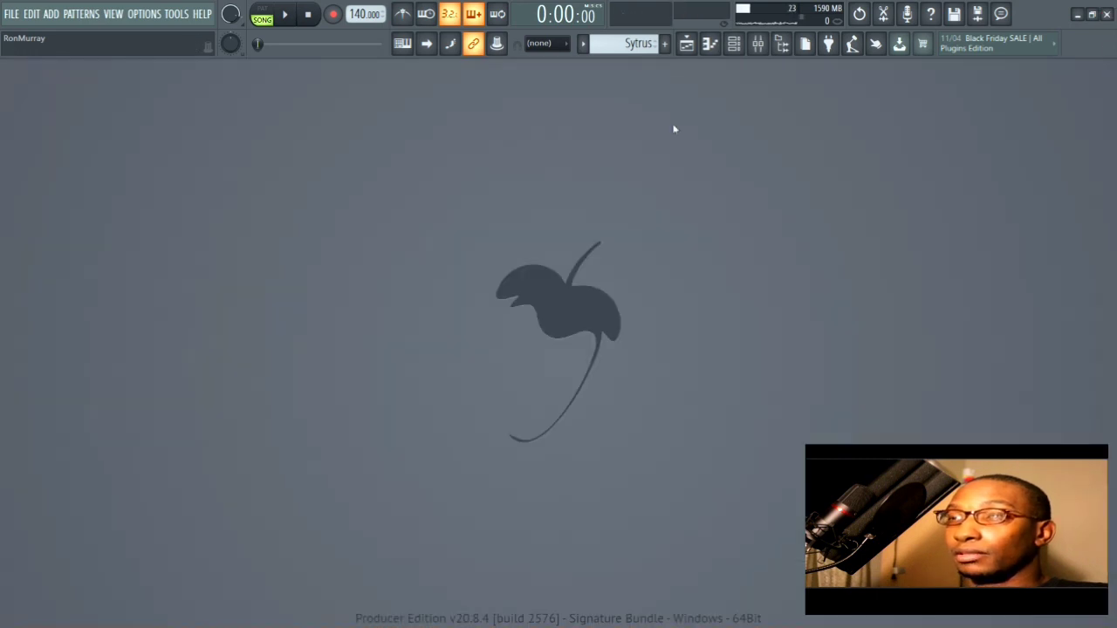
pyautogui.click(757, 44)
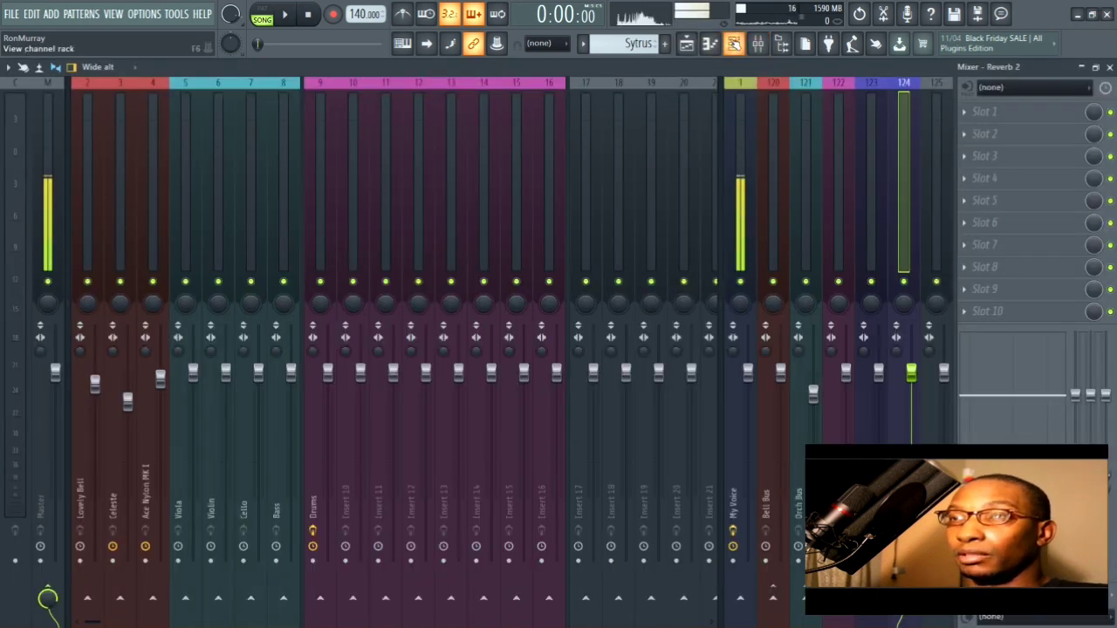
pyautogui.click(734, 44)
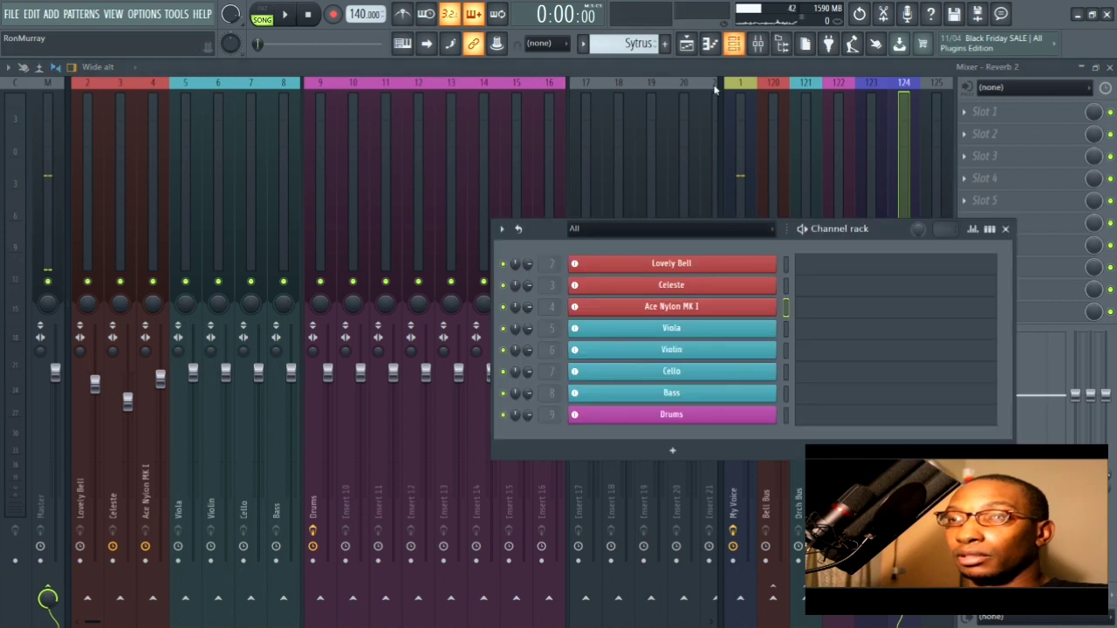
# - Select all channels from Lovely Bell to Drums in the channel rack and close the rack
pyautogui.moveTo(787, 265); pyautogui.dragTo(792, 429)
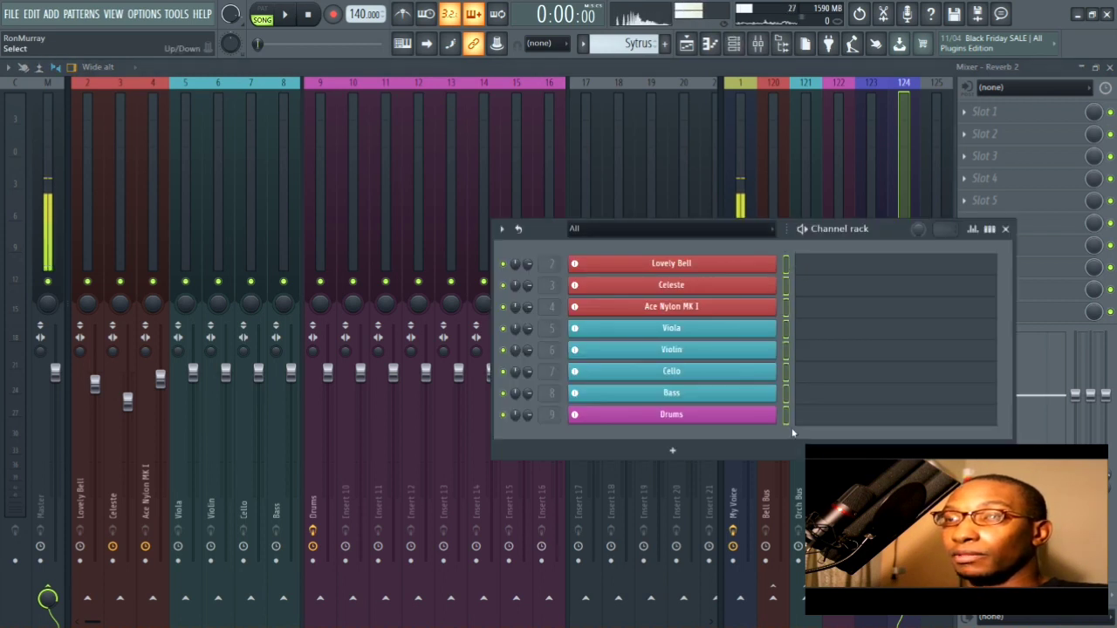
pyautogui.click(788, 422)
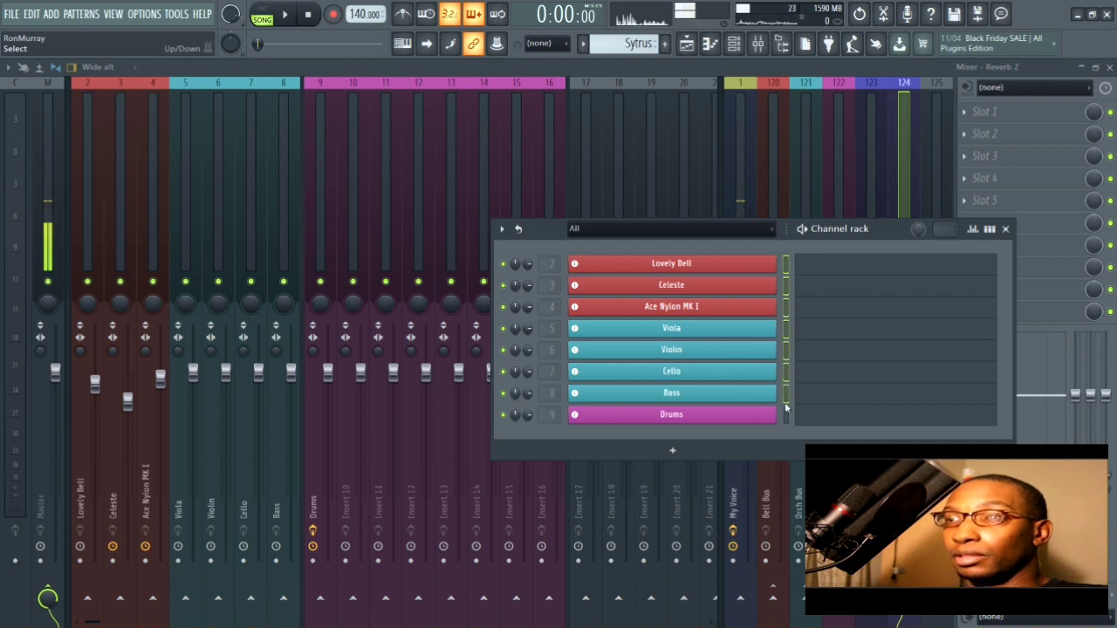
pyautogui.moveTo(787, 411); pyautogui.dragTo(792, 267)
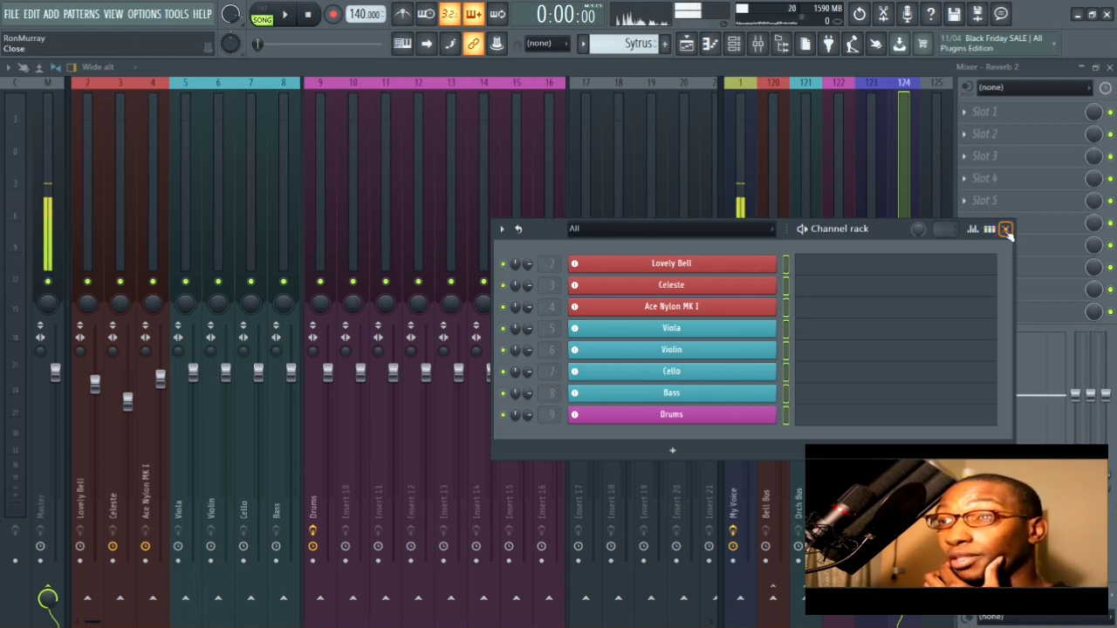
pyautogui.click(1005, 230)
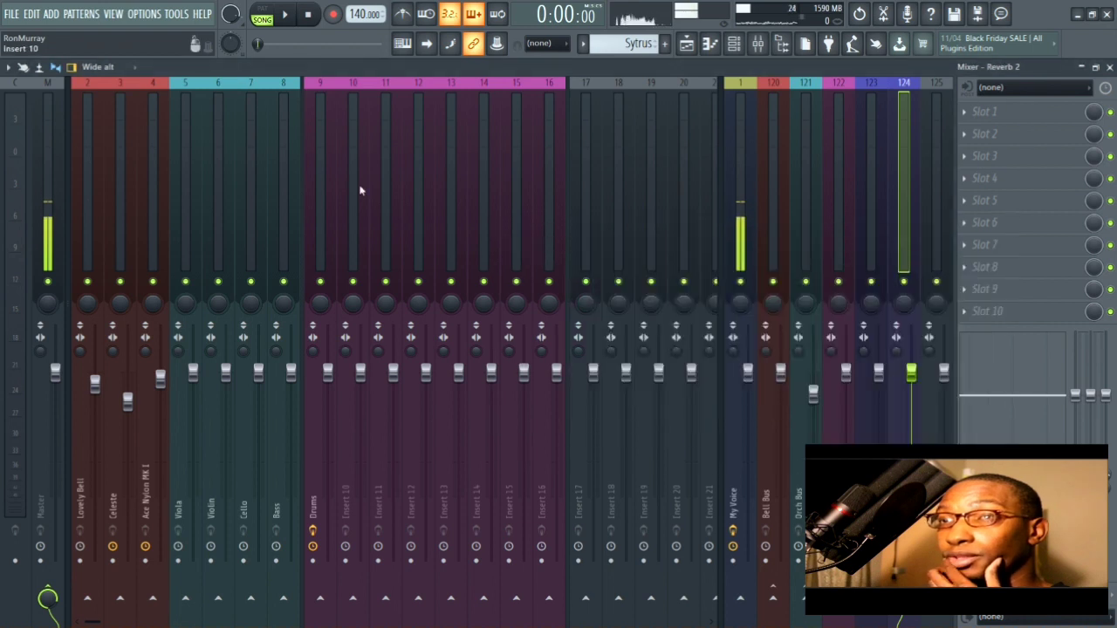
# - Review the routing of the purple drum inserts, the bus and reverb tracks, and the Violin and Viola tracks
pyautogui.click(419, 184)
pyautogui.click(584, 167)
pyautogui.click(452, 171)
pyautogui.click(420, 176)
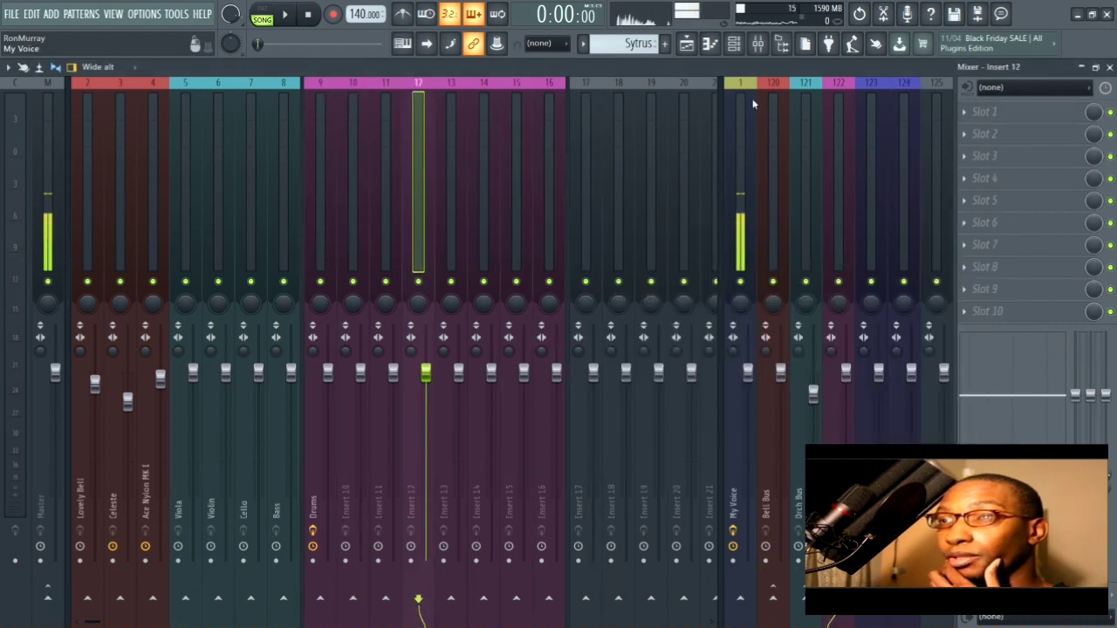
pyautogui.click(867, 90)
pyautogui.click(838, 98)
pyautogui.click(798, 122)
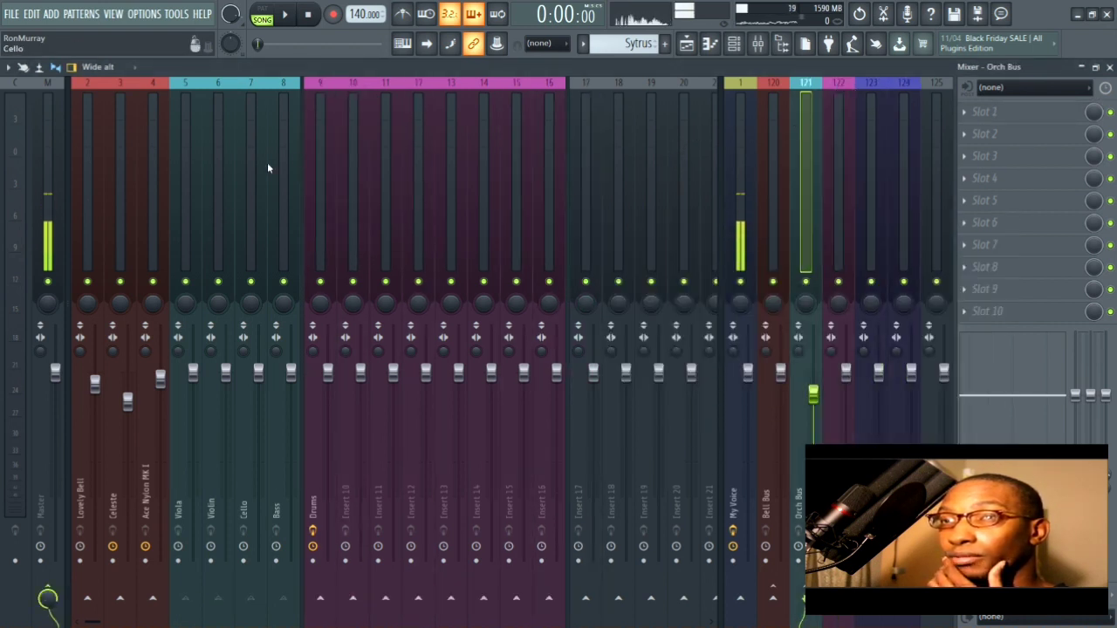
pyautogui.click(219, 157)
pyautogui.click(185, 159)
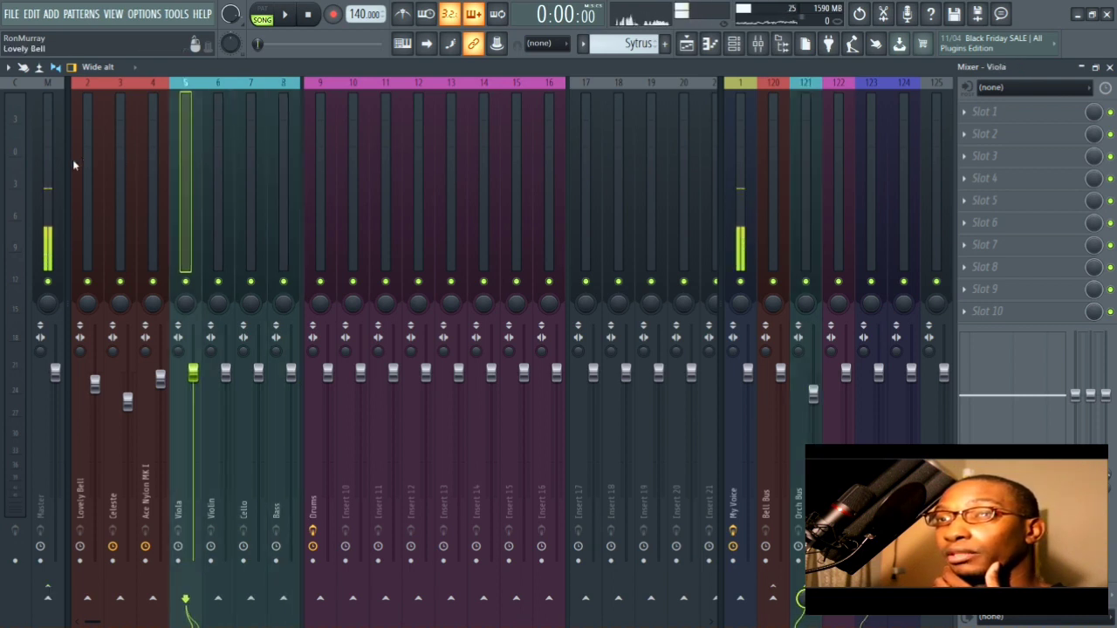
# - Check the routing of the Ace Nylon MK I, Bell Bus, My Voice and reverb tracks in the mixer
pyautogui.click(153, 159)
pyautogui.click(773, 122)
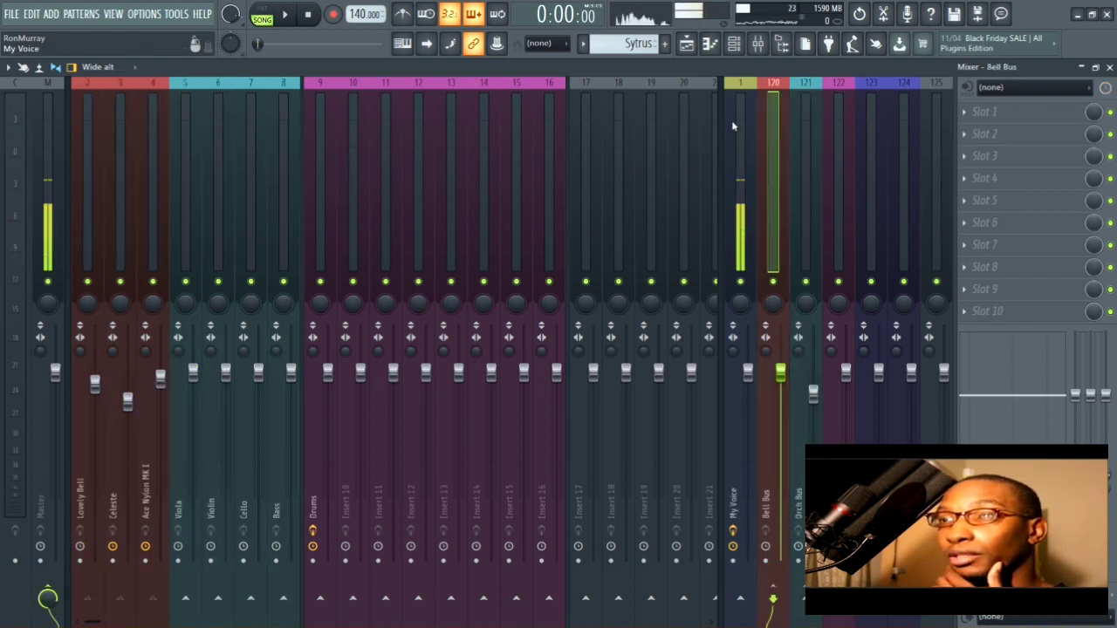
pyautogui.click(735, 131)
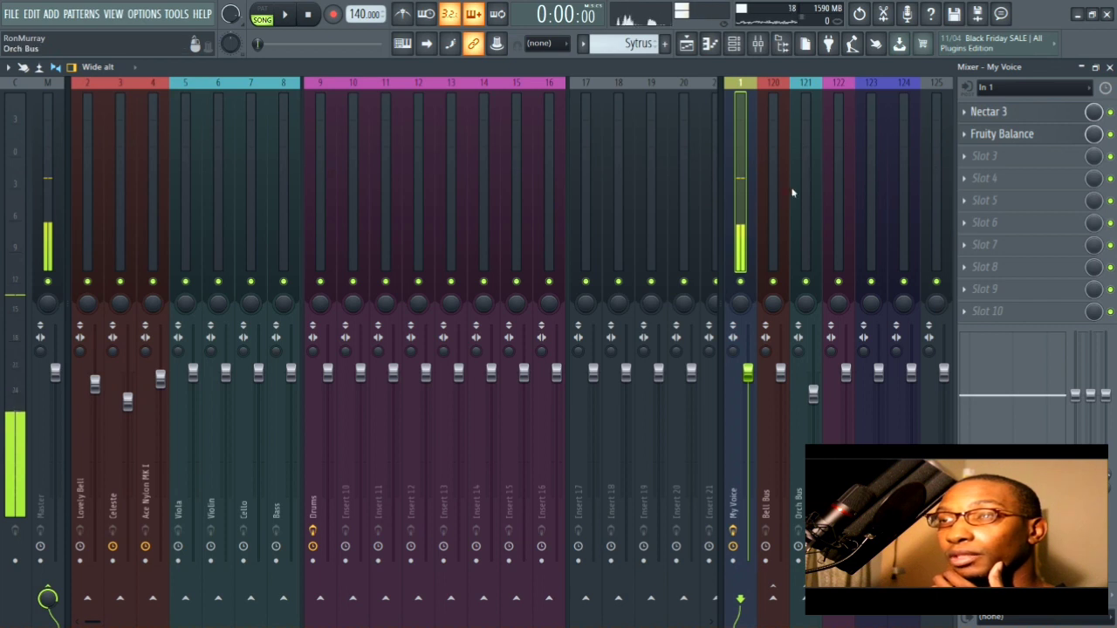
pyautogui.click(904, 126)
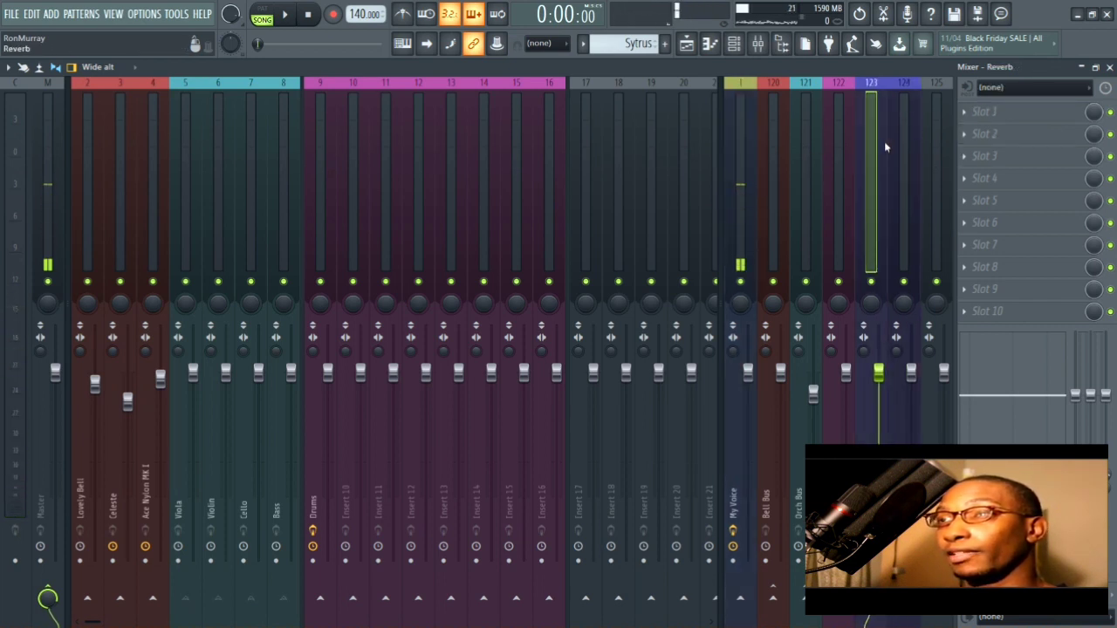
# - Color the Insert 125 mixer track green
pyautogui.click(937, 132)
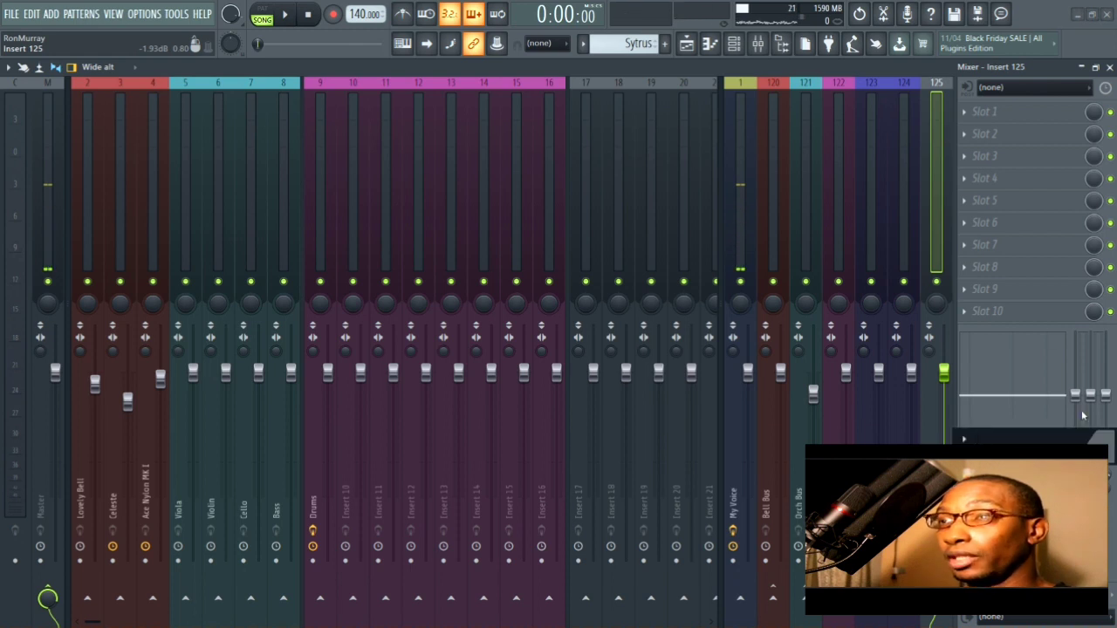
pyautogui.click(1097, 450)
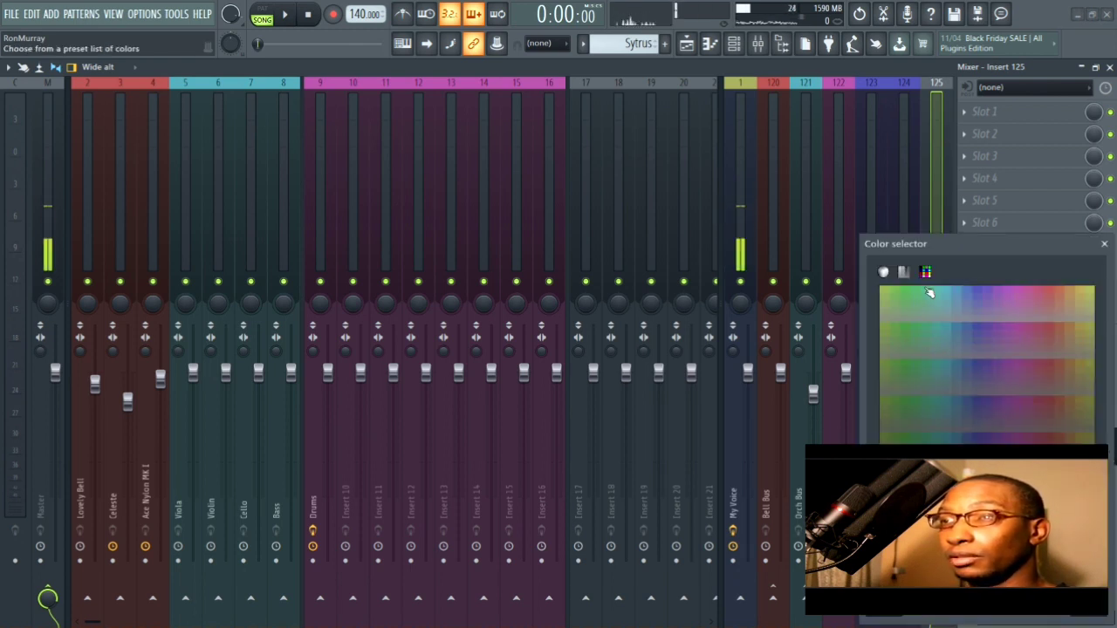
pyautogui.click(1078, 621)
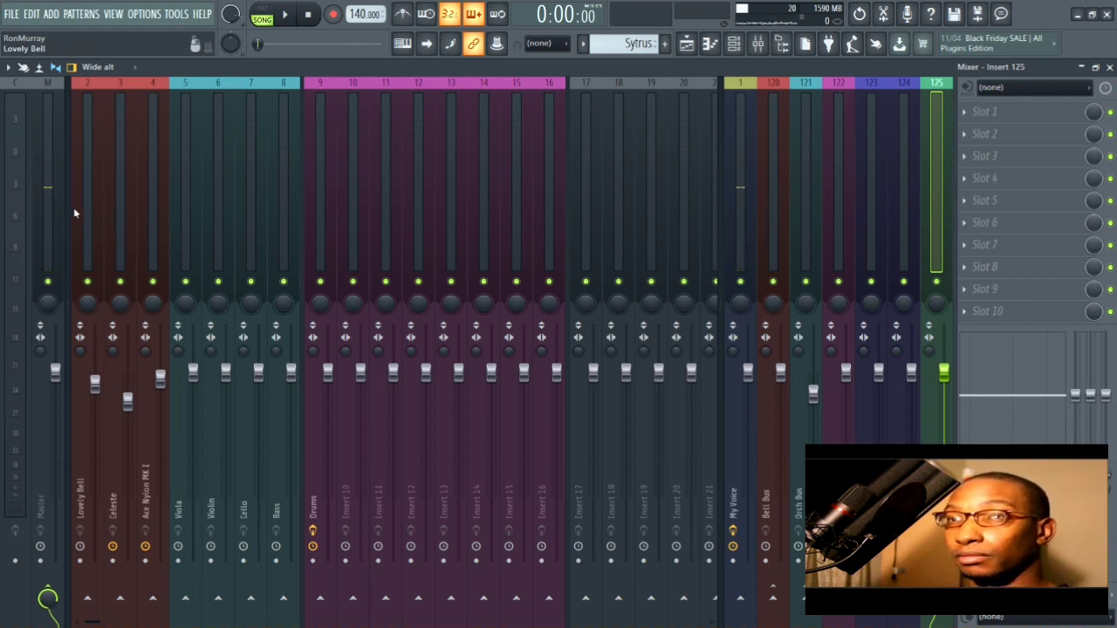
# - Select the Master track, search the effect plugins for "note" and load Fruity NoteBook 2 into its first effect slot
pyautogui.moveTo(87, 210); pyautogui.dragTo(547, 174)
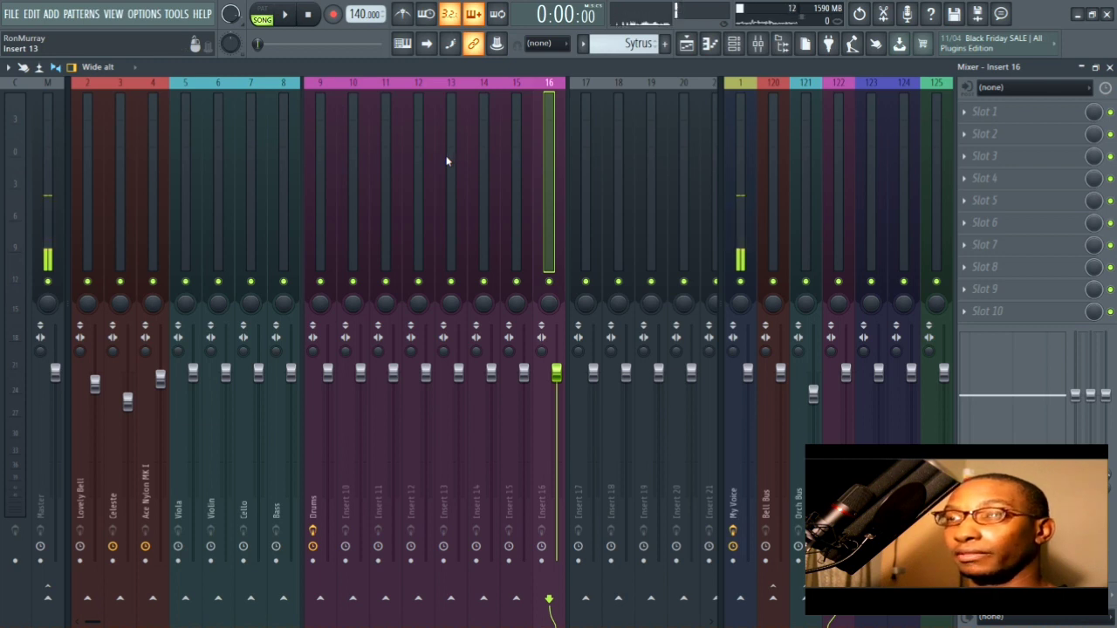
pyautogui.click(40, 102)
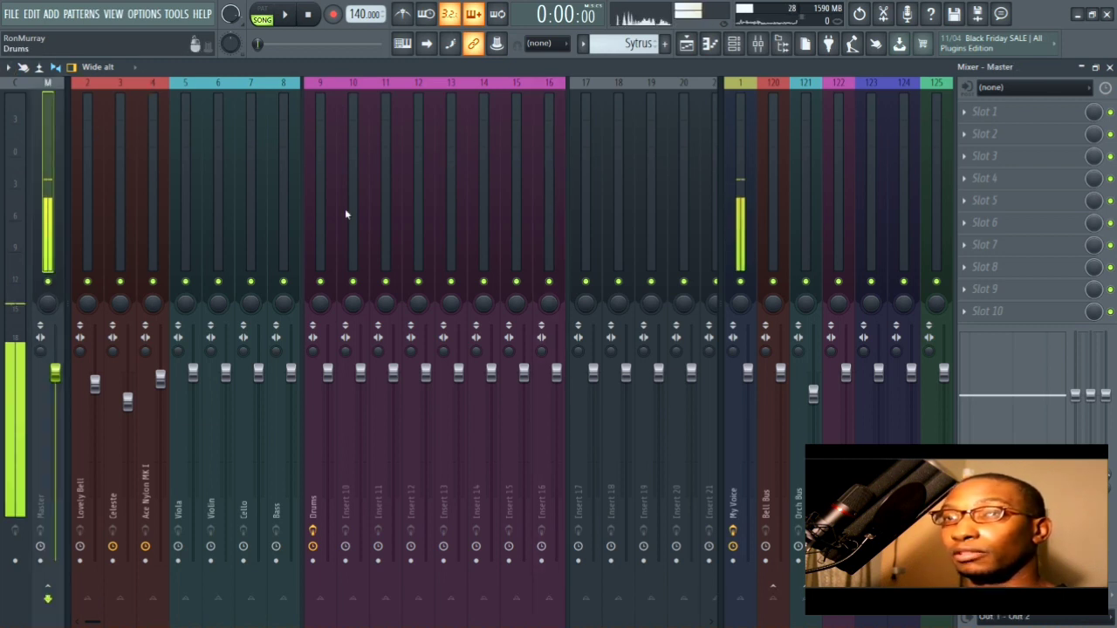
pyautogui.click(986, 112)
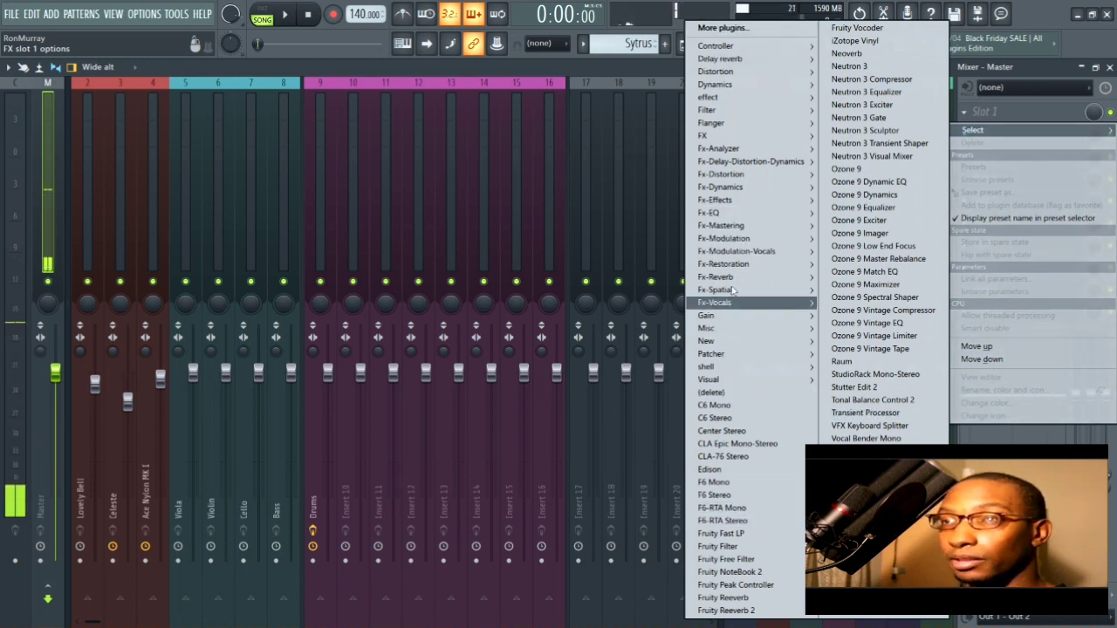
pyautogui.click(726, 28)
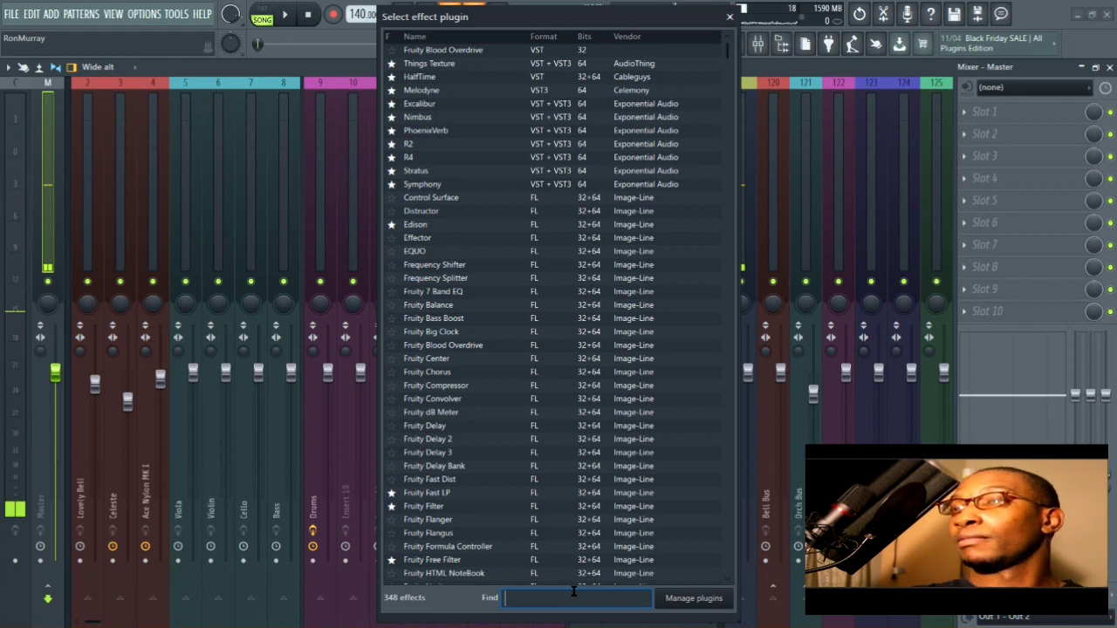
pyautogui.write('note')
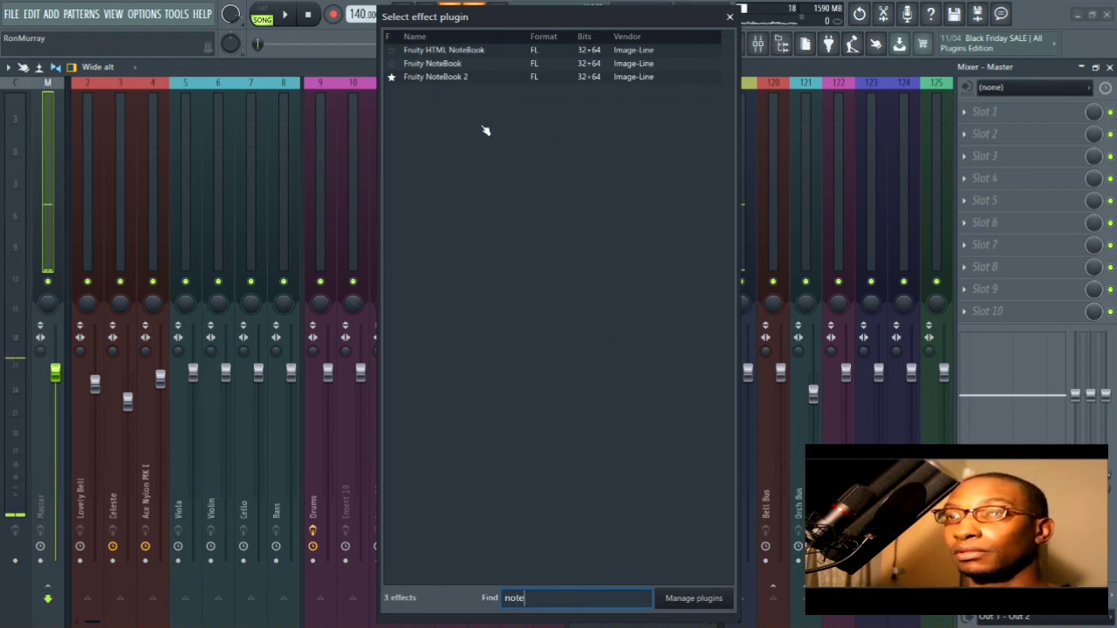
pyautogui.doubleClick(488, 80)
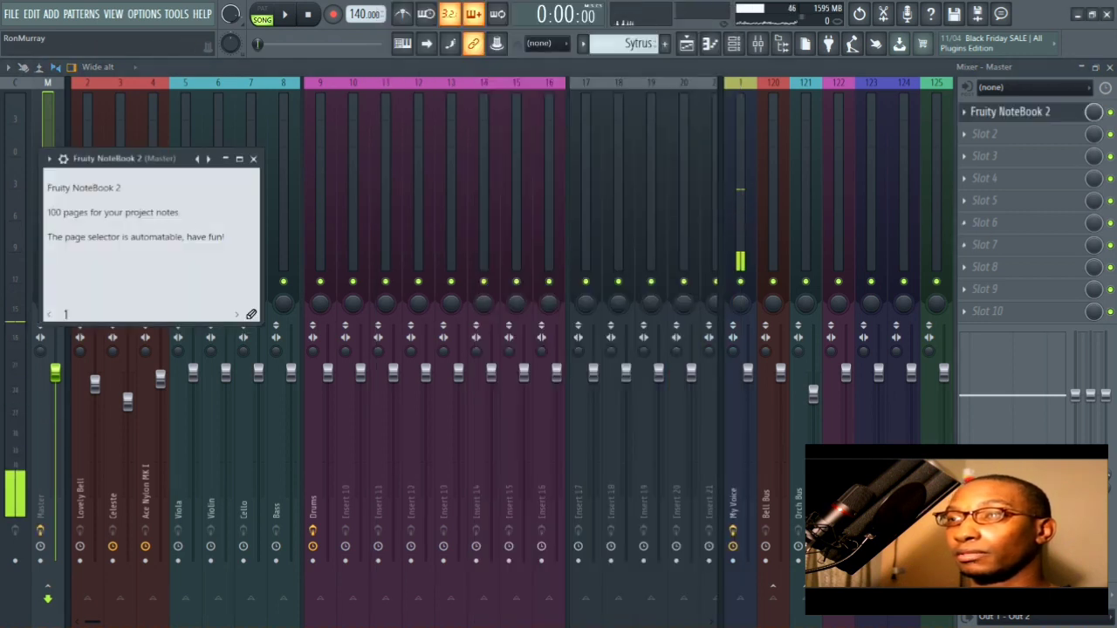
# - Highlight the last two lines of the notebook text and load Fruity Parametric EQ 2 into the Master track's second effect slot
pyautogui.moveTo(229, 241); pyautogui.dragTo(50, 210)
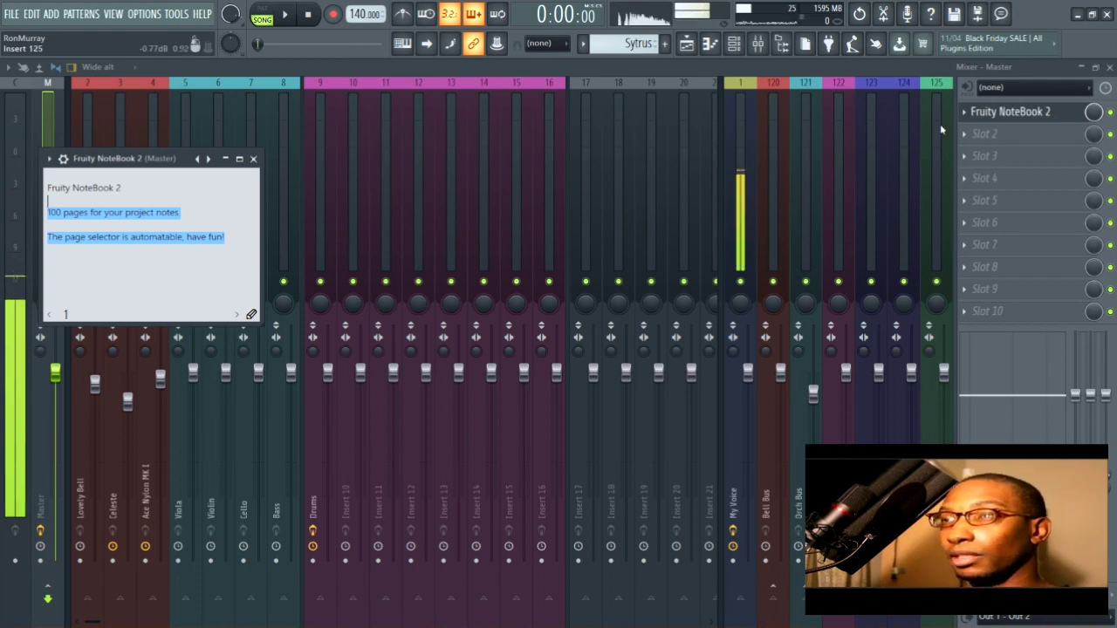
pyautogui.click(977, 141)
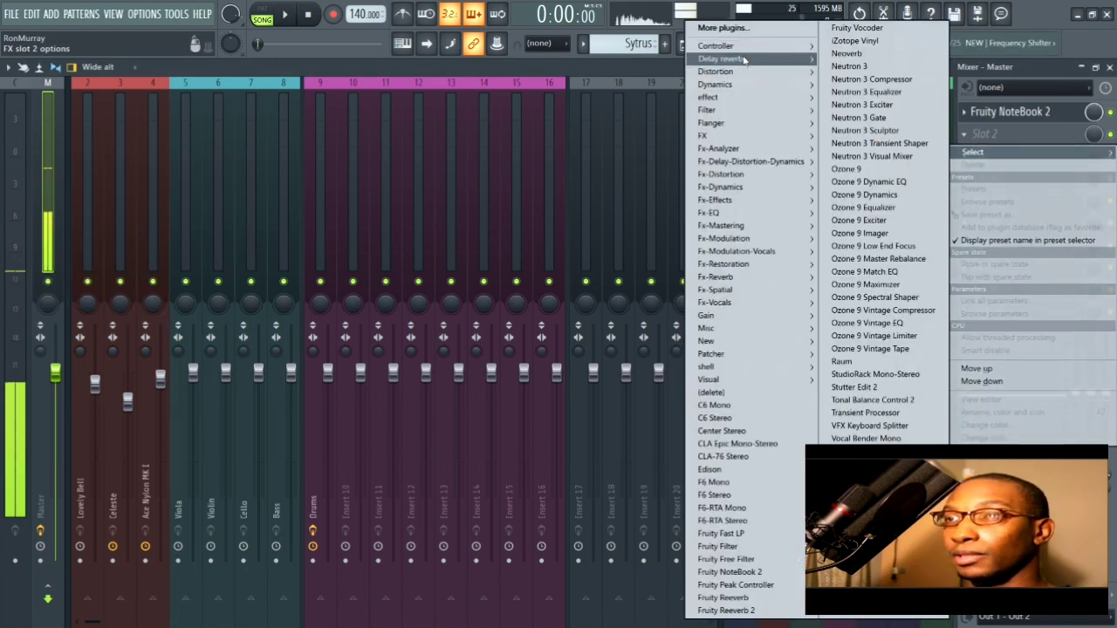
pyautogui.moveTo(735, 112)
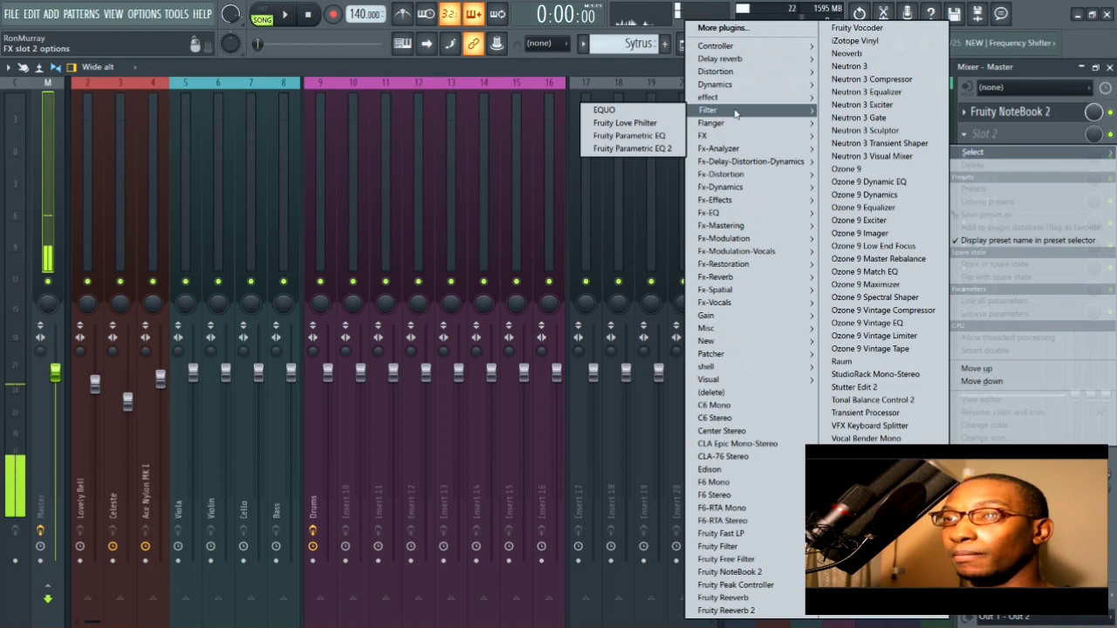
pyautogui.click(614, 147)
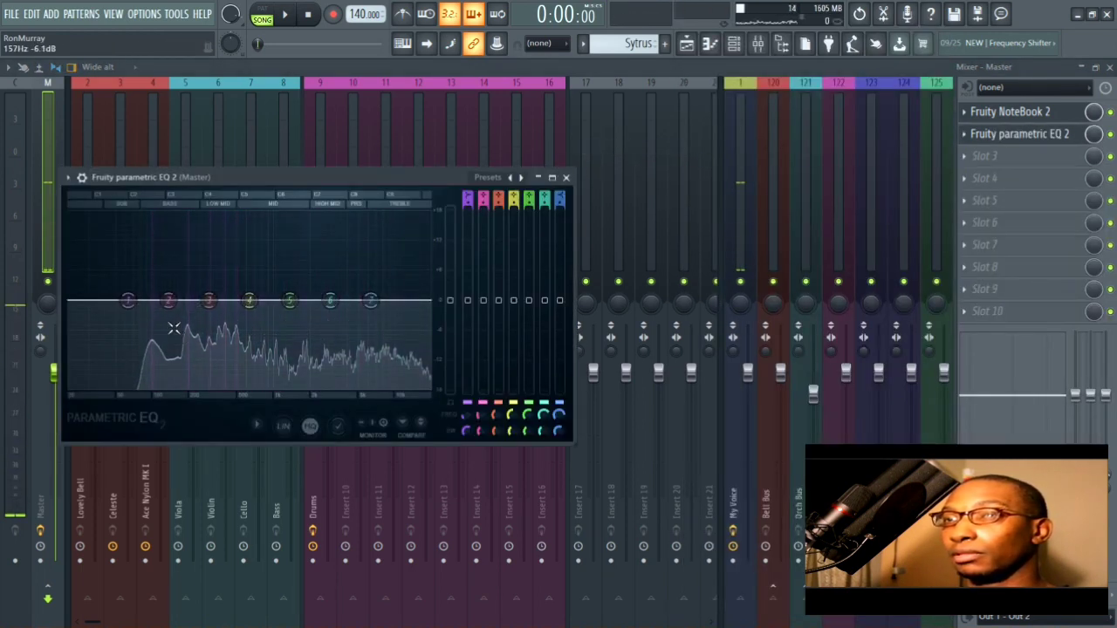
# - Switch from the mixer to the playlist, select bars 1 to 3 on its timeline and close the playlist
pyautogui.click(1109, 67)
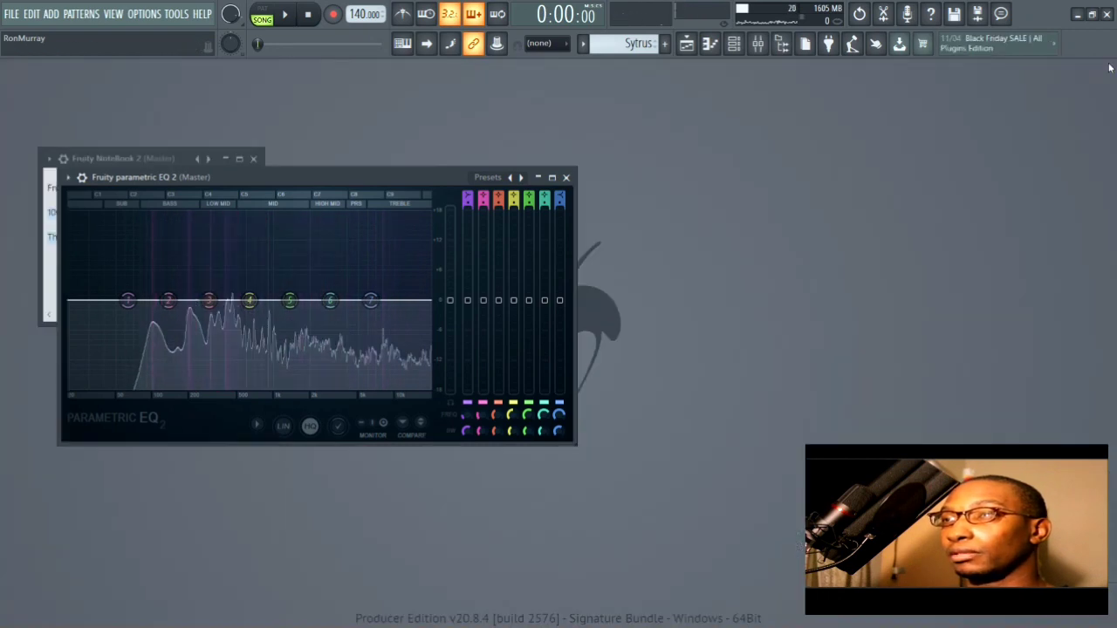
pyautogui.click(679, 49)
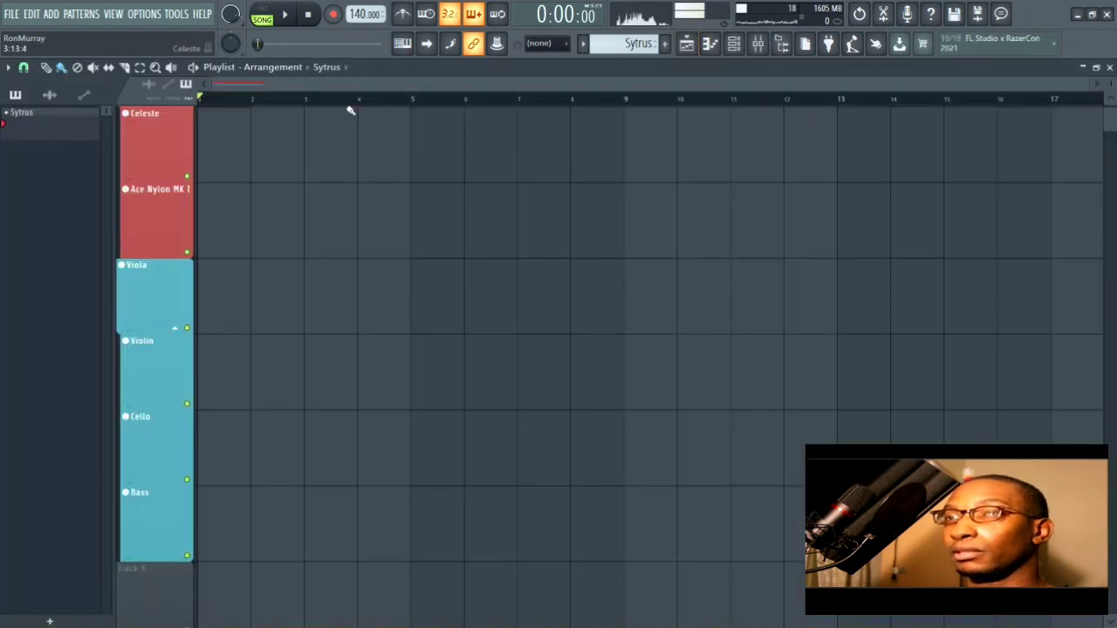
pyautogui.moveTo(364, 103); pyautogui.dragTo(137, 105)
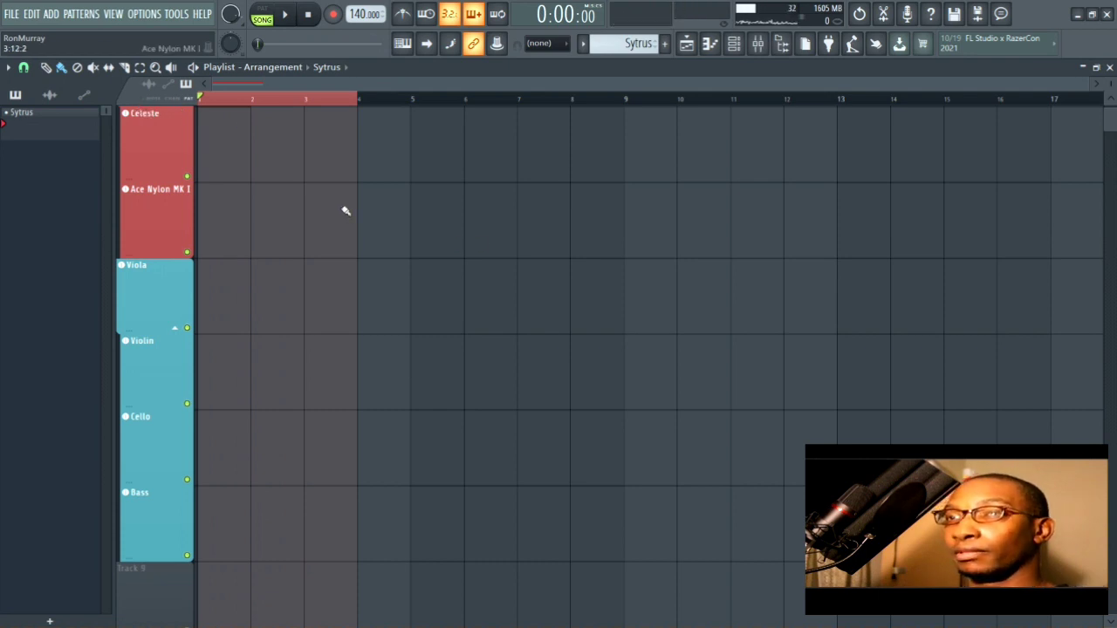
pyautogui.scroll(2, 345, 210)
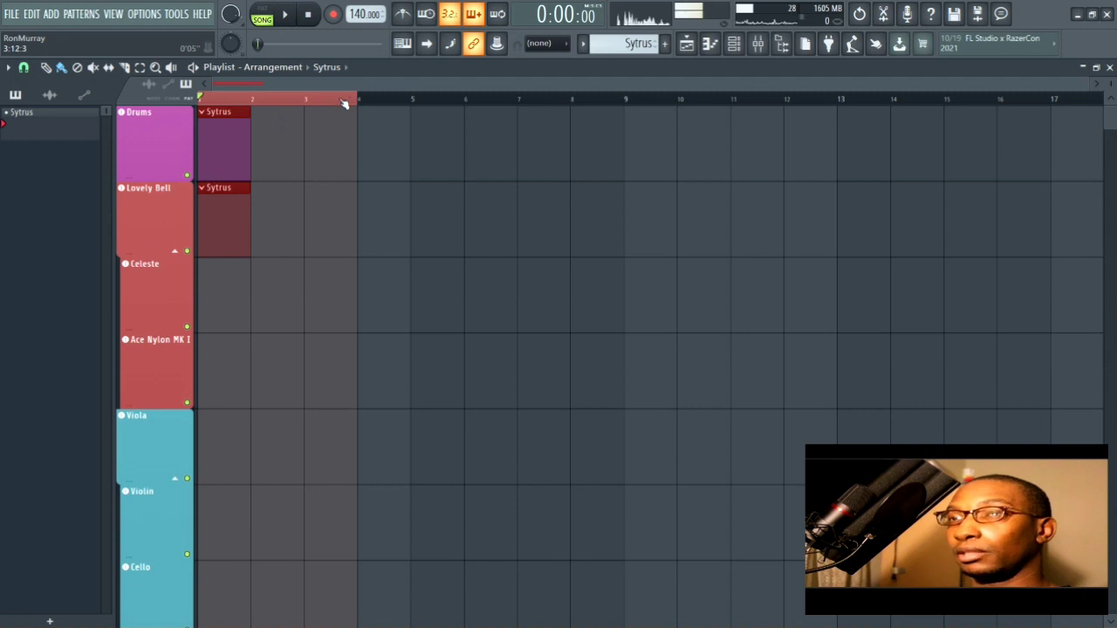
pyautogui.click(1109, 68)
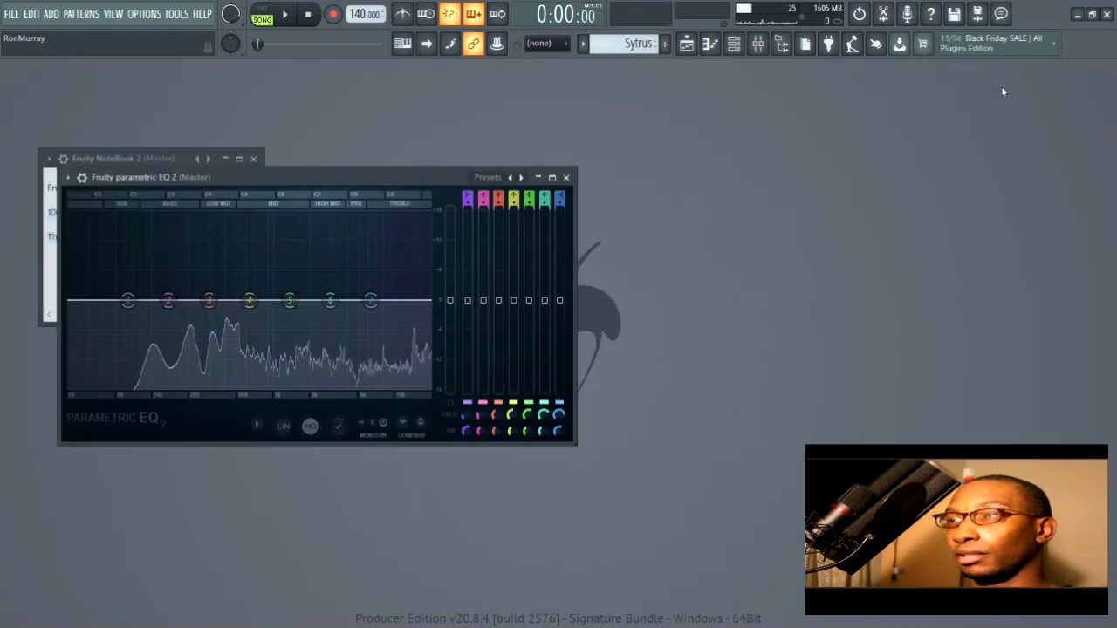
# - Close the Fruity NoteBook 2 window and reposition the Fruity Parametric EQ 2 window on the empty workspace
pyautogui.moveTo(323, 179); pyautogui.dragTo(499, 107)
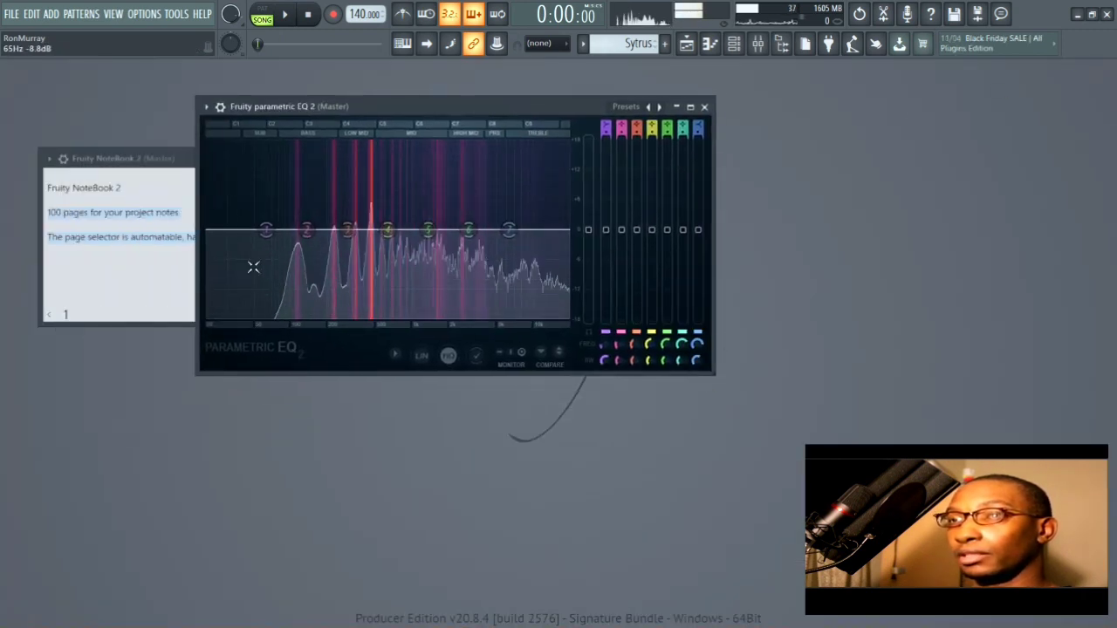
pyautogui.click(162, 158)
pyautogui.click(254, 158)
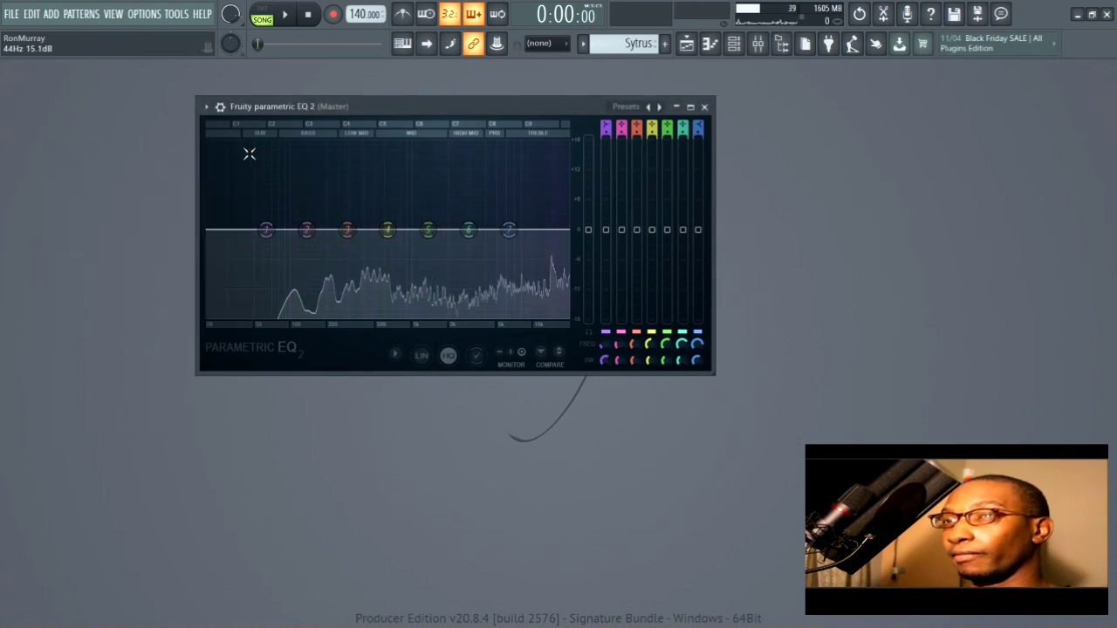
pyautogui.moveTo(467, 108); pyautogui.dragTo(375, 115)
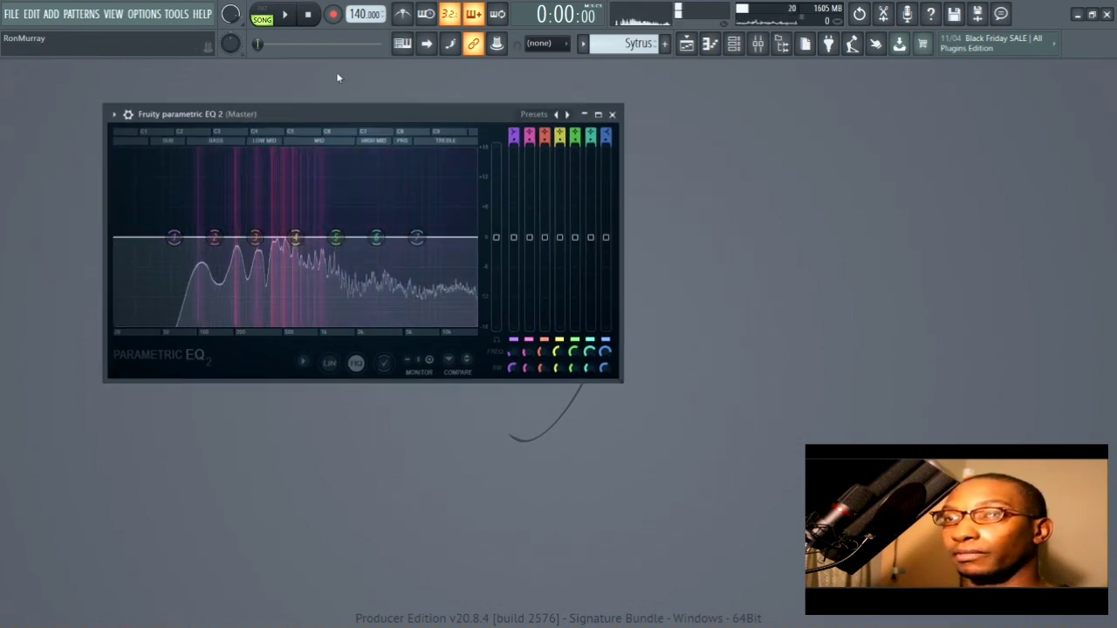
pyautogui.moveTo(271, 116); pyautogui.dragTo(324, 108)
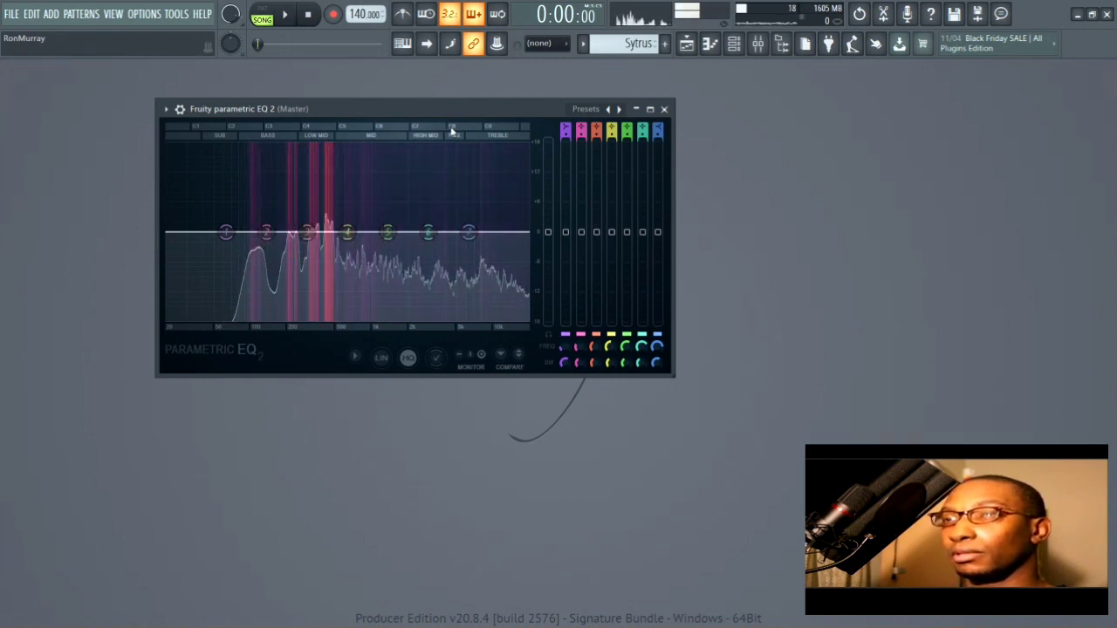
pyautogui.moveTo(476, 111); pyautogui.dragTo(425, 127)
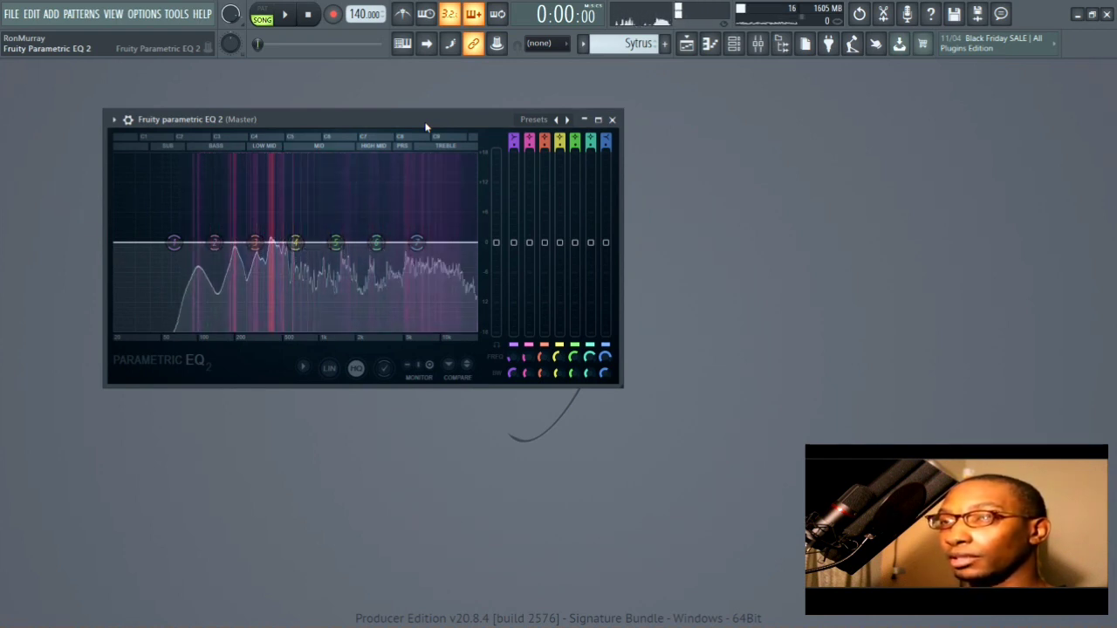
# - Reopen the mixer, check the routing of the purple drum inserts and the Bass track, and close the mixer
pyautogui.click(757, 43)
pyautogui.moveTo(321, 147); pyautogui.dragTo(542, 105)
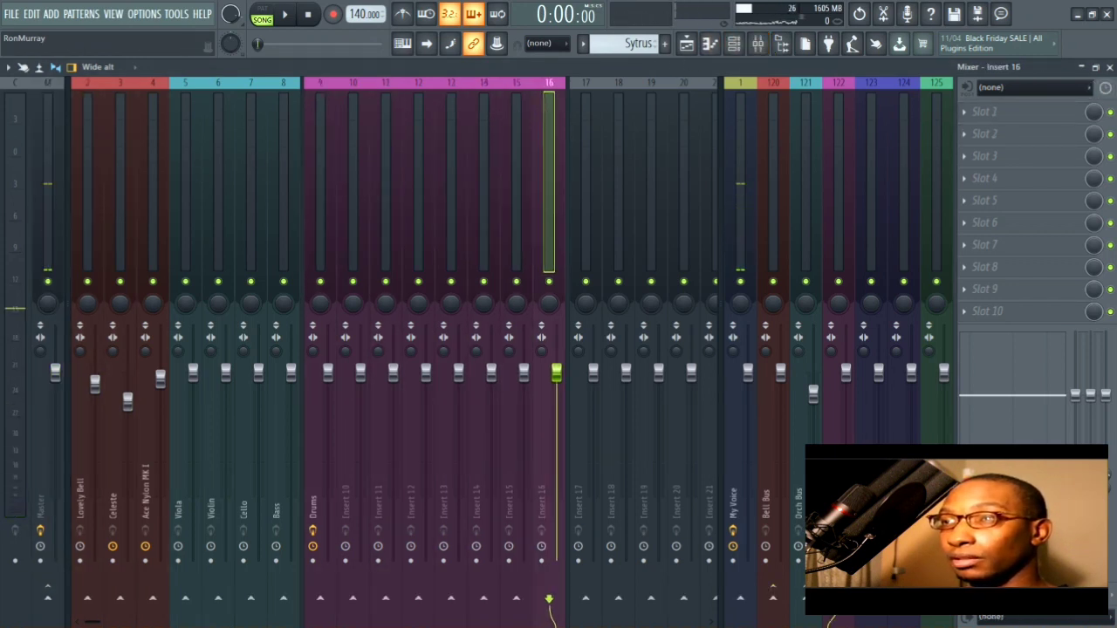
pyautogui.click(285, 136)
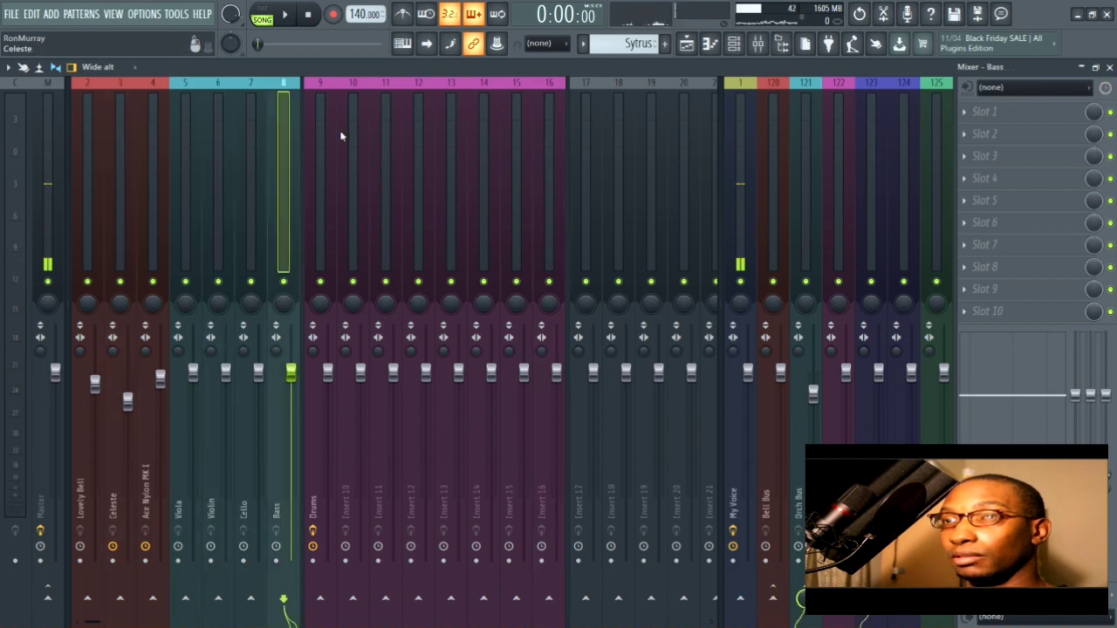
pyautogui.click(517, 115)
pyautogui.click(1109, 67)
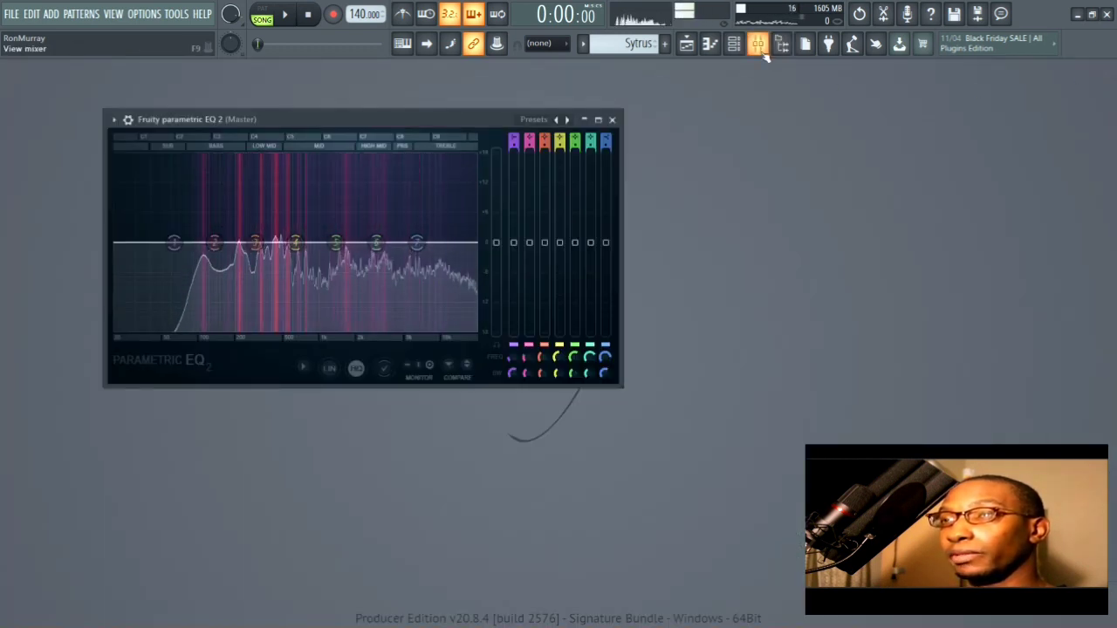
pyautogui.click(17, 15)
pyautogui.moveTo(26, 15)
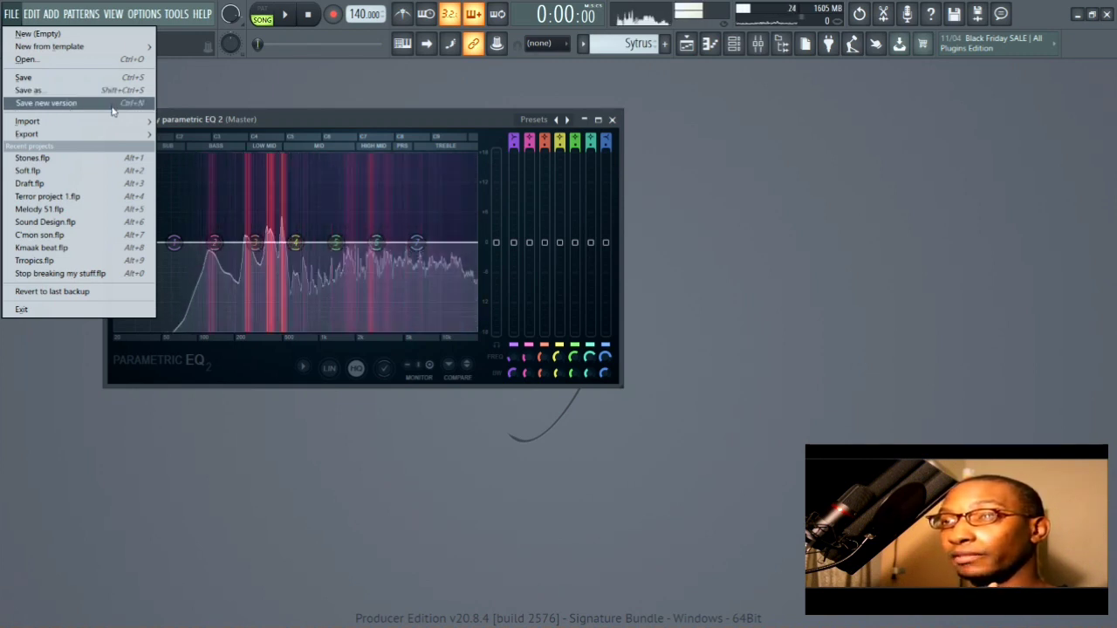
pyautogui.click(354, 111)
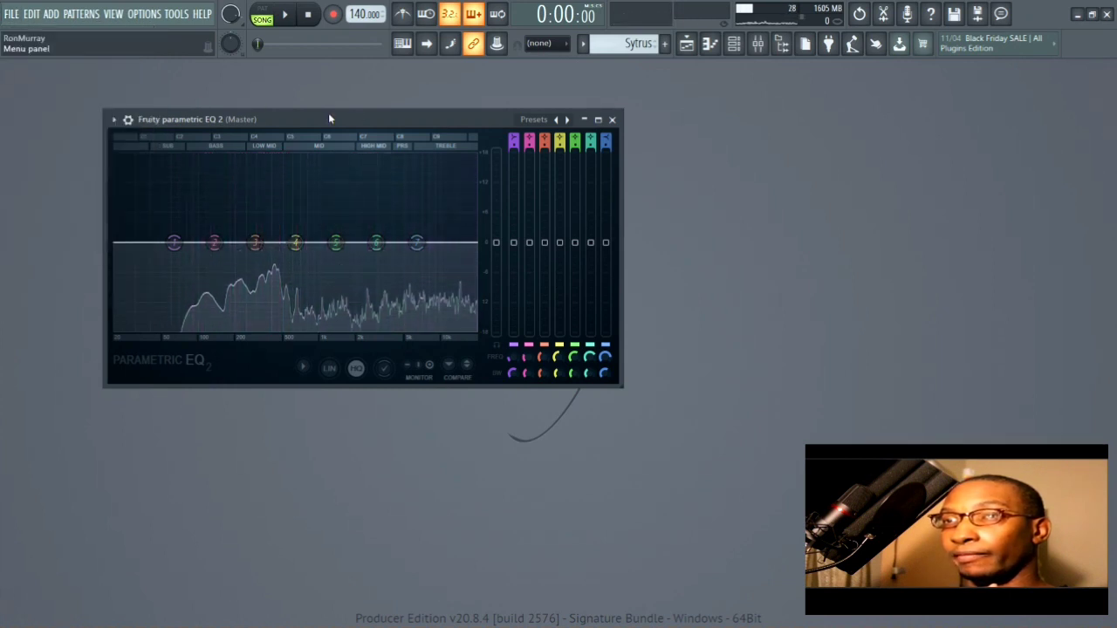
pyautogui.moveTo(319, 113); pyautogui.dragTo(346, 112)
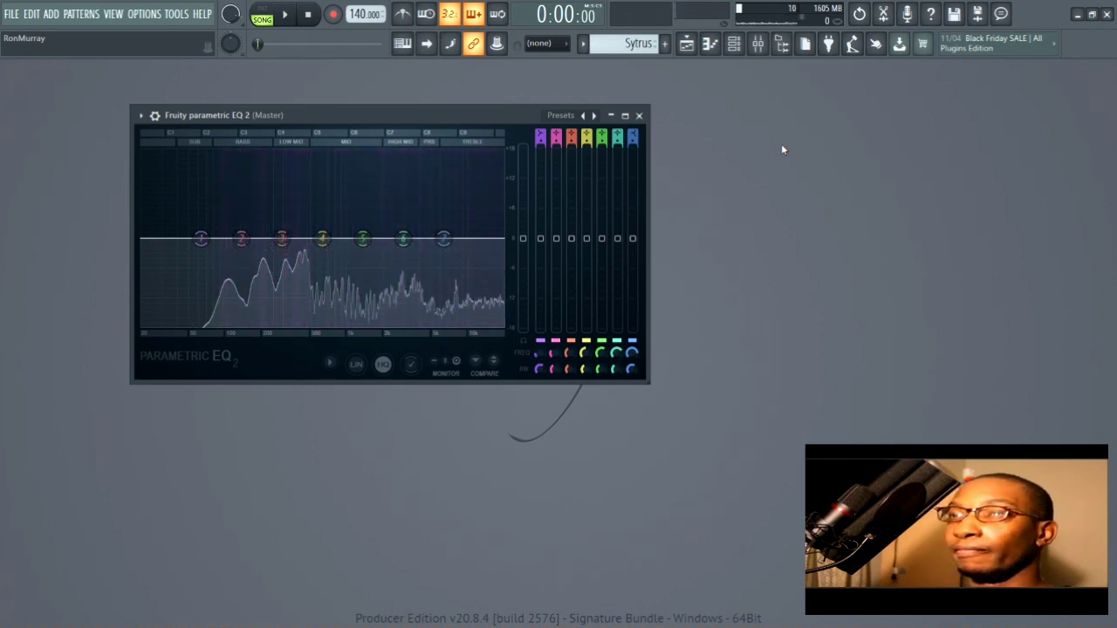
# - Reopen the mixer, review the list of saved templates for new projects and dismiss the list without loading one
pyautogui.click(767, 47)
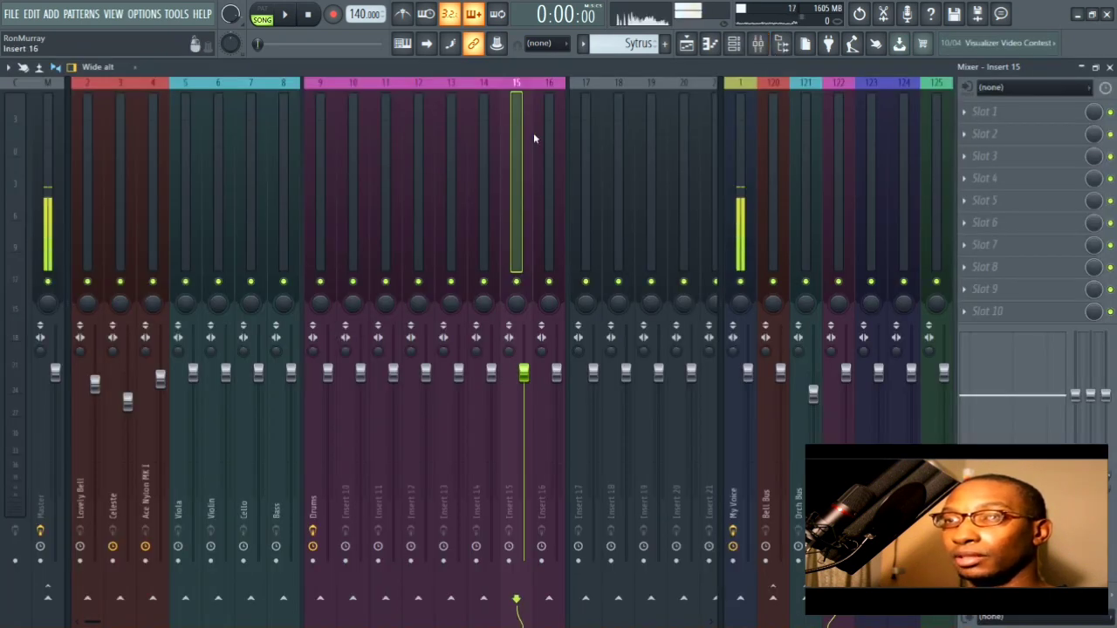
pyautogui.click(12, 13)
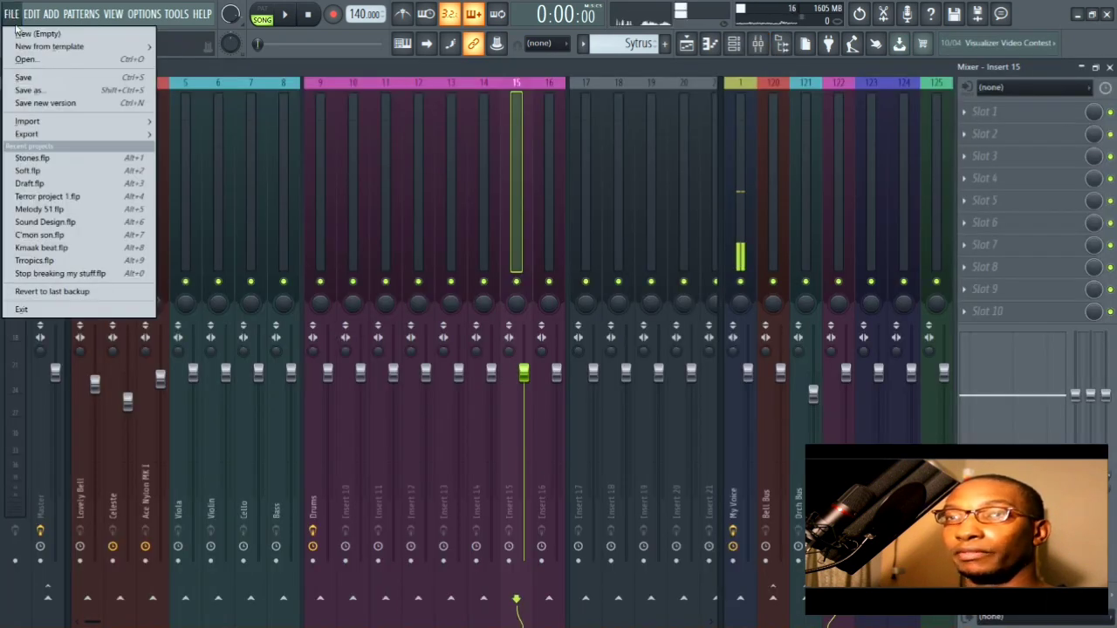
pyautogui.moveTo(50, 48)
pyautogui.moveTo(194, 48)
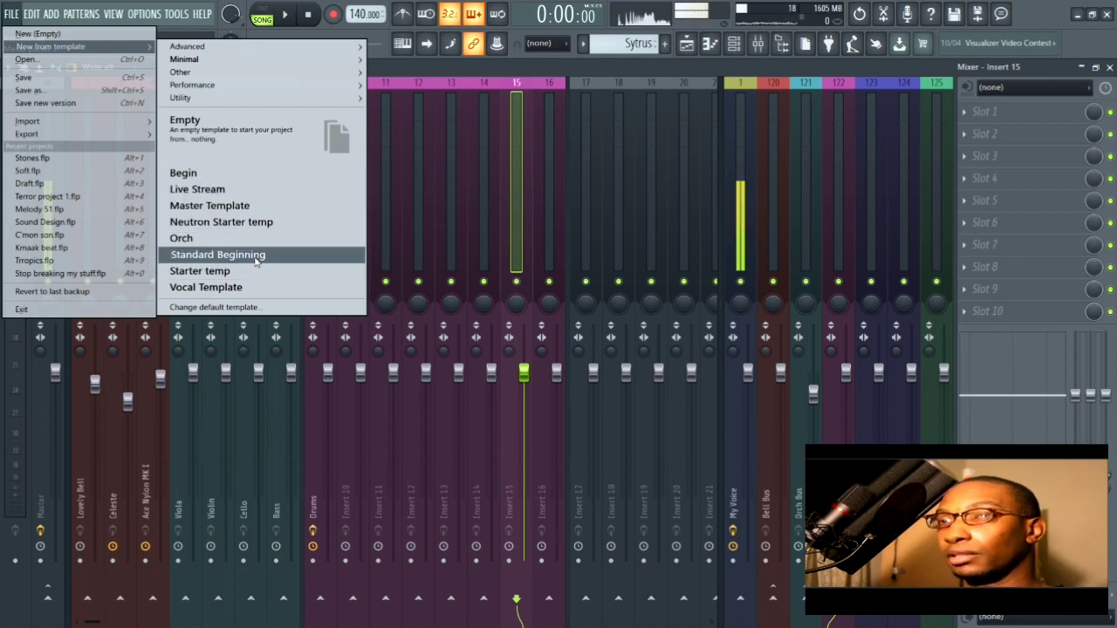
pyautogui.click(522, 209)
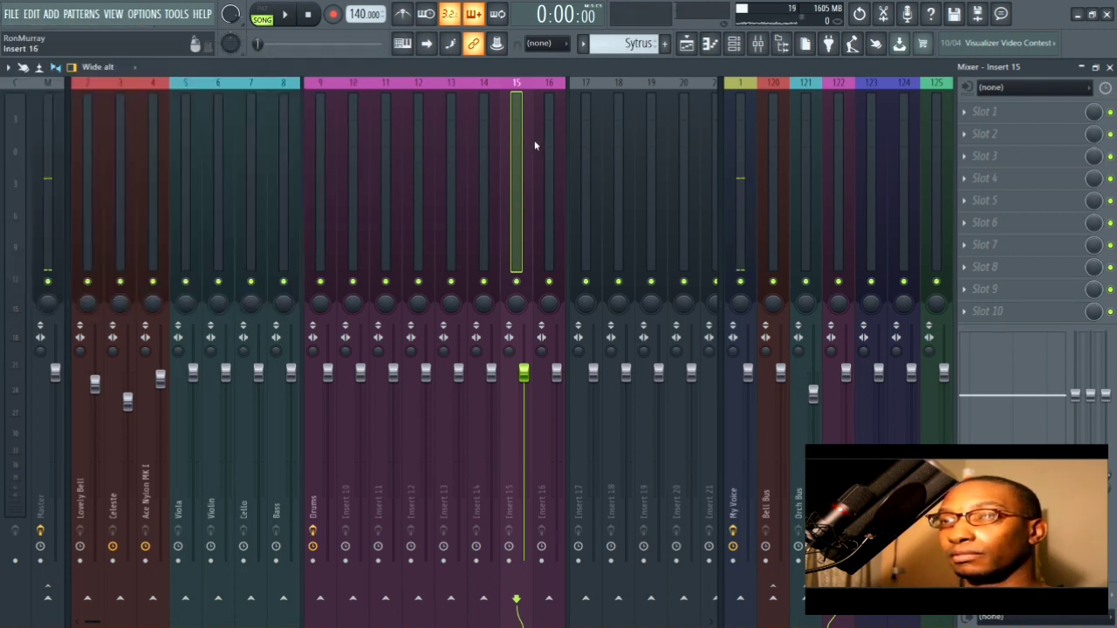
pyautogui.moveTo(534, 141)
pyautogui.mouseDown()
pyautogui.moveTo(105, 175)
pyautogui.moveTo(517, 144)
pyautogui.mouseUp()
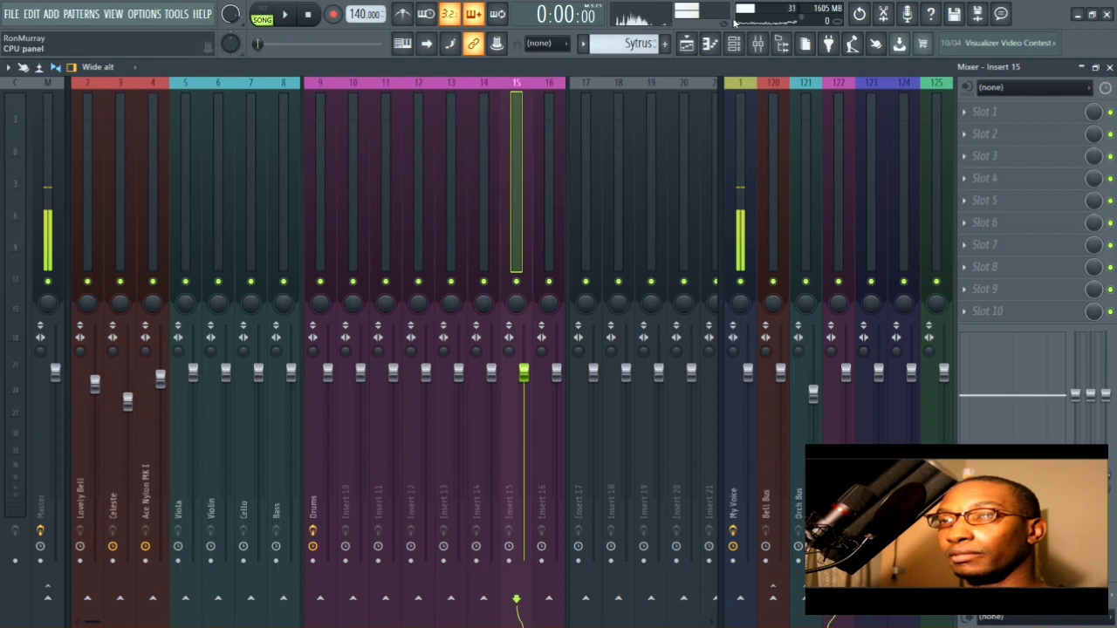
# - Close the mixer, check the instruments in the channel rack and close the channel rack
pyautogui.click(757, 44)
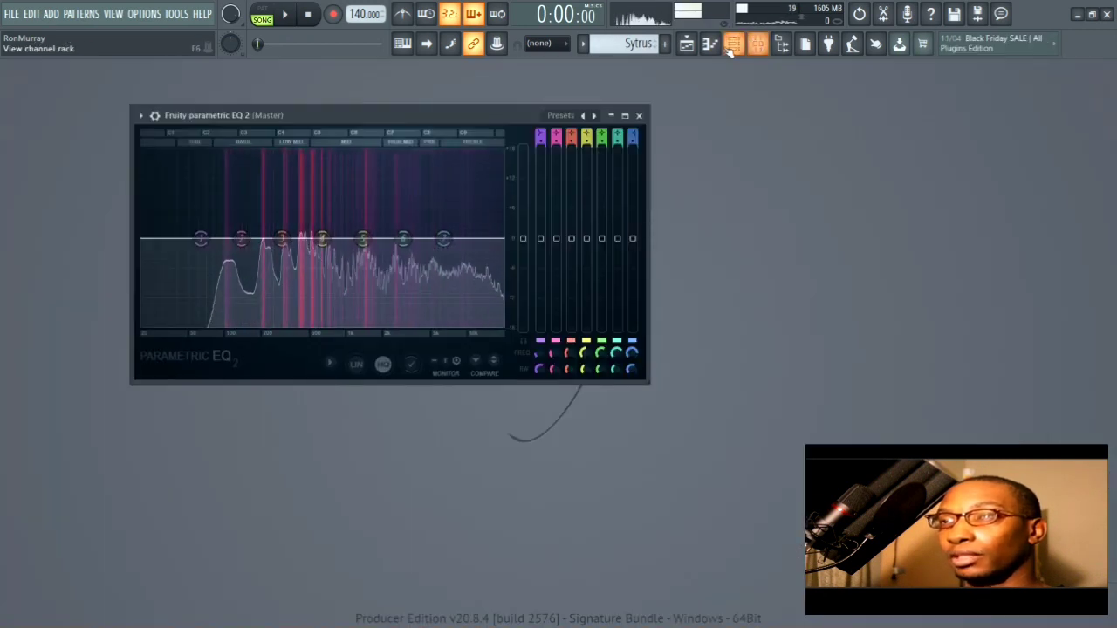
pyautogui.click(734, 44)
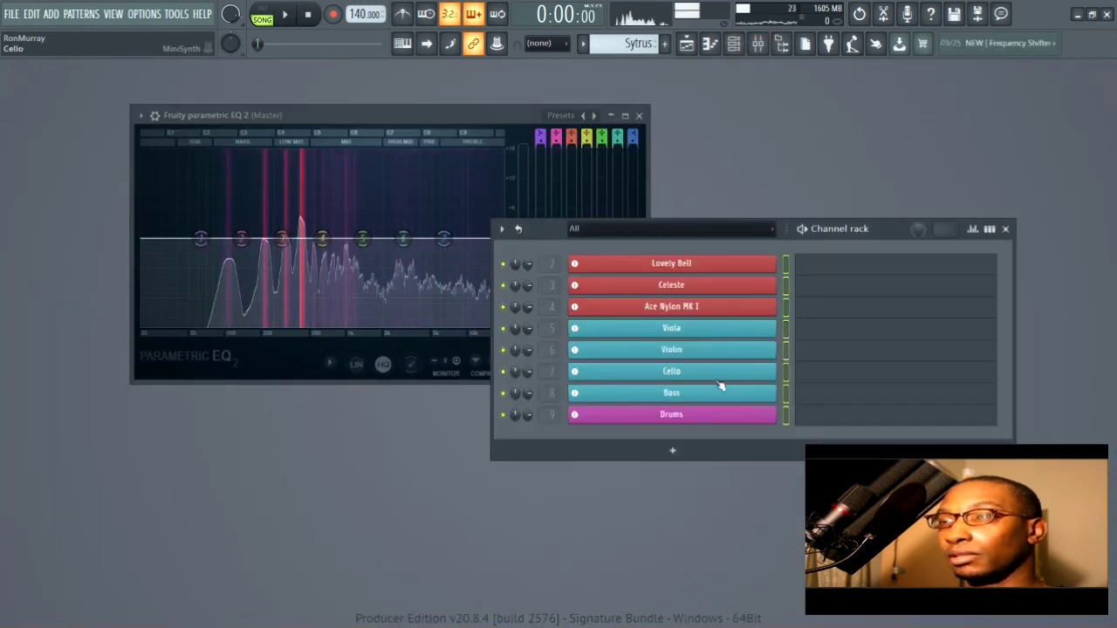
pyautogui.click(1005, 229)
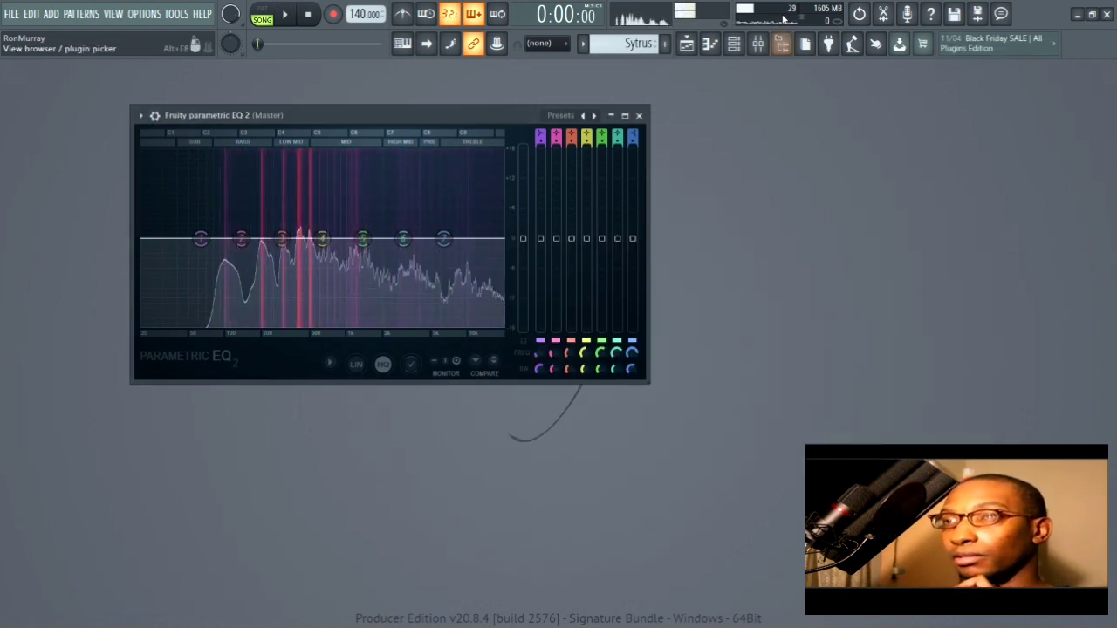
# - Reopen the mixer and select the Reverb 2, My Voice and Bell Bus tracks in turn to inspect their effect slots and routing
pyautogui.press('F9')
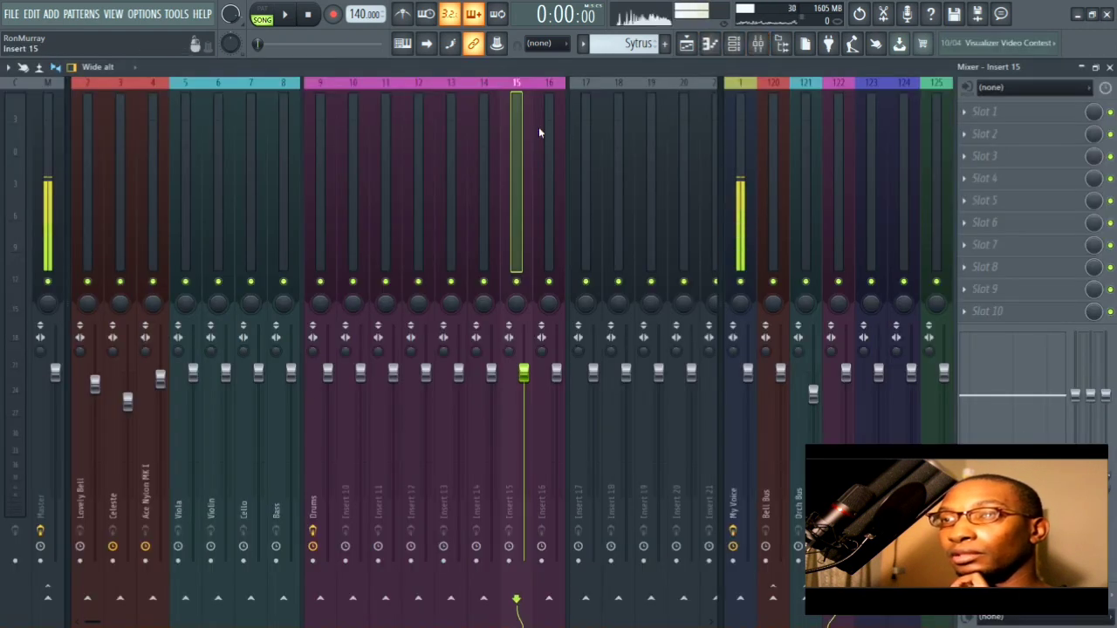
pyautogui.moveTo(539, 129); pyautogui.dragTo(917, 144)
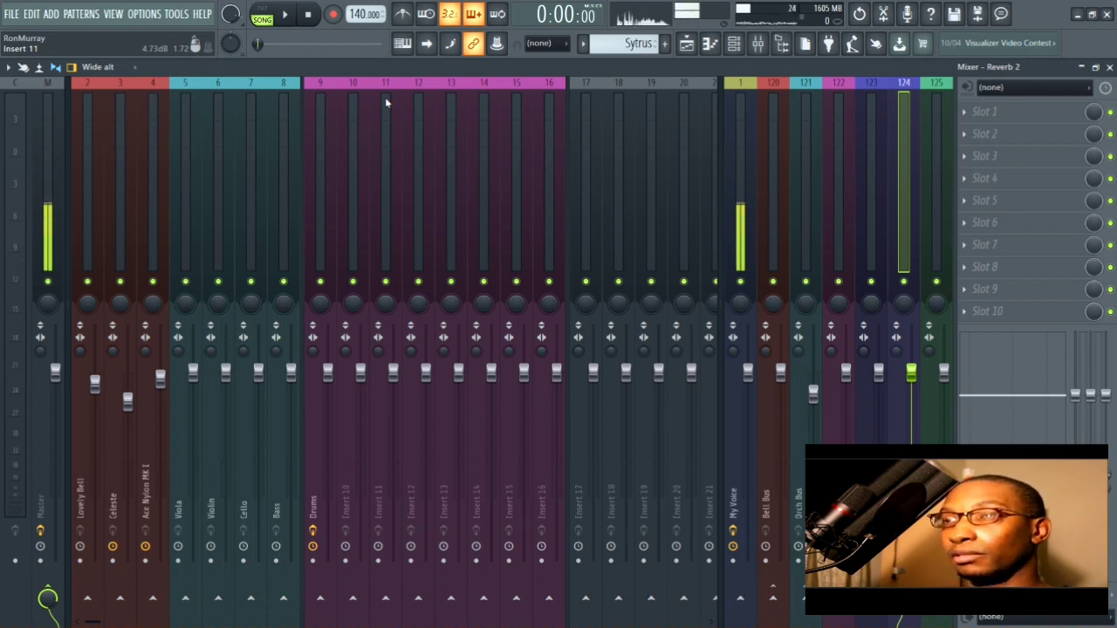
pyautogui.click(739, 155)
pyautogui.click(941, 139)
pyautogui.moveTo(942, 136); pyautogui.dragTo(905, 146)
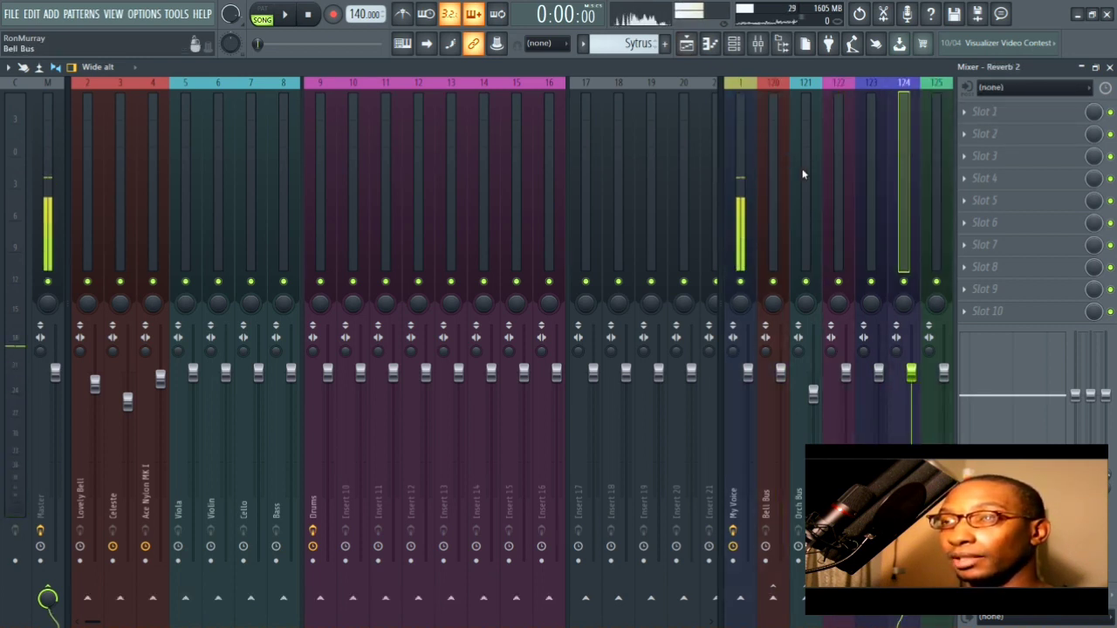
pyautogui.moveTo(946, 156); pyautogui.dragTo(740, 192)
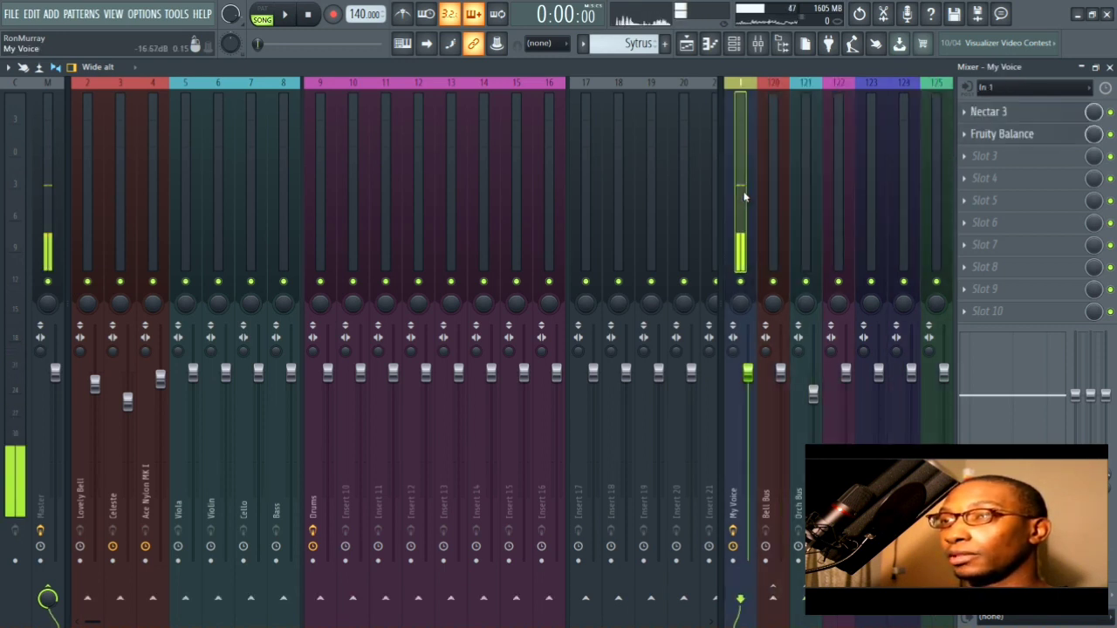
pyautogui.click(773, 190)
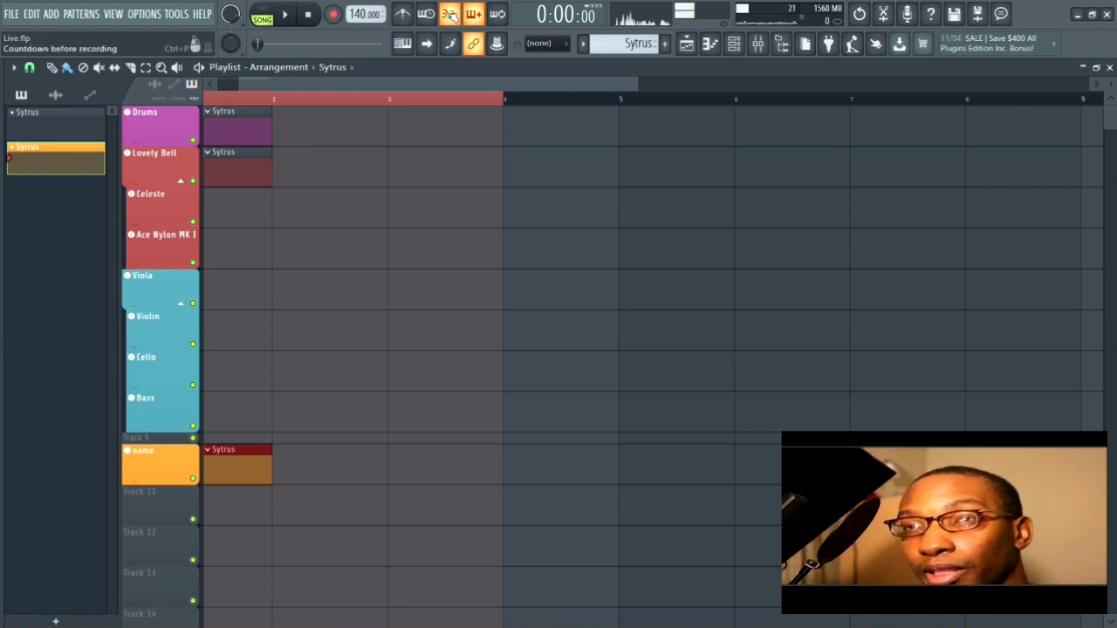
# - Open the project settings, review the MIDI and audio pages and move the settings window aside
pyautogui.click(145, 14)
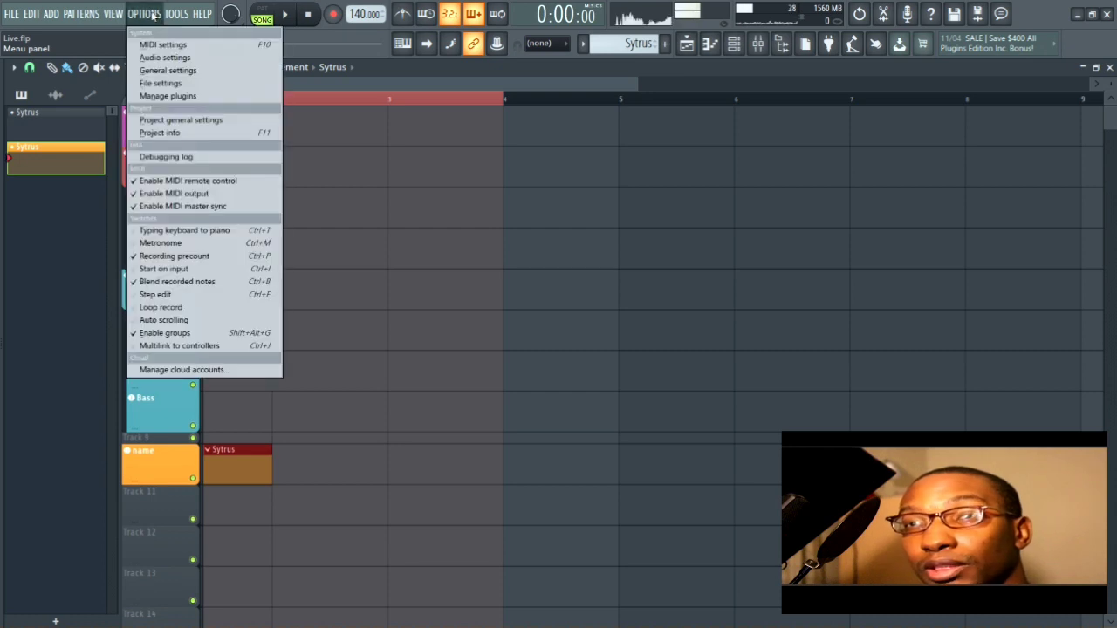
pyautogui.click(166, 120)
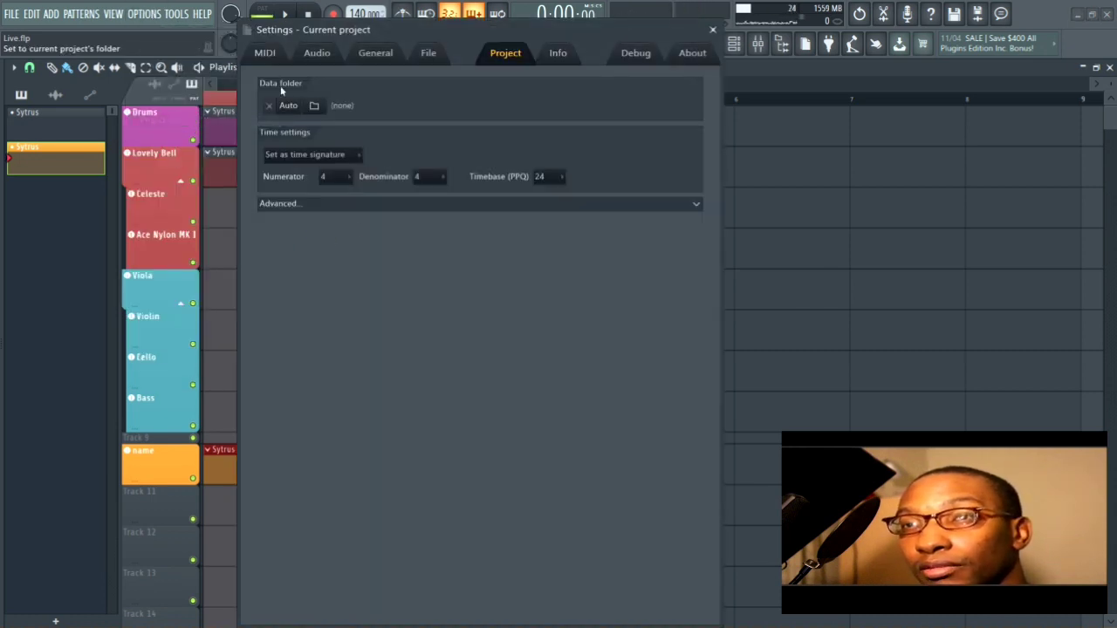
pyautogui.click(265, 54)
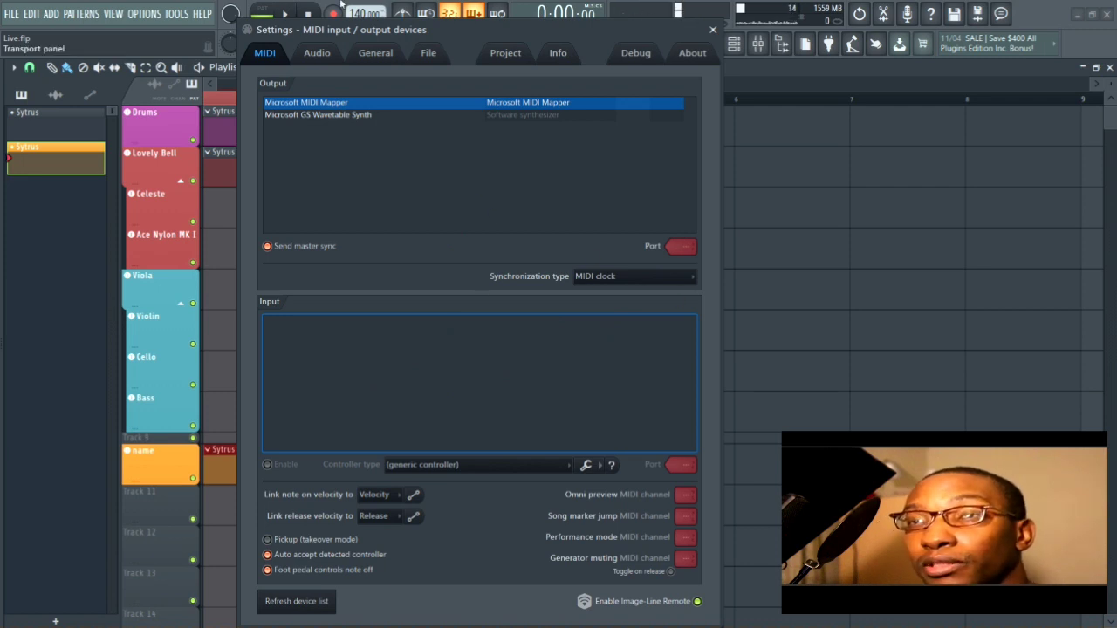
pyautogui.click(332, 59)
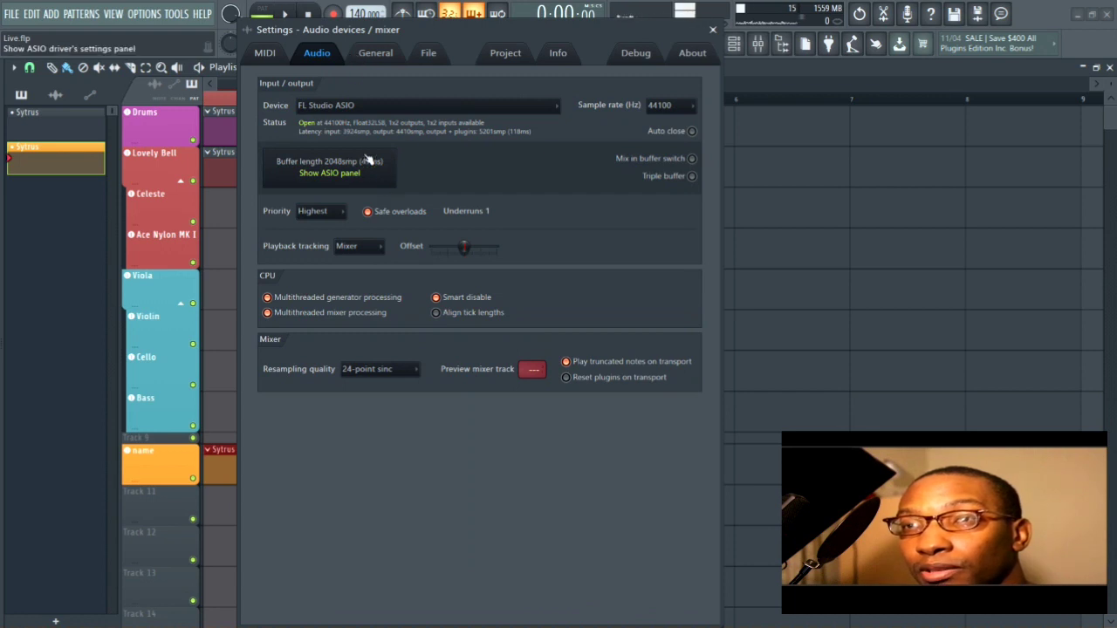
pyautogui.moveTo(585, 35); pyautogui.dragTo(472, 35)
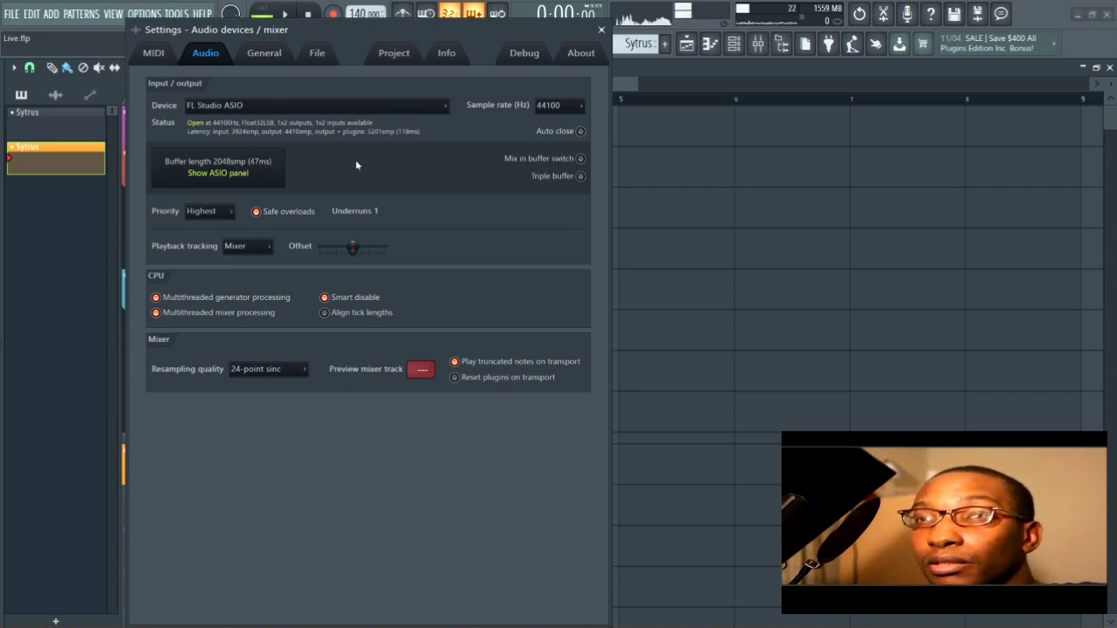
# - Set the FL Studio ASIO buffer length to 256 samples, dismiss the low-battery notice and close the settings
pyautogui.click(225, 164)
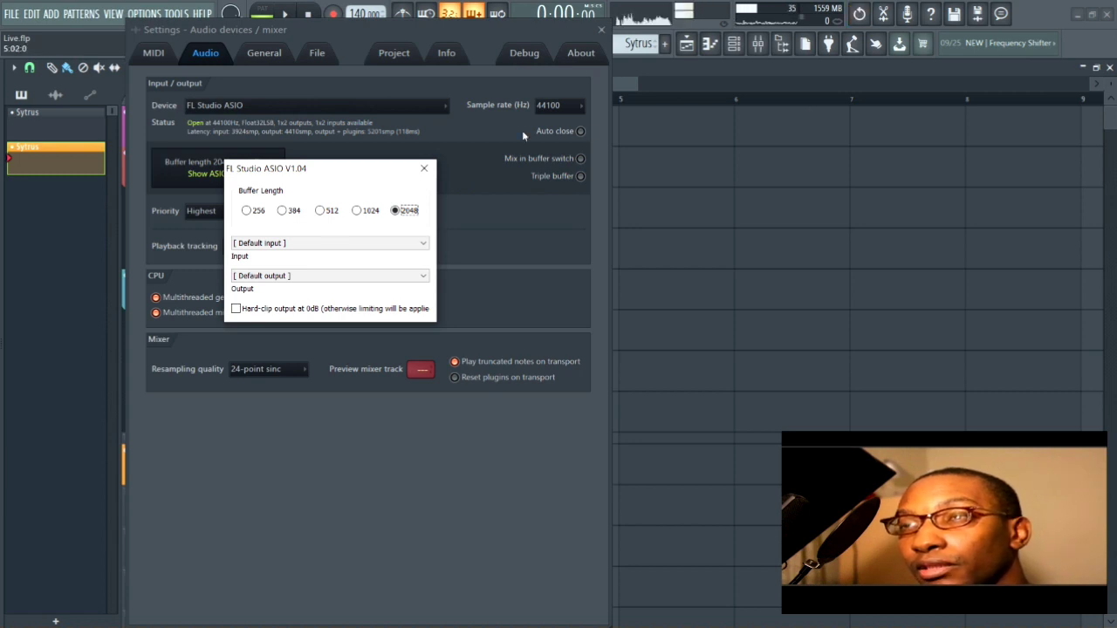
pyautogui.click(246, 210)
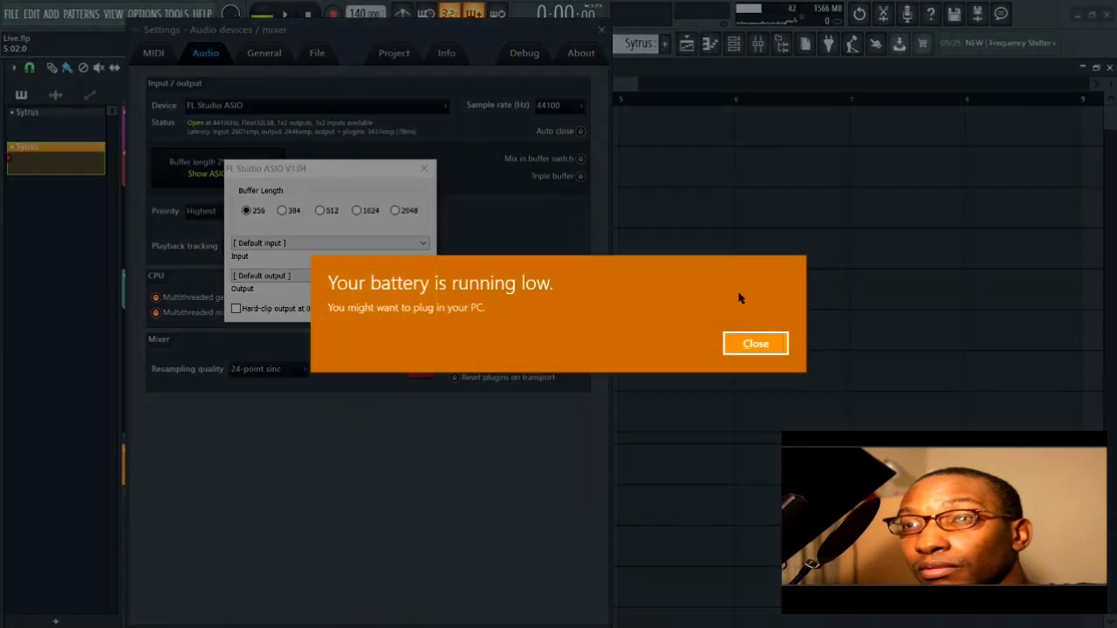
pyautogui.click(769, 346)
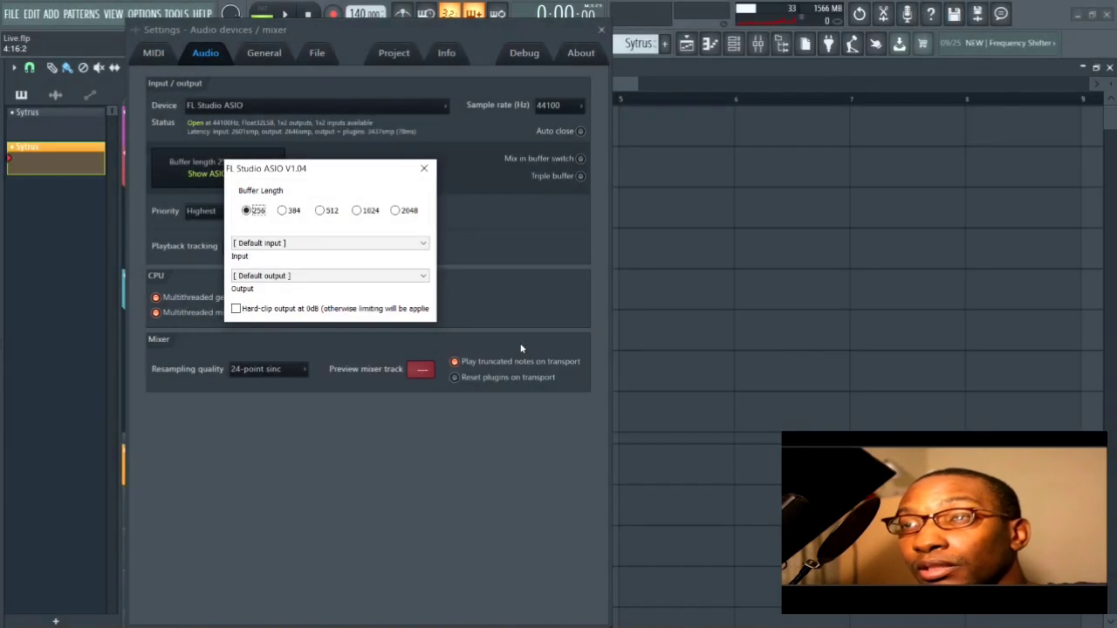
pyautogui.click(429, 169)
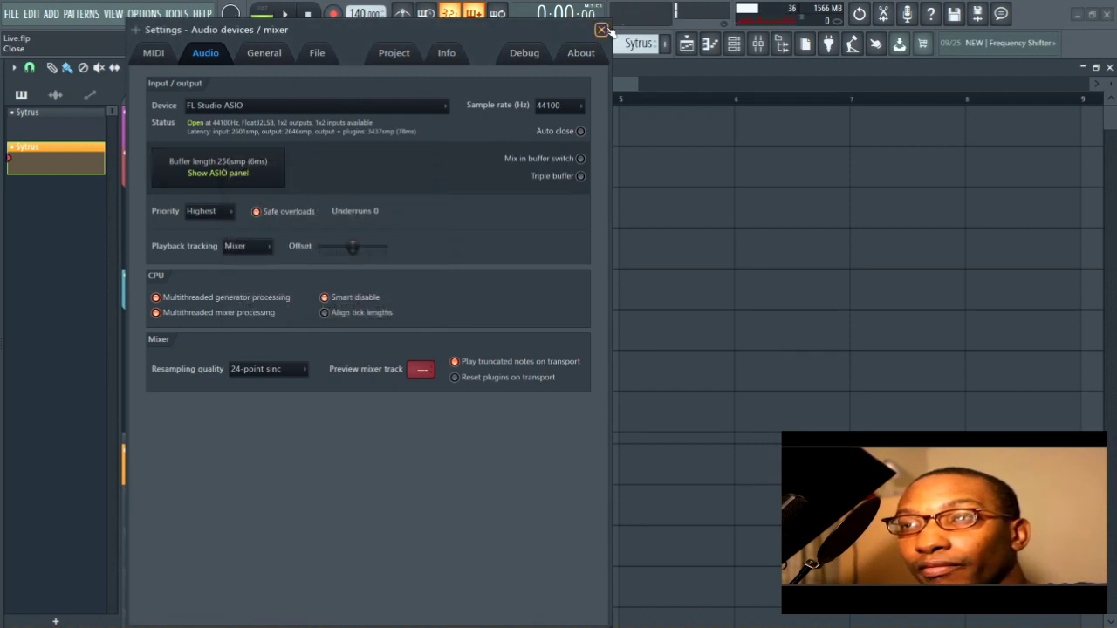
pyautogui.click(601, 31)
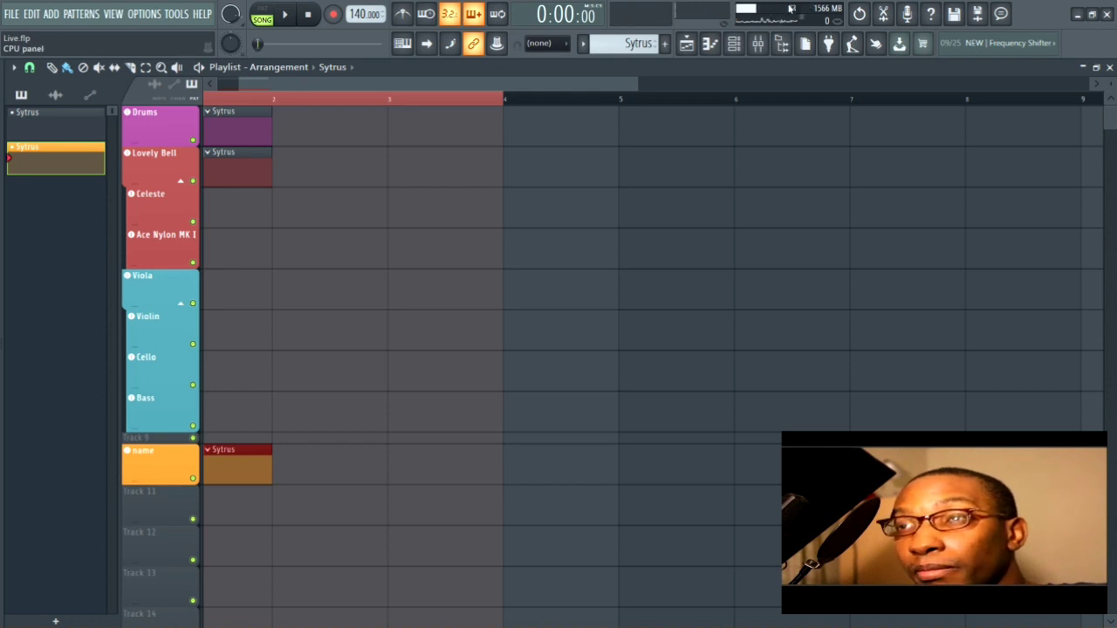
# - Reopen the audio settings, set the FL Studio ASIO buffer length to 2048 samples and close the ASIO panel
pyautogui.click(140, 13)
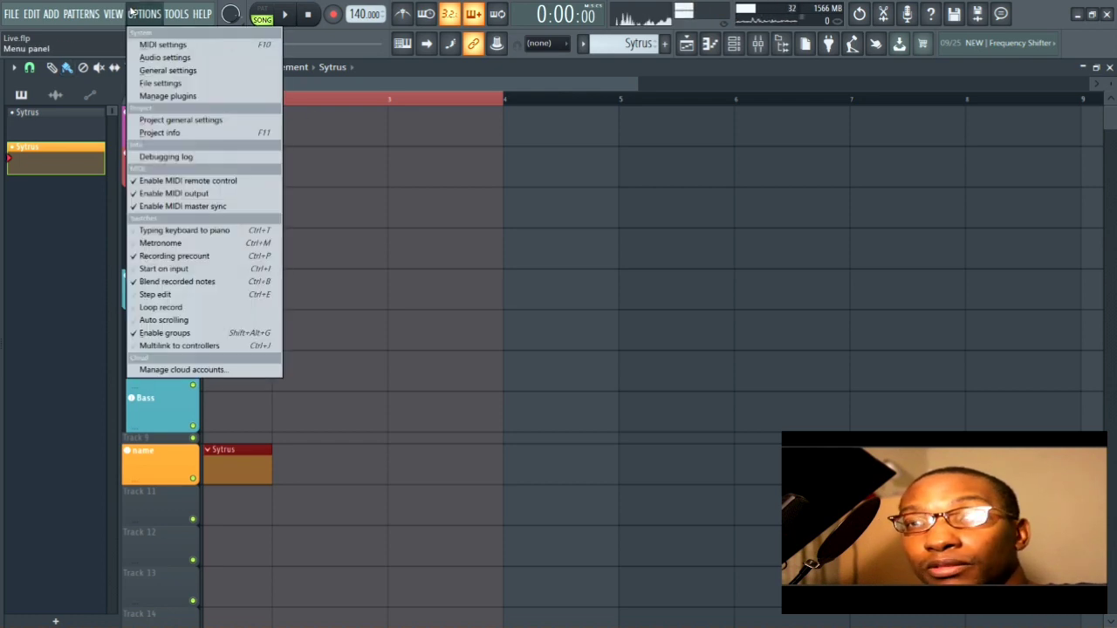
pyautogui.click(154, 56)
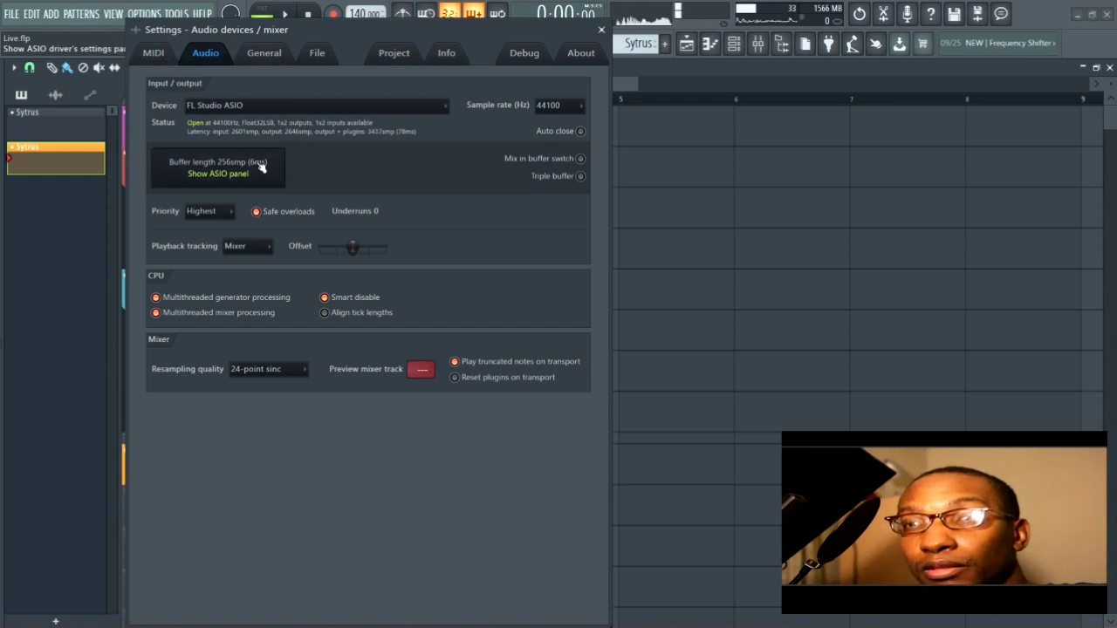
pyautogui.click(257, 170)
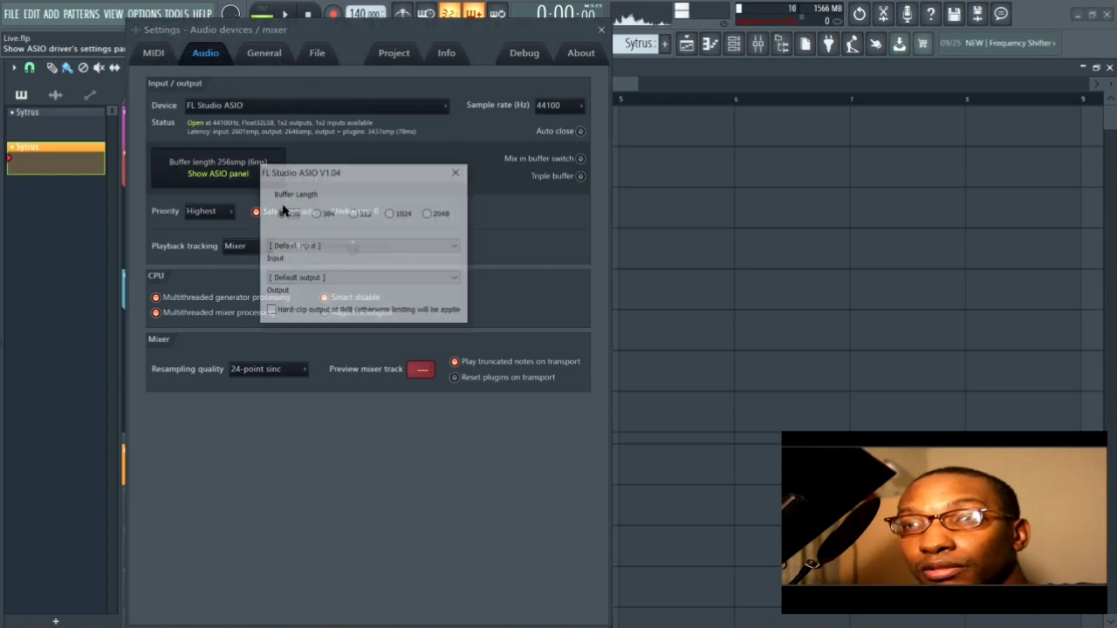
pyautogui.click(426, 214)
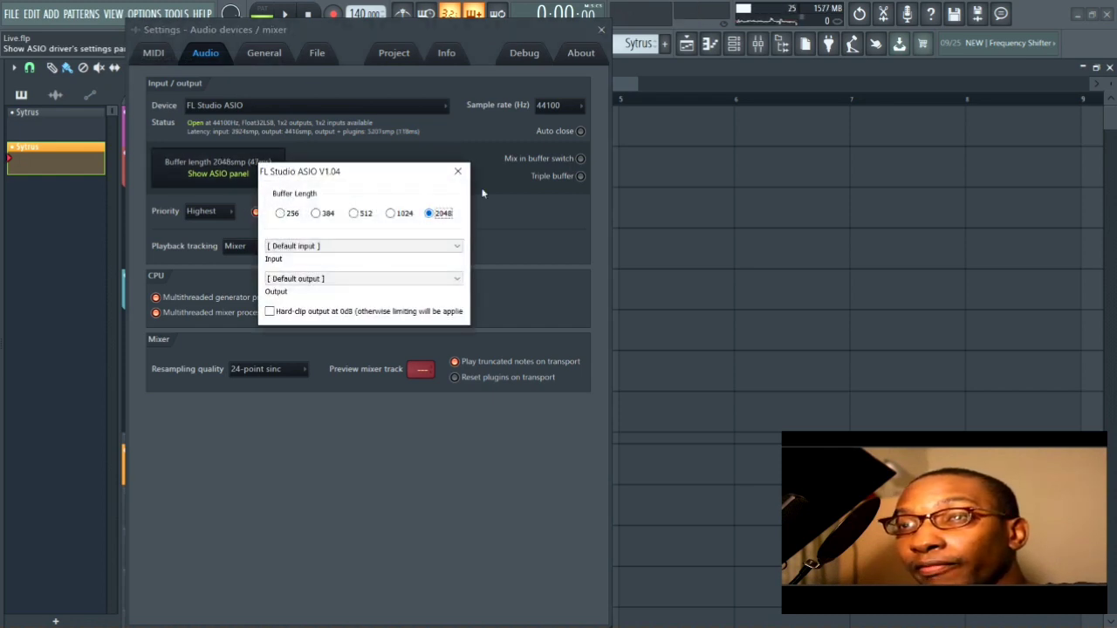
pyautogui.click(458, 171)
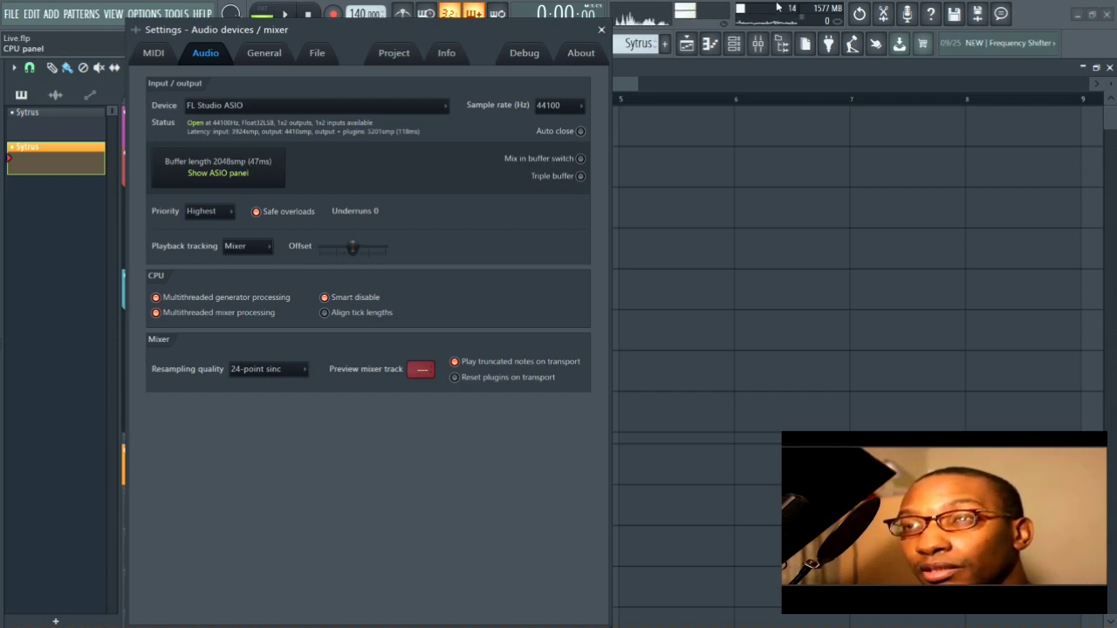
# - Recheck the ASIO buffer length options, review the project's time settings and close the settings window
pyautogui.click(247, 161)
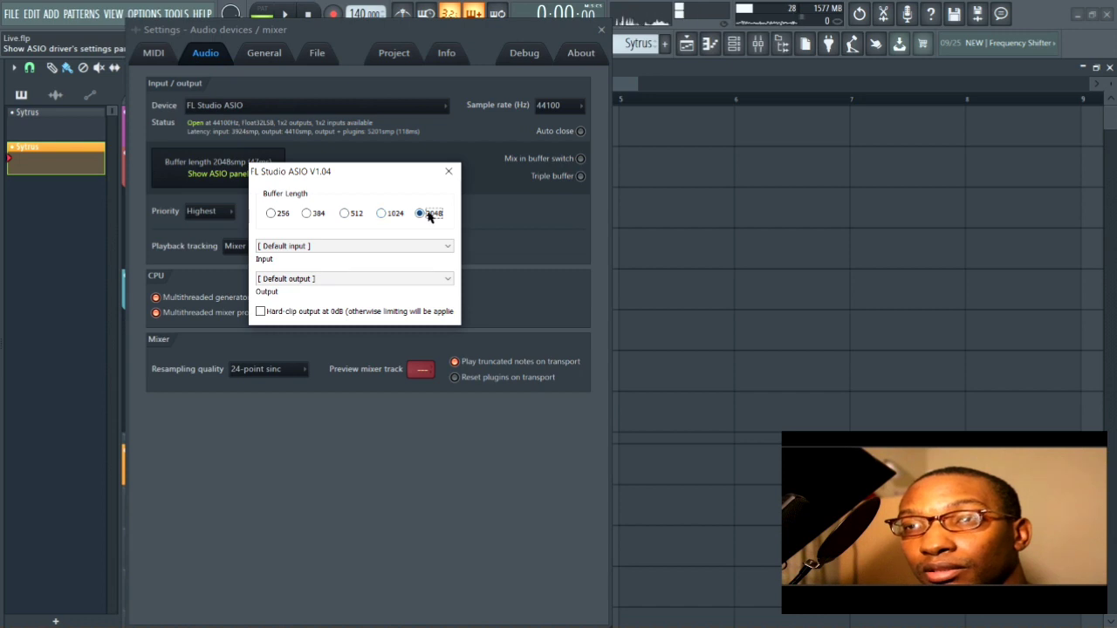
pyautogui.click(448, 171)
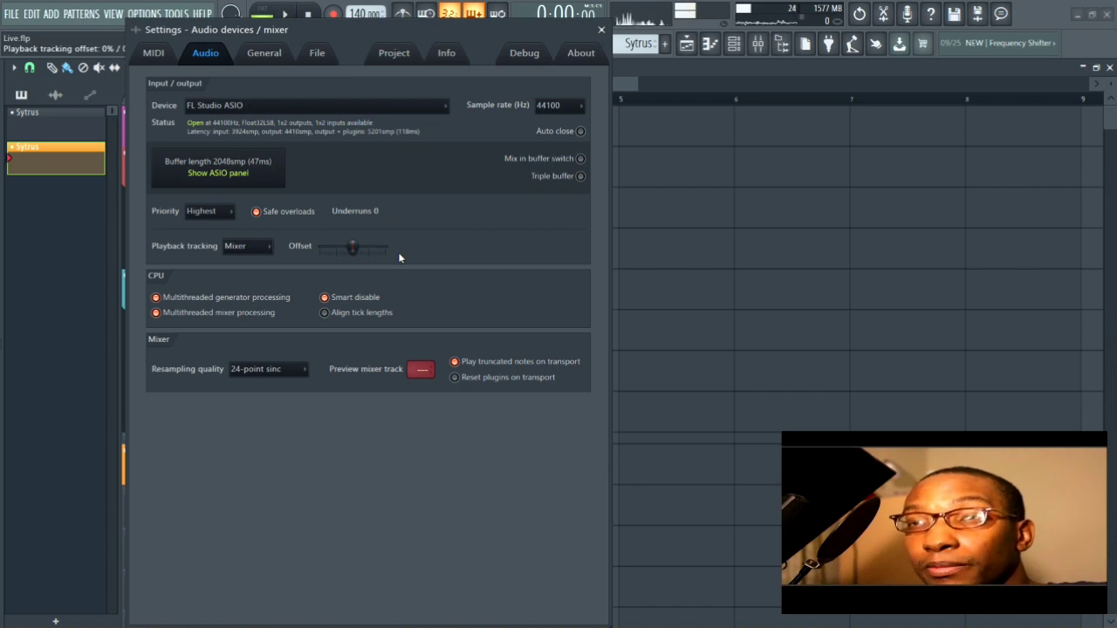
pyautogui.click(393, 53)
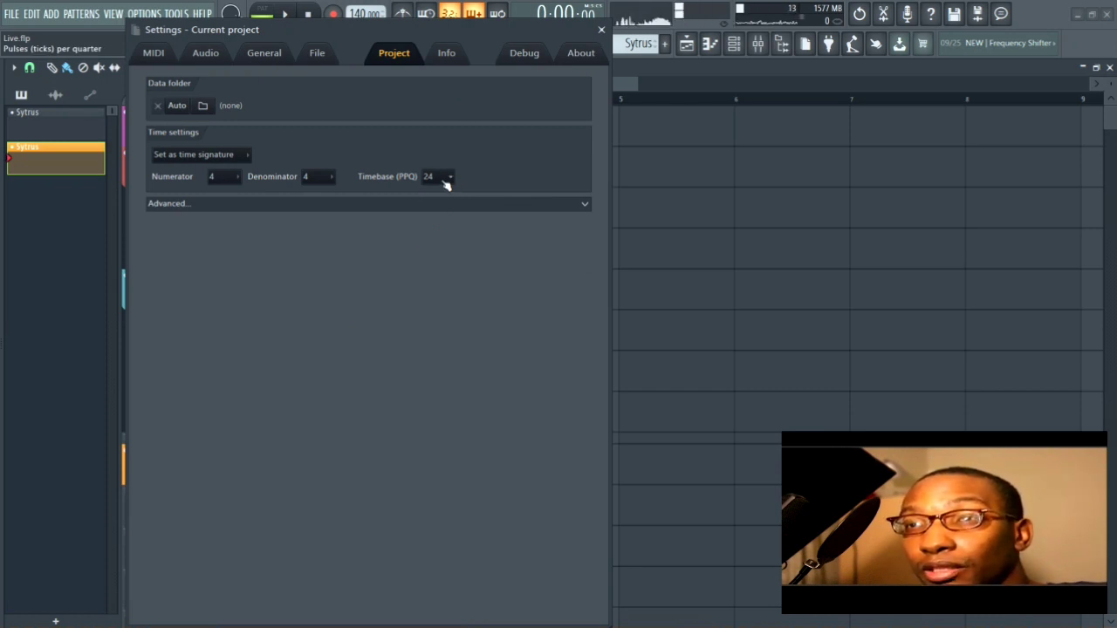
pyautogui.click(608, 30)
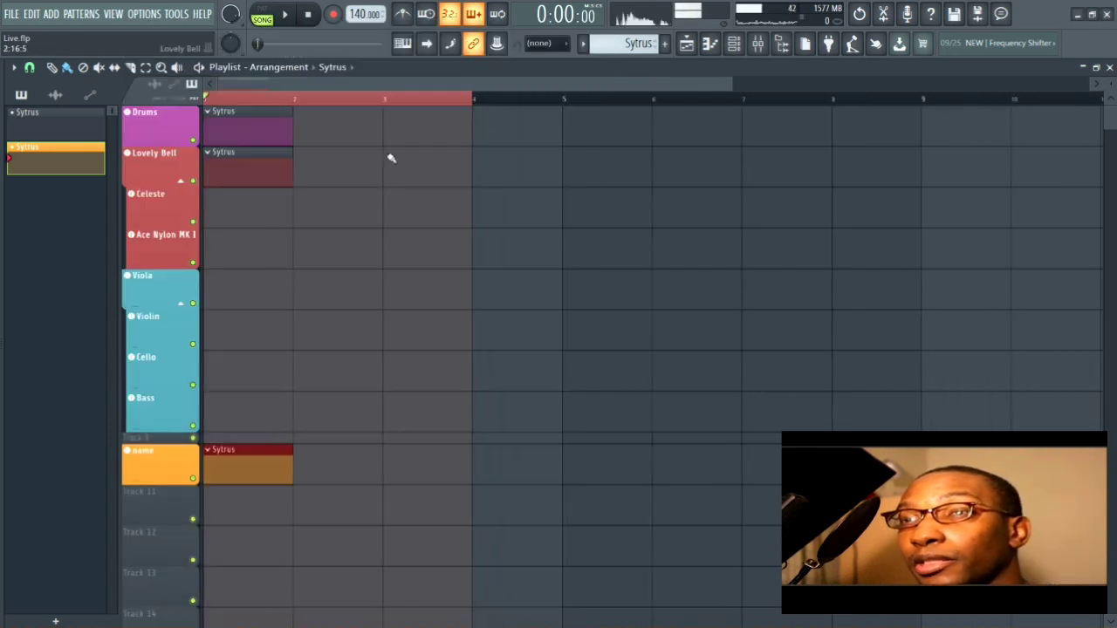
# - Examine the opening bars of the playlist and show the plugin database in the browser
pyautogui.scroll(-3, 391, 158)
pyautogui.scroll(4, 391, 158)
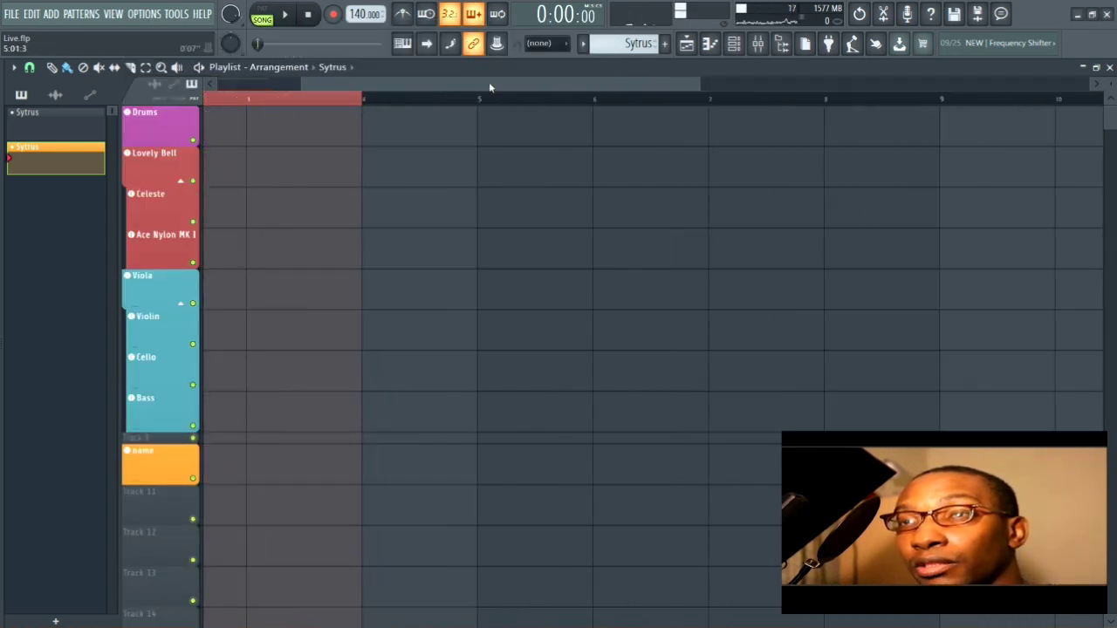
pyautogui.moveTo(489, 87); pyautogui.dragTo(369, 83)
pyautogui.scroll(4, 332, 205)
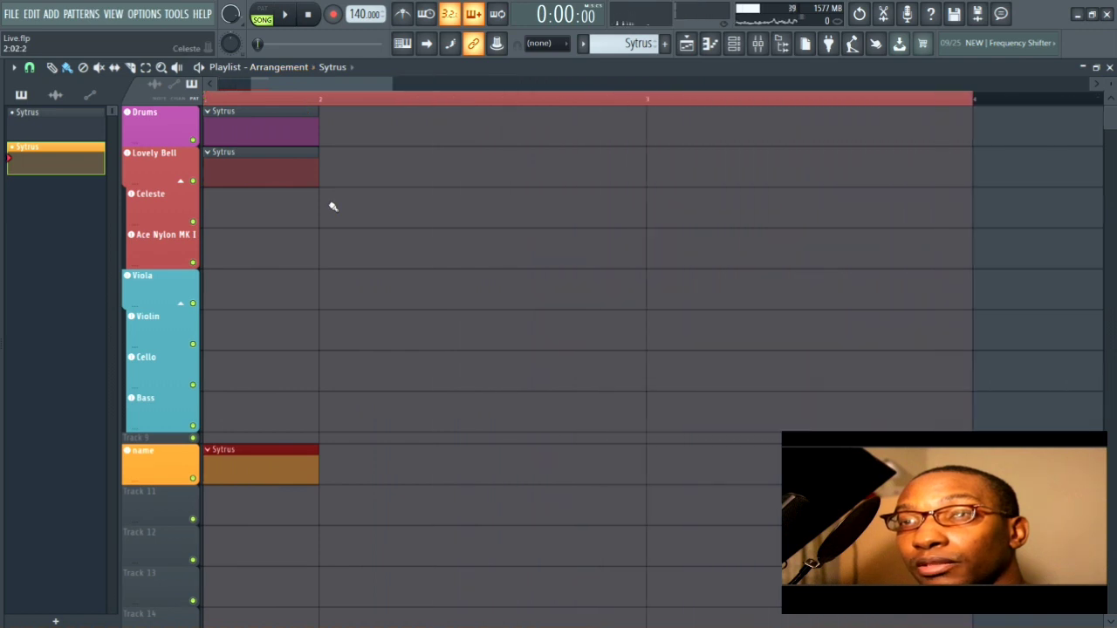
pyautogui.hotkey('alt', 'F8')
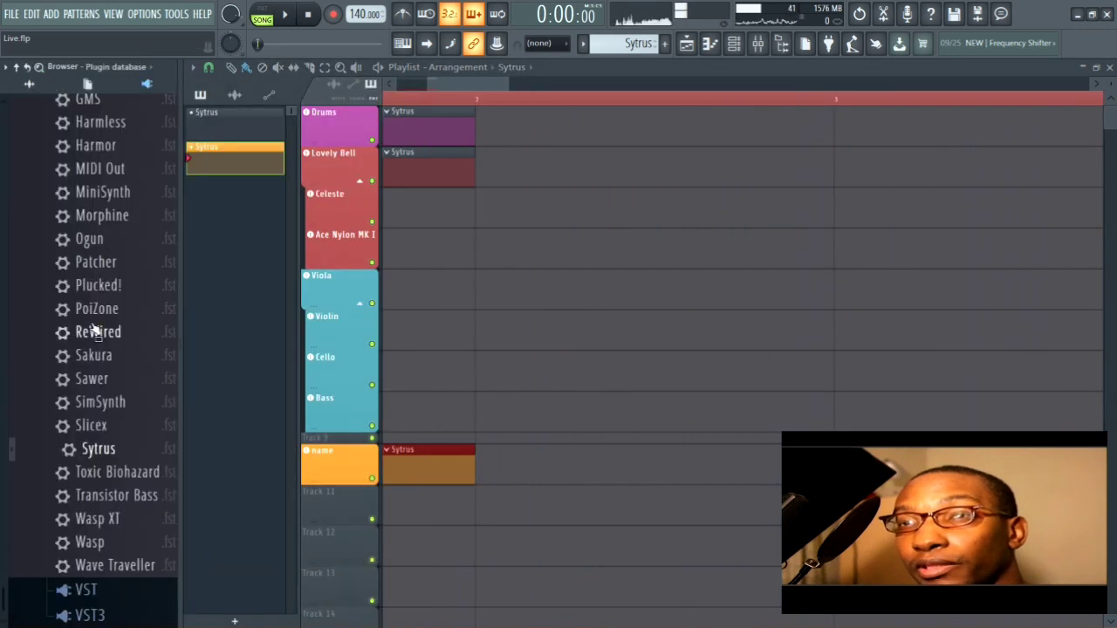
# - Browse the sample packs and open the Kicks folder of the Drums (ModeAudio) pack
pyautogui.scroll(10, 96, 366)
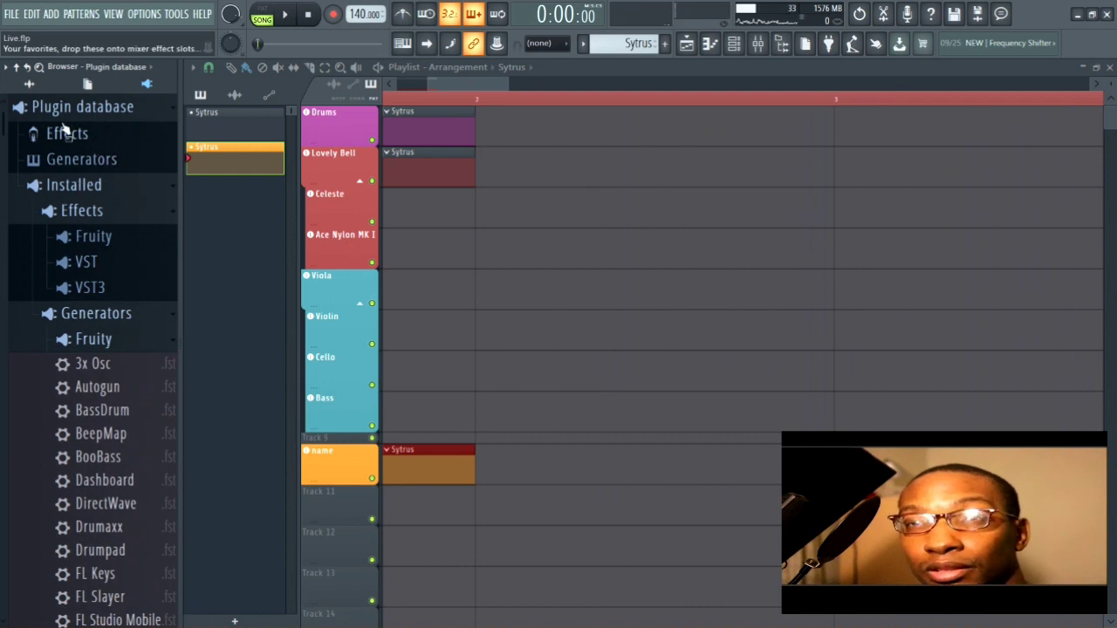
pyautogui.click(29, 84)
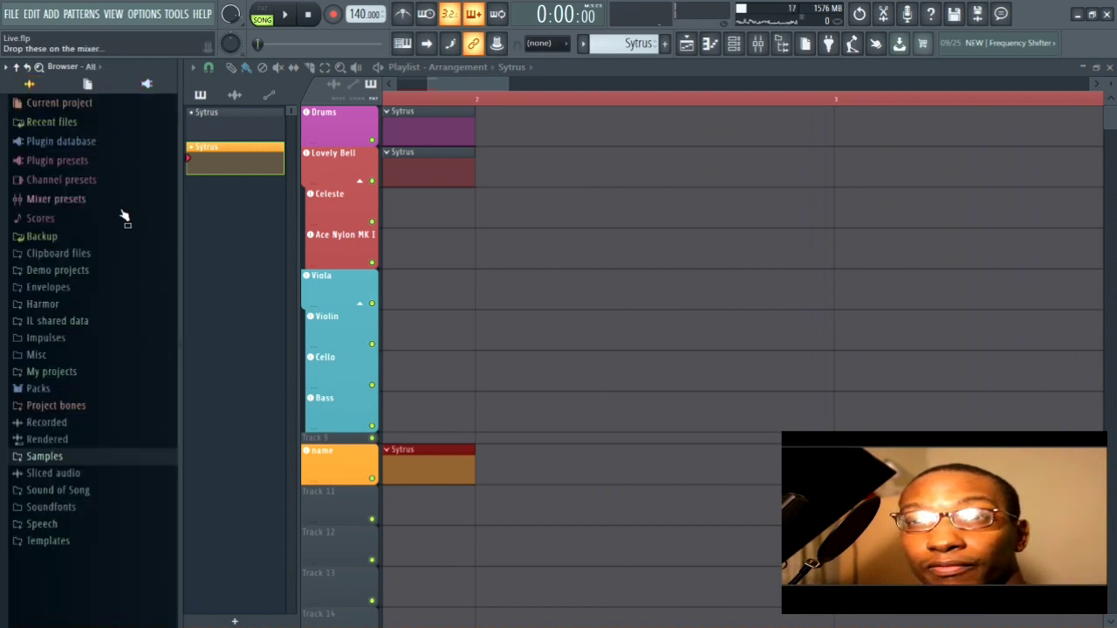
pyautogui.click(52, 388)
pyautogui.scroll(-2, 96, 366)
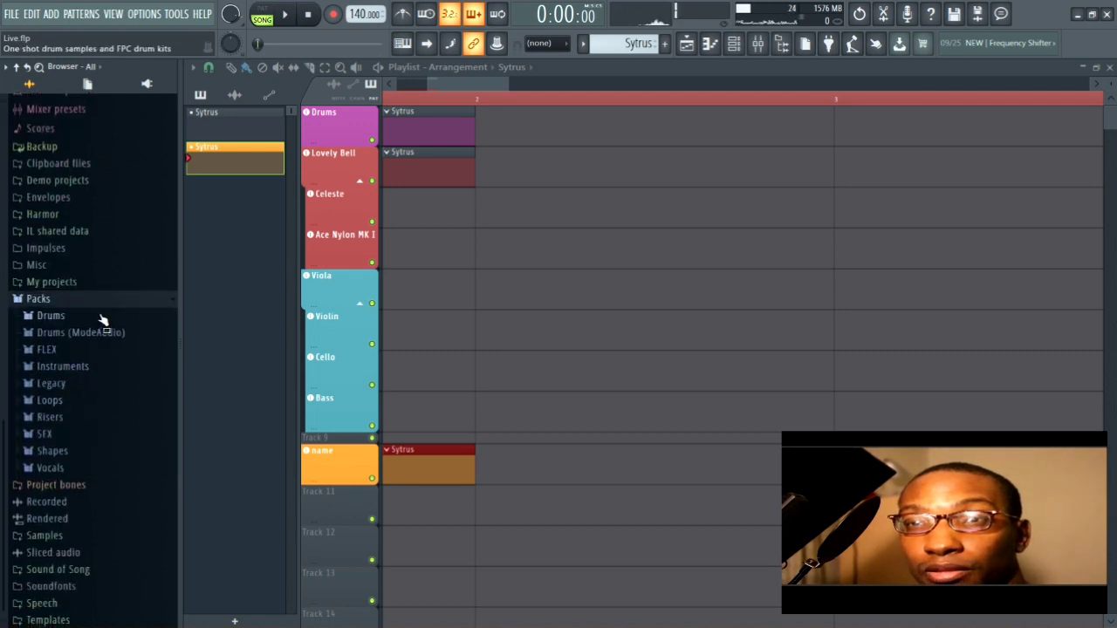
pyautogui.click(98, 332)
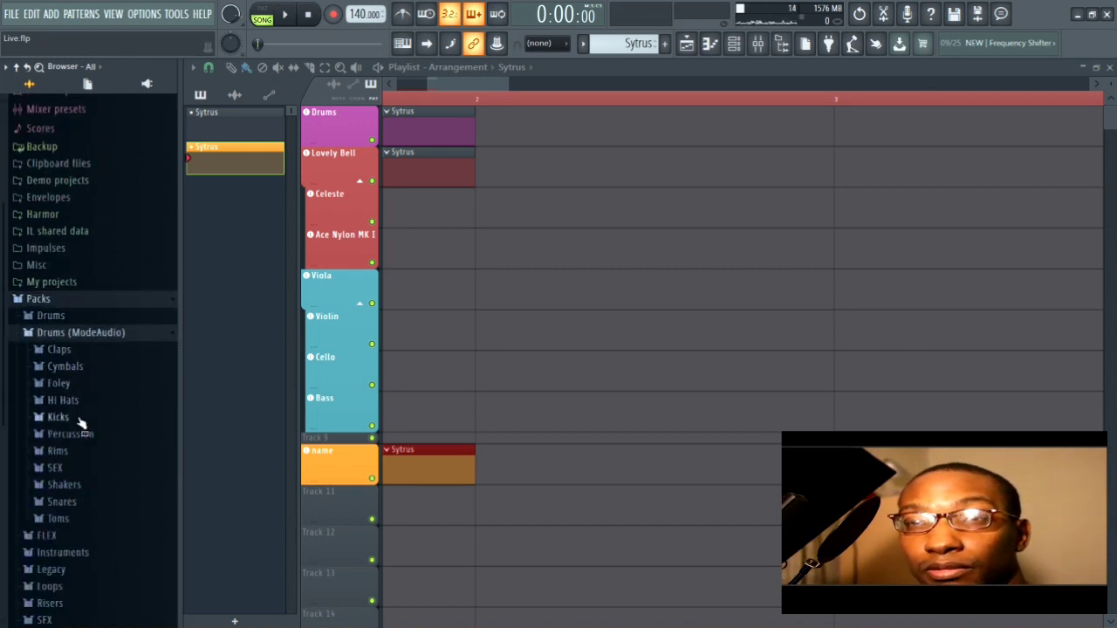
pyautogui.click(78, 418)
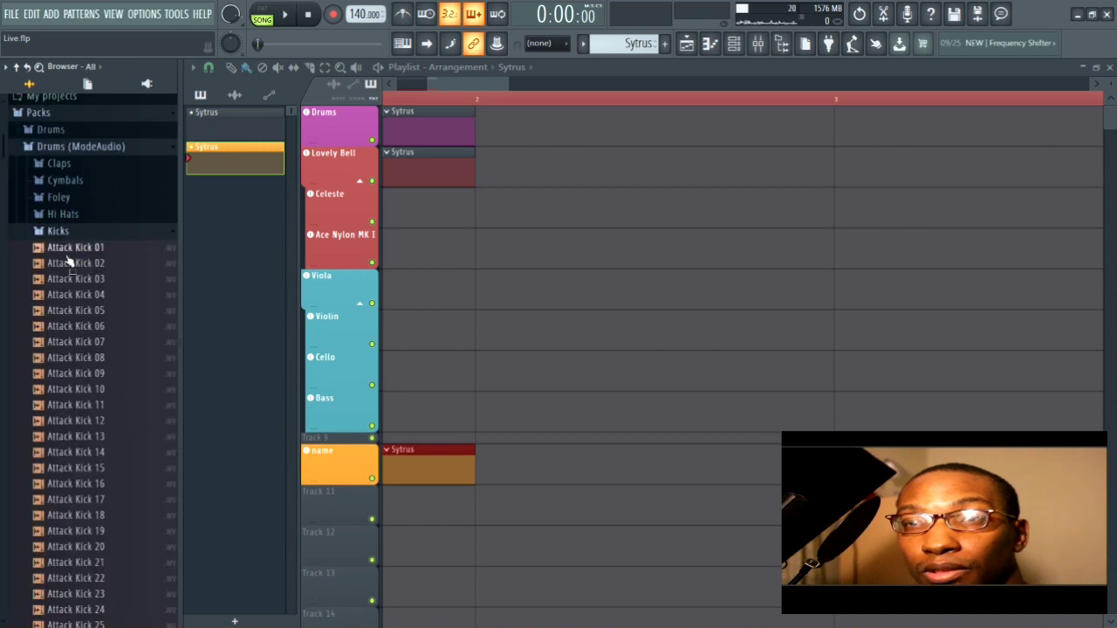
# - Place the Attack Kick 02 sample at the start of Track 11 in the playlist
pyautogui.moveTo(79, 247); pyautogui.dragTo(219, 299)
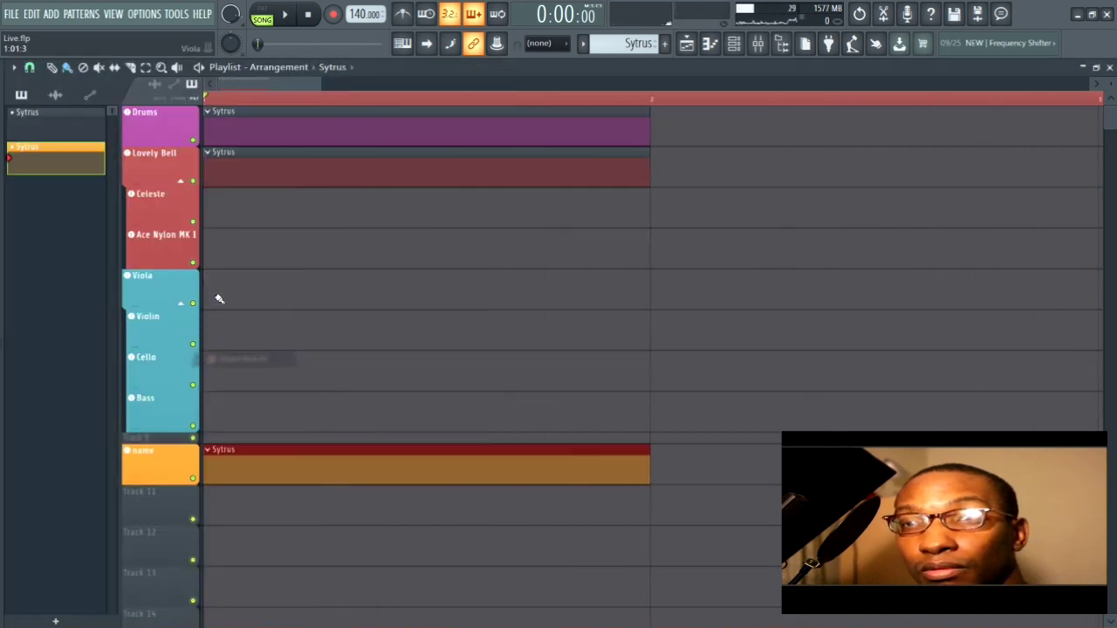
pyautogui.keyDown('ctrl'); pyautogui.rightClick(278, 307); pyautogui.keyUp('ctrl')
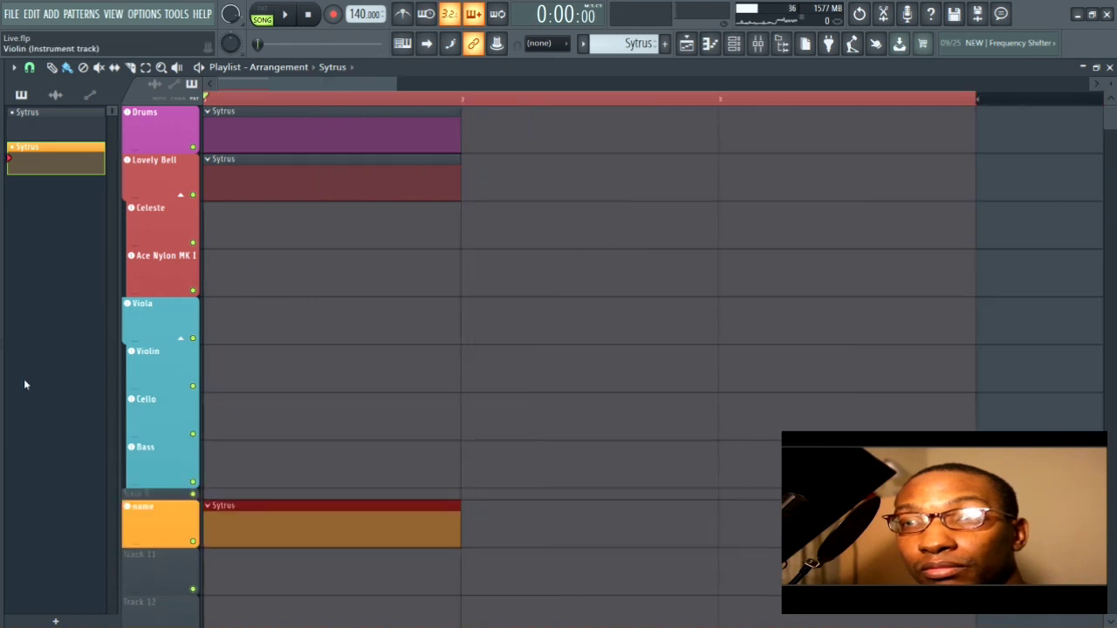
pyautogui.scroll(-4, 568, 379)
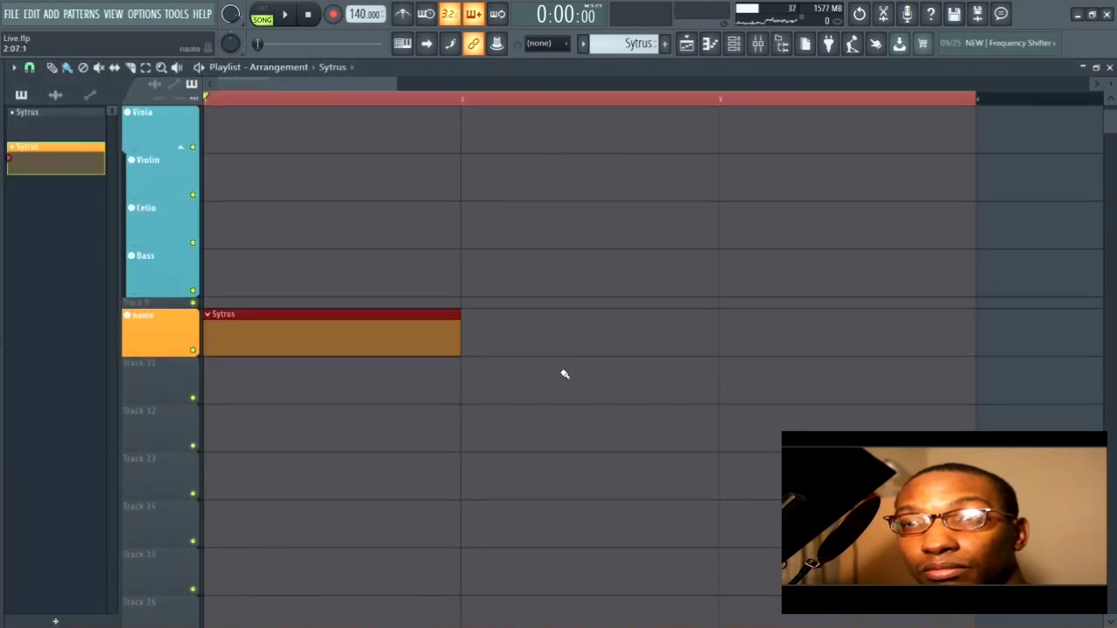
pyautogui.scroll(-2, 564, 374)
pyautogui.moveTo(58, 356)
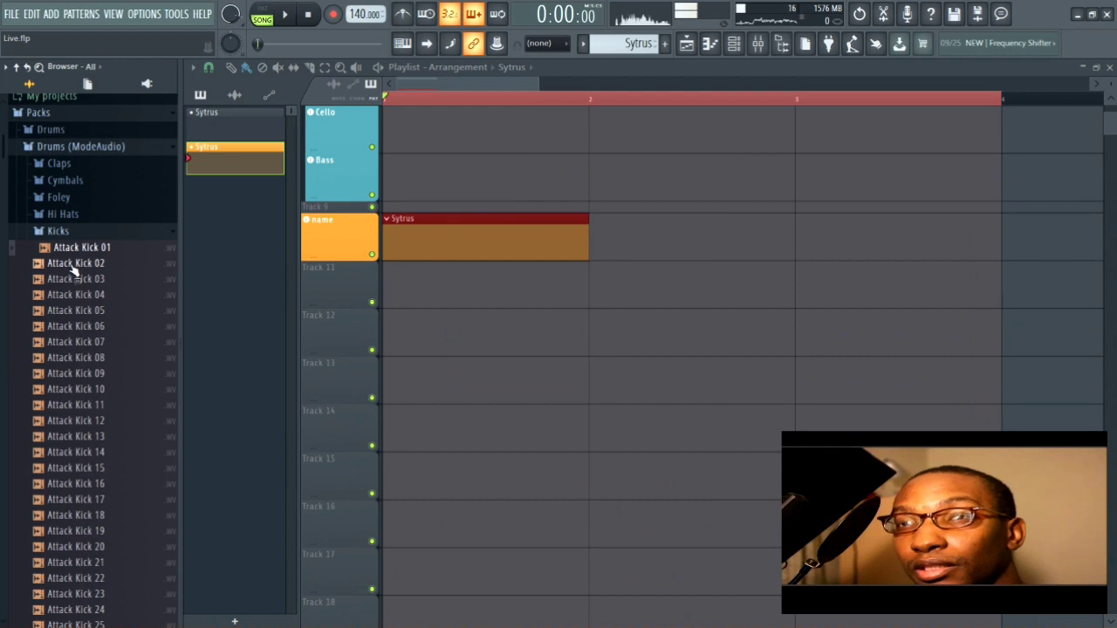
pyautogui.moveTo(74, 264); pyautogui.dragTo(219, 291)
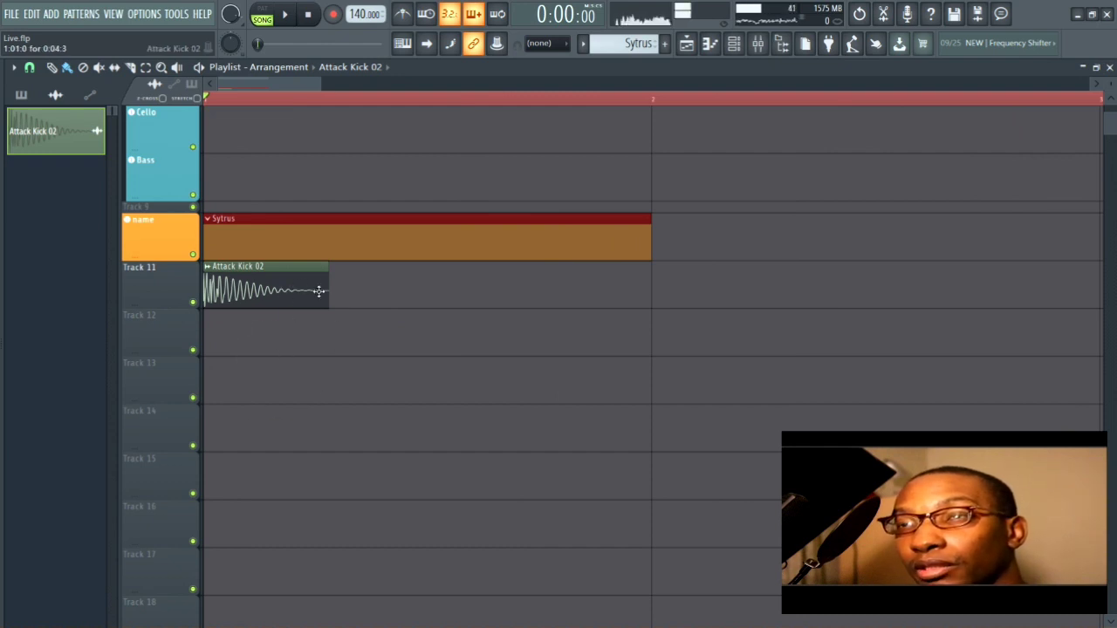
# - Set the project's timebase (PPQ) to 96 in the project general settings and close the settings
pyautogui.click(195, 16)
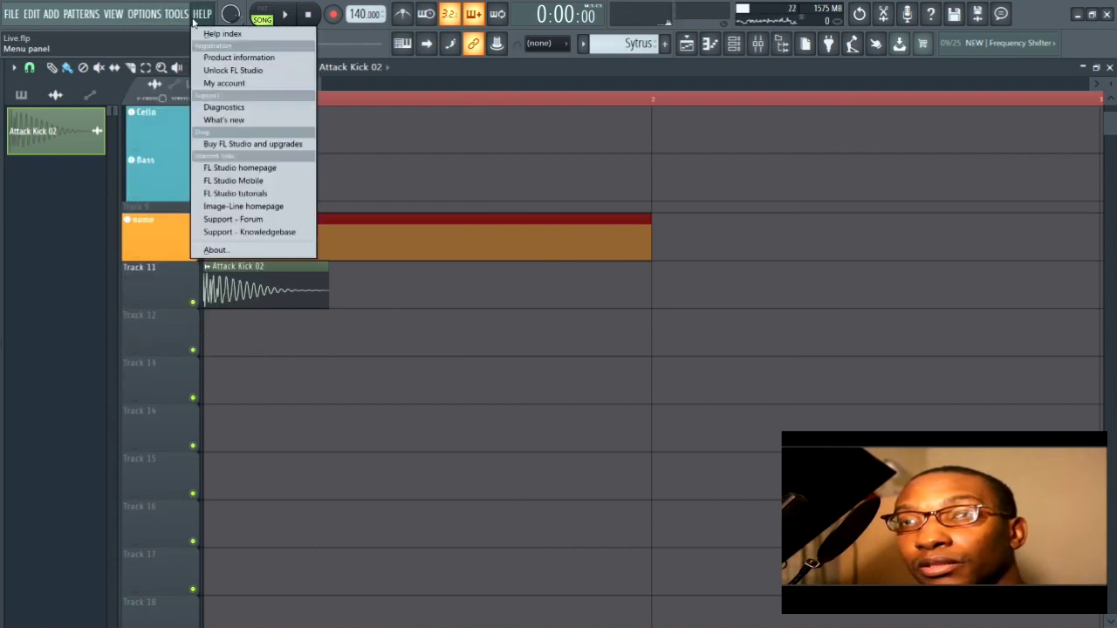
pyautogui.click(144, 14)
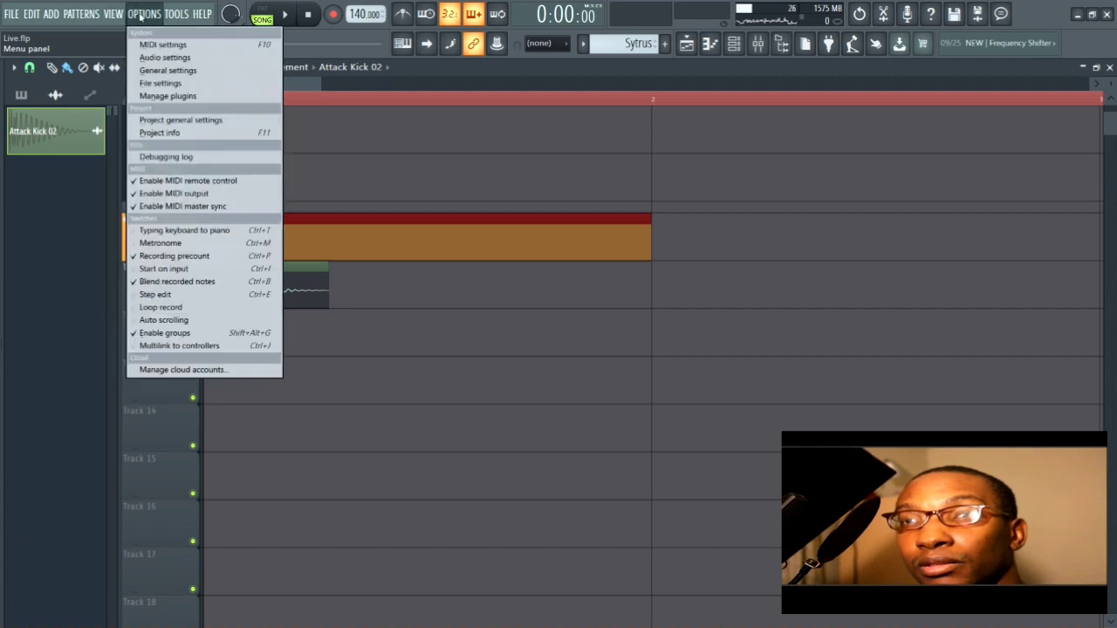
pyautogui.click(177, 125)
pyautogui.click(450, 178)
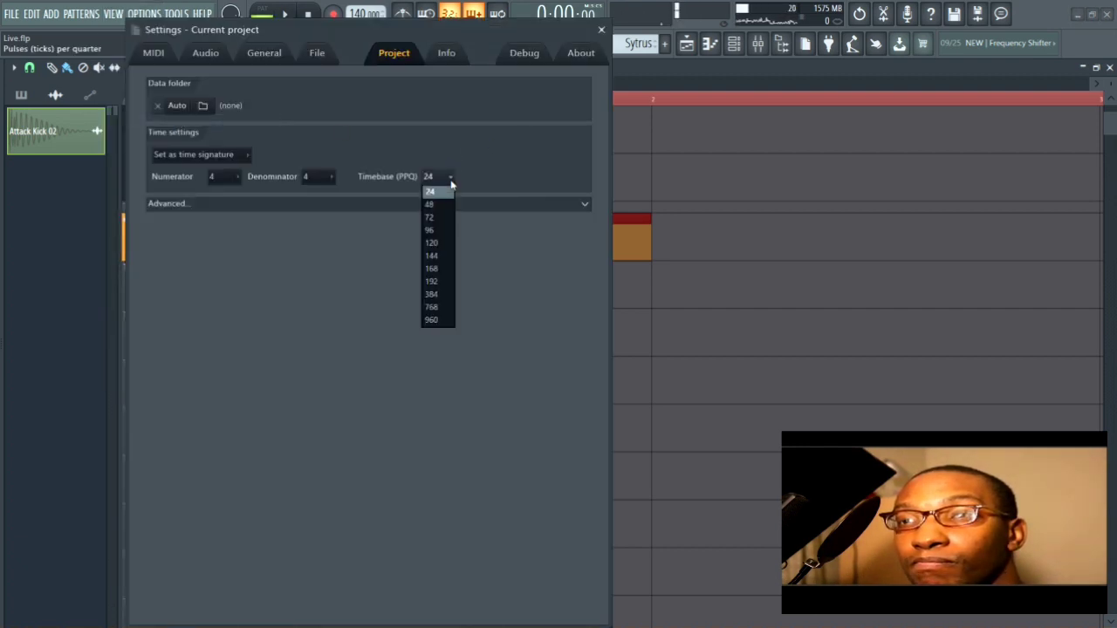
pyautogui.click(436, 230)
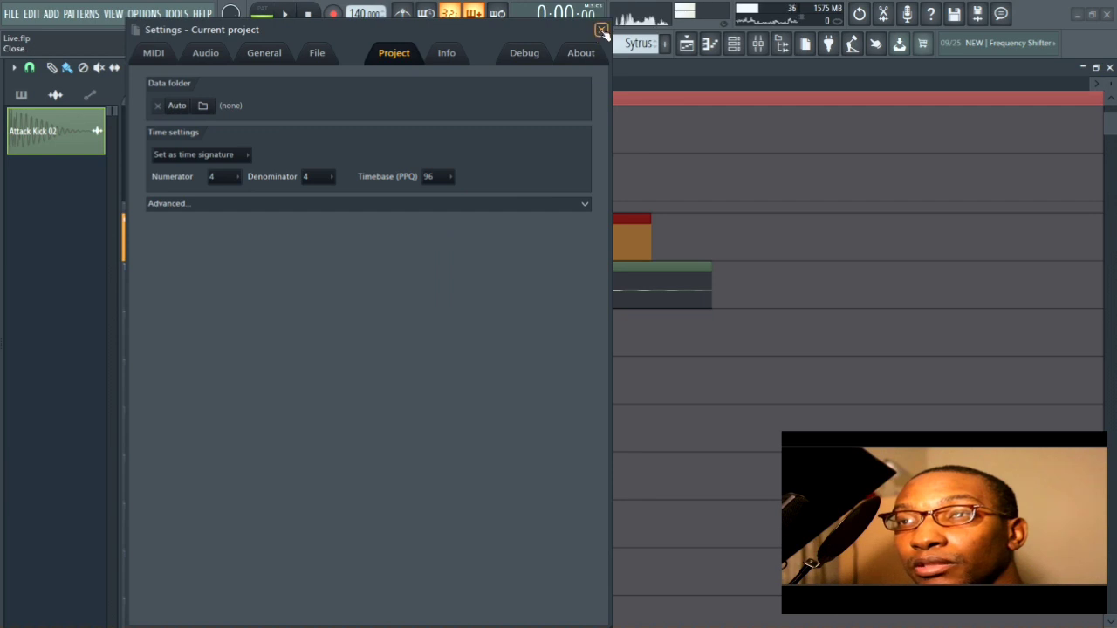
pyautogui.click(600, 31)
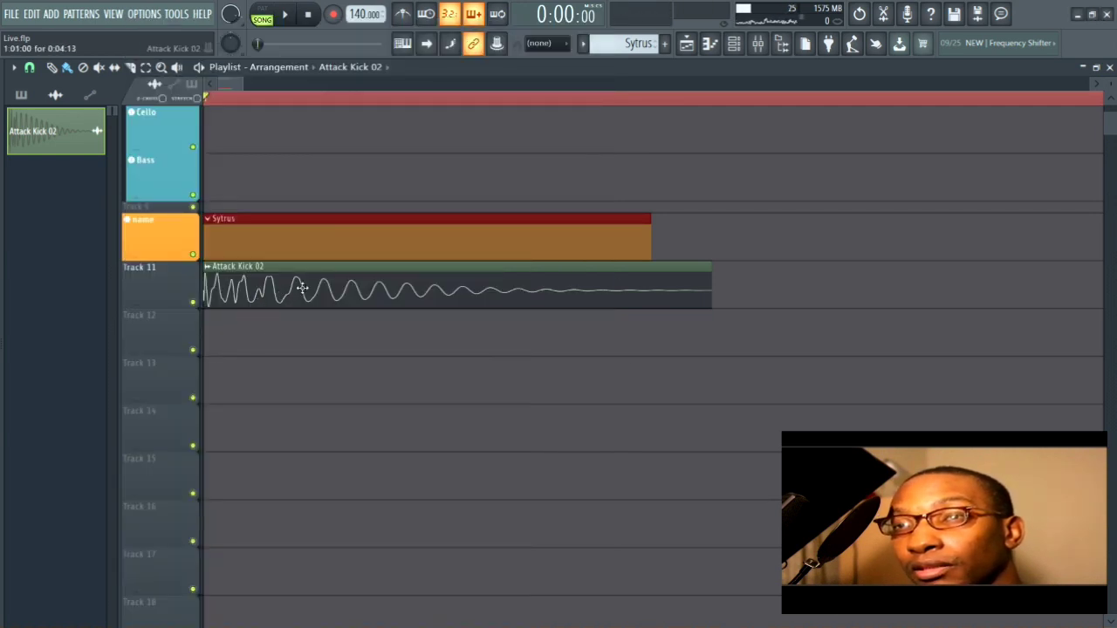
# - Set the project's timebase (PPQ) to 192 in the project general settings and close the settings
pyautogui.click(175, 15)
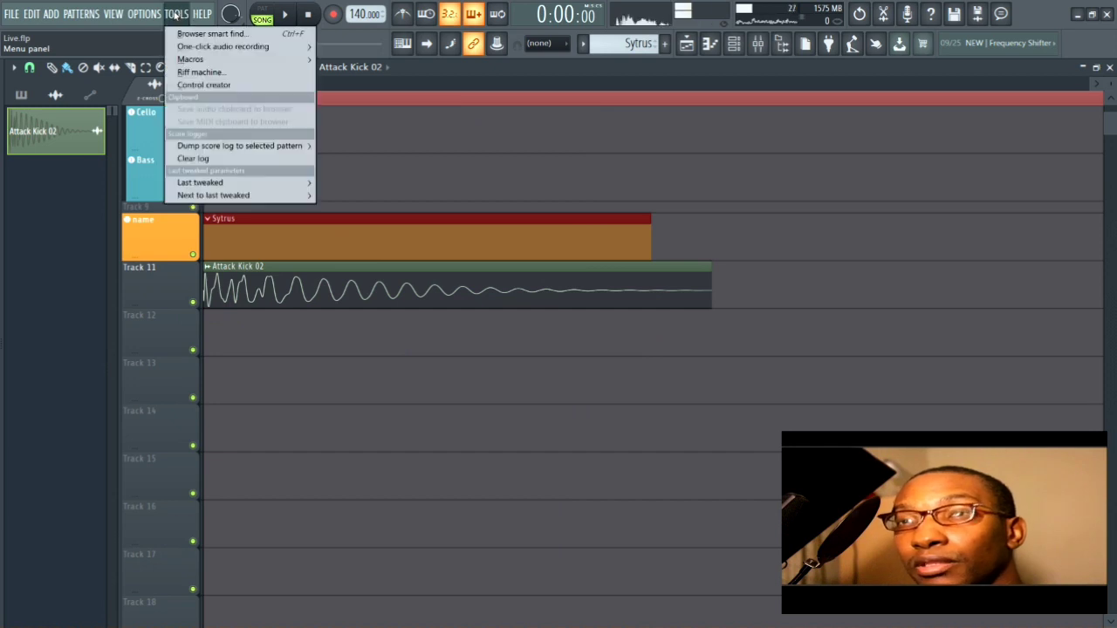
pyautogui.moveTo(140, 15)
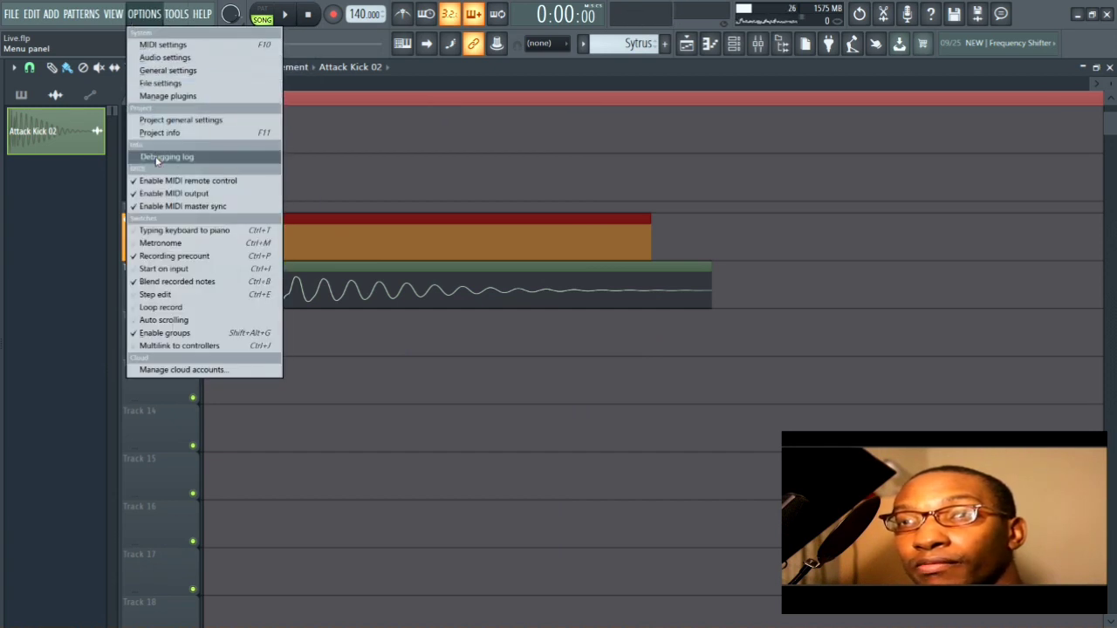
pyautogui.click(190, 123)
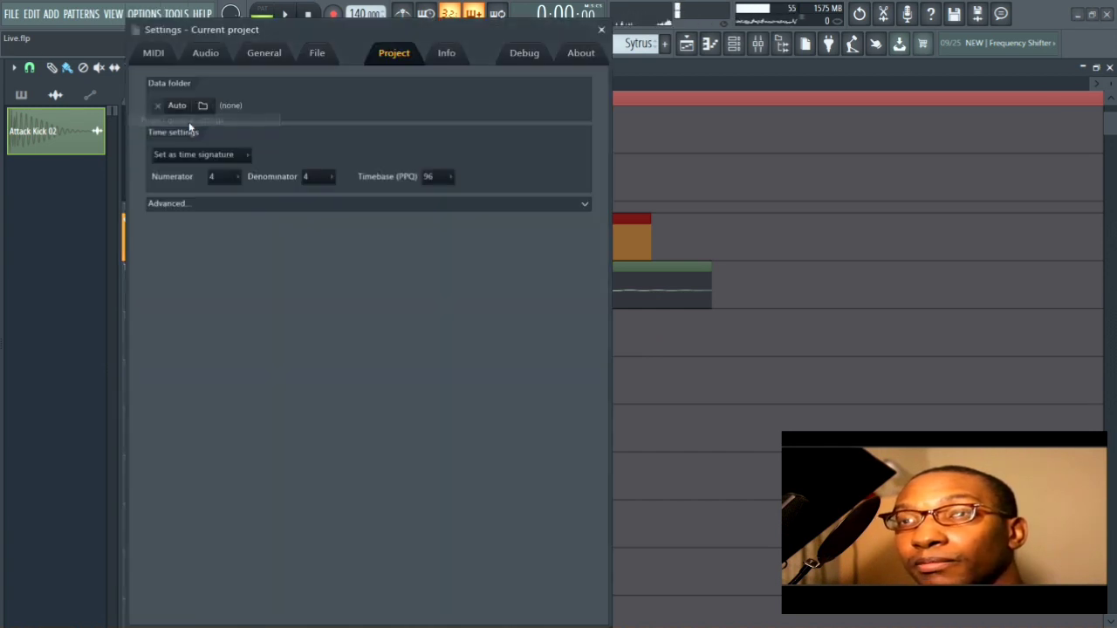
pyautogui.click(440, 176)
pyautogui.click(434, 282)
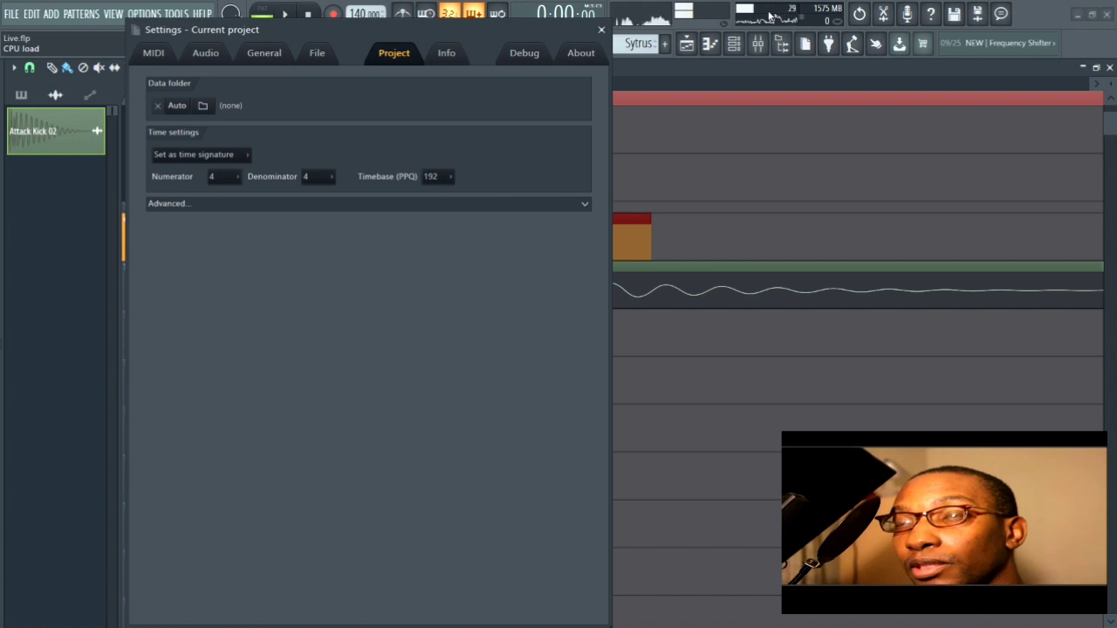
pyautogui.click(601, 30)
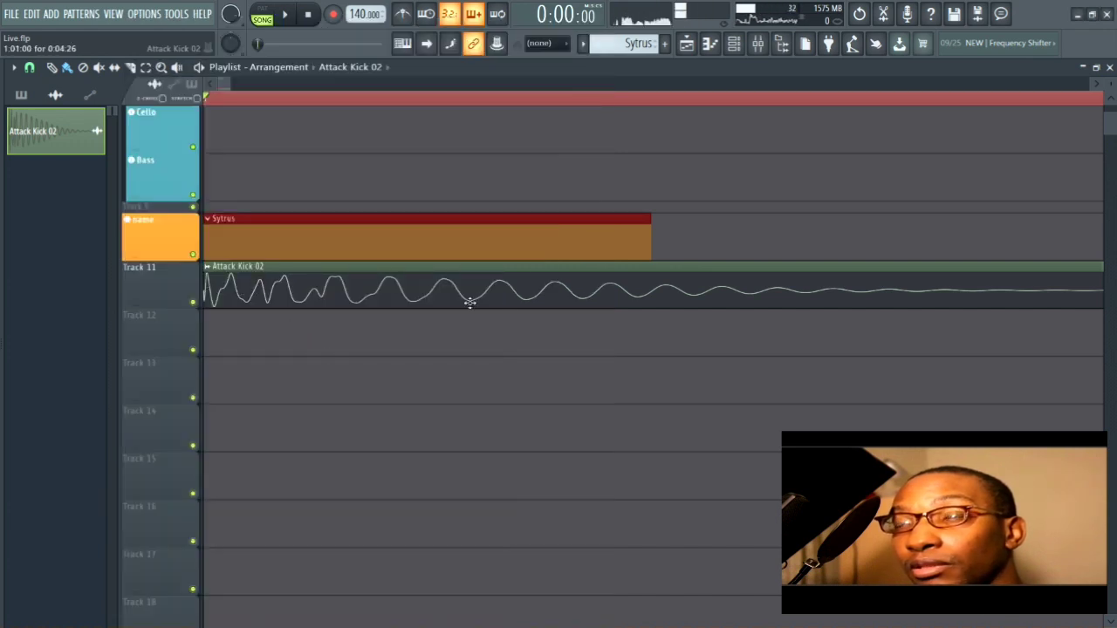
# - Check the kick clip and the CPU load, set the project's timebase (PPQ) to 24 and accept the reduction
pyautogui.scroll(-2, 662, 320)
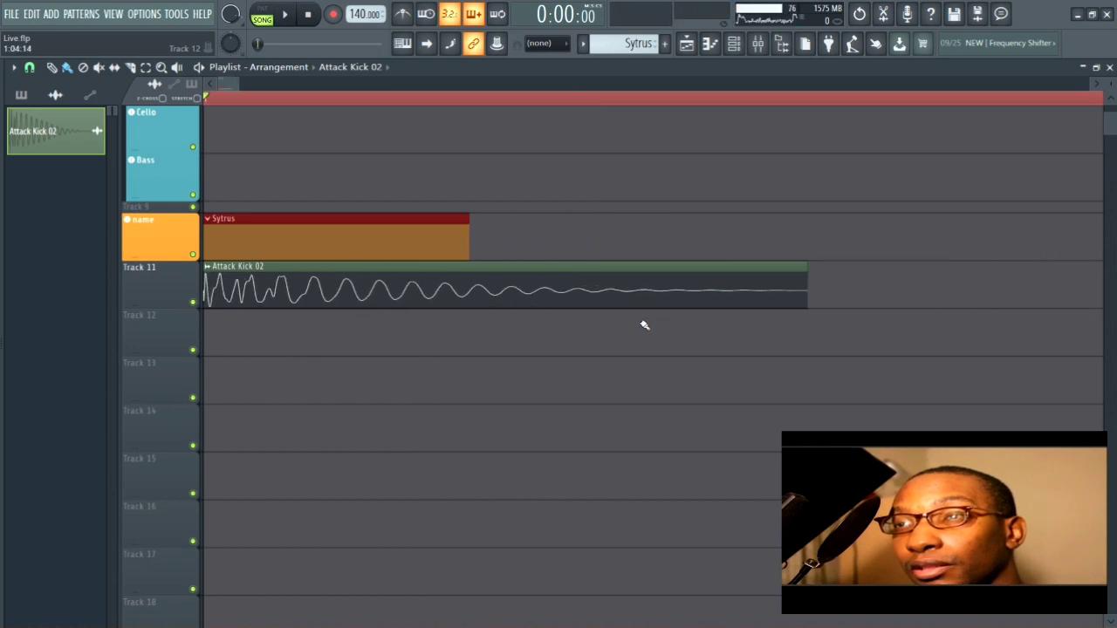
pyautogui.click(644, 324)
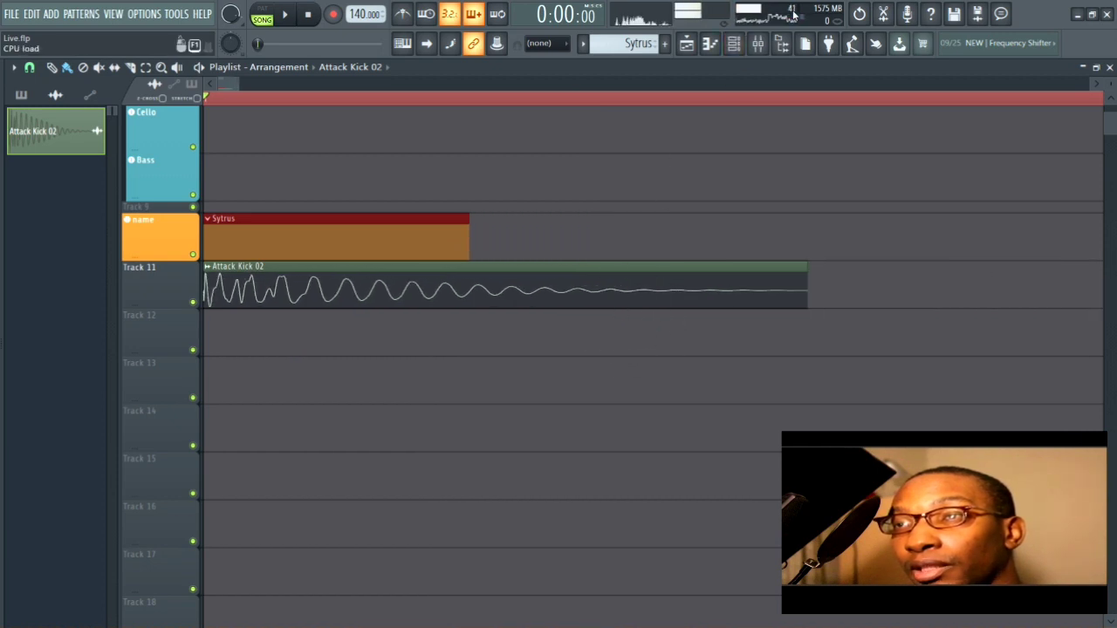
pyautogui.scroll(-1, 334, 326)
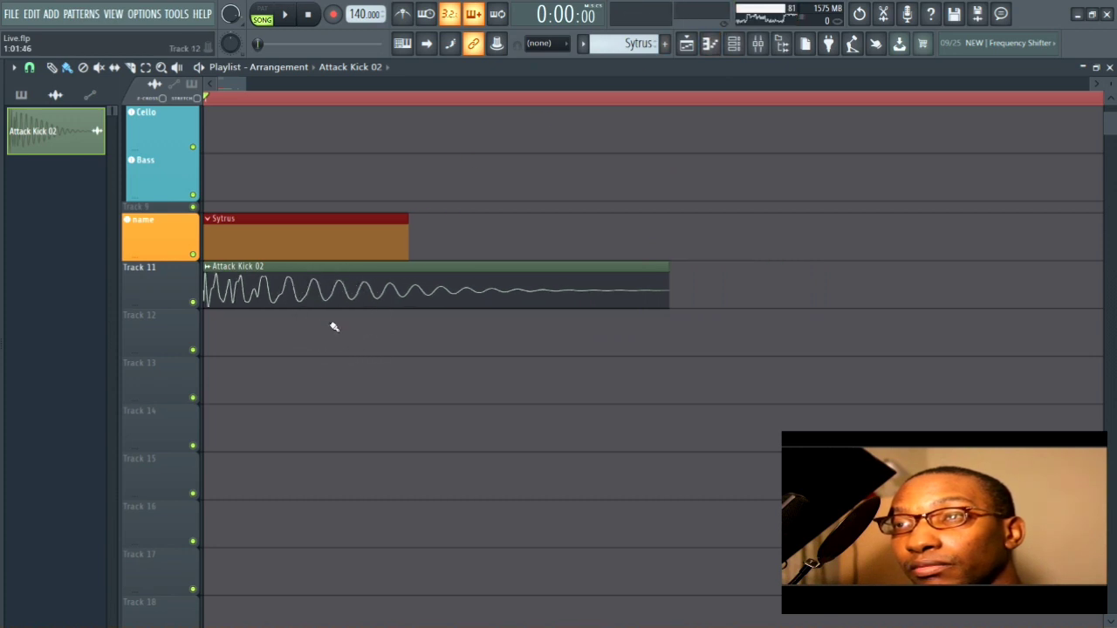
pyautogui.click(176, 14)
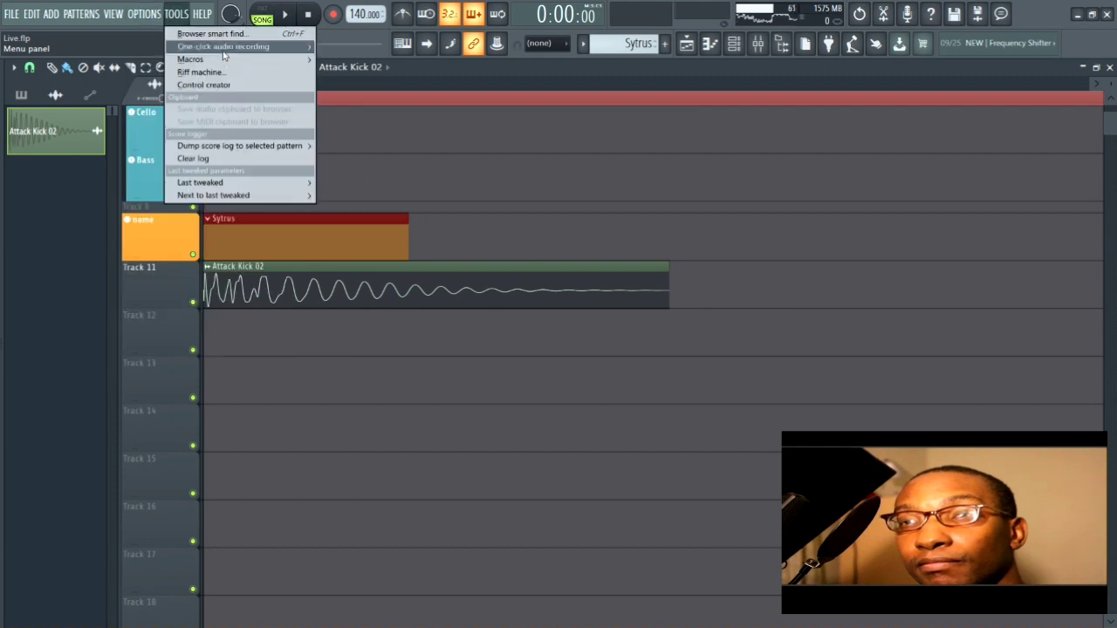
pyautogui.moveTo(145, 14)
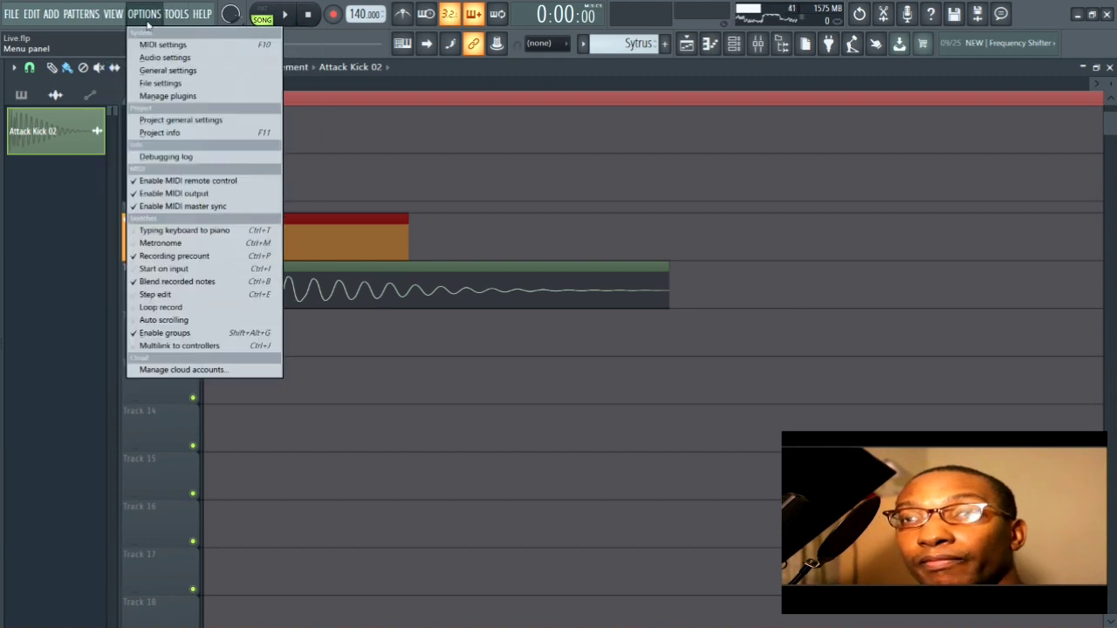
pyautogui.click(170, 120)
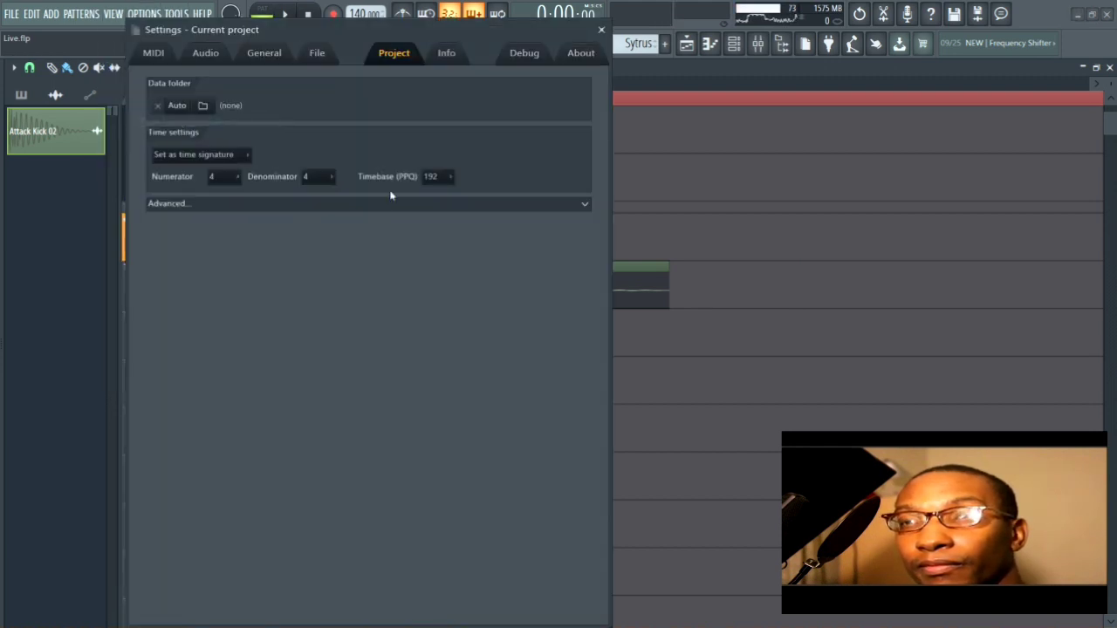
pyautogui.click(432, 177)
pyautogui.click(430, 191)
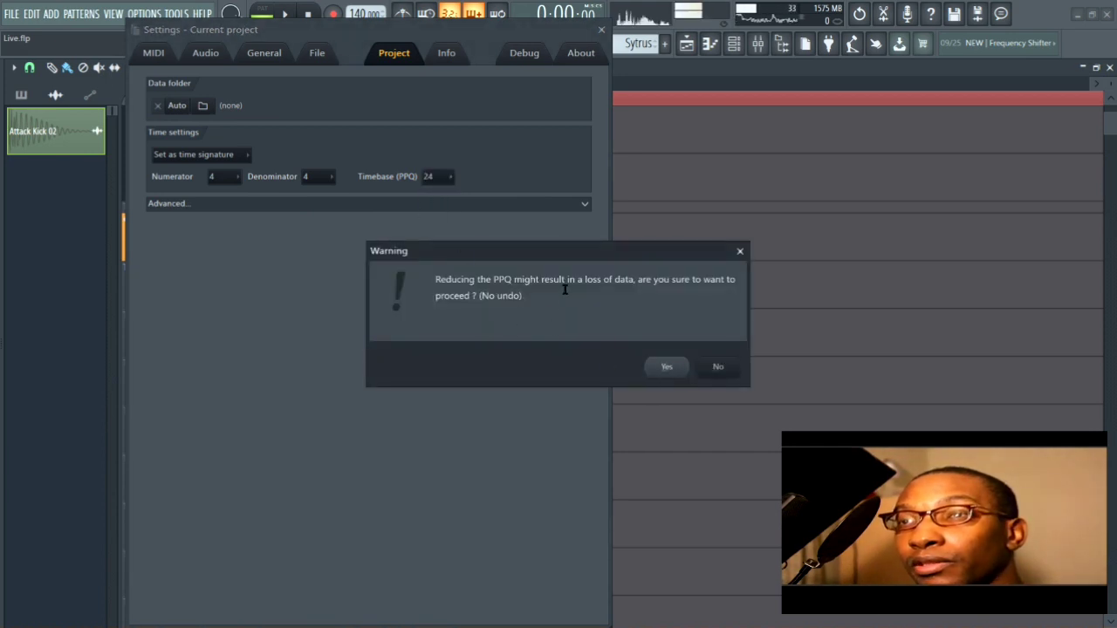
pyautogui.click(666, 367)
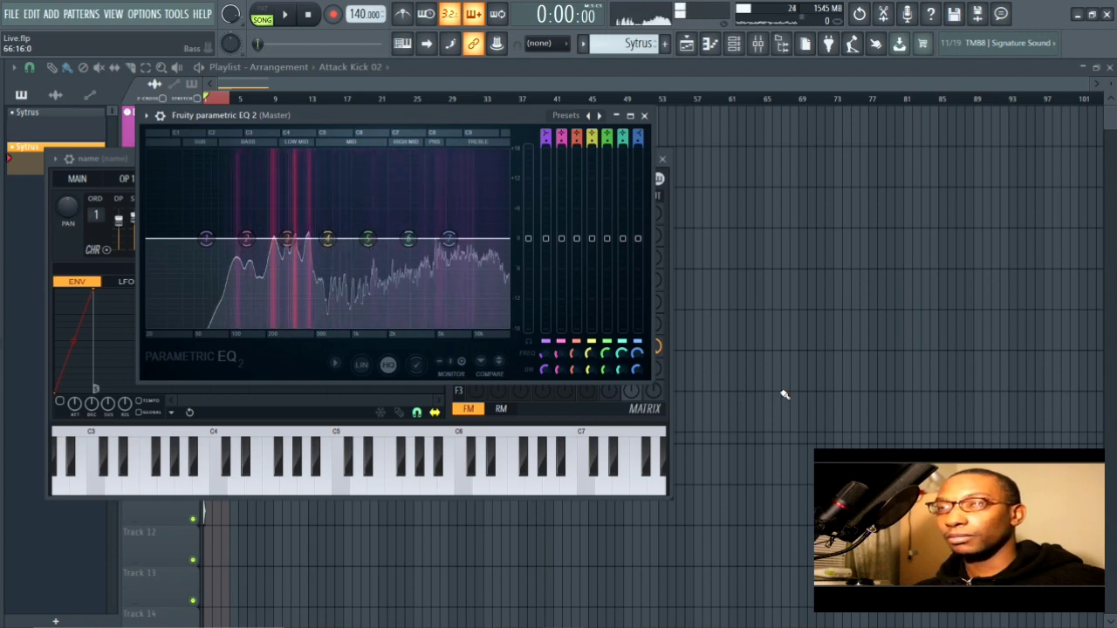
# - View the Fruity NoteBook 2 on the mixer's Master track, and close the notebook and the mixer
pyautogui.click(759, 43)
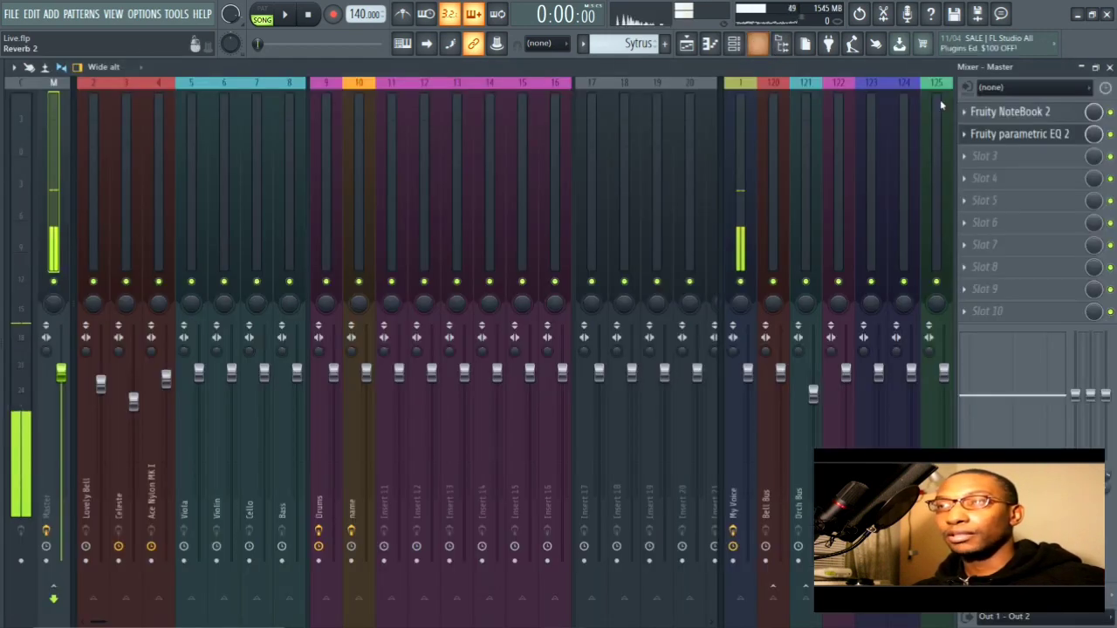
pyautogui.click(999, 111)
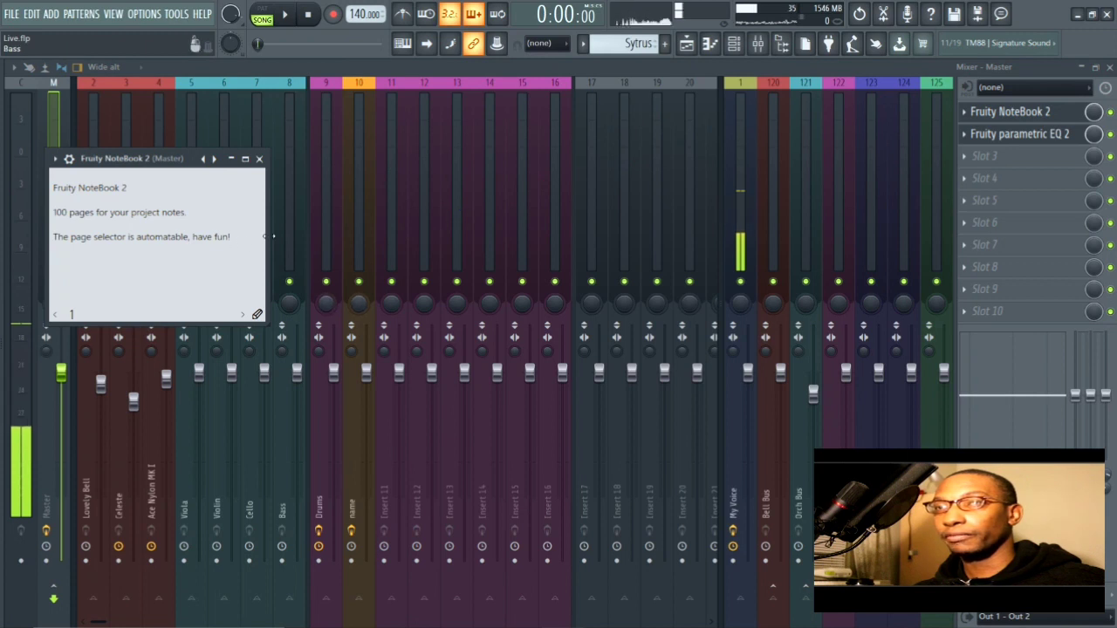
pyautogui.click(258, 159)
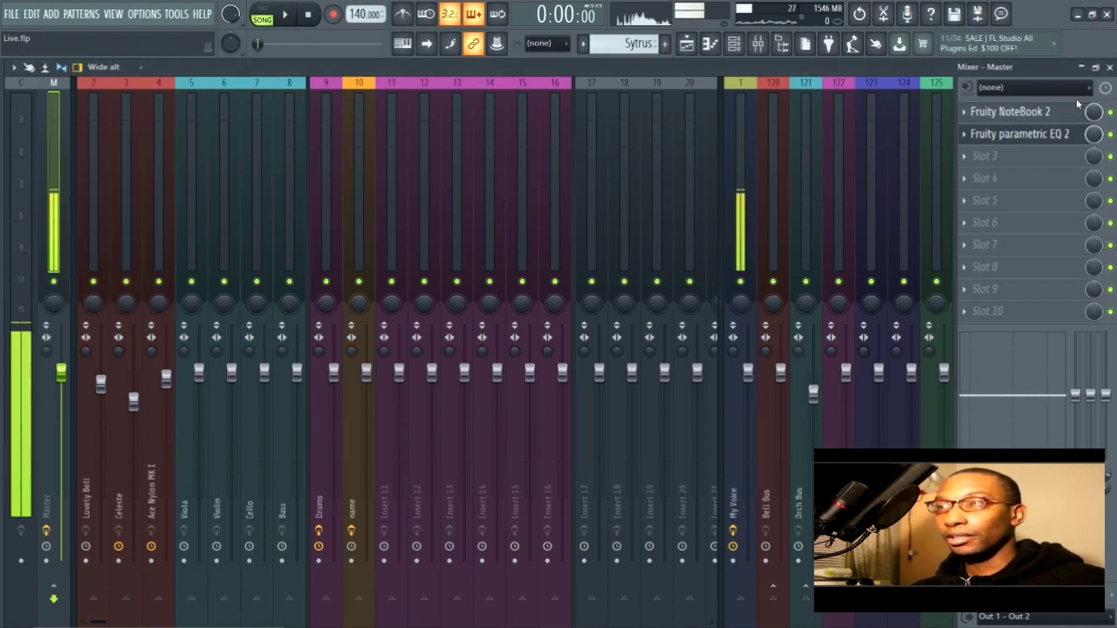
pyautogui.click(1109, 68)
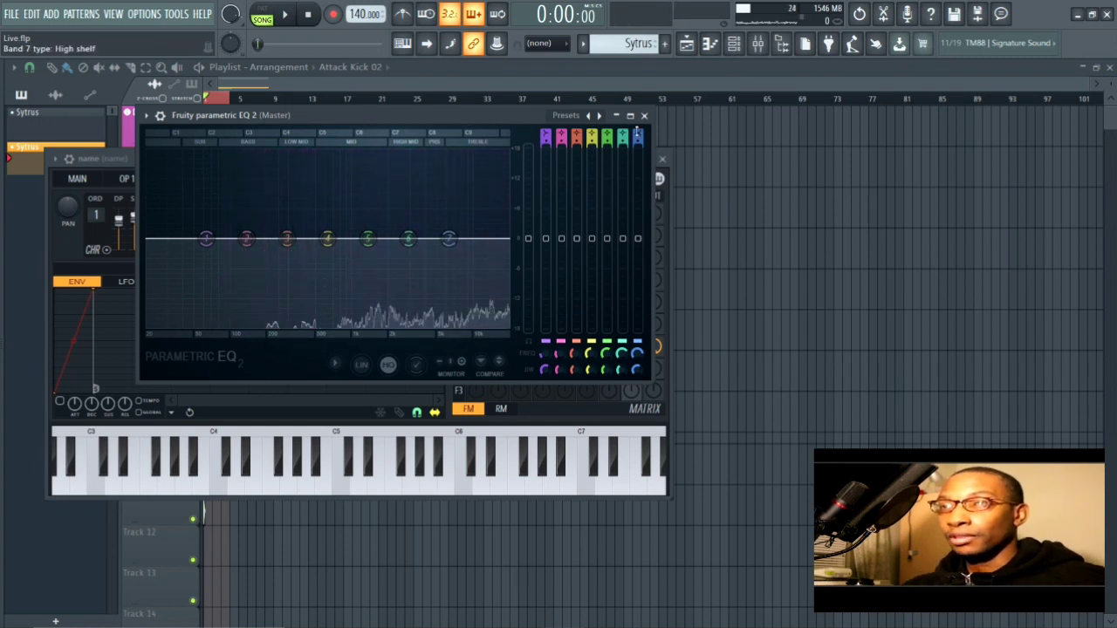
# - Close the parametric EQ and Sytrus windows and open Edison on the mixer track called name
pyautogui.click(644, 115)
pyautogui.click(662, 159)
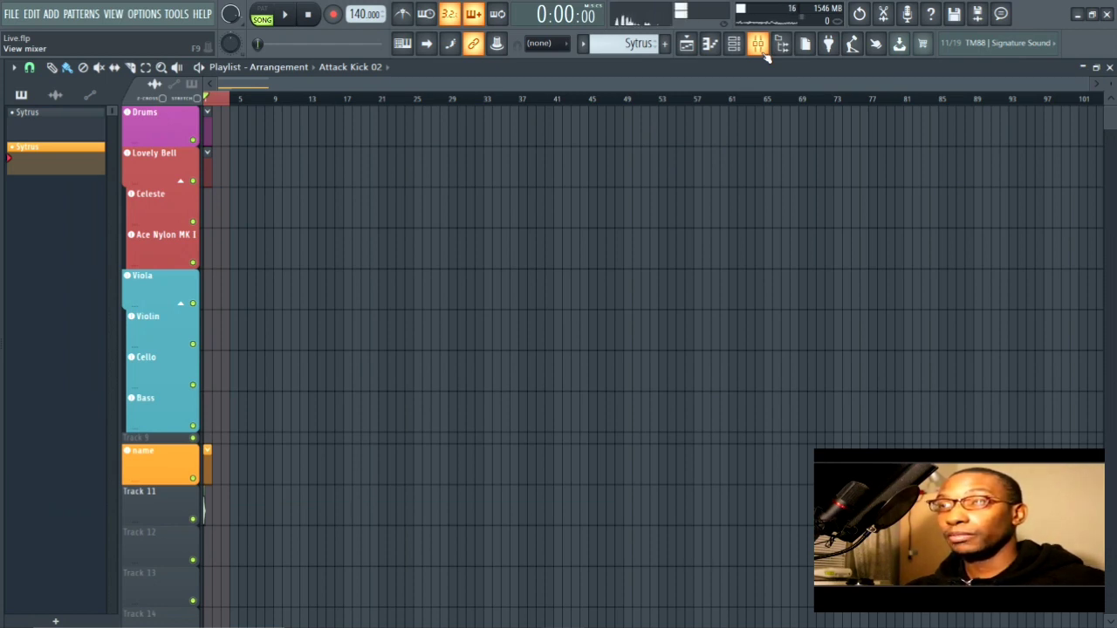
pyautogui.click(764, 53)
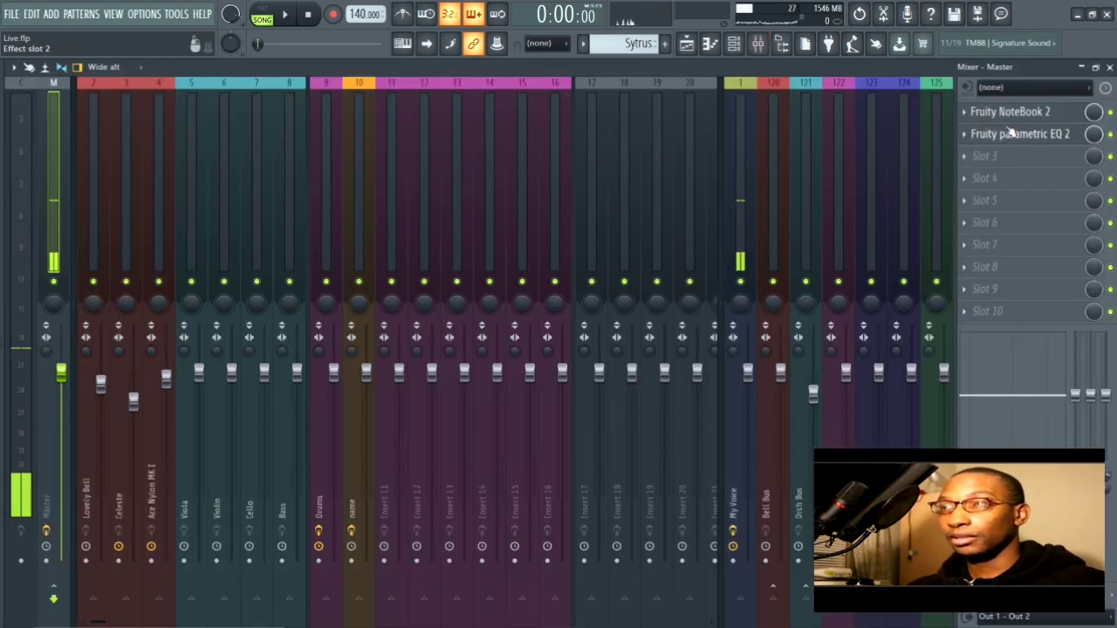
pyautogui.click(352, 131)
pyautogui.hotkey('ctrl', 'e')
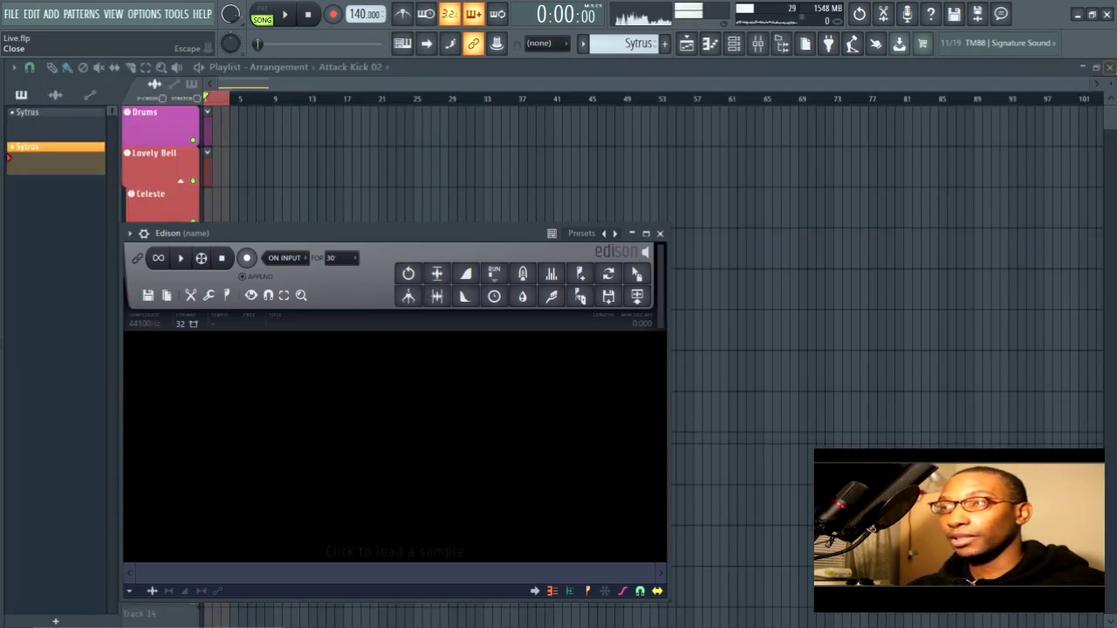
# - Close the playlist, move the Edison window aside and bring up the list of project macros
pyautogui.click(1109, 67)
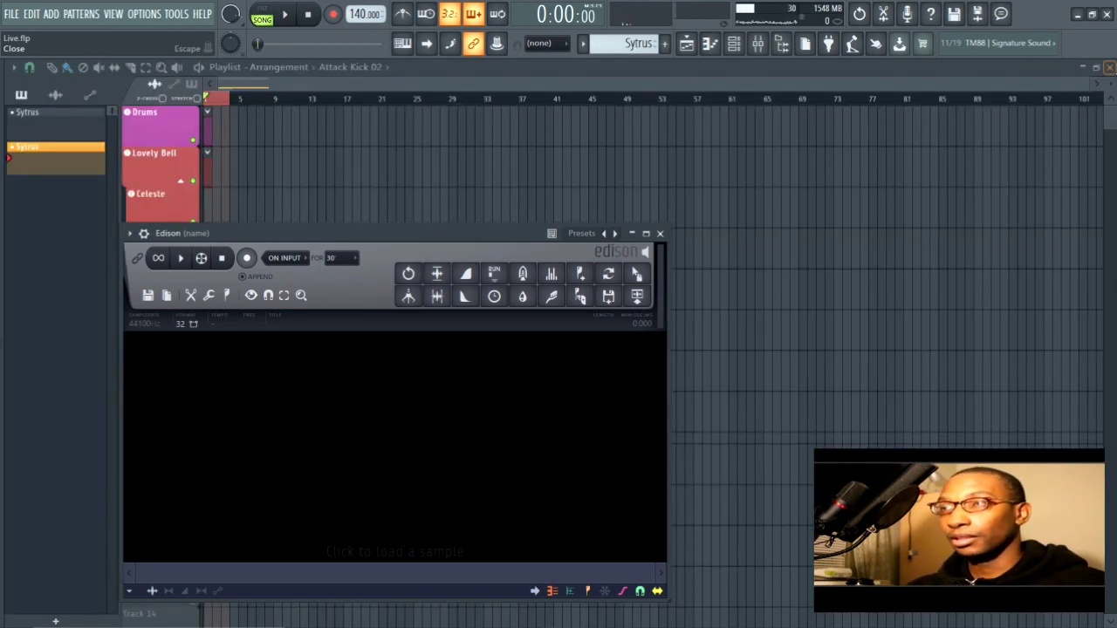
pyautogui.click(1109, 67)
pyautogui.moveTo(512, 230); pyautogui.dragTo(910, 142)
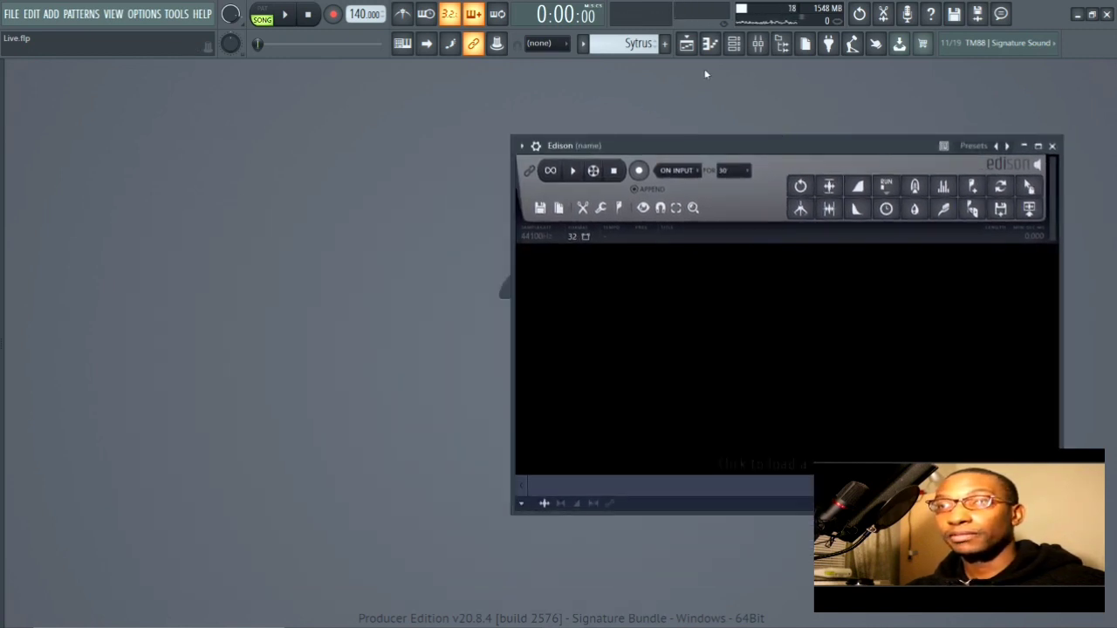
pyautogui.click(145, 14)
pyautogui.click(175, 14)
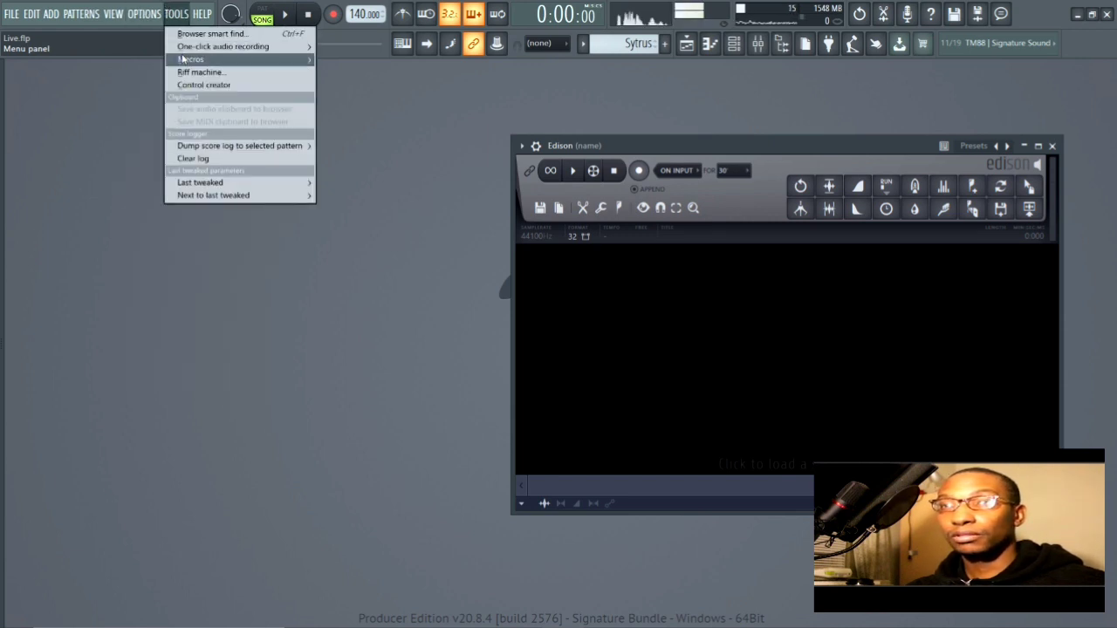
pyautogui.moveTo(184, 58)
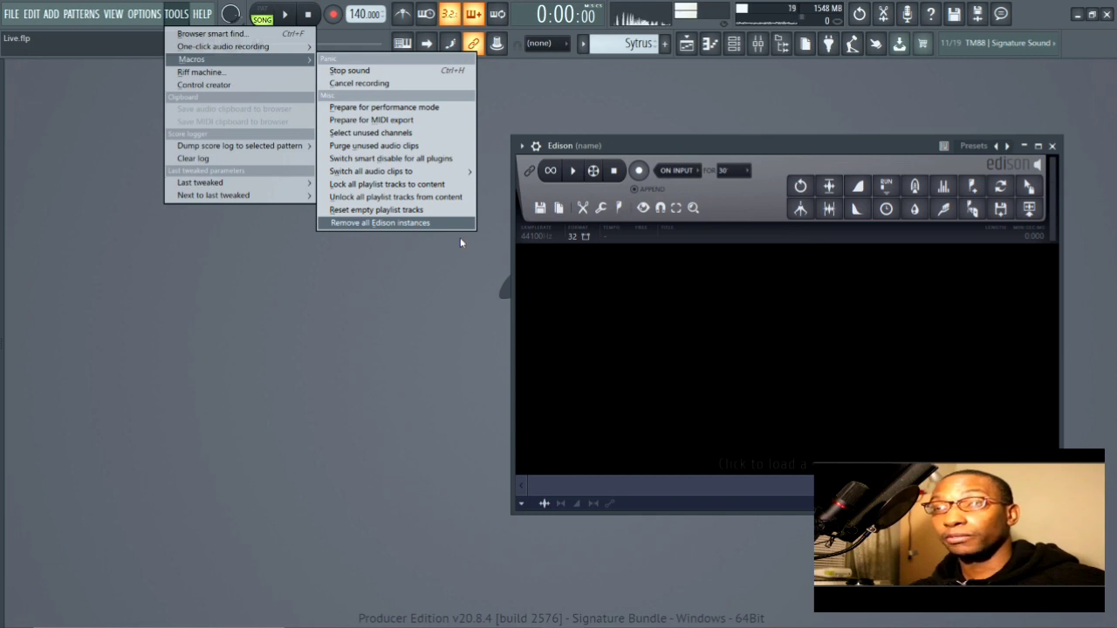
# - Inspect the effect slots of the mixer tracks My Voice and name, and close the mixer
pyautogui.click(760, 46)
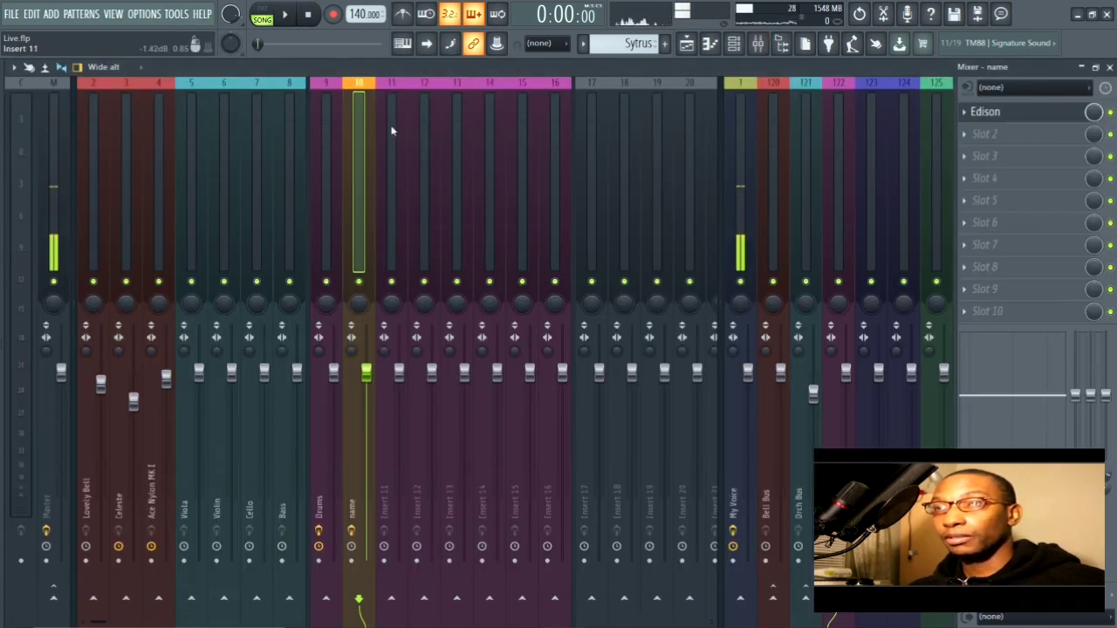
pyautogui.click(746, 123)
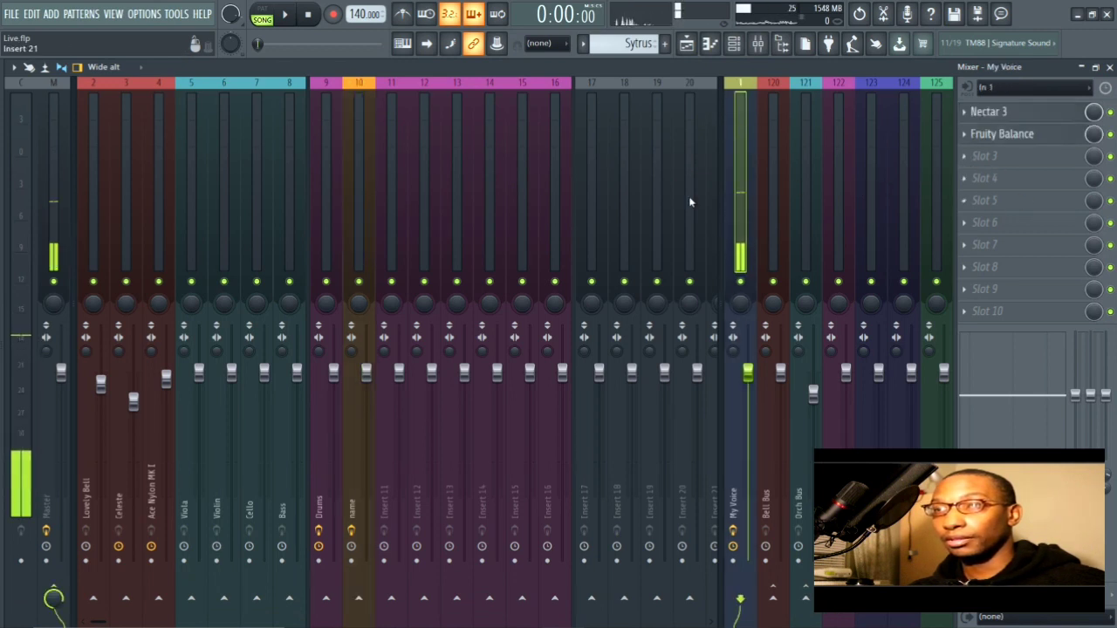
pyautogui.moveTo(185, 185); pyautogui.dragTo(431, 192)
pyautogui.moveTo(127, 205); pyautogui.dragTo(370, 193)
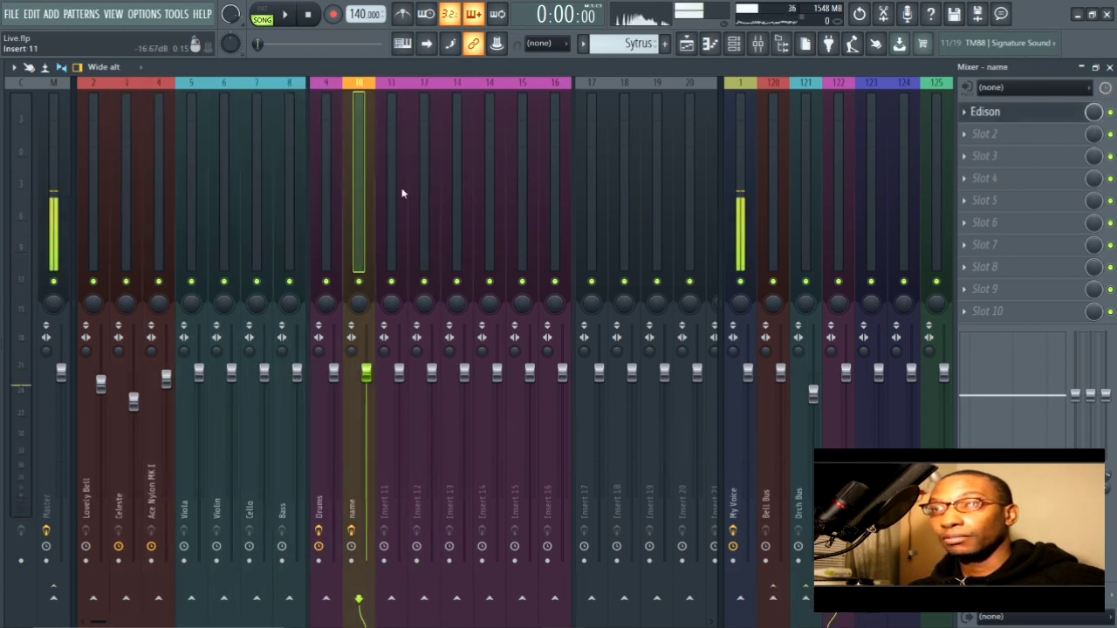
pyautogui.click(1109, 67)
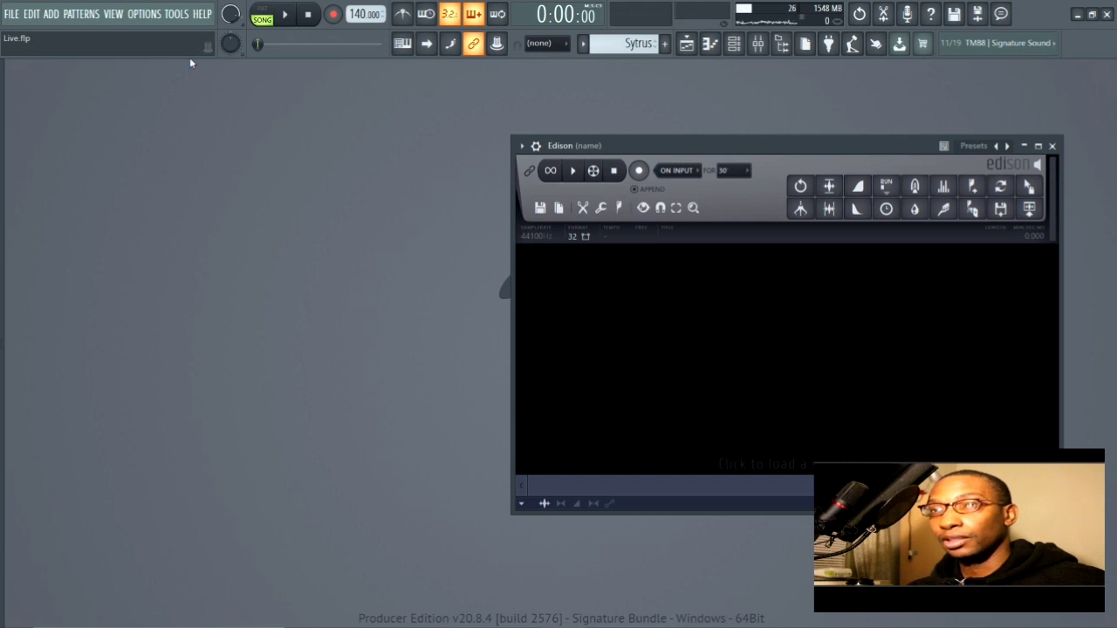
# - Remove all Edison instances from the project and check the effect slots of the mixer track called name
pyautogui.click(173, 14)
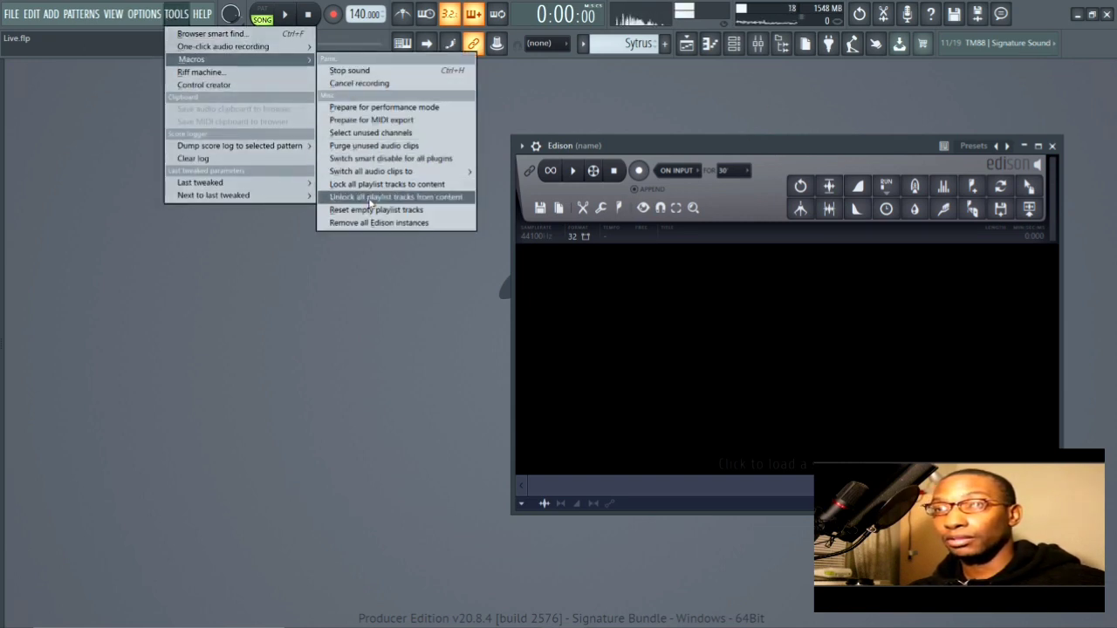
pyautogui.click(359, 224)
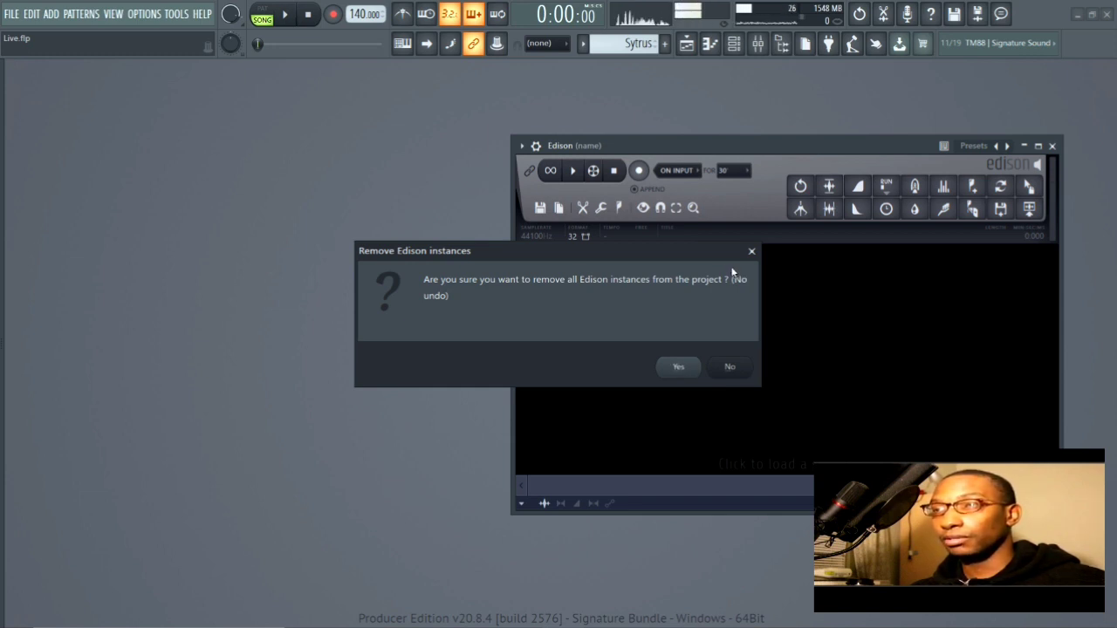
pyautogui.moveTo(716, 262); pyautogui.dragTo(531, 247)
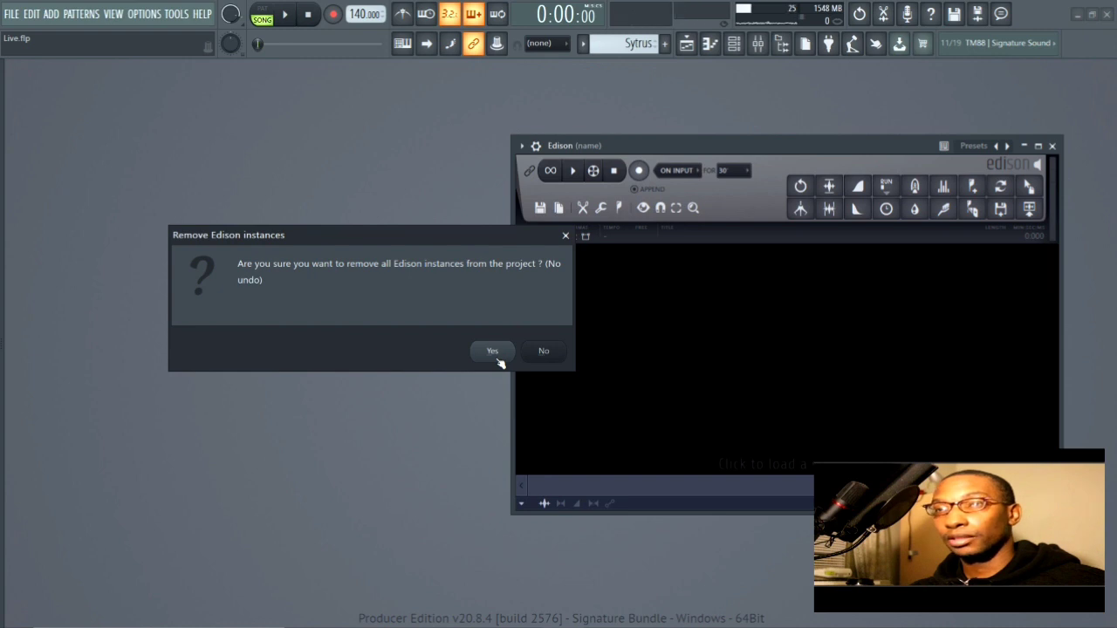
pyautogui.click(492, 353)
pyautogui.click(757, 43)
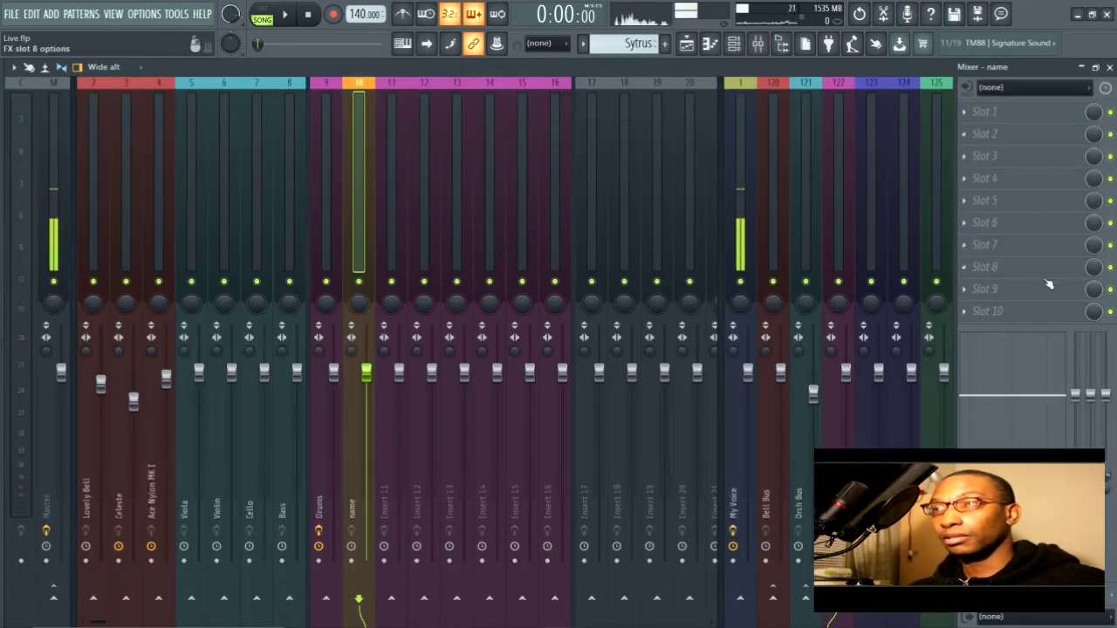
pyautogui.click(1109, 68)
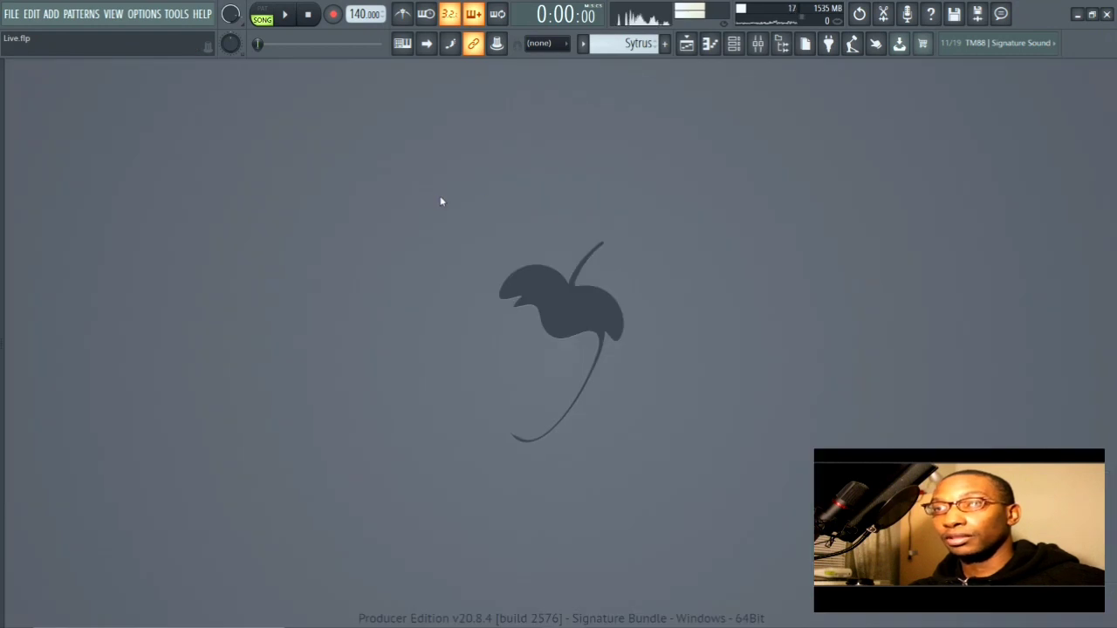
# - Look over the macro list and the clips at the start of the playlist, and close the playlist
pyautogui.click(174, 17)
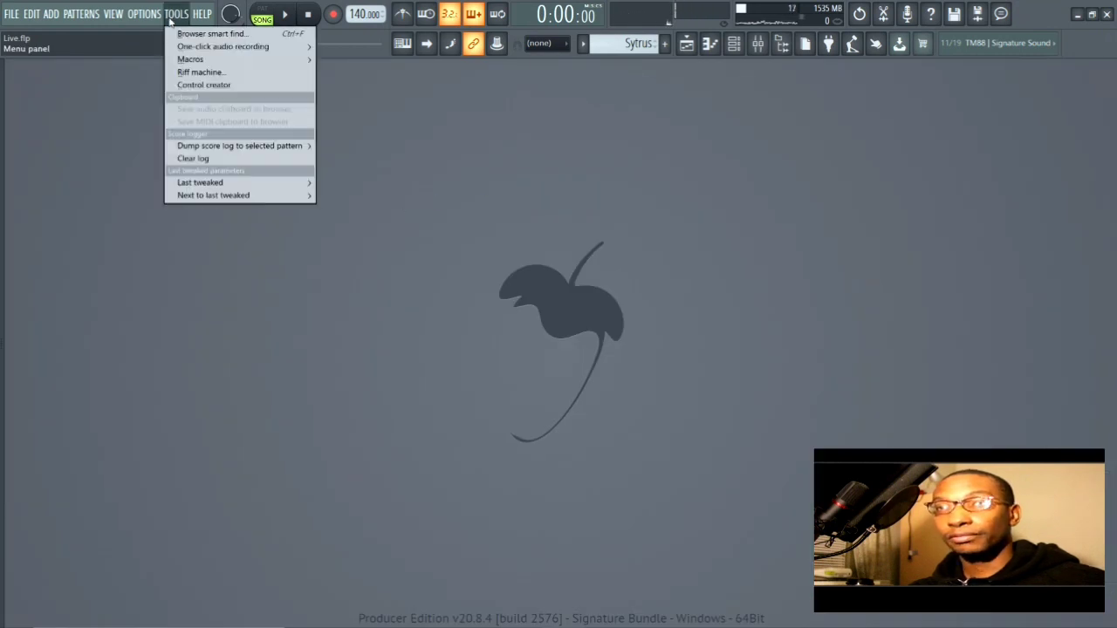
pyautogui.moveTo(194, 62)
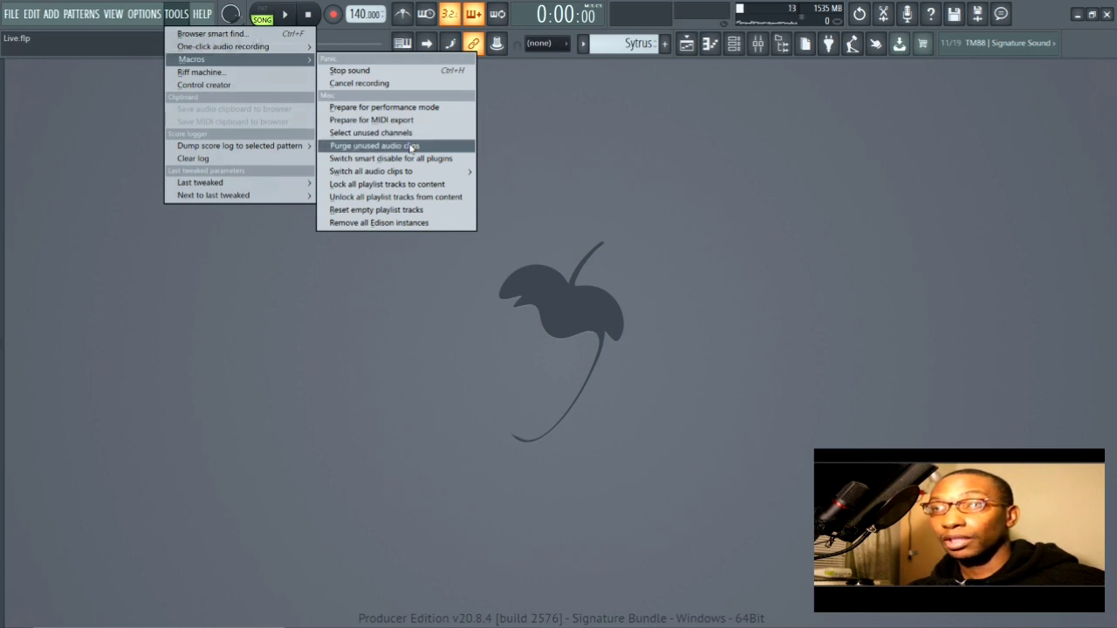
pyautogui.click(689, 47)
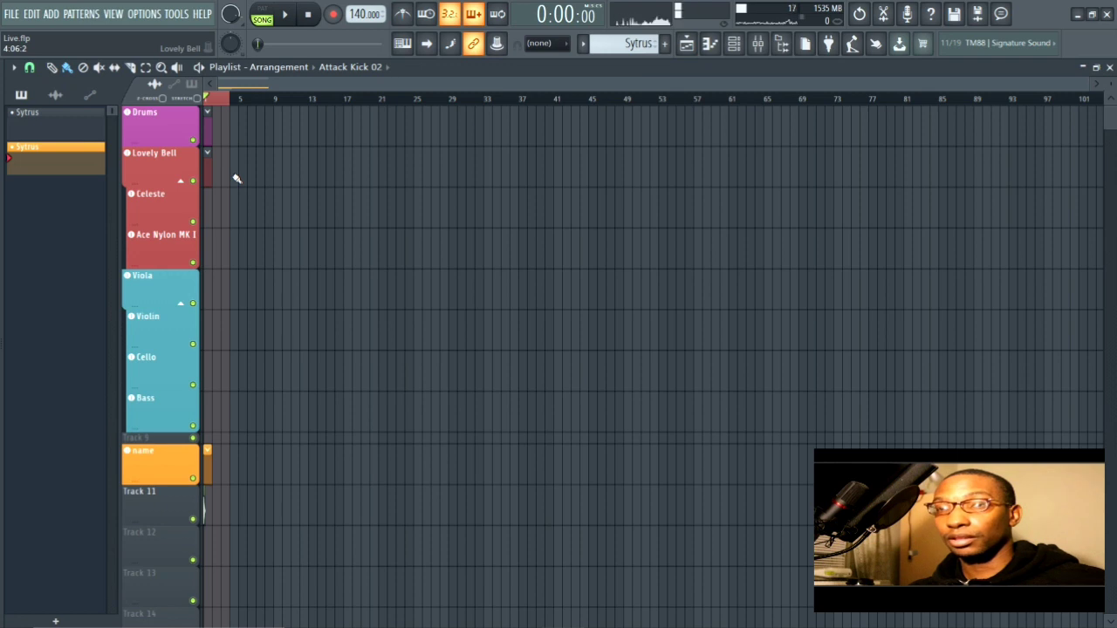
pyautogui.scroll(6, 236, 174)
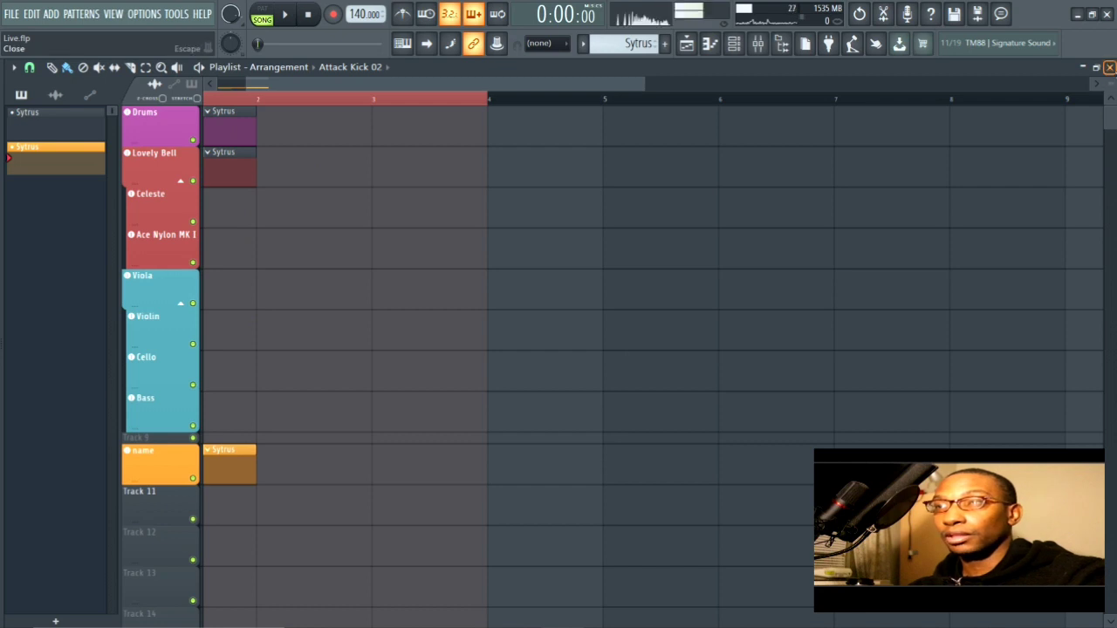
pyautogui.click(1108, 68)
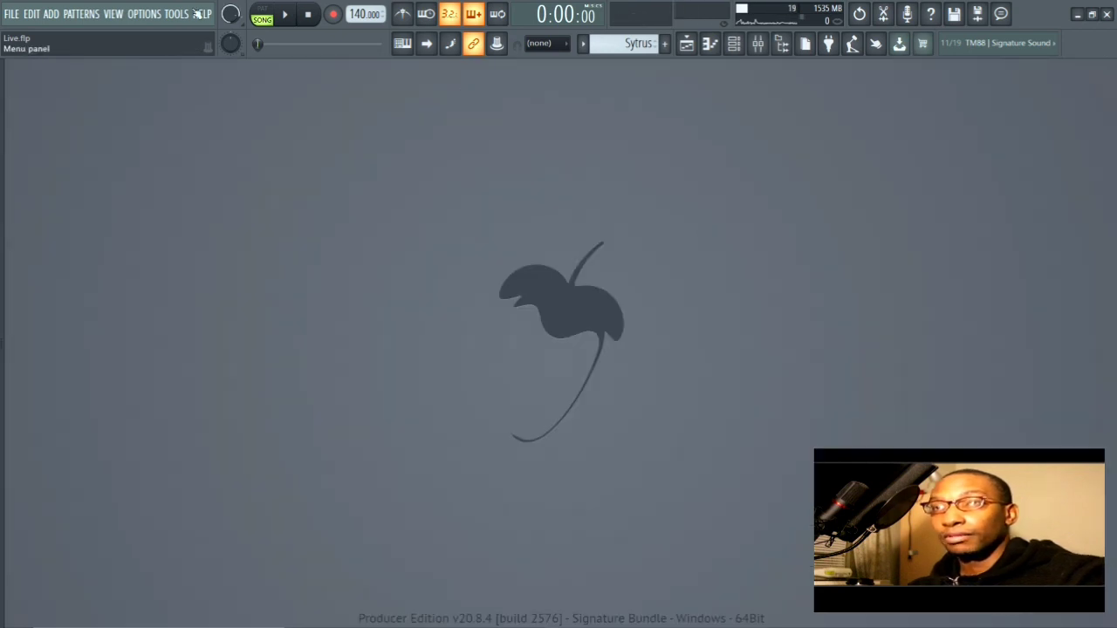
# - Open the channel rack, try to purge unused audio clips, check the Audio group and display all channels again
pyautogui.click(734, 44)
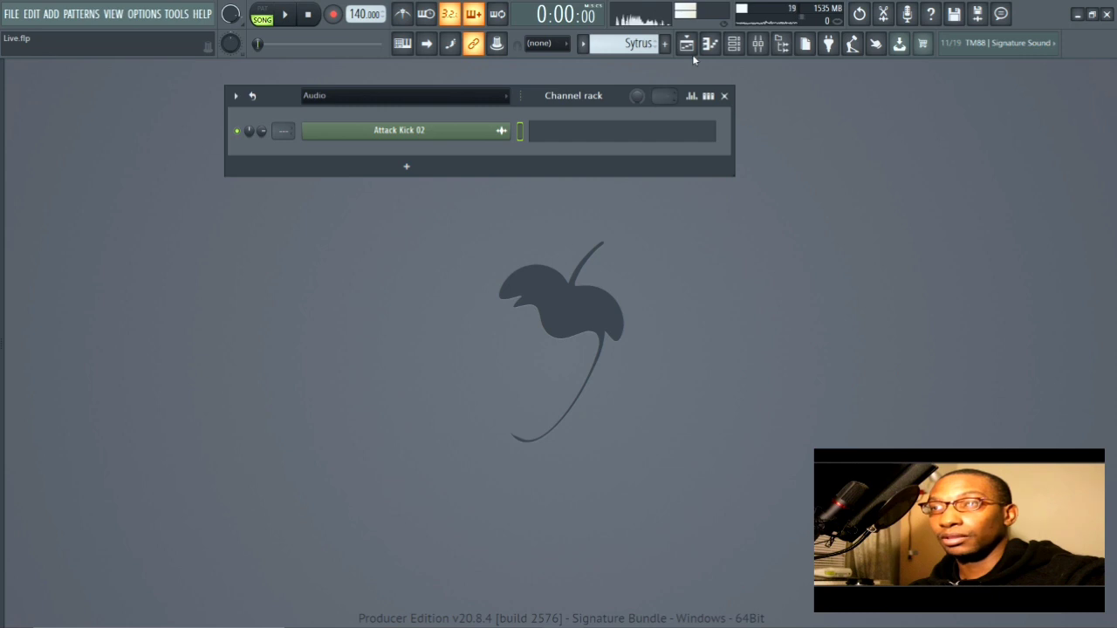
pyautogui.click(175, 14)
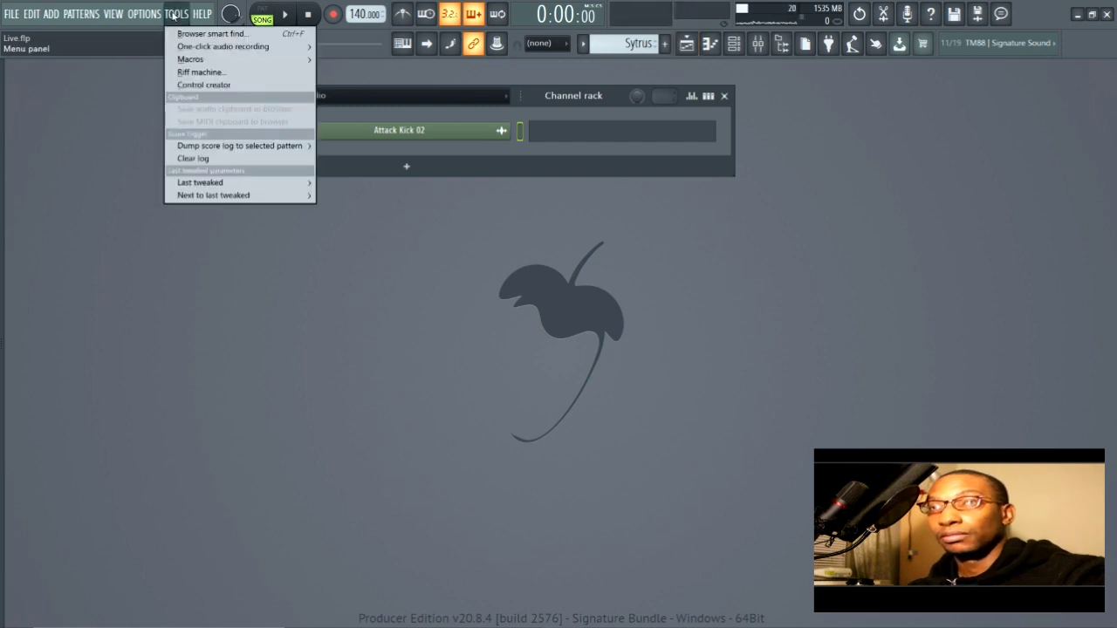
pyautogui.moveTo(200, 59)
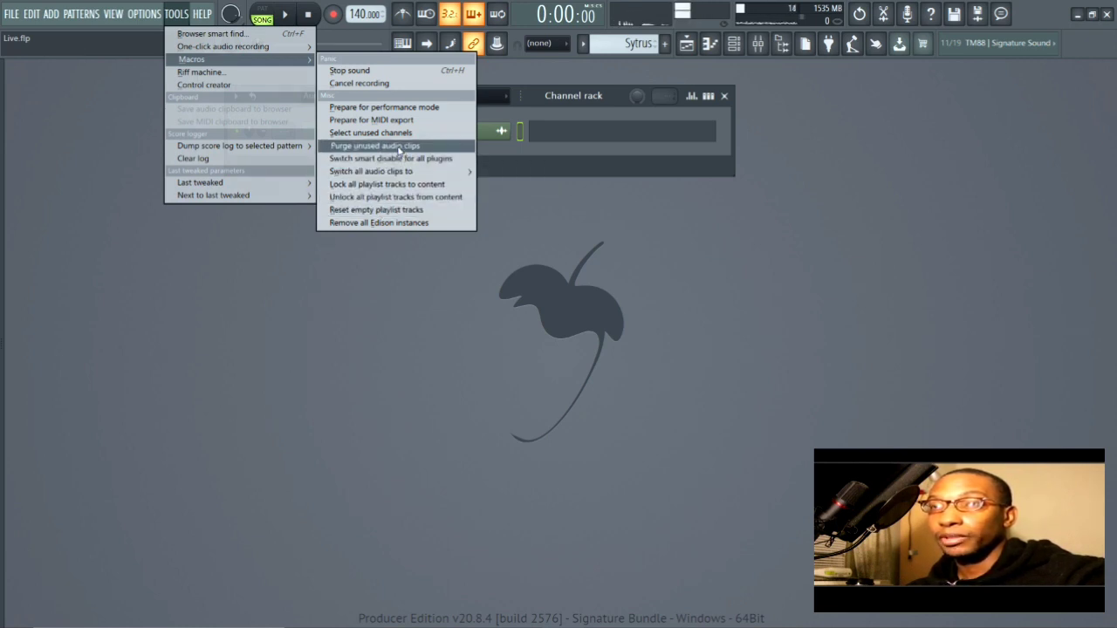
pyautogui.click(399, 150)
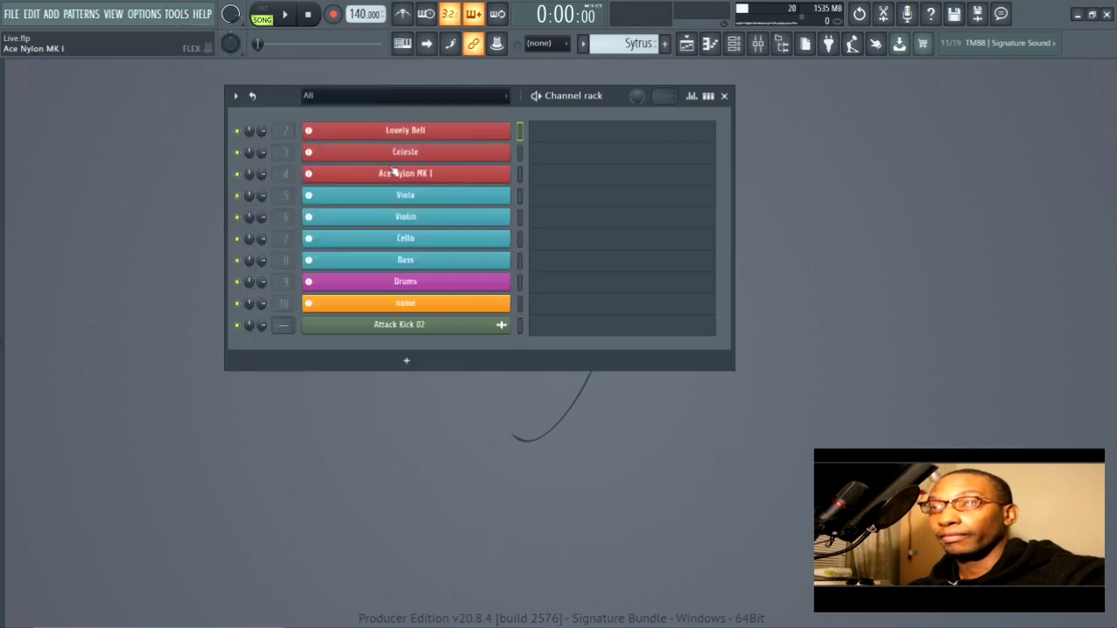
pyautogui.click(430, 96)
pyautogui.click(377, 129)
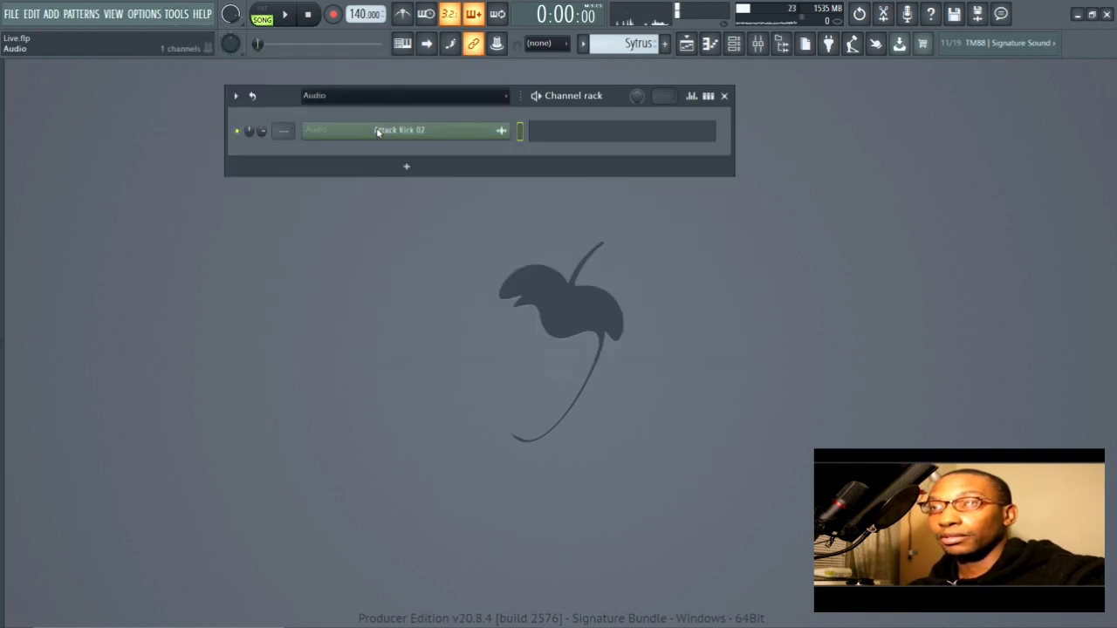
pyautogui.click(414, 112)
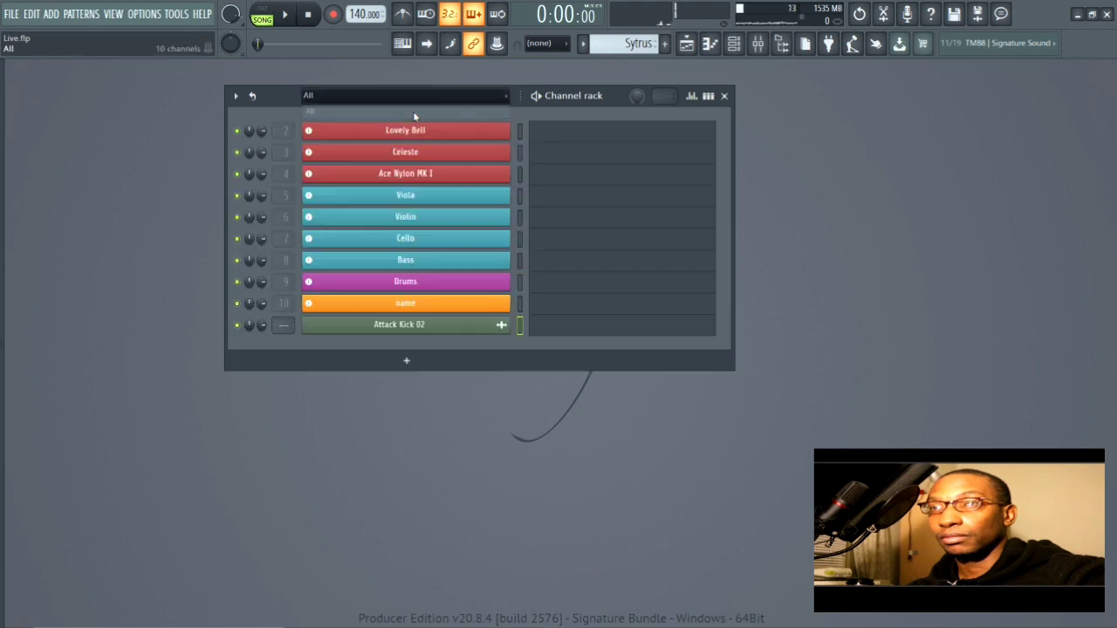
# - Delete the Attack Kick 02 clip from Track 11 in the playlist and close the playlist
pyautogui.press('F5')
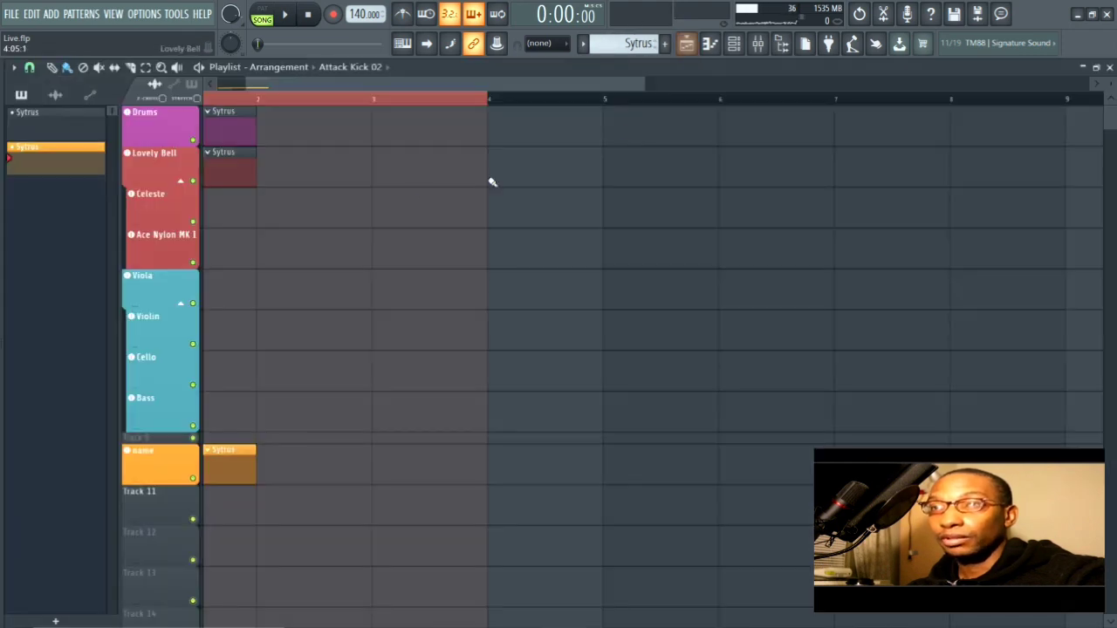
pyautogui.scroll(-1, 404, 198)
pyautogui.keyDown('ctrl'); pyautogui.rightClick(405, 198); pyautogui.keyUp('ctrl')
pyautogui.scroll(-1, 414, 297)
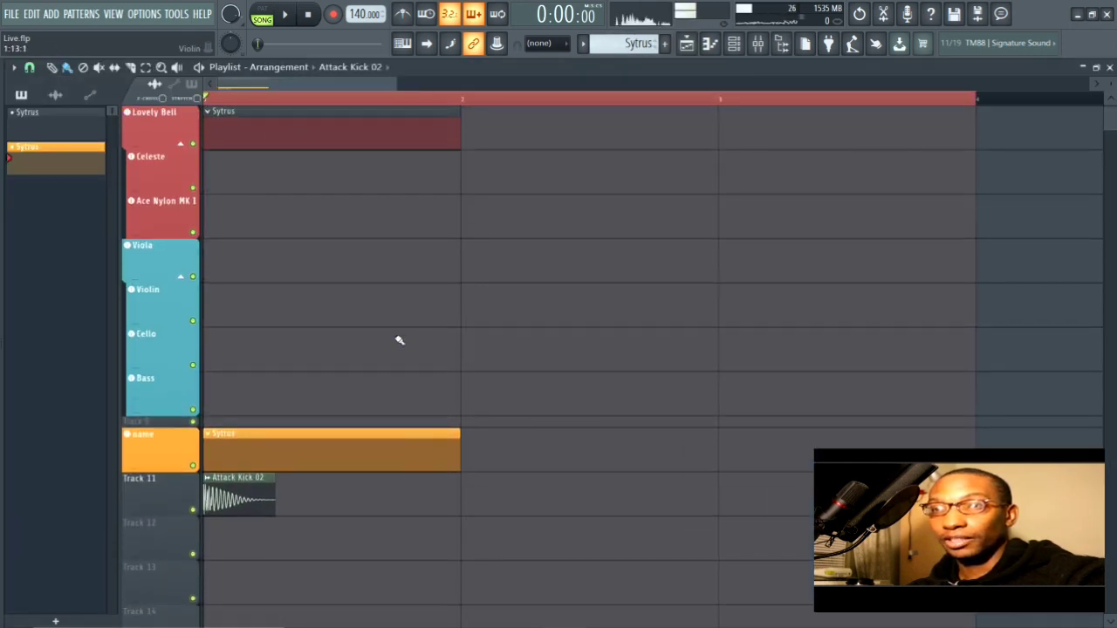
pyautogui.rightClick(247, 495)
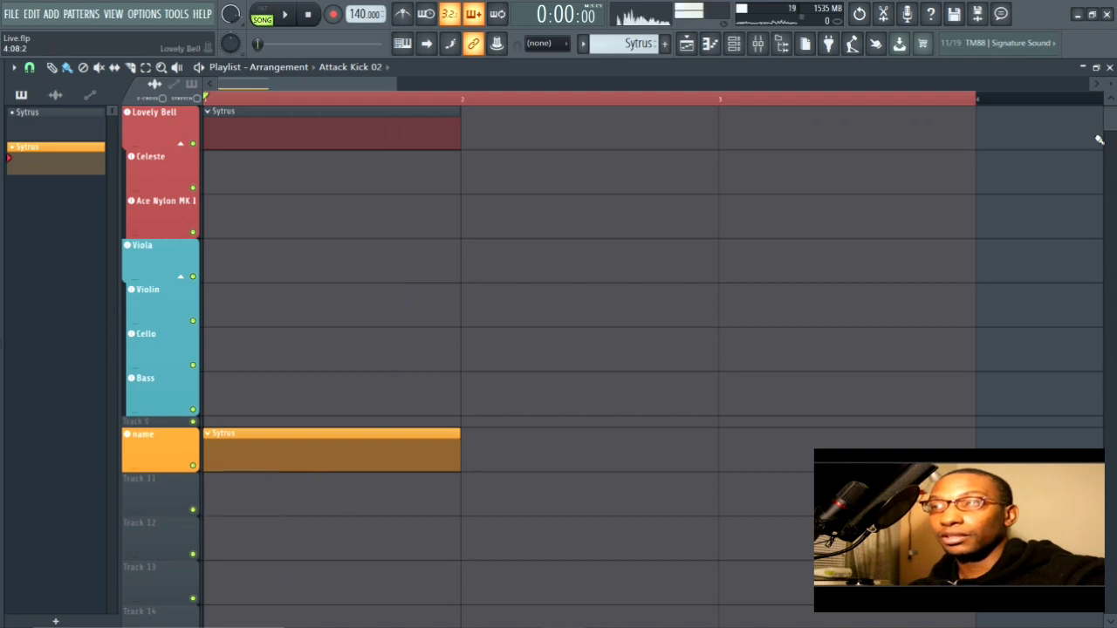
pyautogui.click(1108, 68)
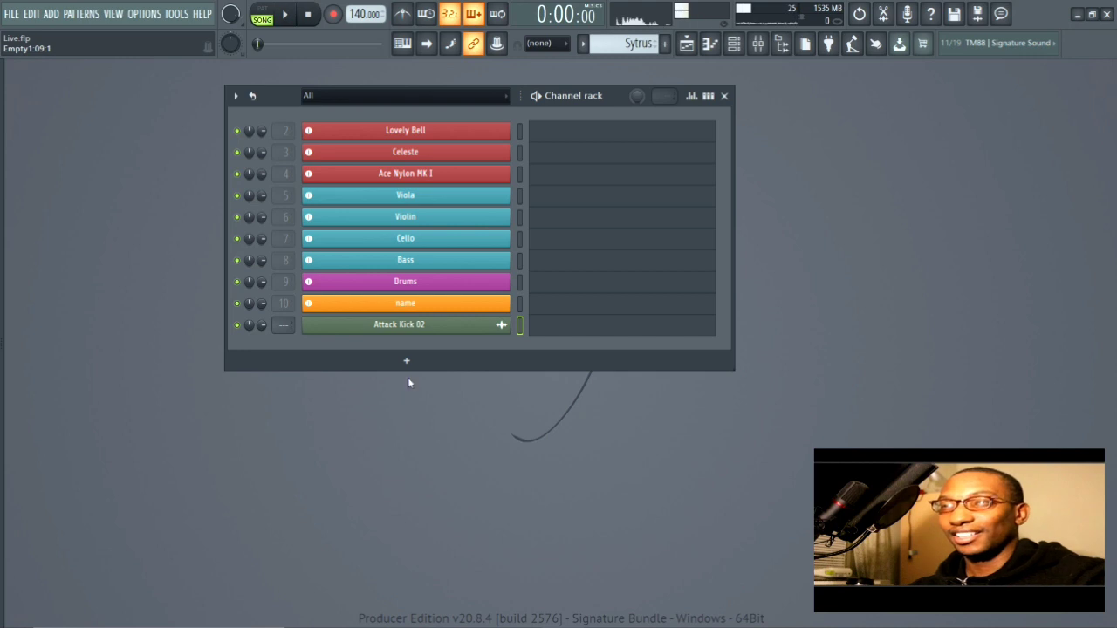
# - Purge the unused audio clips, check the channel rack's Audio group and return the display to All
pyautogui.click(164, 13)
pyautogui.moveTo(189, 59)
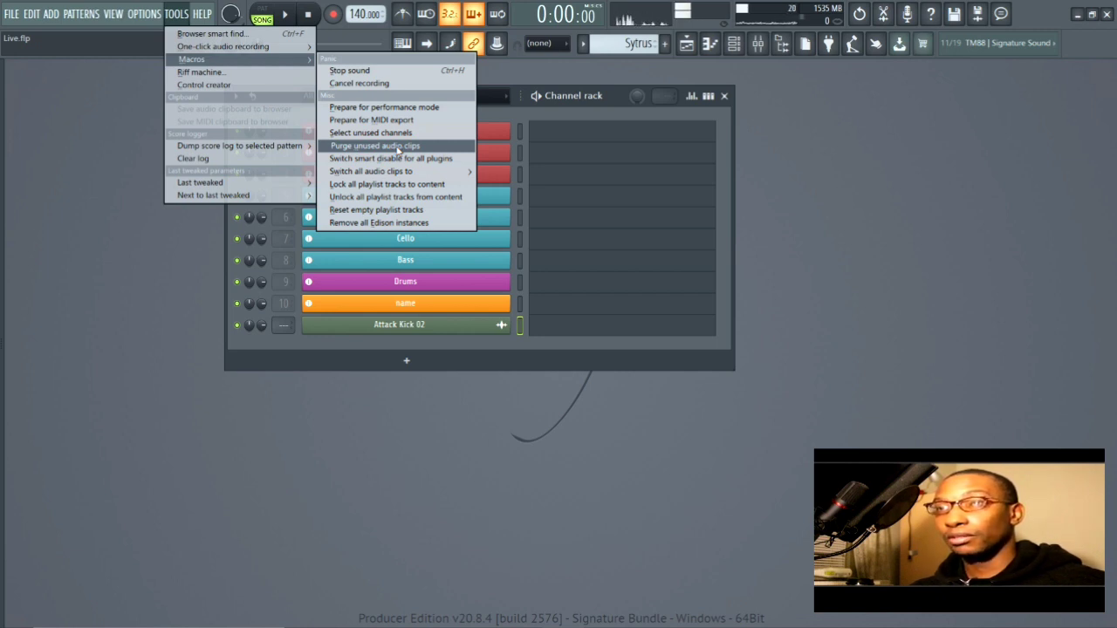
pyautogui.click(397, 146)
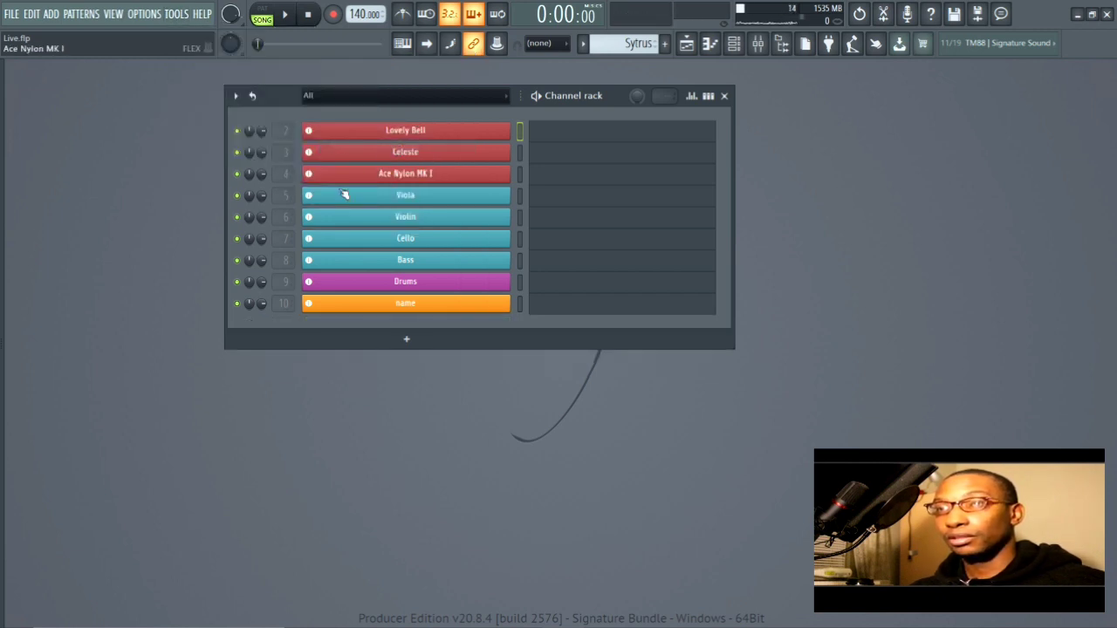
pyautogui.click(467, 103)
pyautogui.click(323, 130)
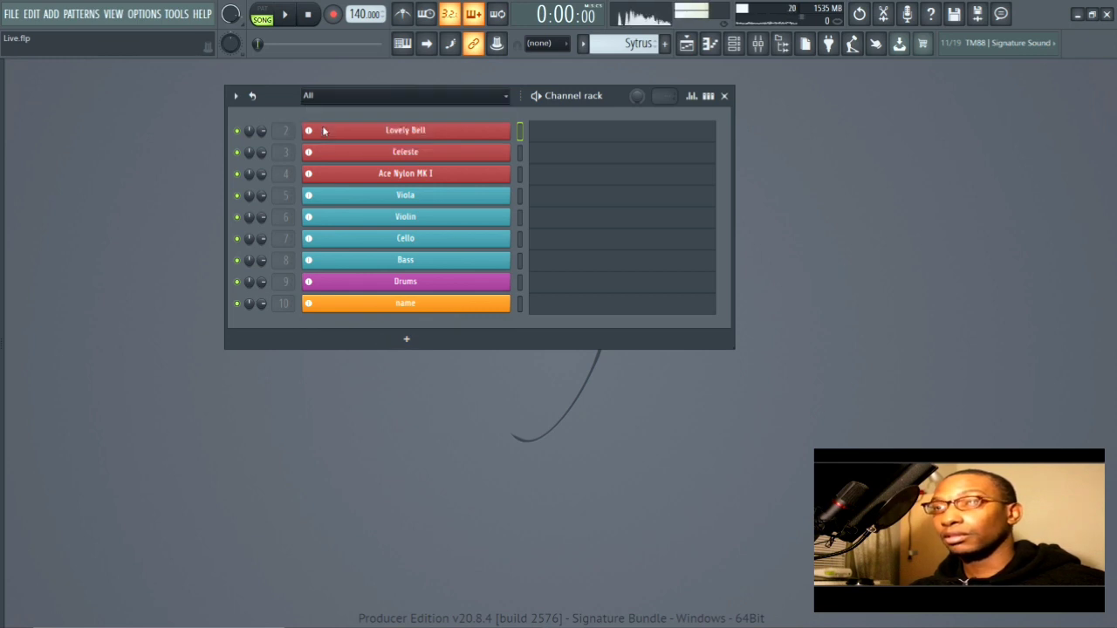
pyautogui.click(384, 98)
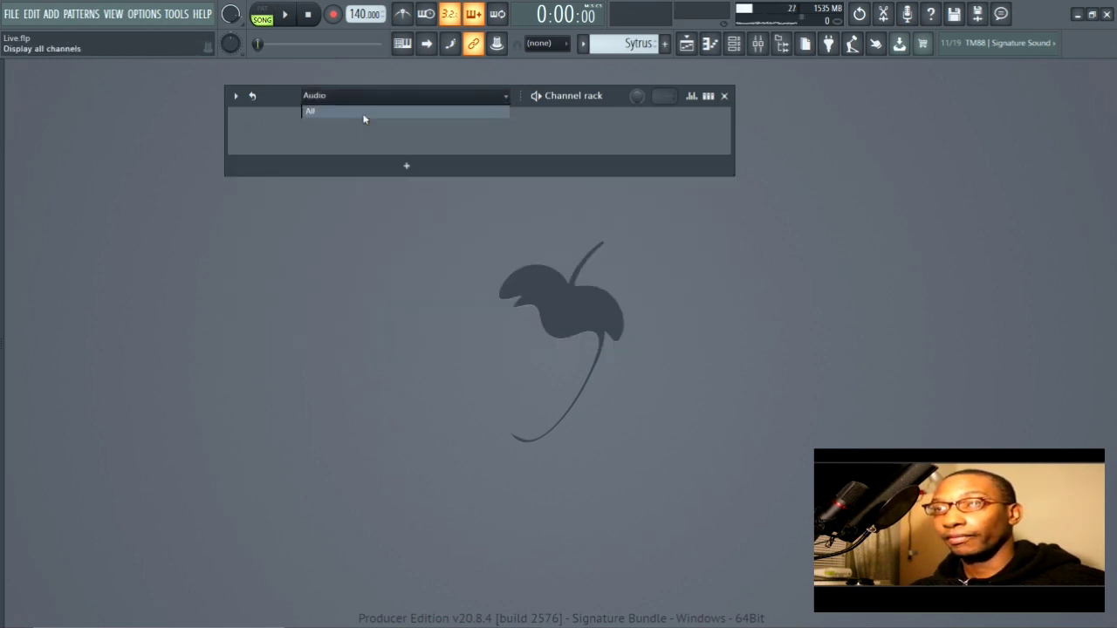
pyautogui.click(365, 116)
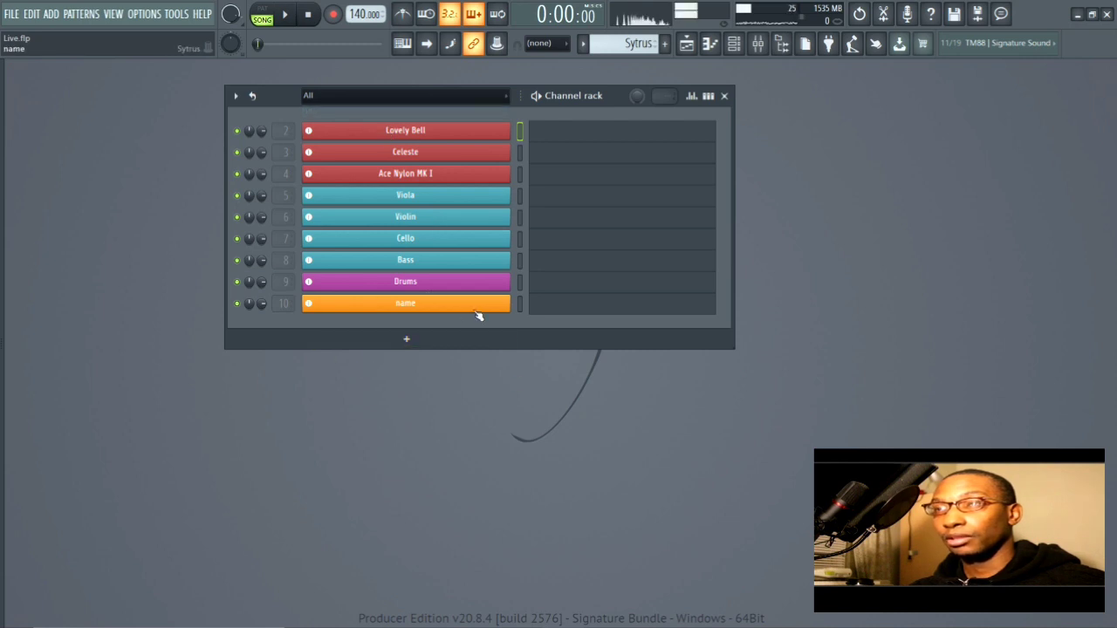
# - Run the macro that switches smart disable for all plugins
pyautogui.click(177, 15)
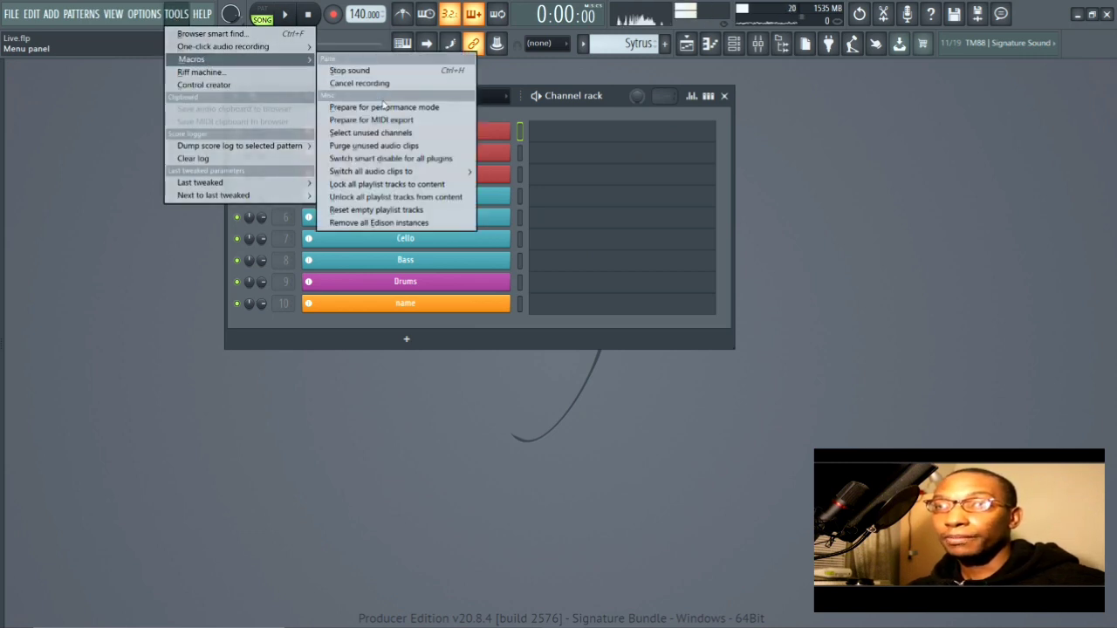
pyautogui.click(434, 160)
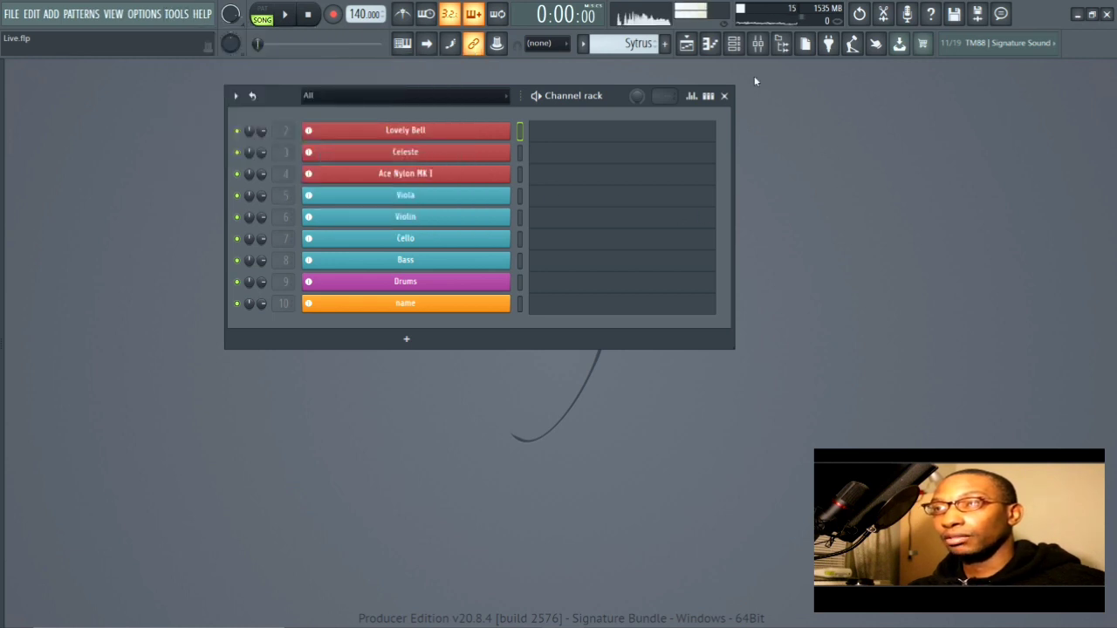
# - Inspect the insert tracks in the mixer, select the Celeste track to check its effect slots, and close the mixer
pyautogui.click(758, 42)
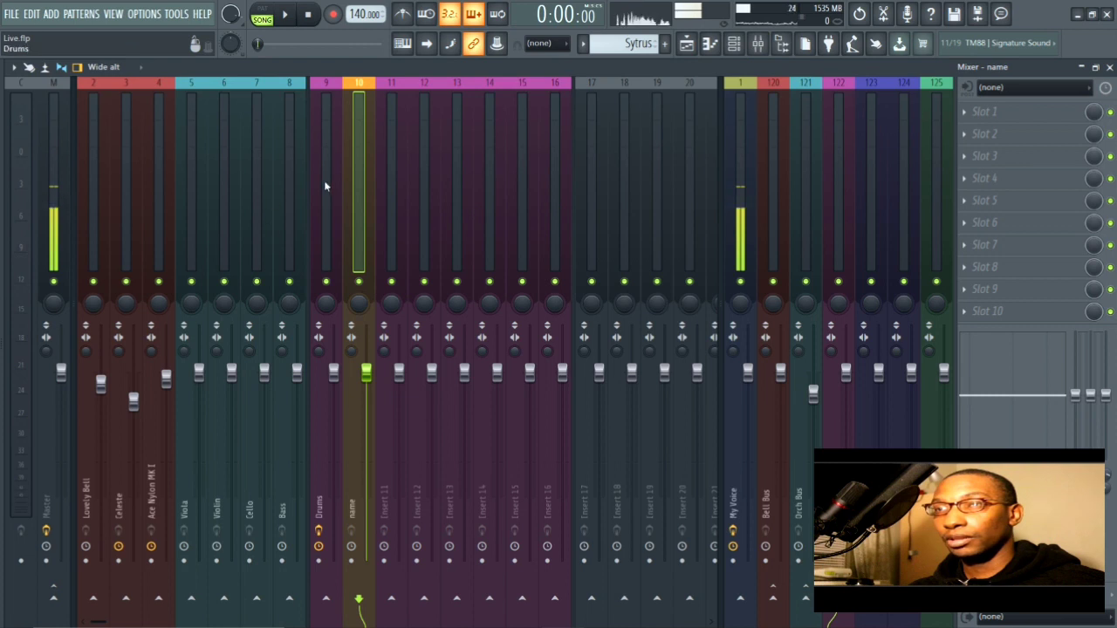
pyautogui.click(329, 130)
pyautogui.click(284, 147)
pyautogui.moveTo(284, 144); pyautogui.dragTo(353, 186)
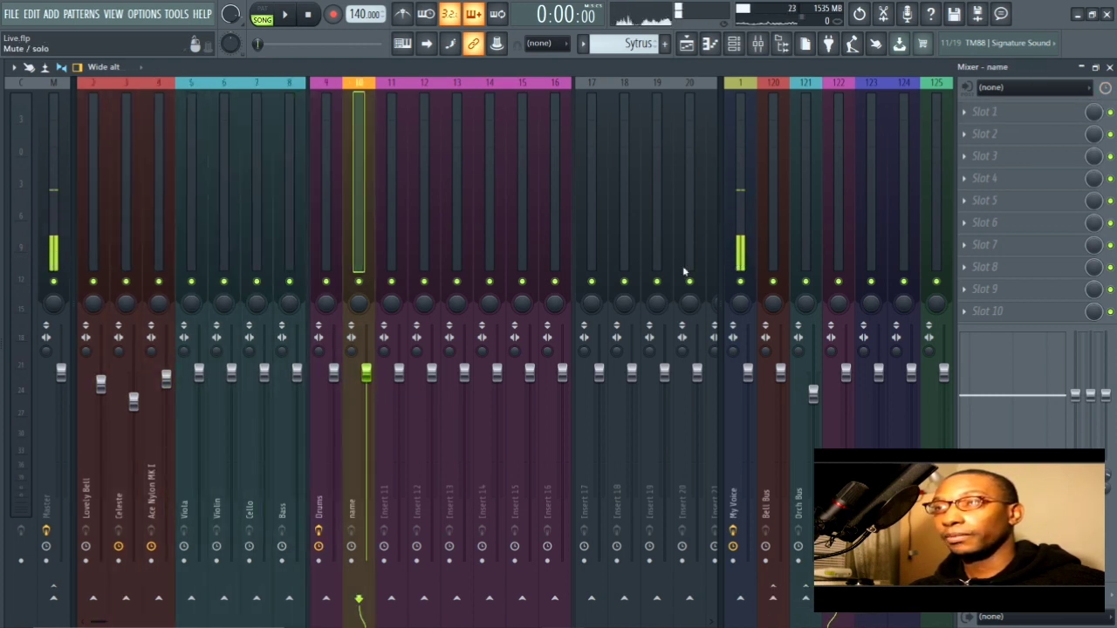
pyautogui.moveTo(488, 206); pyautogui.dragTo(122, 208)
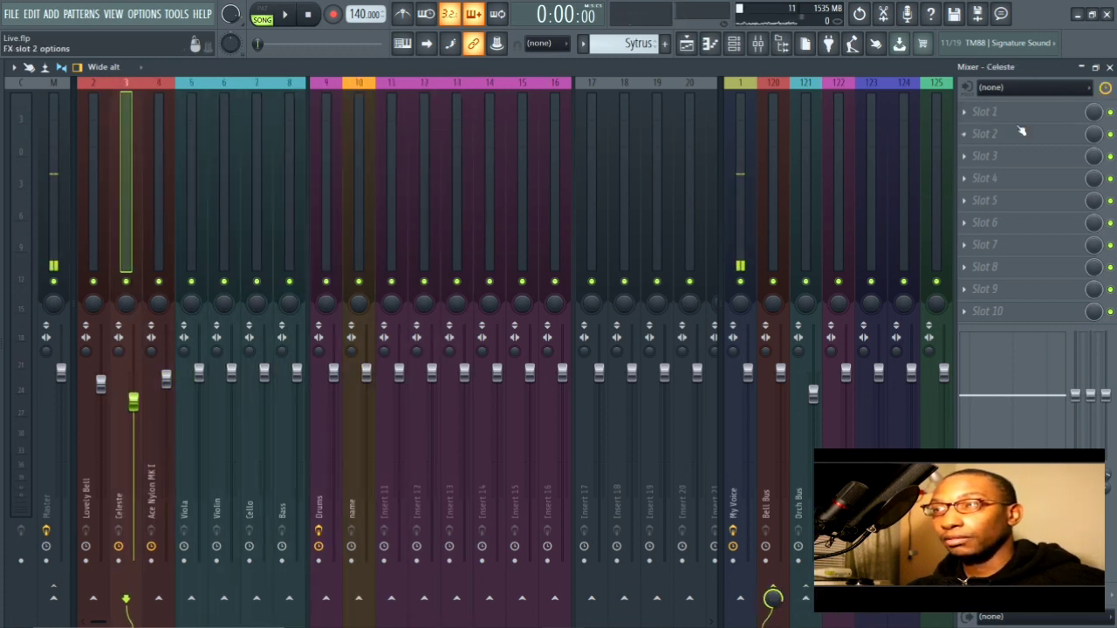
pyautogui.click(1107, 67)
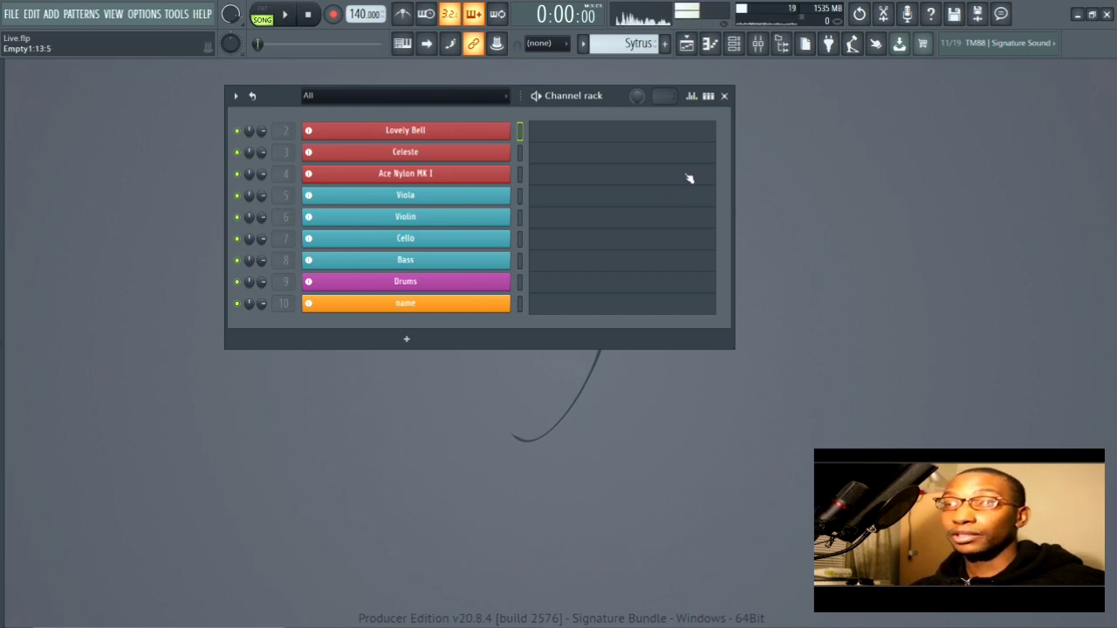
# - Check the mixer and the playlist arrangement briefly, closing each window after viewing it
pyautogui.click(759, 52)
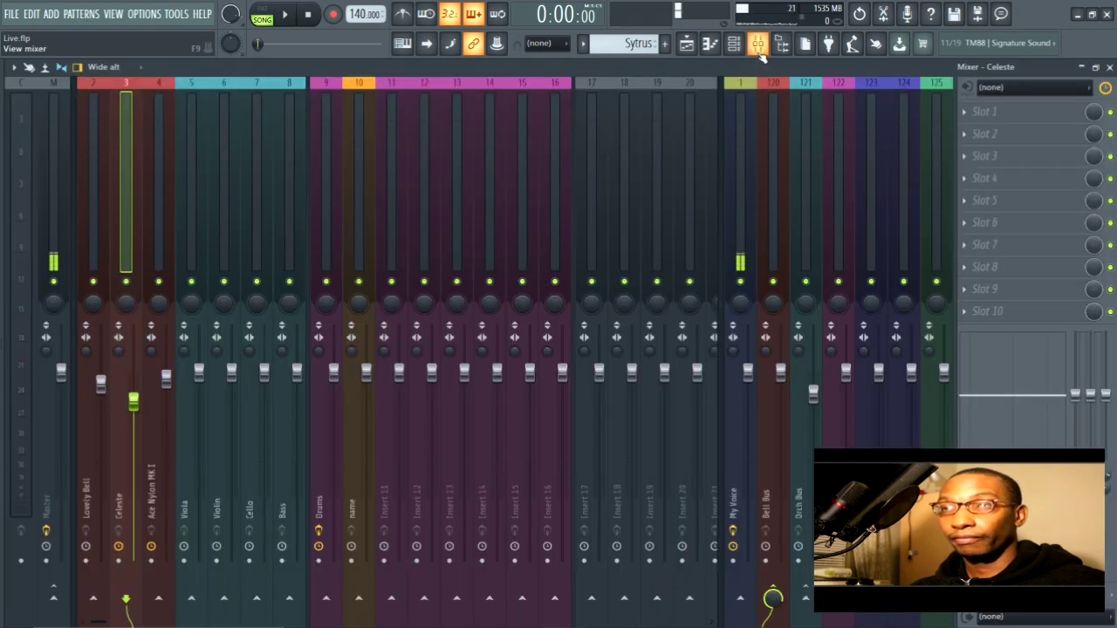
pyautogui.click(758, 52)
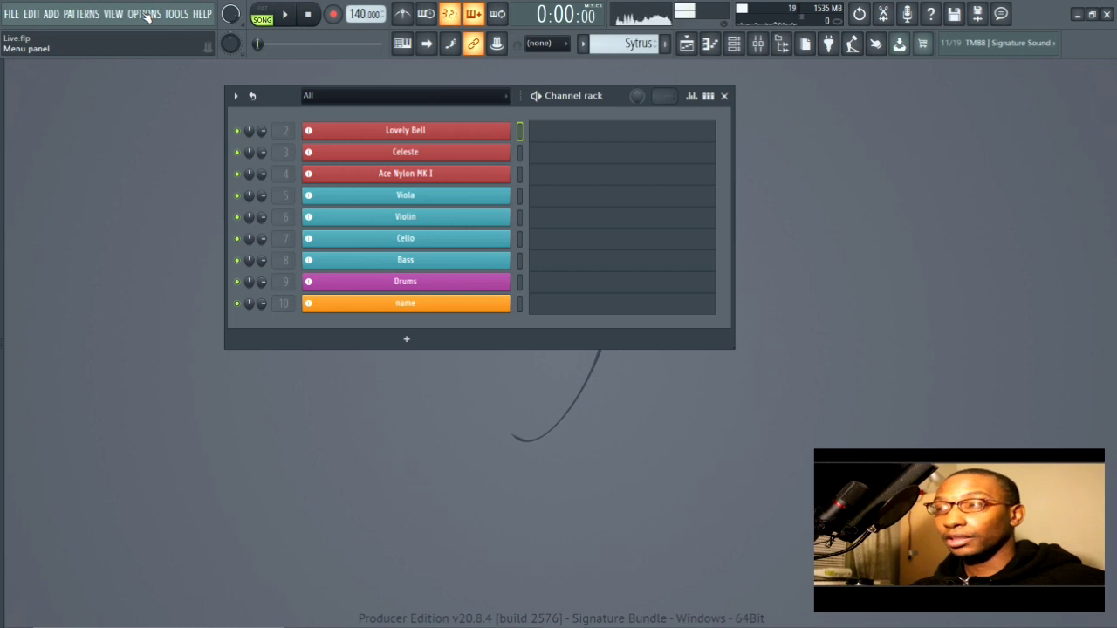
pyautogui.click(687, 42)
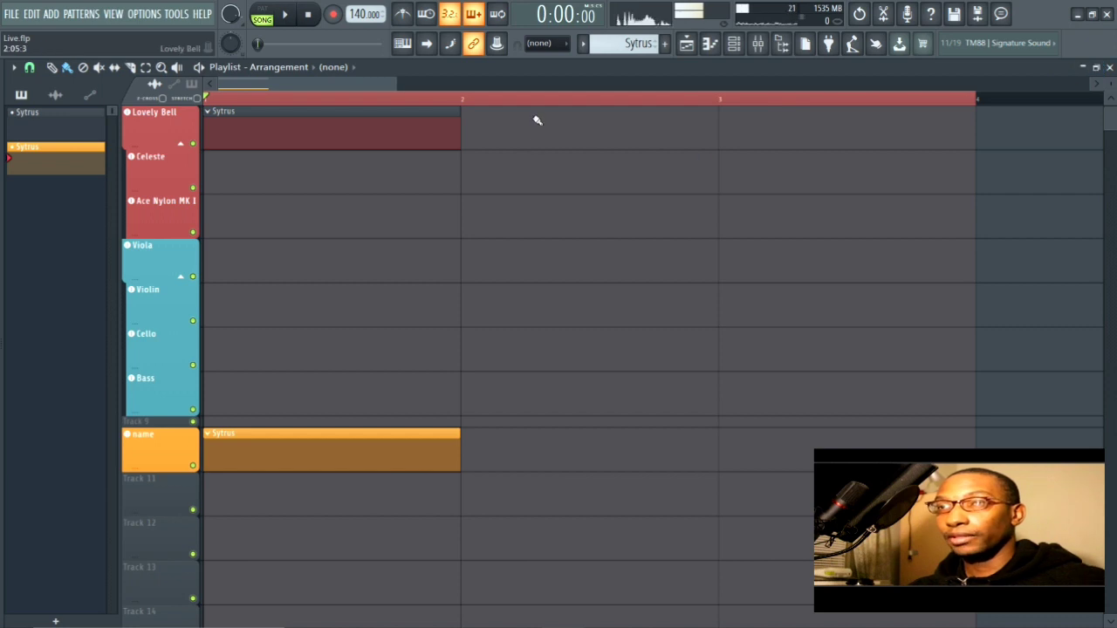
pyautogui.scroll(-1, 549, 105)
pyautogui.click(1109, 68)
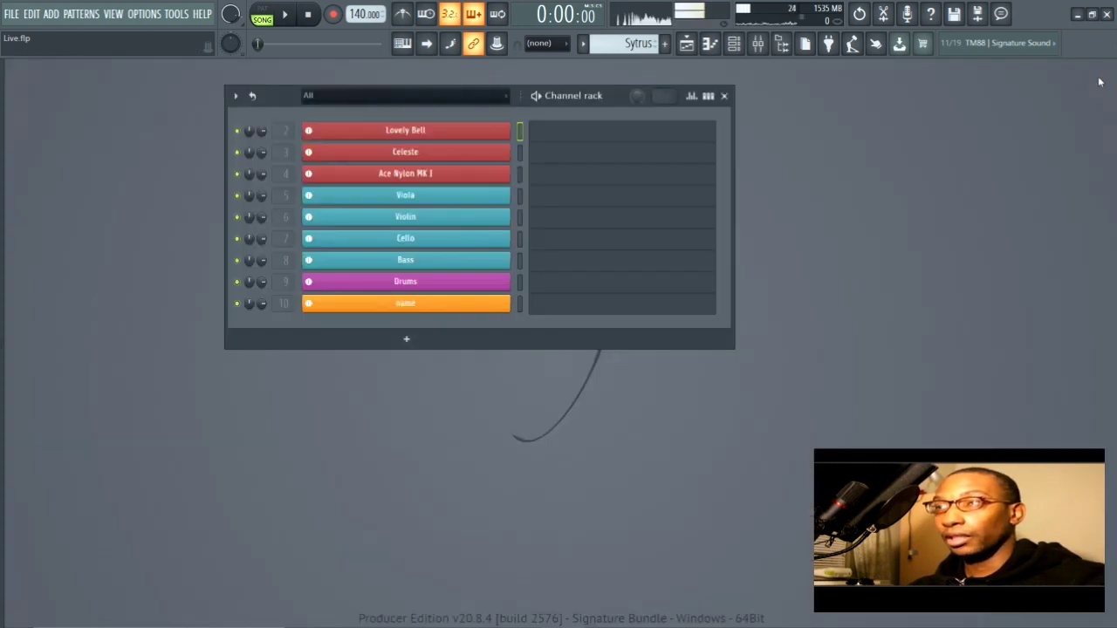
# - Load the Maximus dynamics plugin into slot 1 of the mixer track called name
pyautogui.click(758, 45)
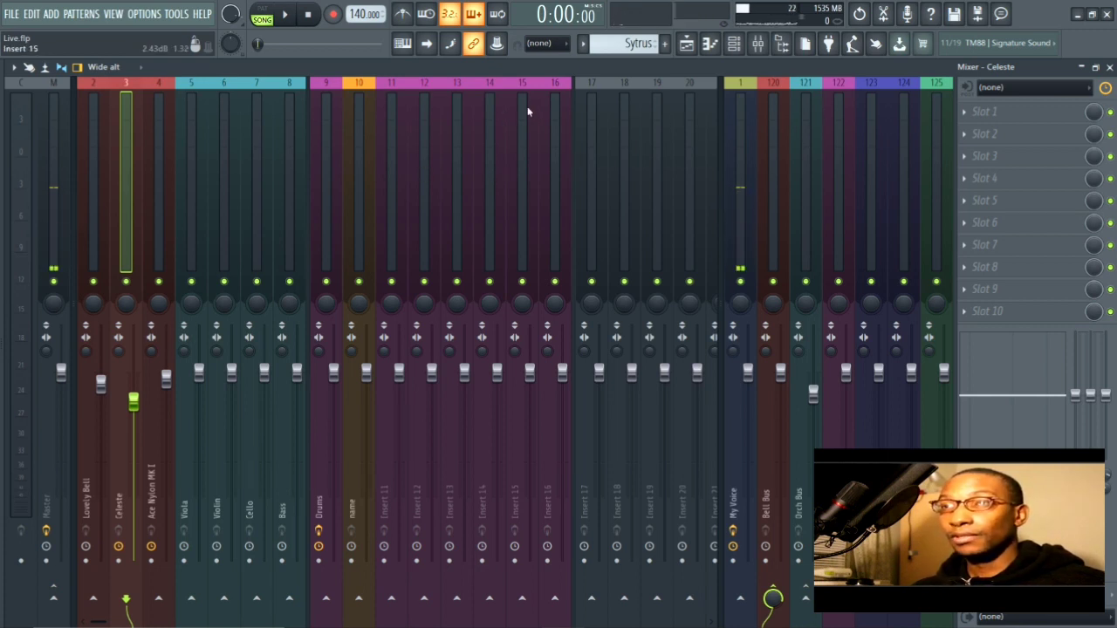
pyautogui.click(369, 132)
pyautogui.click(984, 110)
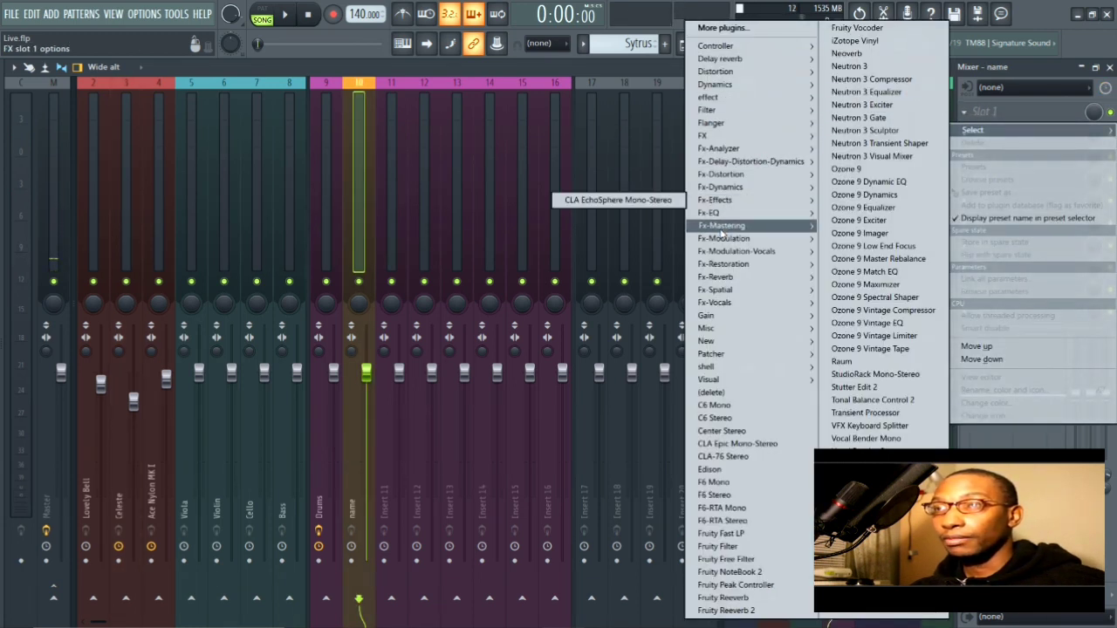
pyautogui.moveTo(722, 264)
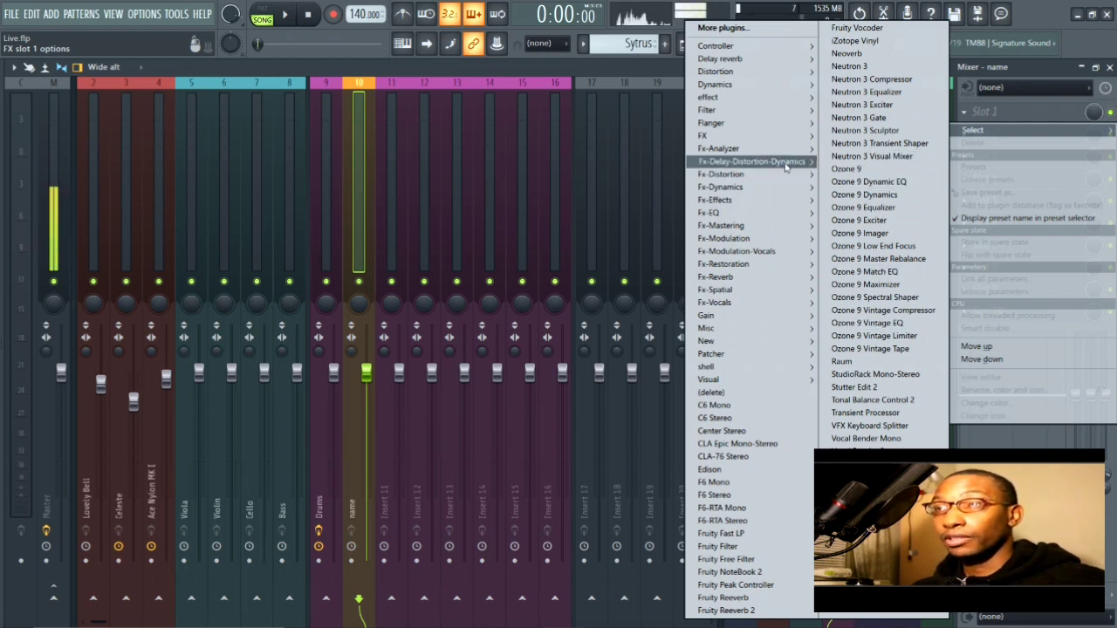
pyautogui.moveTo(771, 296)
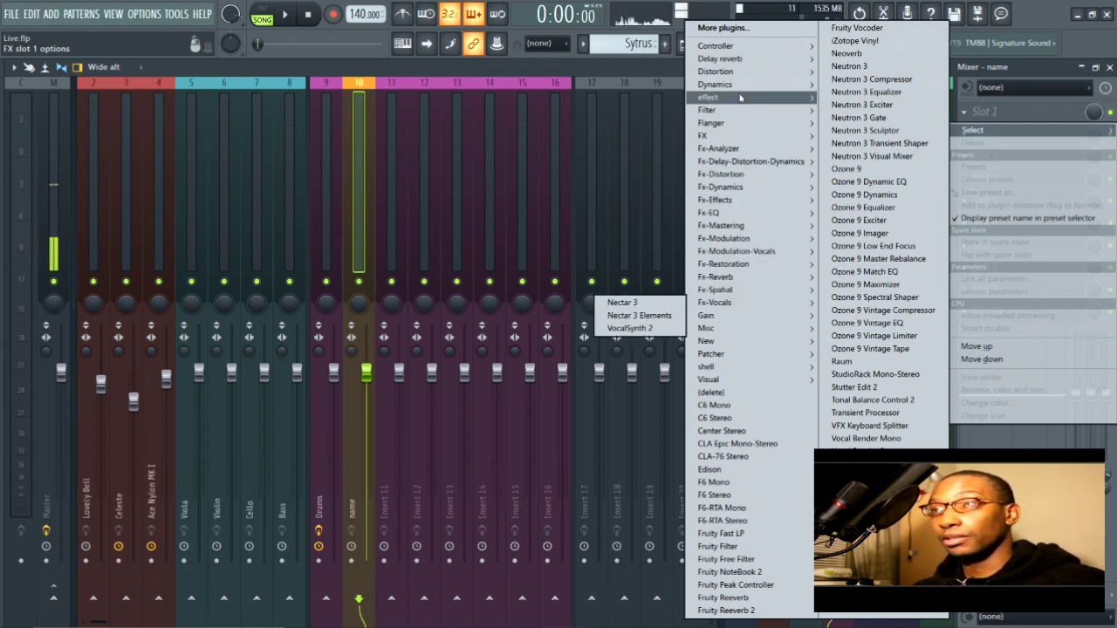
pyautogui.moveTo(750, 73)
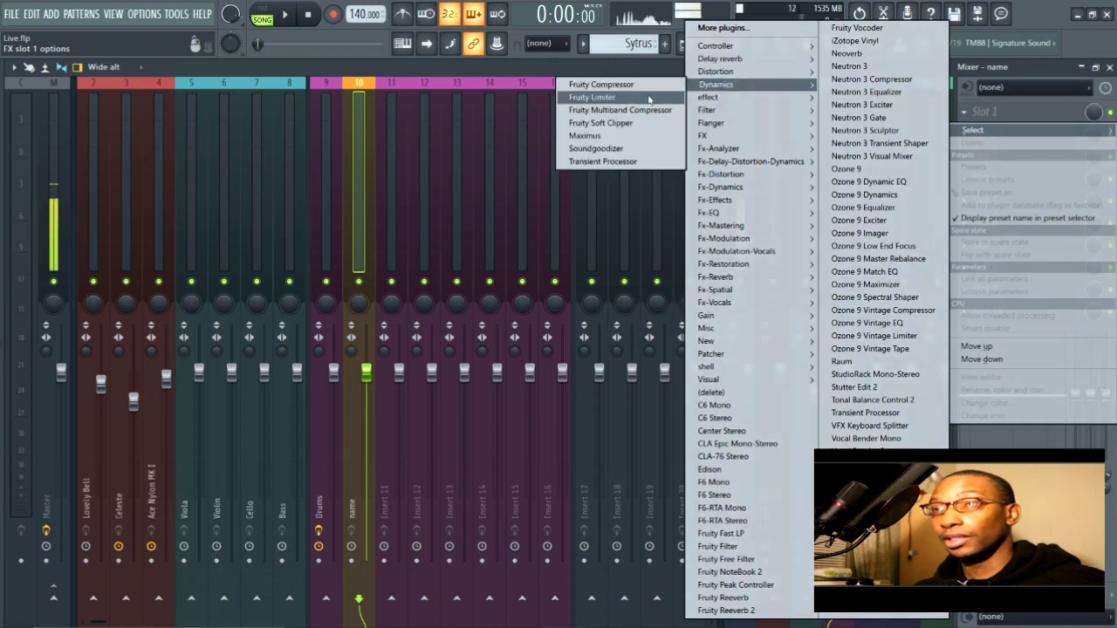
pyautogui.click(598, 137)
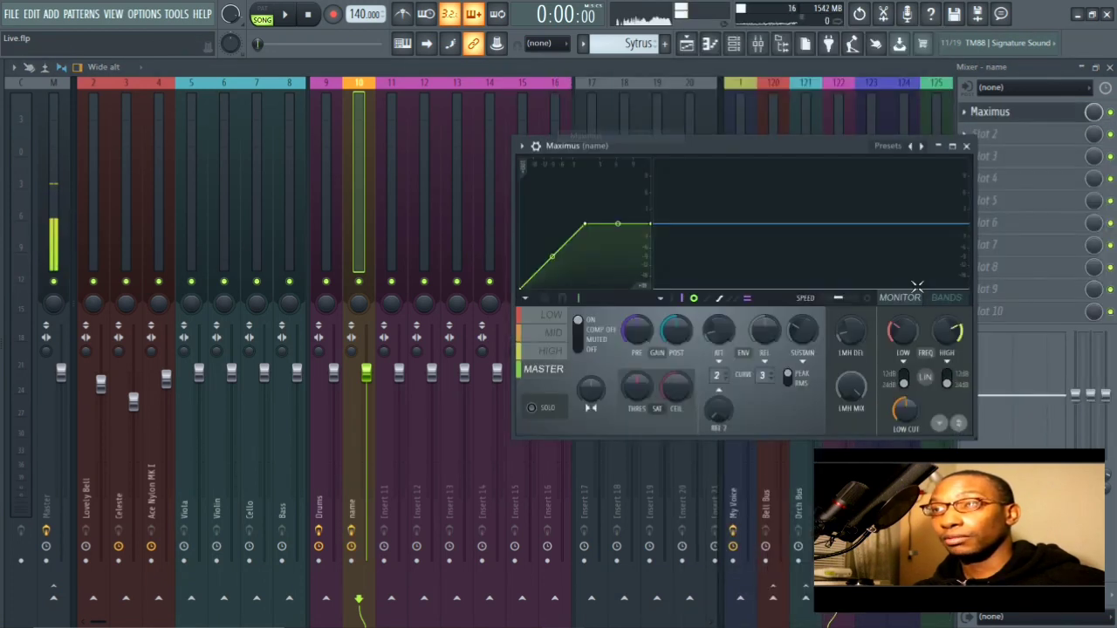
# - Reposition and enlarge the Maximus window and adjust its LMH lookahead delay
pyautogui.moveTo(841, 145); pyautogui.dragTo(566, 120)
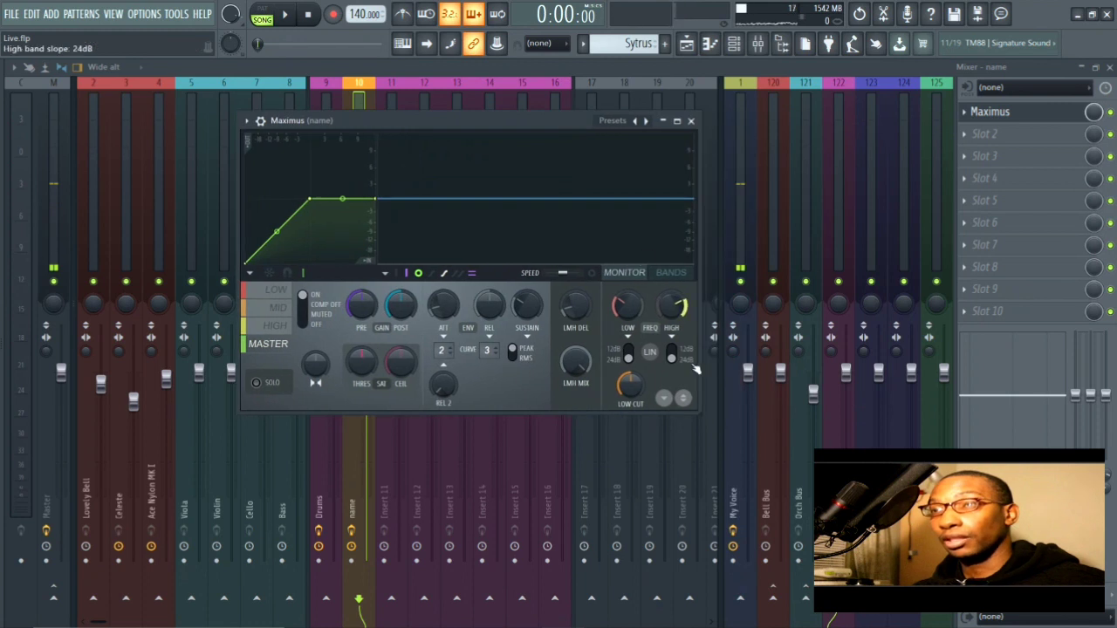
pyautogui.moveTo(701, 416); pyautogui.dragTo(975, 539)
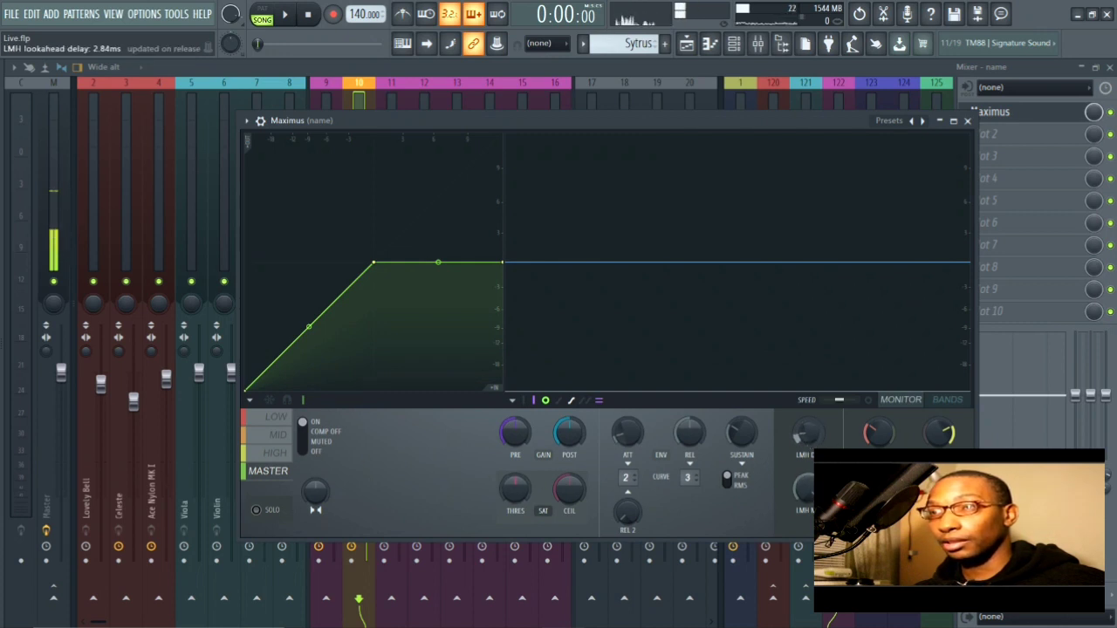
pyautogui.moveTo(806, 434); pyautogui.dragTo(806, 446)
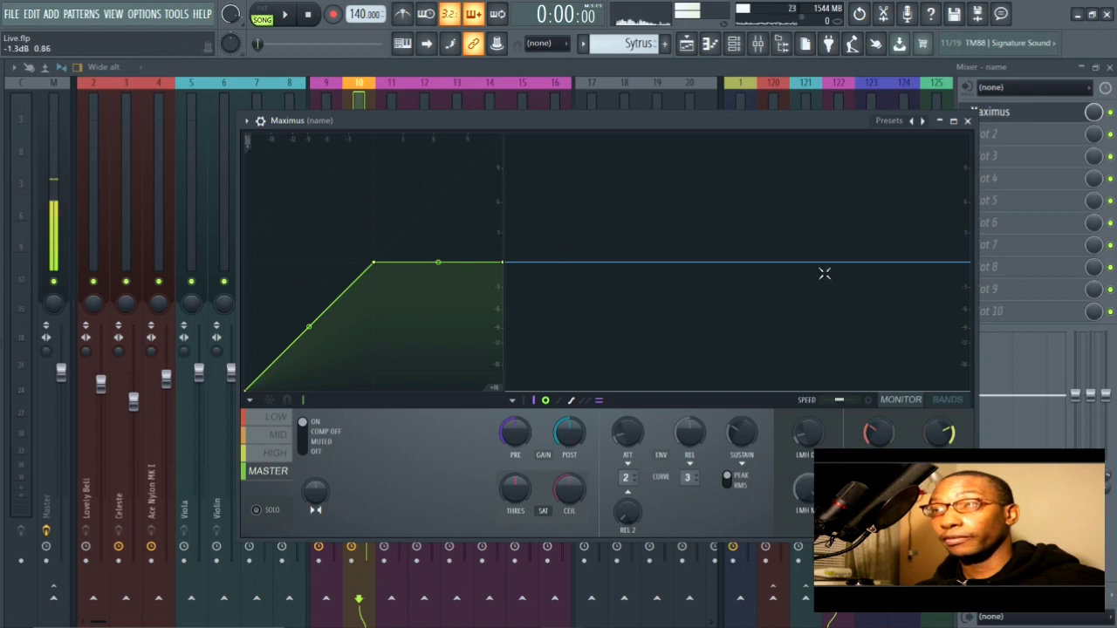
# - Close the Maximus editor and delete the plugin from slot 1 of the name track
pyautogui.click(968, 121)
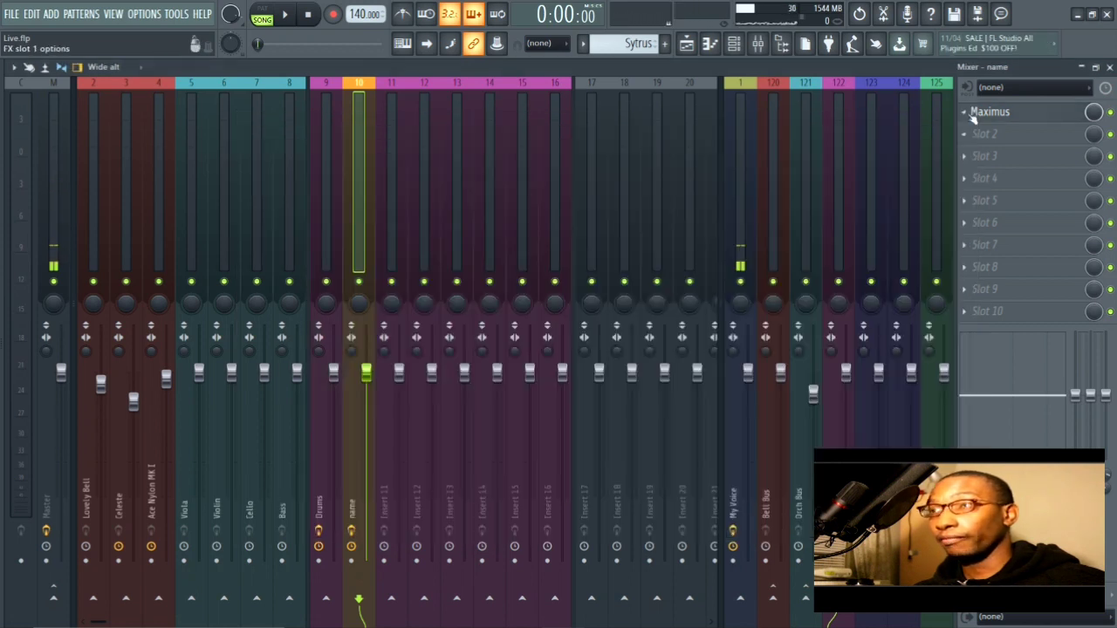
pyautogui.click(971, 116)
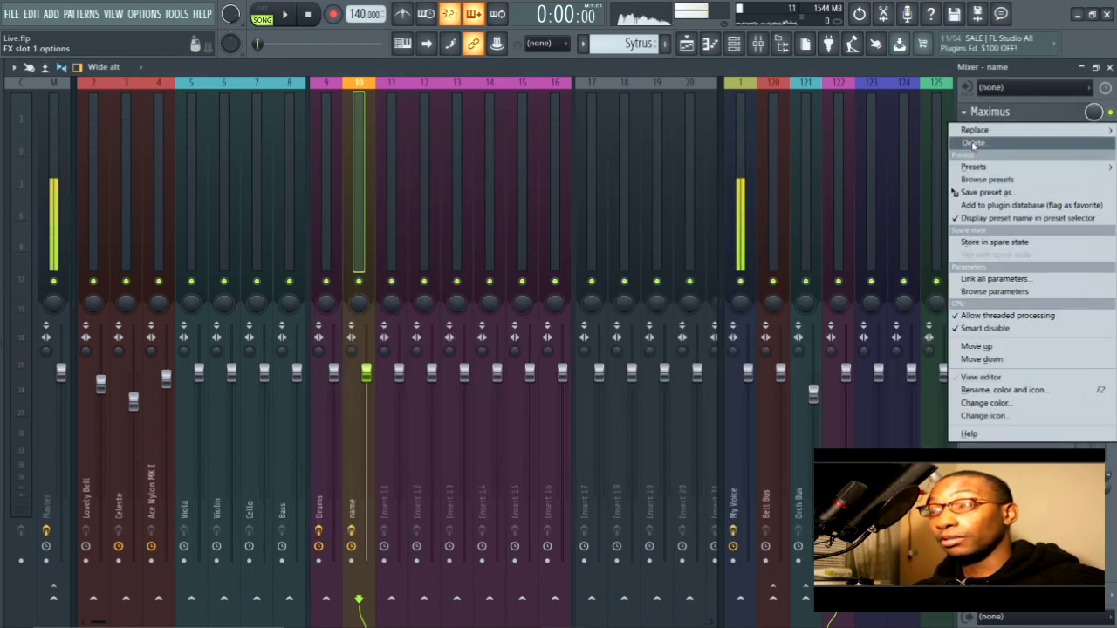
pyautogui.click(973, 143)
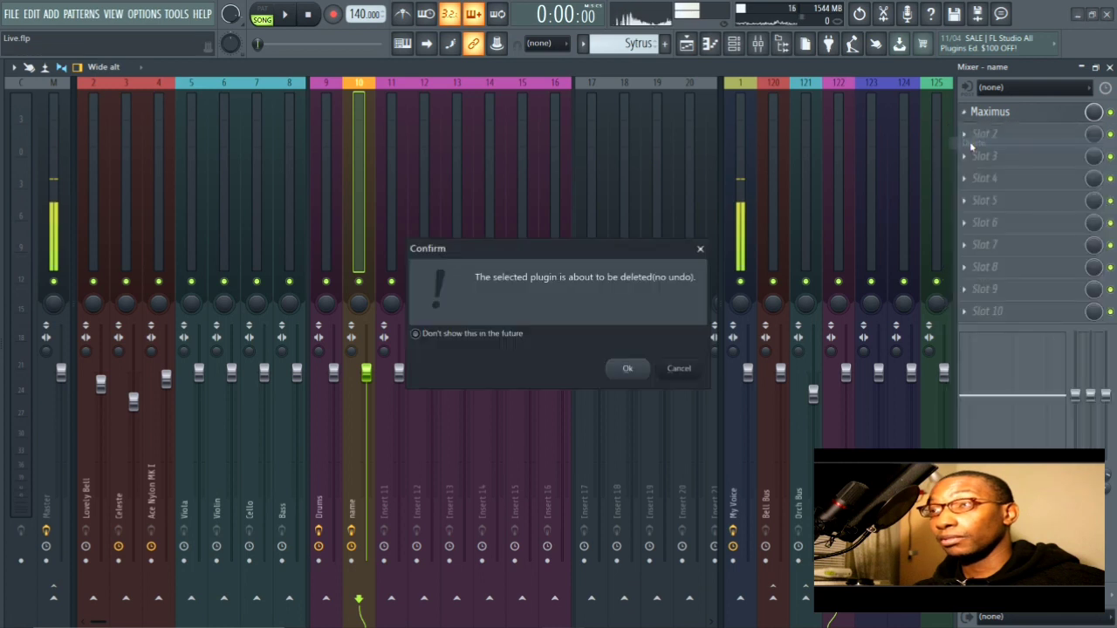
pyautogui.click(624, 369)
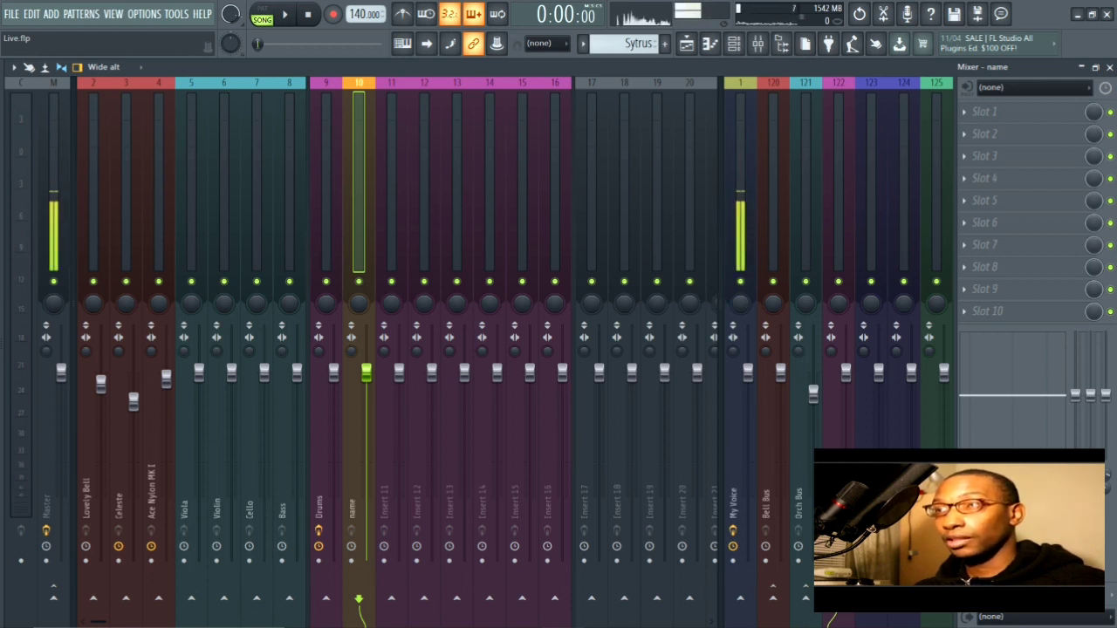
# - Close the mixer and review the available project macros without running any
pyautogui.click(1110, 67)
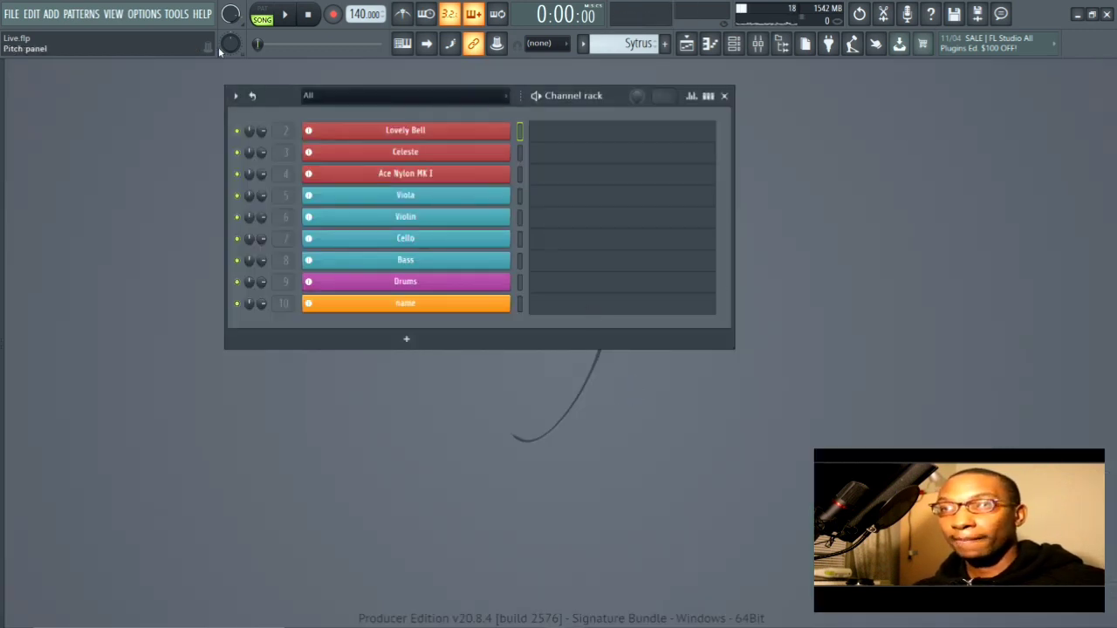
pyautogui.click(174, 14)
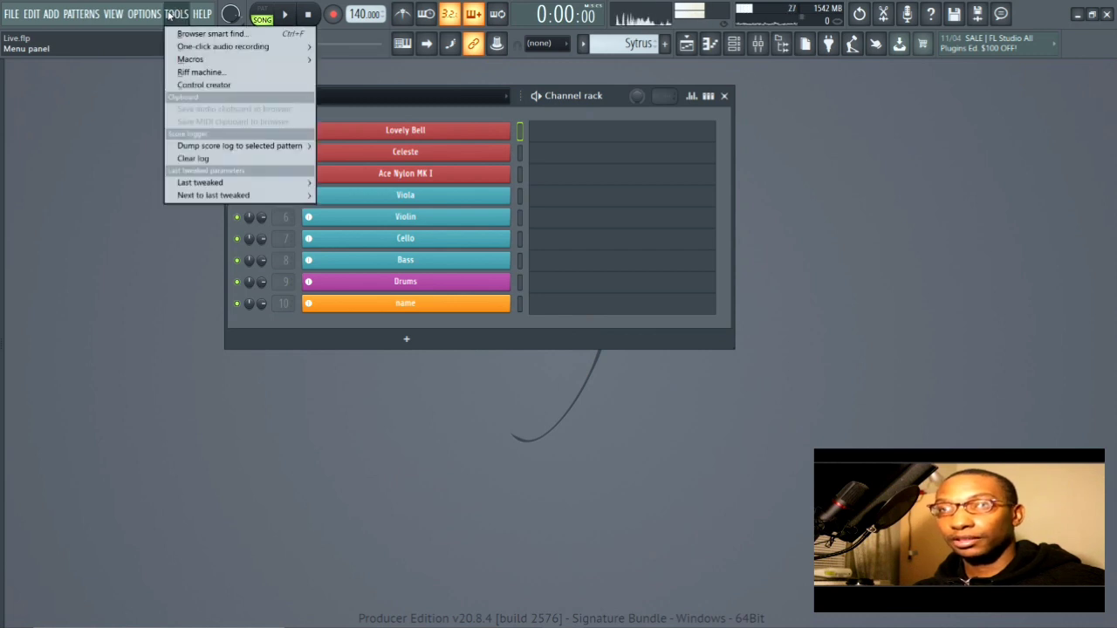
pyautogui.moveTo(190, 58)
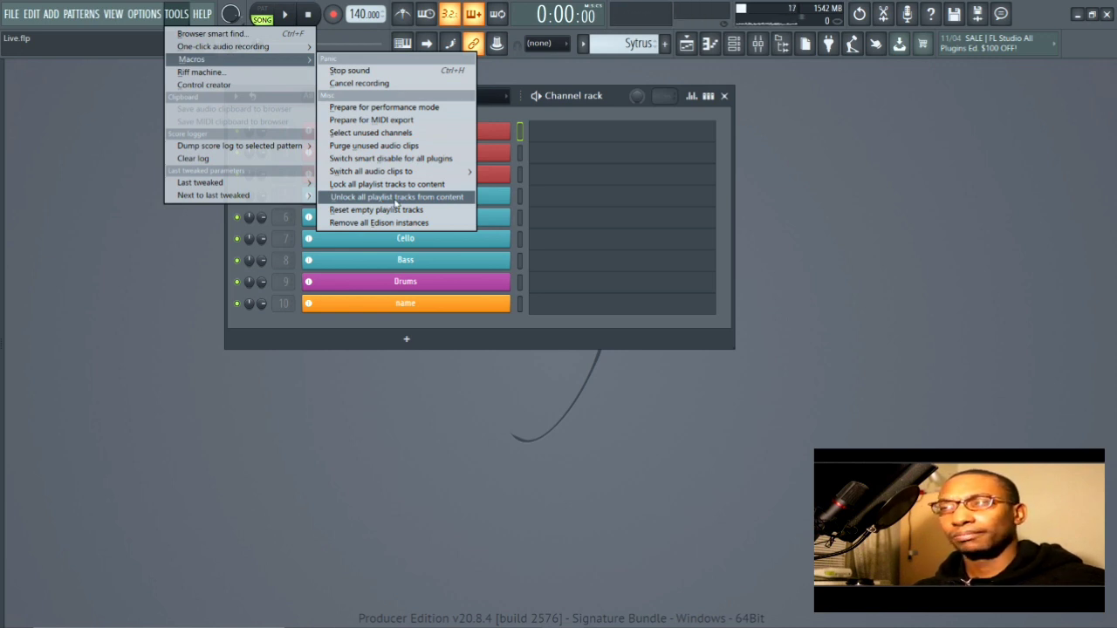
pyautogui.click(774, 186)
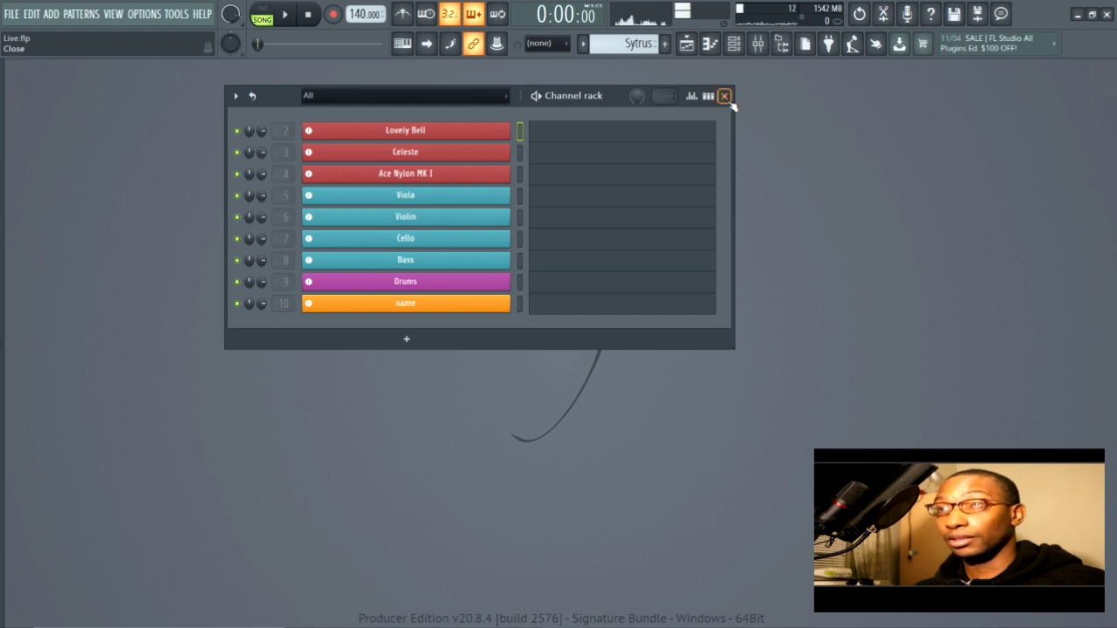
# - Show the Master track's Fruity parametric EQ 2 on its own, with the mixer and channel rack closed
pyautogui.click(758, 44)
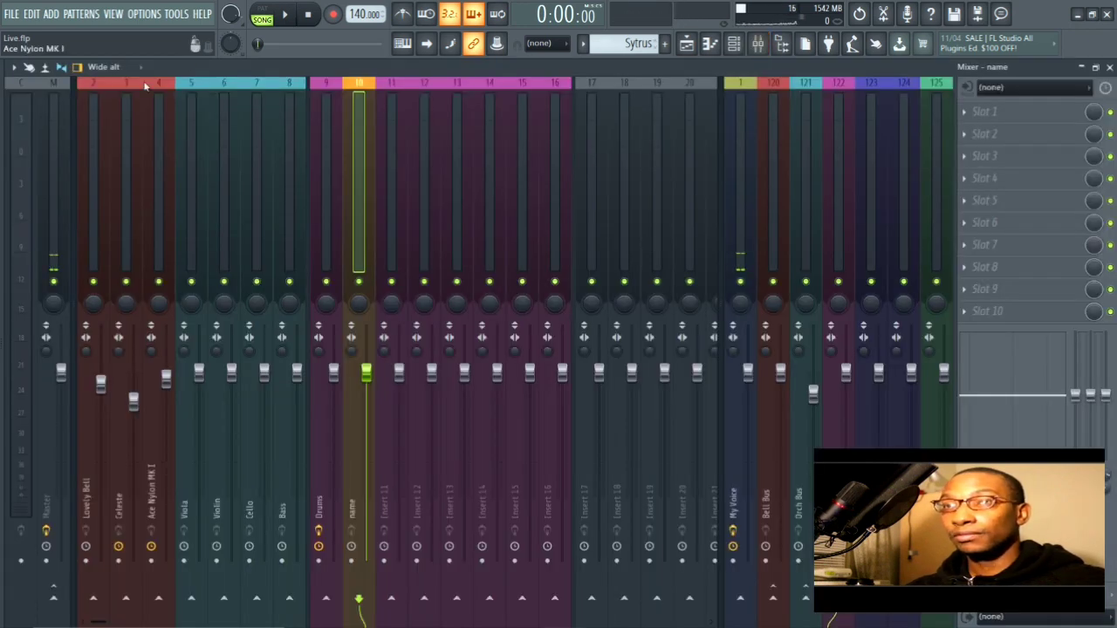
pyautogui.click(66, 124)
pyautogui.click(986, 133)
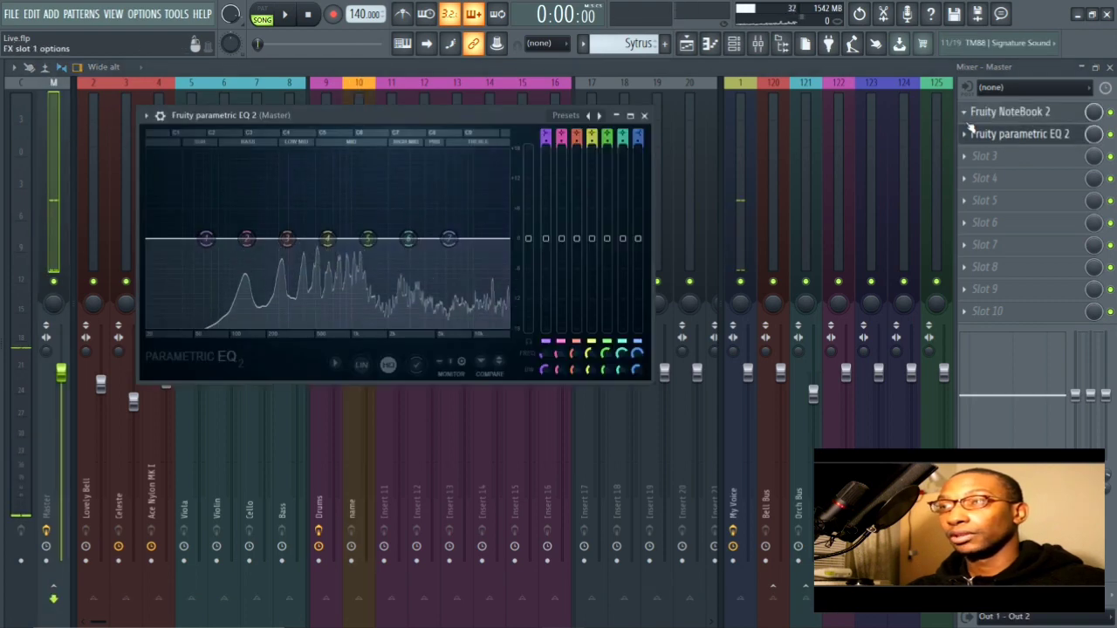
pyautogui.click(1109, 67)
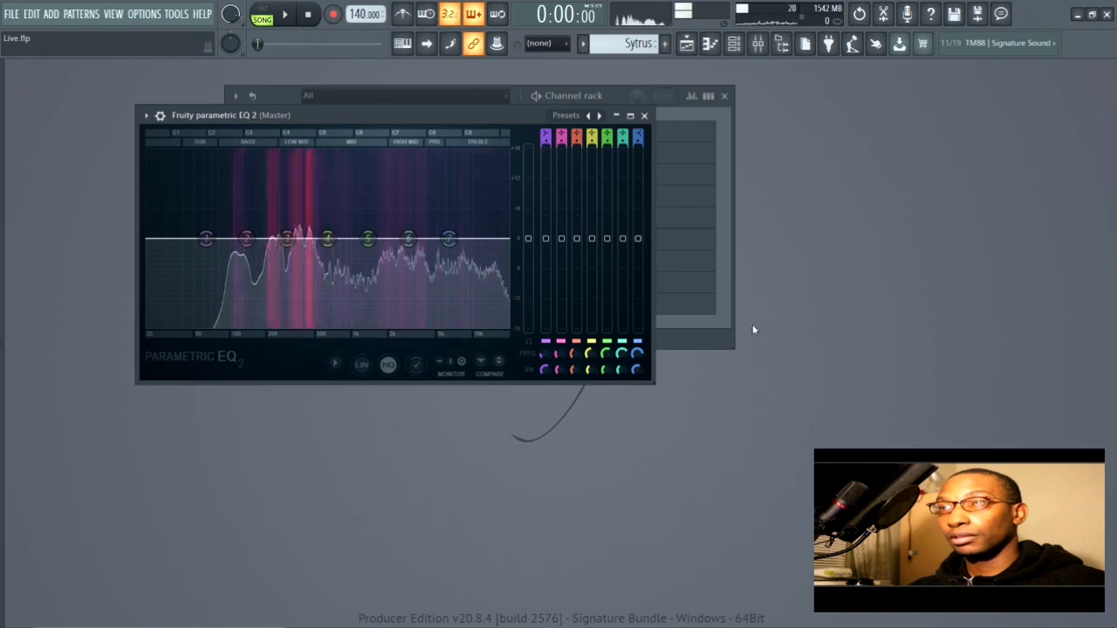
pyautogui.click(723, 95)
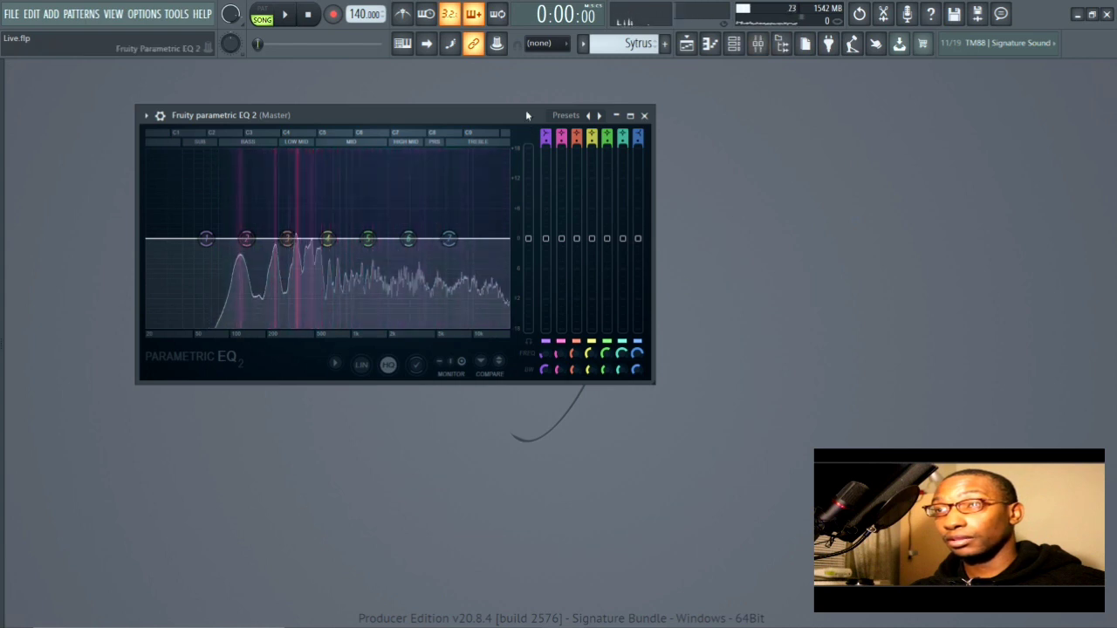
pyautogui.moveTo(498, 116); pyautogui.dragTo(459, 120)
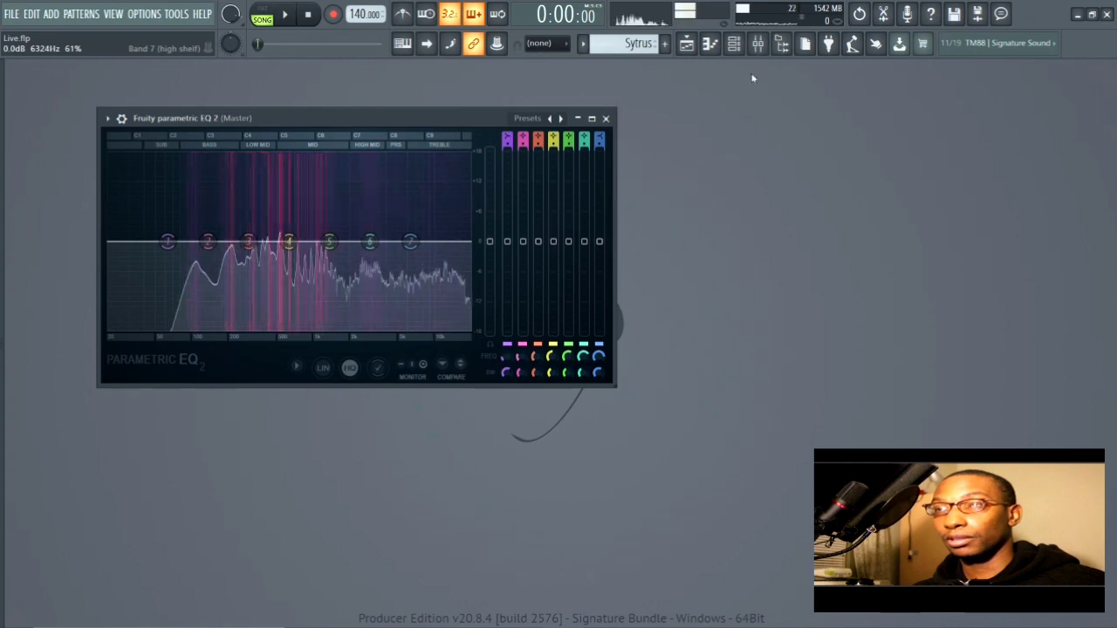
# - Reopen the mixer, bring up the Master's Fruity parametric EQ 2 and browse the effect plugins available for slot 3 without loading one
pyautogui.click(758, 44)
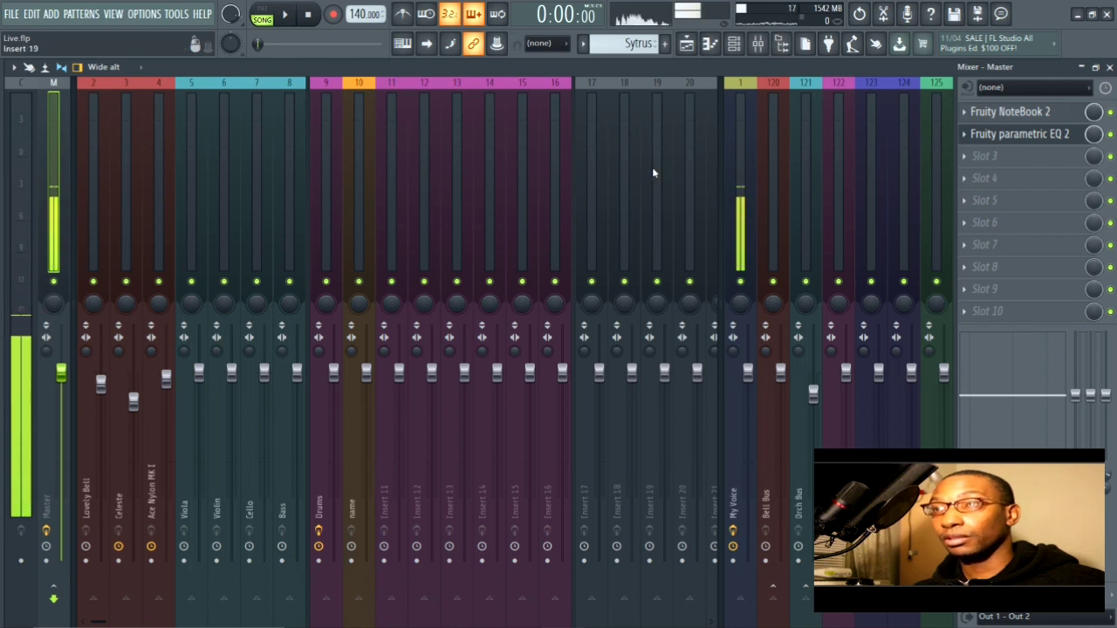
pyautogui.click(1019, 135)
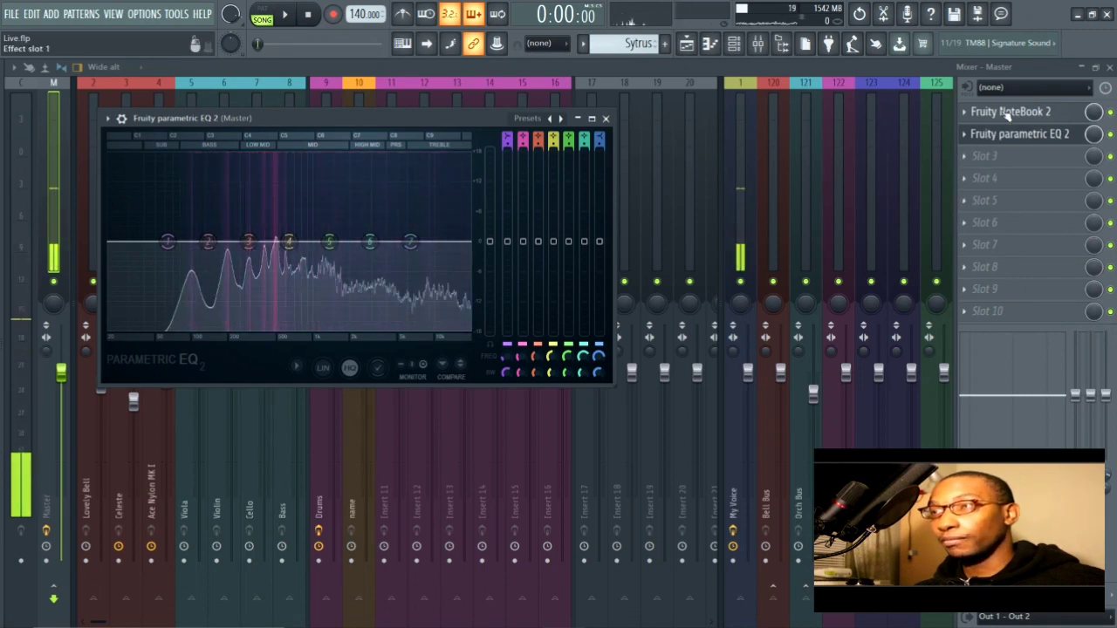
pyautogui.click(976, 156)
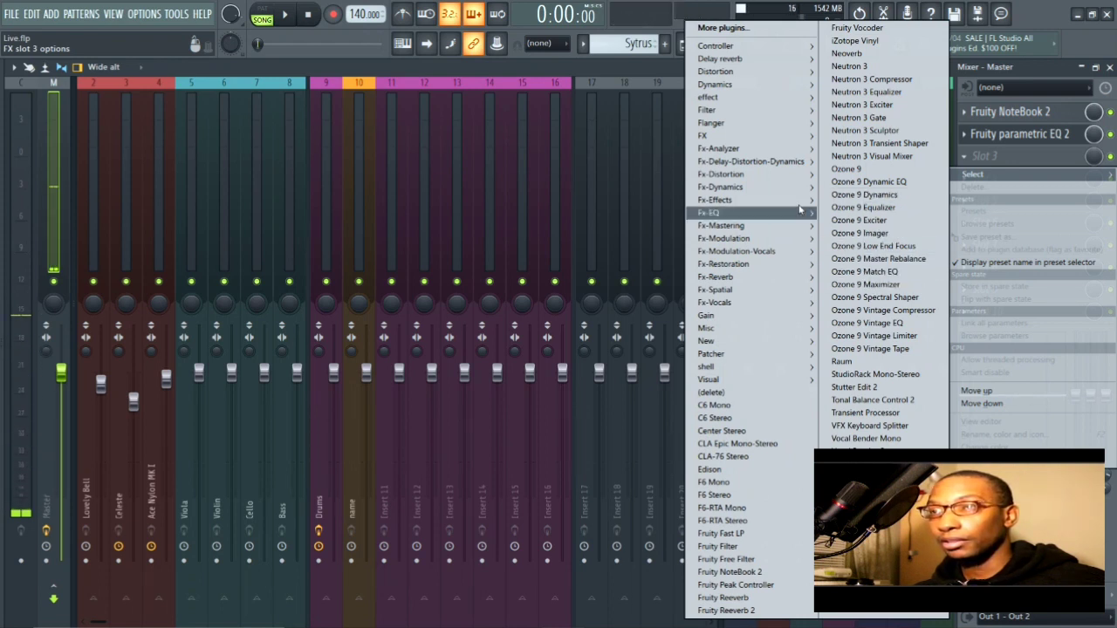
pyautogui.moveTo(771, 152)
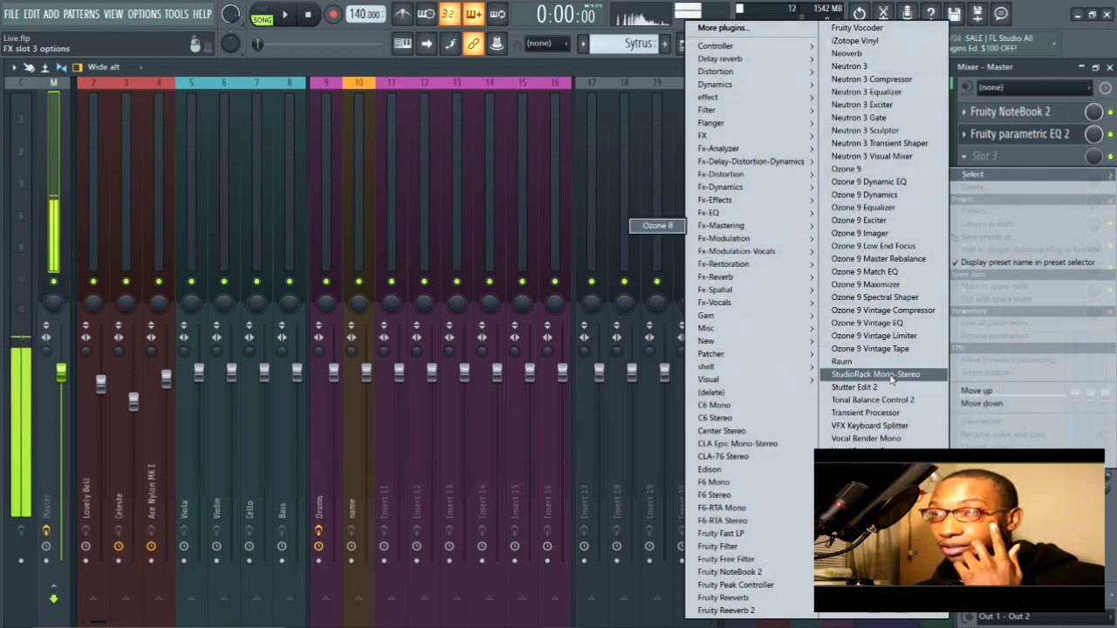
pyautogui.click(1055, 80)
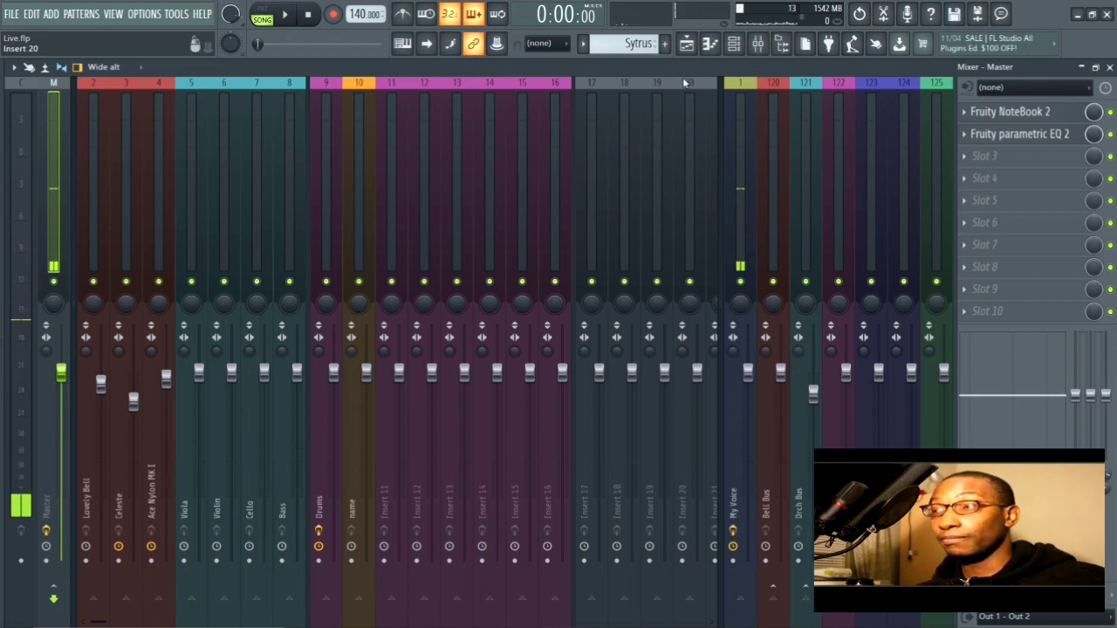
# - Show the browser's plugin database and look through the installed VST generators
pyautogui.hotkey('alt', 'F8')
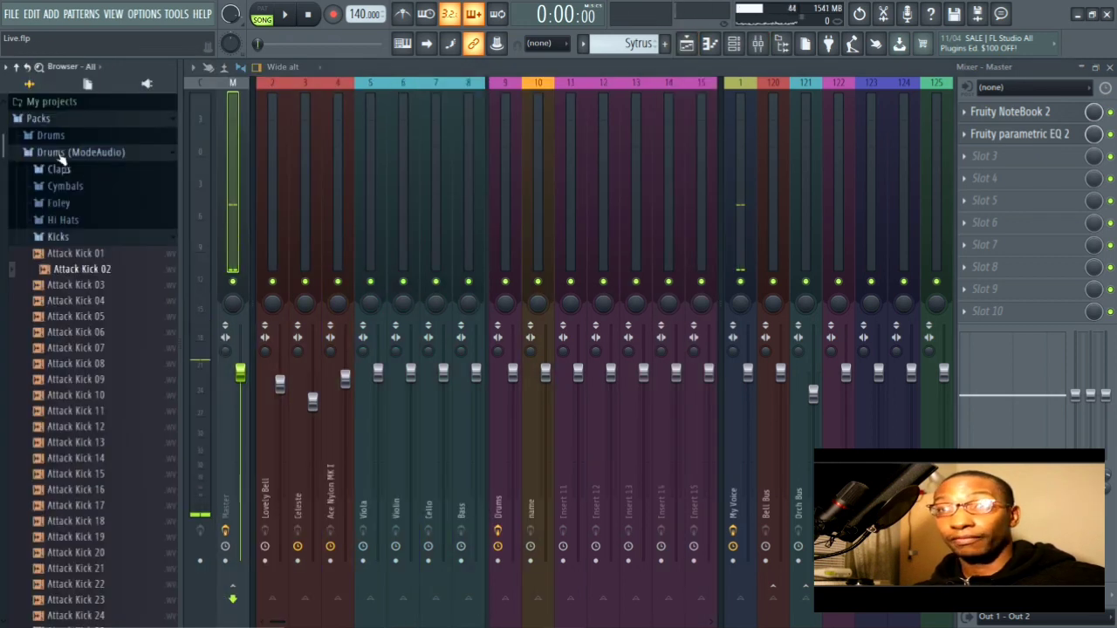
pyautogui.click(147, 84)
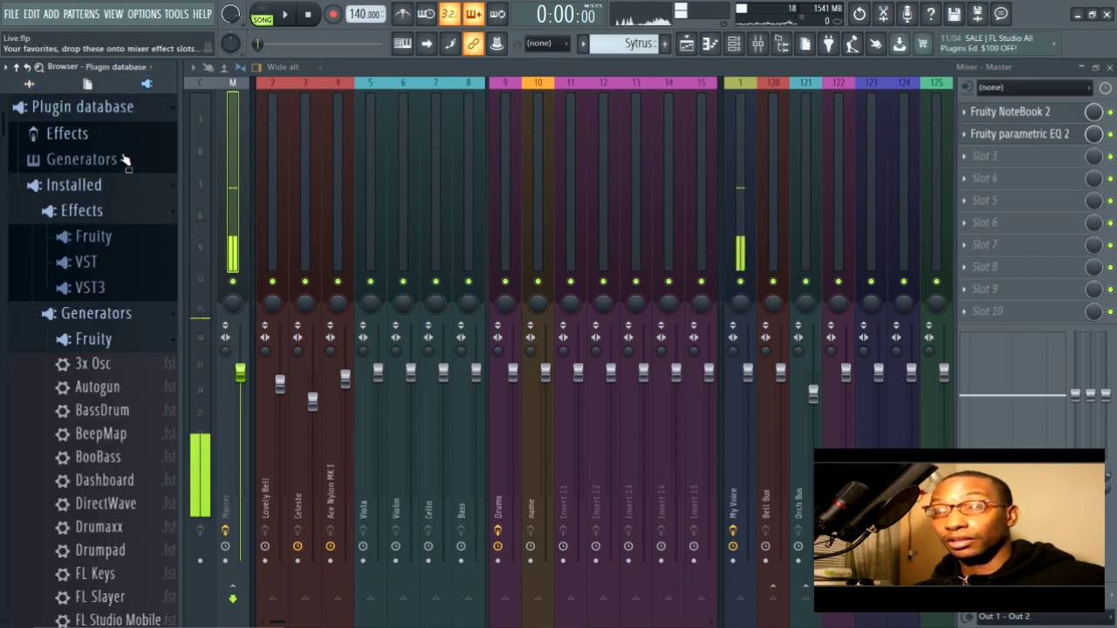
pyautogui.moveTo(0, 257)
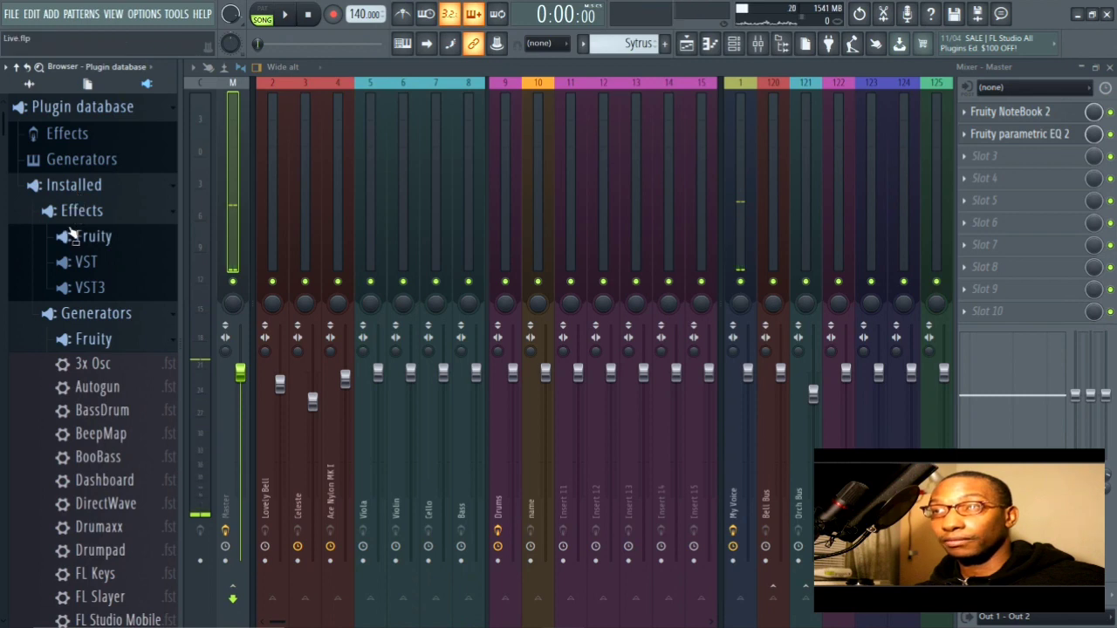
pyautogui.scroll(-8, 82, 229)
pyautogui.scroll(8, 87, 261)
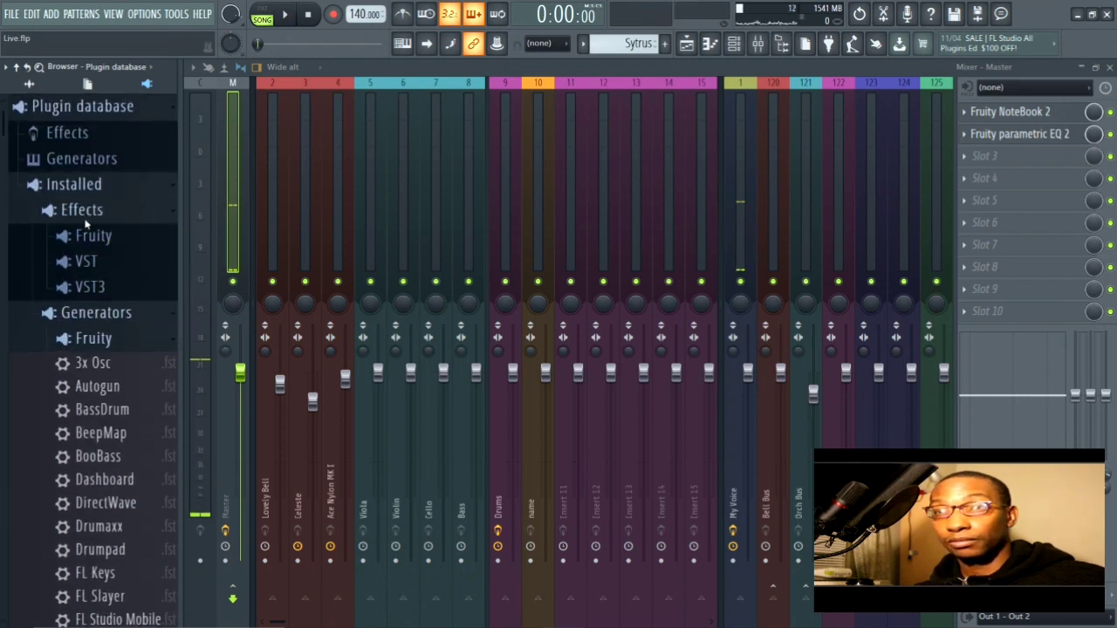
pyautogui.click(96, 315)
pyautogui.click(84, 365)
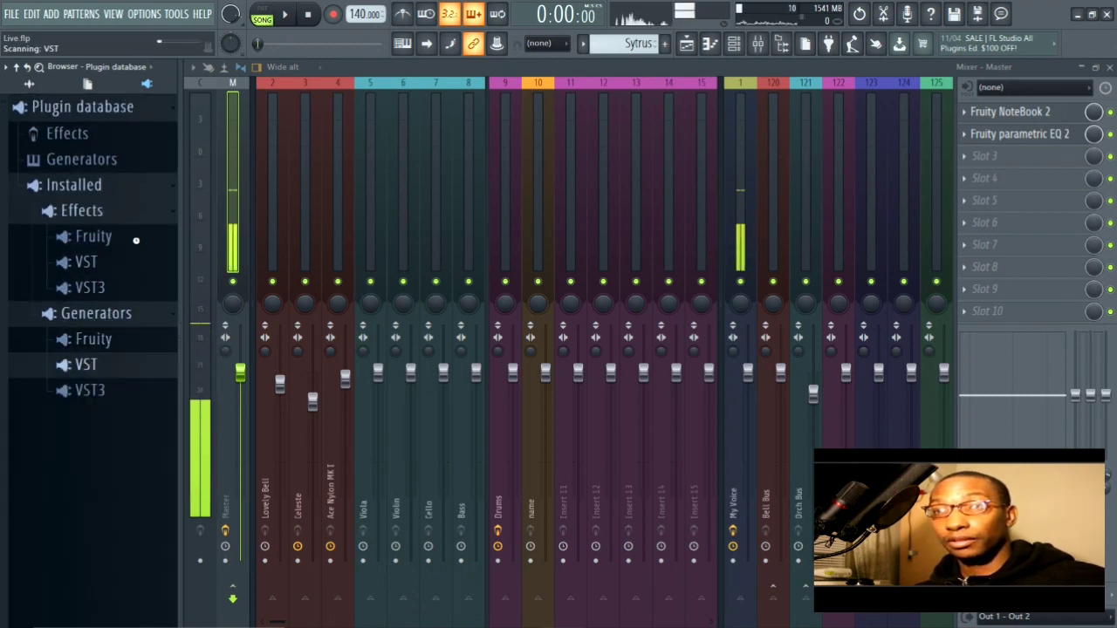
pyautogui.scroll(-8, 122, 297)
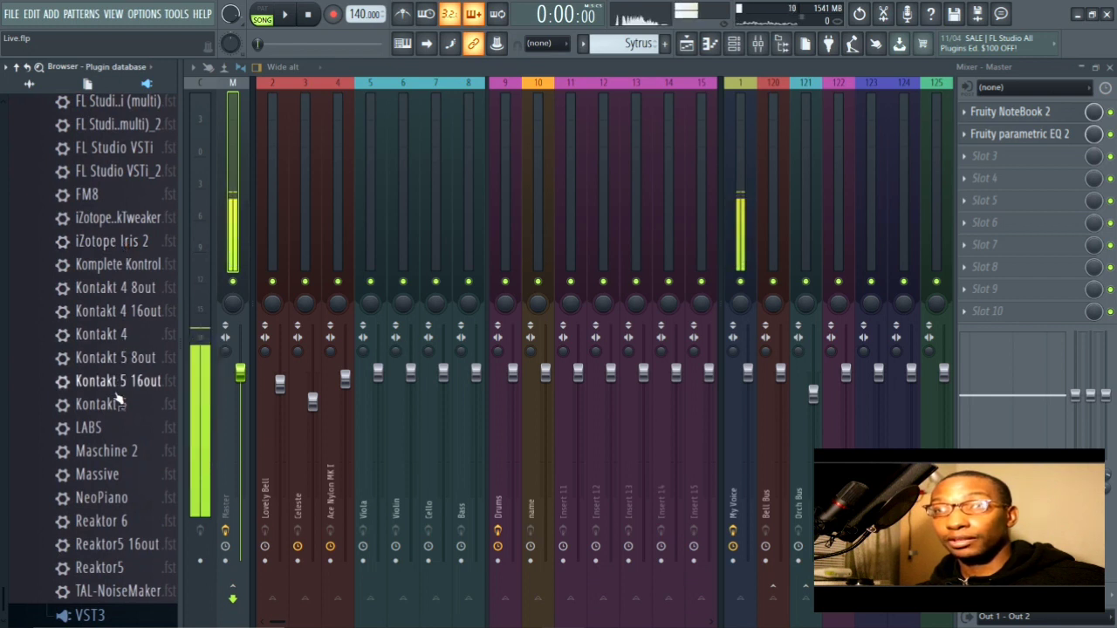
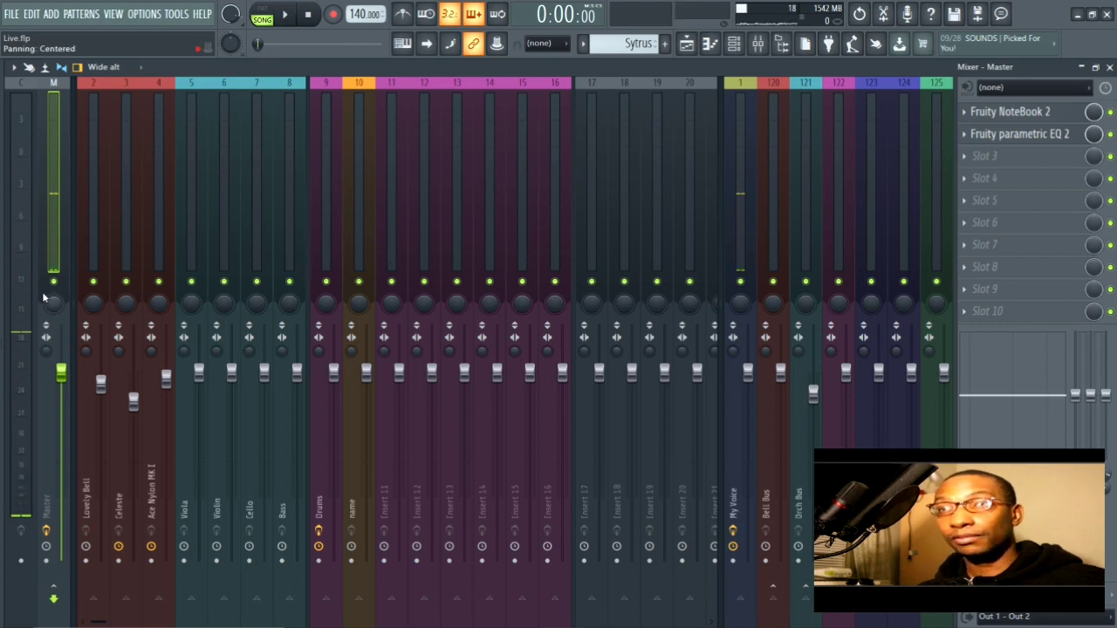
# - Close the mixer and check the browser's installed plugin list again
pyautogui.click(2, 288)
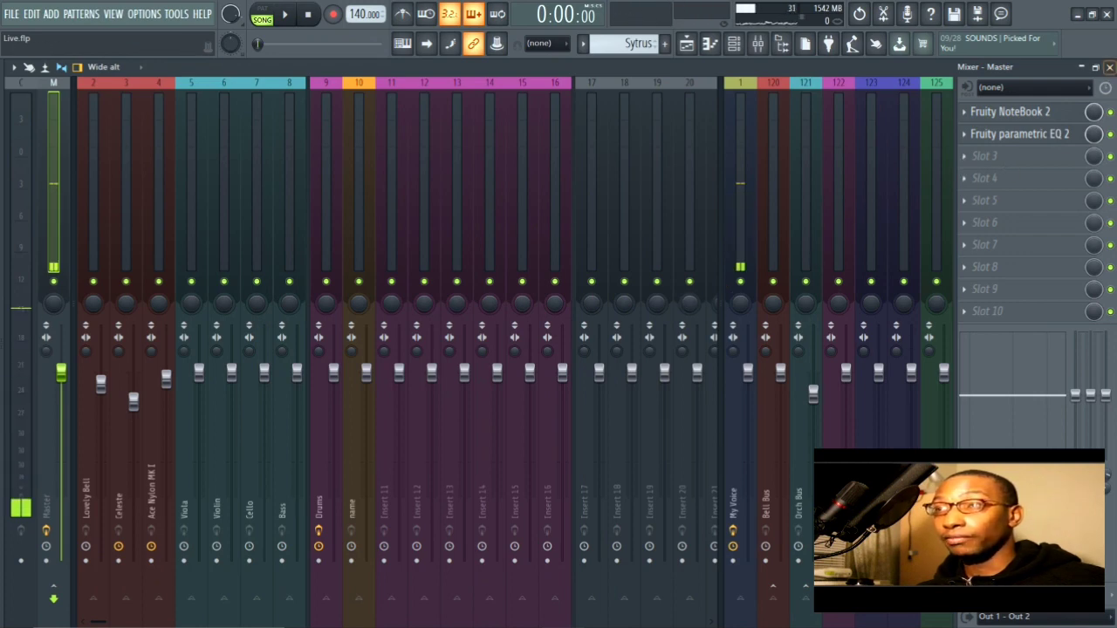
pyautogui.click(1109, 67)
pyautogui.click(2, 339)
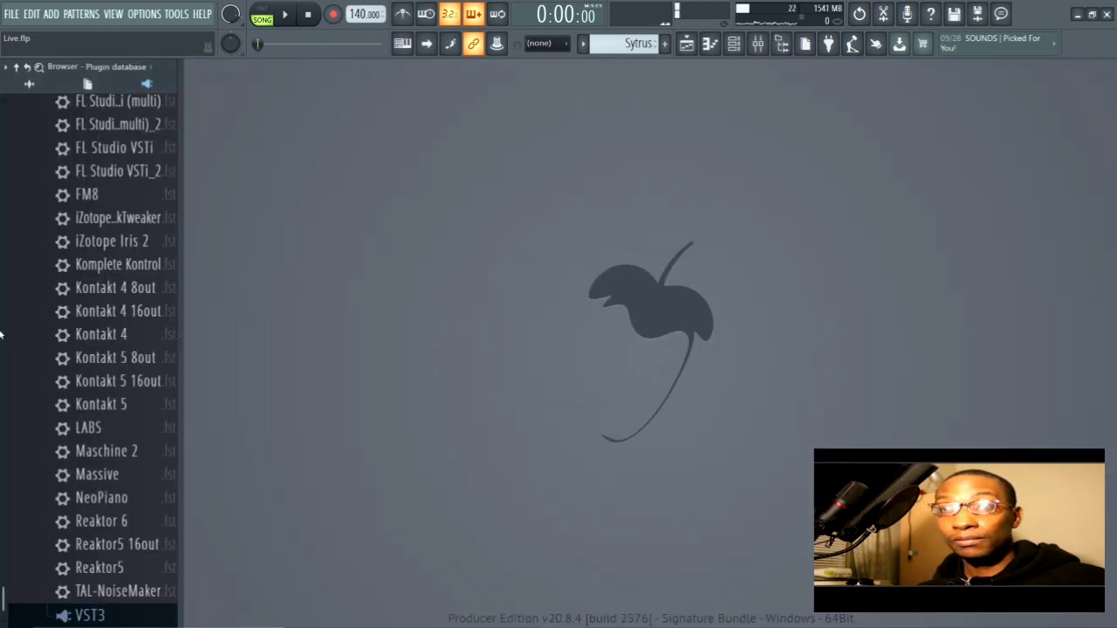
pyautogui.scroll(5, 42, 329)
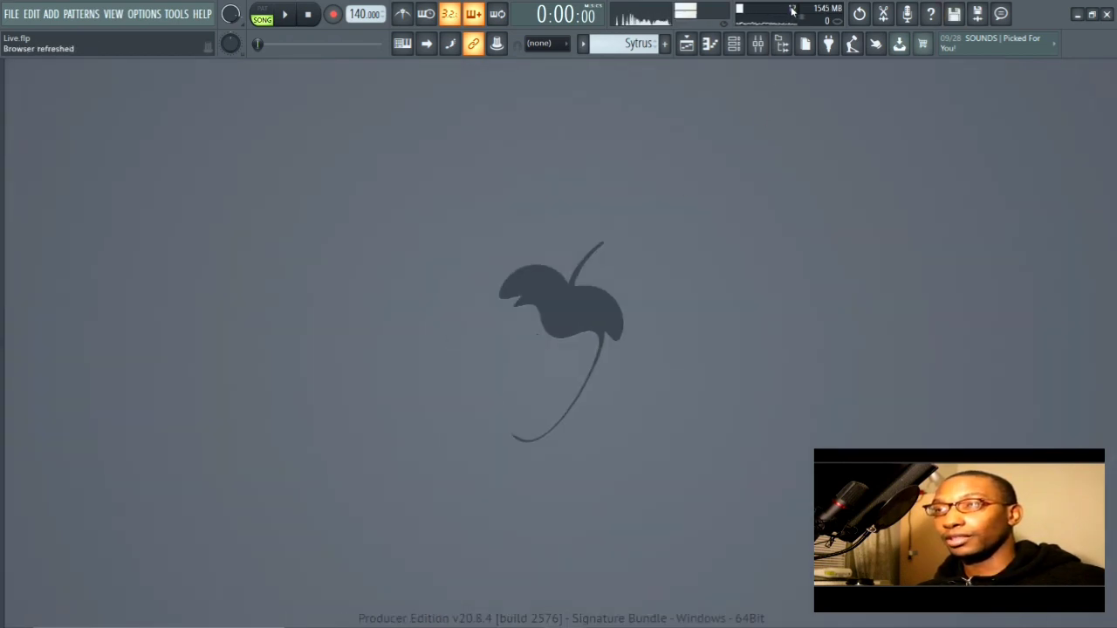
# - Compare the CPU load with the mixer repeatedly shown and hidden, leaving it closed
pyautogui.click(758, 44)
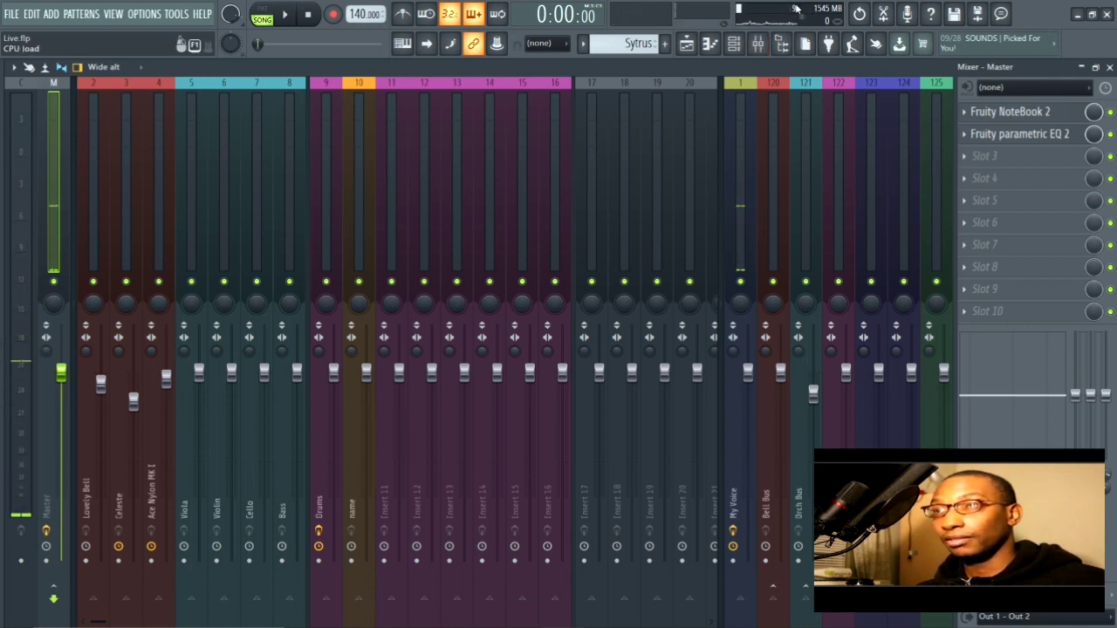
pyautogui.click(1108, 68)
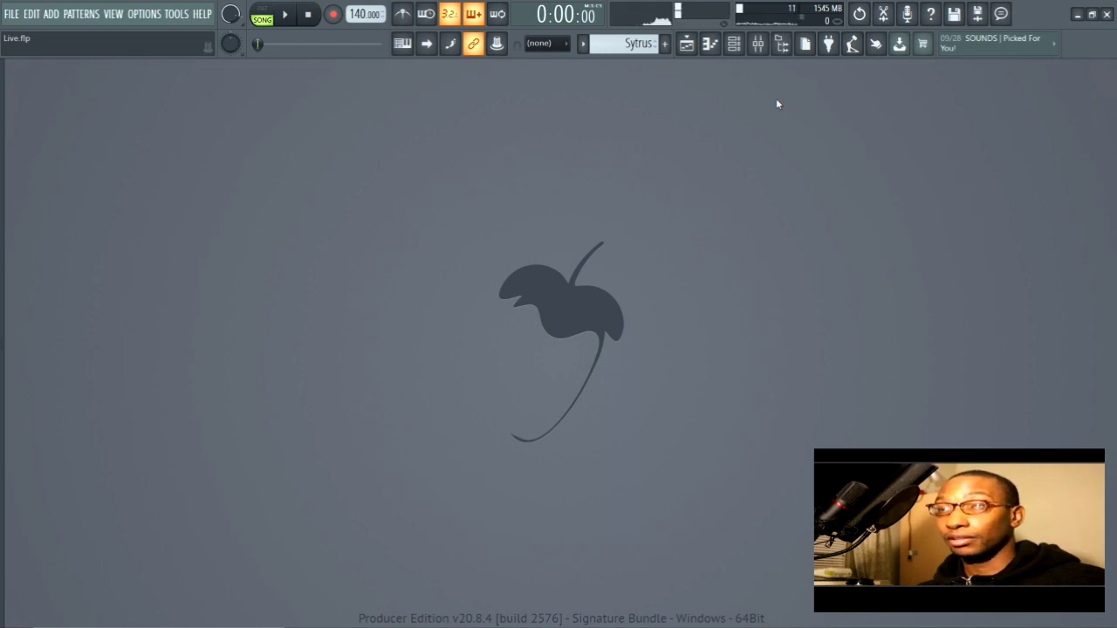
pyautogui.click(759, 46)
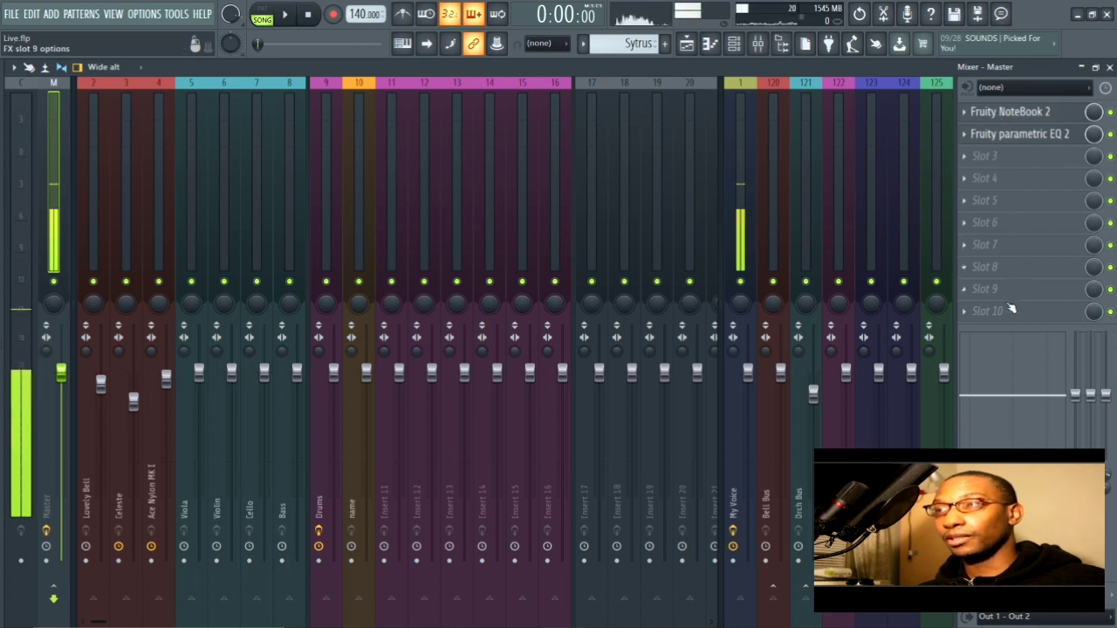
pyautogui.click(1109, 68)
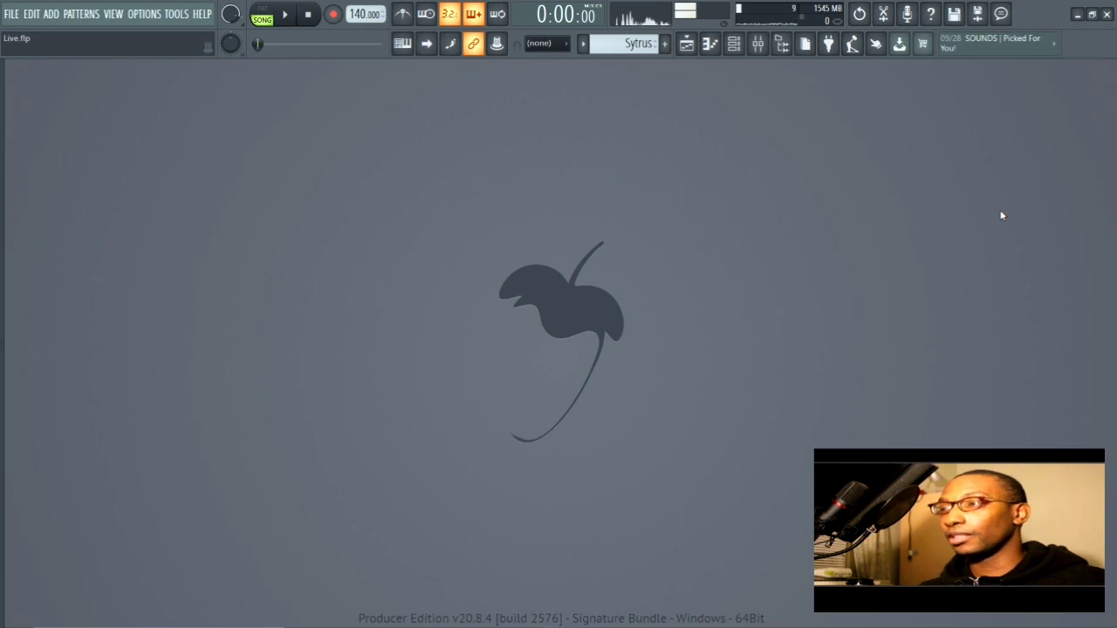
pyautogui.click(765, 50)
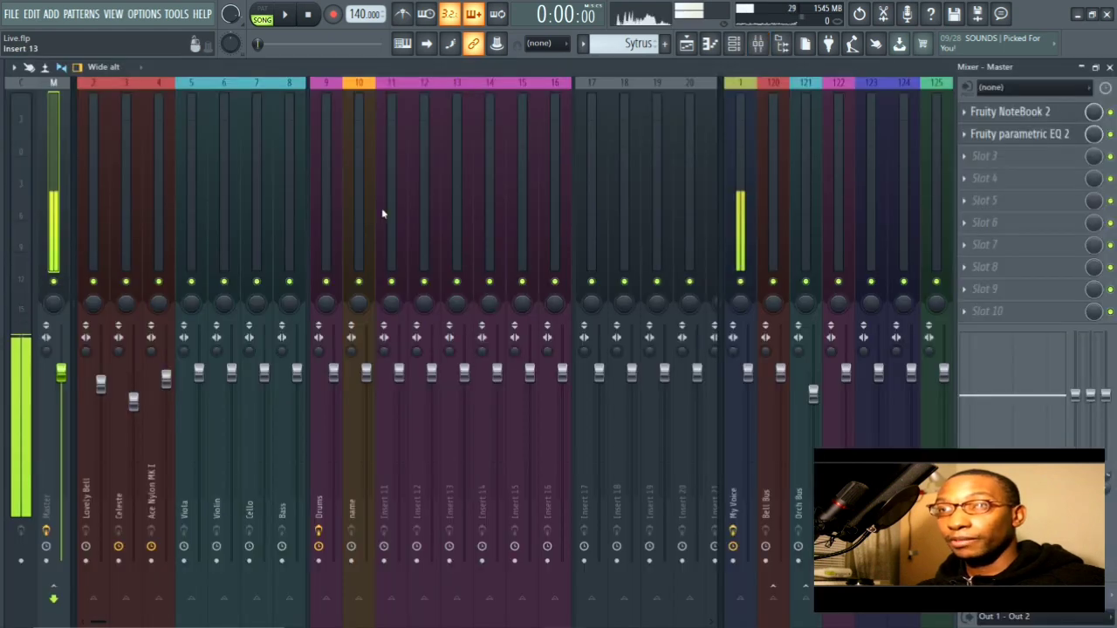
pyautogui.click(1108, 68)
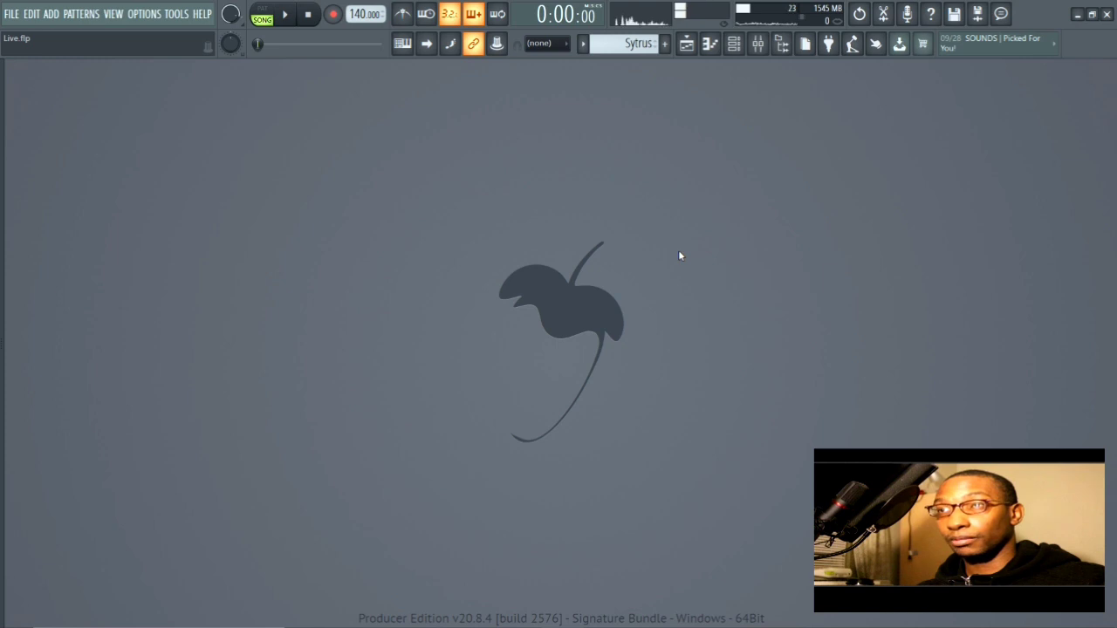
# - Show the channel rack, review the plugin options of the name channel's Sytrus without changing any, and close its editor
pyautogui.click(735, 47)
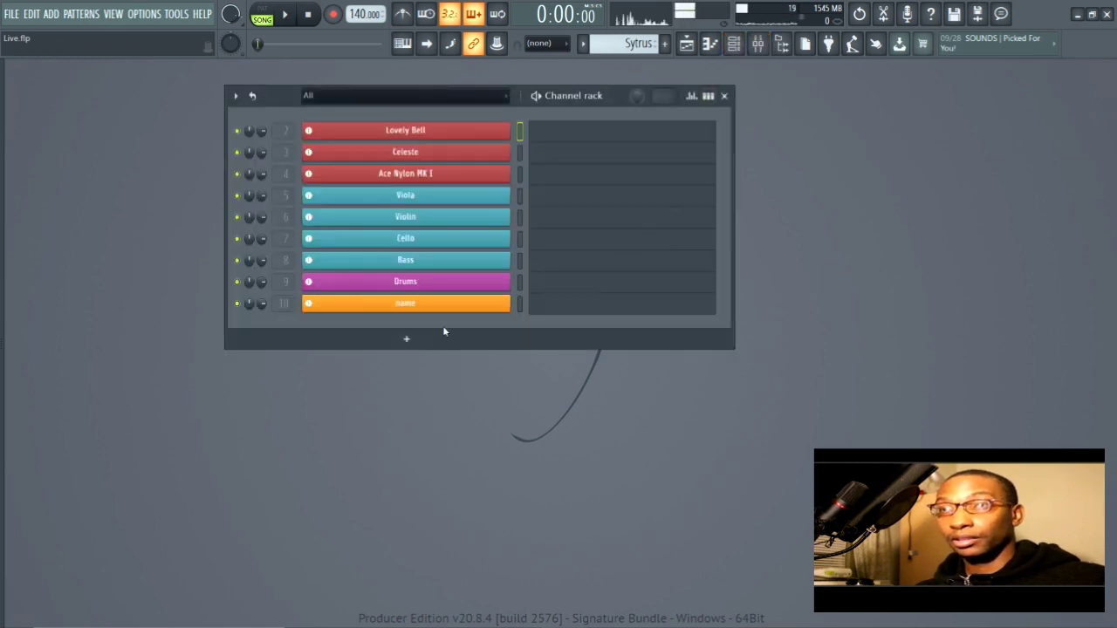
pyautogui.click(414, 305)
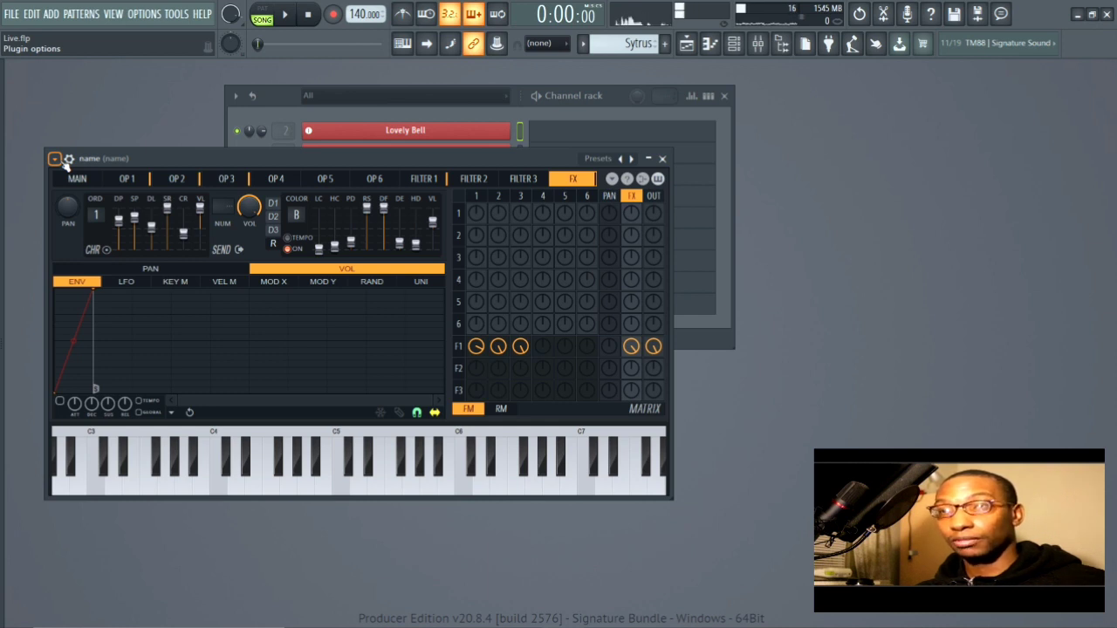
pyautogui.moveTo(64, 164); pyautogui.dragTo(174, 177)
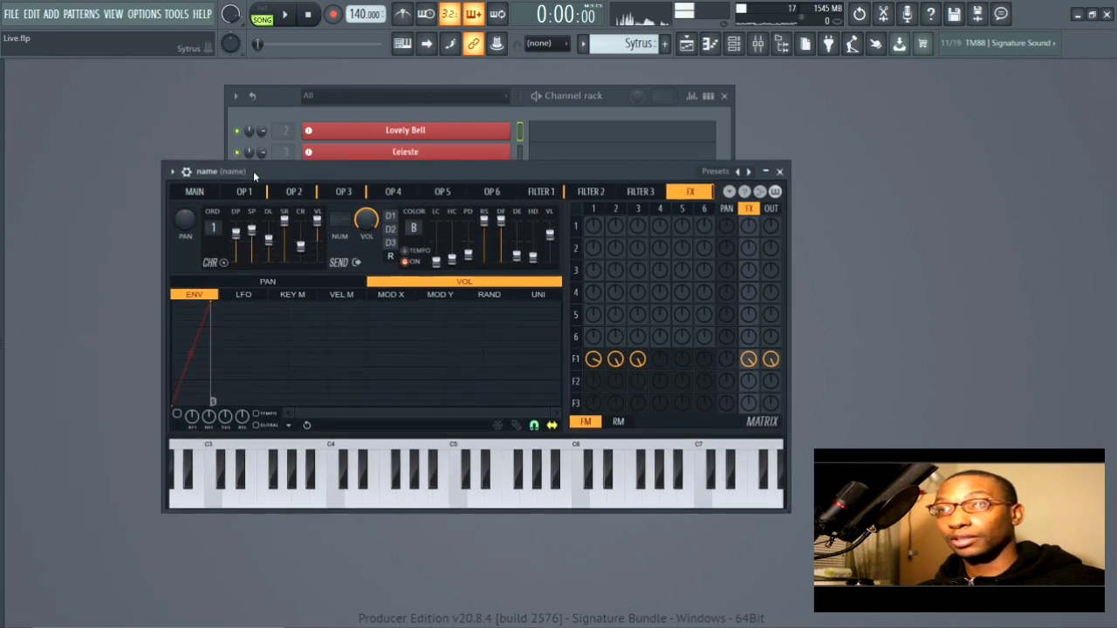
pyautogui.click(173, 172)
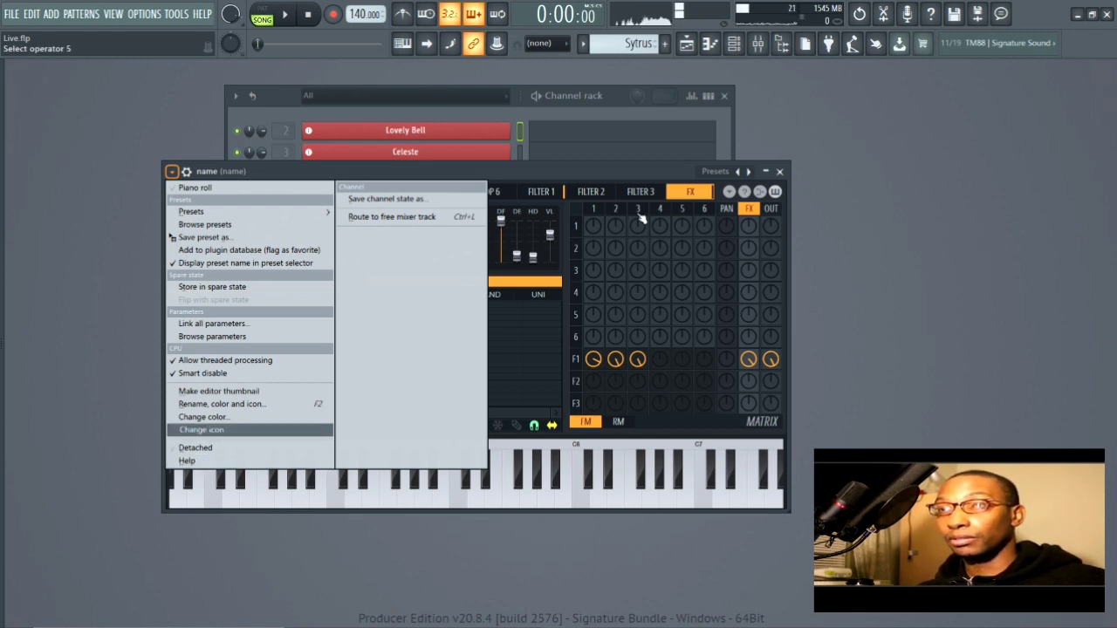
pyautogui.click(649, 171)
pyautogui.moveTo(646, 174); pyautogui.dragTo(678, 165)
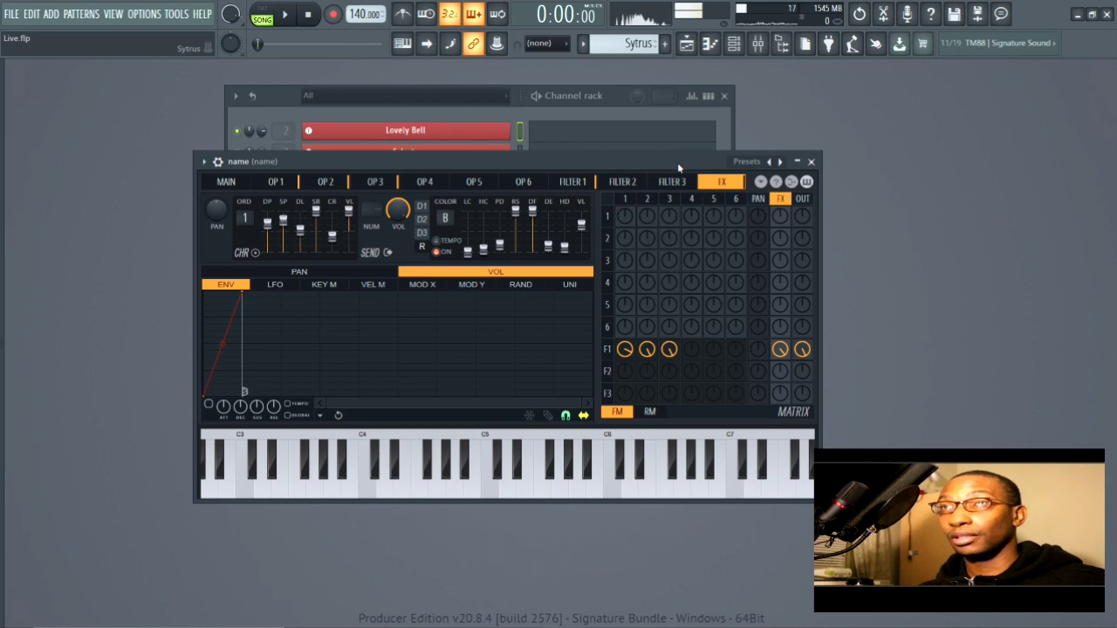
pyautogui.click(810, 160)
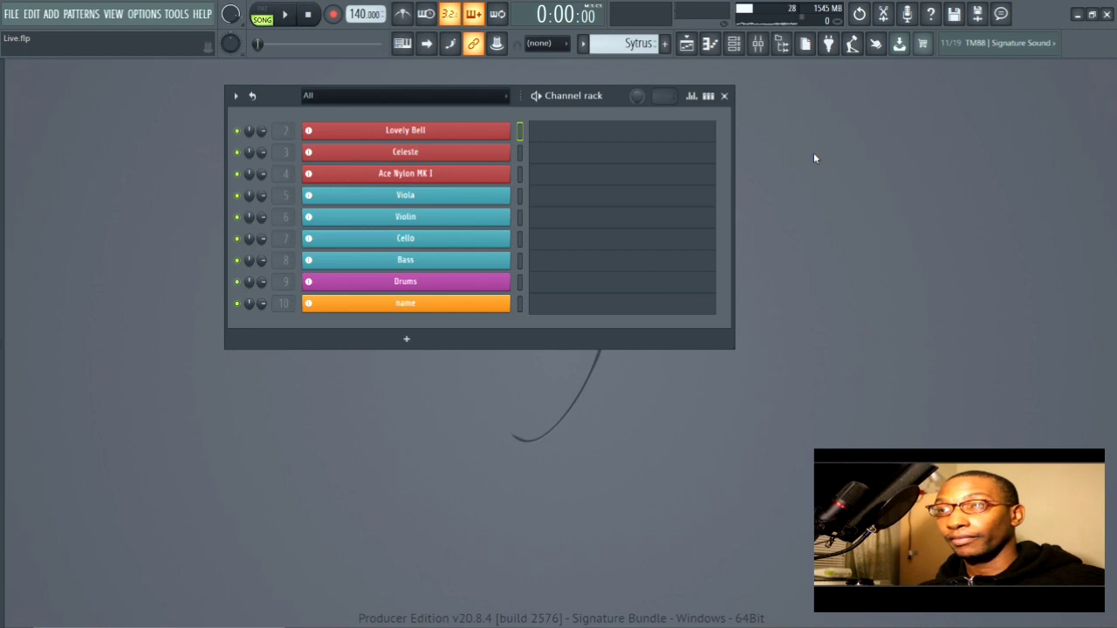
# - Bring up the Lovely Bell channel's Sytrus editor and browse its preset list without loading another preset
pyautogui.click(432, 133)
pyautogui.moveTo(709, 165); pyautogui.dragTo(608, 214)
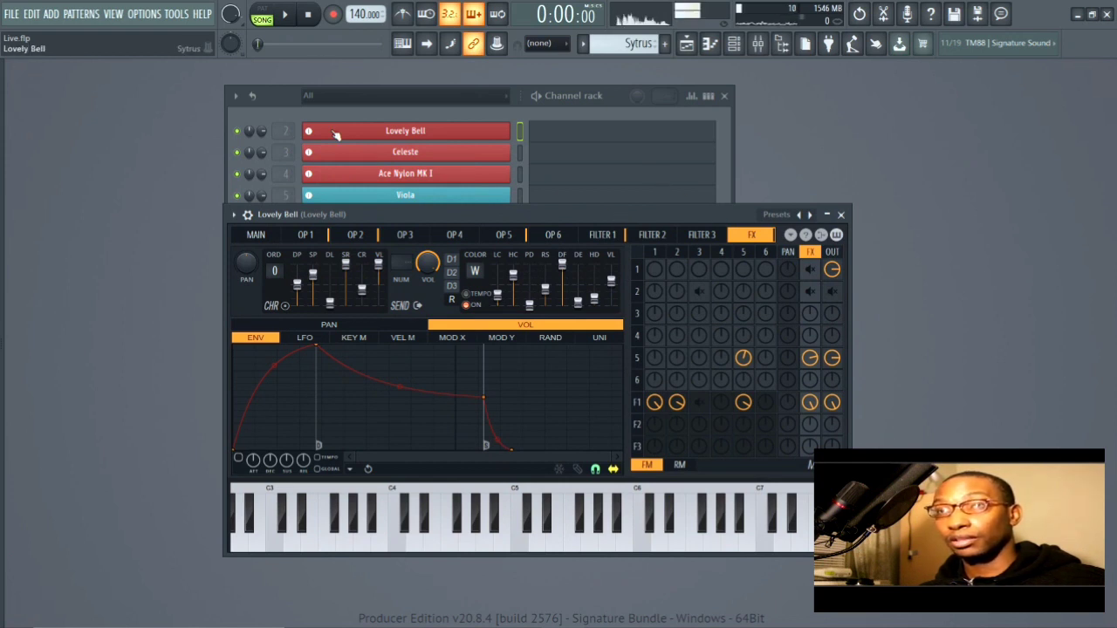
pyautogui.moveTo(686, 218); pyautogui.dragTo(738, 178)
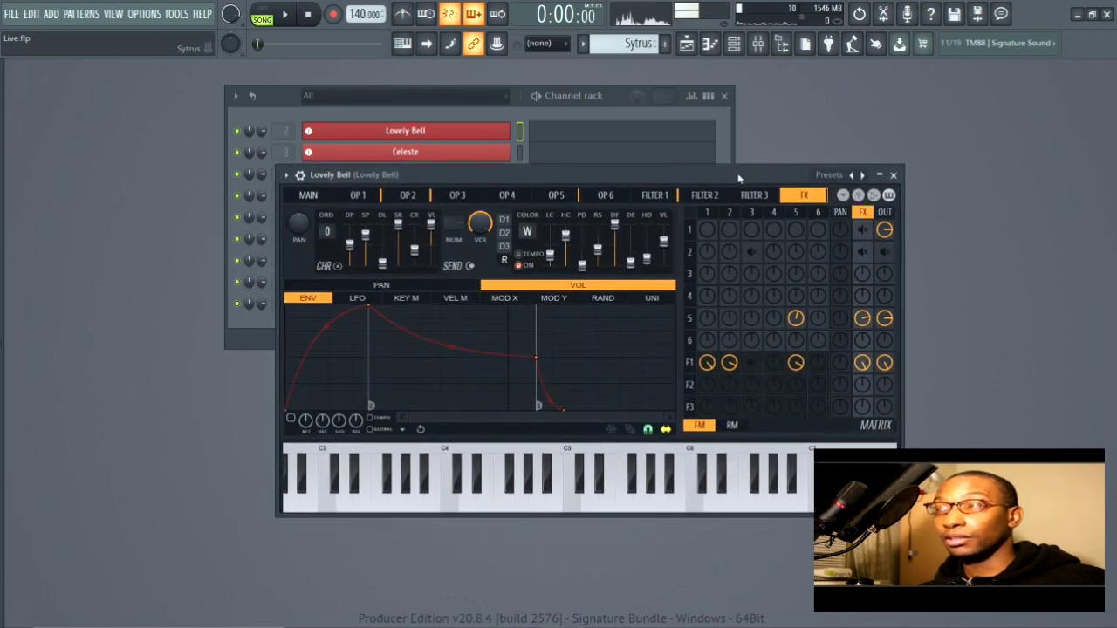
pyautogui.click(286, 176)
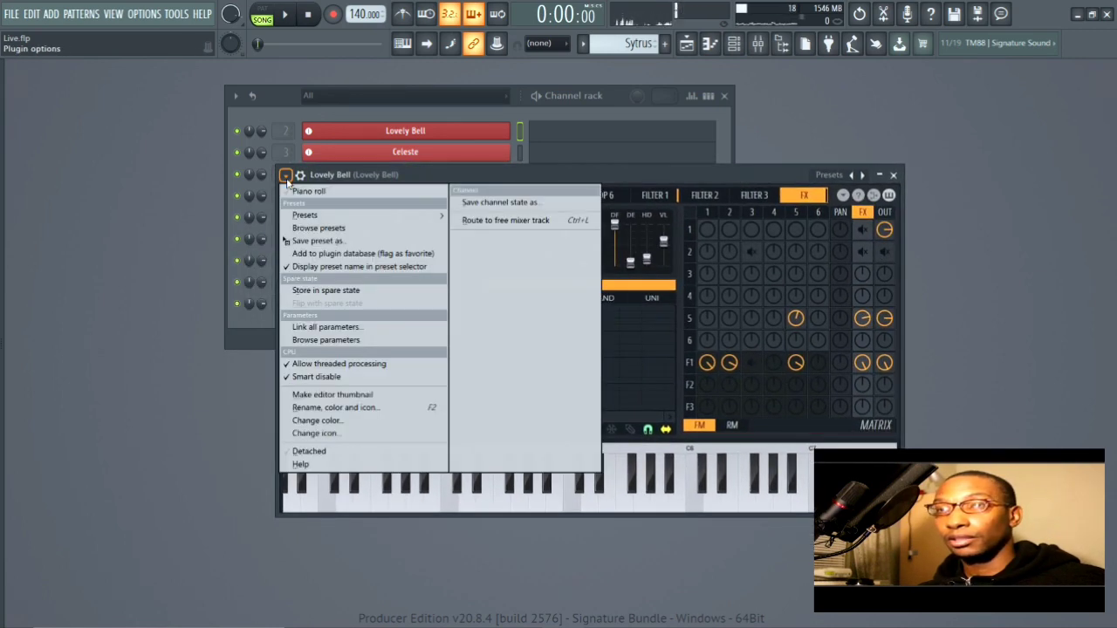
pyautogui.moveTo(305, 215)
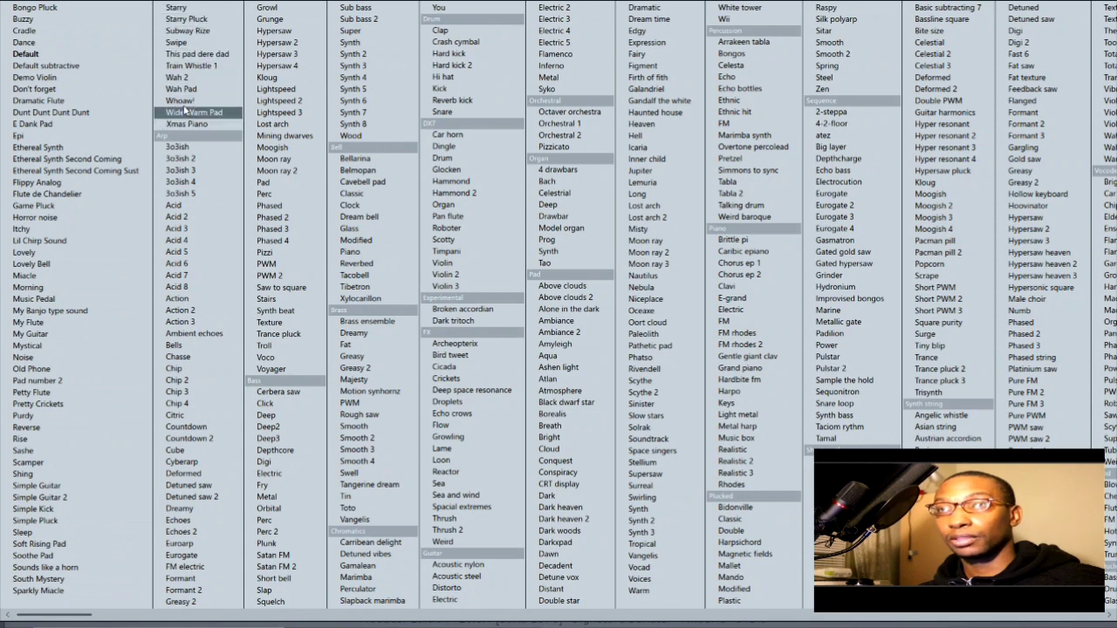
pyautogui.click(137, 3)
pyautogui.rightClick(137, 4)
pyautogui.click(90, 267)
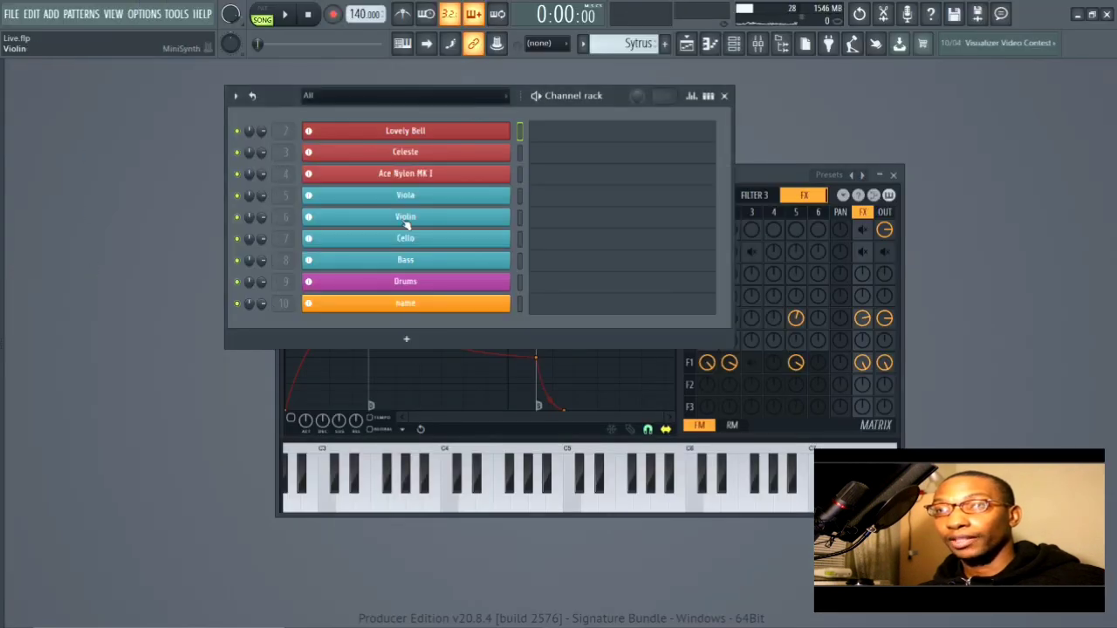
# - Look through the recent and favourite presets in the Celeste channel's FLEX instrument, then close its editor
pyautogui.click(485, 153)
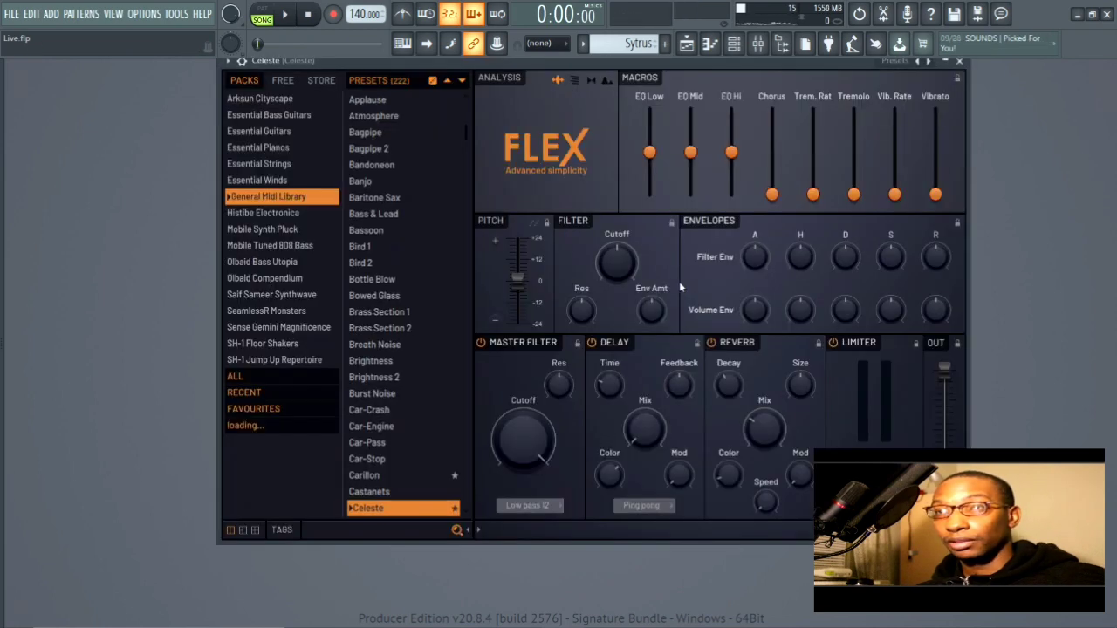
pyautogui.click(234, 392)
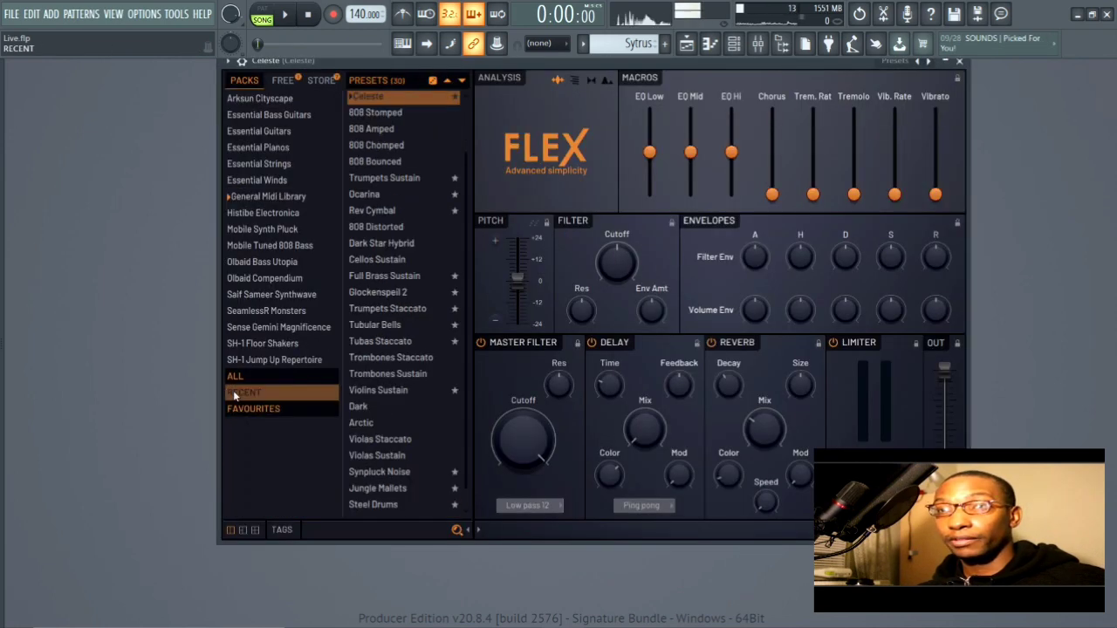
pyautogui.click(242, 409)
pyautogui.scroll(-5, 423, 175)
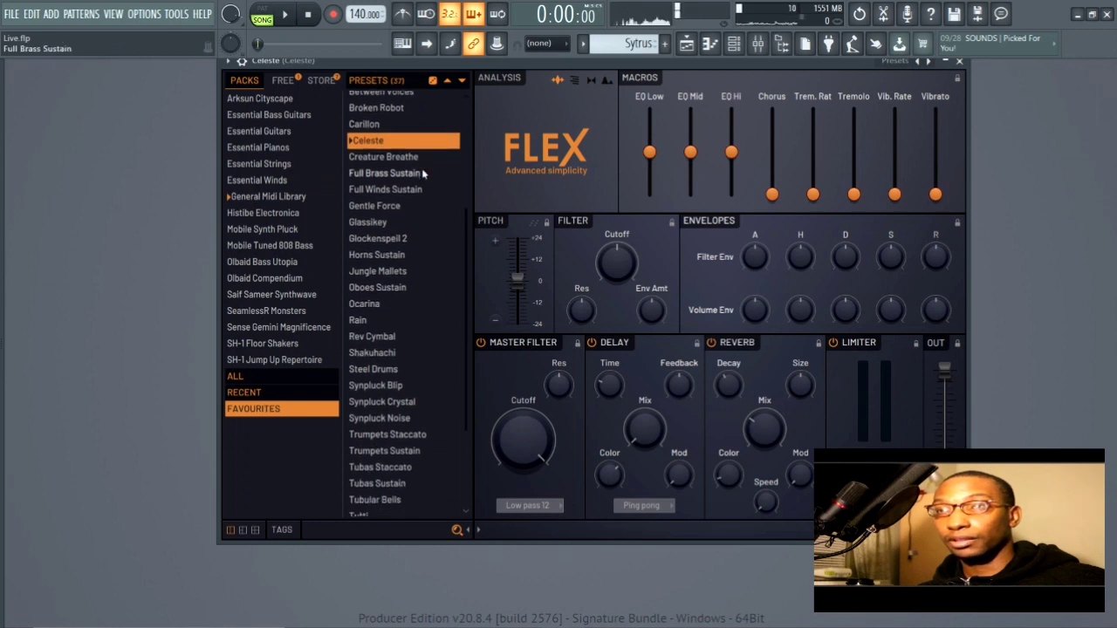
pyautogui.scroll(4, 424, 324)
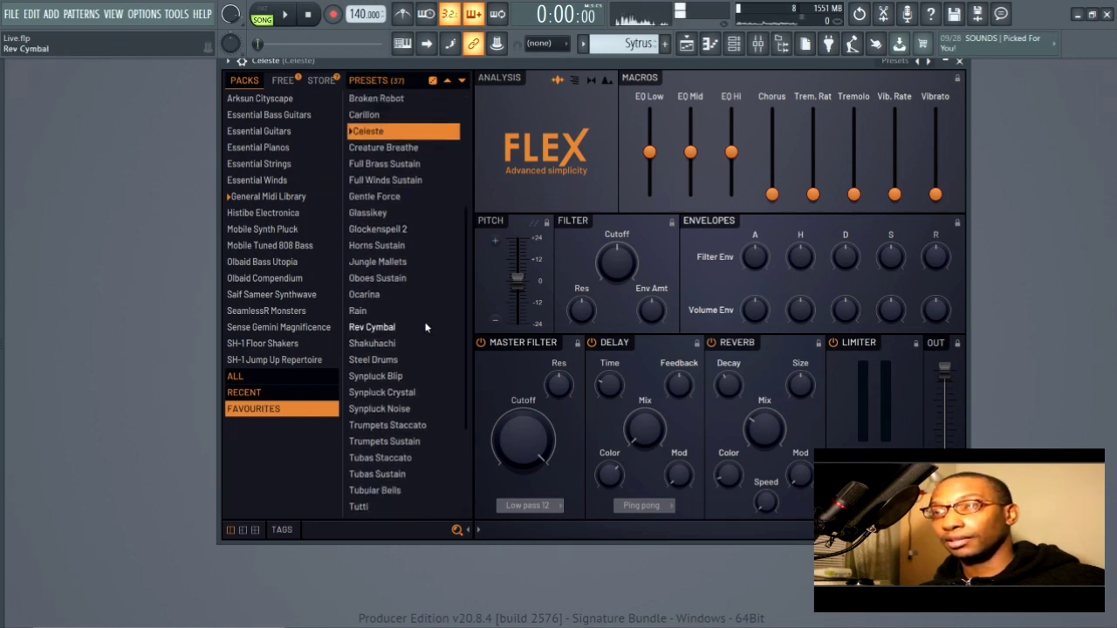
pyautogui.click(959, 62)
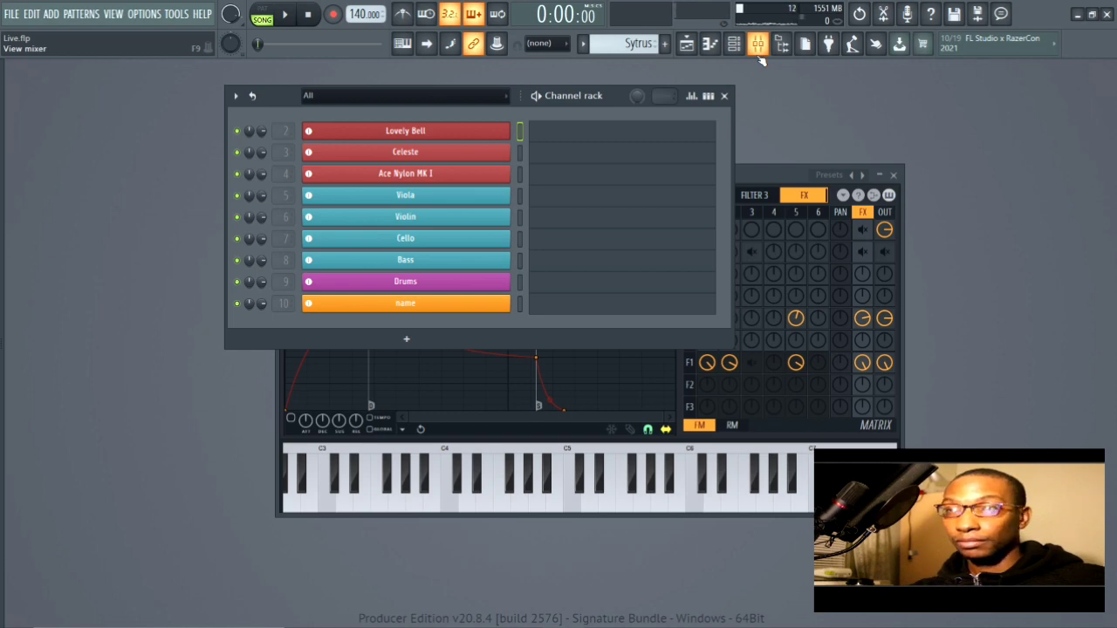
# - Close the channel rack and the Lovely Bell editor, and reopen the mixer
pyautogui.click(723, 95)
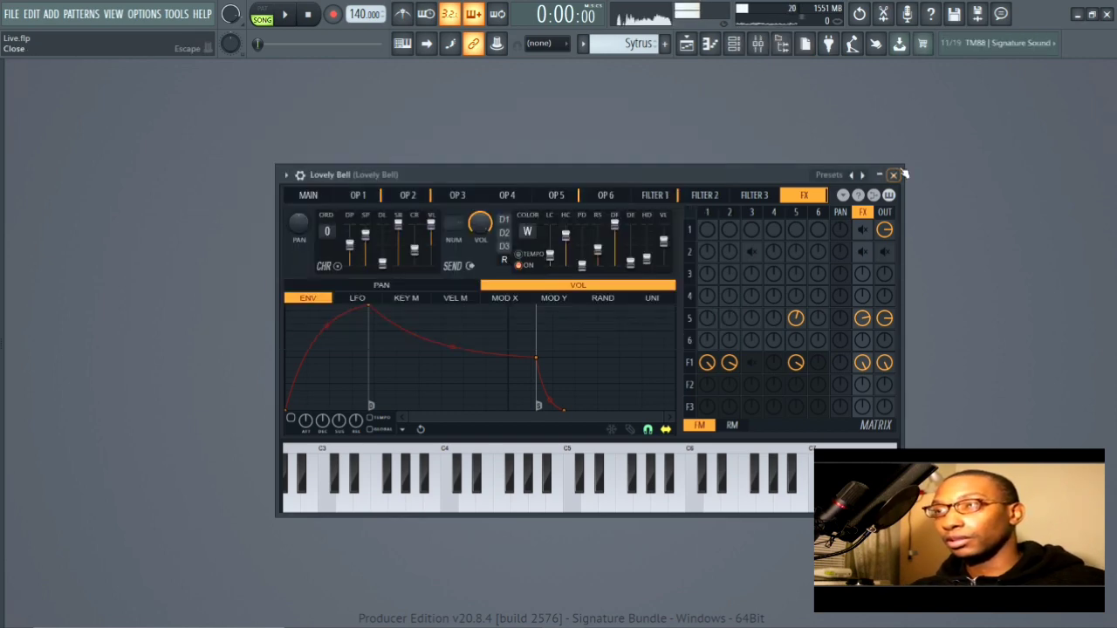
pyautogui.click(894, 174)
pyautogui.click(757, 44)
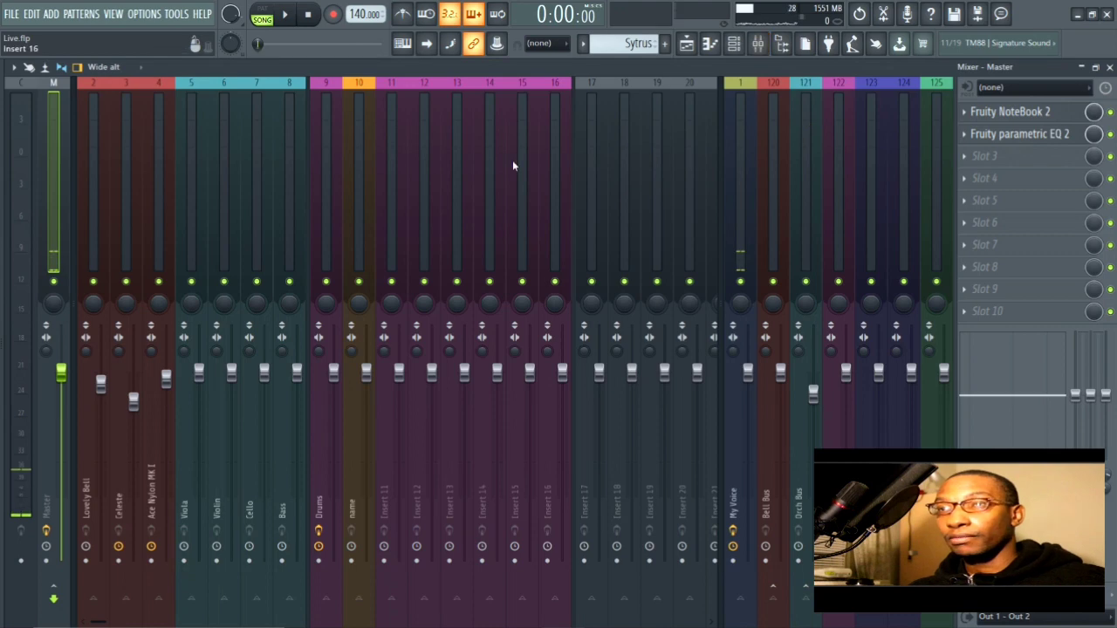
# - Open the full effect plugin selection for Insert 15's first effect slot and scan the available plugins
pyautogui.click(533, 125)
pyautogui.click(984, 111)
pyautogui.moveTo(972, 130)
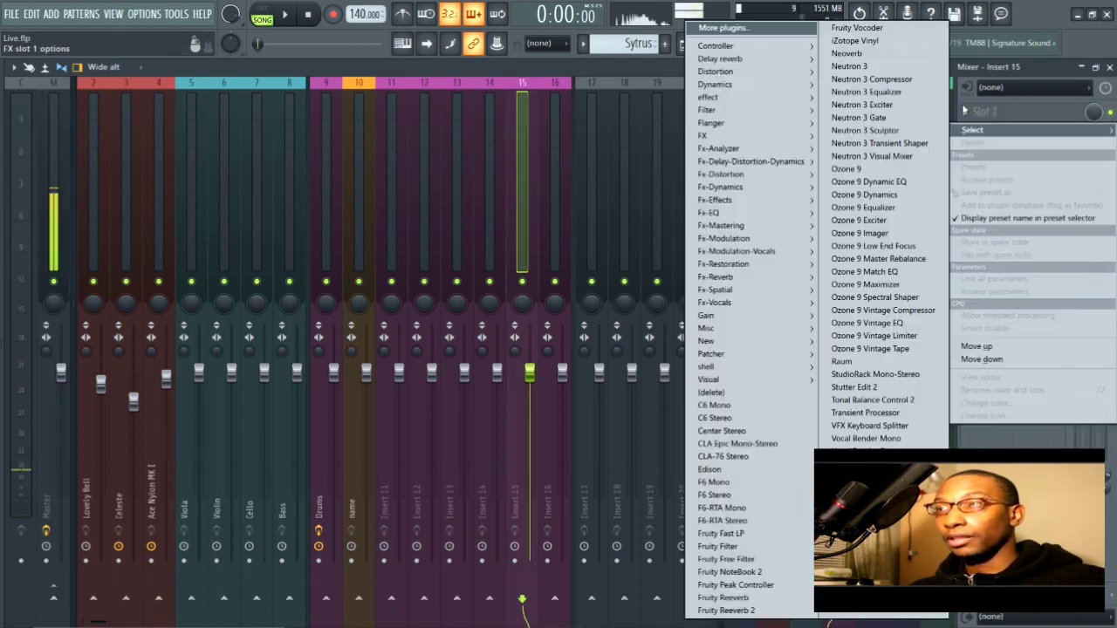
pyautogui.click(752, 29)
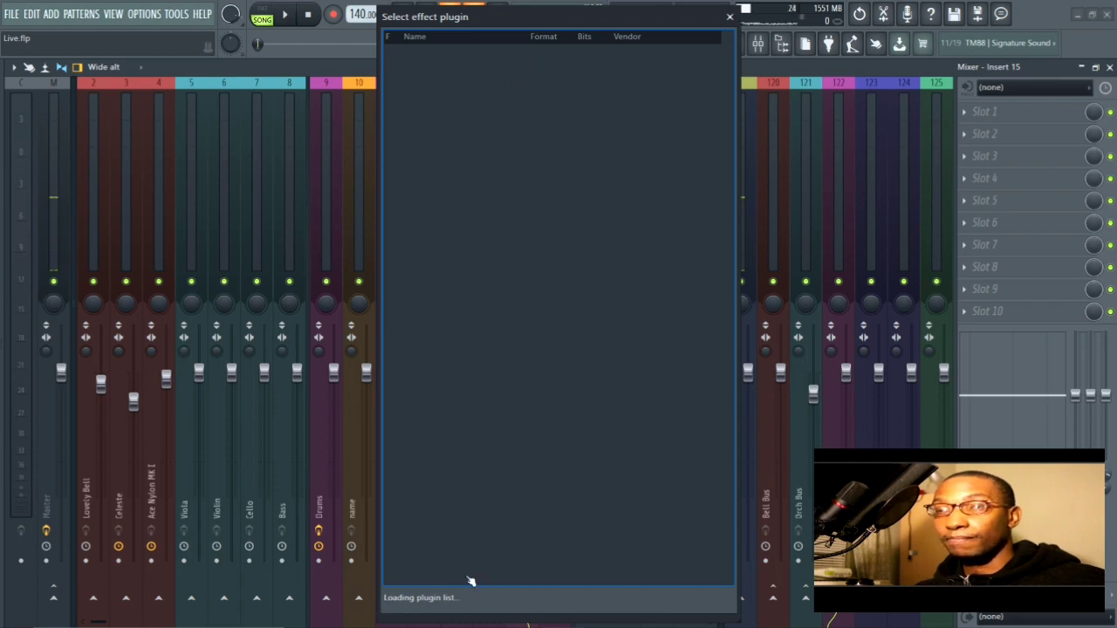
pyautogui.scroll(-15, 528, 99)
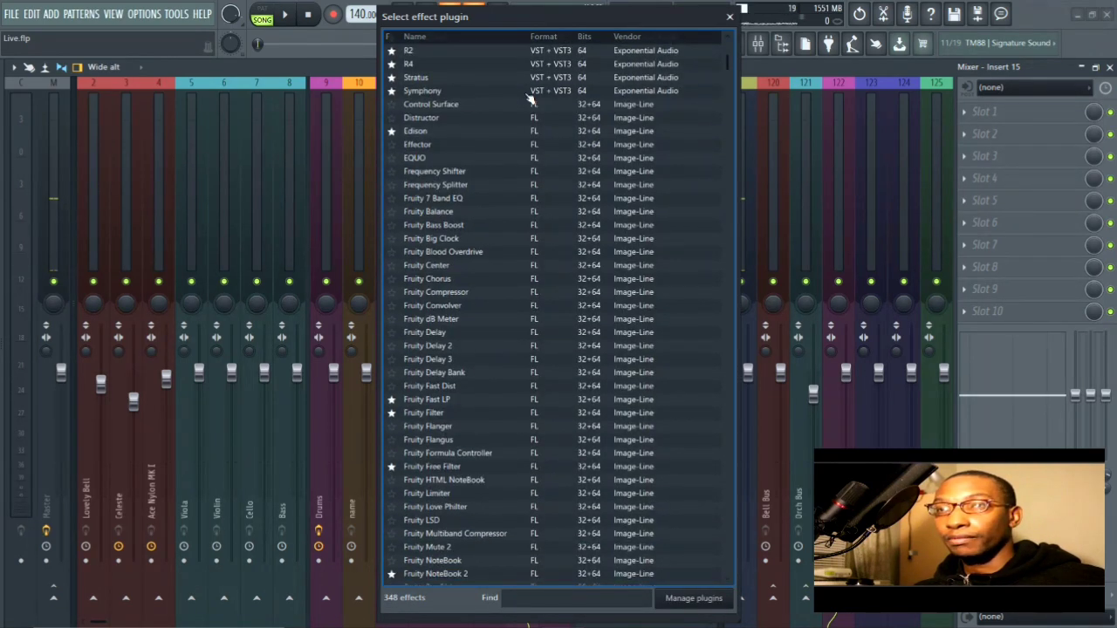
pyautogui.scroll(-13, 530, 135)
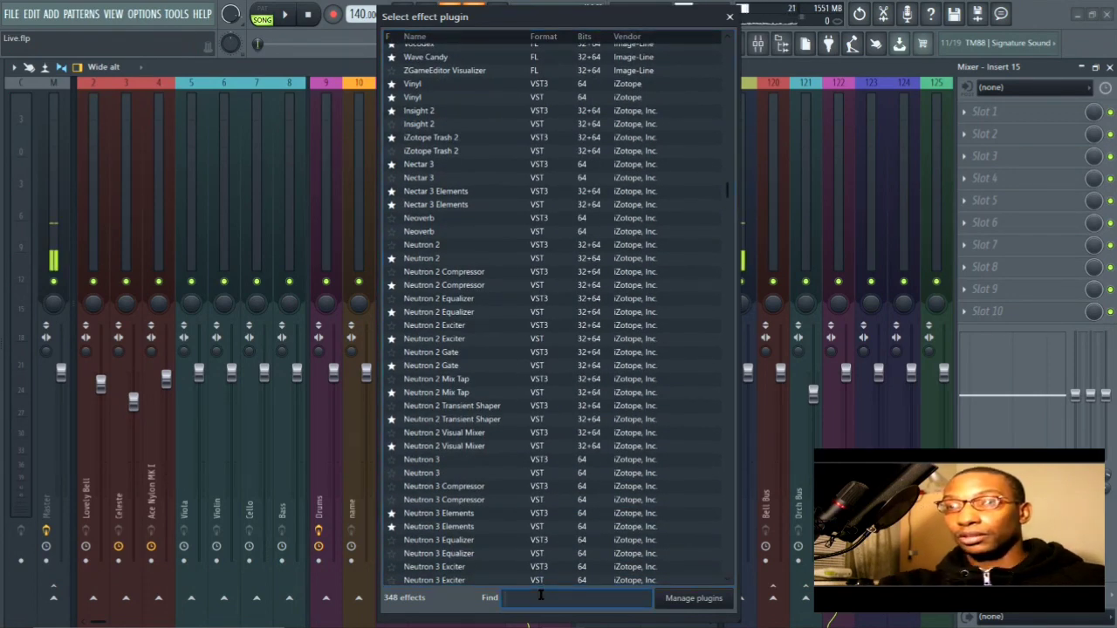
# - Filter the effect plugins by "fruity", look through the matches and highlight Fruity Free Filter
pyautogui.write('fr')
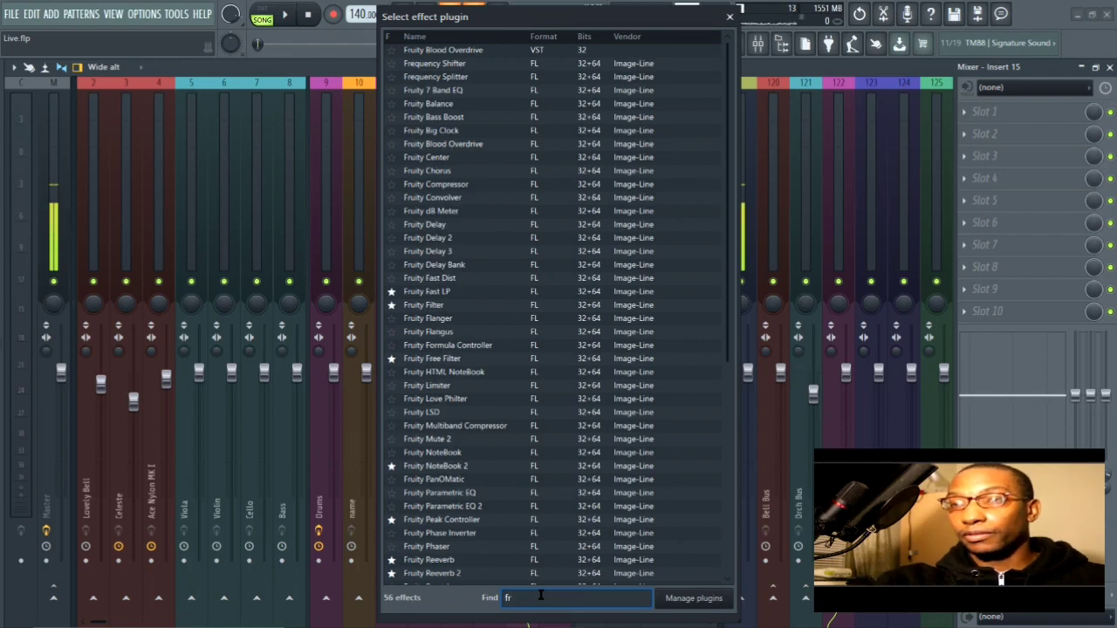
pyautogui.write('uity')
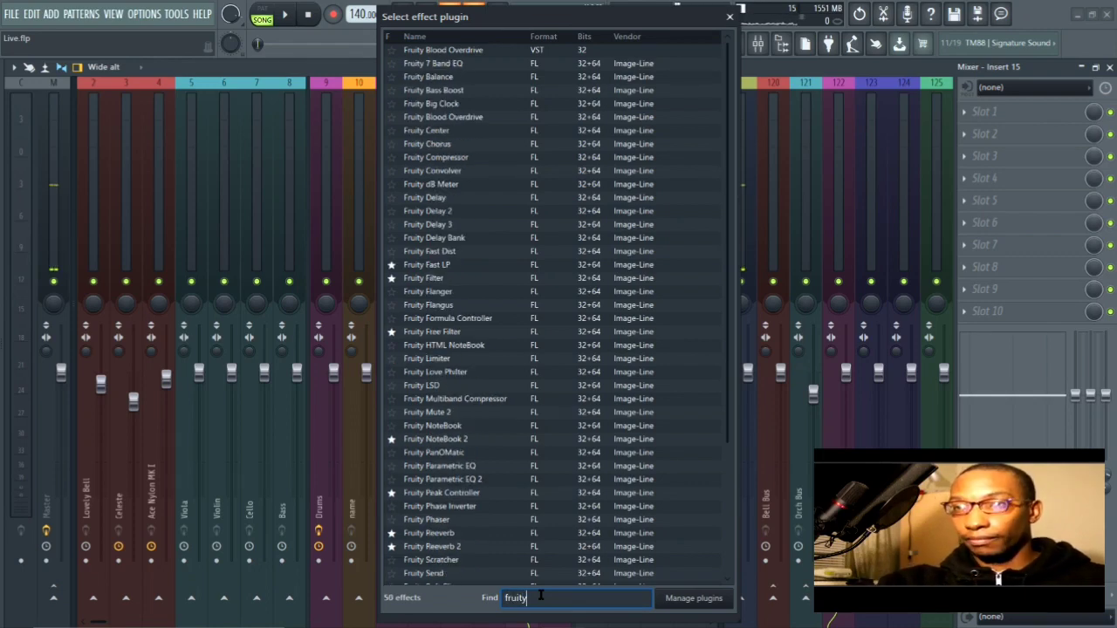
pyautogui.scroll(-3, 553, 428)
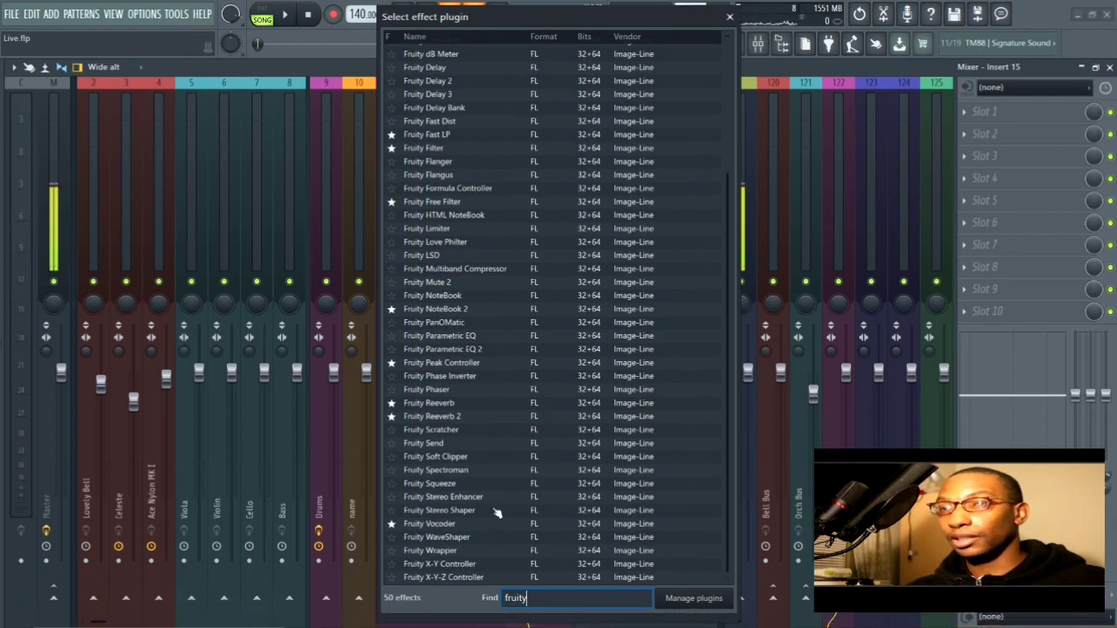
pyautogui.scroll(3, 511, 512)
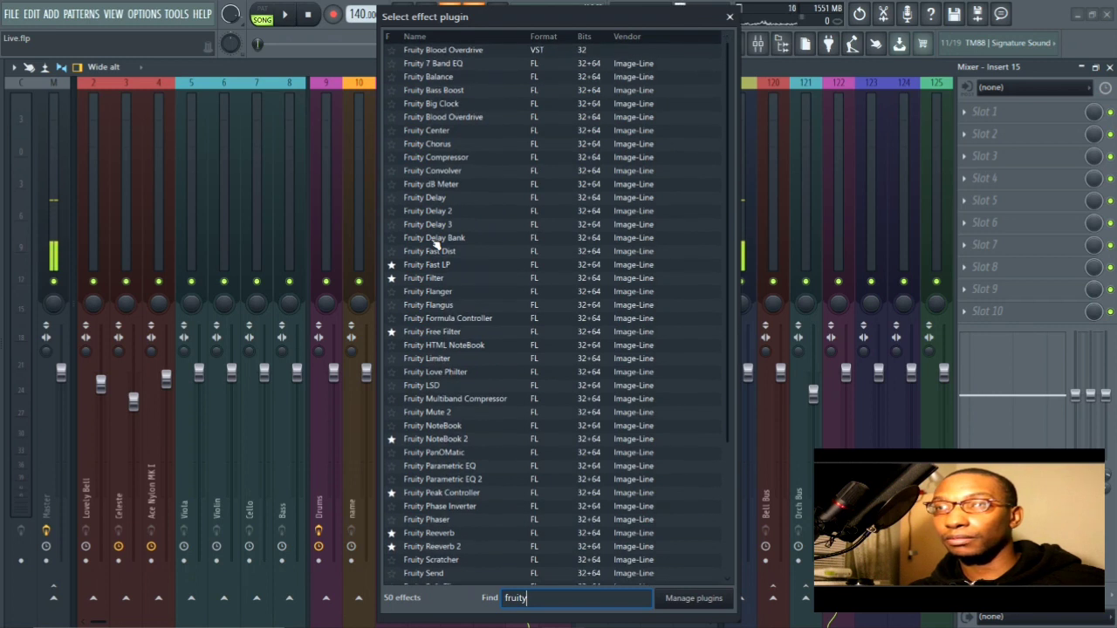
pyautogui.click(441, 330)
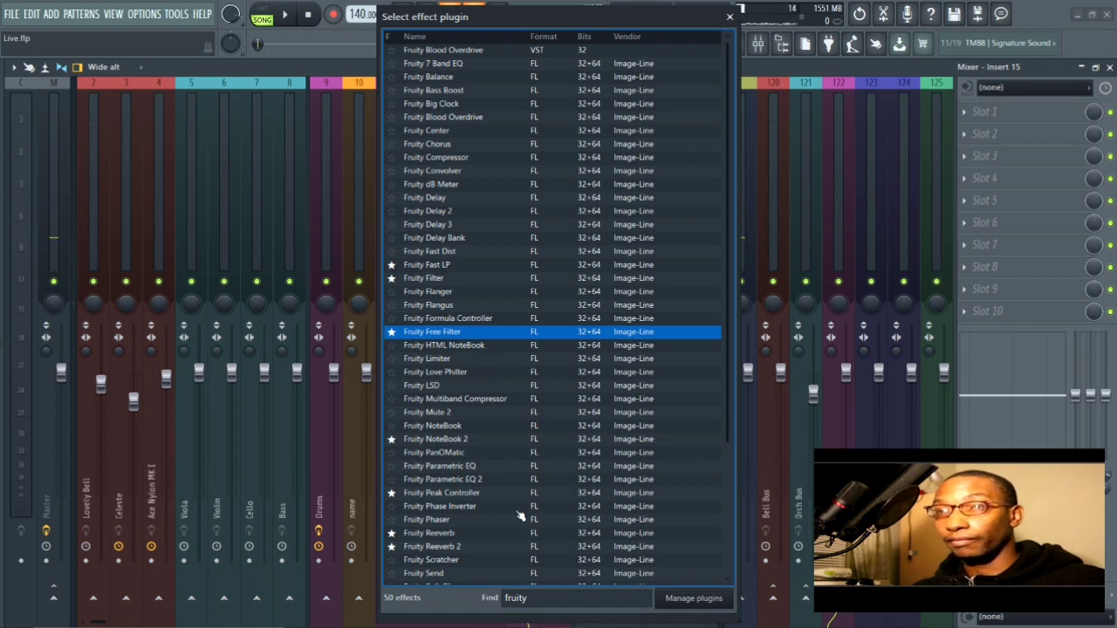
# - Search the effect plugins for "fil" instead, and close the selection without loading anything
pyautogui.doubleClick(515, 598)
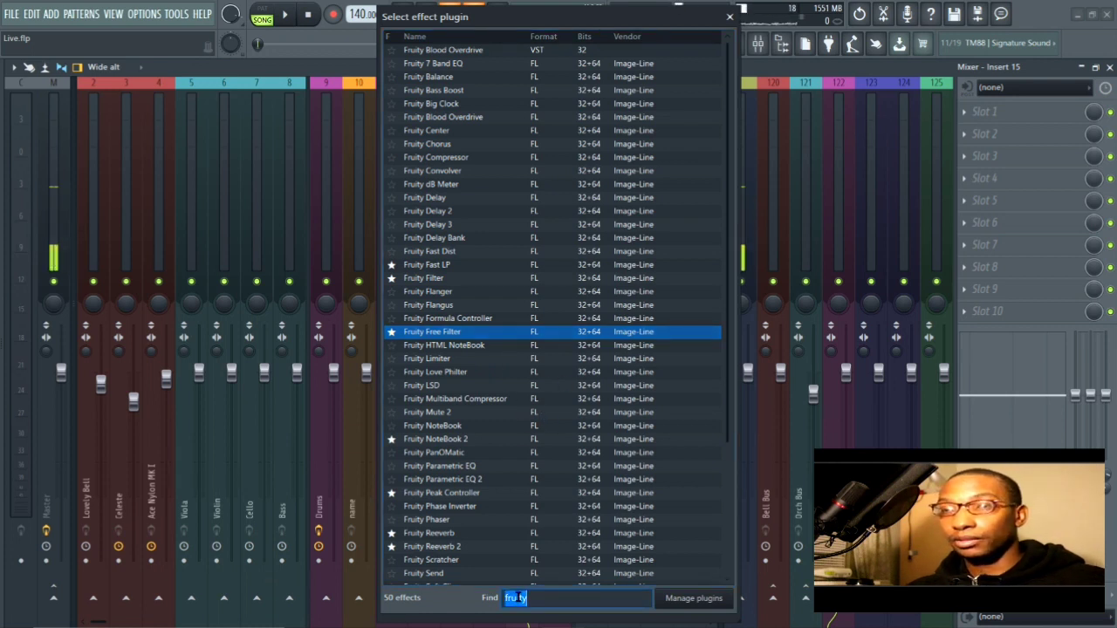
pyautogui.write('fil')
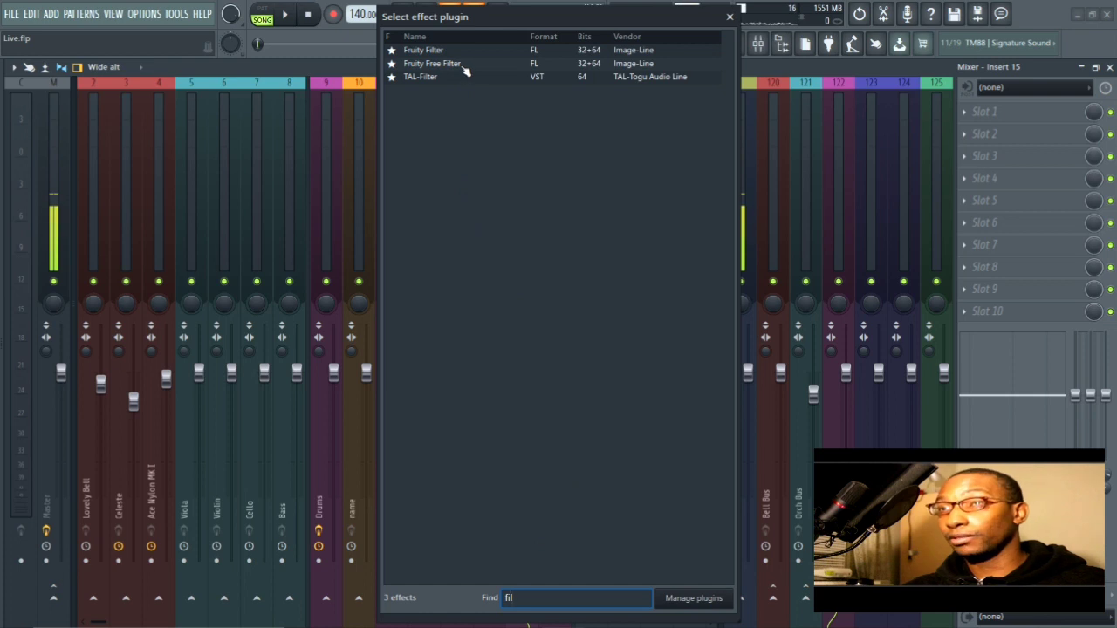
pyautogui.click(729, 17)
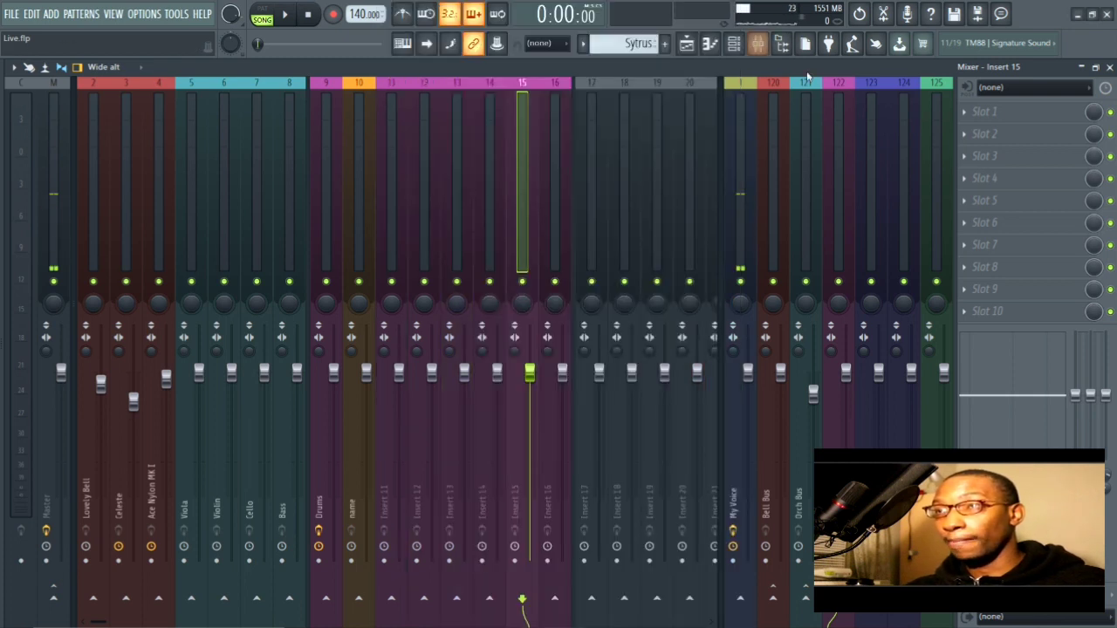
# - Review the categorized favourite effects for Insert 15's first slot, including the Filter group, without loading a plugin
pyautogui.click(970, 114)
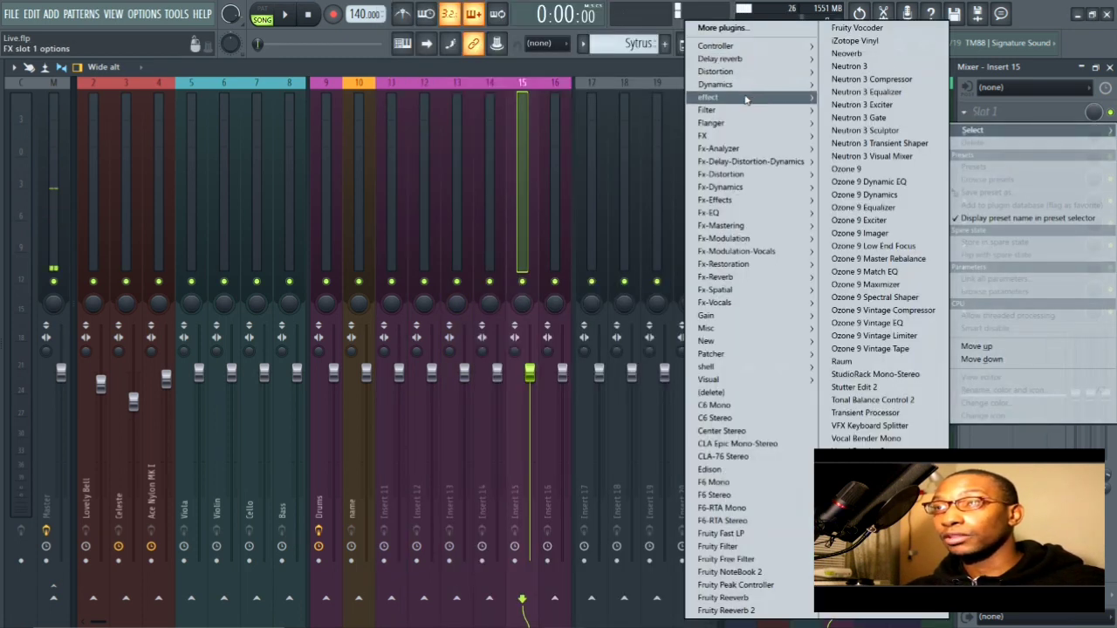
pyautogui.moveTo(741, 112)
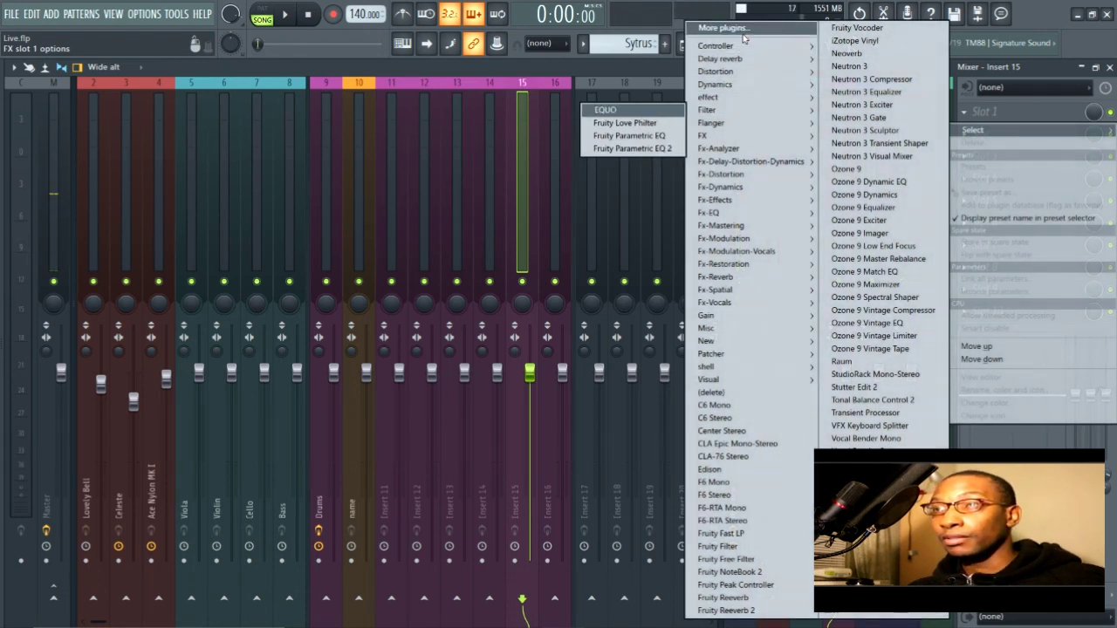
pyautogui.moveTo(722, 60)
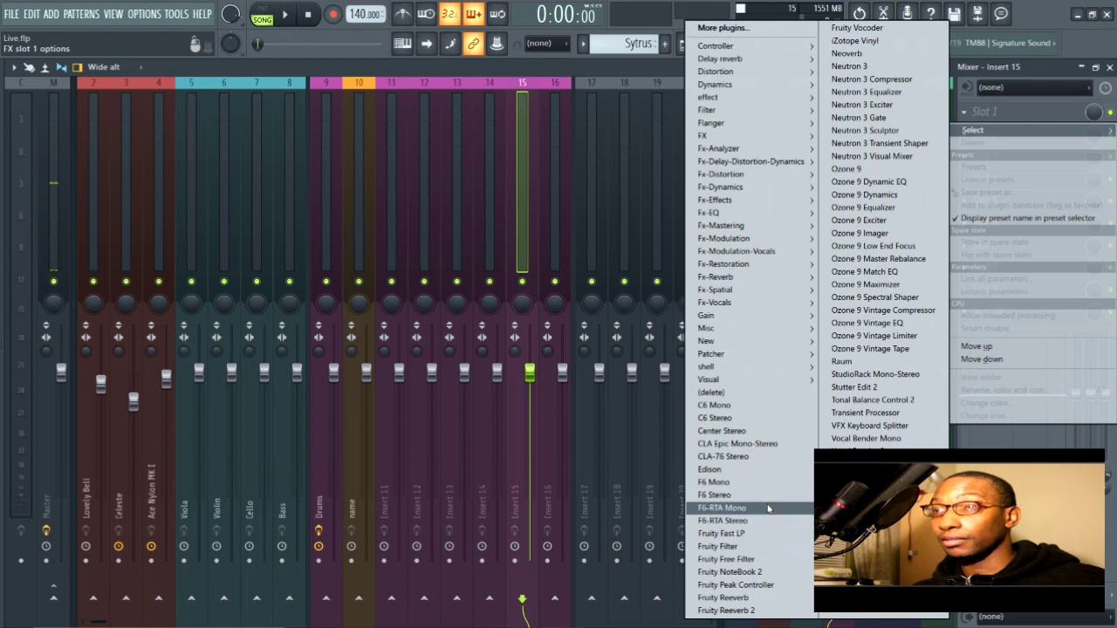
pyautogui.click(444, 125)
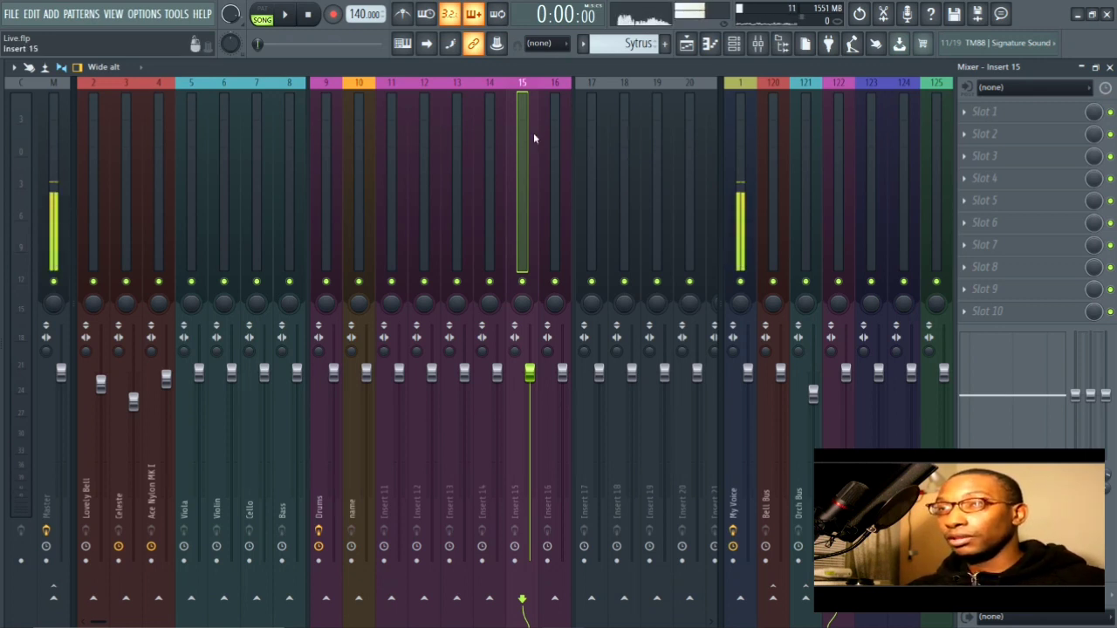
# - Load Fruity Parametric EQ 2 from the Filter category into Insert 16's first effect slot and reposition its editor
pyautogui.click(562, 125)
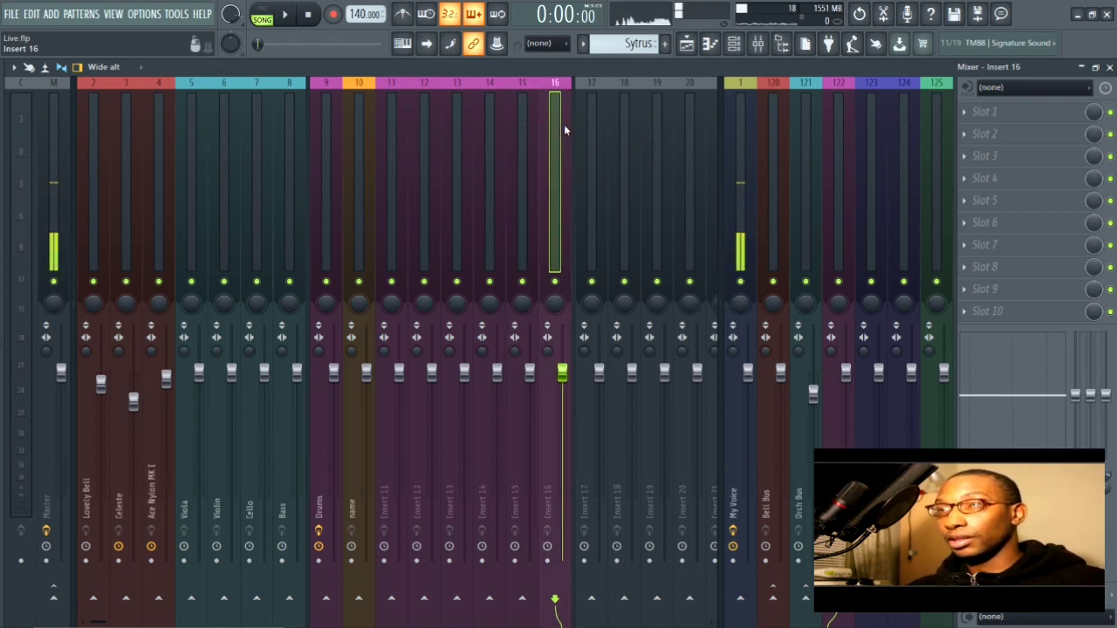
pyautogui.click(984, 111)
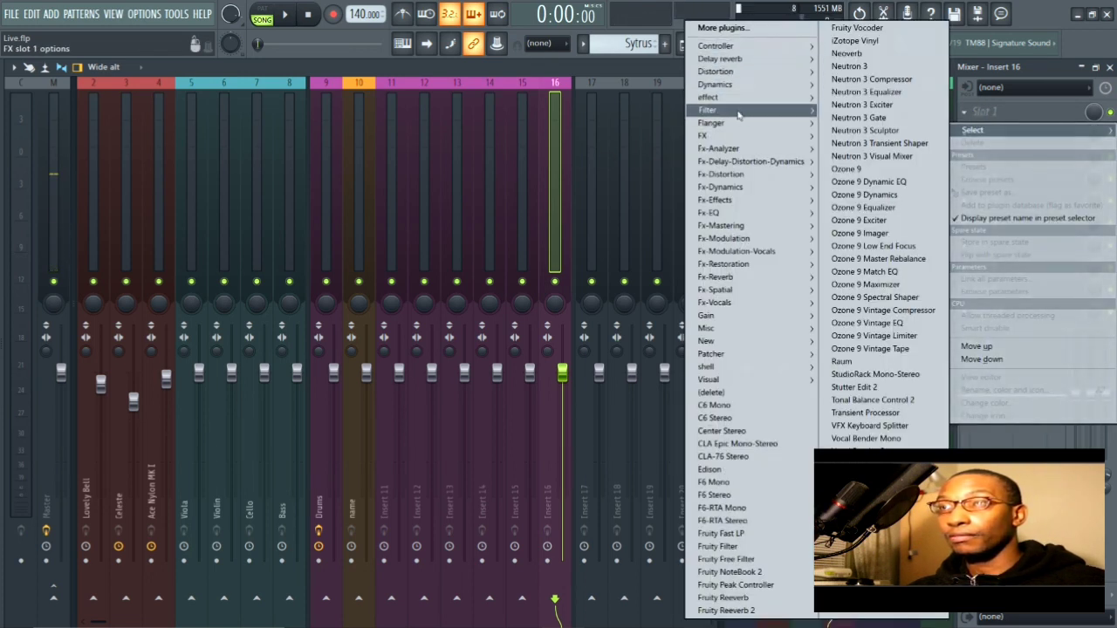
pyautogui.moveTo(708, 110)
pyautogui.click(650, 148)
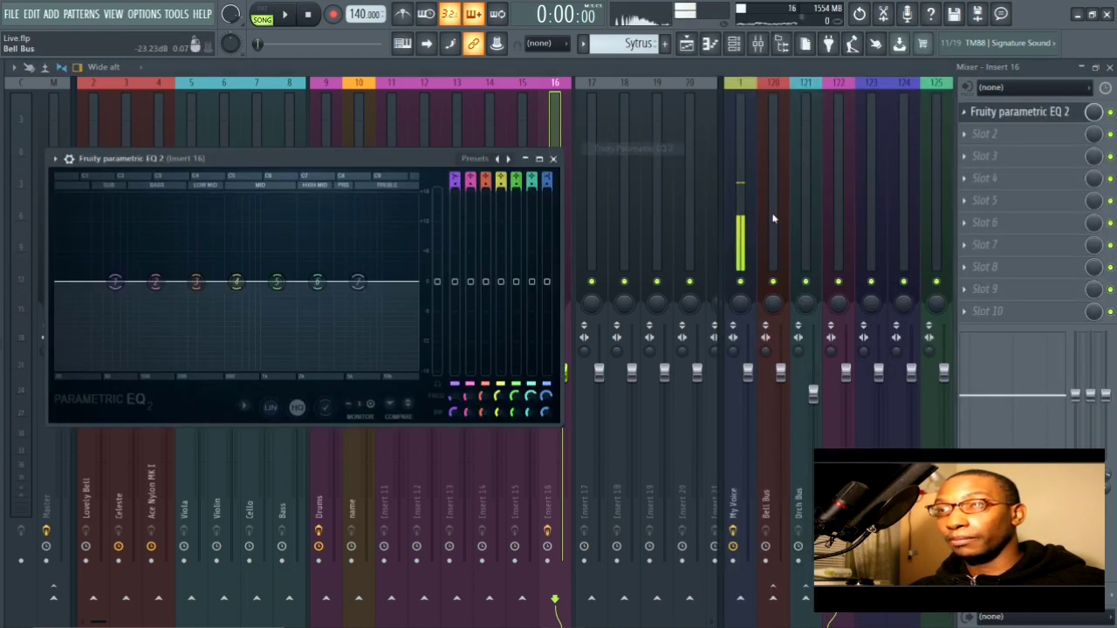
pyautogui.moveTo(432, 163); pyautogui.dragTo(467, 160)
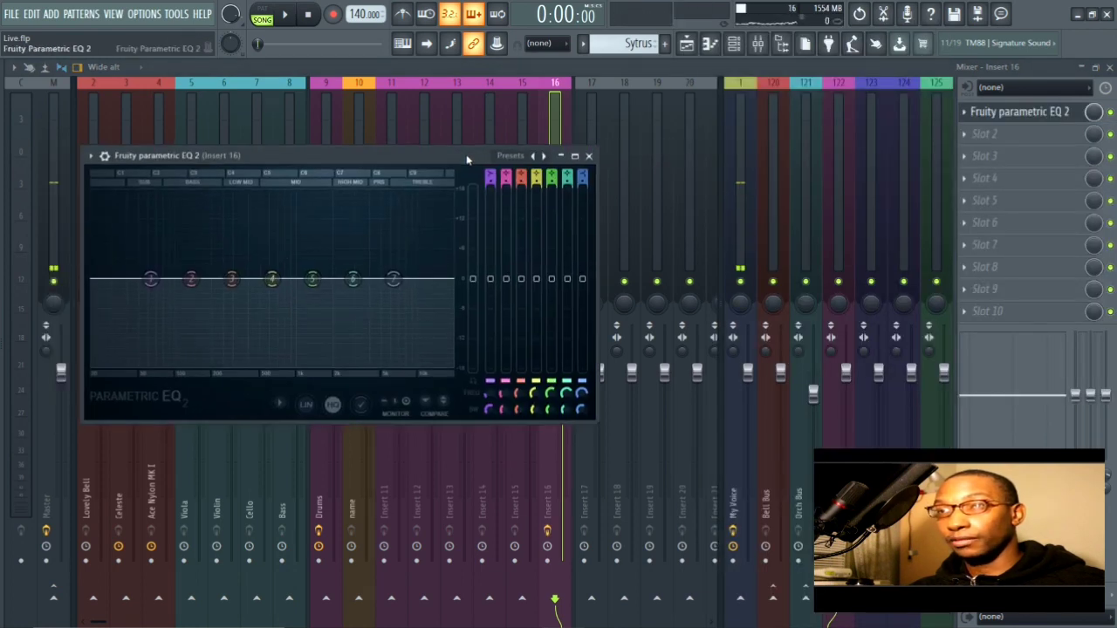
# - Apply the 20Hz + 18kHz cut preset to the EQ and move its cutoffs inward to about 200 Hz and 2 kHz
pyautogui.rightClick(537, 154)
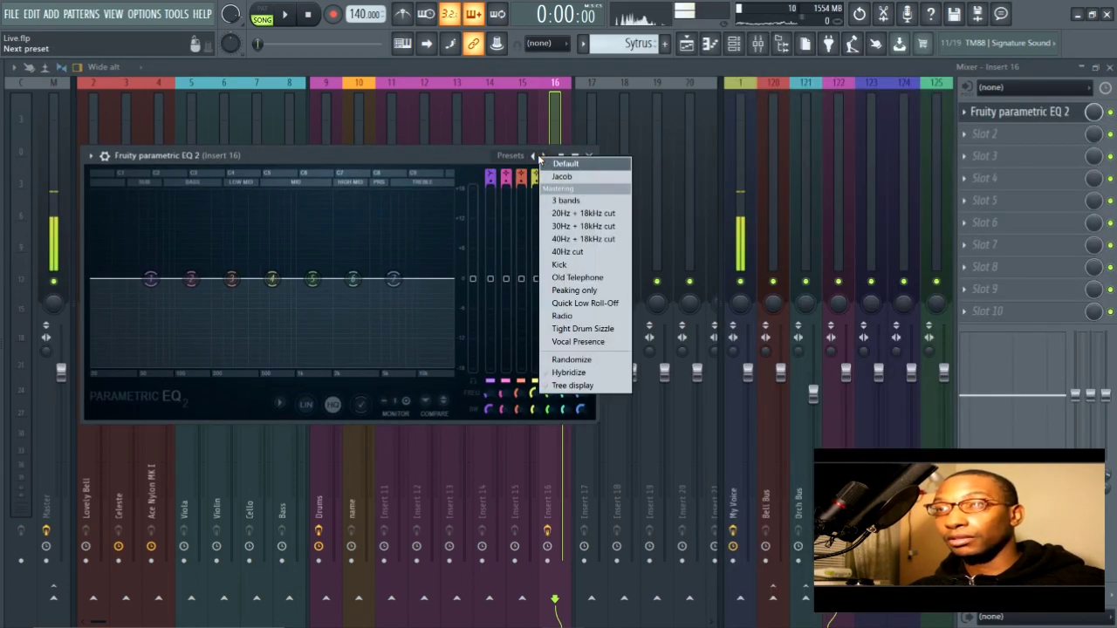
pyautogui.click(580, 213)
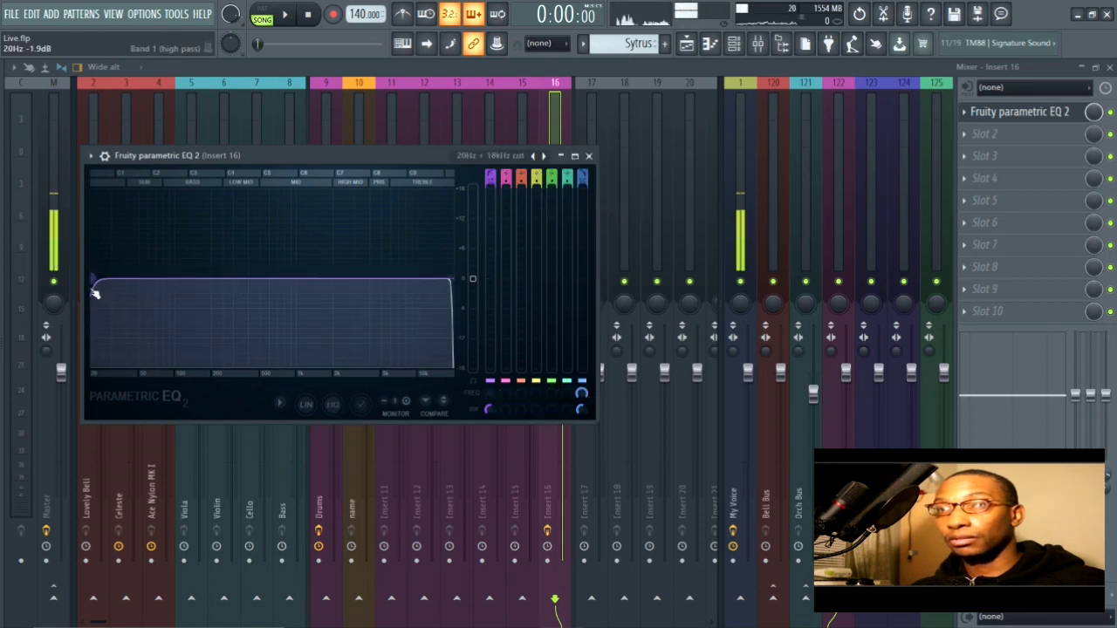
pyautogui.moveTo(94, 279); pyautogui.dragTo(216, 279)
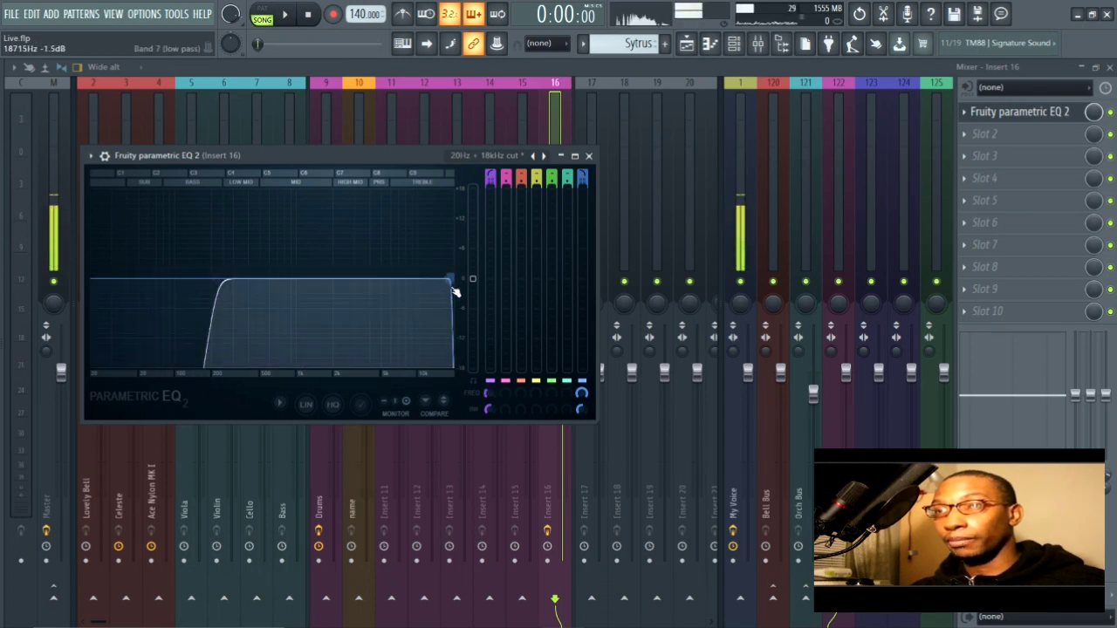
pyautogui.moveTo(449, 279); pyautogui.dragTo(331, 279)
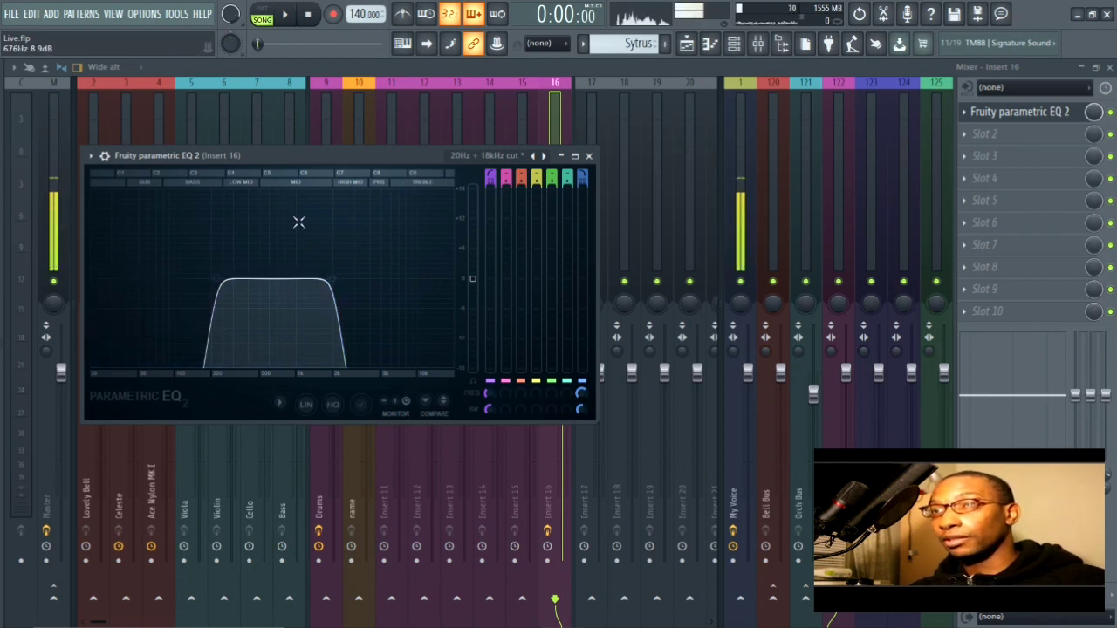
# - Replace the EQ in Insert 16's first slot with Fruity Filter and reposition its editor
pyautogui.click(964, 112)
pyautogui.moveTo(969, 131)
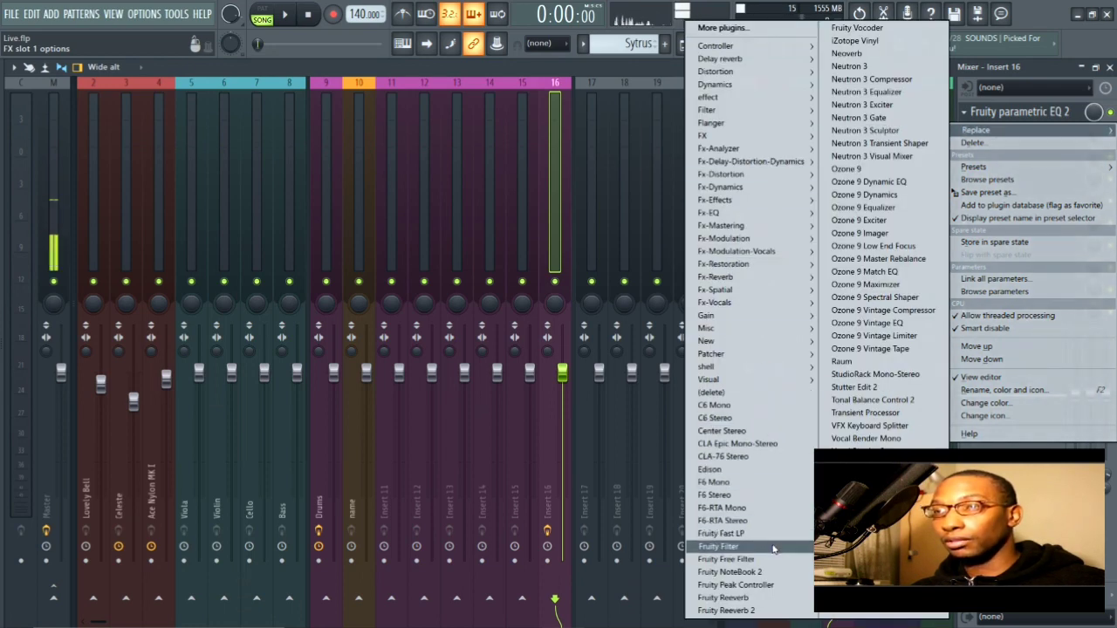
pyautogui.click(735, 548)
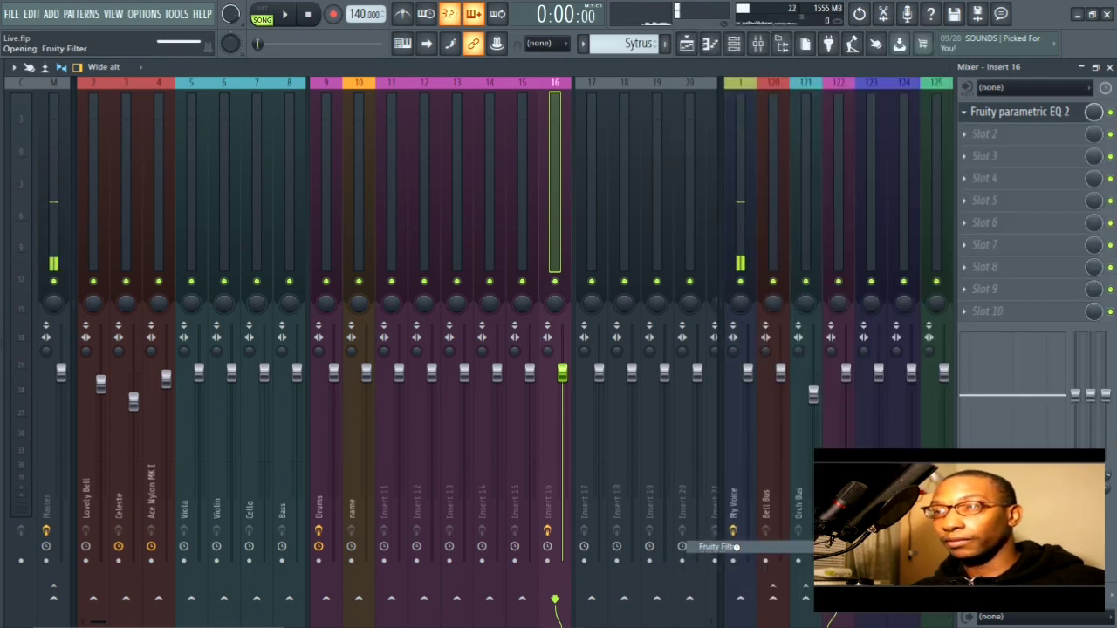
pyautogui.moveTo(285, 159); pyautogui.dragTo(334, 158)
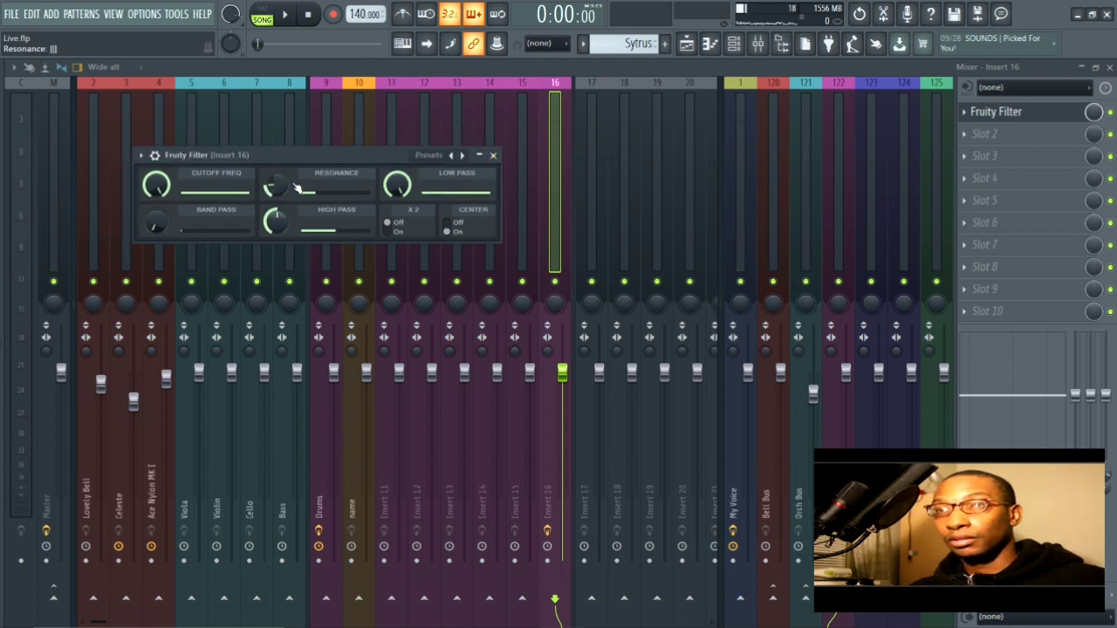
# - Apply the HP preset in Fruity Filter, then raise the cutoff frequency and slightly lower the resonance
pyautogui.rightClick(464, 157)
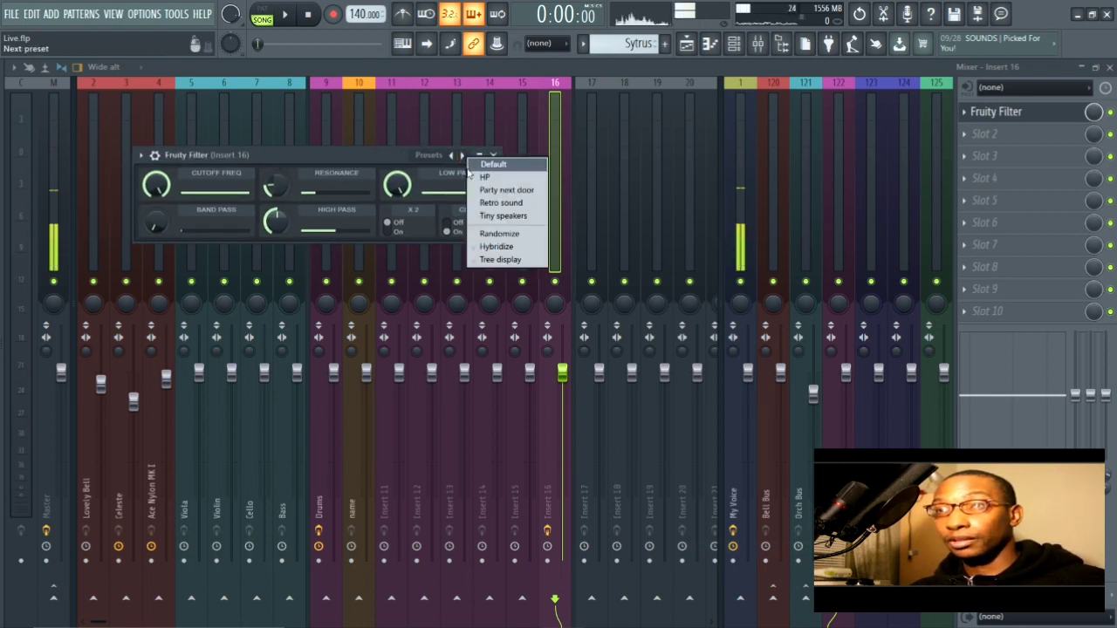
pyautogui.click(485, 177)
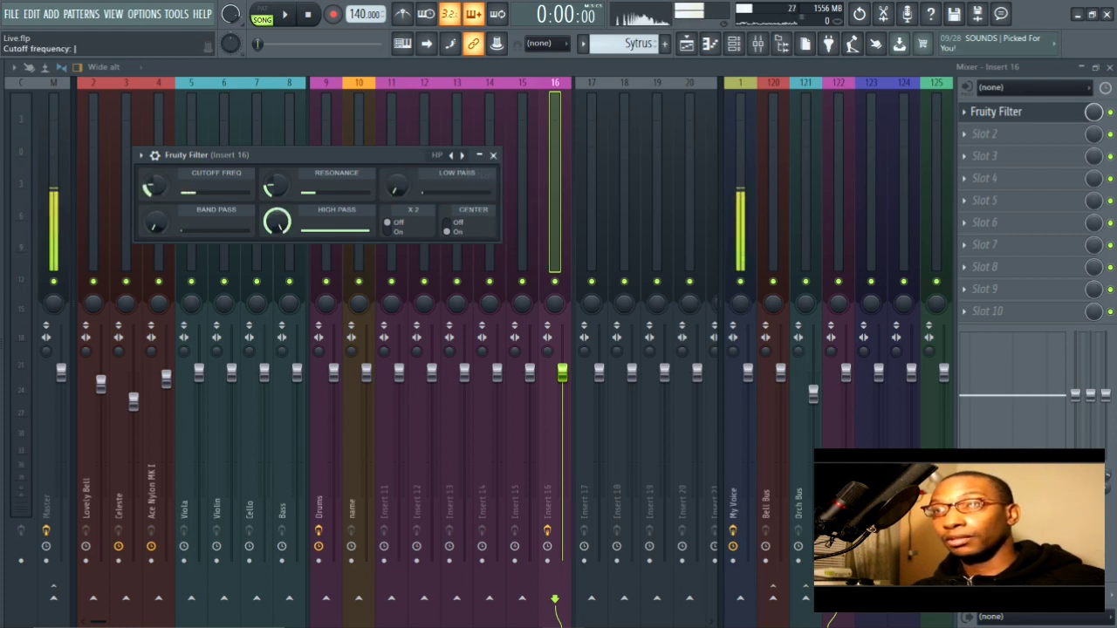
pyautogui.moveTo(148, 189); pyautogui.dragTo(148, 176)
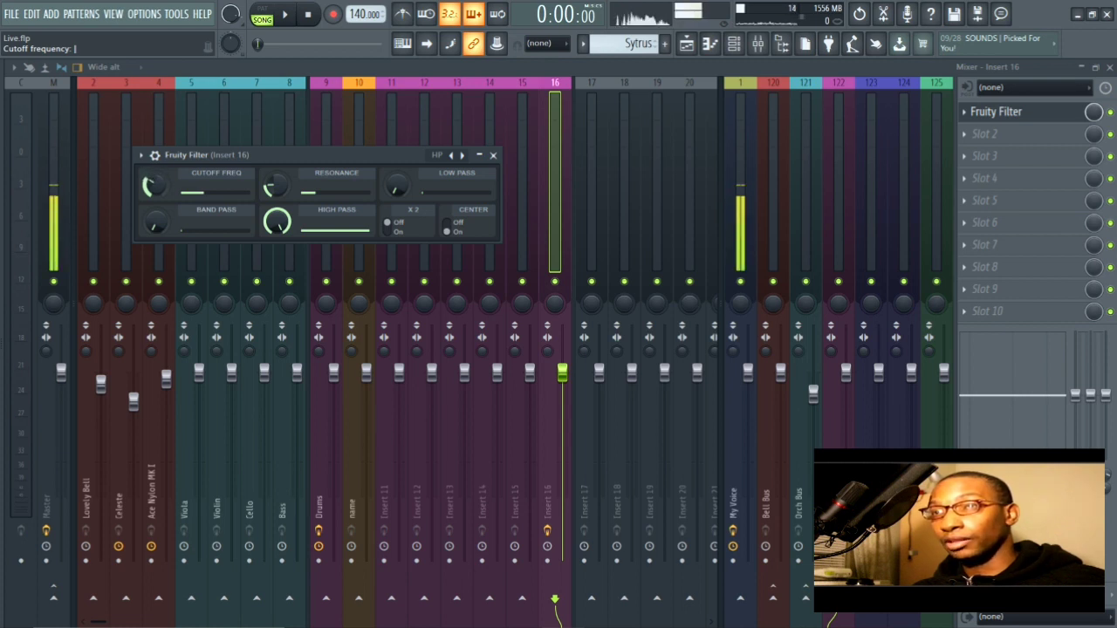
pyautogui.moveTo(276, 186); pyautogui.dragTo(276, 190)
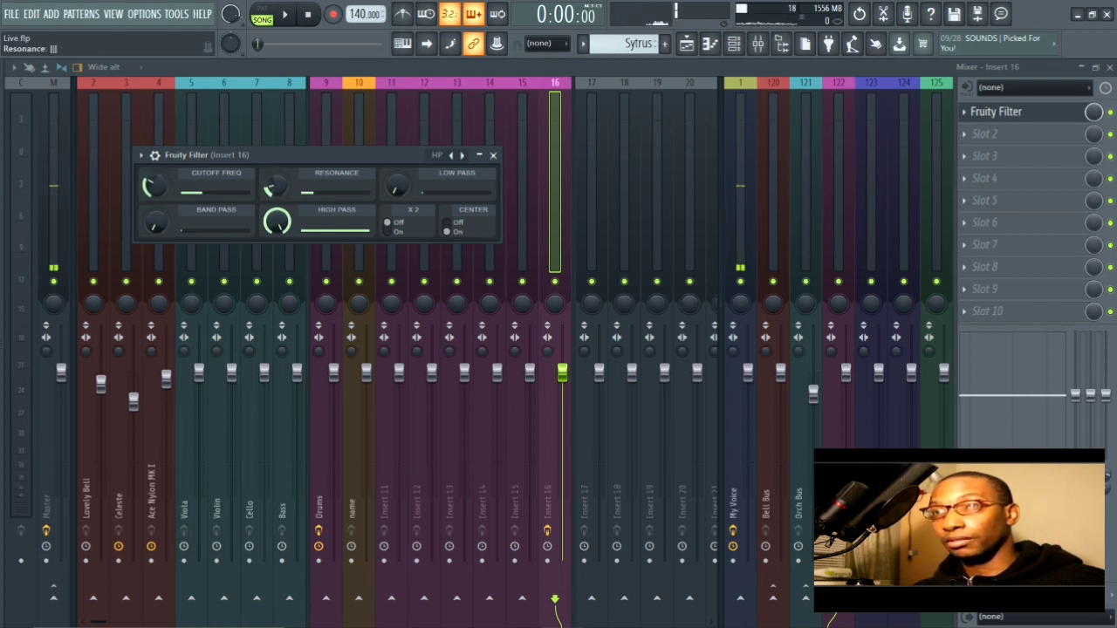
# - Replace Fruity Filter in Insert 16's first effect slot with Fruity Parametric EQ 2 from the Filter category
pyautogui.click(969, 114)
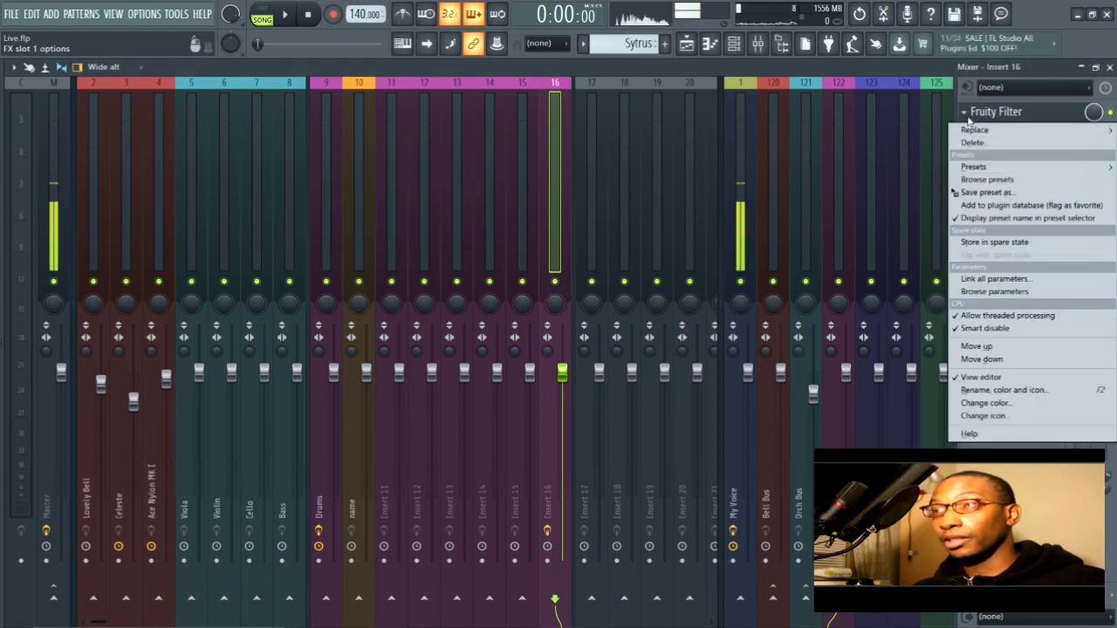
pyautogui.moveTo(974, 129)
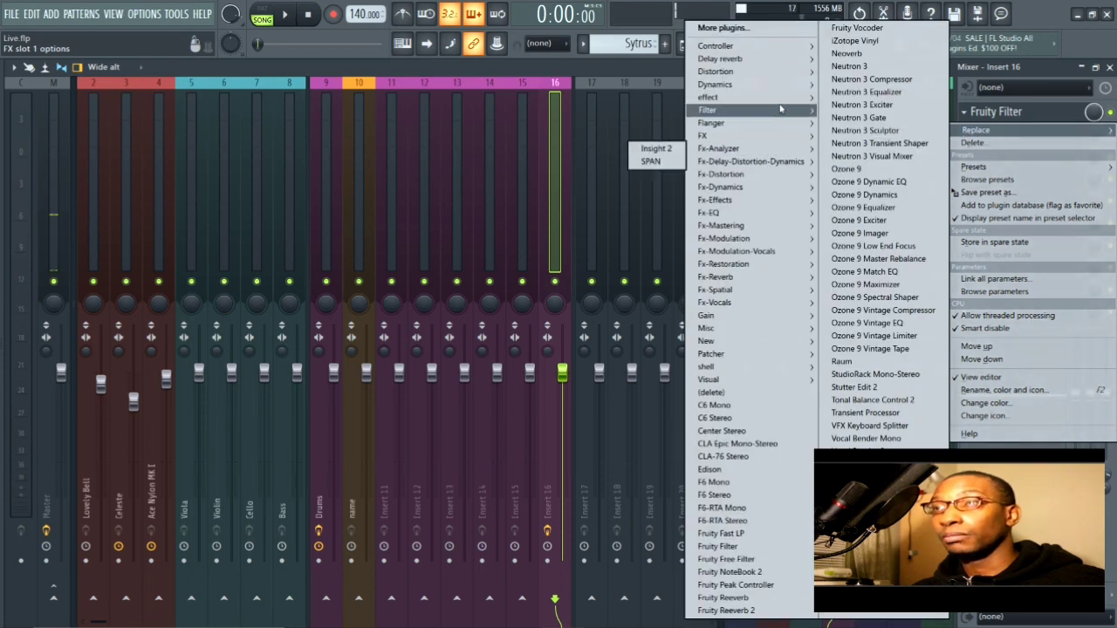
pyautogui.moveTo(780, 109)
pyautogui.click(635, 148)
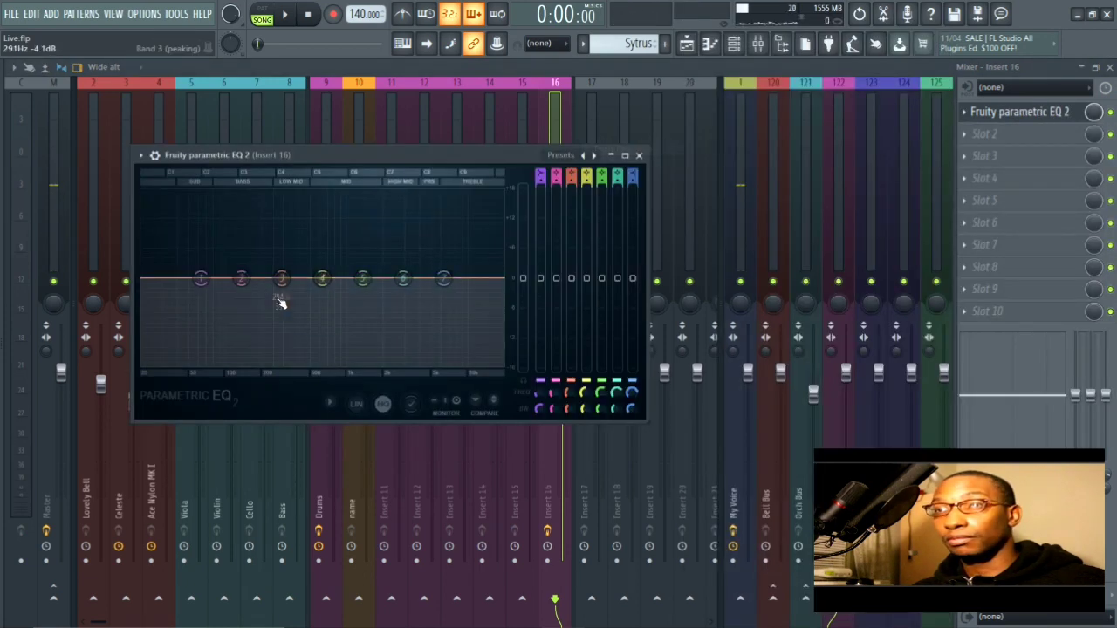
# - Disable EQ bands 2 through 6, then set band 1 to High pass and raise its cutoff into the low-mid range
pyautogui.click(558, 177)
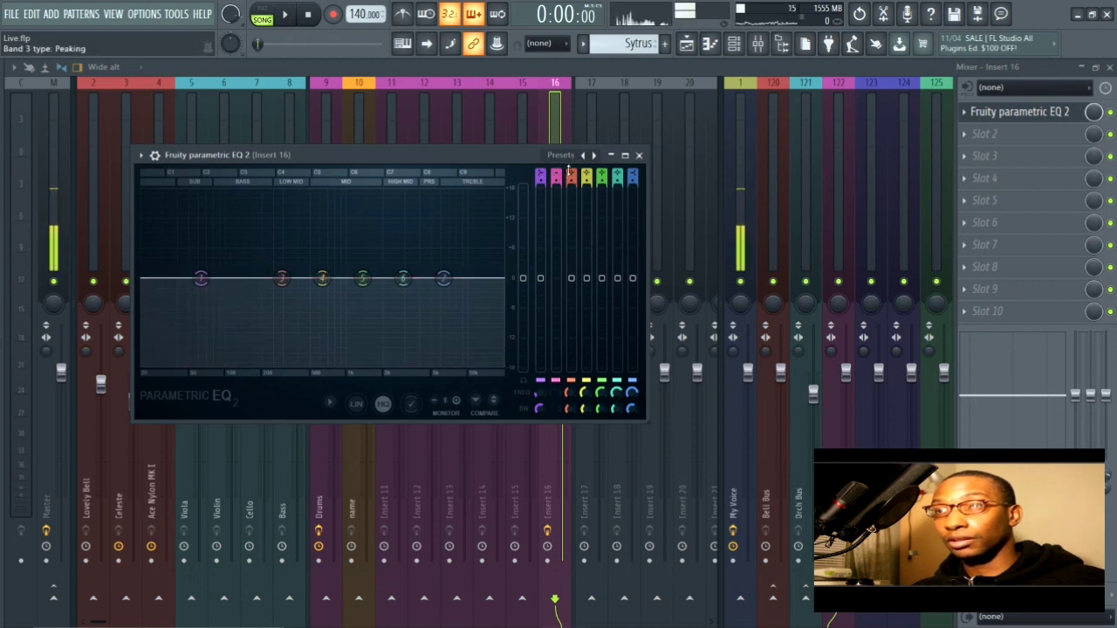
pyautogui.click(570, 176)
pyautogui.click(586, 177)
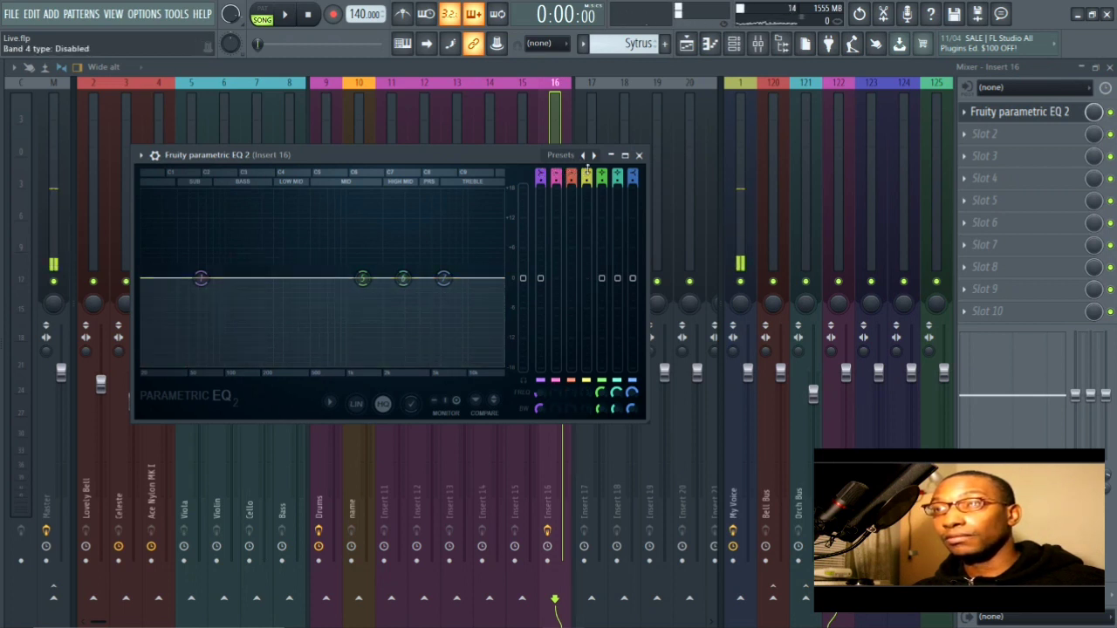
pyautogui.click(602, 176)
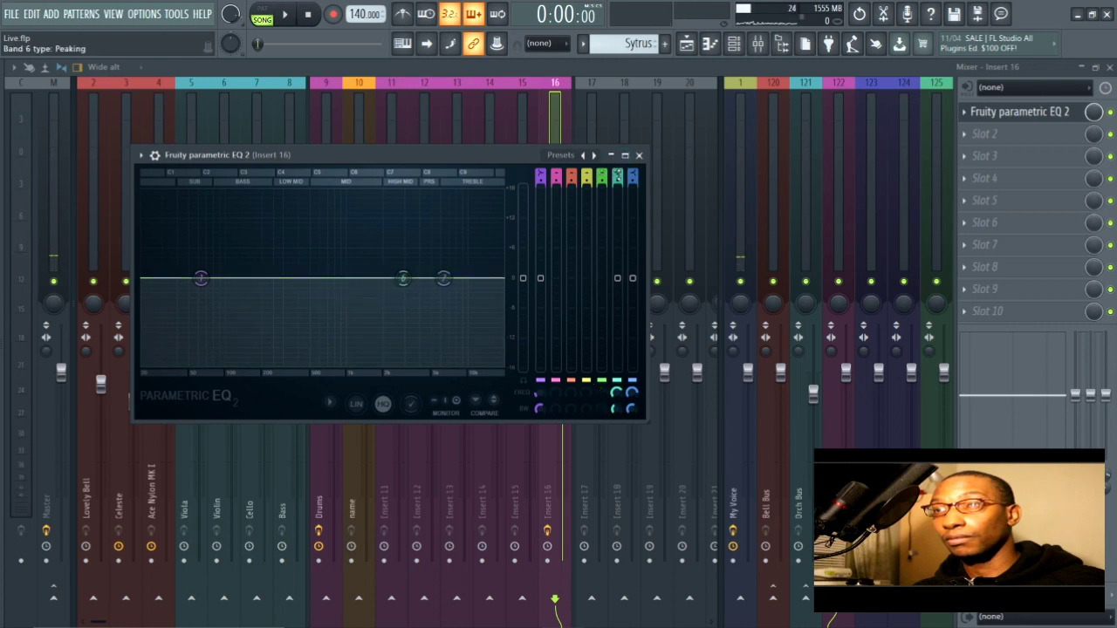
pyautogui.moveTo(618, 176); pyautogui.dragTo(618, 218)
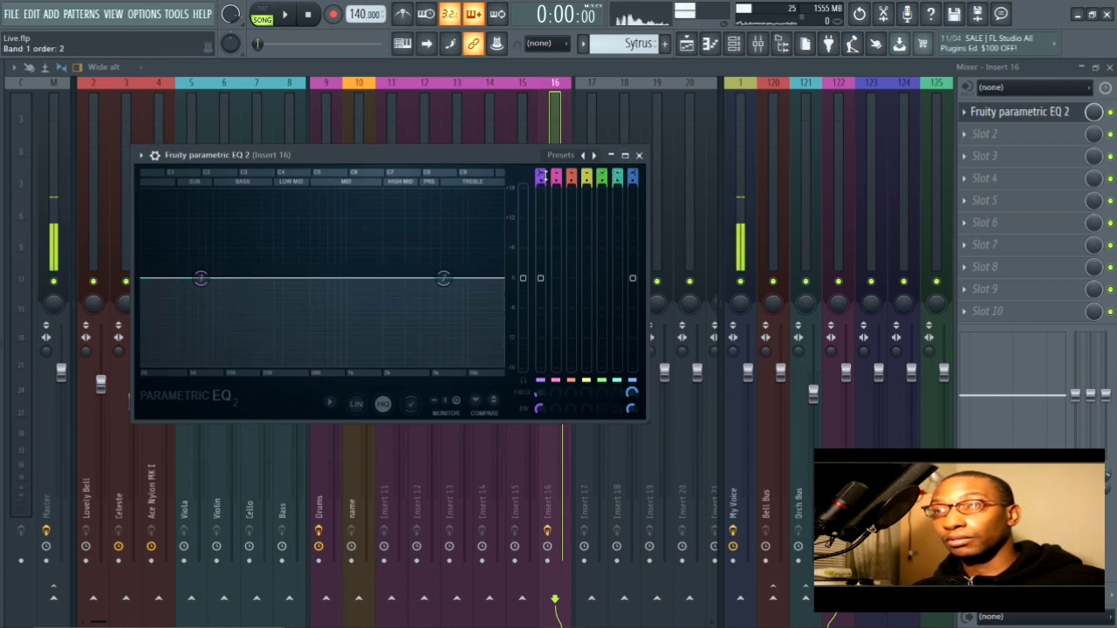
pyautogui.moveTo(540, 176)
pyautogui.mouseDown()
pyautogui.moveTo(540, 205)
pyautogui.moveTo(540, 194)
pyautogui.mouseUp()
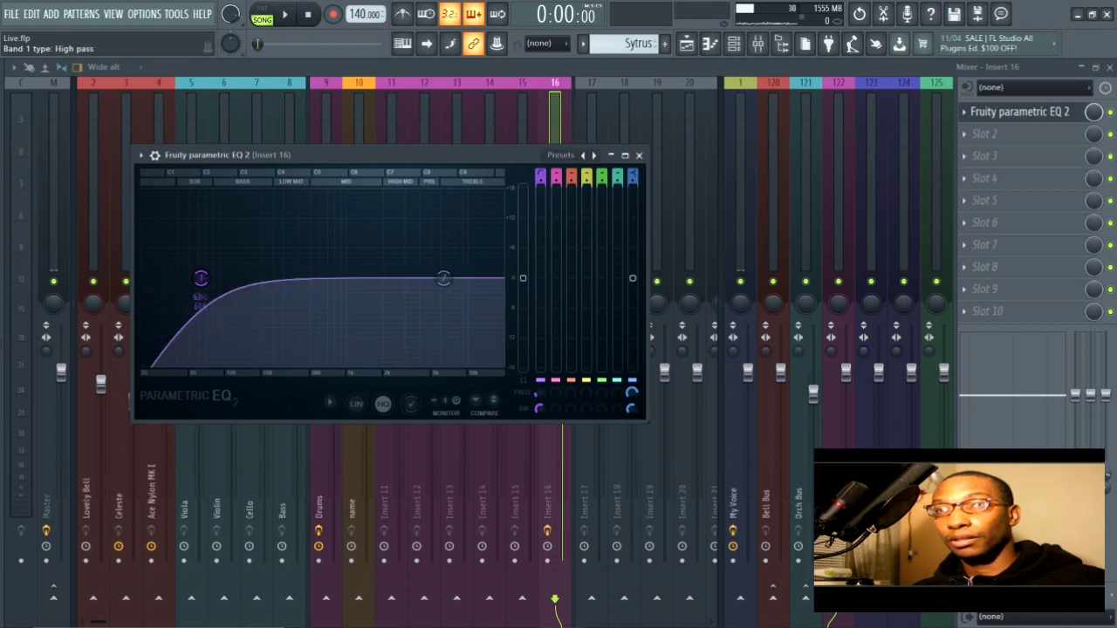
pyautogui.moveTo(201, 278); pyautogui.dragTo(288, 278)
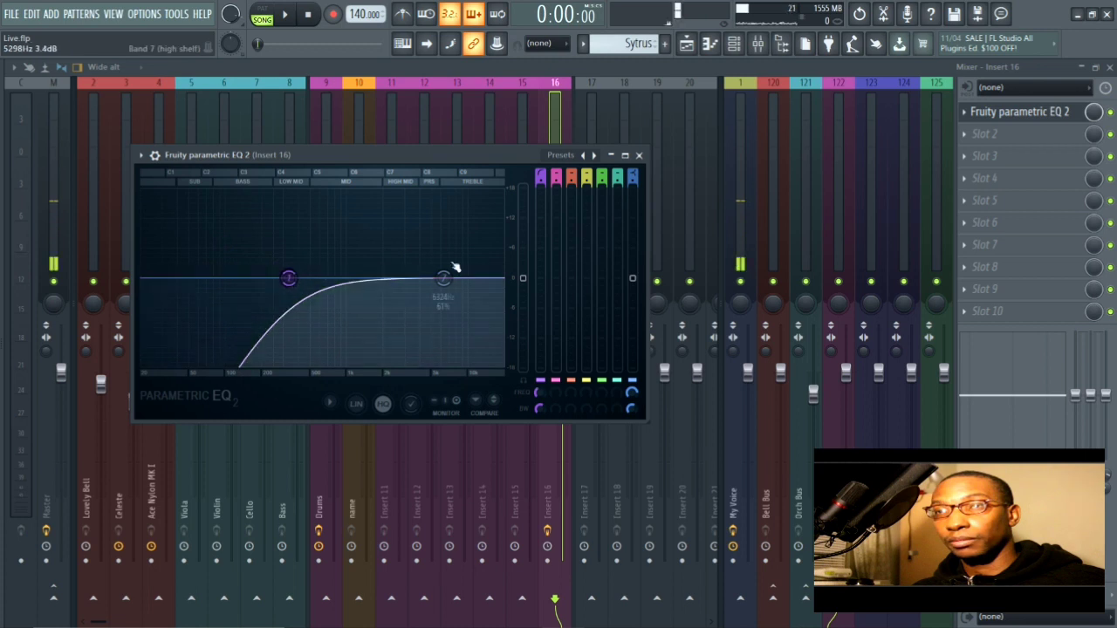
# - Change EQ band 7 to Peaking, shape it into a narrow boost of about 3.4 dB near 890 Hz
pyautogui.moveTo(445, 275); pyautogui.dragTo(348, 277)
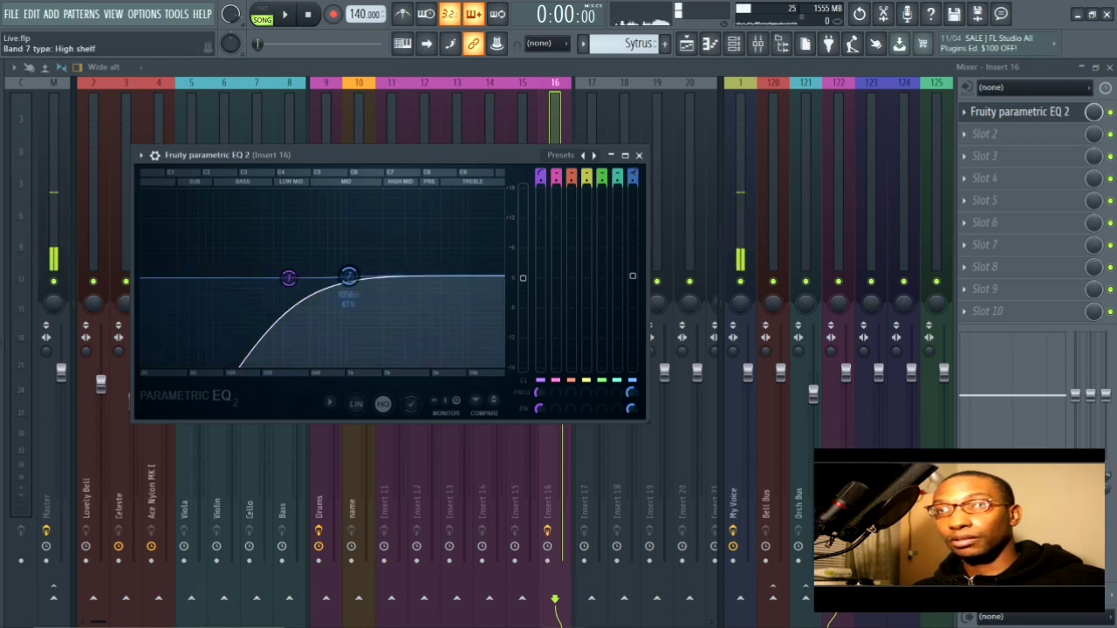
pyautogui.moveTo(633, 177); pyautogui.dragTo(632, 185)
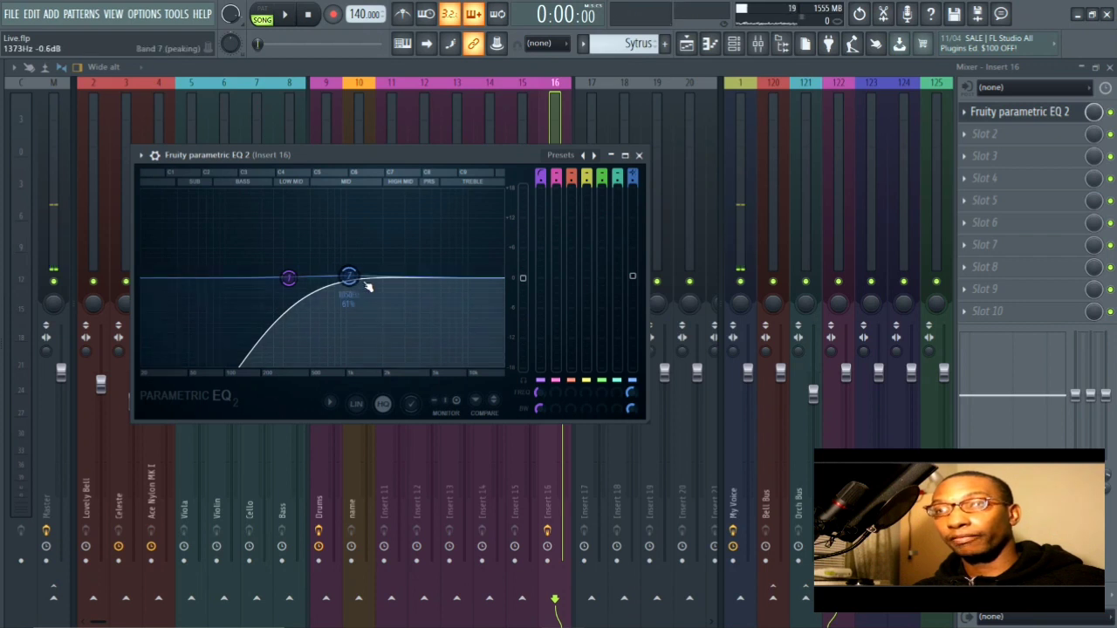
pyautogui.moveTo(349, 277); pyautogui.dragTo(342, 263)
pyautogui.scroll(-6, 342, 264)
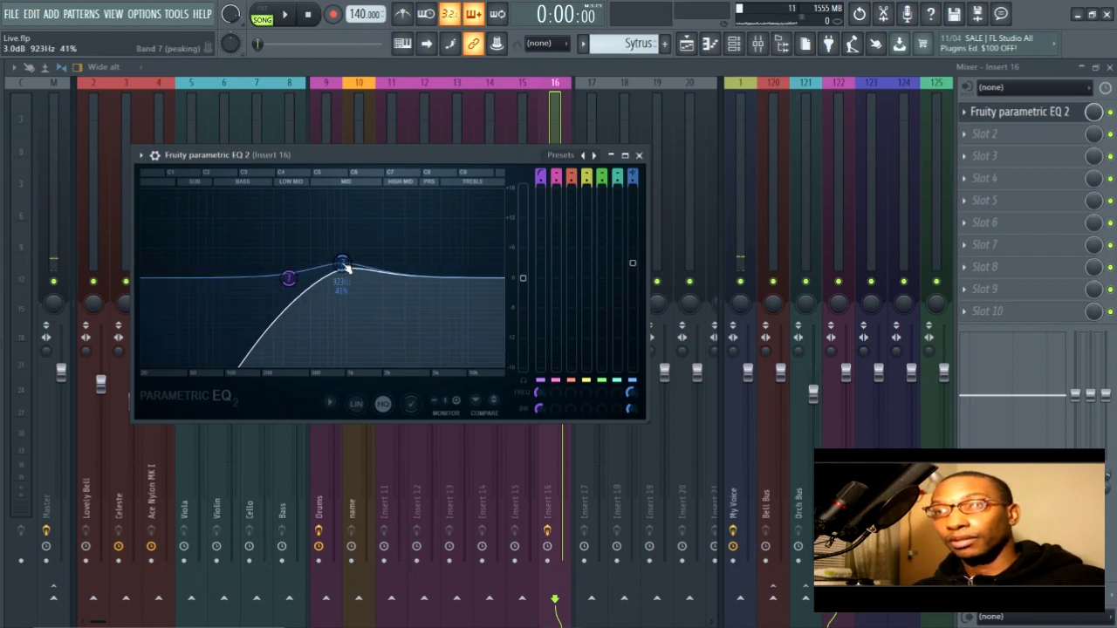
pyautogui.scroll(-4, 345, 265)
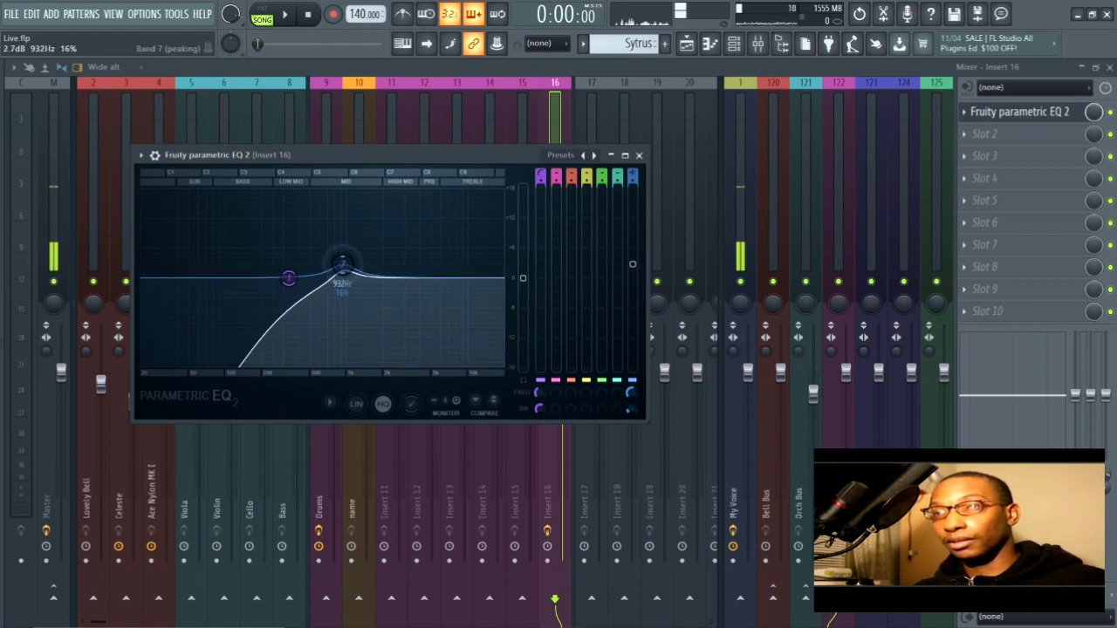
pyautogui.moveTo(346, 266)
pyautogui.mouseDown()
pyautogui.moveTo(327, 266)
pyautogui.moveTo(340, 261)
pyautogui.mouseUp()
pyautogui.scroll(1, 344, 266)
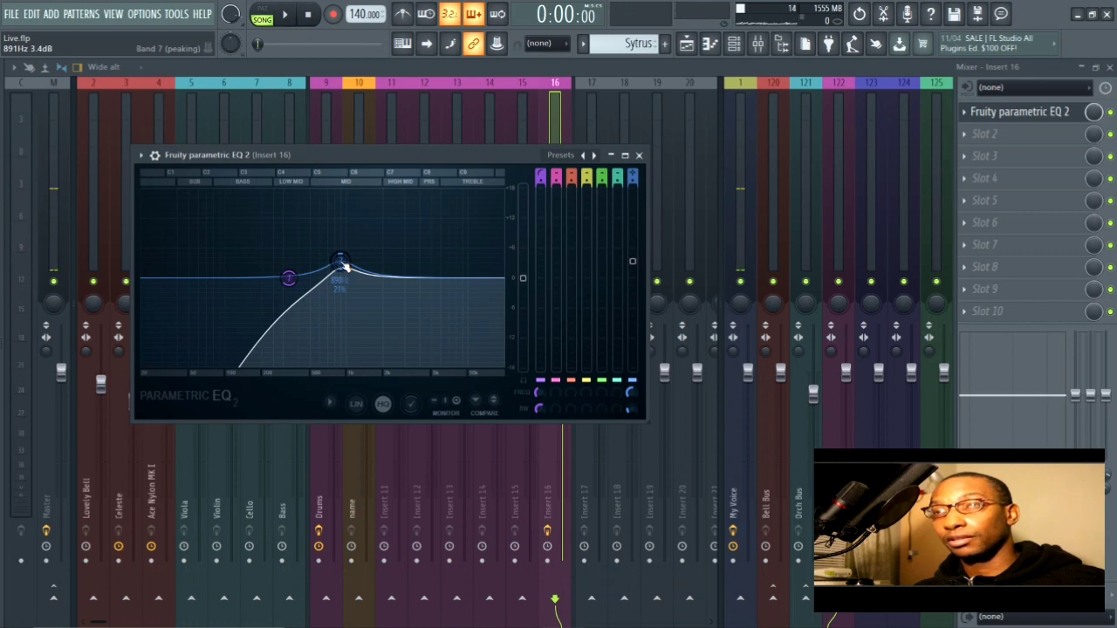
# - Replace the EQ in Insert 16's first slot with Fruity Filter and apply its HP preset
pyautogui.click(969, 113)
pyautogui.moveTo(977, 129)
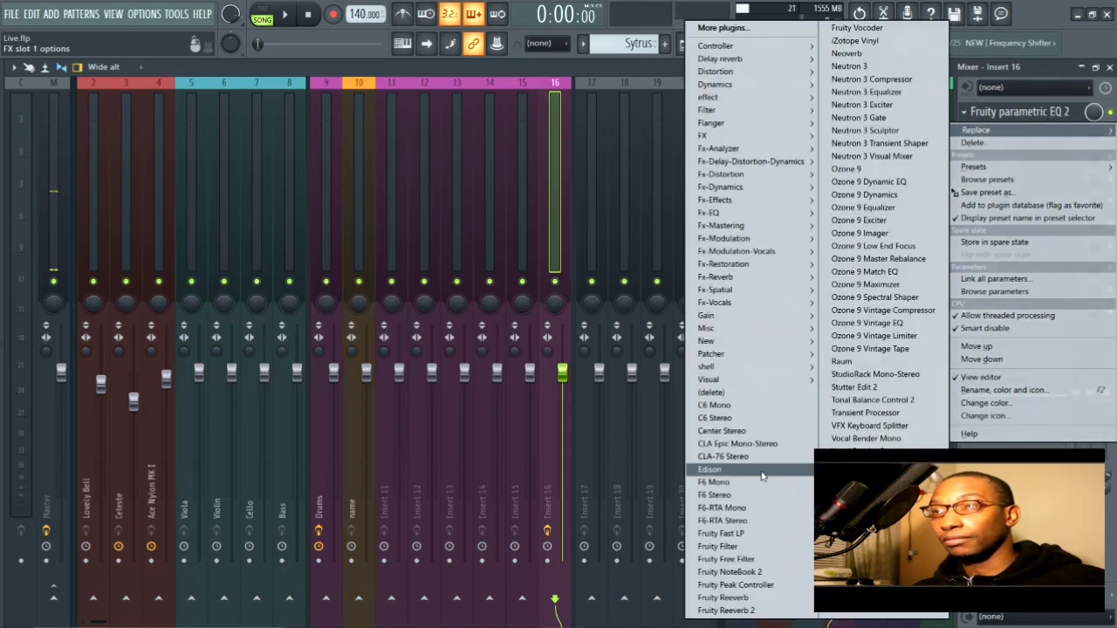
pyautogui.click(728, 546)
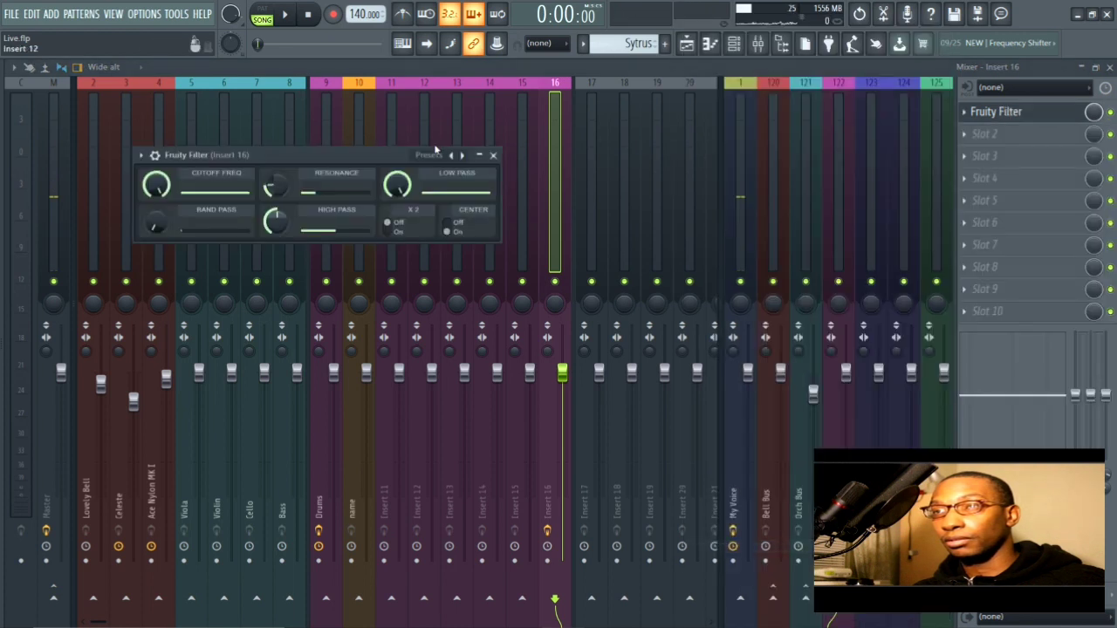
pyautogui.click(463, 156)
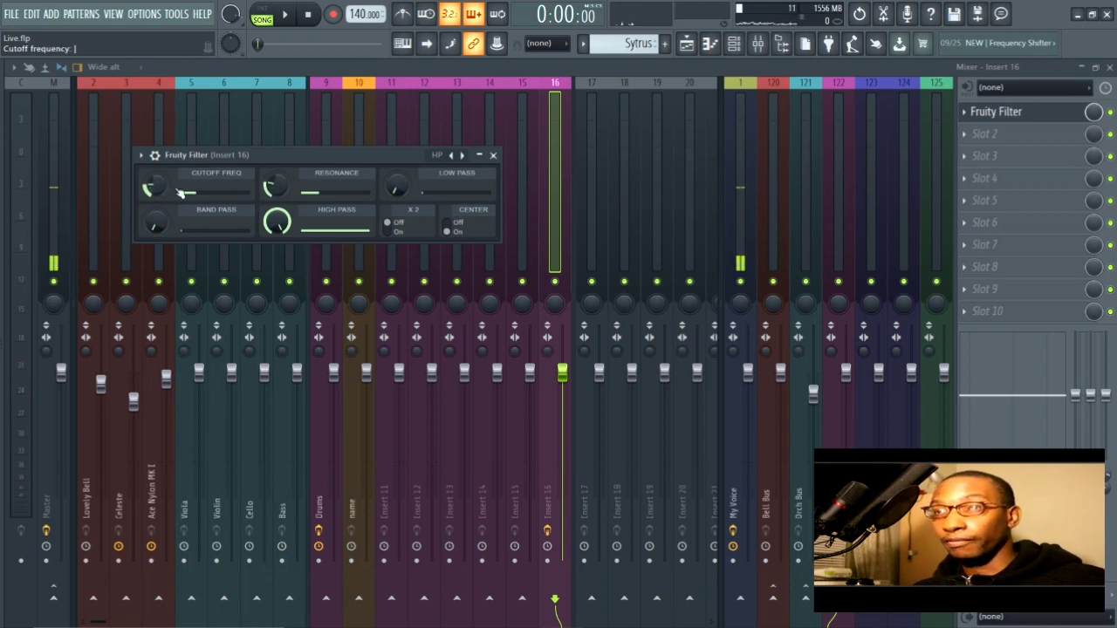
# - Delete Fruity Filter from Insert 16's first effect slot and close the mixer
pyautogui.click(966, 111)
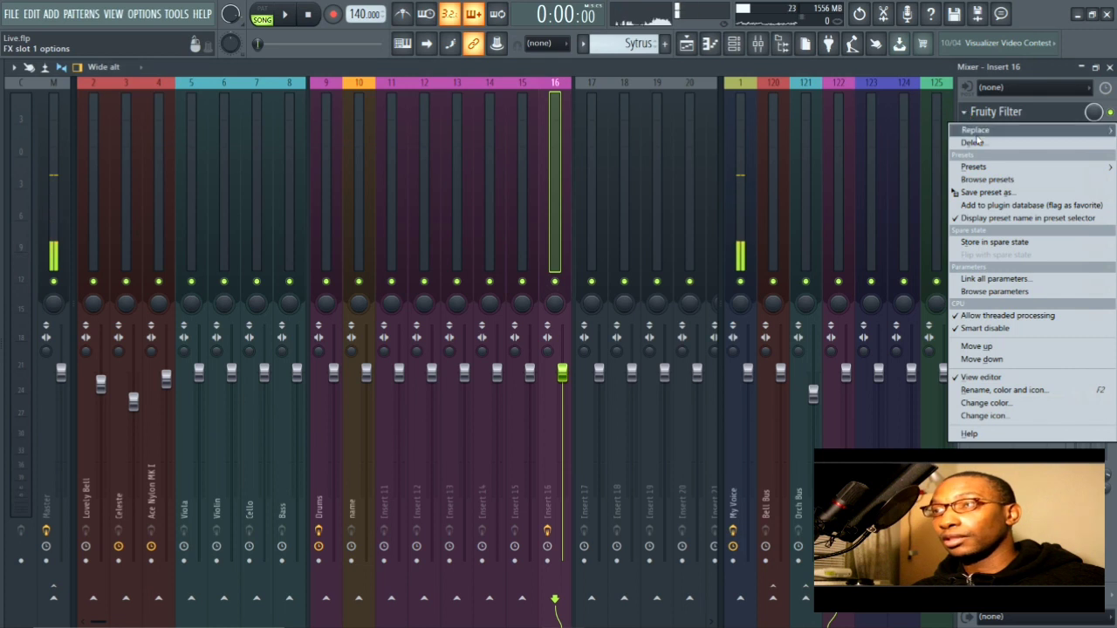
pyautogui.click(972, 143)
pyautogui.click(632, 374)
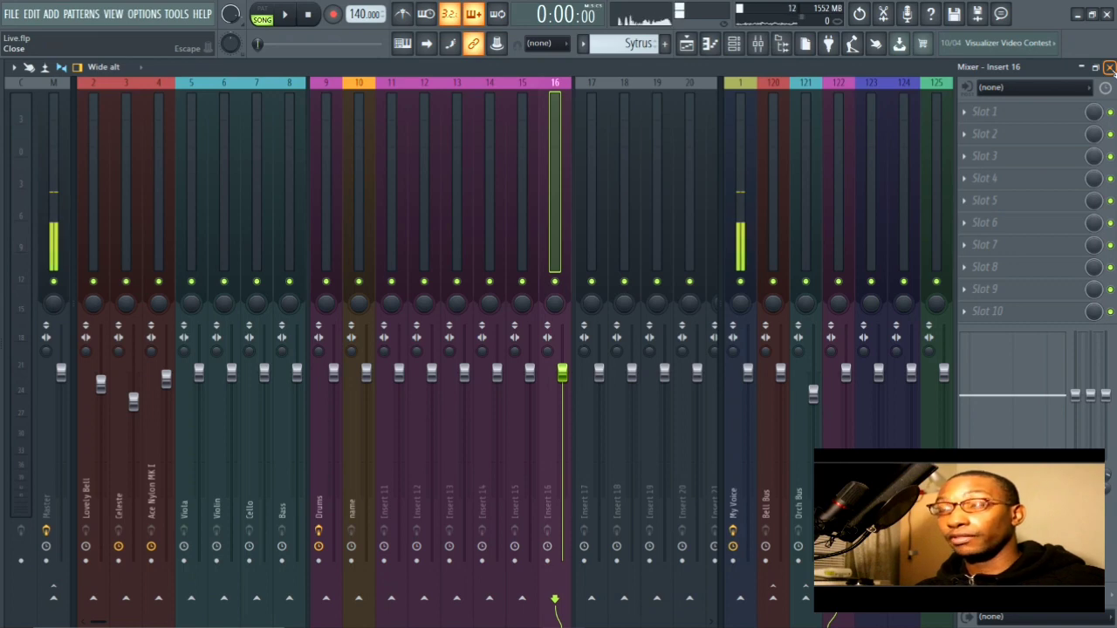
pyautogui.click(1110, 68)
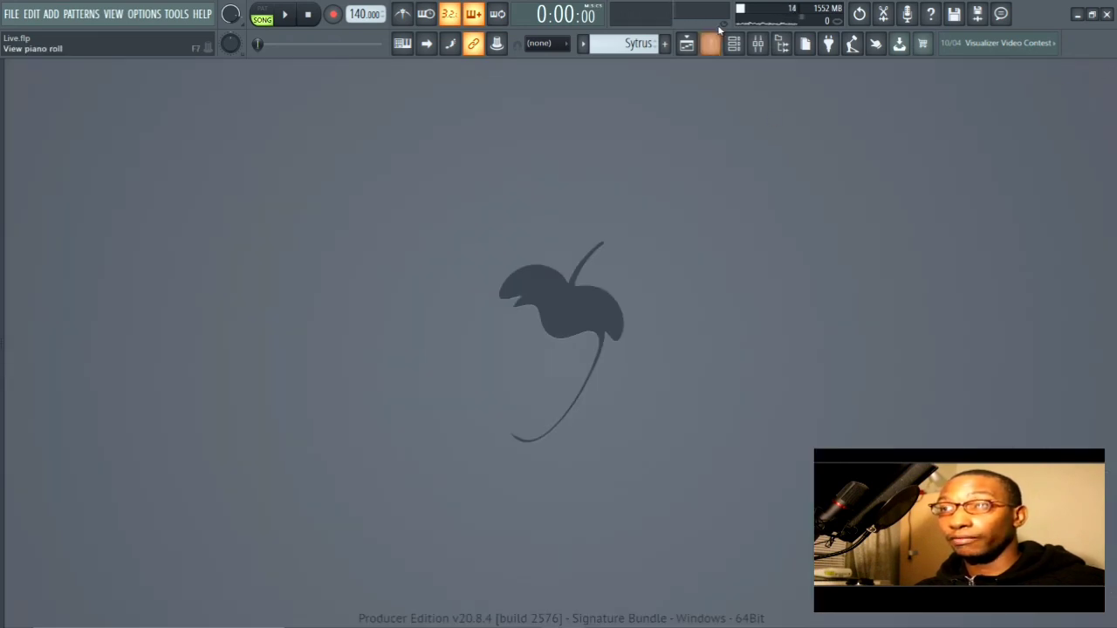
# - Open the channel rack and examine the built-in chorus and delay effects on the FX page of the "name" Sytrus channel
pyautogui.click(772, 45)
pyautogui.click(772, 45)
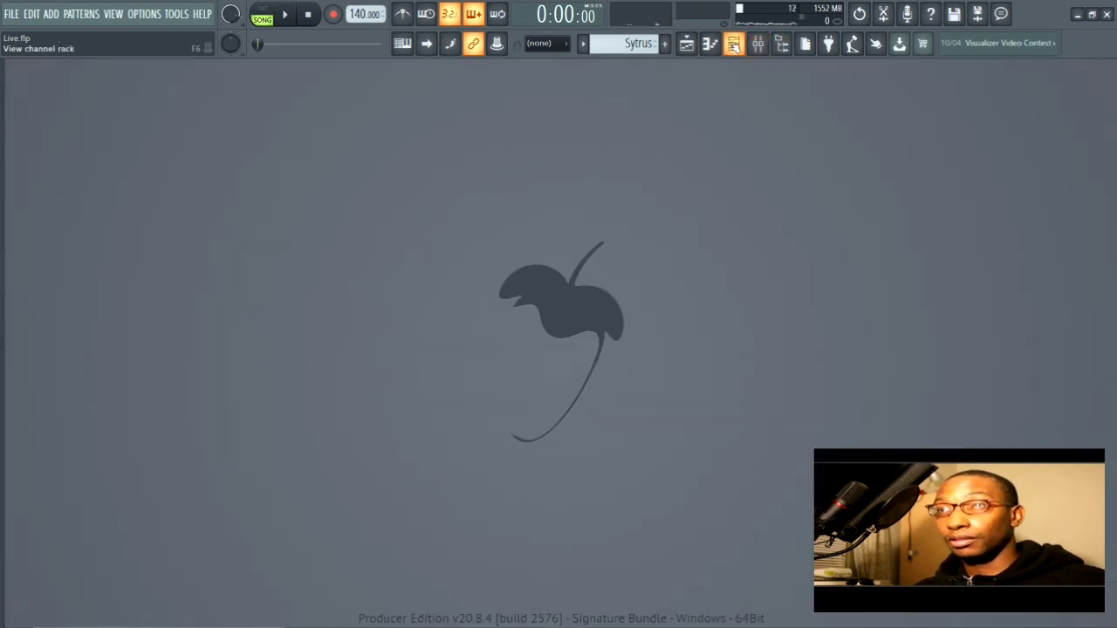
pyautogui.click(733, 44)
pyautogui.click(435, 308)
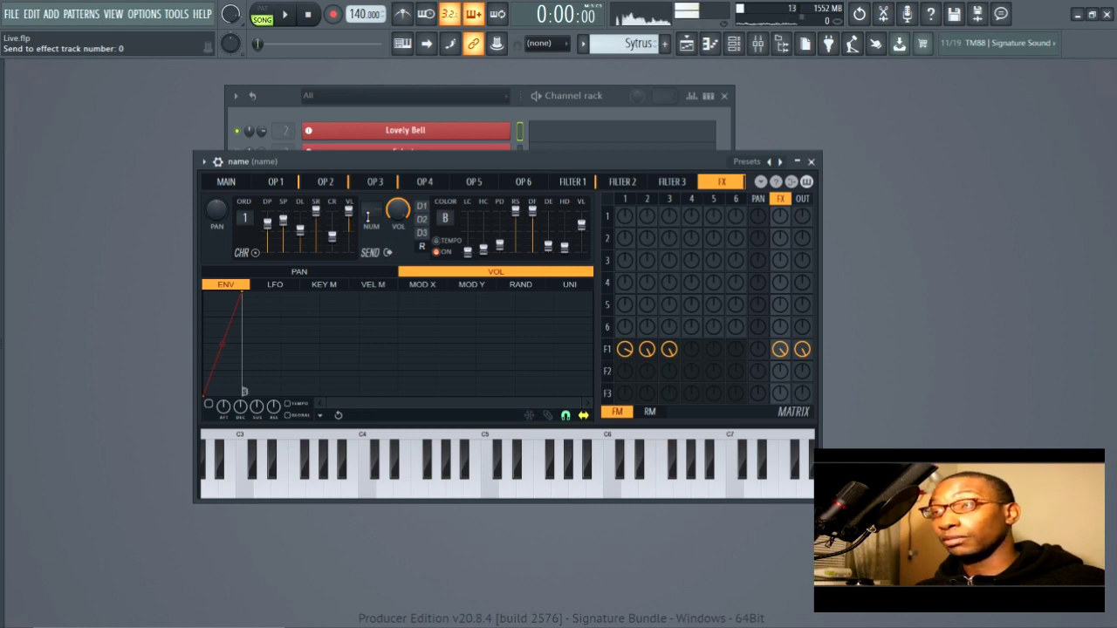
pyautogui.click(810, 162)
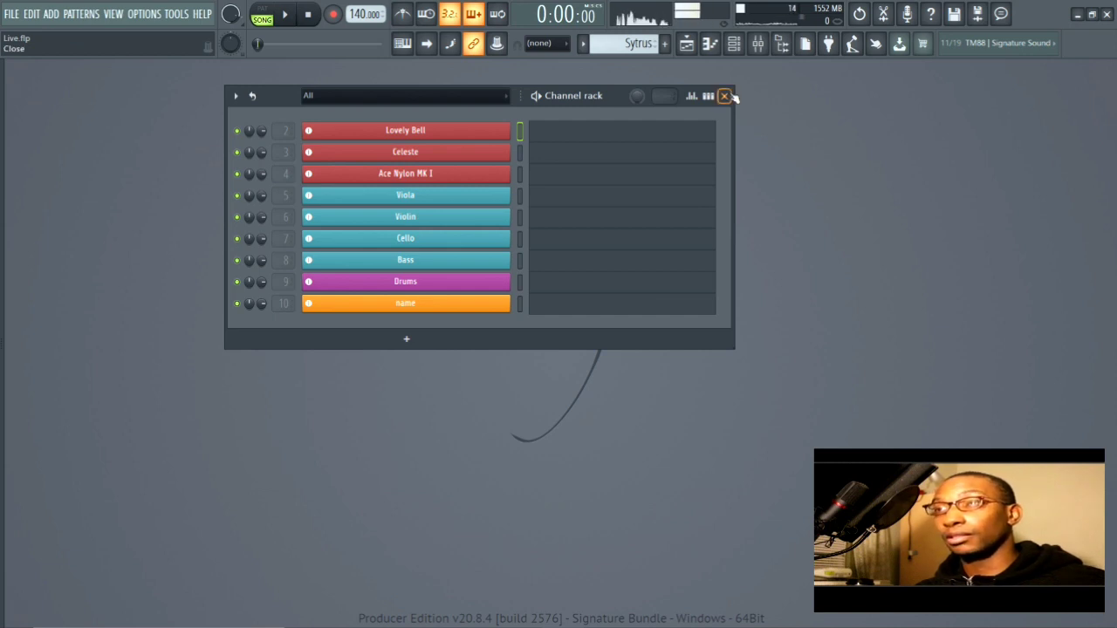
pyautogui.click(460, 303)
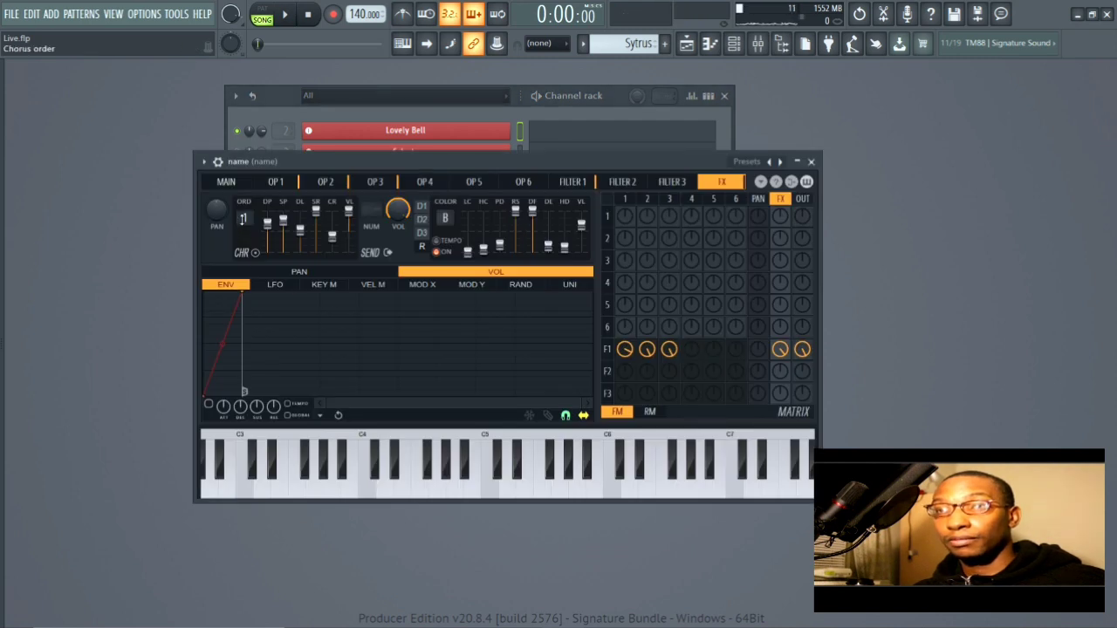
# - Browse the Flanger category of effects for the "name" mixer track's first slot without loading one, and close the mixer
pyautogui.click(757, 43)
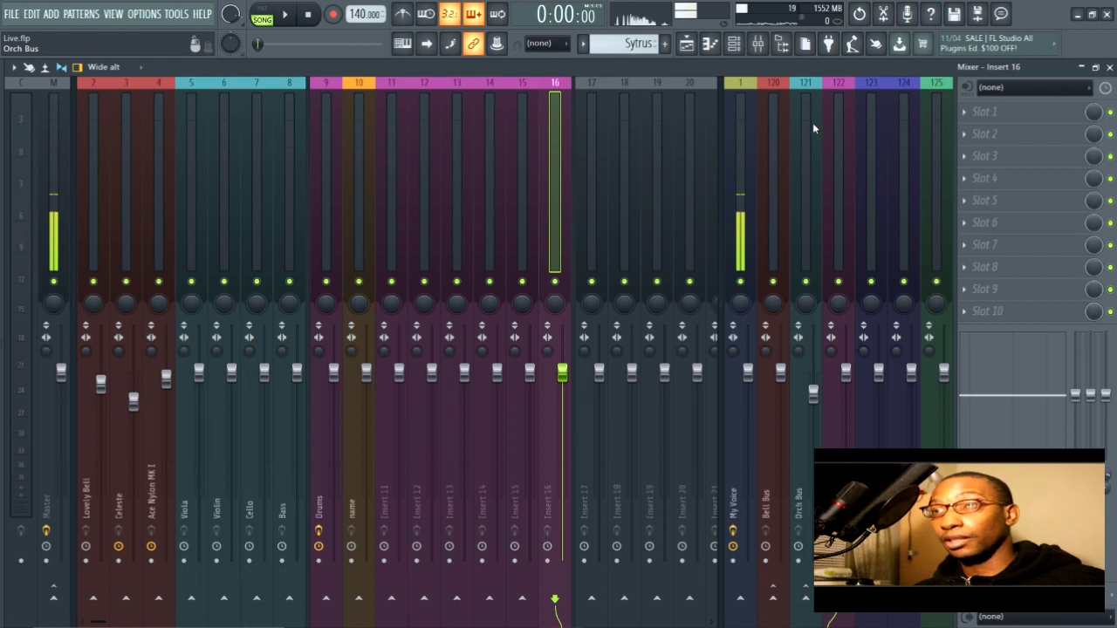
pyautogui.click(358, 148)
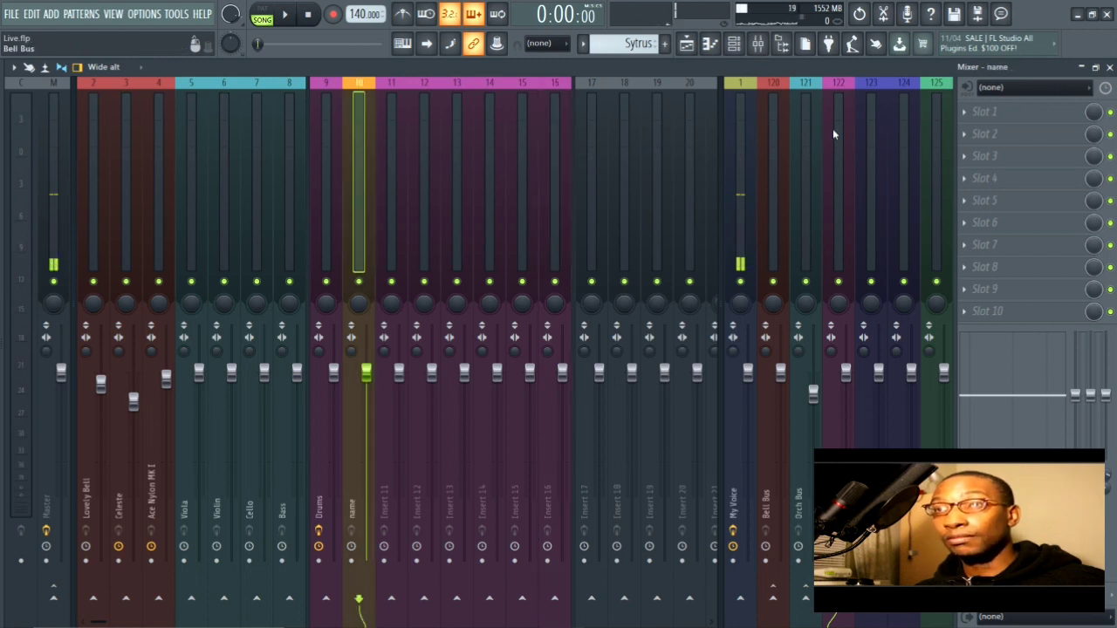
pyautogui.click(984, 112)
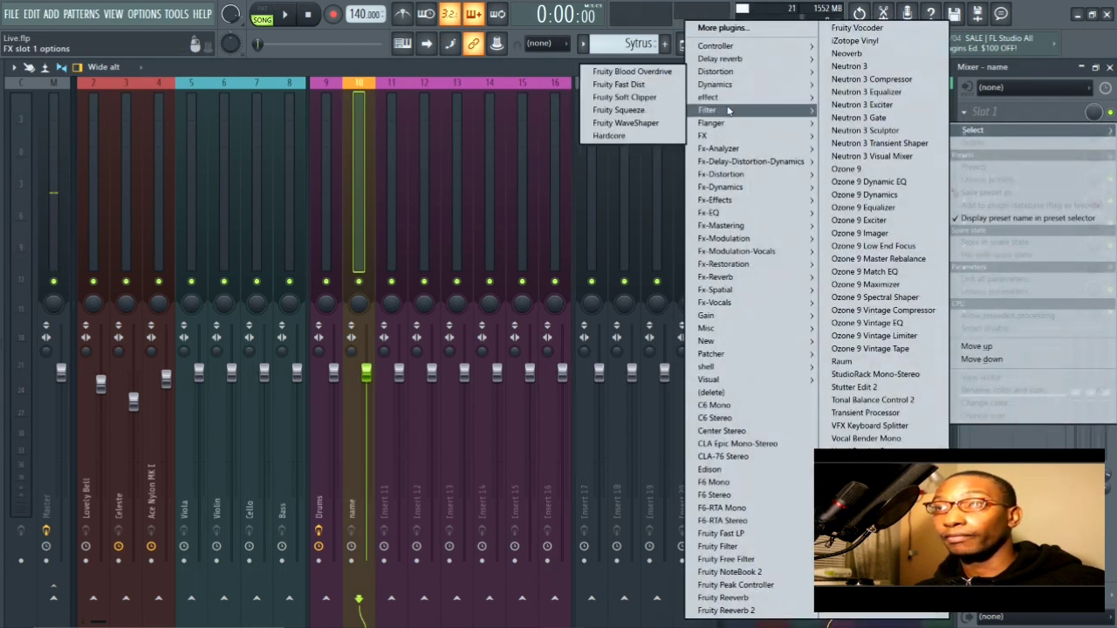
pyautogui.moveTo(726, 123)
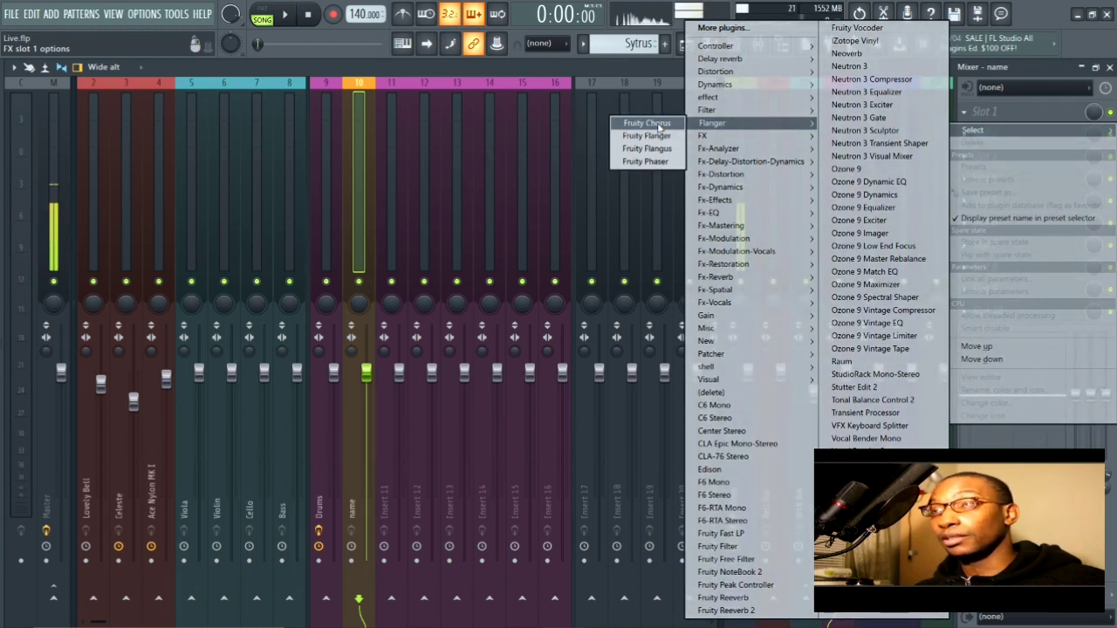
pyautogui.click(517, 105)
pyautogui.click(1108, 66)
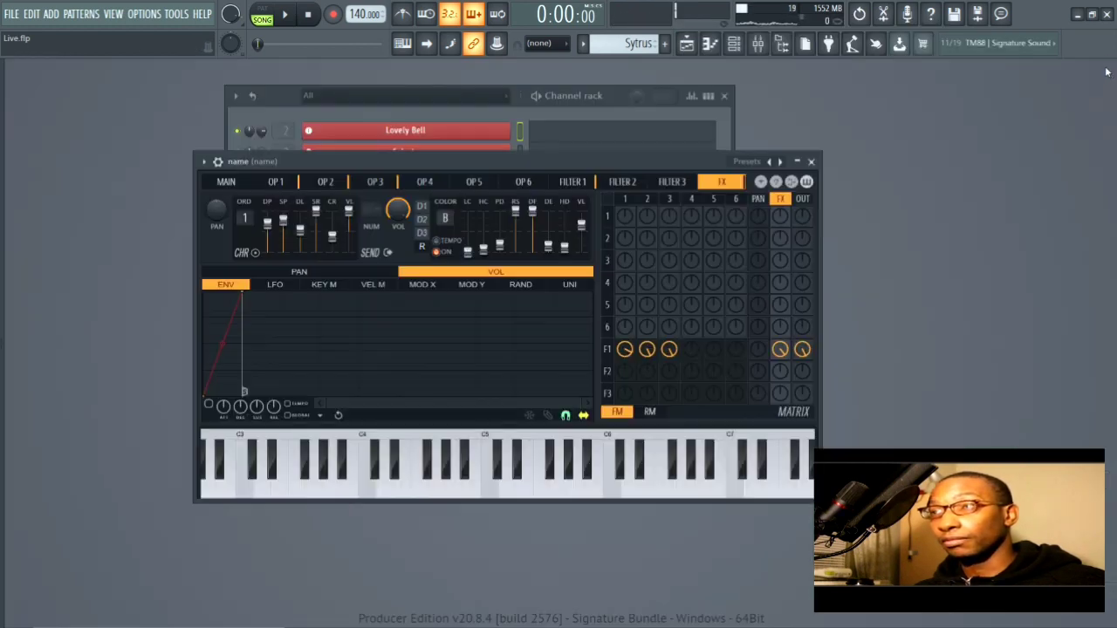
# - Reposition the Sytrus editor, lower the chorus SP slider slightly, and close the editor and the channel rack
pyautogui.moveTo(454, 166); pyautogui.dragTo(415, 153)
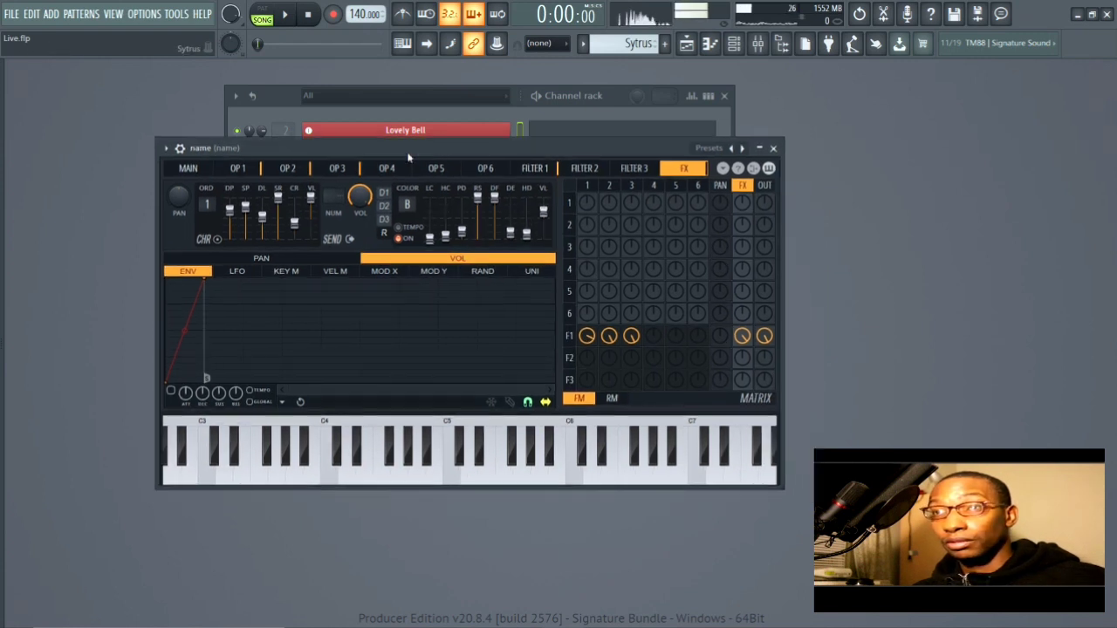
pyautogui.moveTo(248, 216); pyautogui.dragTo(247, 225)
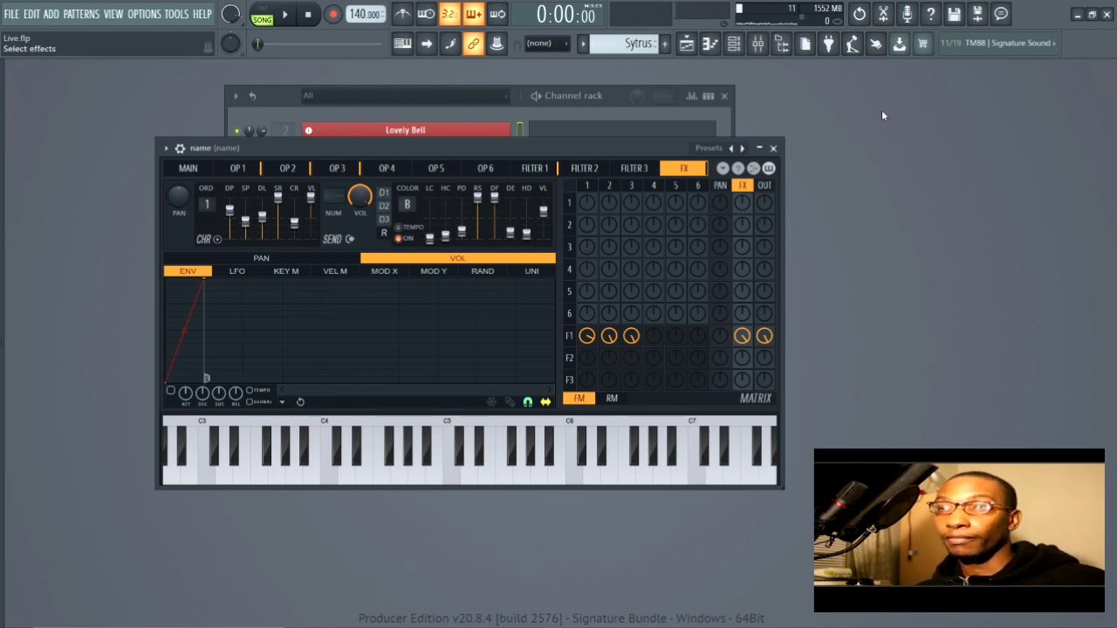
pyautogui.click(772, 148)
pyautogui.click(724, 96)
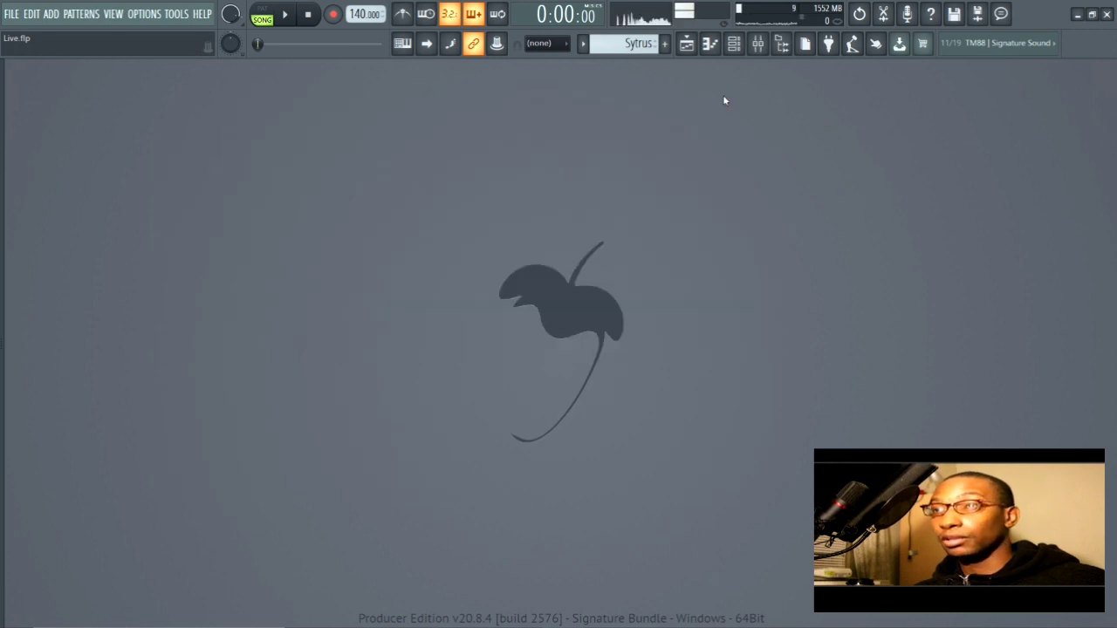